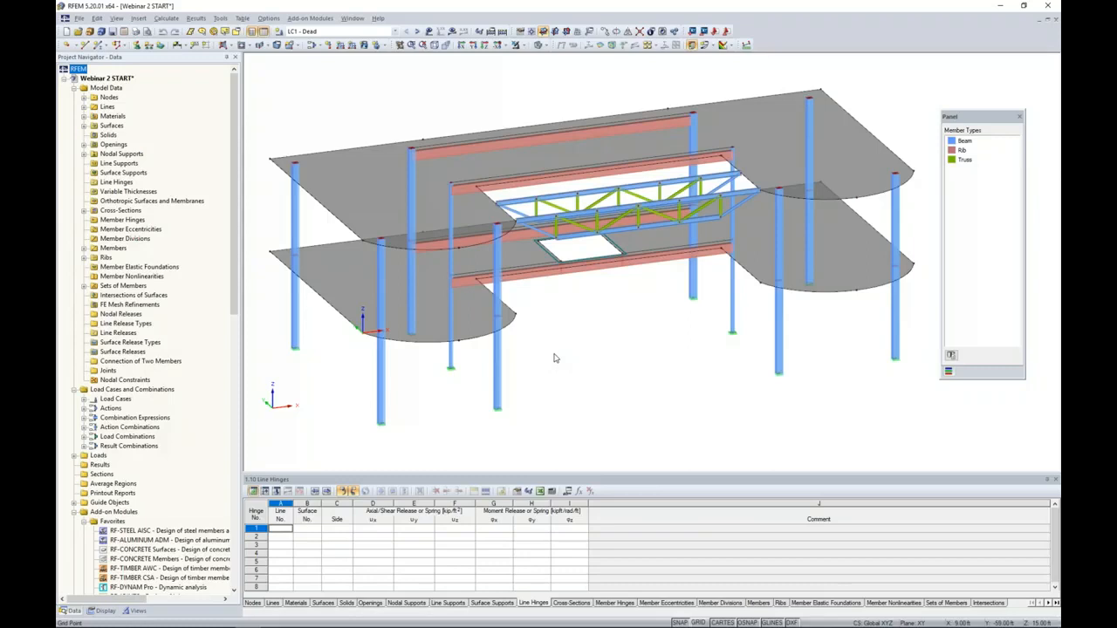
- Make load combination CO2 - 1.2D + 1.6L current and check its loads on the model, hiding them again
{"action": "left_click", "coordinate": [395, 32]}
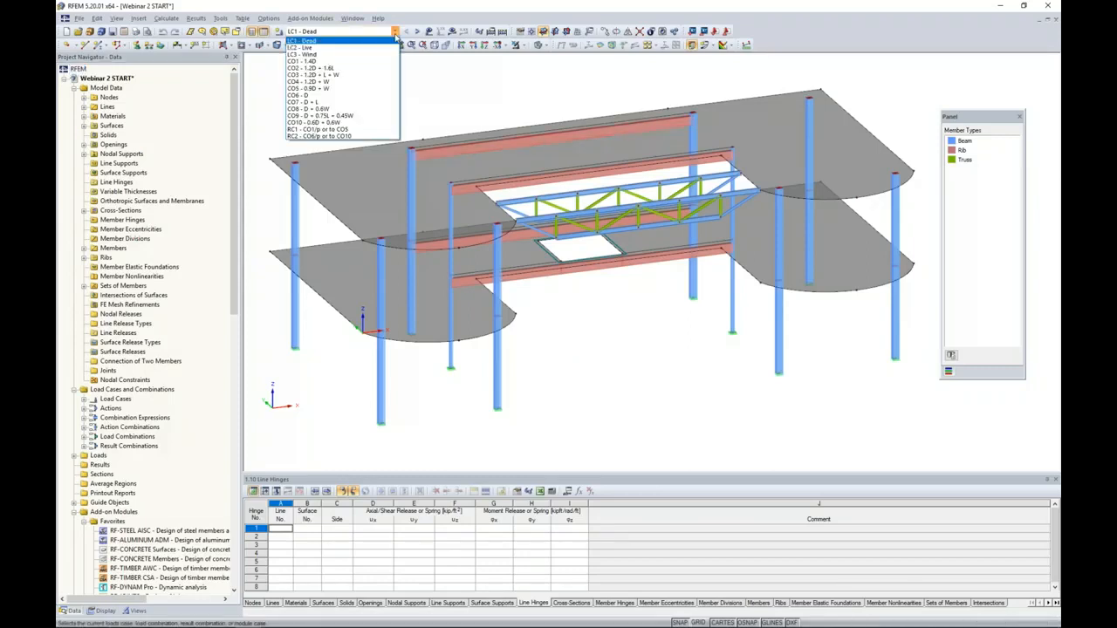
{"action": "left_click", "coordinate": [357, 72]}
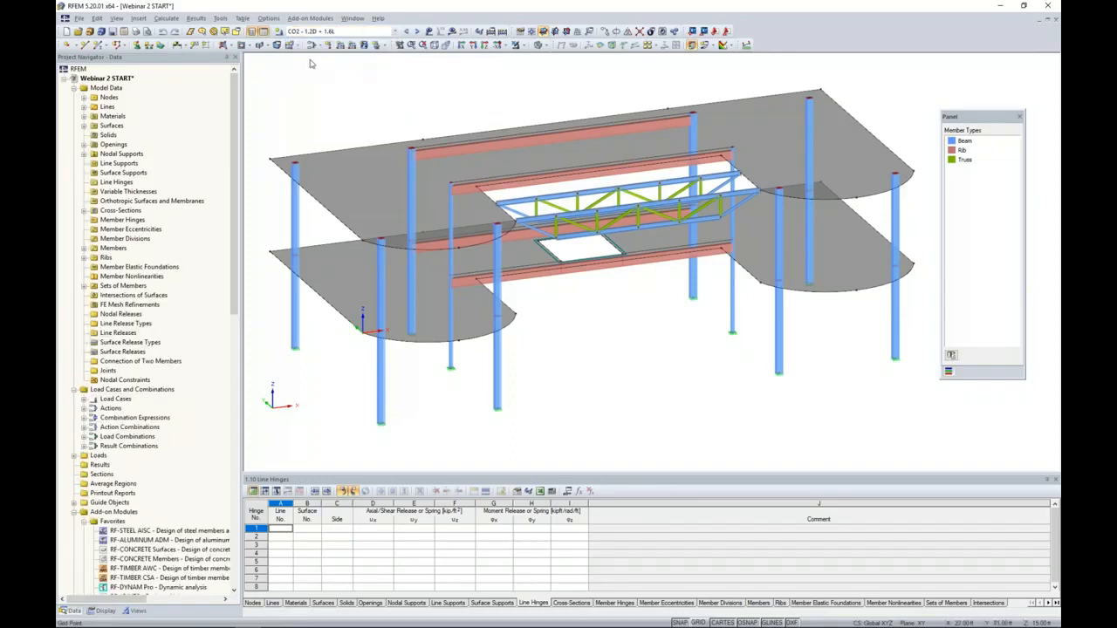
{"action": "left_click", "coordinate": [428, 31]}
{"action": "middle_click_drag", "start_coordinate": [600, 341], "coordinate": [602, 301], "text": "ctrl"}
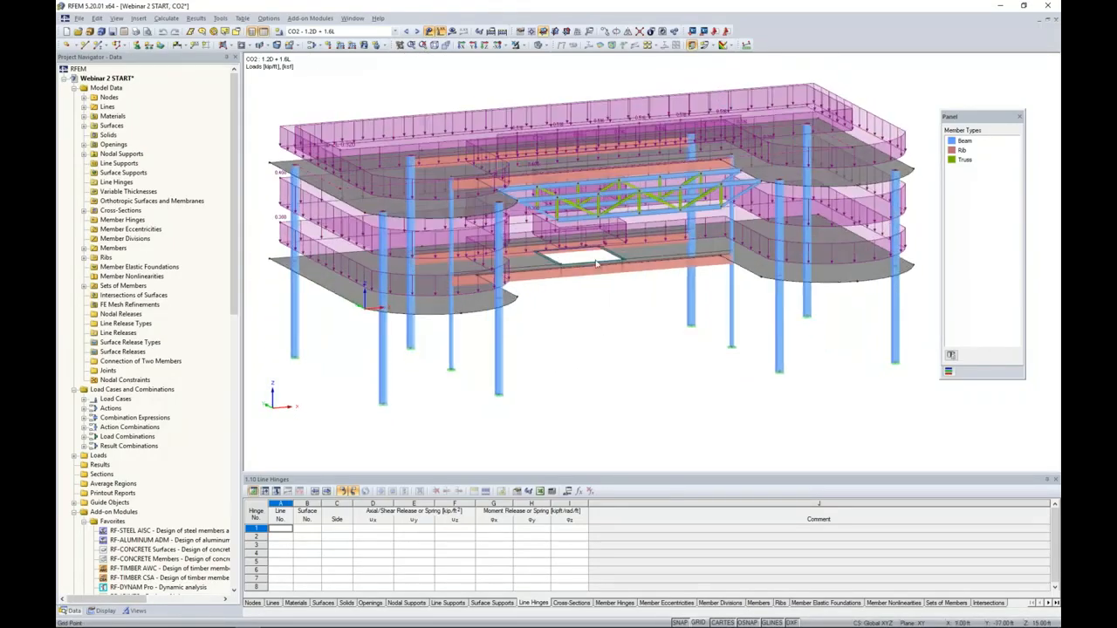
{"action": "left_click", "coordinate": [434, 31]}
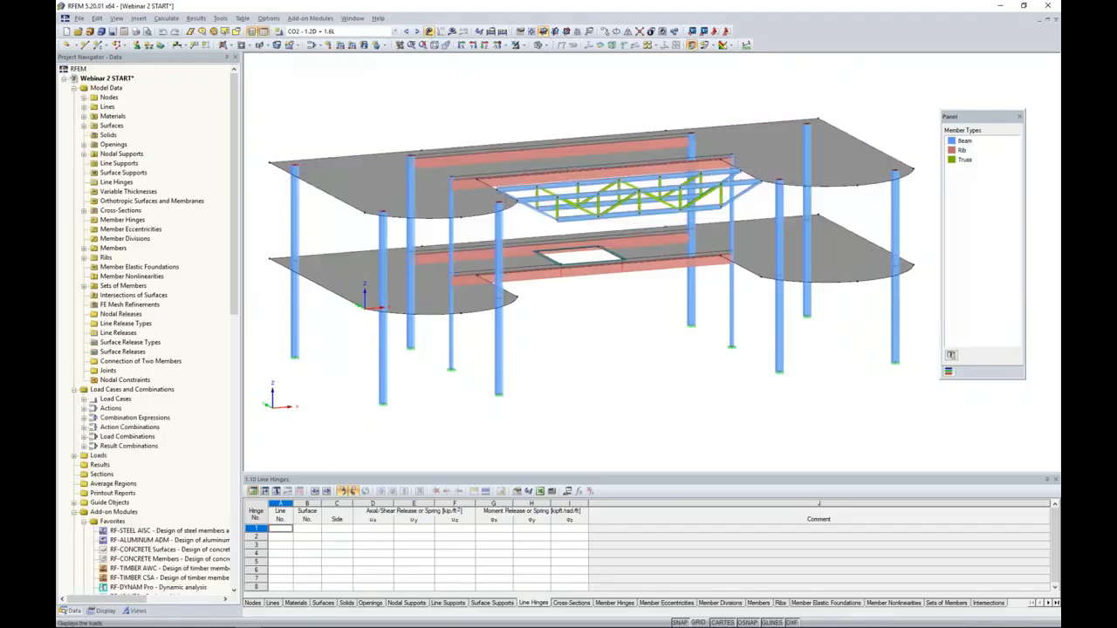
- Try to calculate the results of CO2, review the calculation error details and close them
{"action": "left_click", "coordinate": [451, 31]}
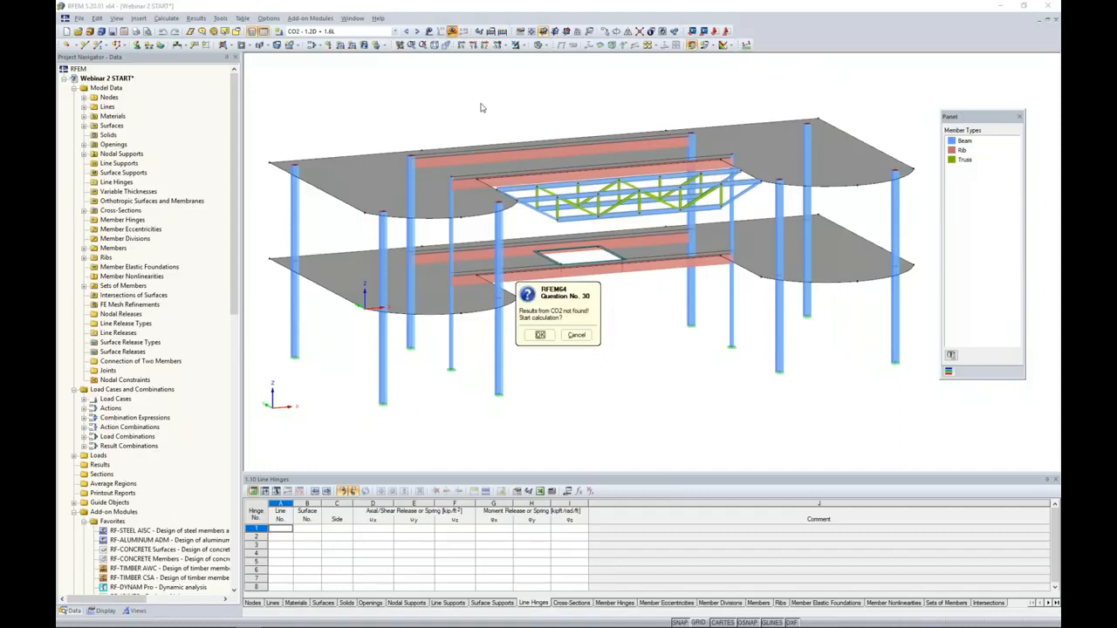
{"action": "left_click", "coordinate": [540, 334]}
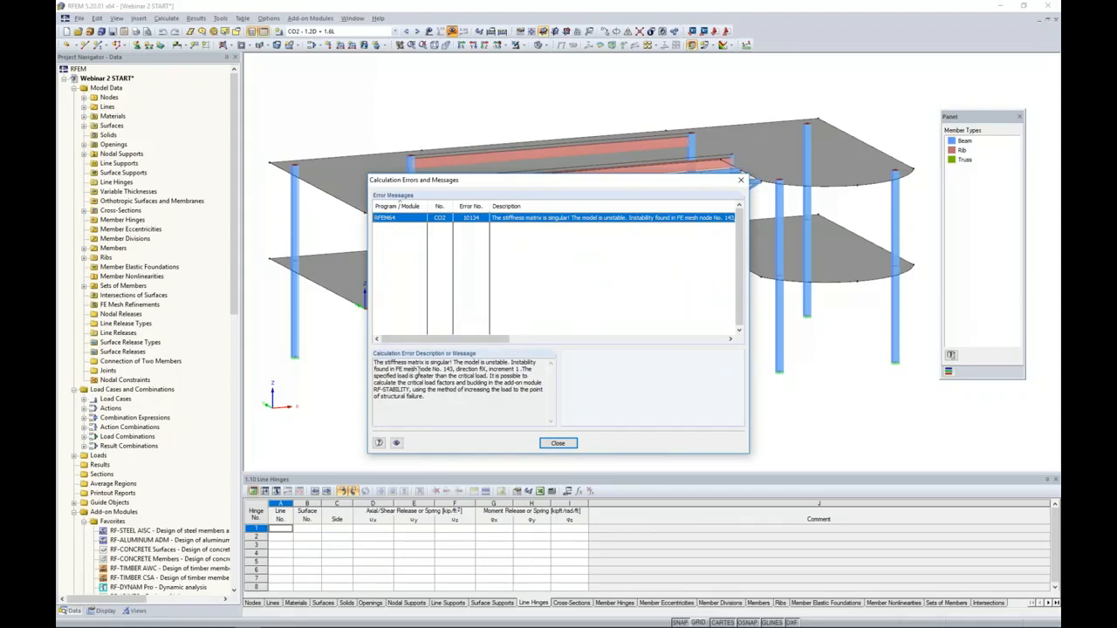
{"action": "left_click_drag", "start_coordinate": [503, 188], "coordinate": [718, 166]}
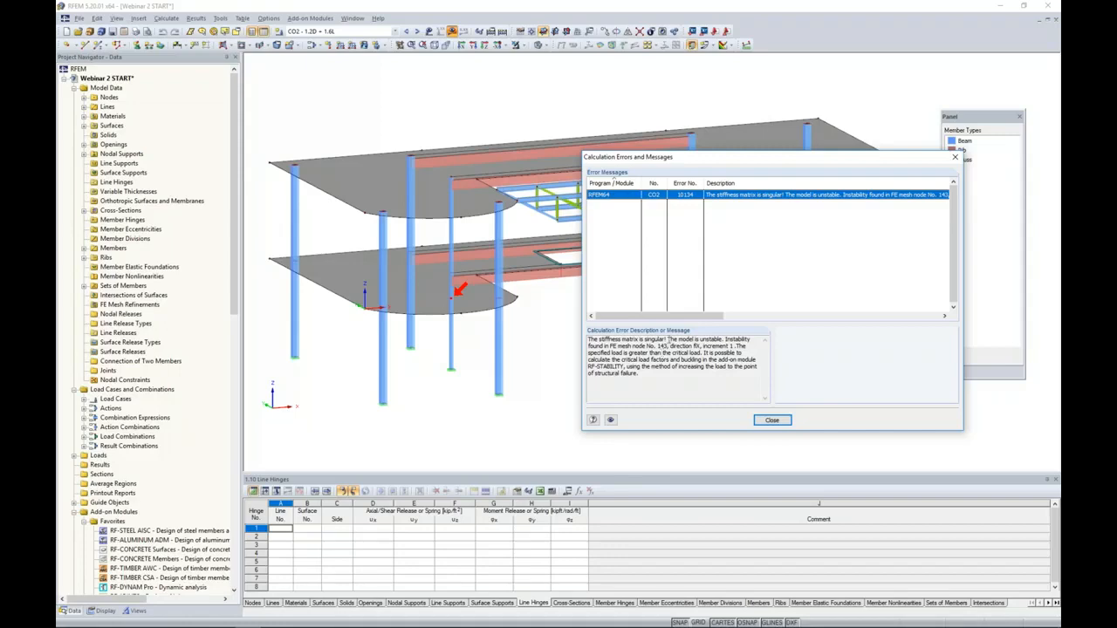
{"action": "left_click_drag", "start_coordinate": [691, 162], "coordinate": [564, 155]}
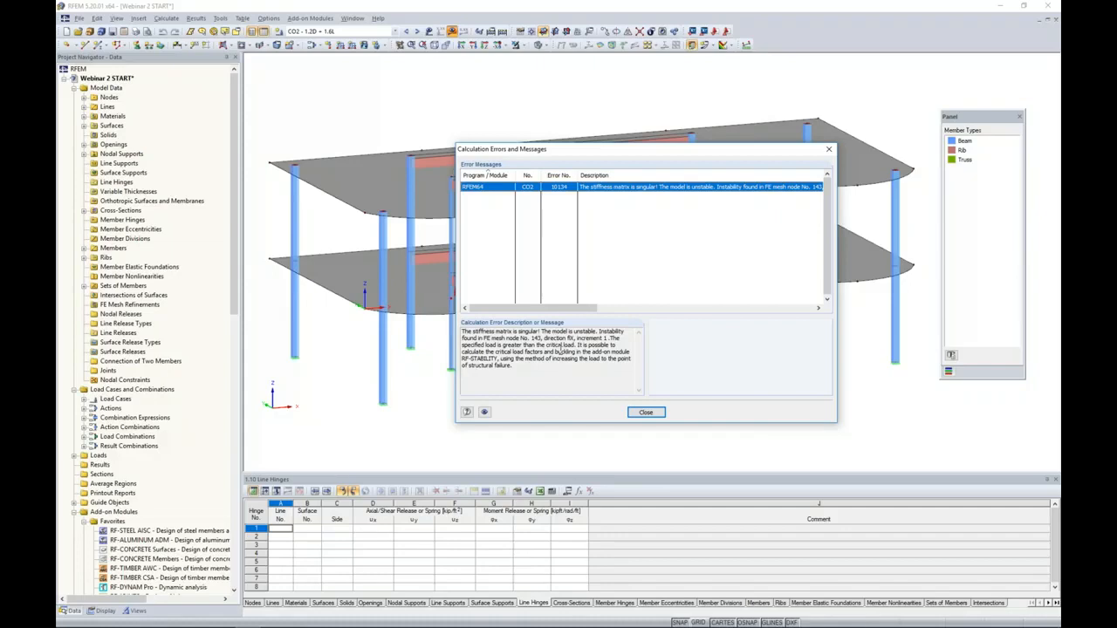
{"action": "left_click", "coordinate": [646, 412]}
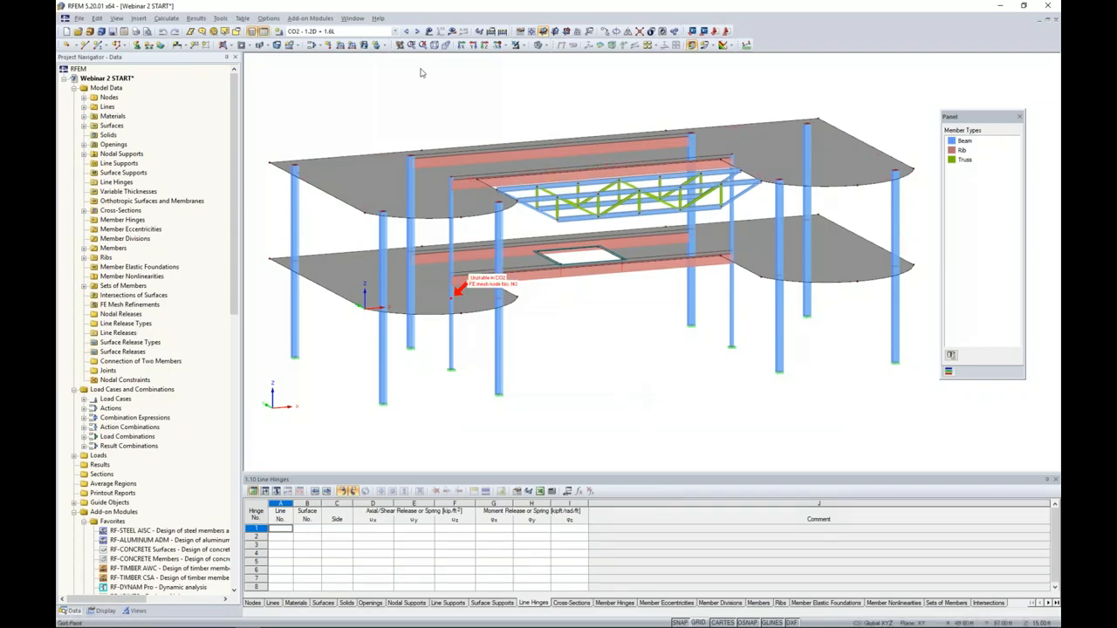
- Set CO2's method of analysis to Geometrically linear analysis and calculate its results
{"action": "left_click", "coordinate": [312, 45]}
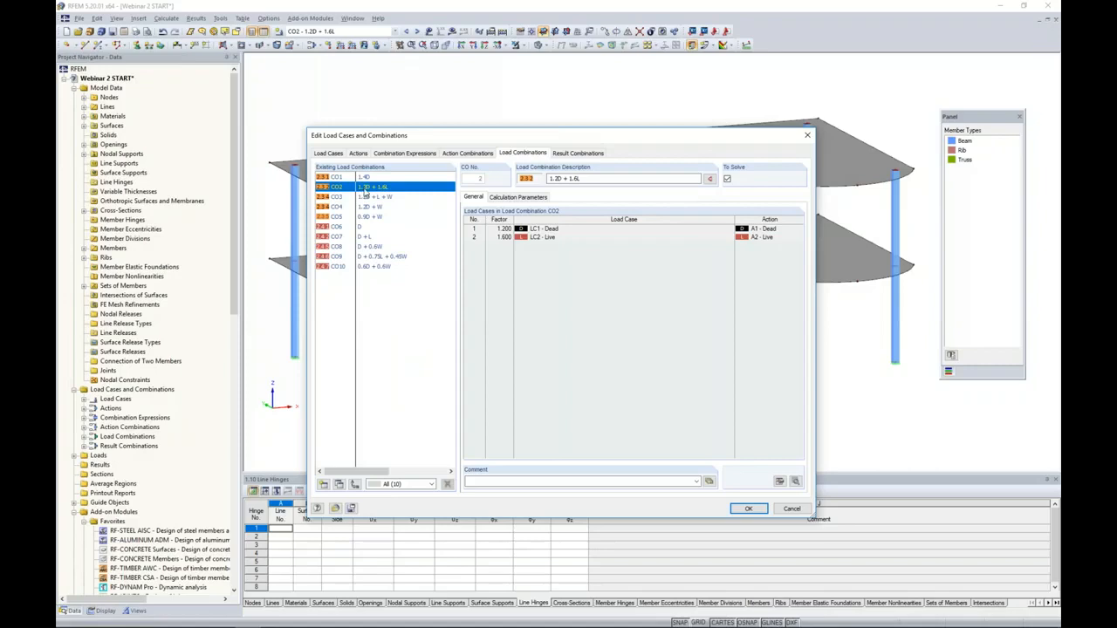
{"action": "left_click", "coordinate": [521, 198]}
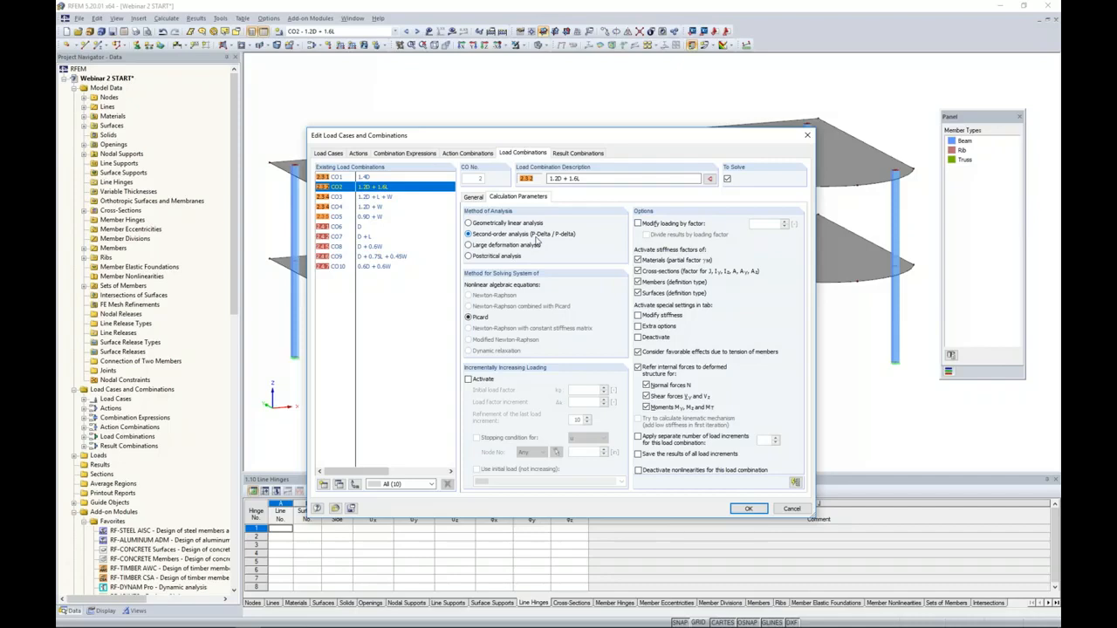
{"action": "left_click", "coordinate": [471, 225]}
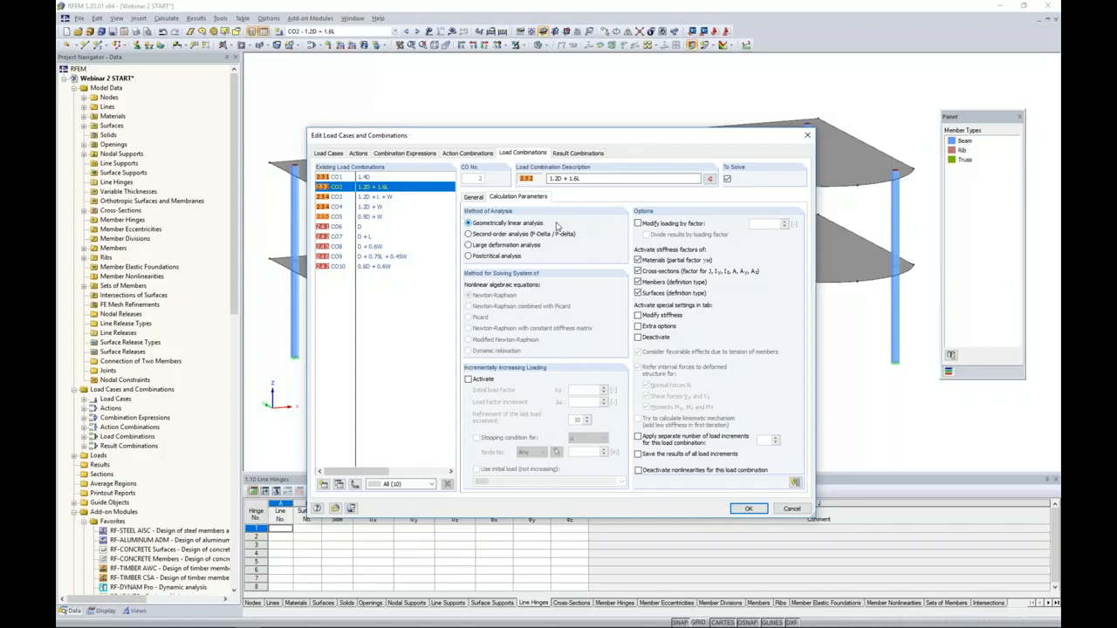
{"action": "left_click", "coordinate": [748, 509]}
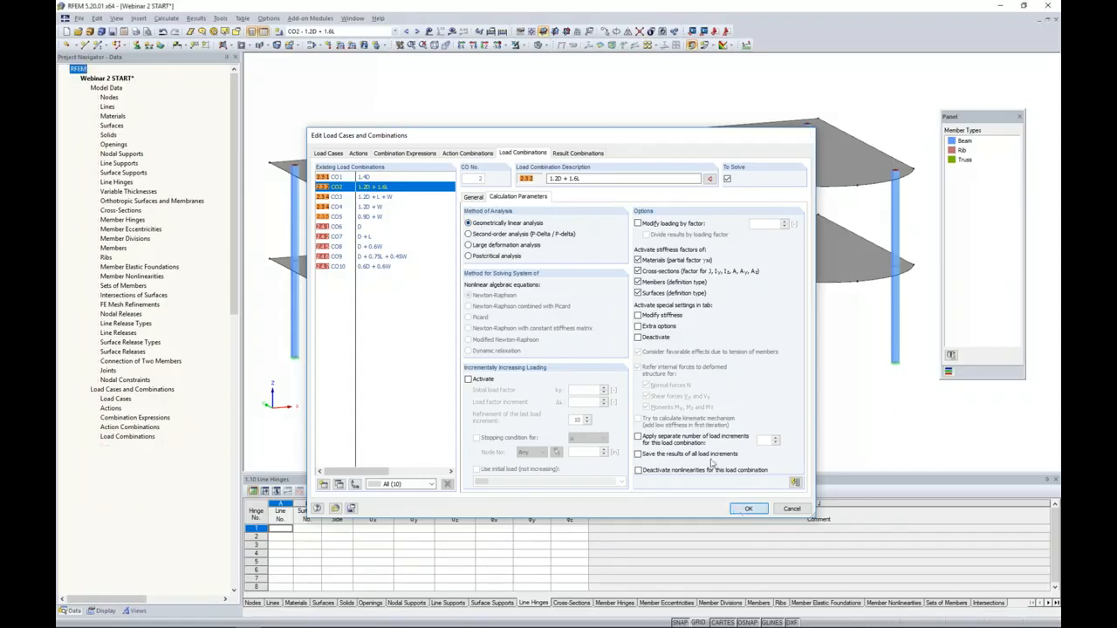
{"action": "left_click", "coordinate": [452, 31]}
{"action": "left_click", "coordinate": [540, 335]}
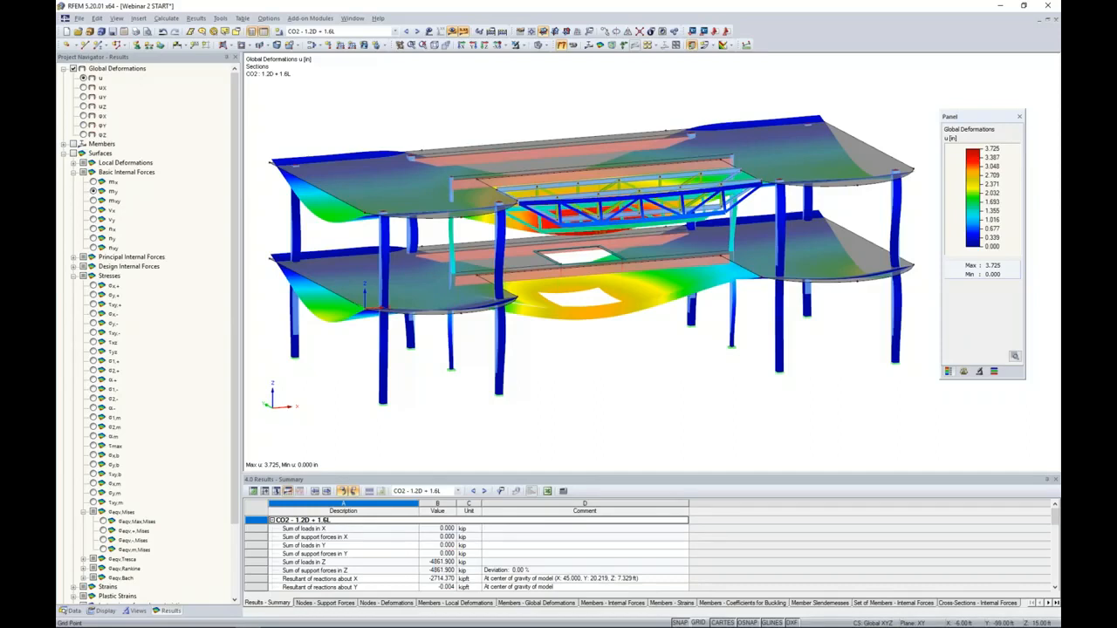
- Open the RF-STABILITY add-on module and import axial forces and initial deformations from CO2 - 1.2D + 1.6L
{"action": "left_click", "coordinate": [71, 611]}
{"action": "scroll", "coordinate": [184, 309], "scroll_direction": "down", "scroll_amount": 8}
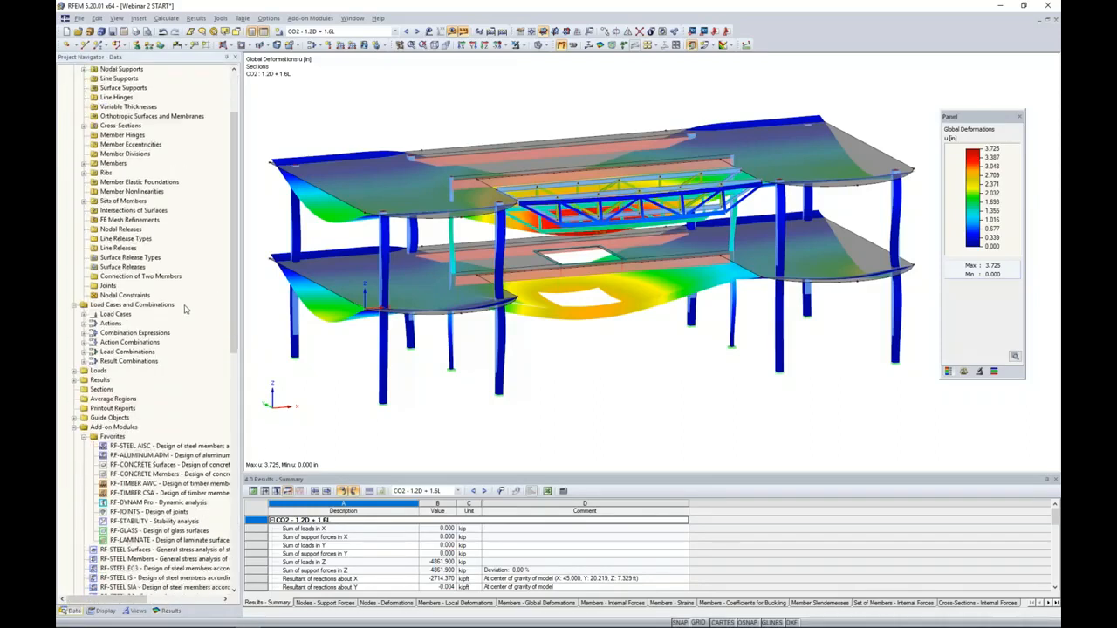
{"action": "scroll", "coordinate": [185, 309], "scroll_direction": "down", "scroll_amount": 2}
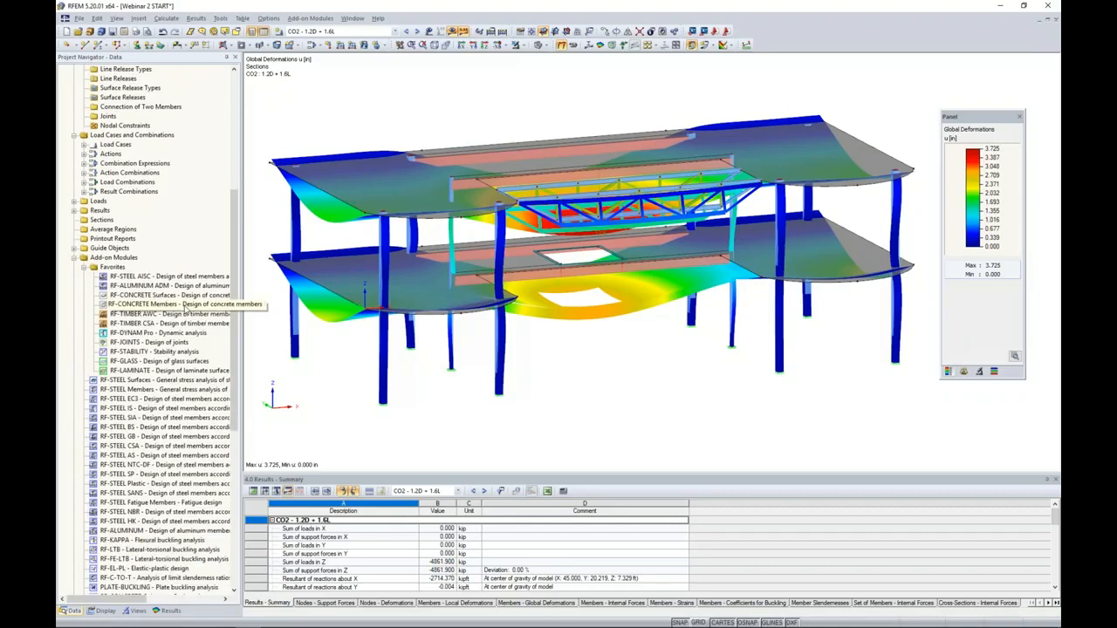
{"action": "double_click", "coordinate": [140, 352]}
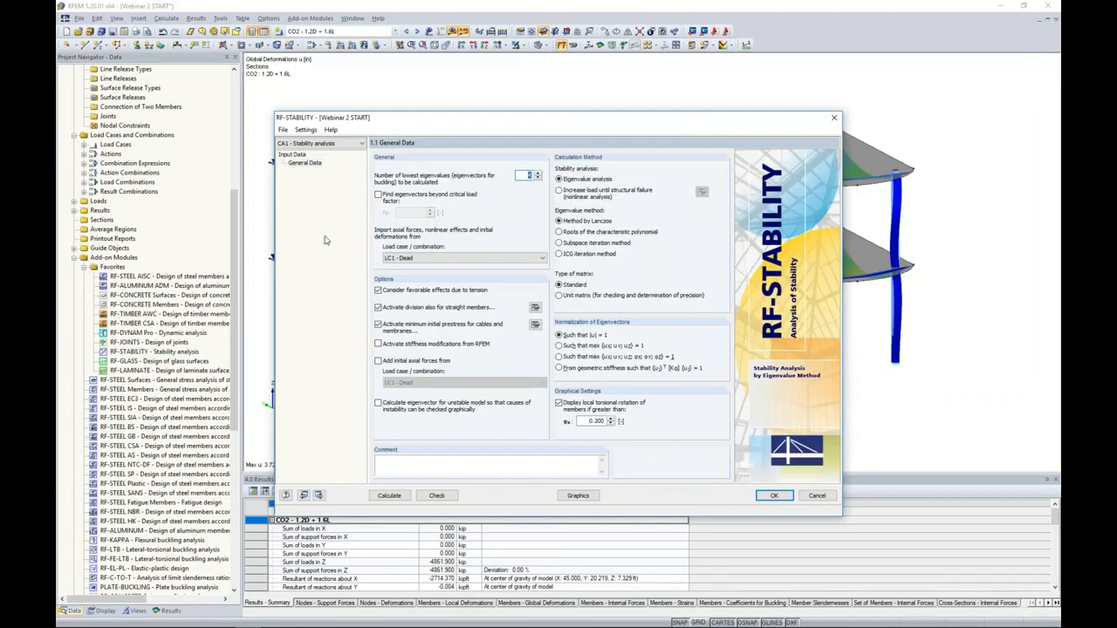
{"action": "left_click_drag", "start_coordinate": [413, 122], "coordinate": [427, 106]}
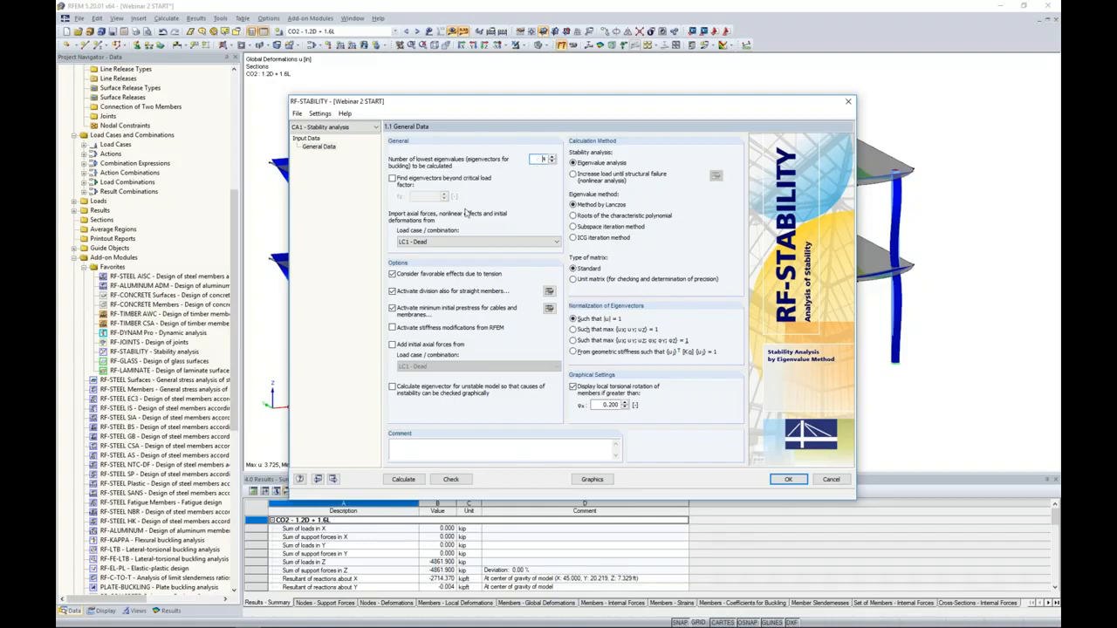
{"action": "left_click", "coordinate": [456, 242]}
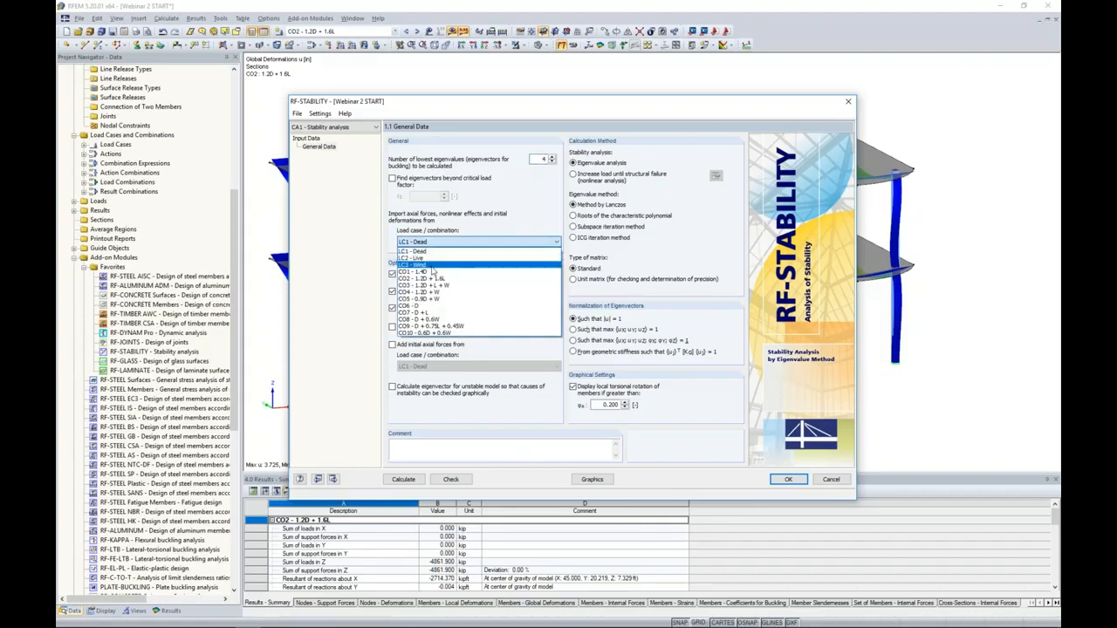
{"action": "left_click", "coordinate": [434, 279]}
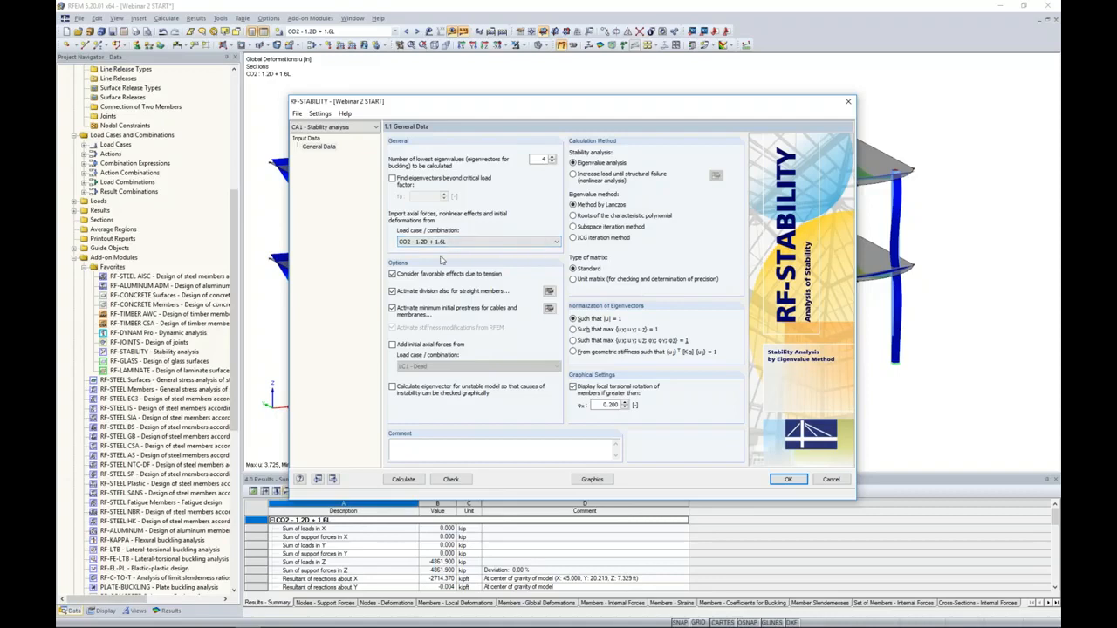
{"action": "left_click", "coordinate": [392, 387]}
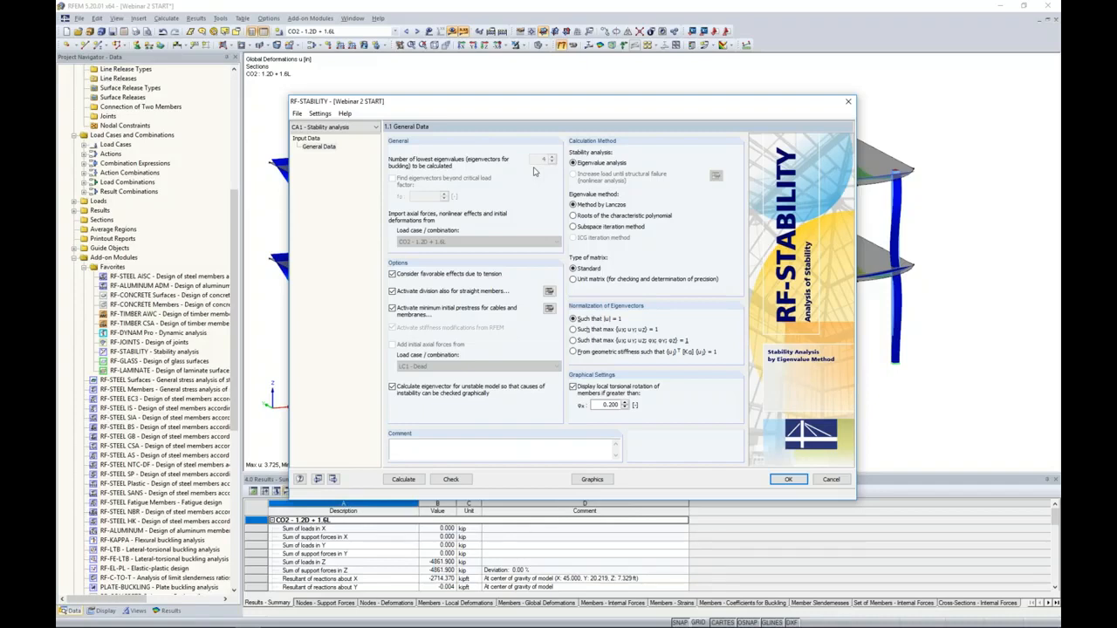
{"action": "left_click", "coordinate": [391, 387]}
{"action": "left_click", "coordinate": [392, 387]}
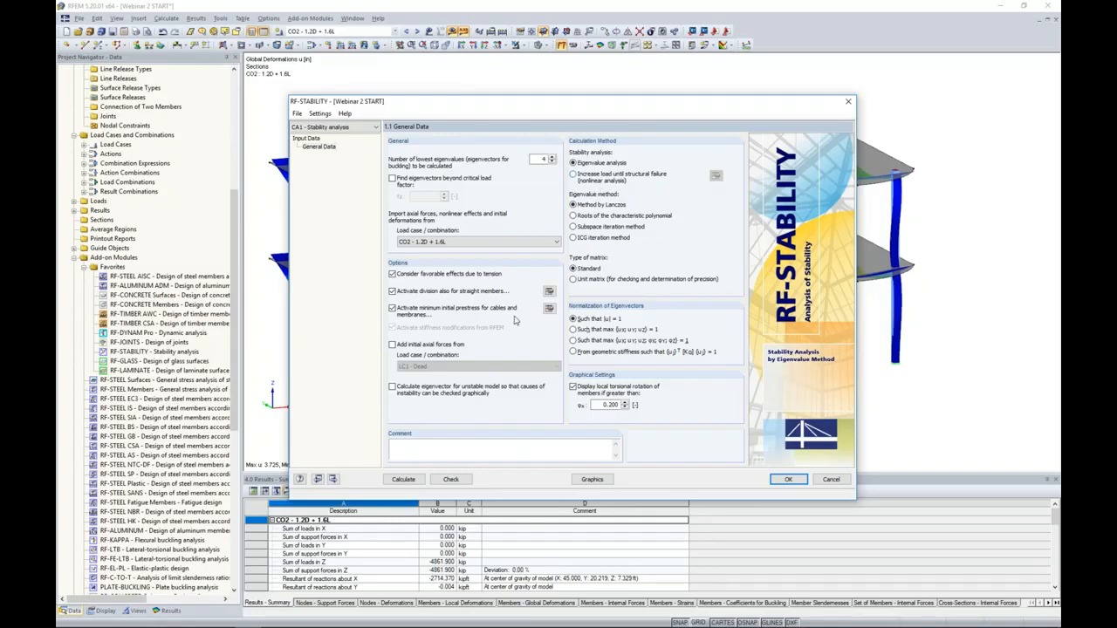
- Calculate the stability analysis and compare the buckling shapes of eigenvalues 1 to 4 on the model
{"action": "left_click", "coordinate": [403, 479]}
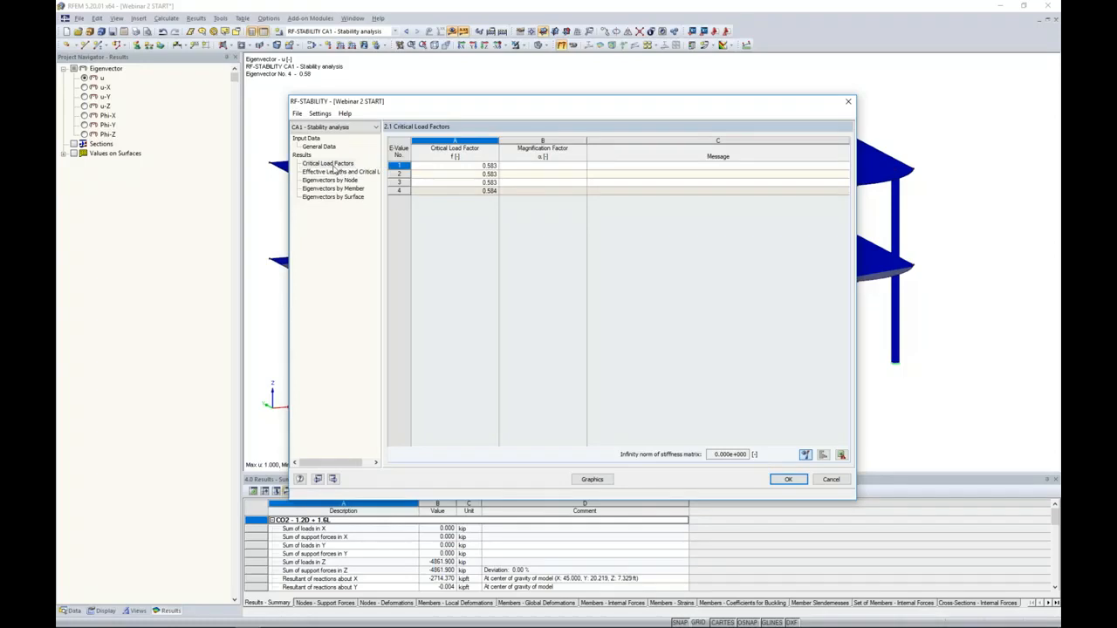
{"action": "left_click", "coordinate": [466, 174]}
{"action": "left_click", "coordinate": [466, 181]}
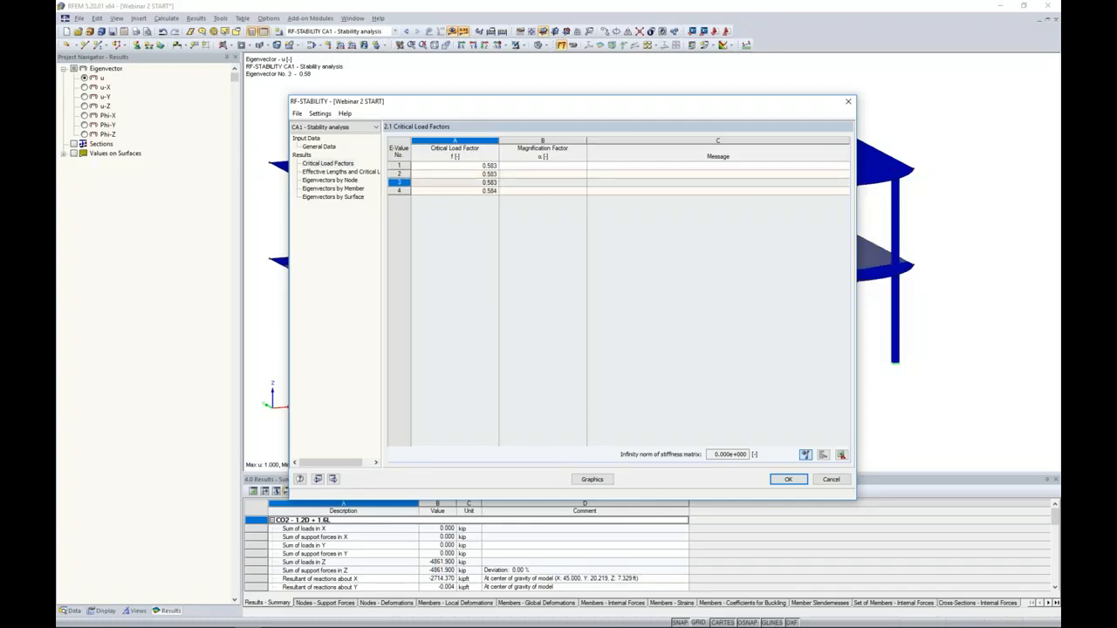
{"action": "left_click_drag", "start_coordinate": [450, 110], "coordinate": [478, 395]}
{"action": "left_click", "coordinate": [479, 451]}
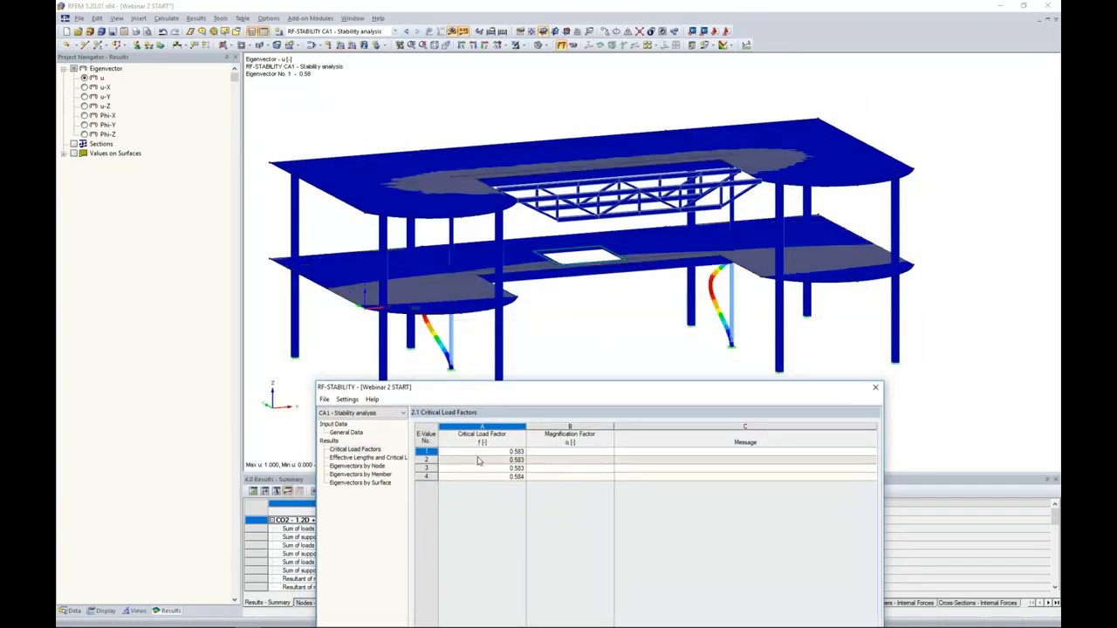
{"action": "left_click", "coordinate": [479, 460]}
{"action": "left_click", "coordinate": [480, 469]}
{"action": "left_click", "coordinate": [478, 477]}
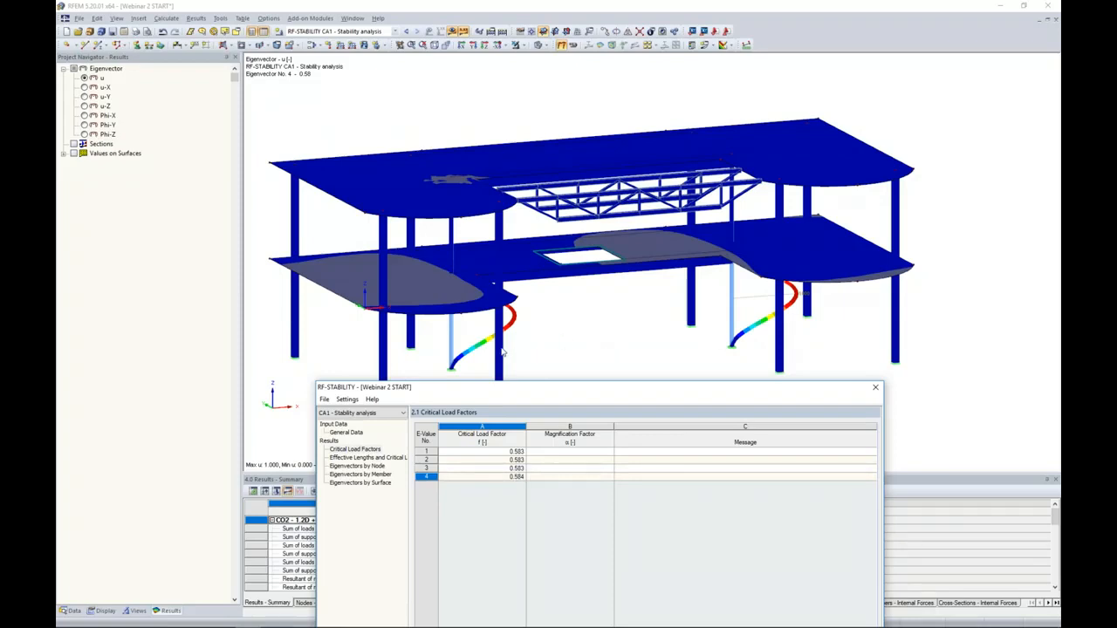
{"action": "left_click", "coordinate": [488, 453]}
{"action": "left_click_drag", "start_coordinate": [516, 387], "coordinate": [518, 134]}
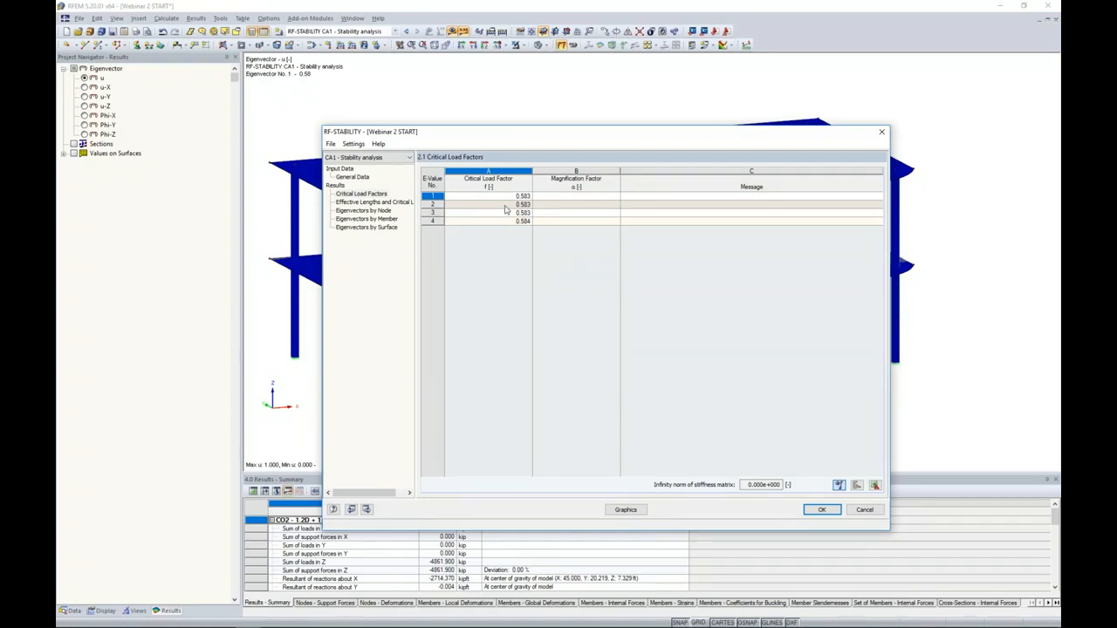
{"action": "mouse_move", "coordinate": [489, 130]}
{"action": "left_mouse_down"}
{"action": "mouse_move", "coordinate": [482, 408]}
{"action": "mouse_move", "coordinate": [494, 122]}
{"action": "left_mouse_up"}
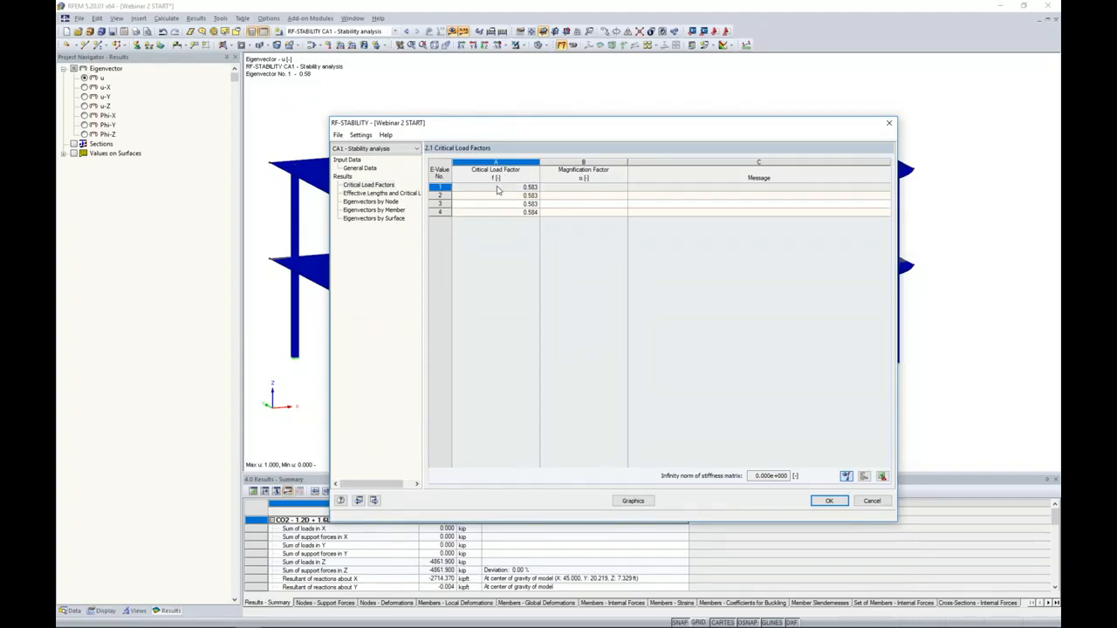
{"action": "mouse_move", "coordinate": [520, 123]}
{"action": "left_mouse_down"}
{"action": "mouse_move", "coordinate": [513, 403]}
{"action": "mouse_move", "coordinate": [504, 110]}
{"action": "left_mouse_up"}
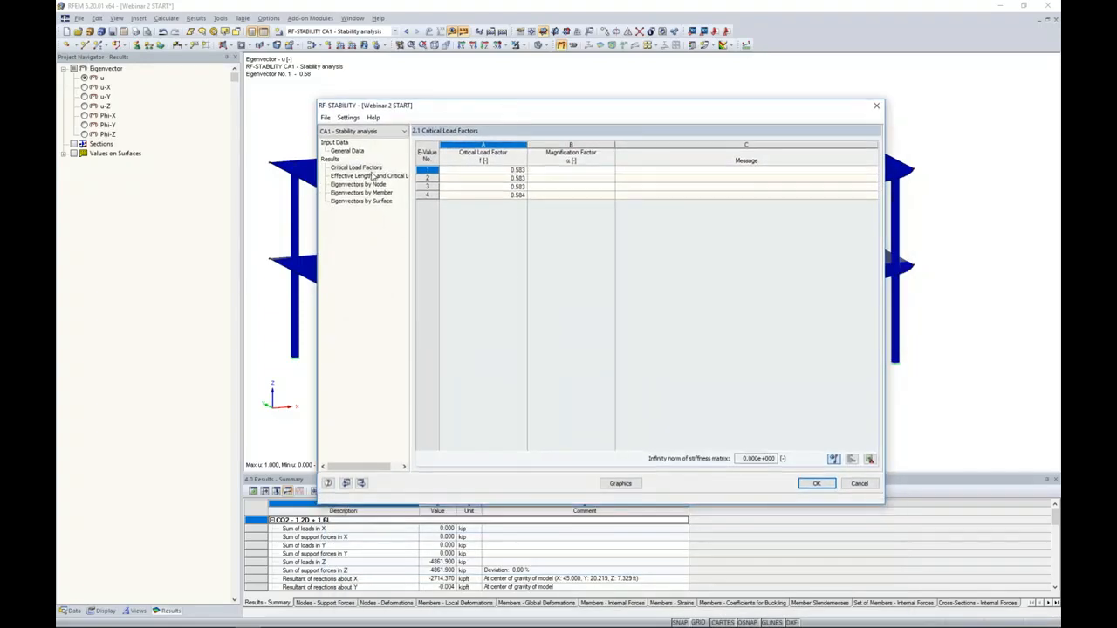
- Examine the effective lengths and critical loads of members 2 and 3 against the model, and return to the critical load factors
{"action": "left_click", "coordinate": [371, 175]}
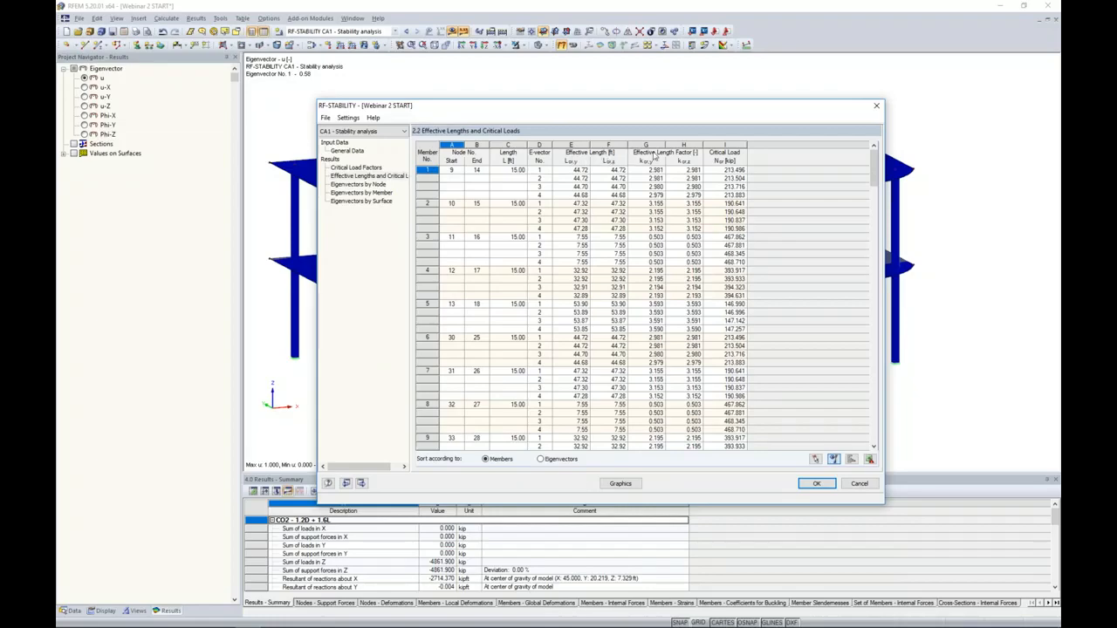
{"action": "left_click_drag", "start_coordinate": [606, 111], "coordinate": [555, 388]}
{"action": "left_click", "coordinate": [516, 474]}
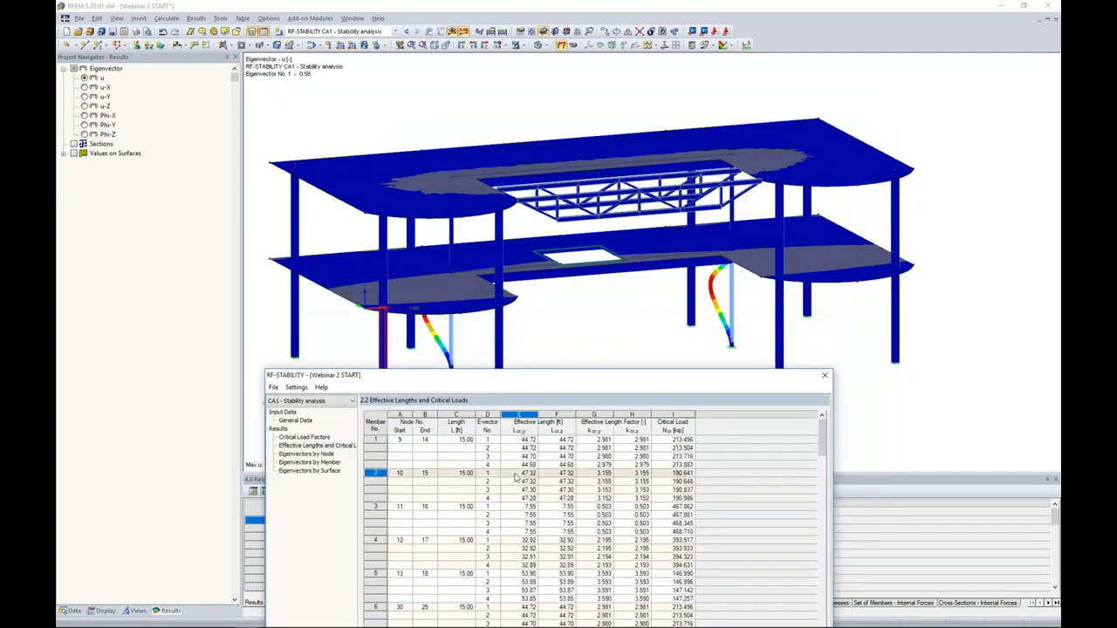
{"action": "left_click", "coordinate": [517, 517]}
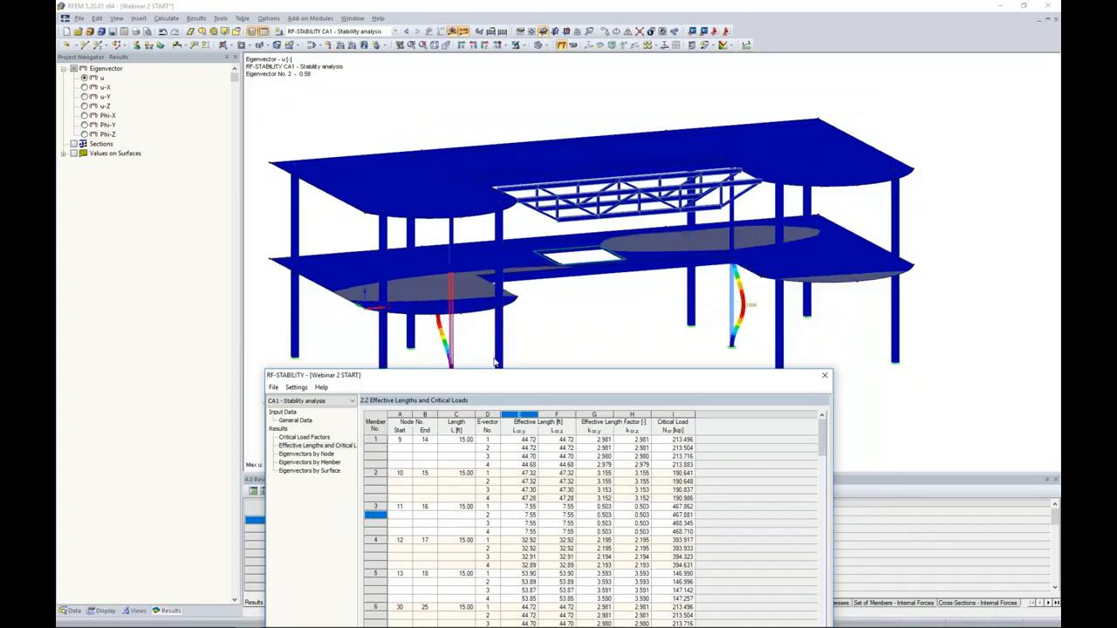
{"action": "left_click", "coordinate": [501, 476]}
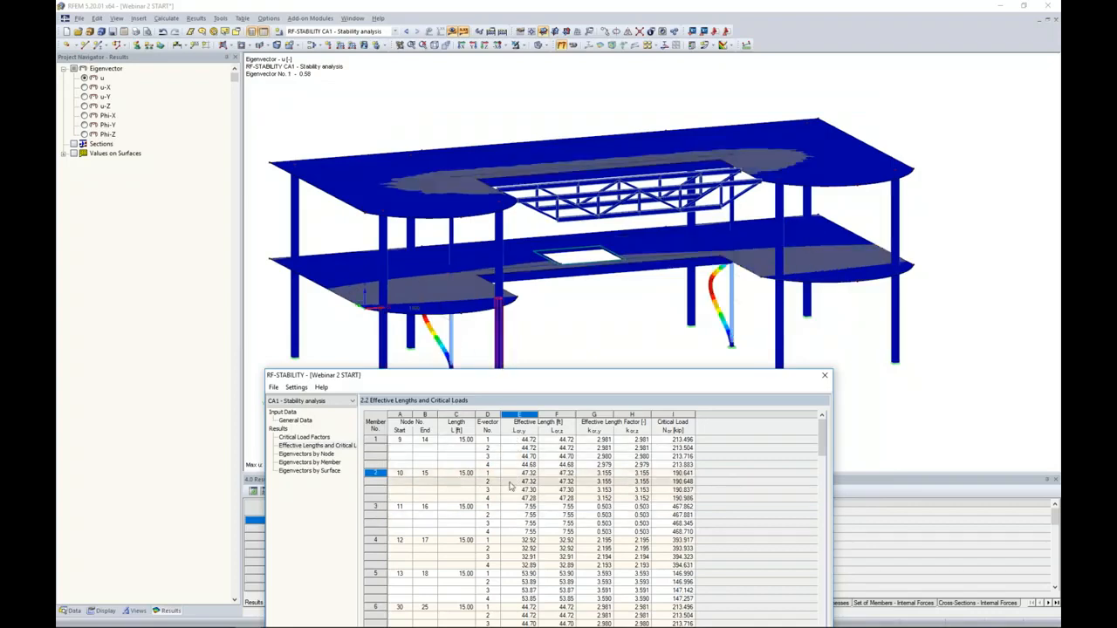
{"action": "left_click_drag", "start_coordinate": [543, 384], "coordinate": [561, 119]}
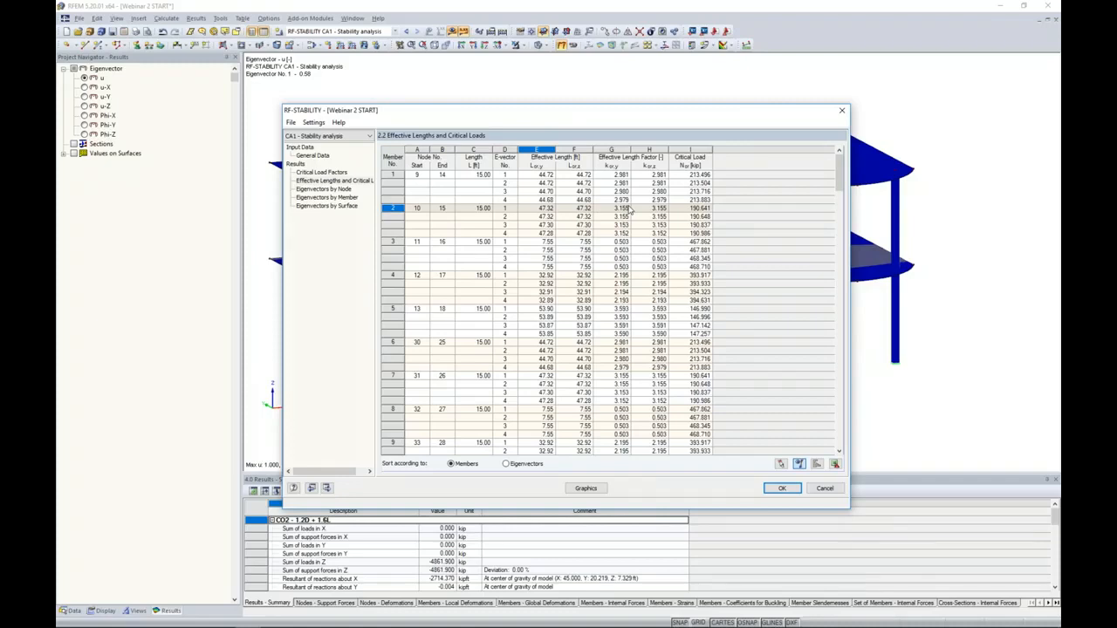
{"action": "left_click", "coordinate": [341, 175]}
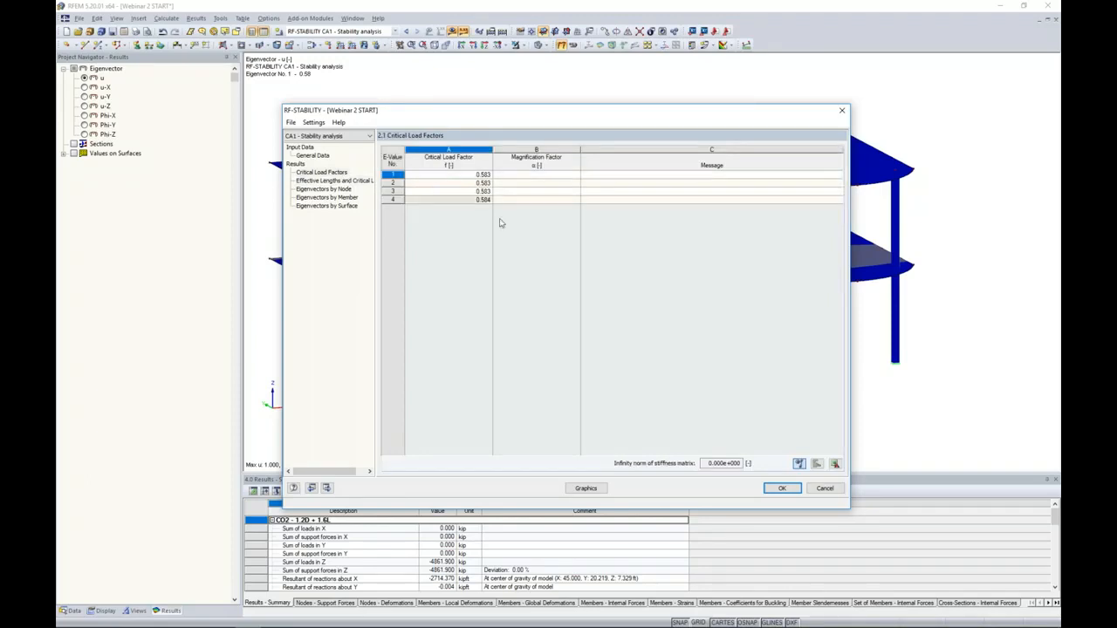
- Close RF-STABILITY with its results kept and display eigenvector 2 on the model to examine the buckled lower columns
{"action": "left_click", "coordinate": [782, 487]}
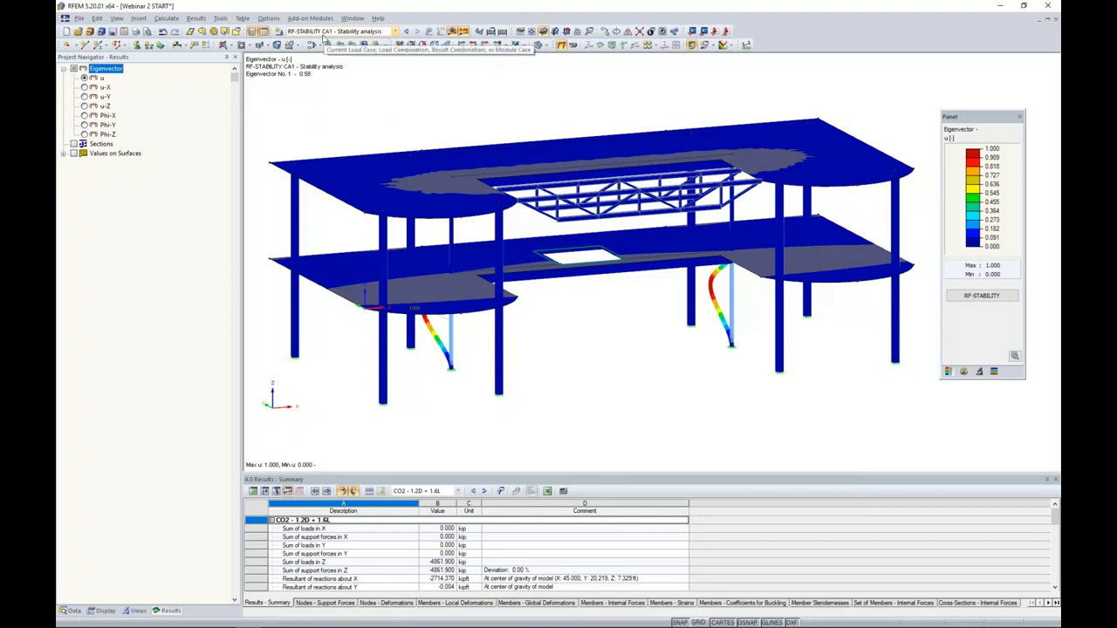
{"action": "left_click", "coordinate": [963, 371]}
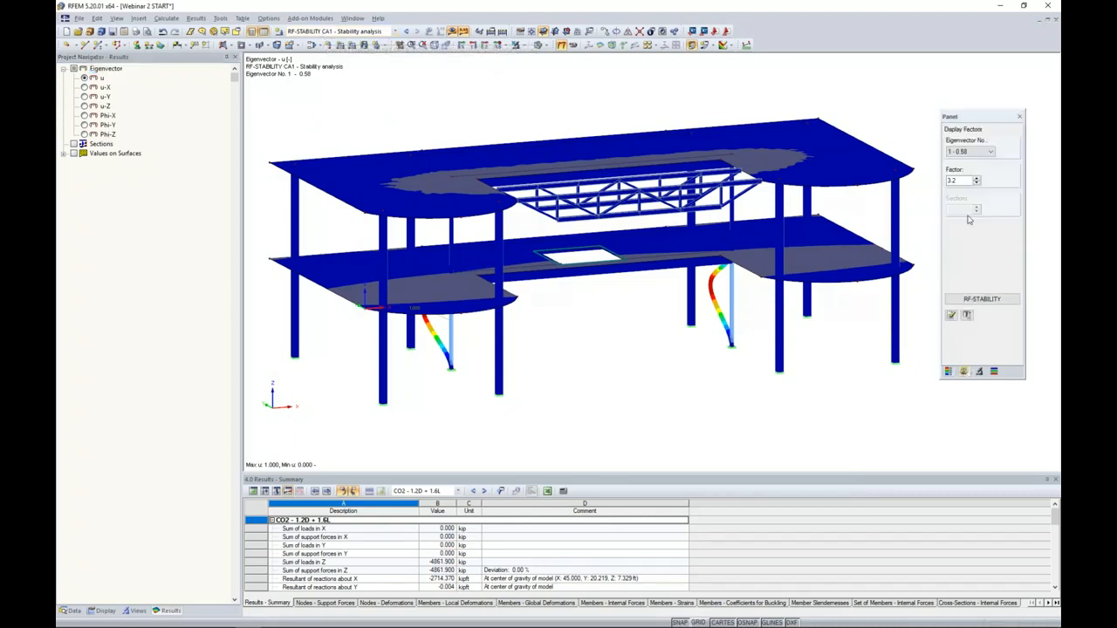
{"action": "left_click", "coordinate": [969, 154]}
{"action": "left_click", "coordinate": [963, 172]}
{"action": "middle_click_drag", "start_coordinate": [541, 399], "coordinate": [602, 371], "text": "ctrl"}
{"action": "scroll", "coordinate": [602, 371], "scroll_direction": "up", "scroll_amount": 5}
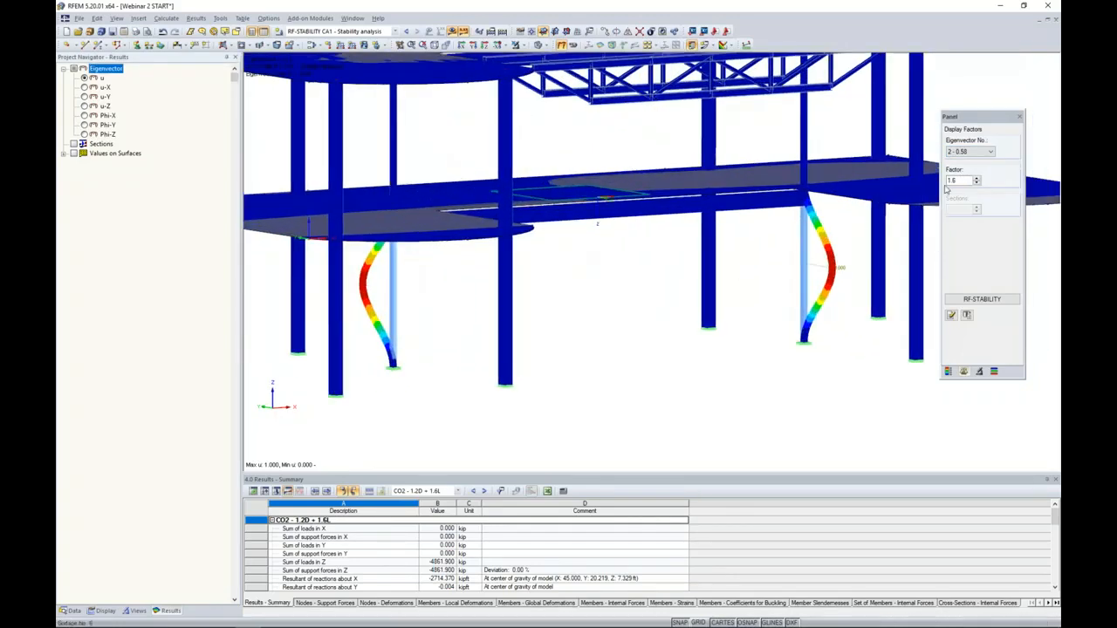
- Display eigenvectors 3 and 4 and compare the buckling shapes of the slender lower columns
{"action": "left_click", "coordinate": [968, 153]}
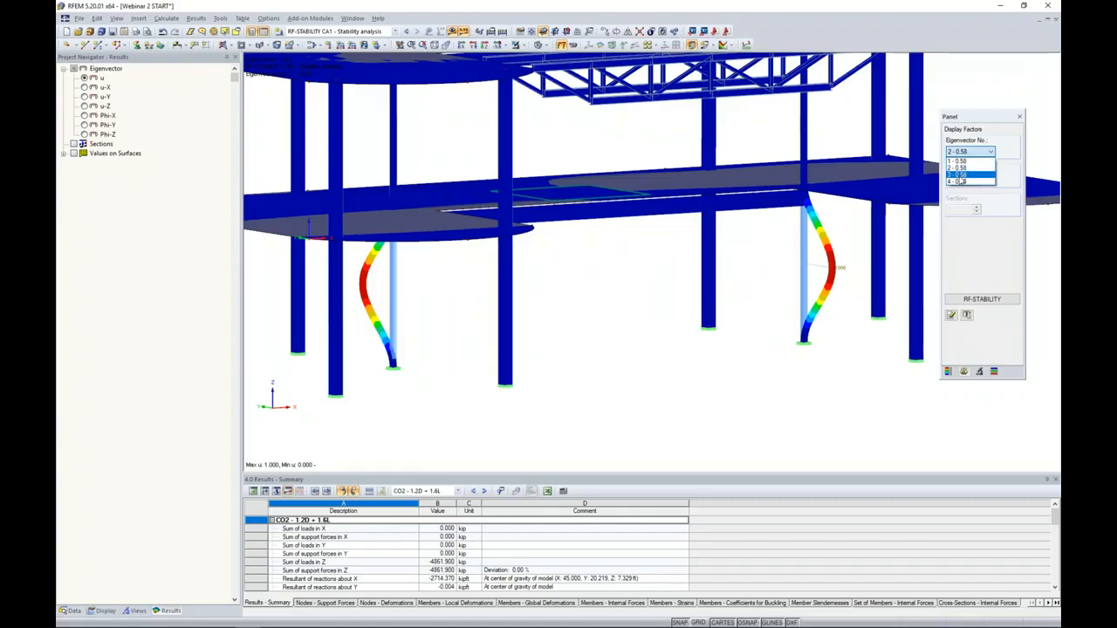
{"action": "left_click", "coordinate": [959, 175]}
{"action": "mouse_move", "coordinate": [686, 311]}
{"action": "middle_mouse_down"}
{"action": "mouse_move", "coordinate": [611, 324]}
{"action": "mouse_move", "coordinate": [489, 311]}
{"action": "mouse_move", "coordinate": [666, 309]}
{"action": "middle_mouse_up"}
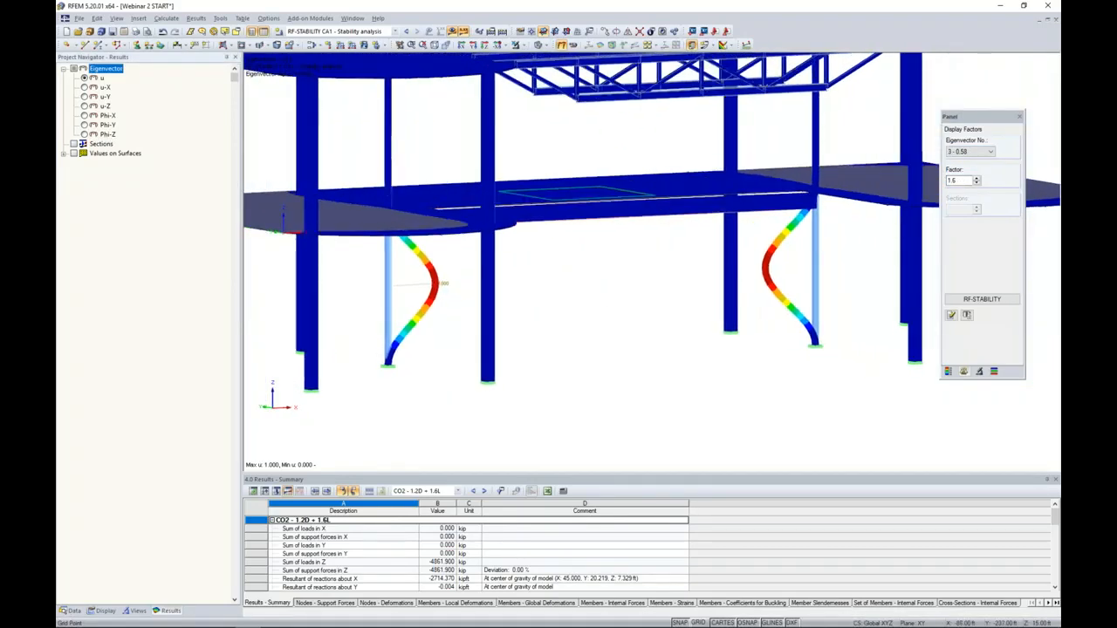
{"action": "left_click", "coordinate": [965, 157]}
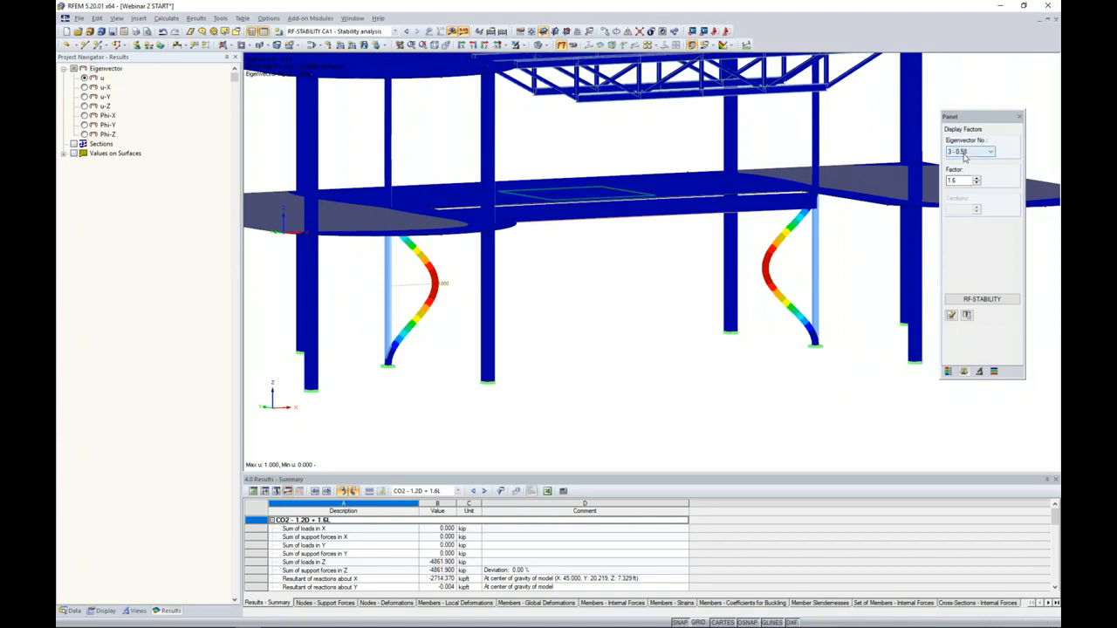
{"action": "left_click", "coordinate": [965, 155]}
{"action": "left_click", "coordinate": [959, 184]}
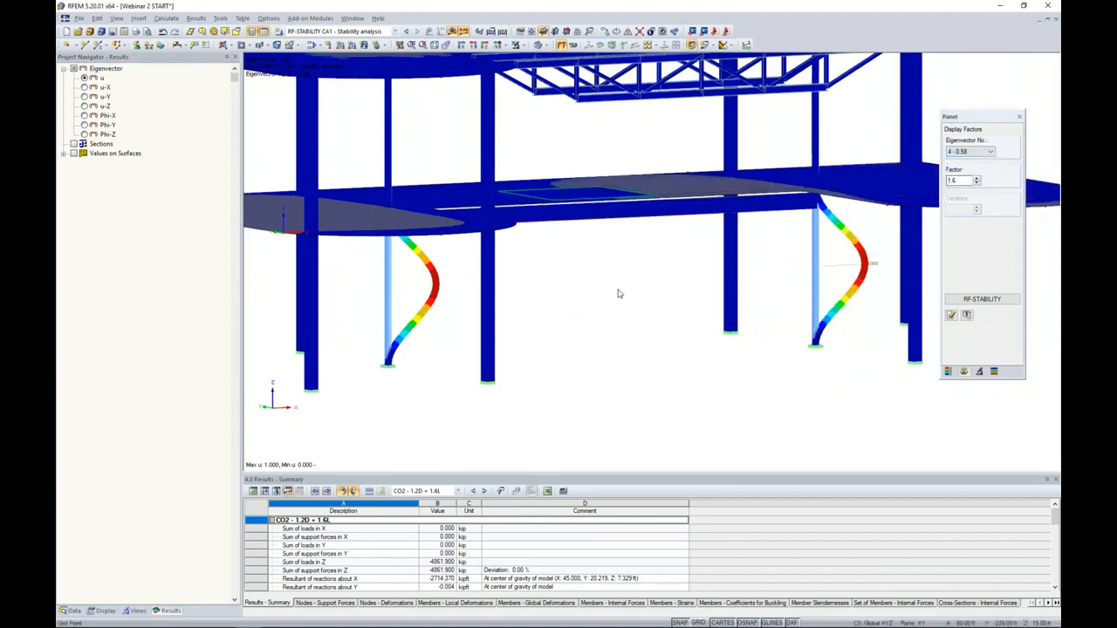
{"action": "scroll", "coordinate": [618, 293], "scroll_direction": "down", "scroll_amount": 5}
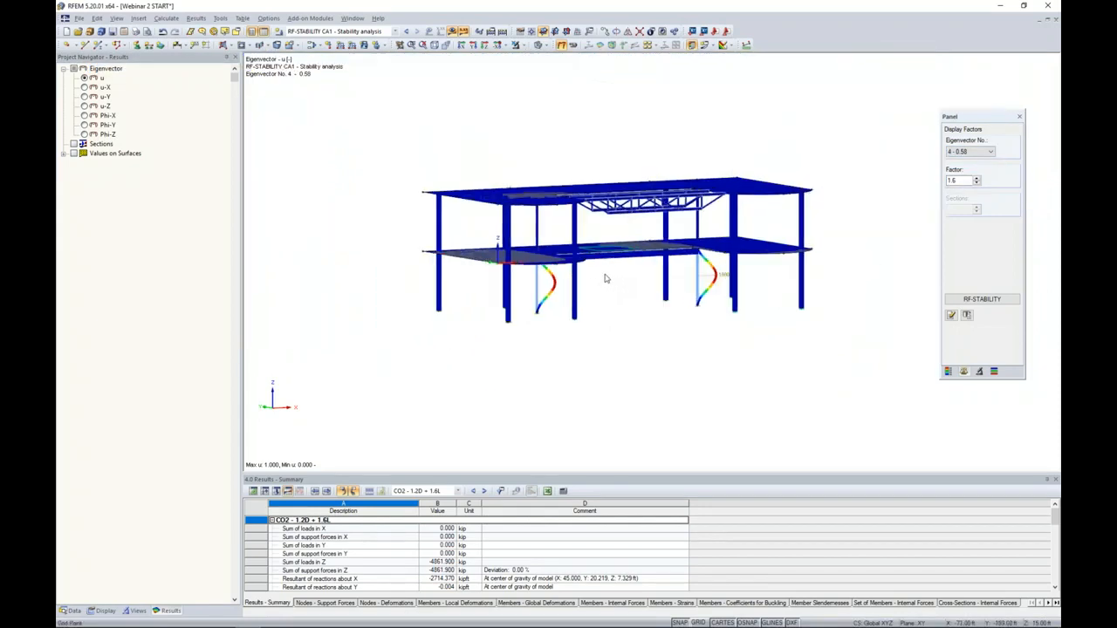
{"action": "scroll", "coordinate": [606, 278], "scroll_direction": "up", "scroll_amount": 5}
{"action": "middle_click_drag", "start_coordinate": [607, 292], "coordinate": [570, 312]}
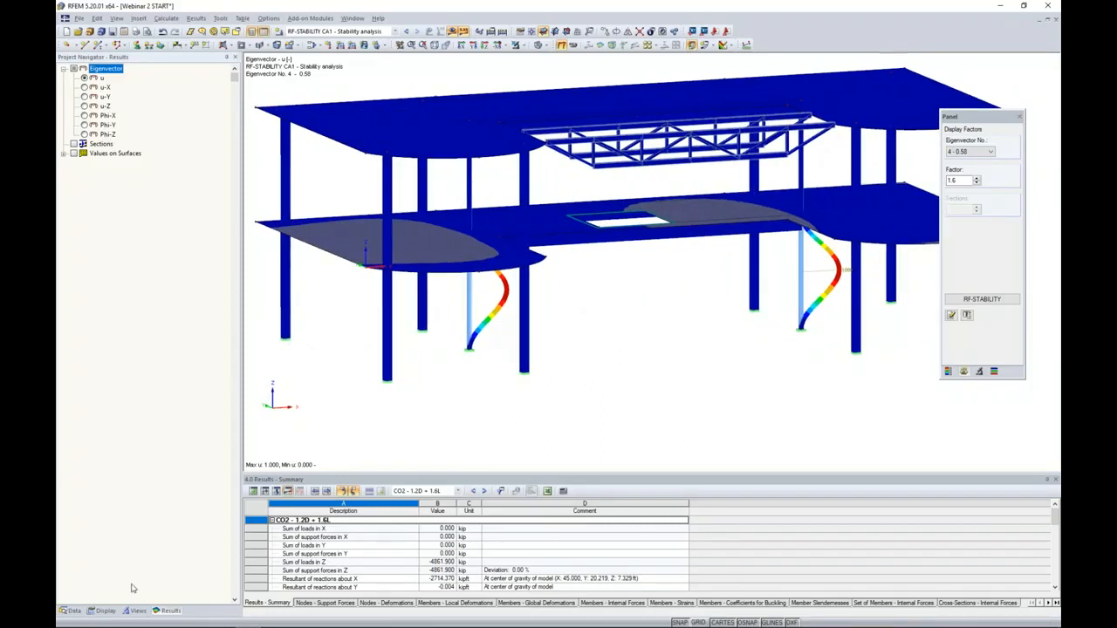
- Hide the results and change all columns using cross-section 5, Rectangle 6/6, to cross-section 1, Rectangle 12/12, Concrete f'c = 4000 psi
{"action": "left_click", "coordinate": [75, 610]}
{"action": "scroll", "coordinate": [164, 345], "scroll_direction": "up", "scroll_amount": 7}
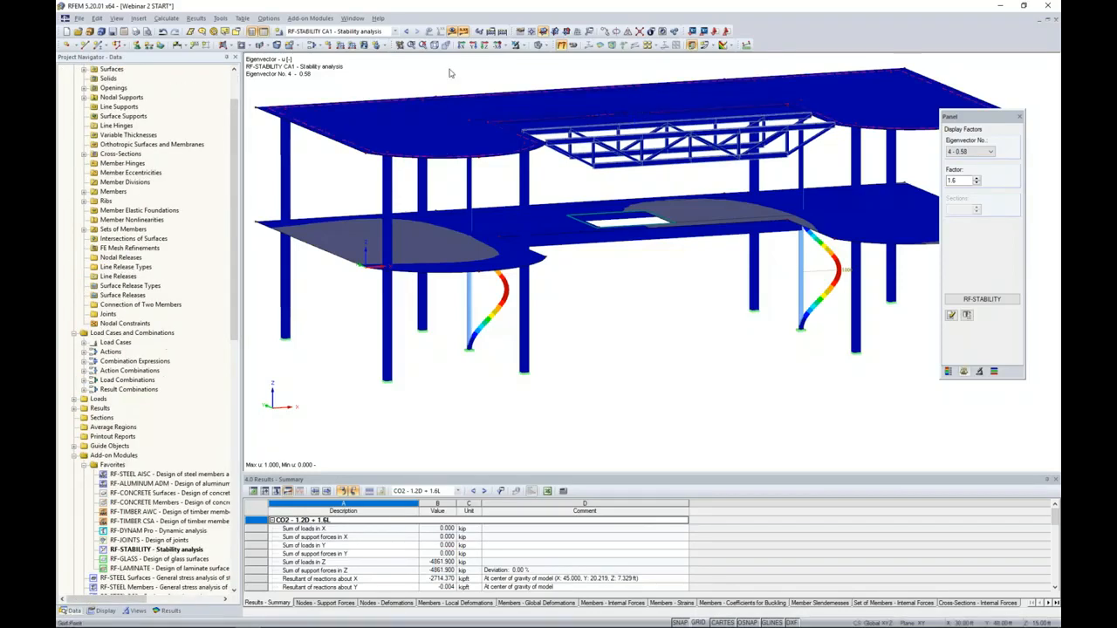
{"action": "left_click", "coordinate": [451, 32]}
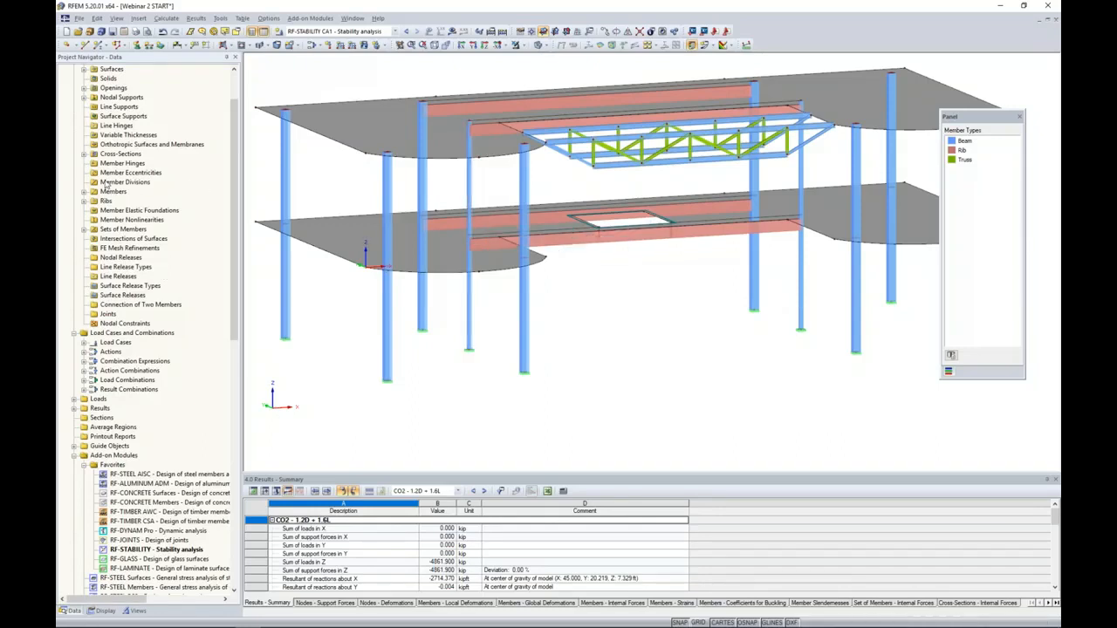
{"action": "left_click", "coordinate": [83, 155]}
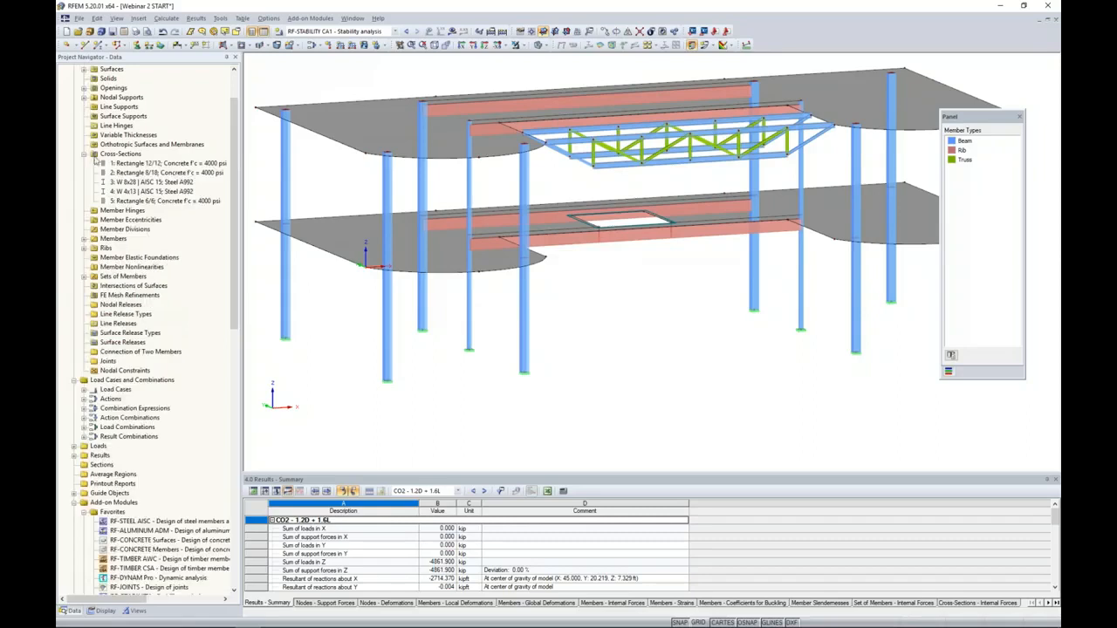
{"action": "left_click", "coordinate": [144, 201]}
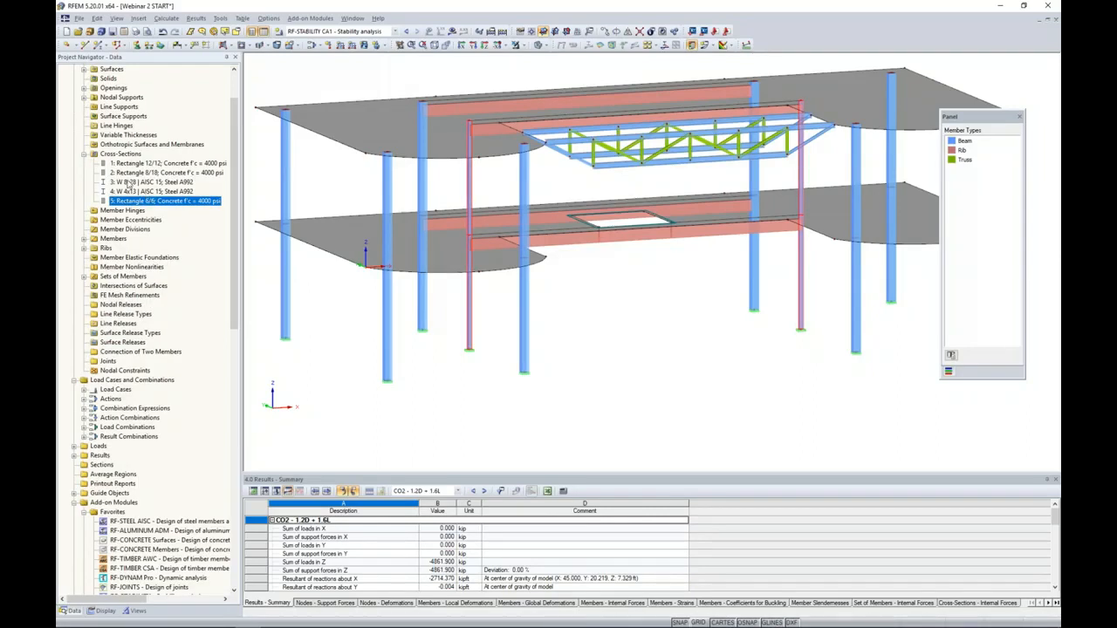
{"action": "double_click", "coordinate": [470, 327]}
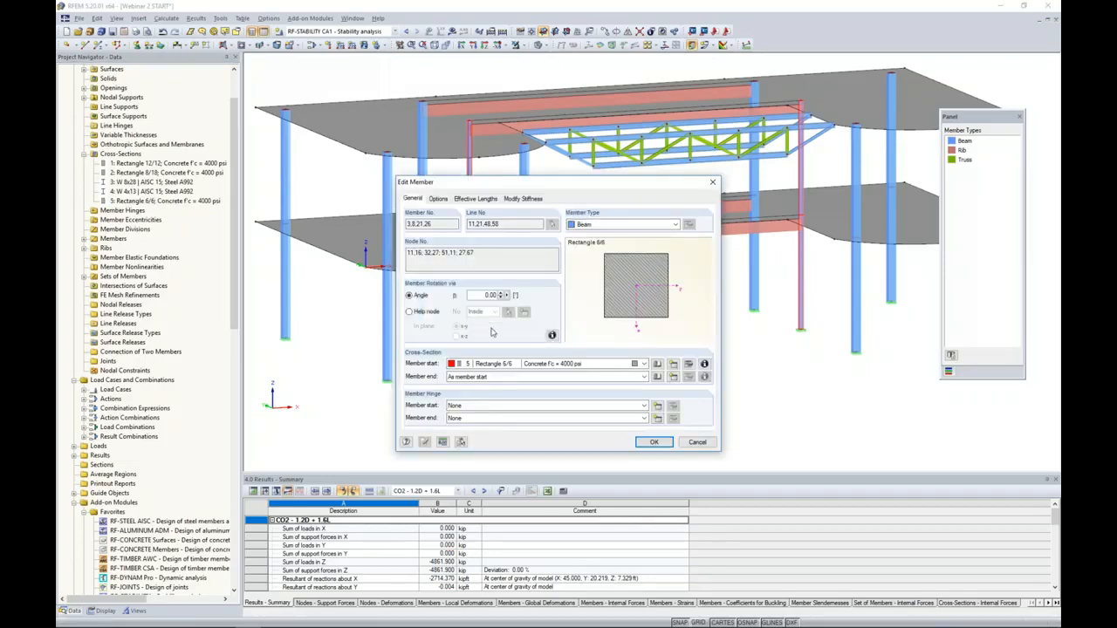
{"action": "left_click", "coordinate": [532, 364]}
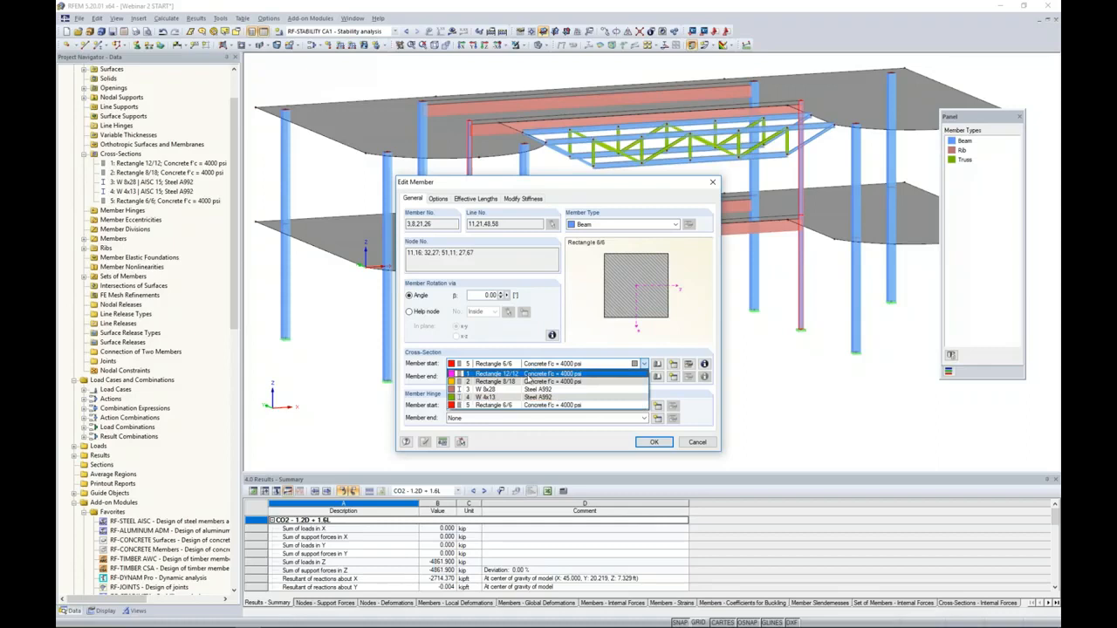
{"action": "left_click", "coordinate": [527, 376]}
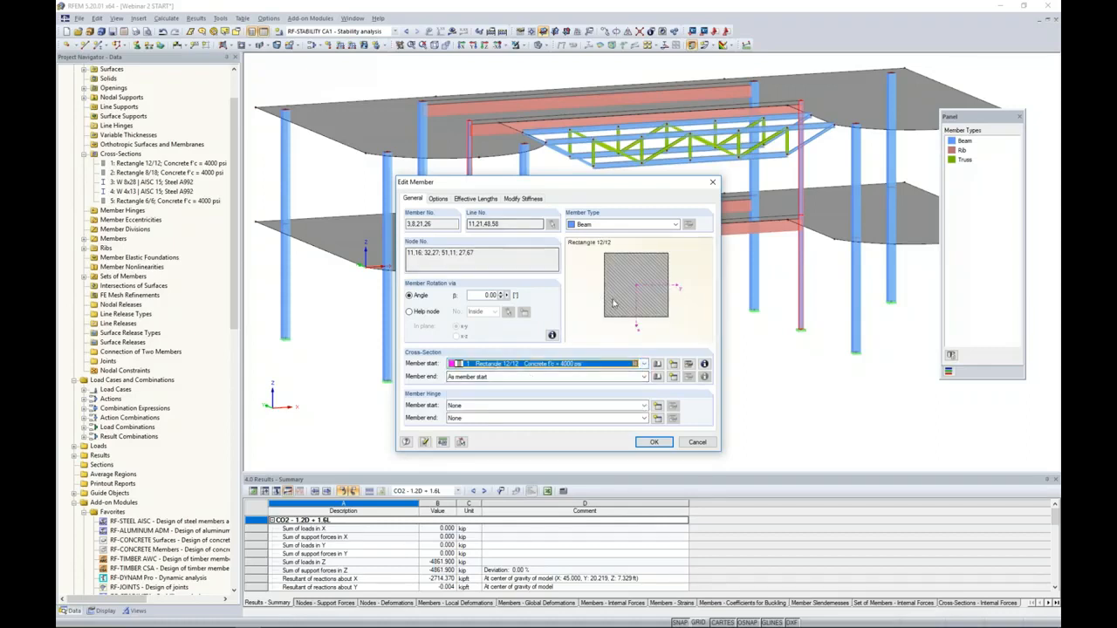
{"action": "left_click", "coordinate": [656, 443]}
{"action": "left_click", "coordinate": [539, 339]}
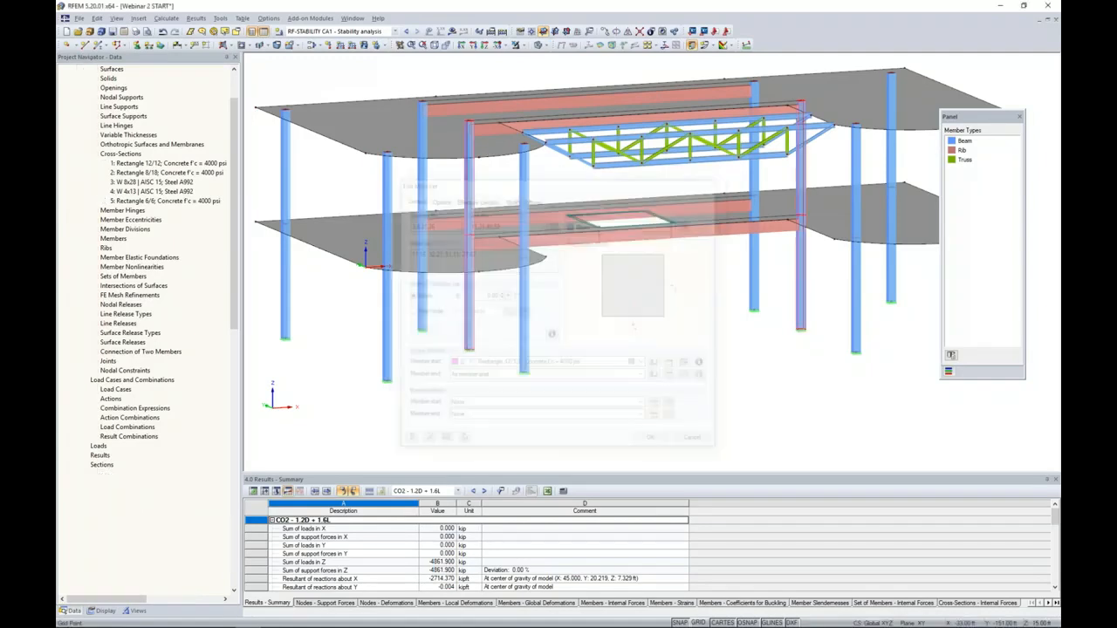
- Set the method of analysis of CO2 - 1.2D + 1.6L to Second-order analysis (P-Delta / P-delta) and calculate its results
{"action": "middle_click_drag", "start_coordinate": [591, 324], "coordinate": [618, 337], "text": "ctrl"}
{"action": "middle_click_drag", "start_coordinate": [647, 349], "coordinate": [598, 344], "text": "ctrl"}
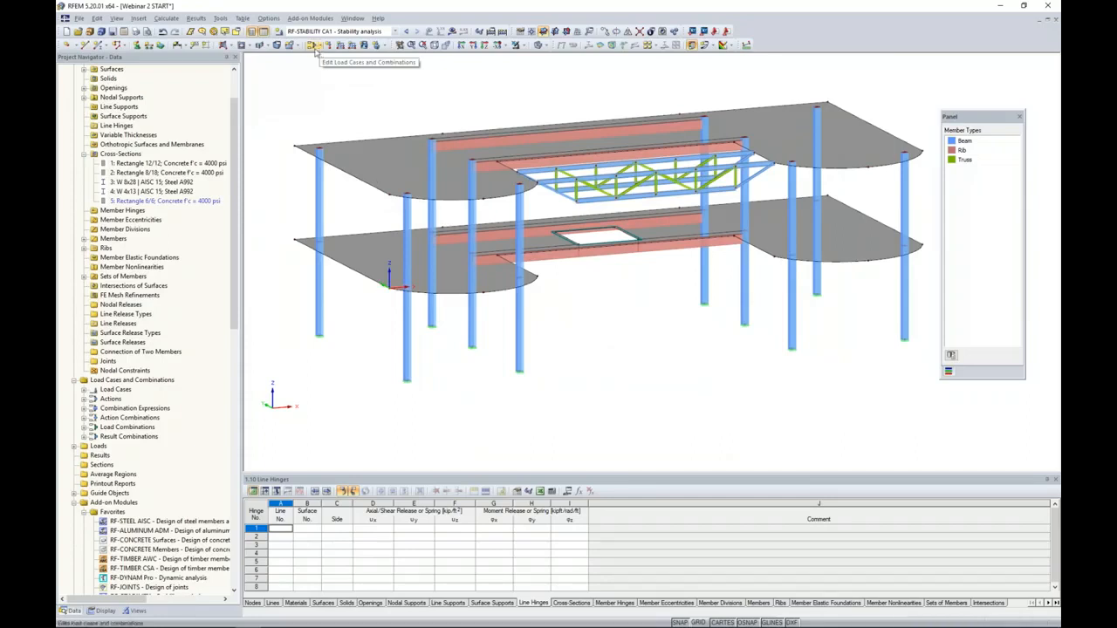
{"action": "left_click", "coordinate": [311, 45]}
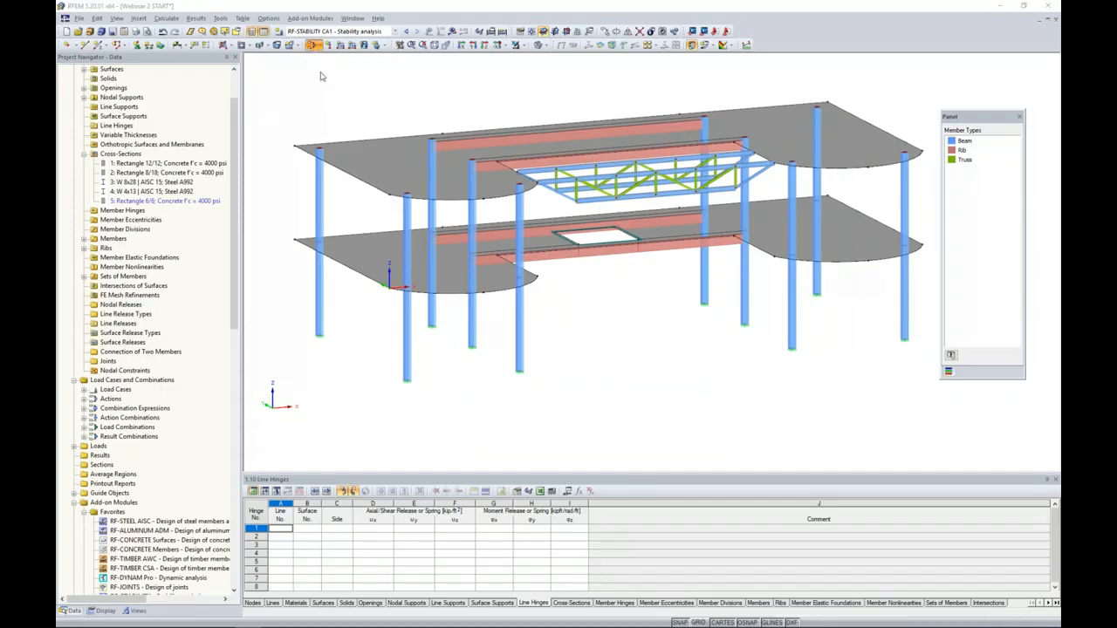
{"action": "left_click", "coordinate": [534, 155]}
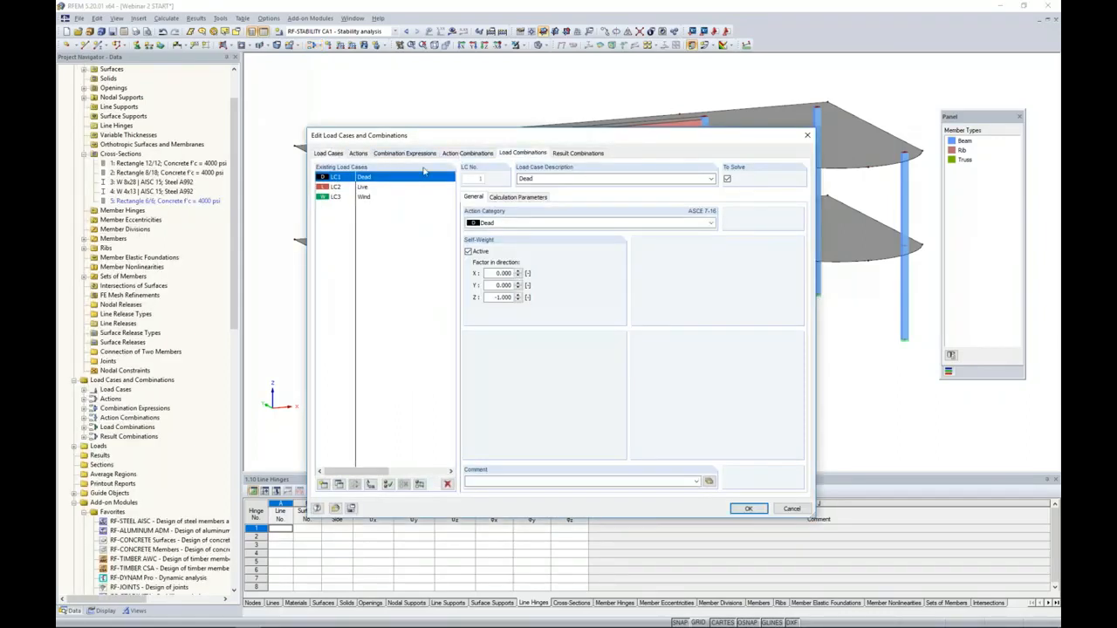
{"action": "left_click", "coordinate": [376, 188]}
{"action": "left_click", "coordinate": [500, 198]}
{"action": "left_click", "coordinate": [469, 234]}
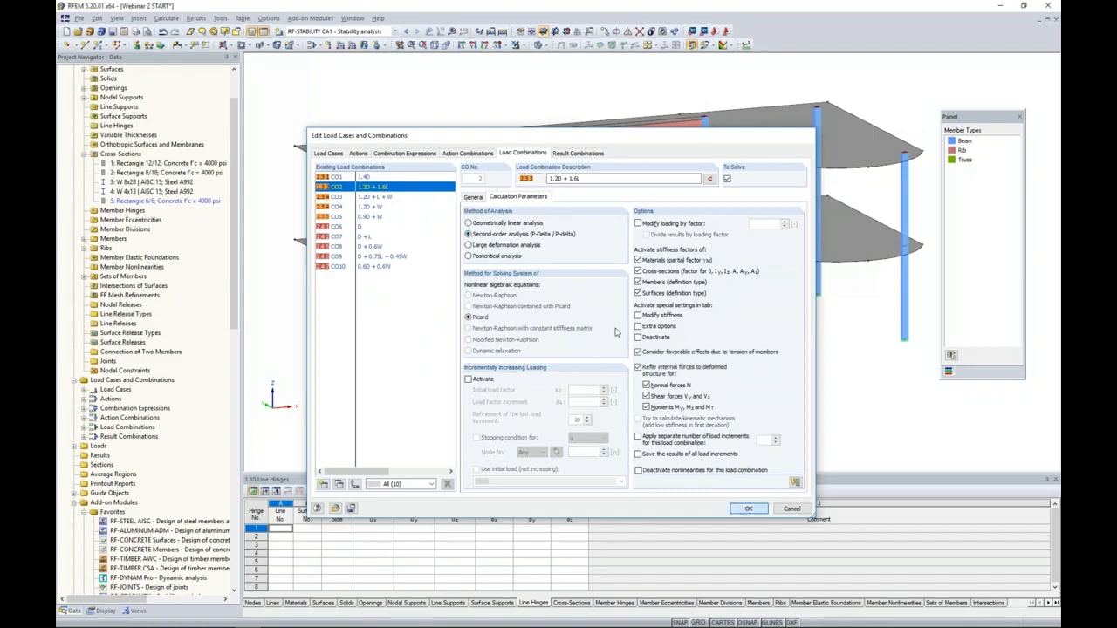
{"action": "left_click", "coordinate": [737, 509]}
{"action": "left_click", "coordinate": [451, 31]}
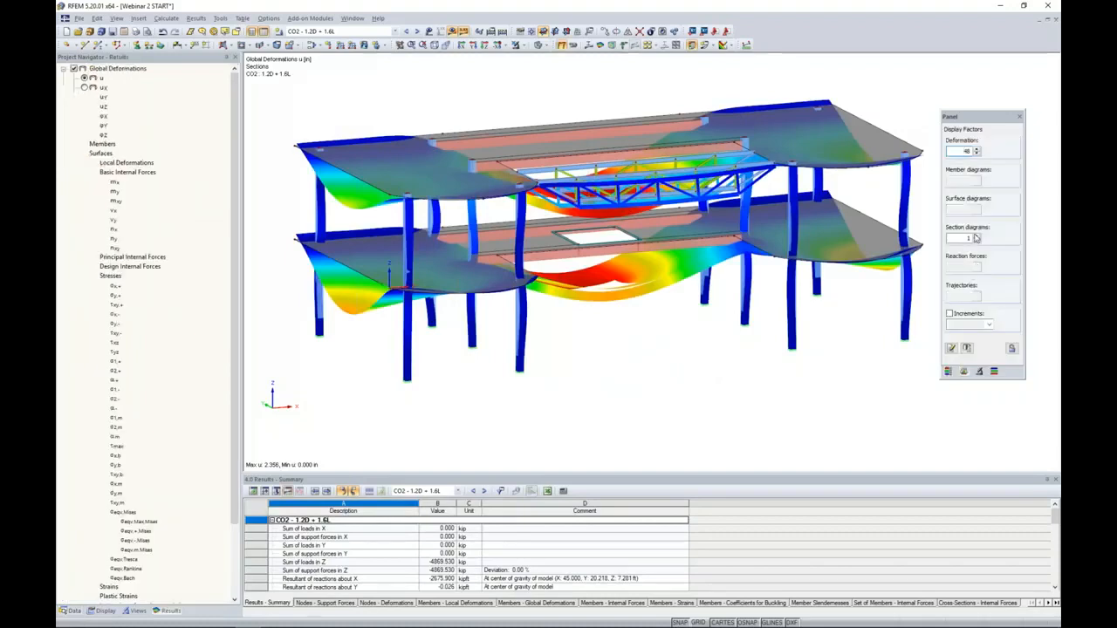
- Set the deformation display factor to 24 and examine the global deformations of CO2 from the opposite side
{"action": "left_click", "coordinate": [976, 154]}
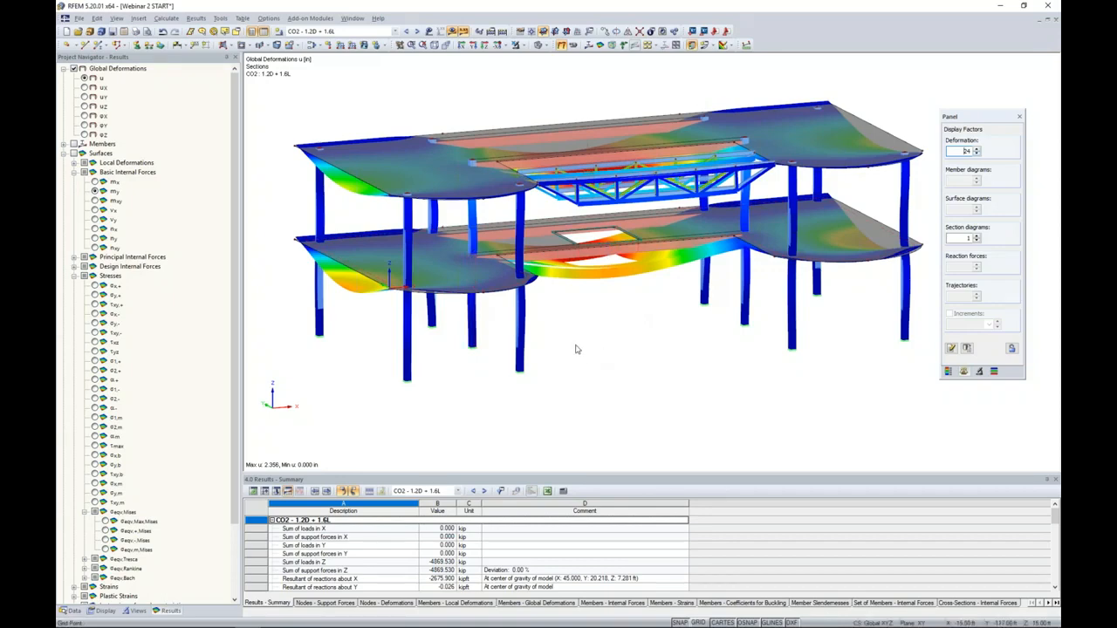
{"action": "scroll", "coordinate": [463, 344], "scroll_direction": "down", "scroll_amount": 1}
{"action": "middle_click_drag", "start_coordinate": [459, 347], "coordinate": [954, 373]}
{"action": "right_click", "coordinate": [954, 373]}
{"action": "key", "text": "Escape"}
{"action": "middle_click_drag", "start_coordinate": [412, 364], "coordinate": [727, 368]}
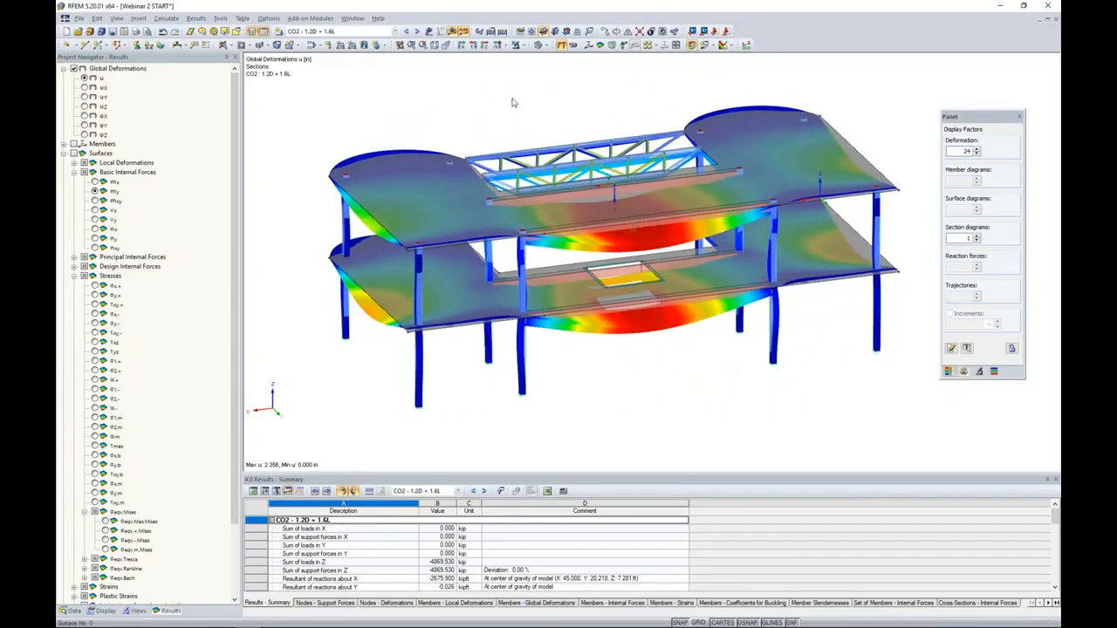
- Hide the results and review the Rib member type, alignment and integration widths of member 18, leaving its settings uncommitted
{"action": "left_click", "coordinate": [464, 32]}
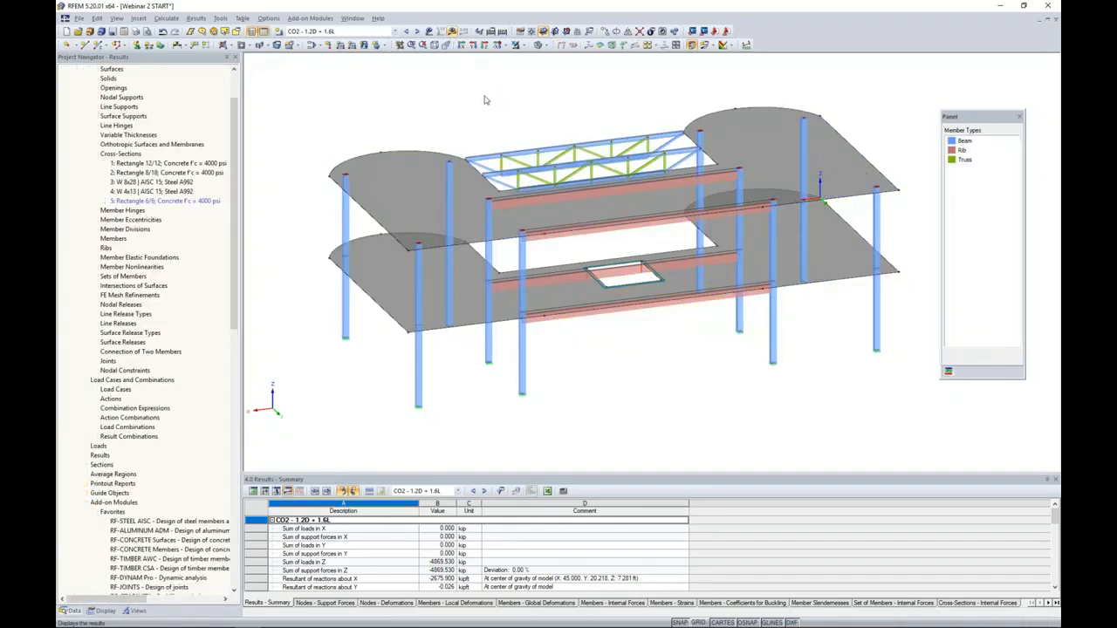
{"action": "left_click_drag", "start_coordinate": [242, 209], "coordinate": [210, 210]}
{"action": "middle_click_drag", "start_coordinate": [591, 359], "coordinate": [591, 335]}
{"action": "scroll", "coordinate": [458, 308], "scroll_direction": "up", "scroll_amount": 4}
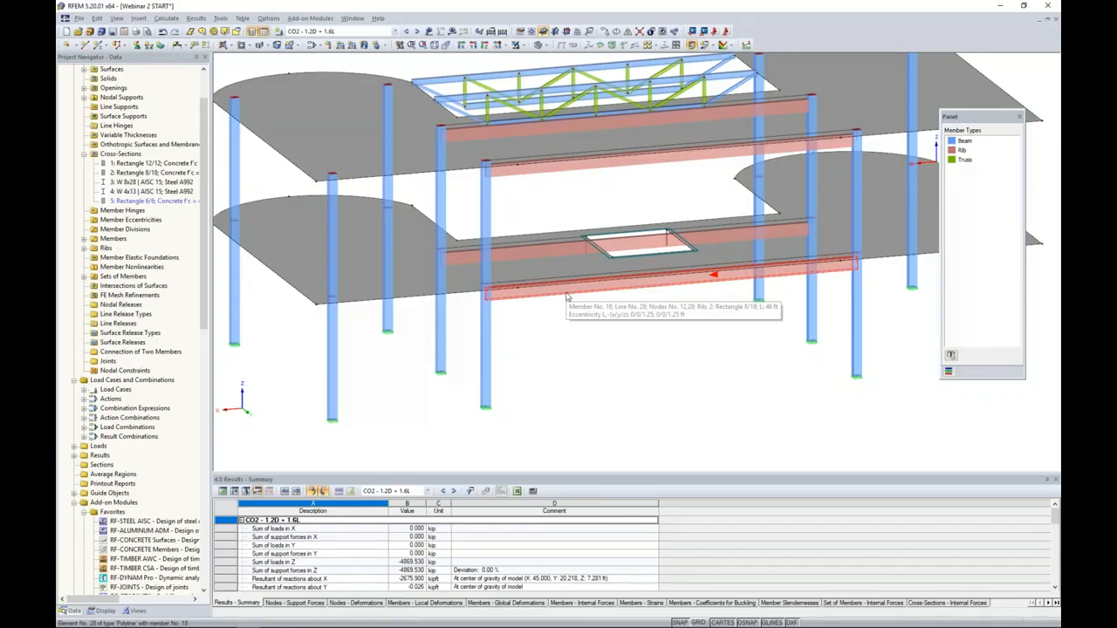
{"action": "double_click", "coordinate": [566, 298]}
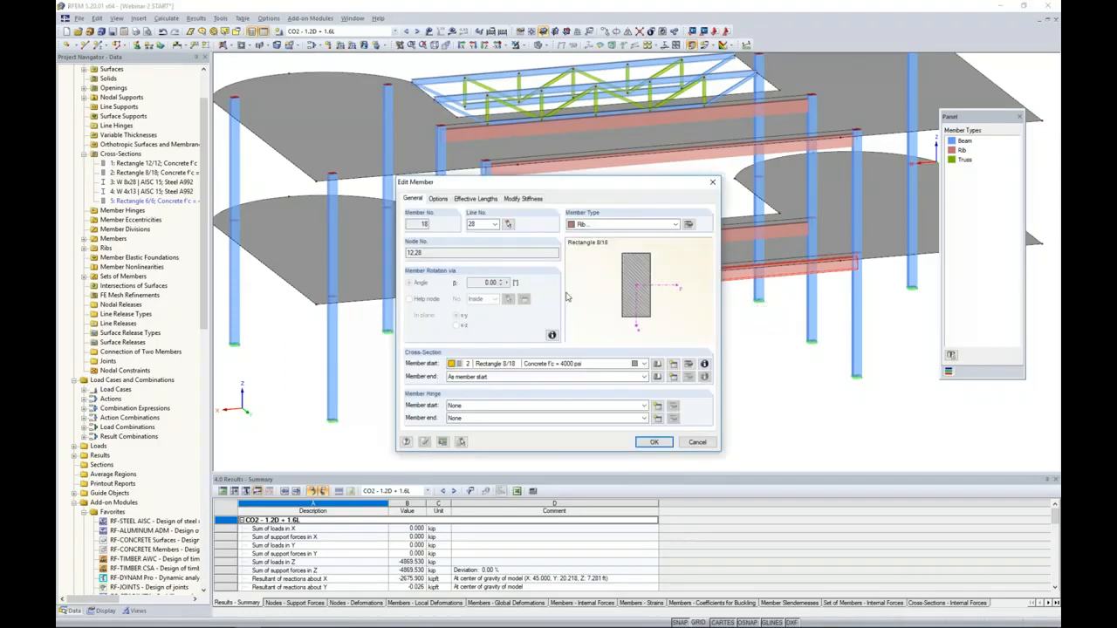
{"action": "left_click", "coordinate": [603, 225]}
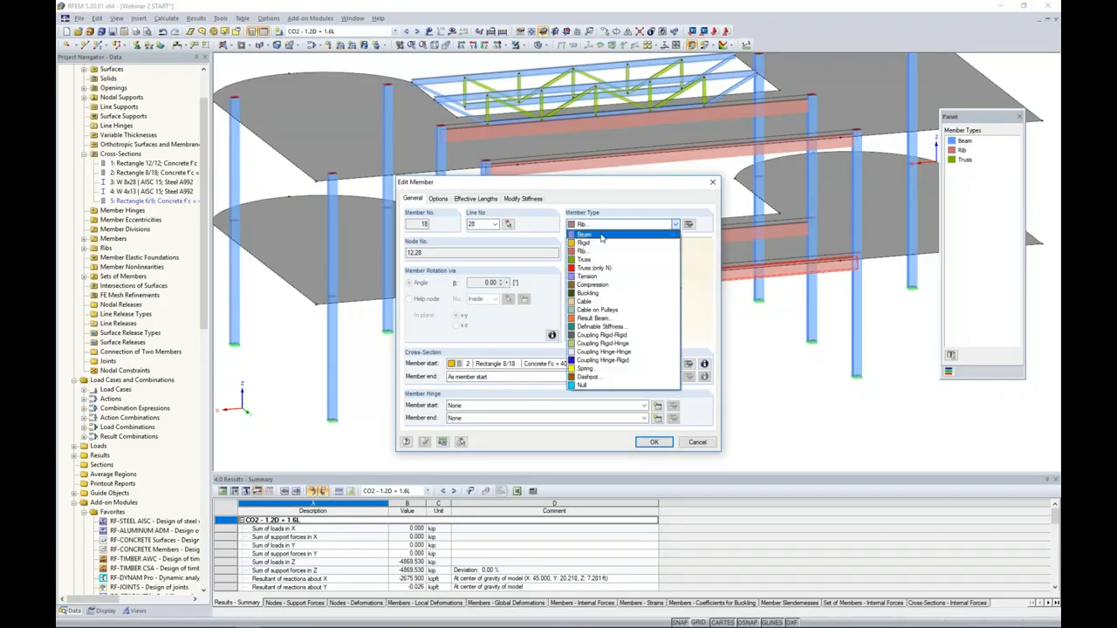
{"action": "left_click", "coordinate": [597, 253]}
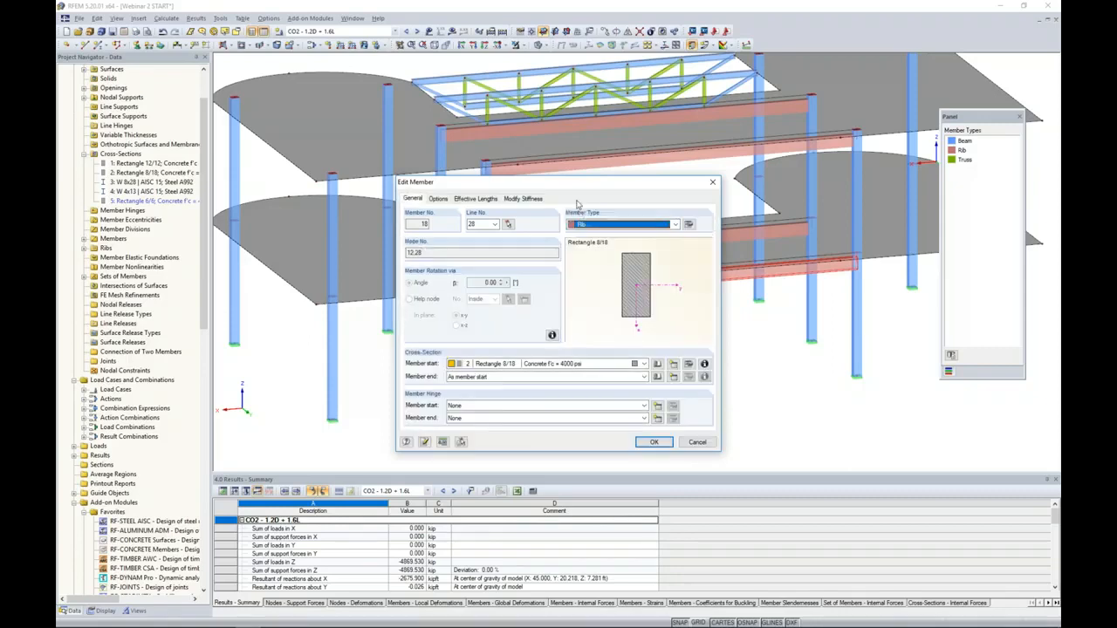
{"action": "left_click_drag", "start_coordinate": [581, 178], "coordinate": [568, 307]}
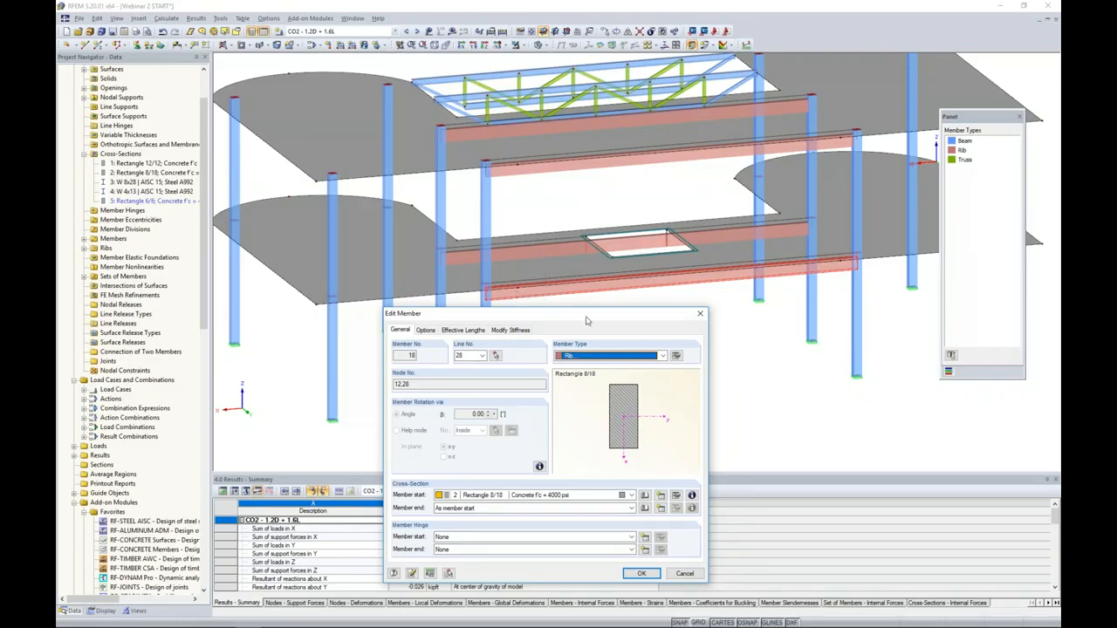
{"action": "left_click", "coordinate": [676, 355]}
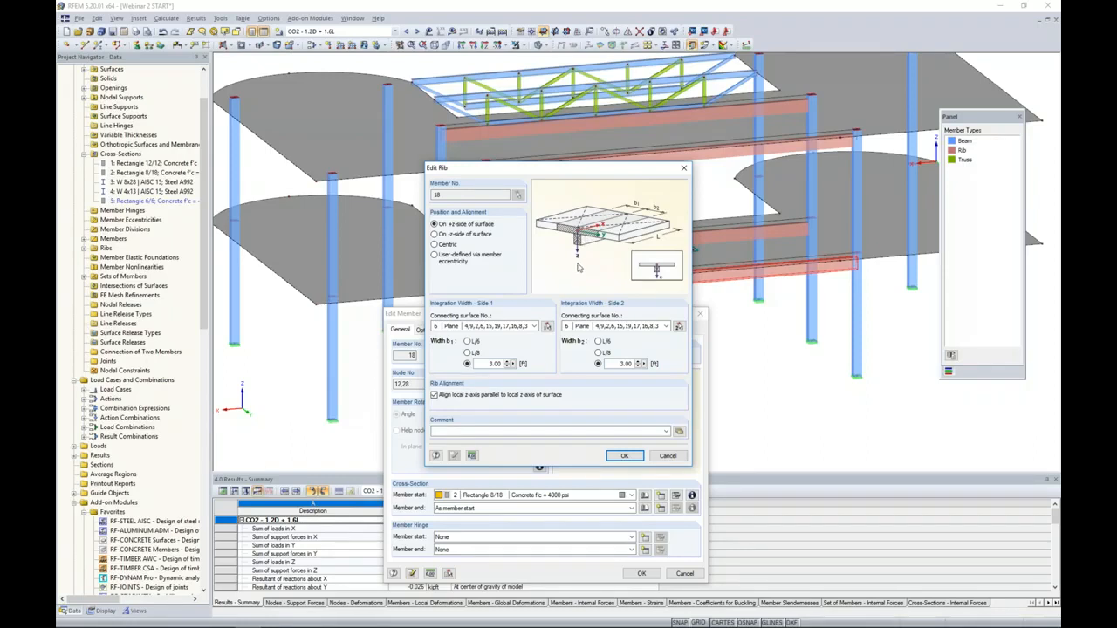
{"action": "left_click", "coordinate": [661, 458]}
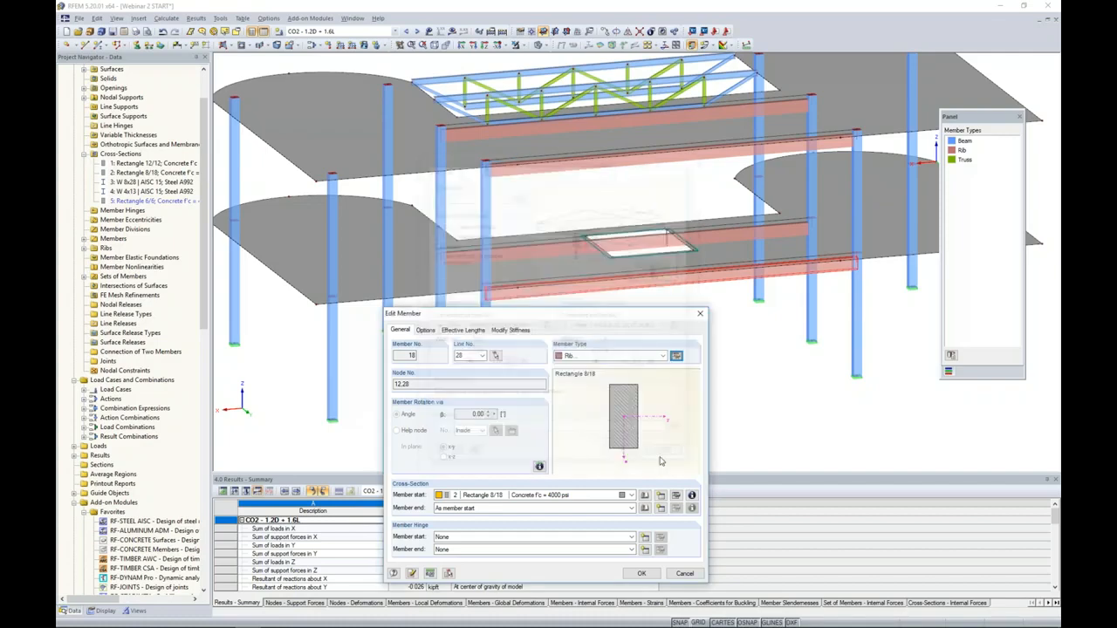
{"action": "left_click", "coordinate": [686, 575]}
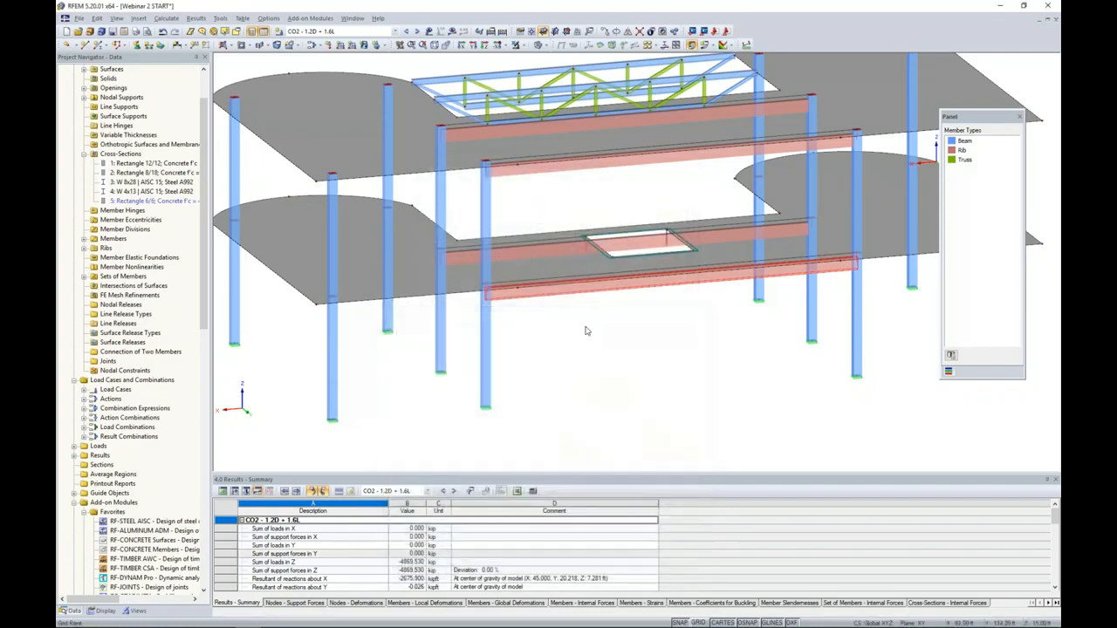
- Restrict the model's visibility to the generated group of Rib members
{"action": "mouse_move", "coordinate": [541, 295]}
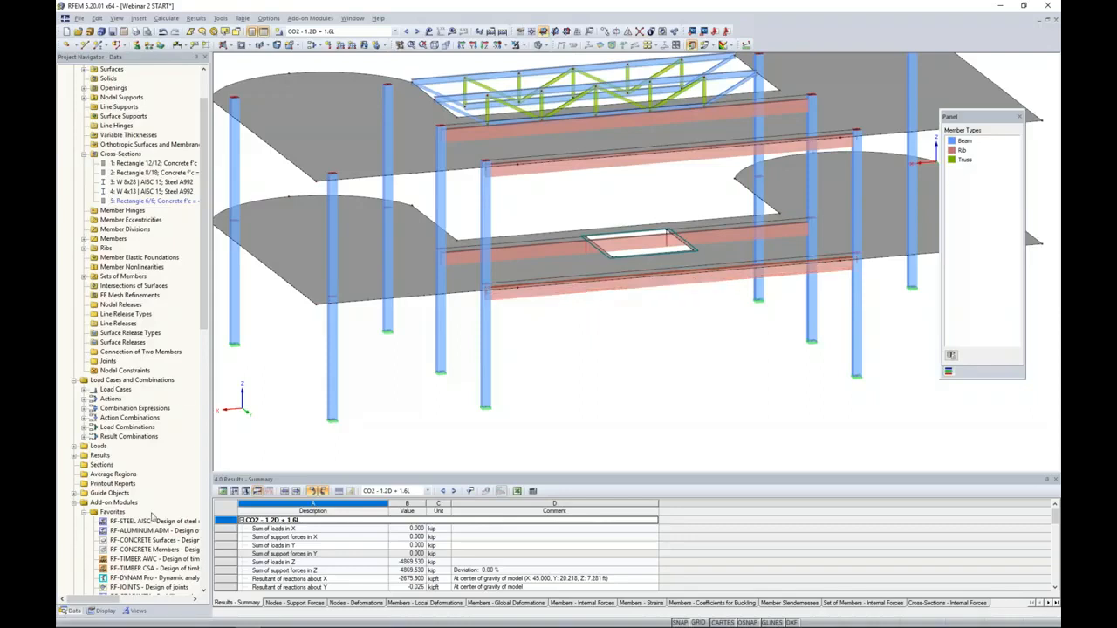
{"action": "left_click", "coordinate": [136, 611]}
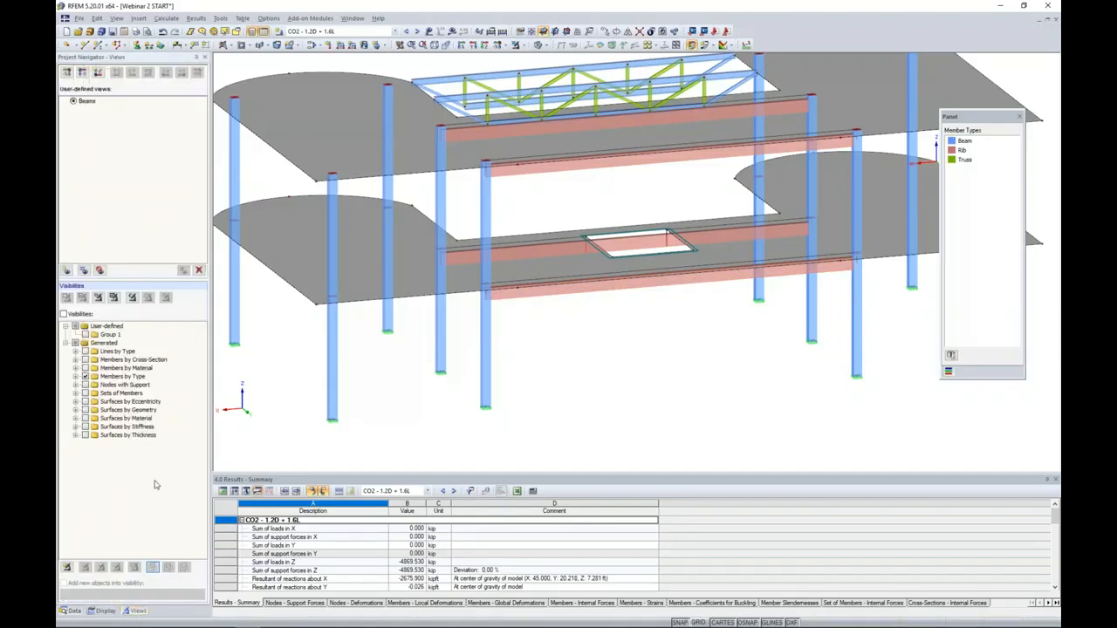
{"action": "left_click", "coordinate": [76, 377]}
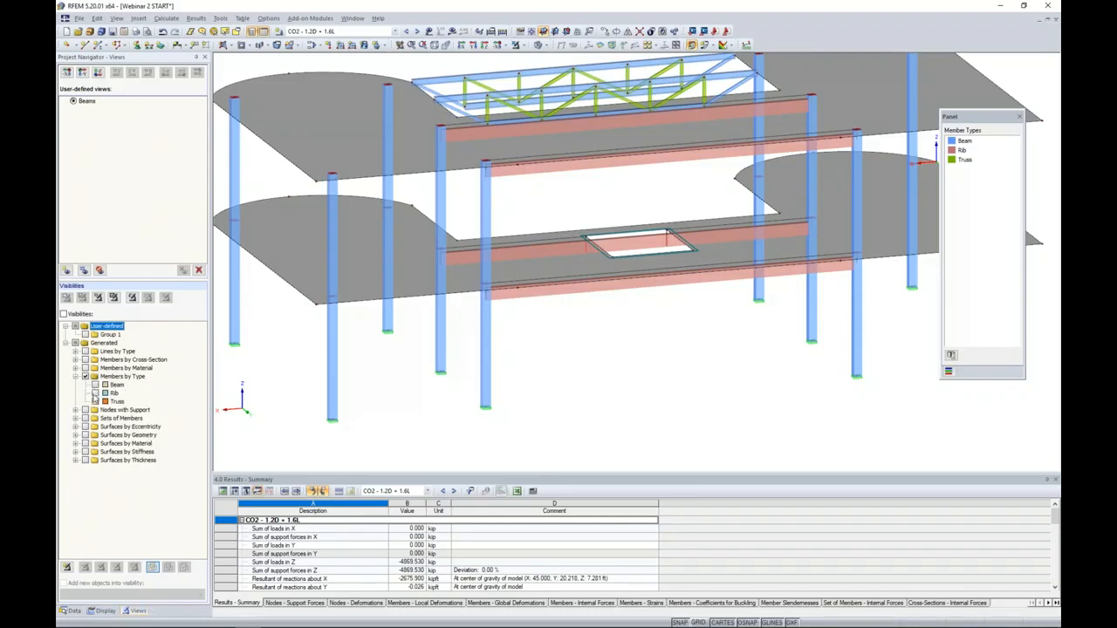
{"action": "left_click", "coordinate": [96, 394]}
{"action": "middle_click_drag", "start_coordinate": [573, 262], "coordinate": [527, 277], "text": "ctrl"}
- Change the member type of all the Rib members to Beam, accepting deletion of the results
{"action": "left_click_drag", "start_coordinate": [827, 354], "coordinate": [369, 96]}
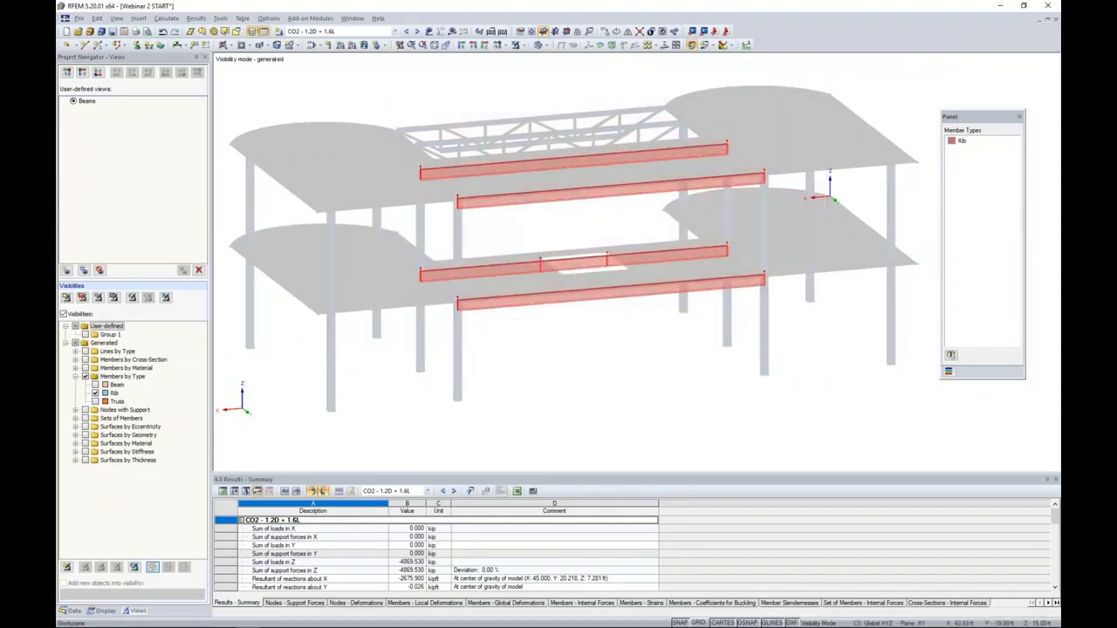
{"action": "double_click", "coordinate": [504, 171]}
{"action": "left_click", "coordinate": [637, 224]}
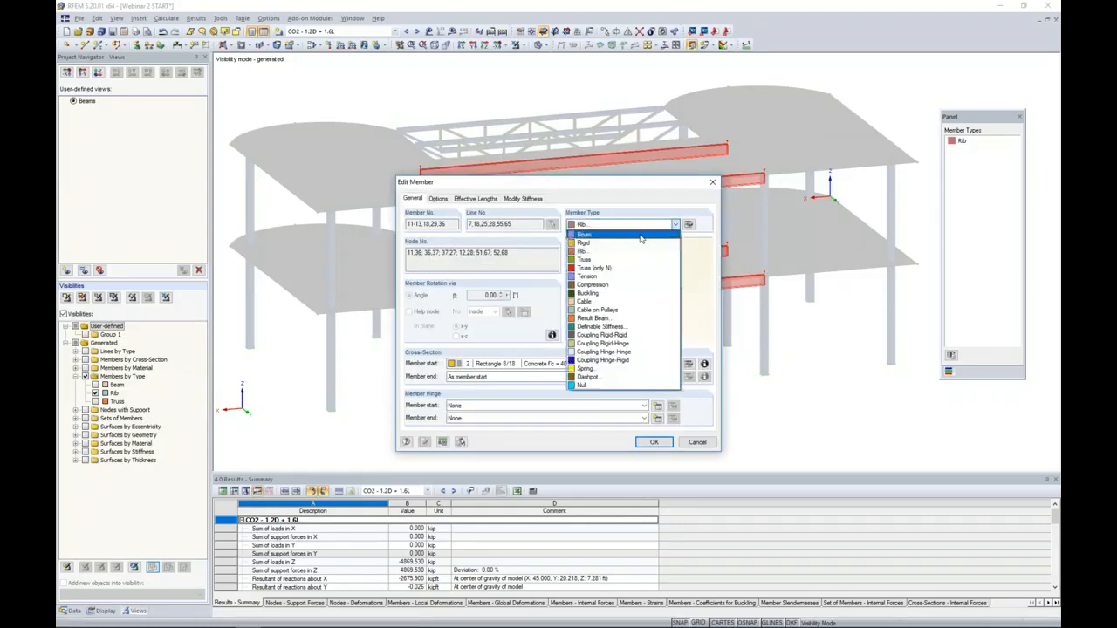
{"action": "left_click", "coordinate": [583, 234]}
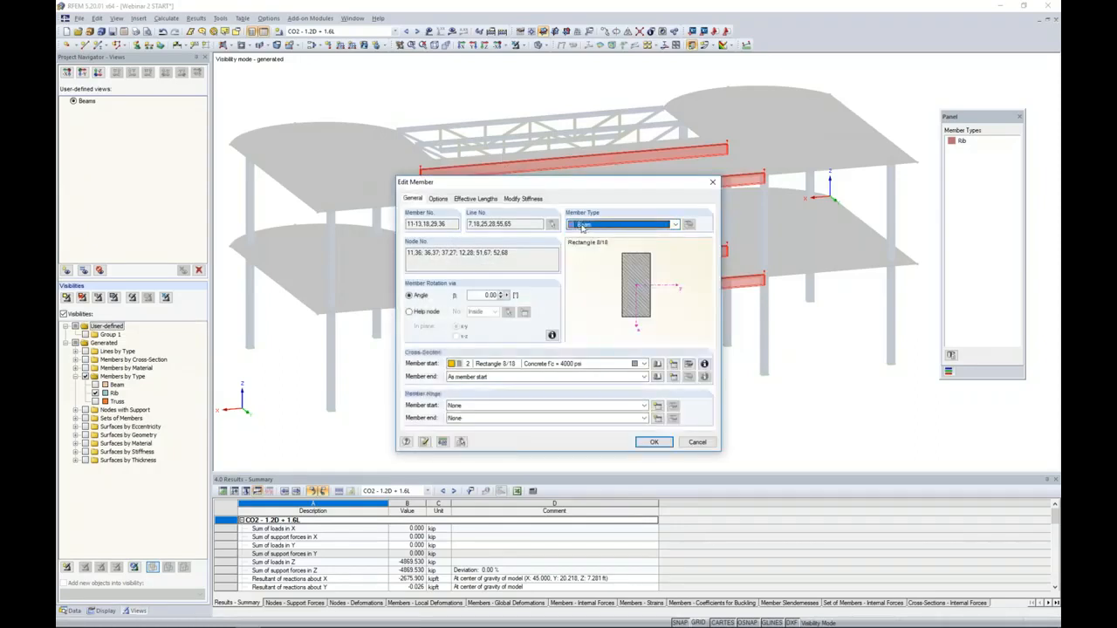
{"action": "left_click", "coordinate": [654, 441]}
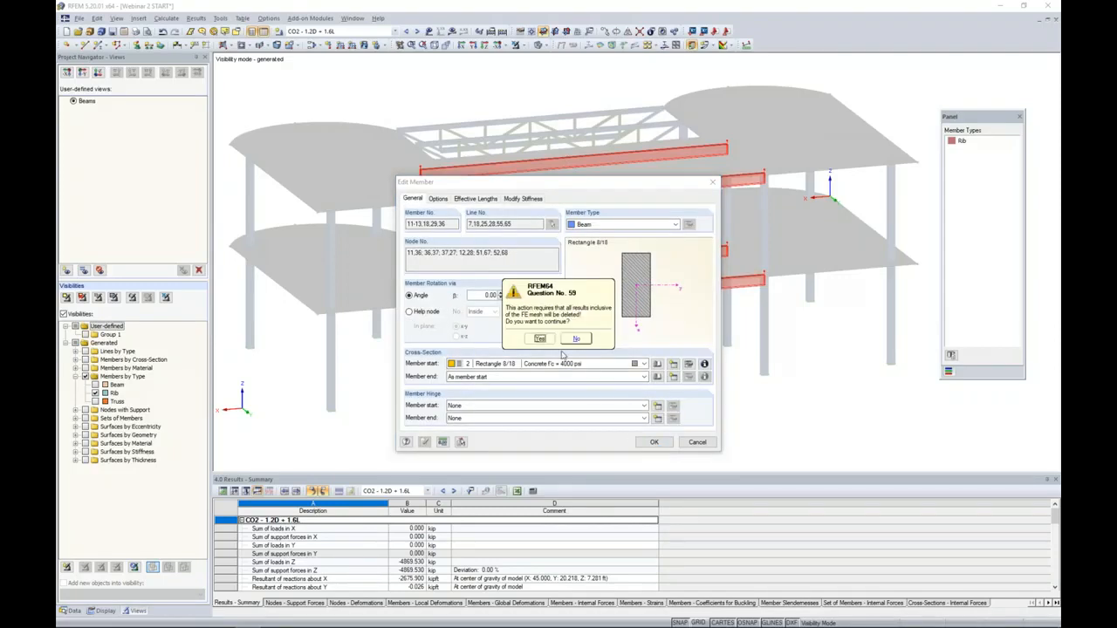
{"action": "left_click", "coordinate": [539, 338]}
{"action": "left_click", "coordinate": [528, 321]}
{"action": "middle_click_drag", "start_coordinate": [529, 321], "coordinate": [502, 327], "text": "ctrl"}
{"action": "scroll", "coordinate": [503, 295], "scroll_direction": "up", "scroll_amount": 4}
{"action": "scroll", "coordinate": [529, 354], "scroll_direction": "down", "scroll_amount": 4}
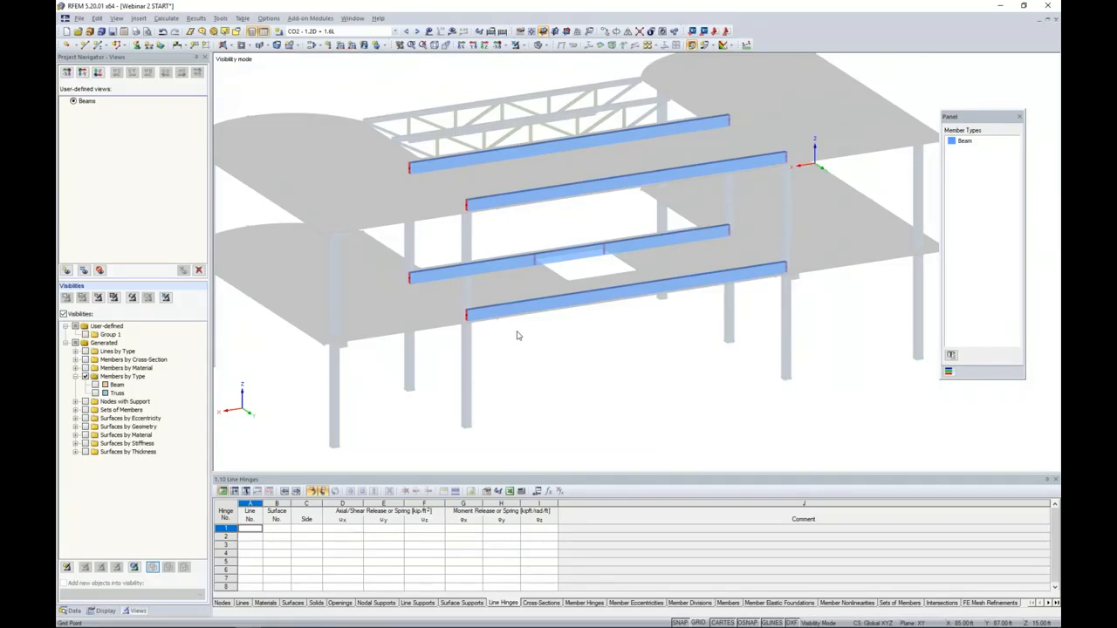
- Start a new eccentricity for all the converted beams with top-centre cross-section alignment and a transverse offset from a surface
{"action": "left_click_drag", "start_coordinate": [841, 349], "coordinate": [347, 103]}
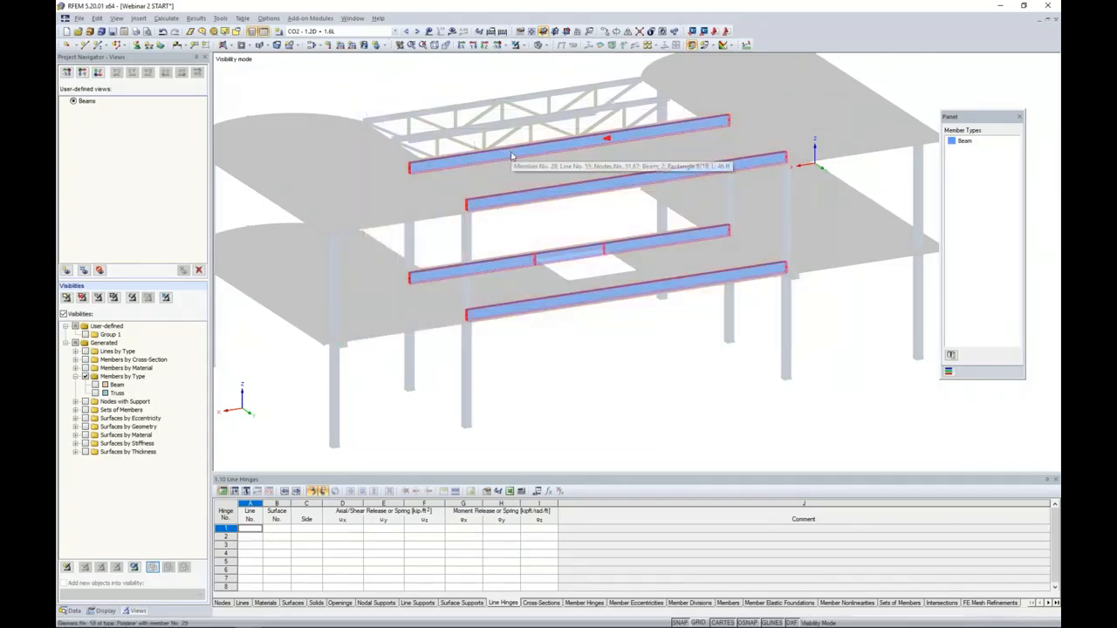
{"action": "double_click", "coordinate": [512, 156]}
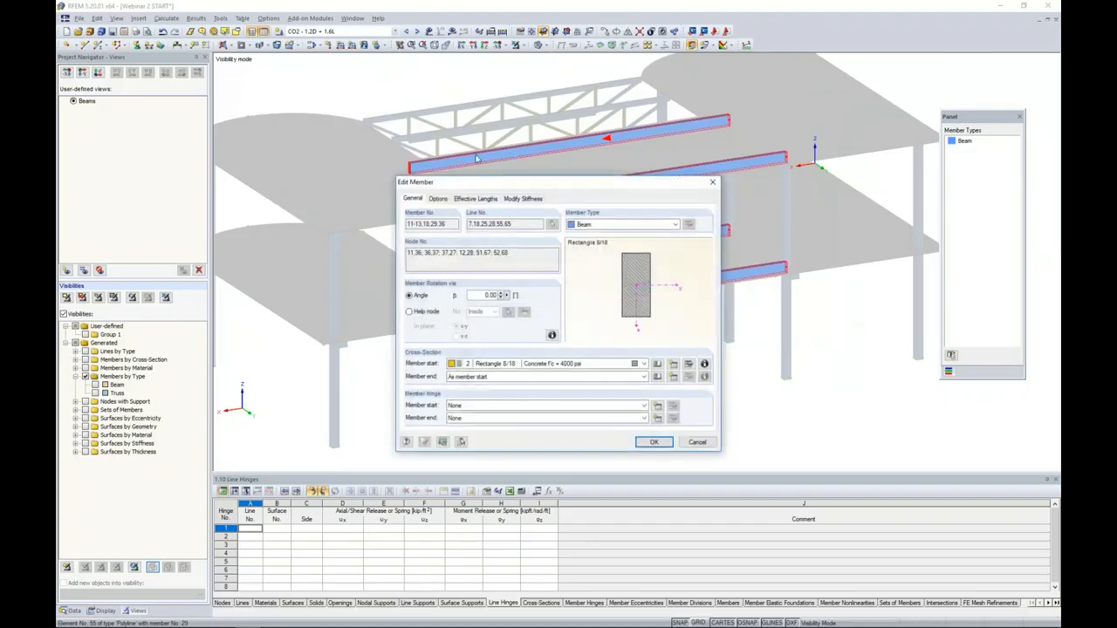
{"action": "left_click", "coordinate": [438, 199]}
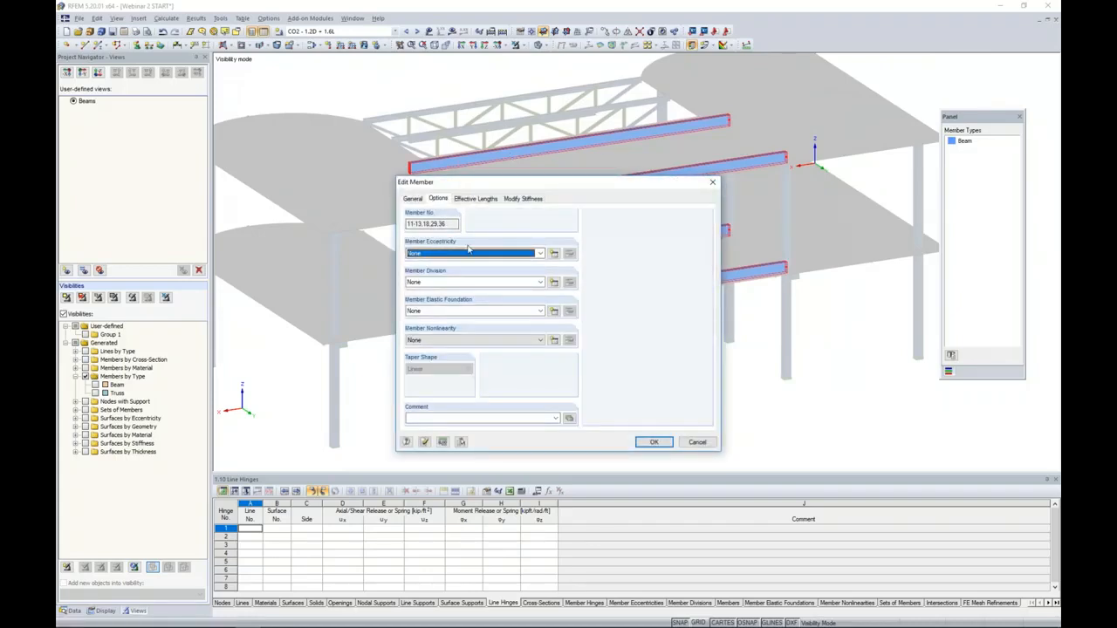
{"action": "left_click", "coordinate": [555, 253]}
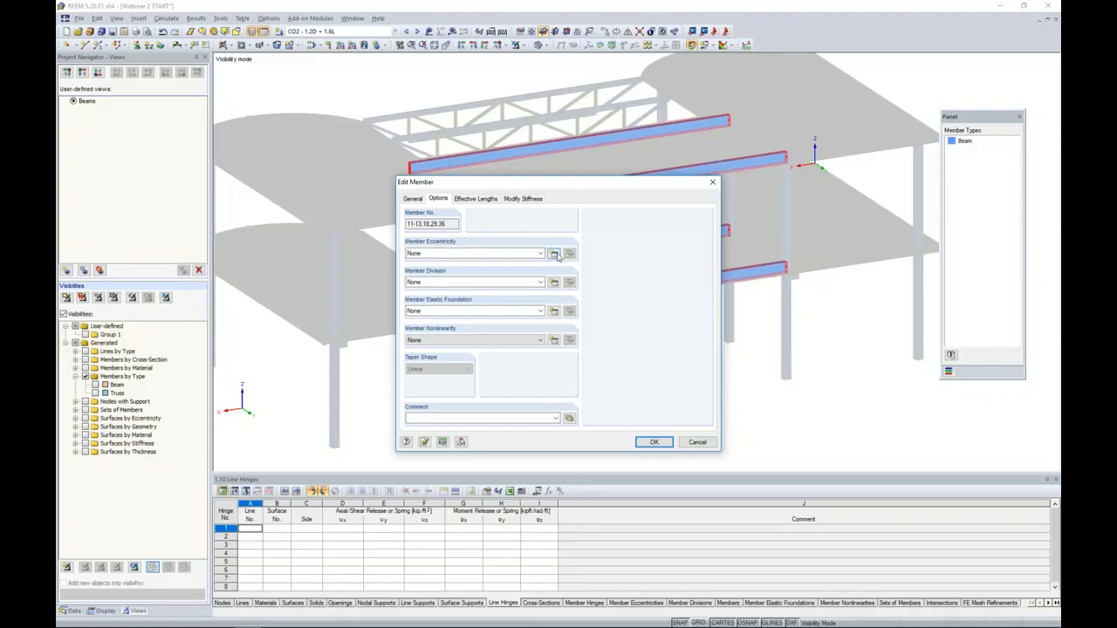
{"action": "left_click_drag", "start_coordinate": [553, 179], "coordinate": [653, 166]}
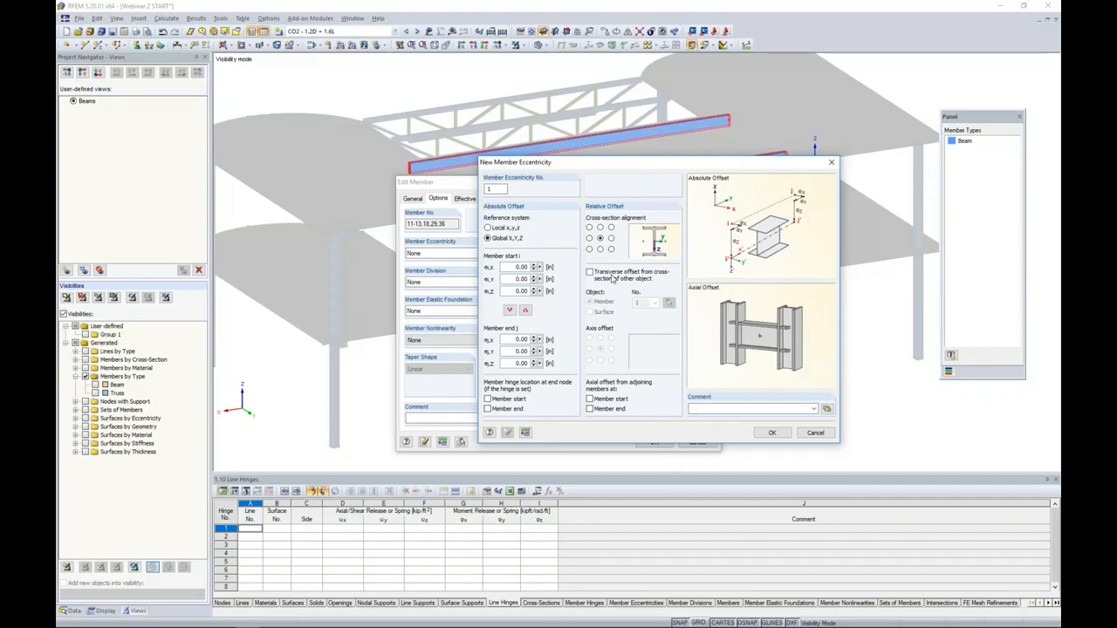
{"action": "left_click", "coordinate": [600, 228]}
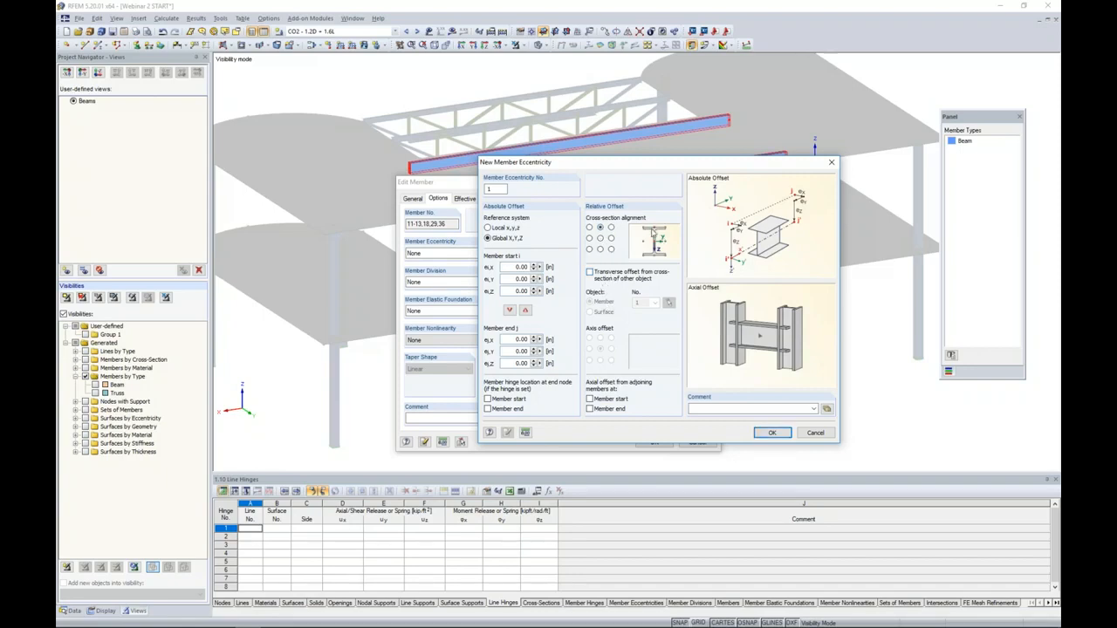
{"action": "left_click", "coordinate": [589, 272]}
{"action": "left_click", "coordinate": [590, 311]}
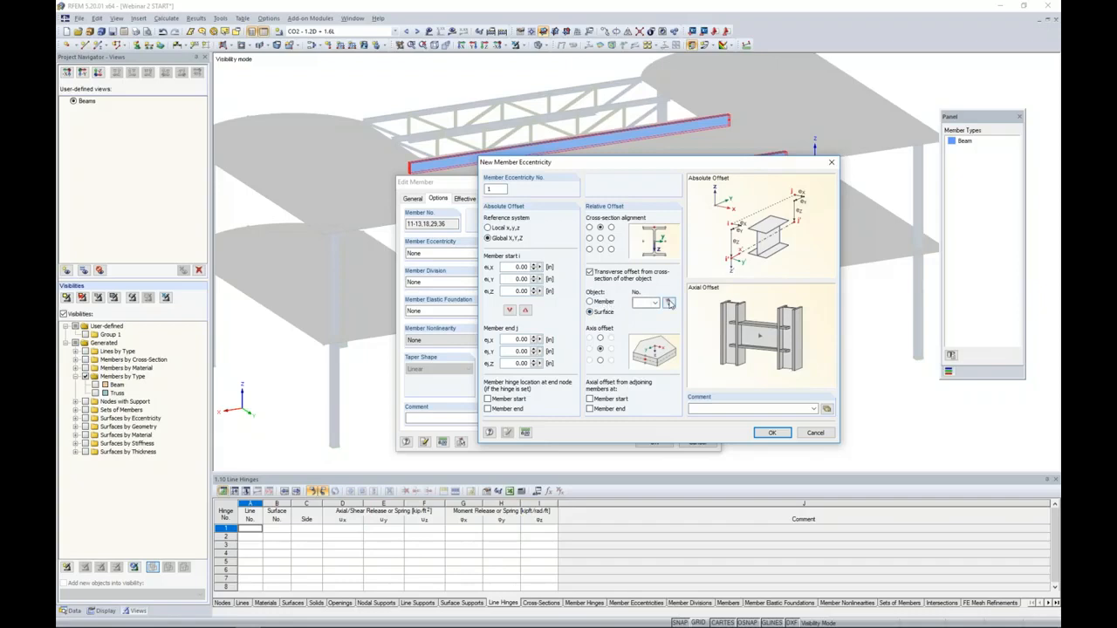
- Turn off the visibility mode, reference surface 5 with the bottom axis offset, and apply the eccentricity to the beams
{"action": "left_click", "coordinate": [668, 302]}
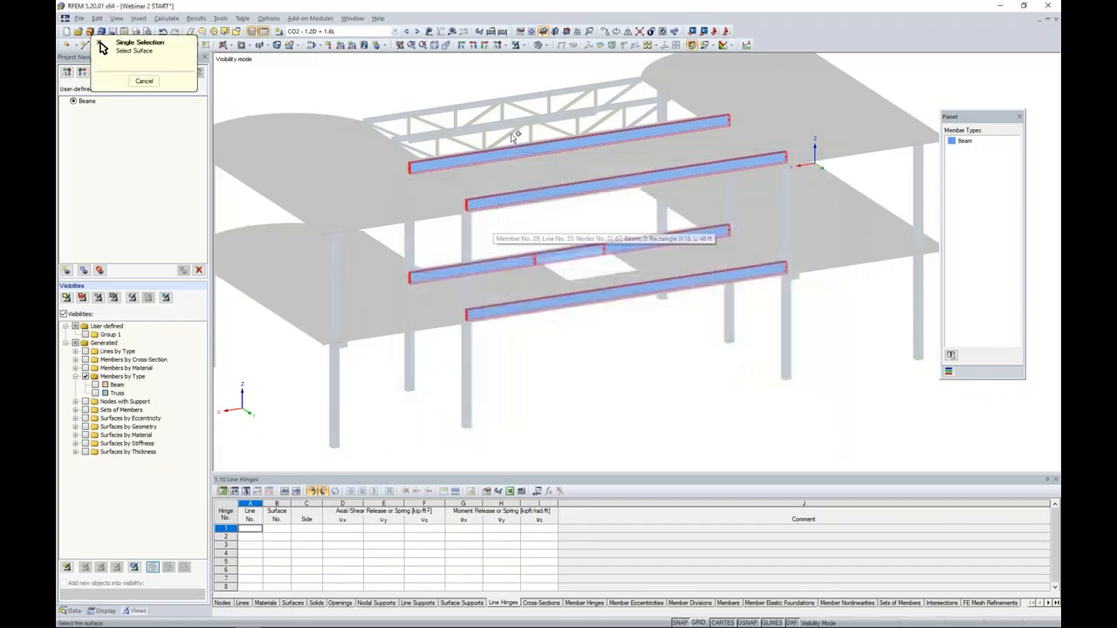
{"action": "left_click", "coordinate": [516, 45]}
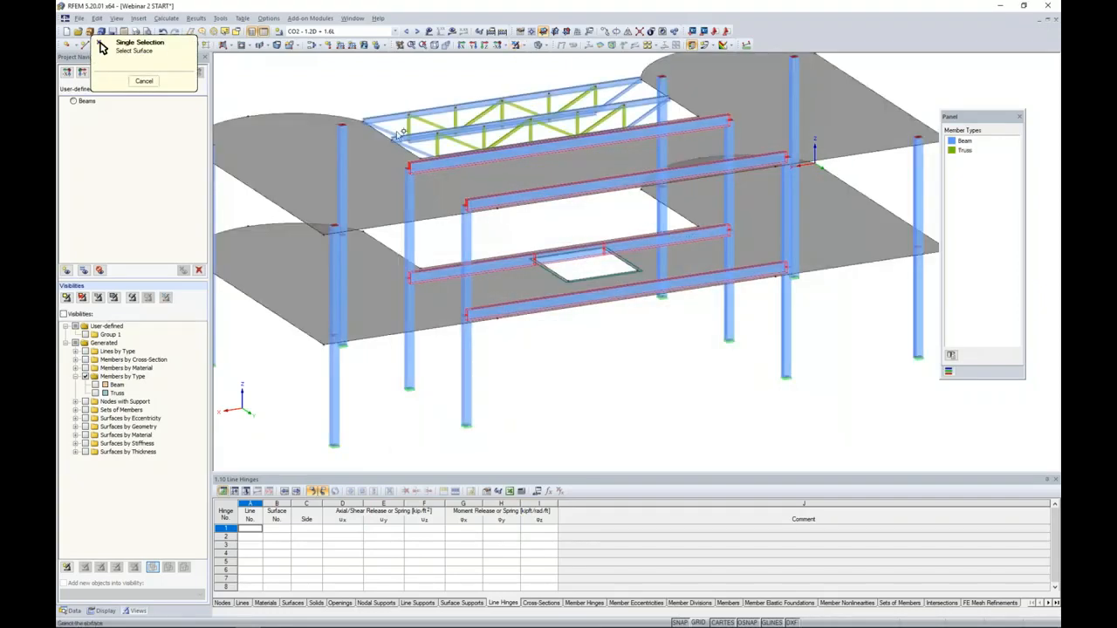
{"action": "left_click", "coordinate": [373, 178]}
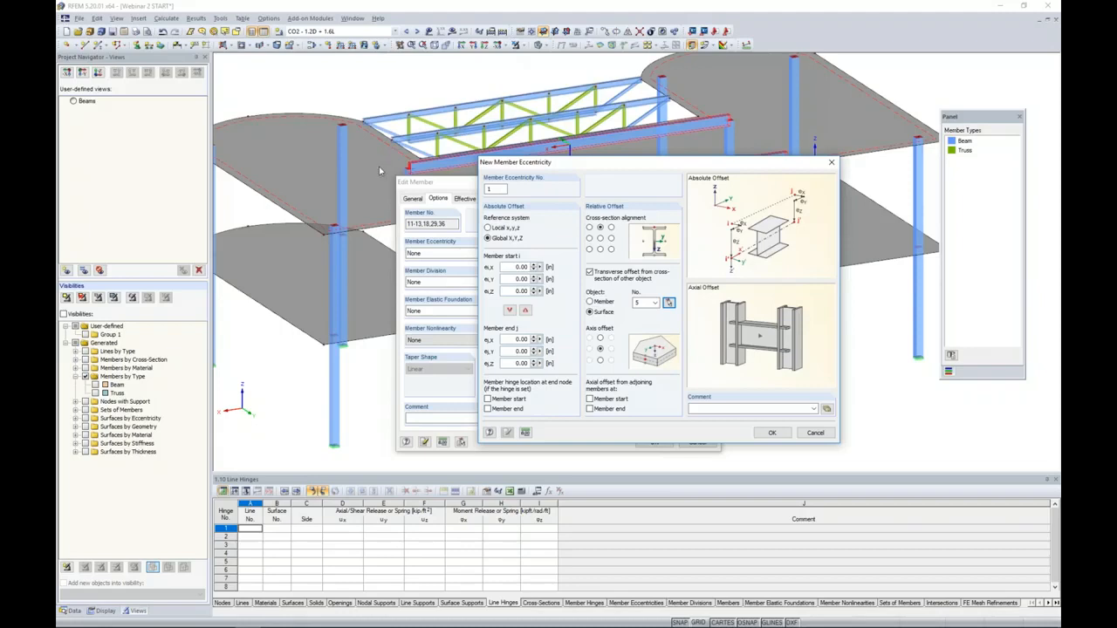
{"action": "left_click", "coordinate": [599, 360]}
{"action": "left_click", "coordinate": [771, 432]}
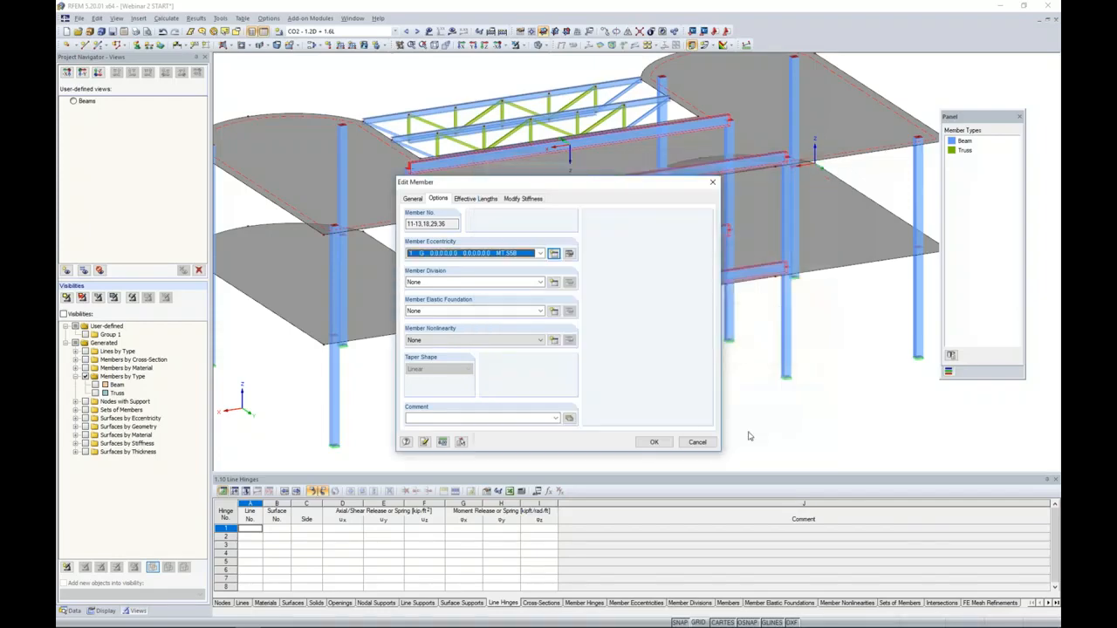
{"action": "left_click", "coordinate": [653, 442]}
{"action": "middle_click_drag", "start_coordinate": [586, 349], "coordinate": [587, 322], "text": "ctrl"}
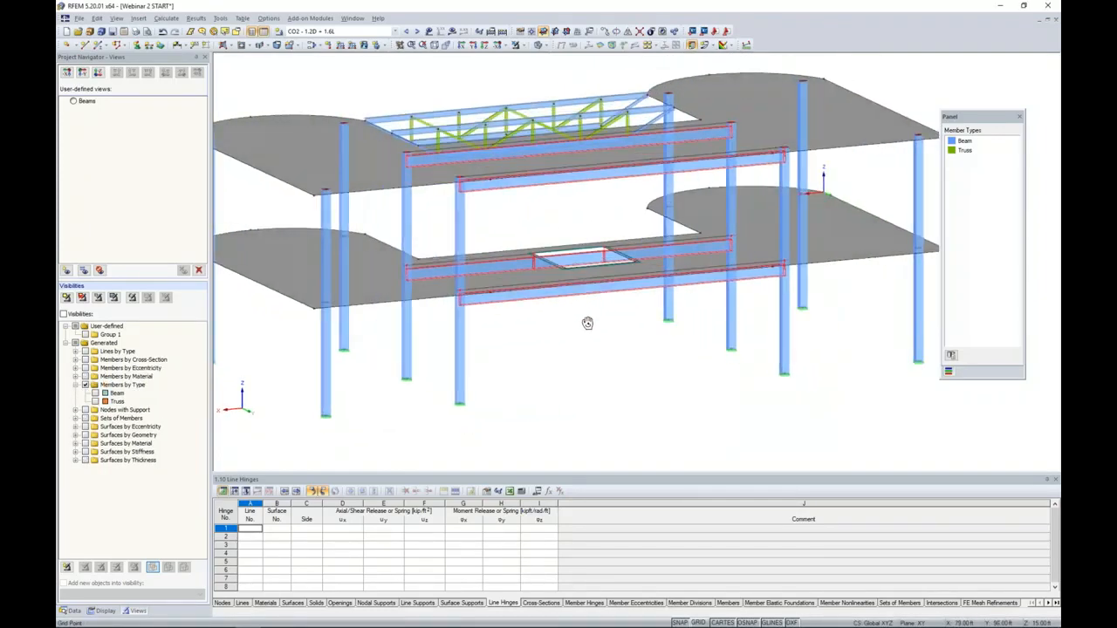
{"action": "scroll", "coordinate": [541, 337], "scroll_direction": "up", "scroll_amount": 6}
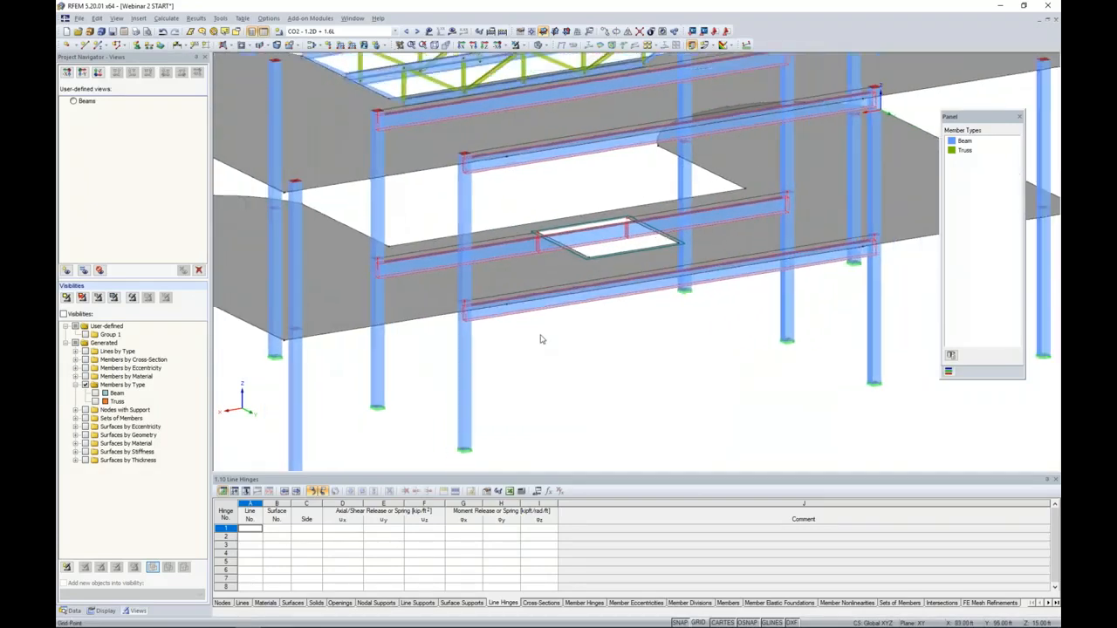
{"action": "scroll", "coordinate": [540, 337], "scroll_direction": "down", "scroll_amount": 2}
{"action": "middle_click_drag", "start_coordinate": [540, 337], "coordinate": [506, 346]}
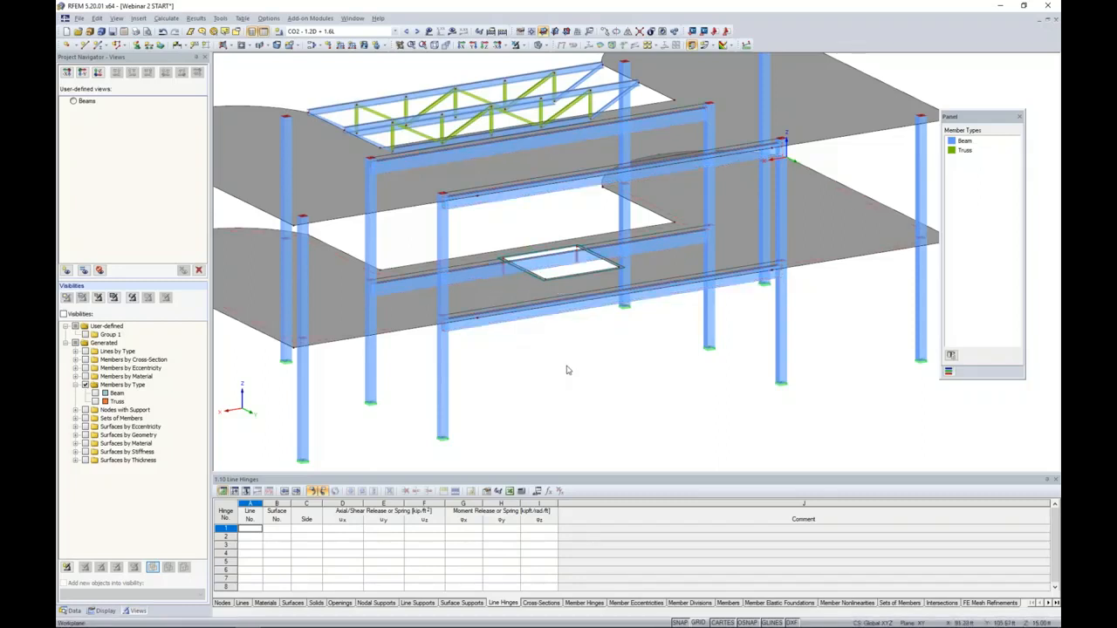
- Create a new line release type with the rotation φx and the translation ux released
{"action": "left_click", "coordinate": [74, 610]}
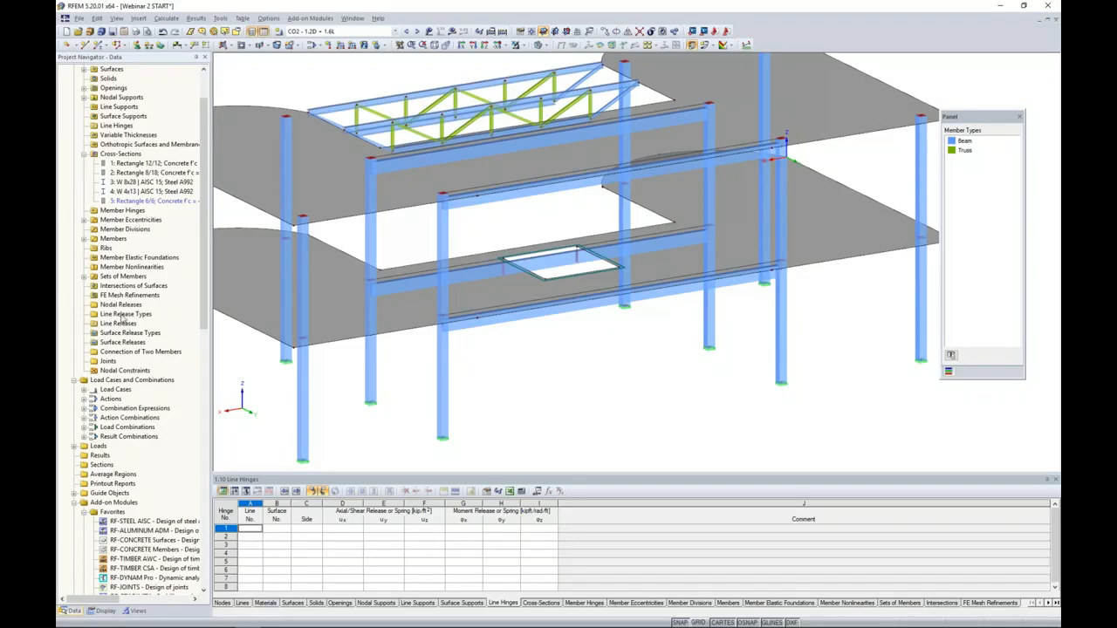
{"action": "scroll", "coordinate": [125, 317], "scroll_direction": "up", "scroll_amount": 2}
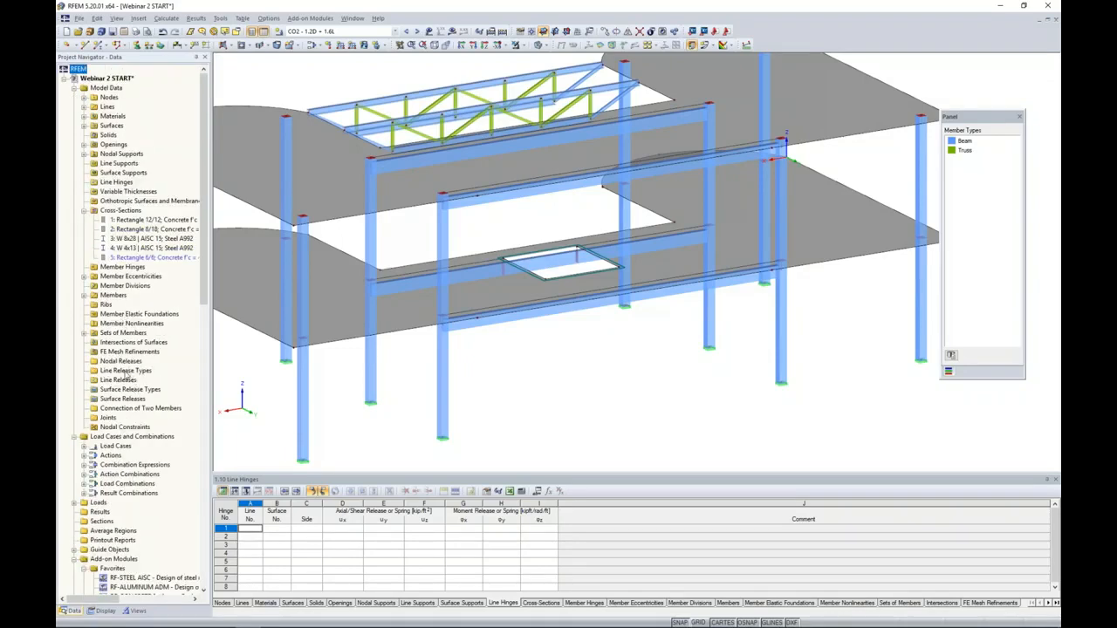
{"action": "right_click", "coordinate": [127, 373]}
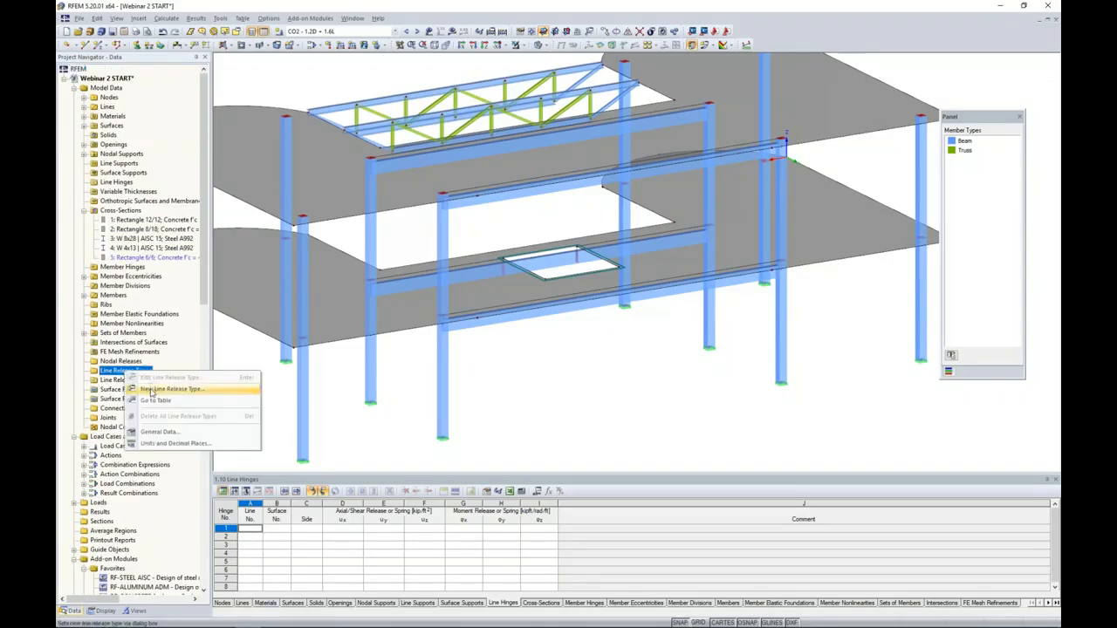
{"action": "left_click", "coordinate": [151, 389]}
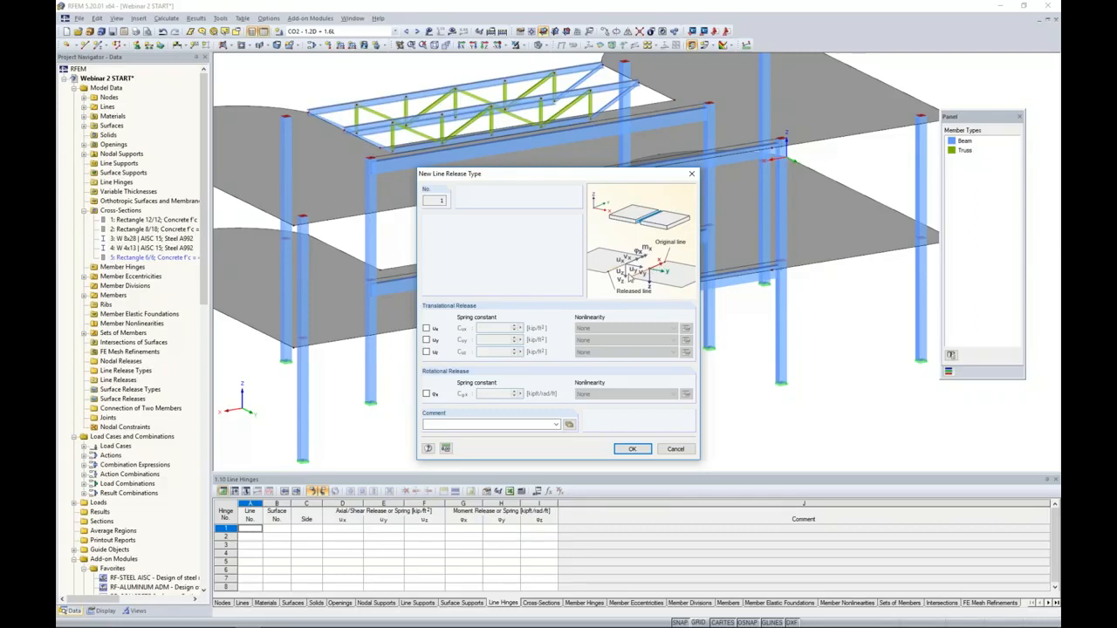
{"action": "left_click", "coordinate": [427, 395]}
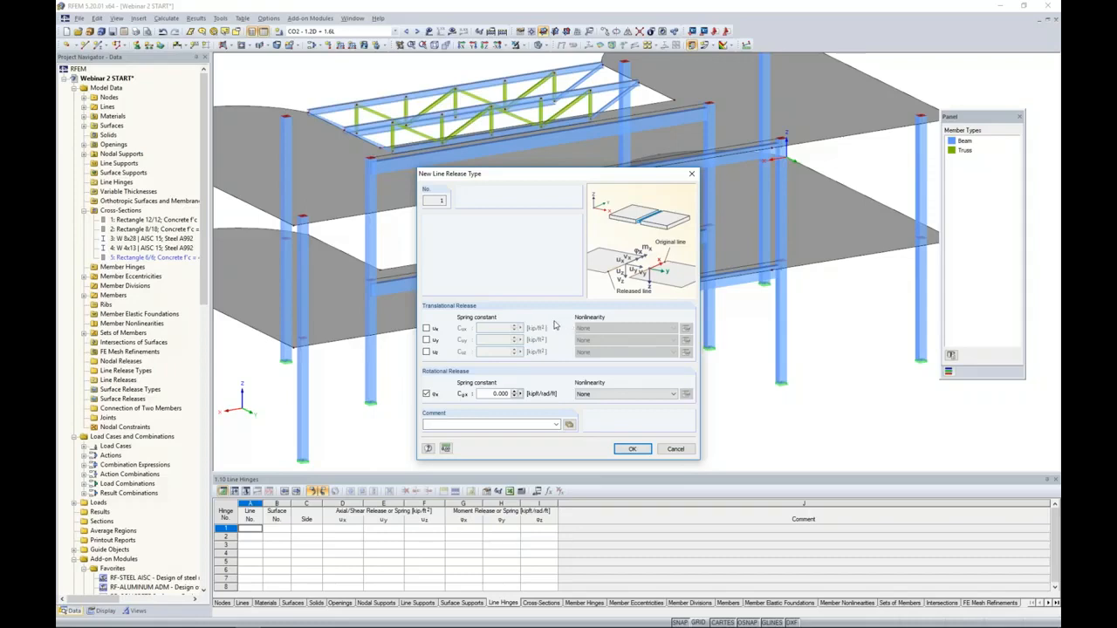
{"action": "left_click", "coordinate": [426, 329]}
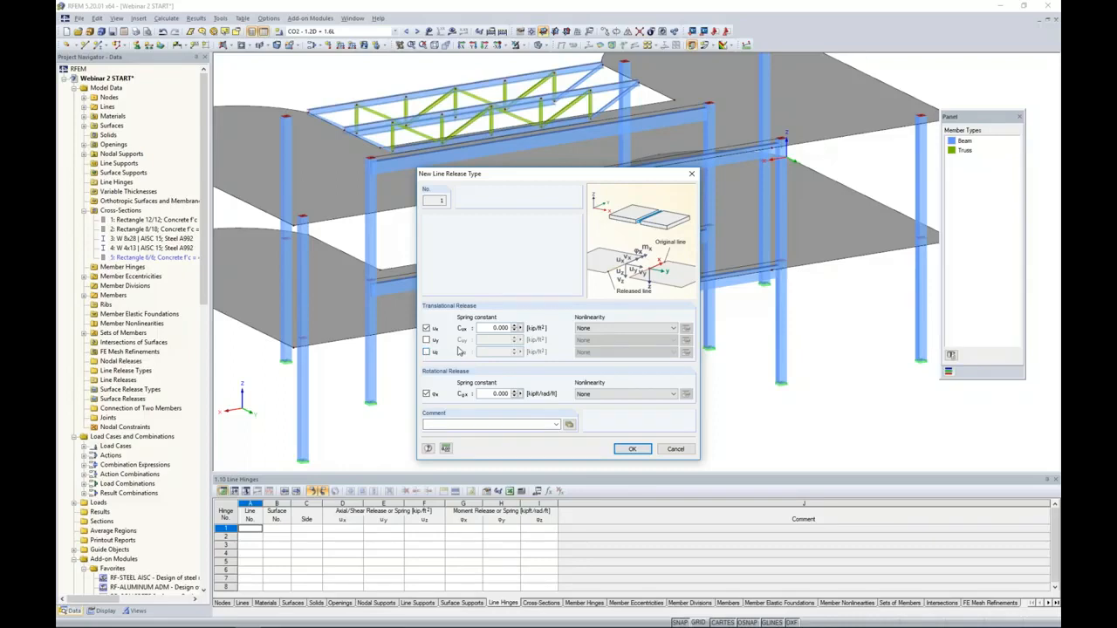
- Release uz as well with the nonlinearity Fixed if positive vz, and save the line release type
{"action": "left_click_drag", "start_coordinate": [528, 177], "coordinate": [673, 167]}
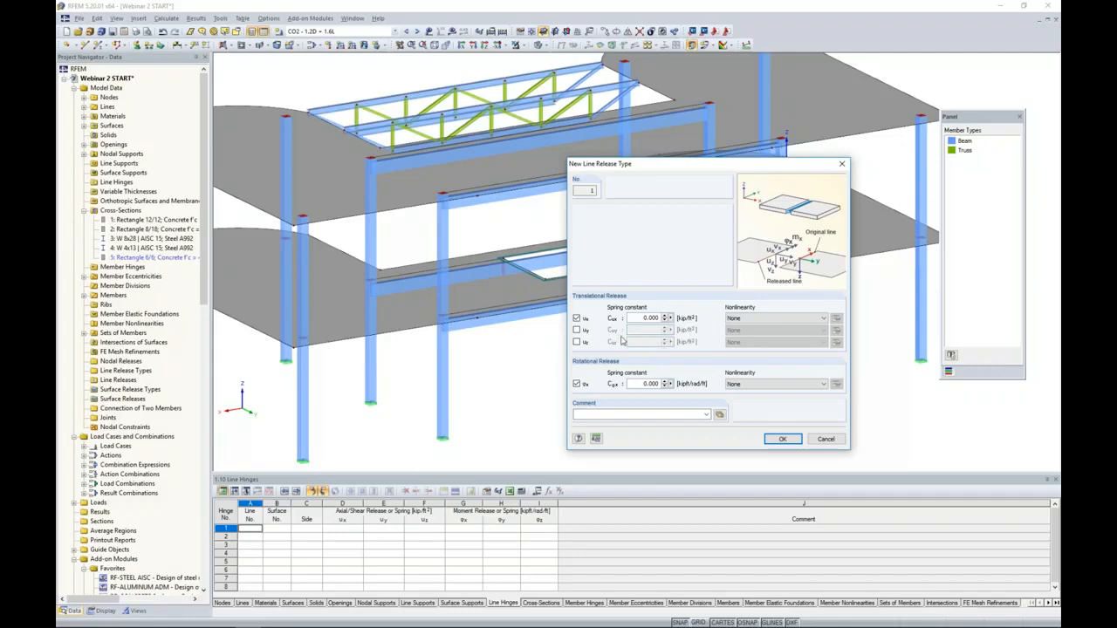
{"action": "left_click", "coordinate": [577, 342]}
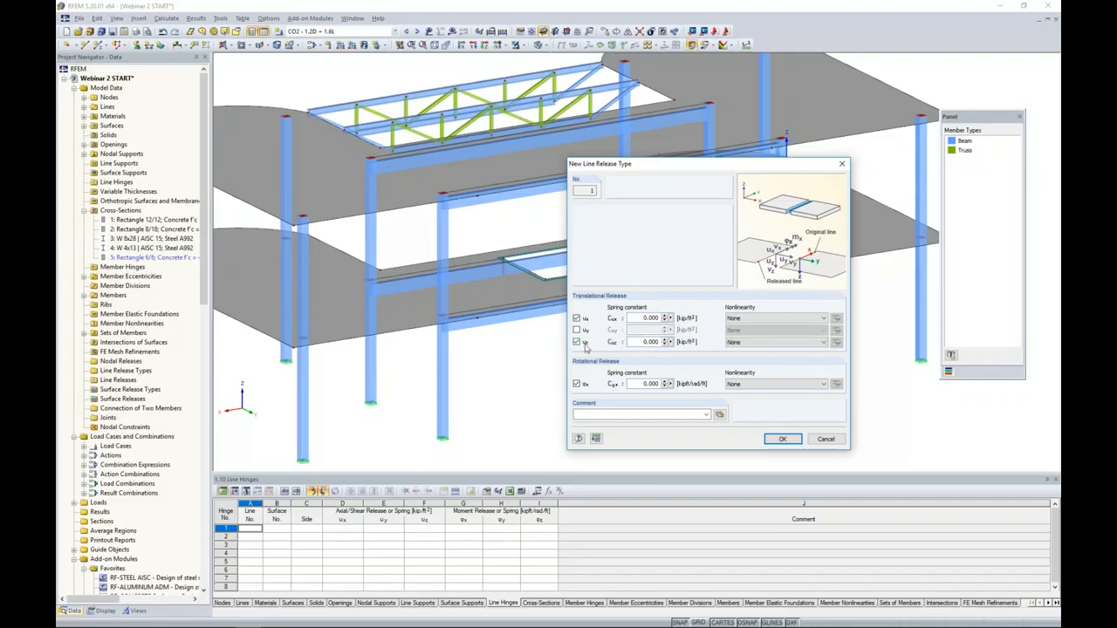
{"action": "left_click", "coordinate": [785, 345]}
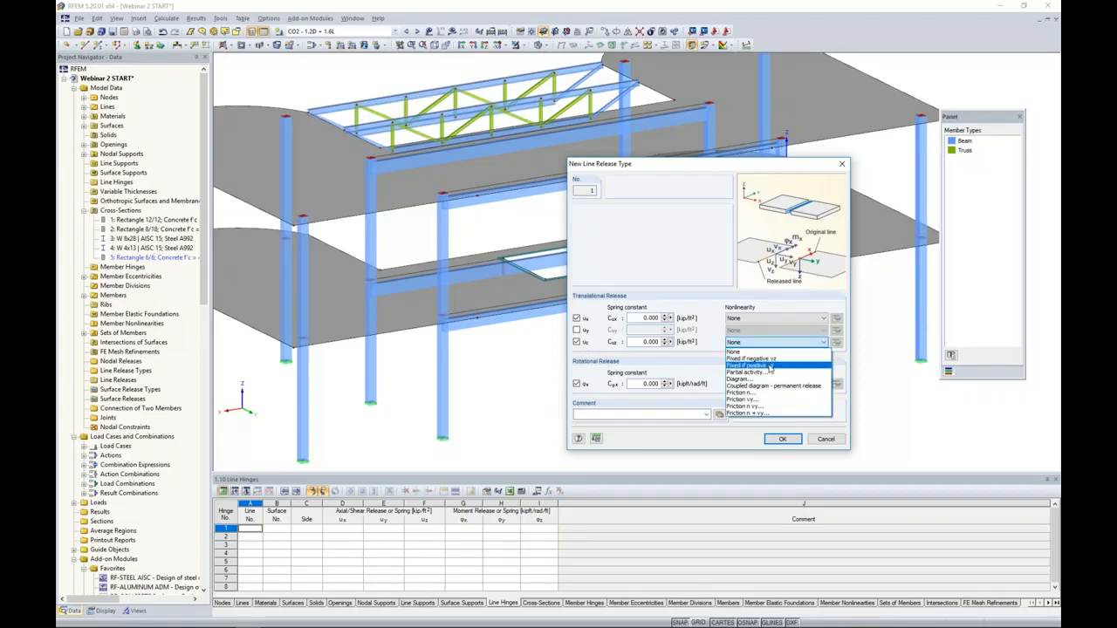
{"action": "left_click", "coordinate": [769, 372]}
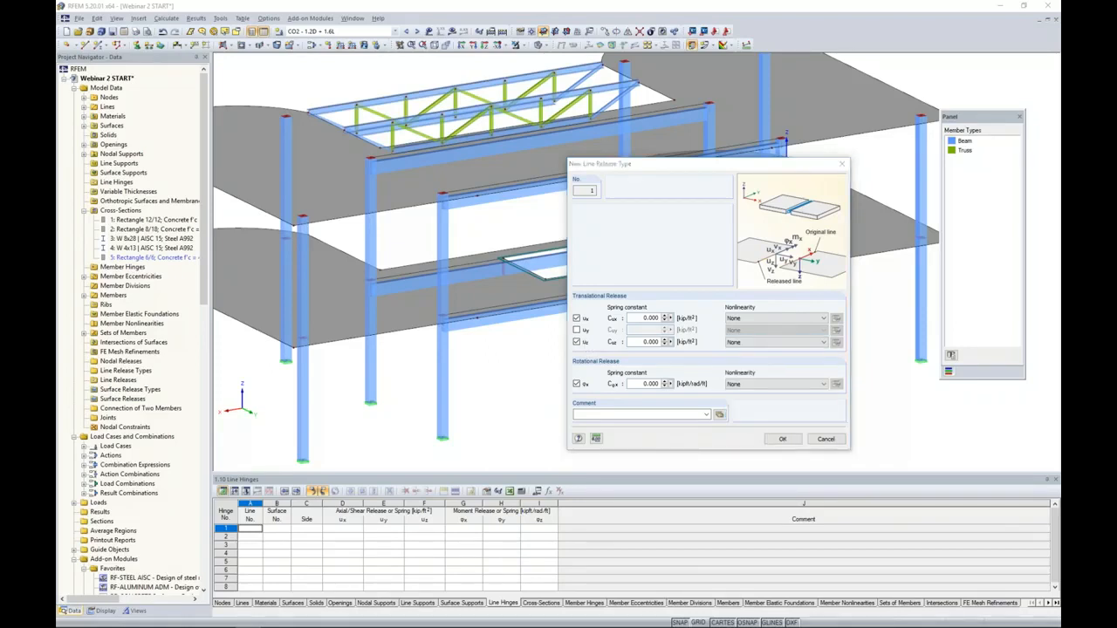
{"action": "left_click", "coordinate": [773, 342]}
{"action": "left_click", "coordinate": [768, 370]}
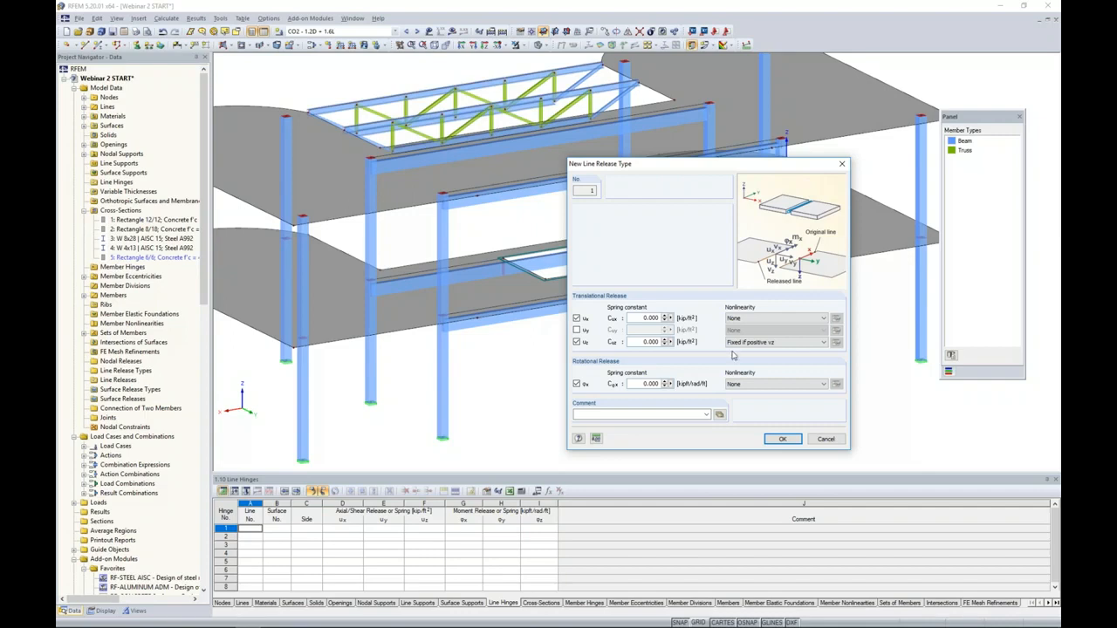
{"action": "left_click", "coordinate": [782, 439]}
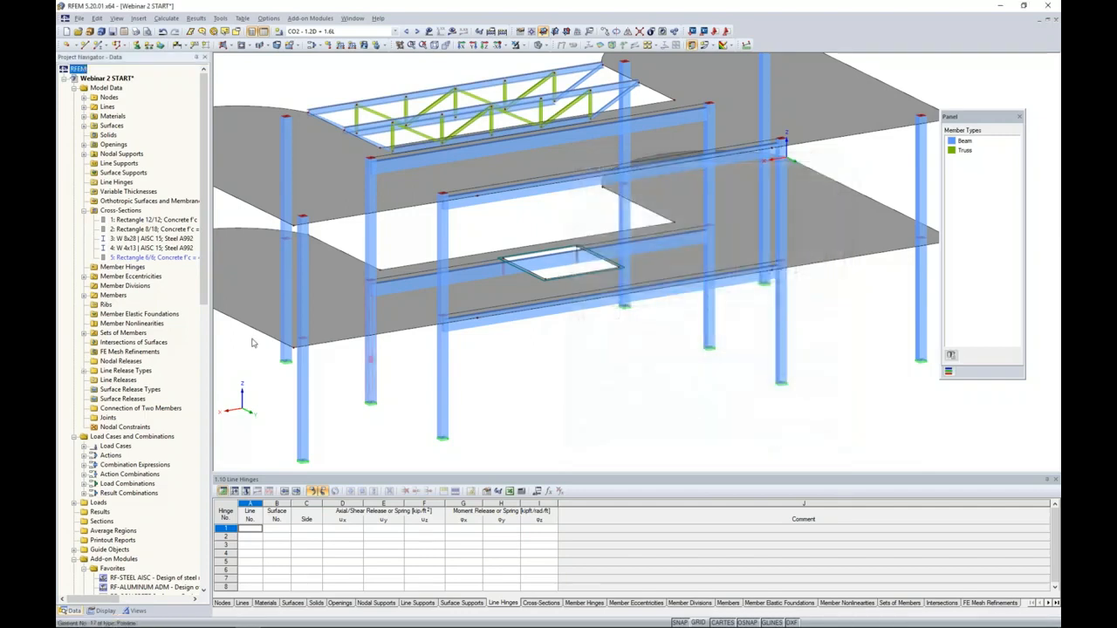
- Start a new graphically assigned line release and choose the existing line release type 1 for it
{"action": "left_click", "coordinate": [84, 372]}
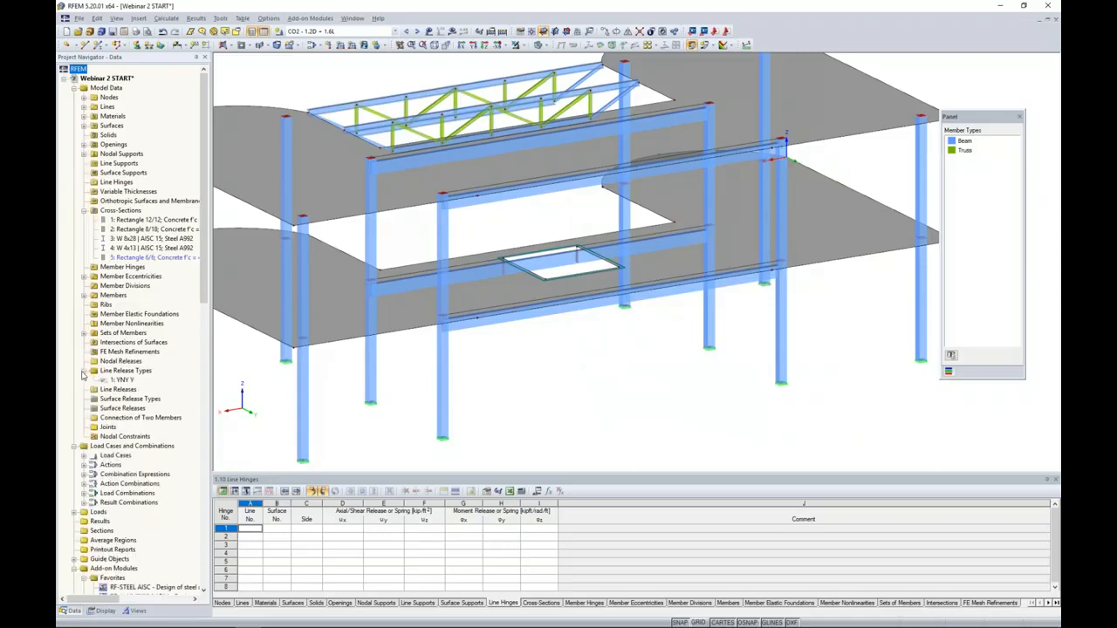
{"action": "right_click", "coordinate": [127, 390]}
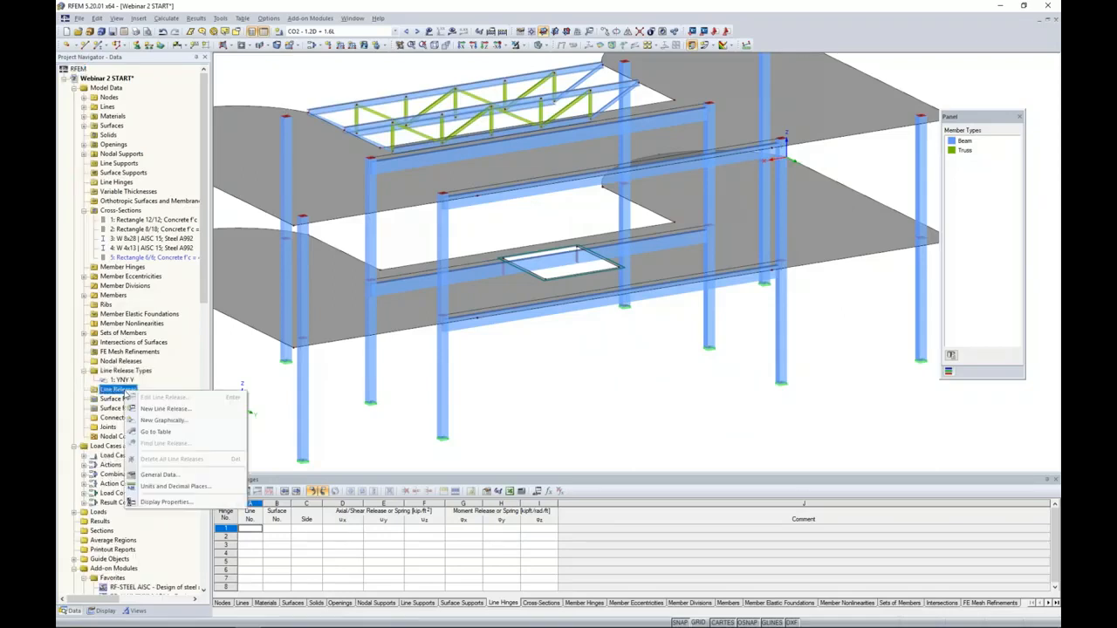
{"action": "left_click", "coordinate": [159, 422]}
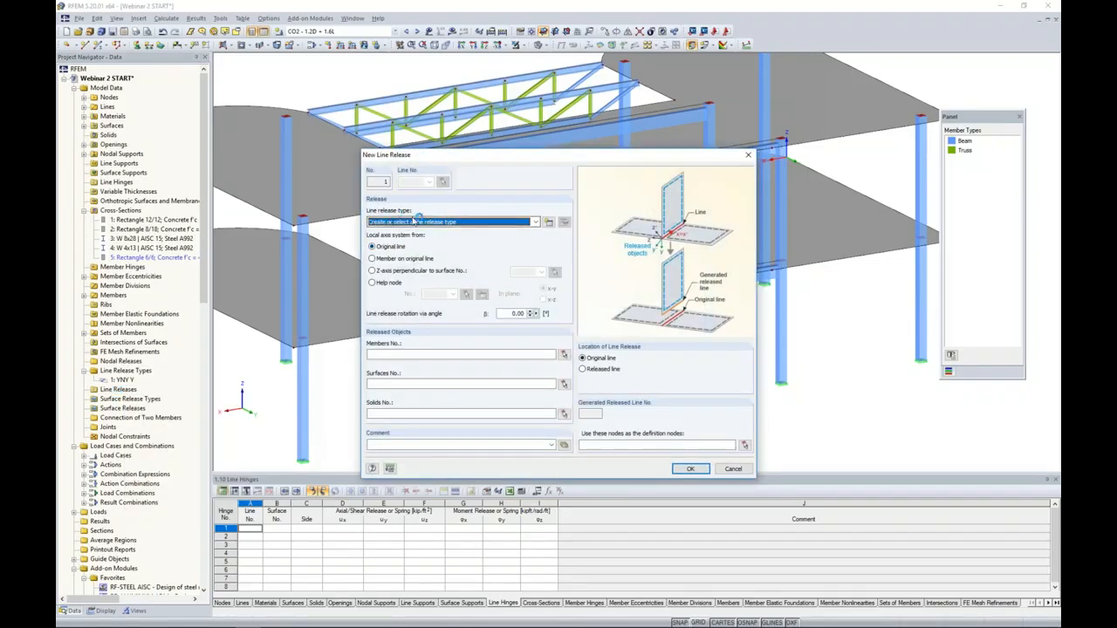
{"action": "left_click", "coordinate": [419, 221]}
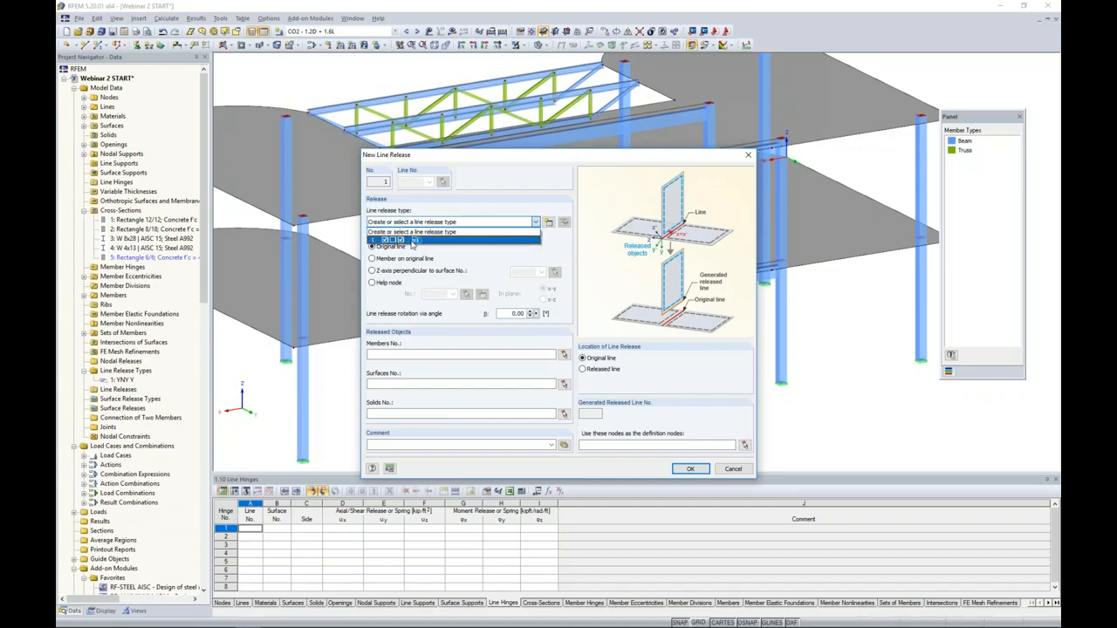
{"action": "left_click", "coordinate": [412, 241]}
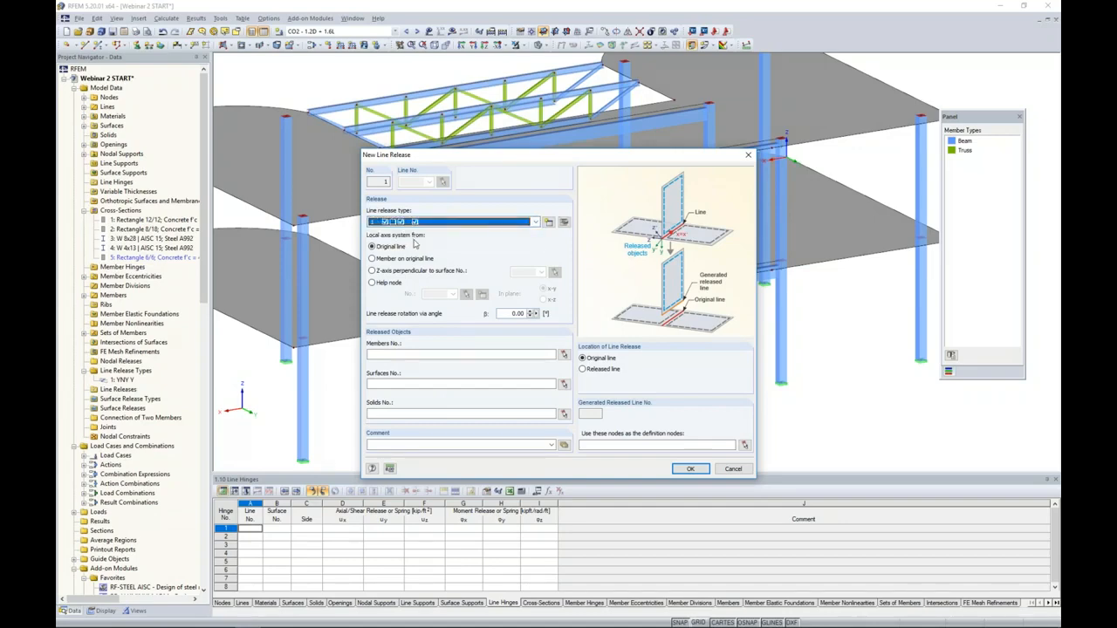
- Set surface 6 as the released object and assign the line release to the two beam lines of the lower slab
{"action": "left_click", "coordinate": [564, 385]}
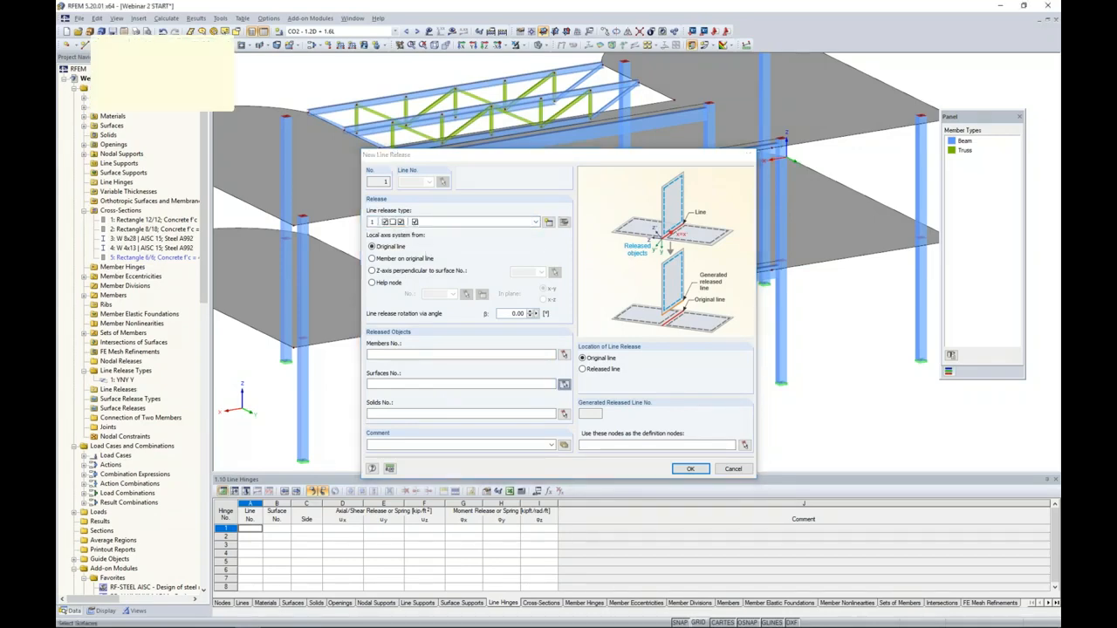
{"action": "left_click", "coordinate": [559, 291]}
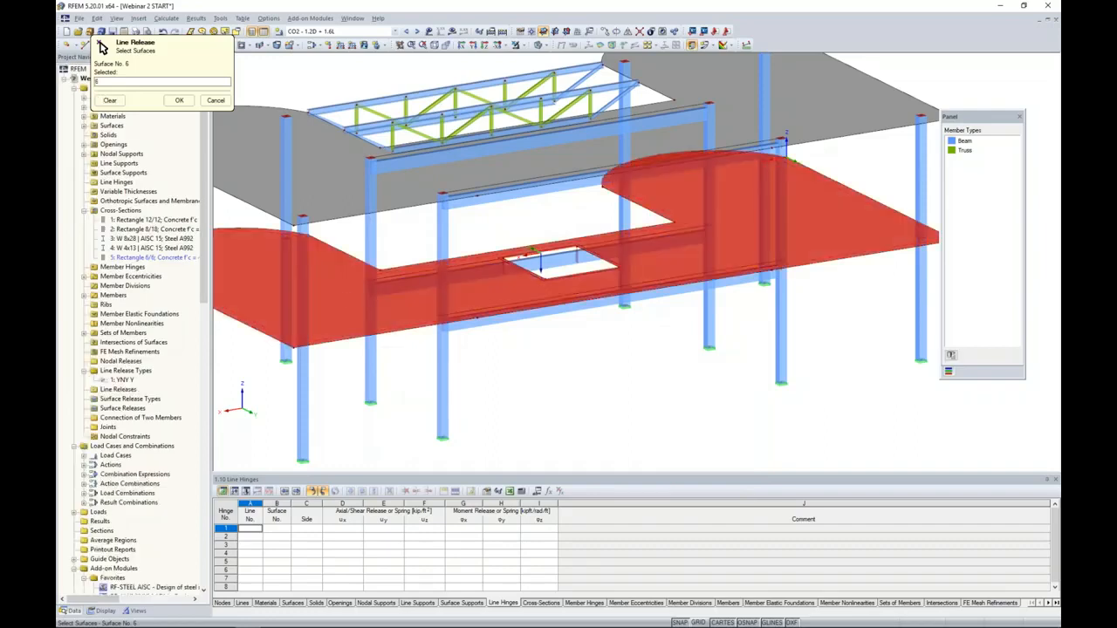
{"action": "left_click", "coordinate": [178, 101]}
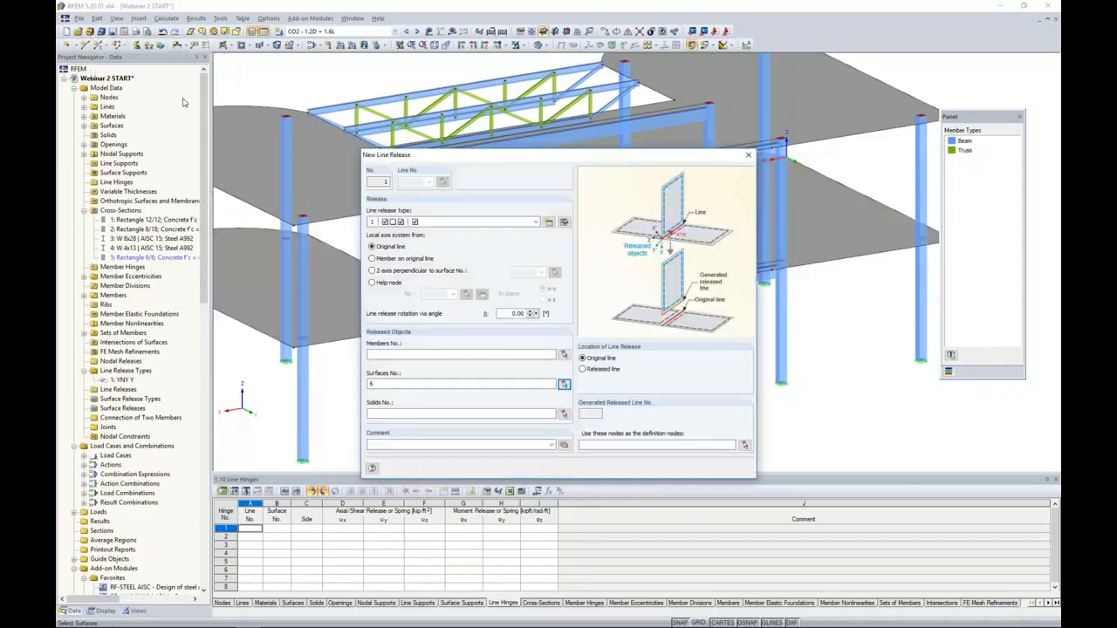
{"action": "left_click", "coordinate": [690, 469]}
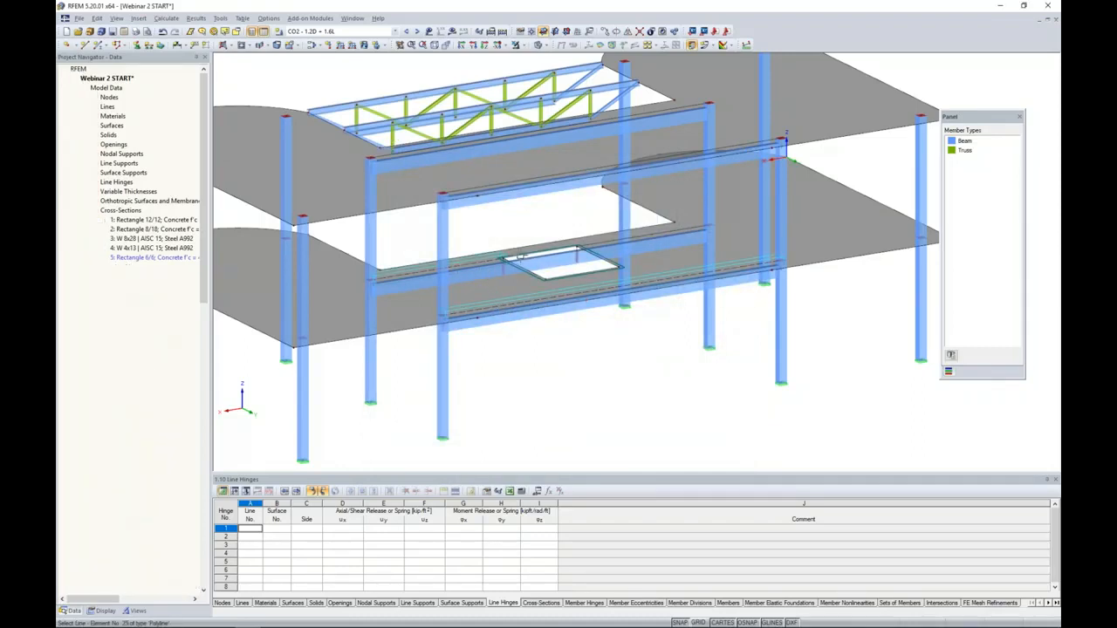
{"action": "left_click", "coordinate": [613, 240]}
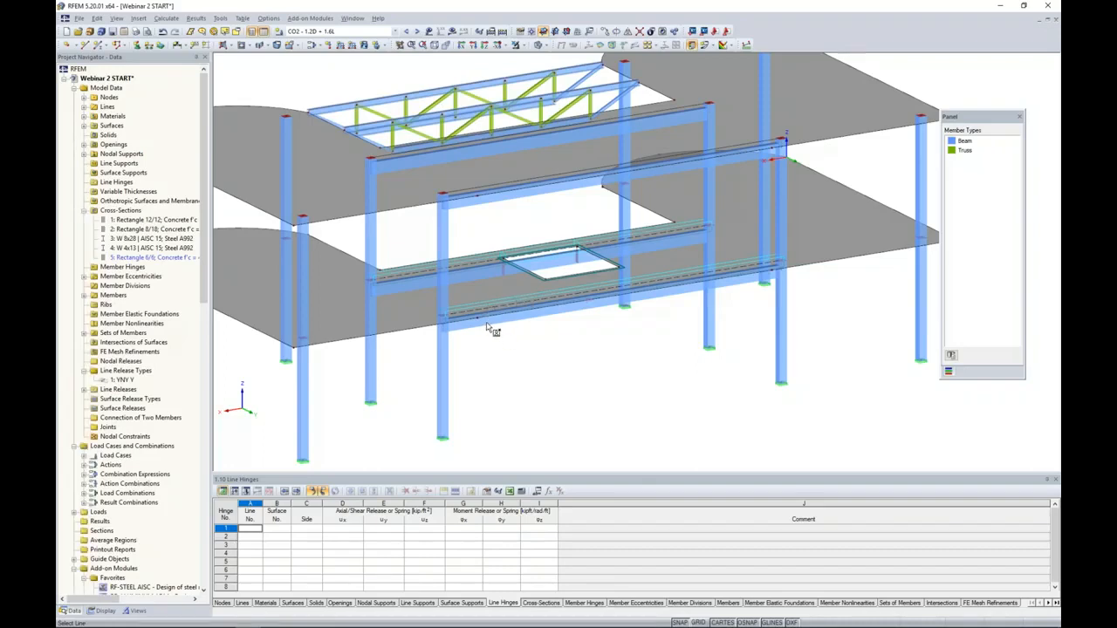
{"action": "right_click", "coordinate": [410, 240]}
- Define another line release with surface 5 as the released object and assign it to the beam lines of the upper slab
{"action": "left_click", "coordinate": [449, 242]}
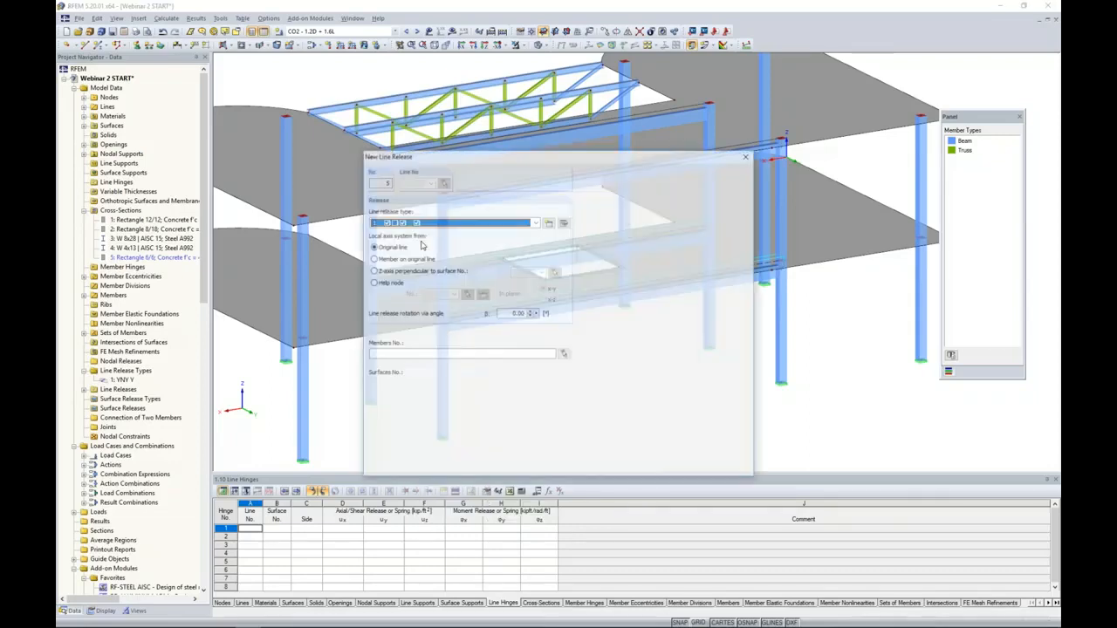
{"action": "left_click", "coordinate": [564, 384]}
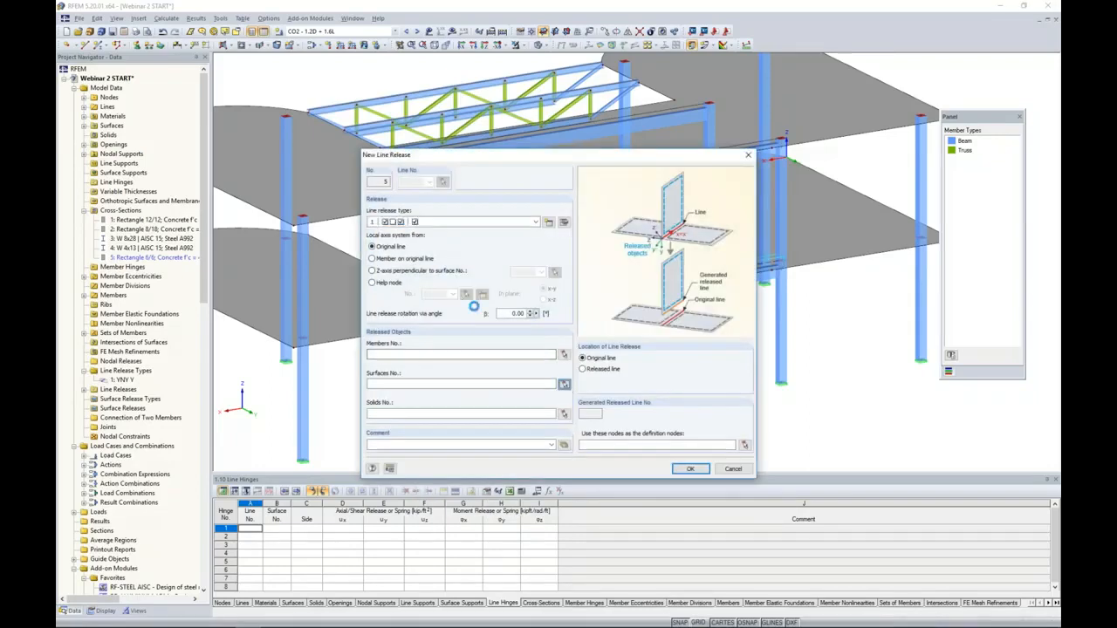
{"action": "left_click", "coordinate": [179, 100]}
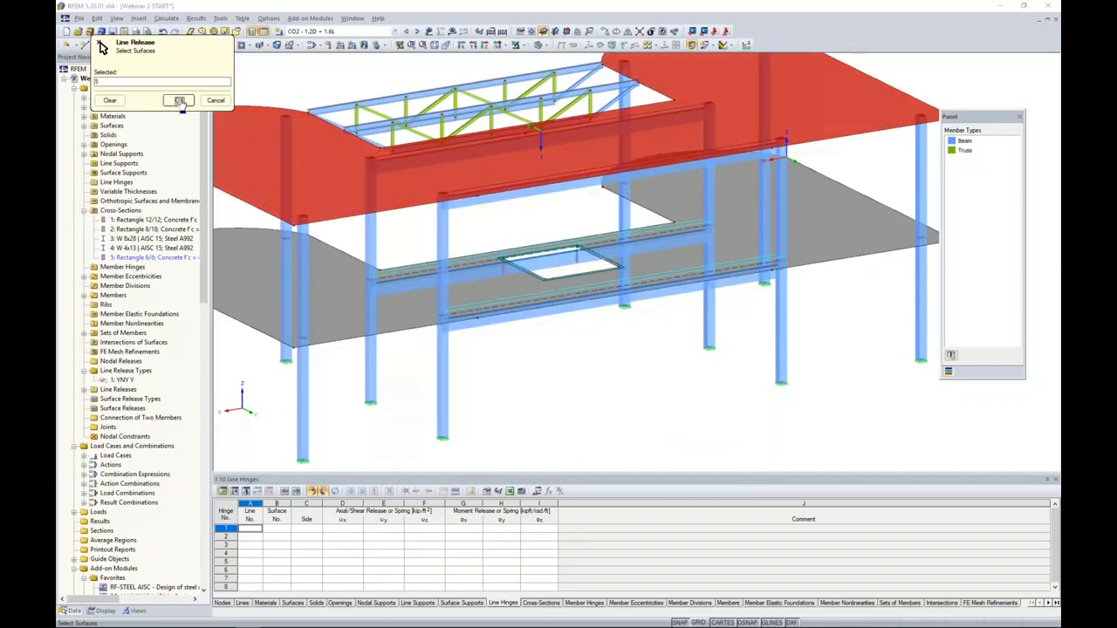
{"action": "left_click", "coordinate": [689, 469]}
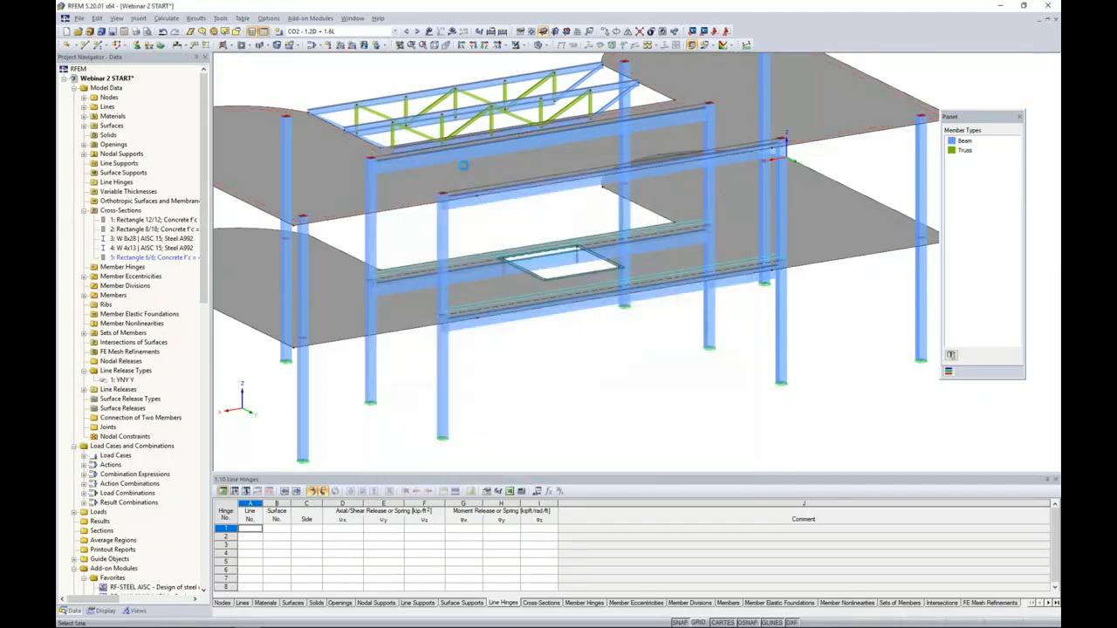
{"action": "left_click", "coordinate": [475, 184]}
- Calculate the results of CO2 and reduce the deformation display factor to 7.75
{"action": "middle_click_drag", "start_coordinate": [558, 358], "coordinate": [588, 321], "text": "ctrl"}
{"action": "scroll", "coordinate": [589, 321], "scroll_direction": "up", "scroll_amount": 2}
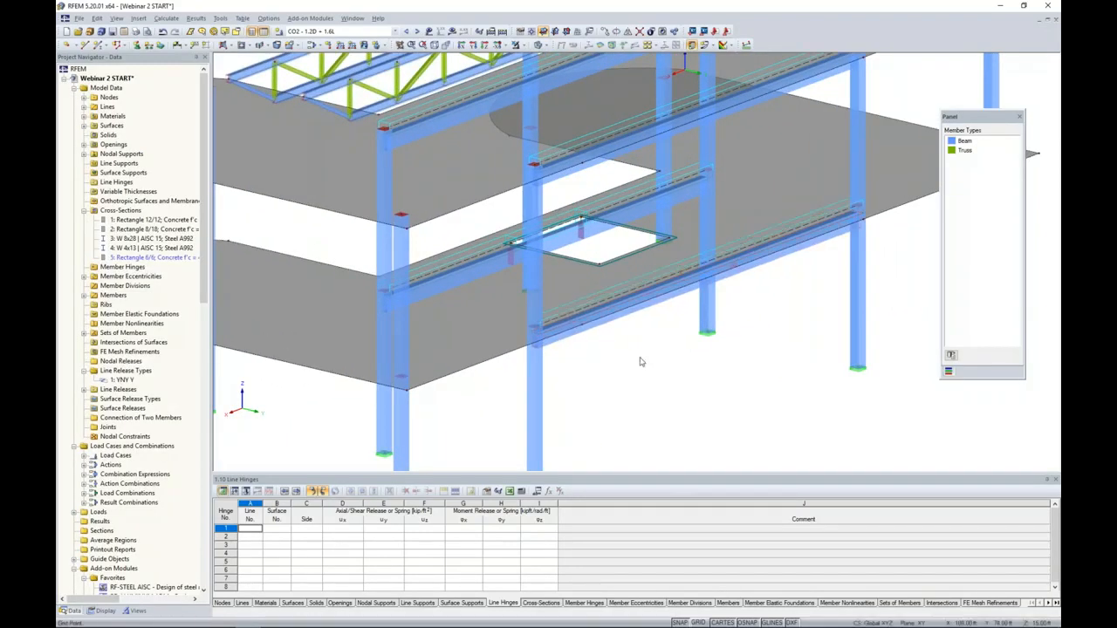
{"action": "scroll", "coordinate": [638, 359], "scroll_direction": "down", "scroll_amount": 2}
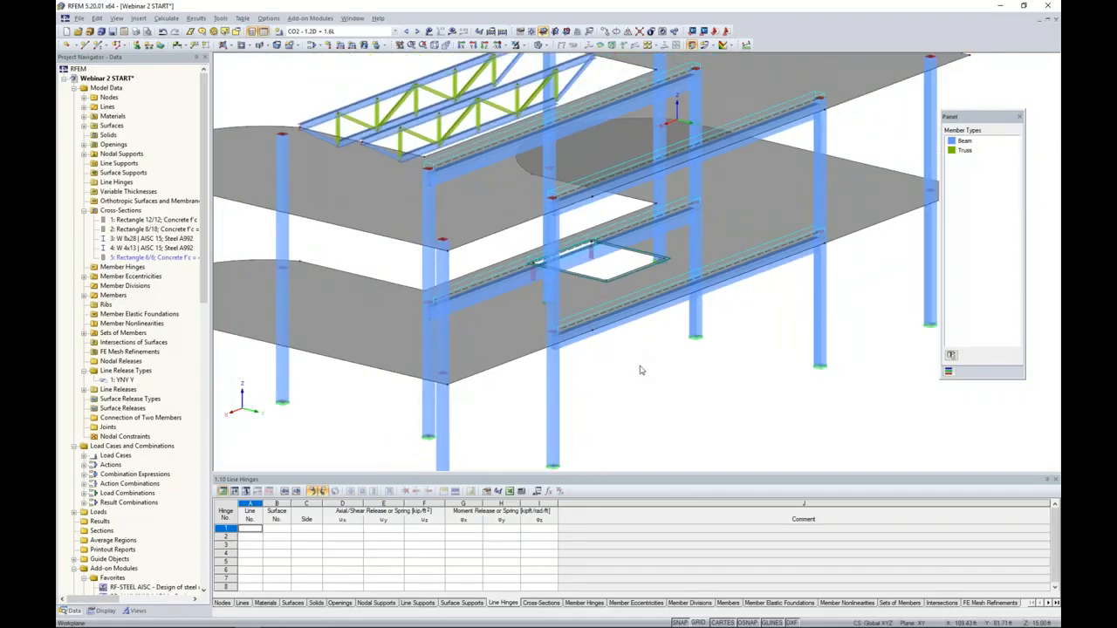
{"action": "middle_click_drag", "start_coordinate": [646, 364], "coordinate": [558, 345], "text": "ctrl"}
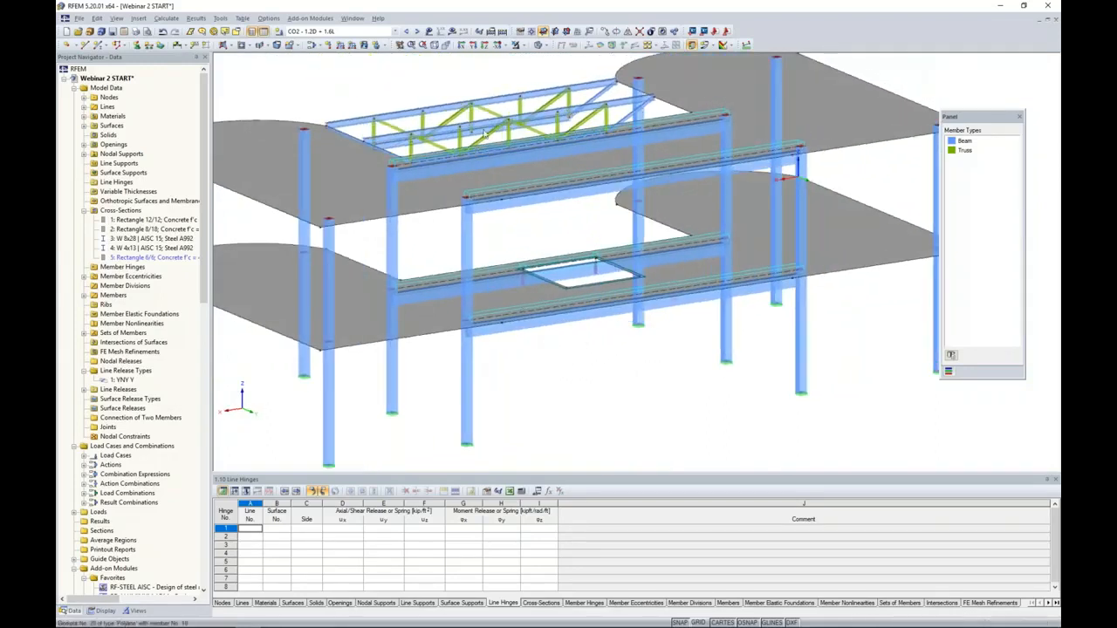
{"action": "left_click", "coordinate": [452, 31]}
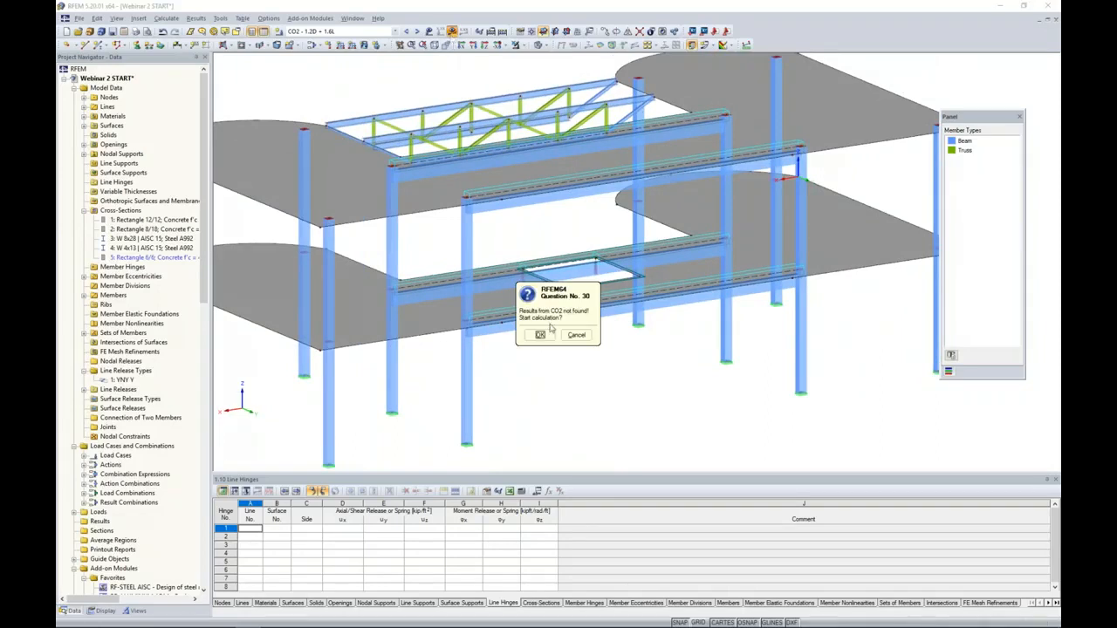
{"action": "left_click", "coordinate": [533, 332]}
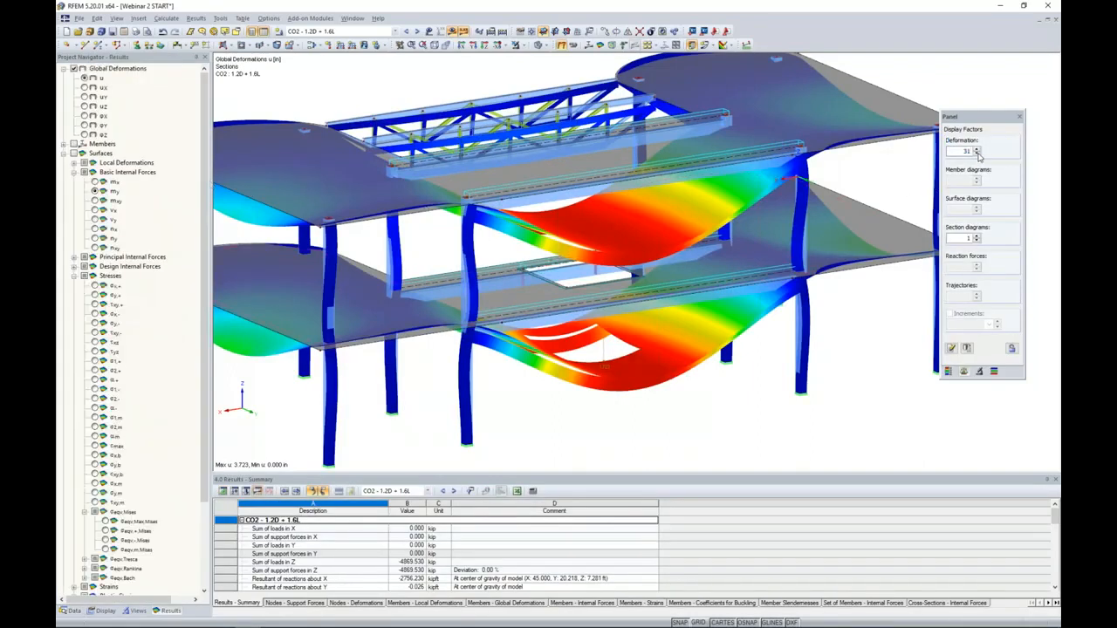
{"action": "left_click", "coordinate": [977, 153]}
{"action": "left_click", "coordinate": [977, 154]}
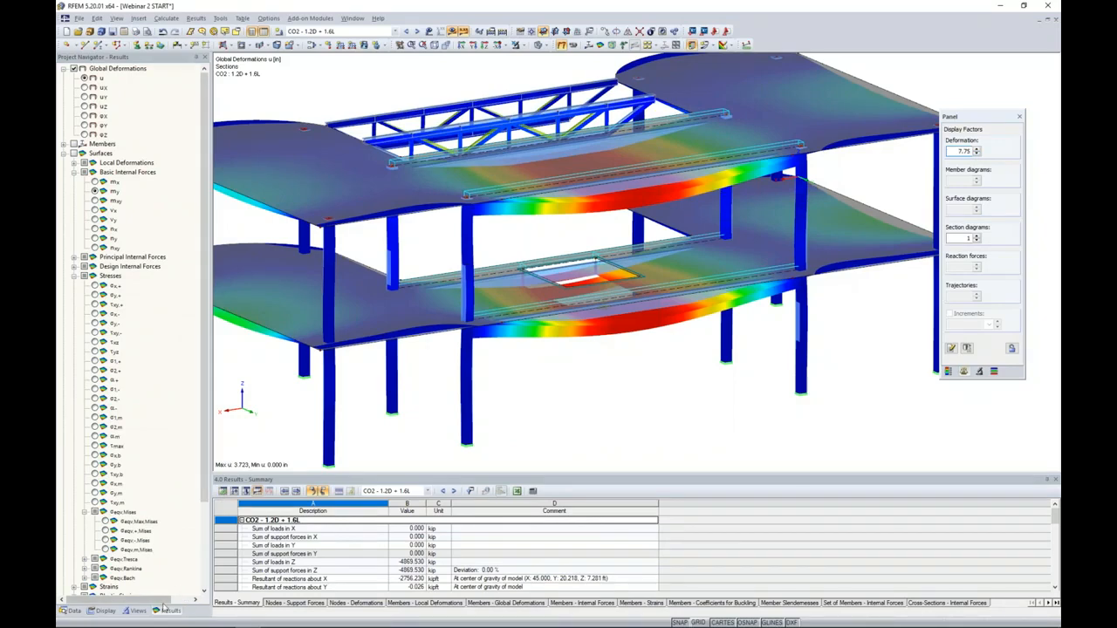
- Collapse the surface result categories and display the member internal forces instead of the global deformations
{"action": "left_click", "coordinate": [74, 276]}
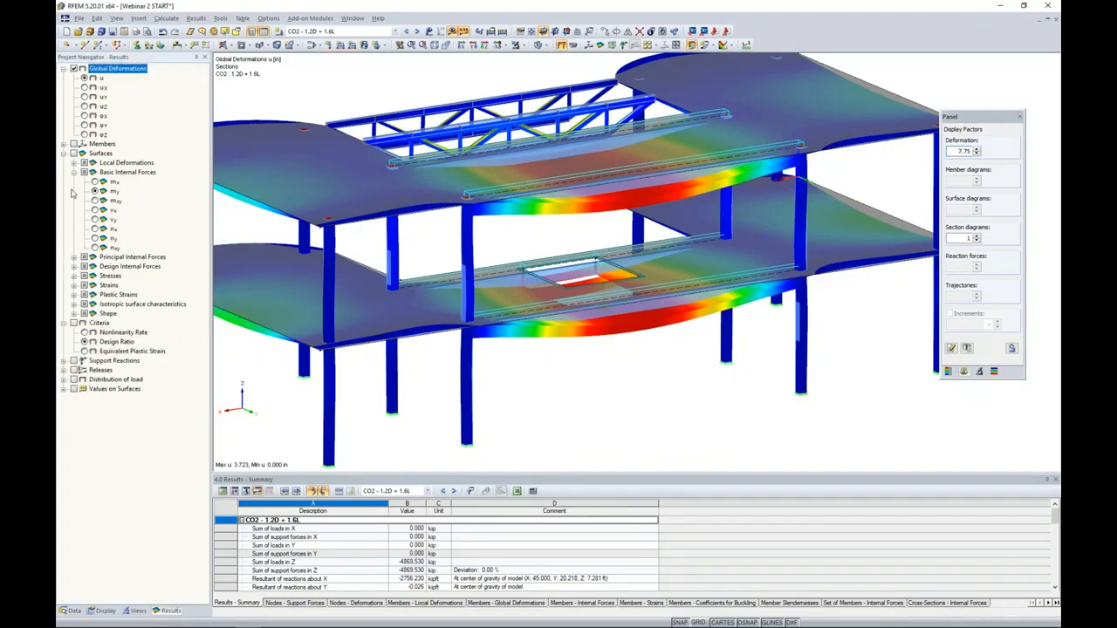
{"action": "left_click", "coordinate": [64, 154]}
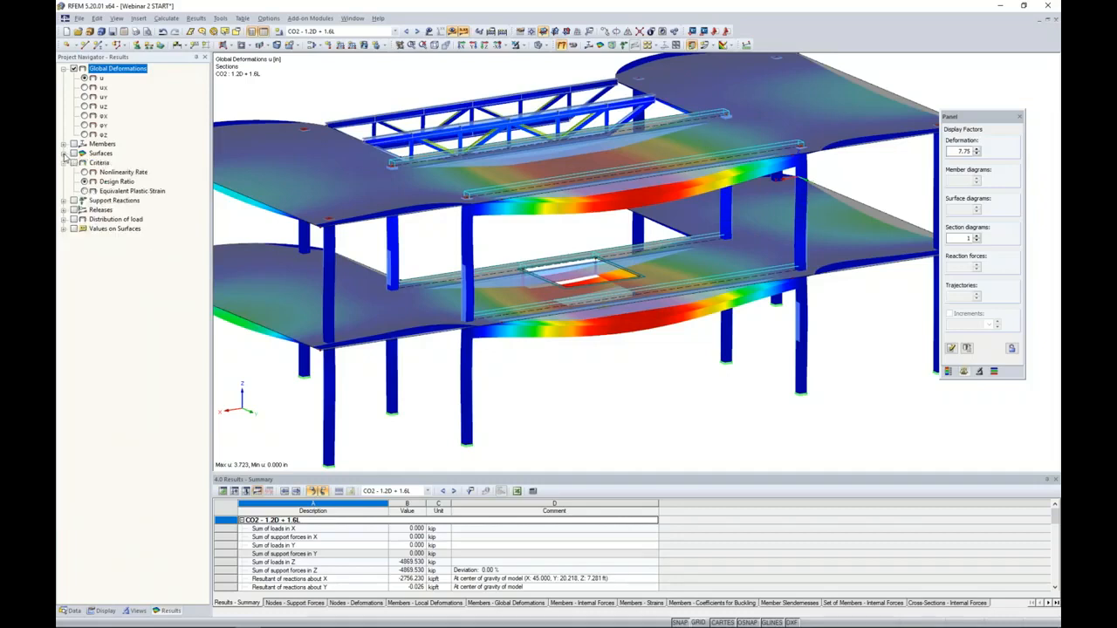
{"action": "left_click", "coordinate": [64, 144]}
{"action": "left_click", "coordinate": [74, 144]}
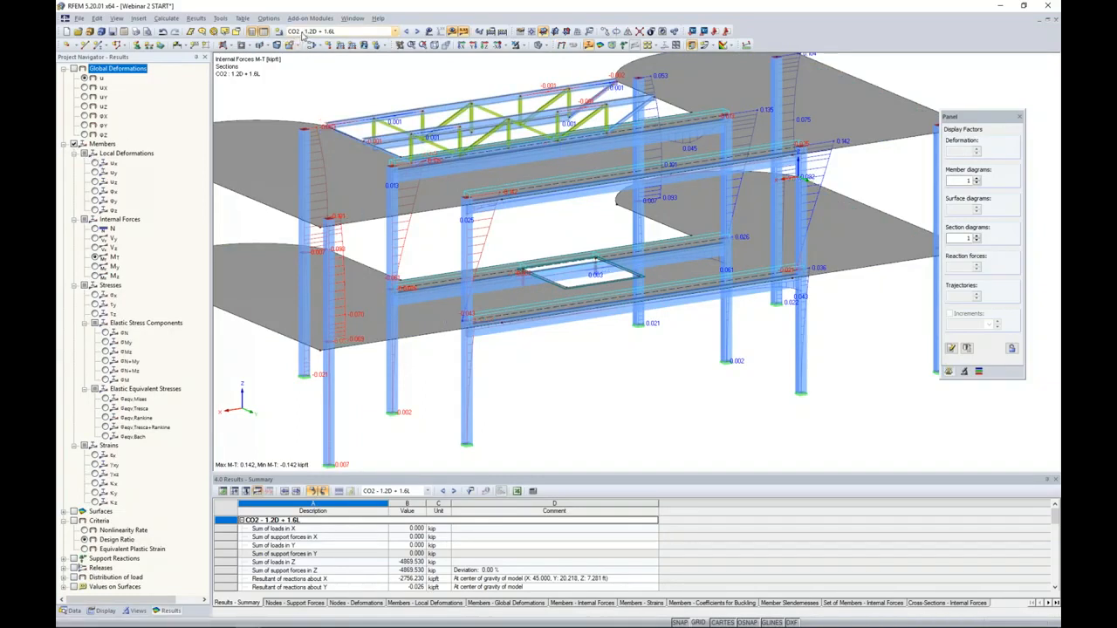
- Isolate the front beam of the lower slab using visibility by selected objects
{"action": "left_click", "coordinate": [595, 323]}
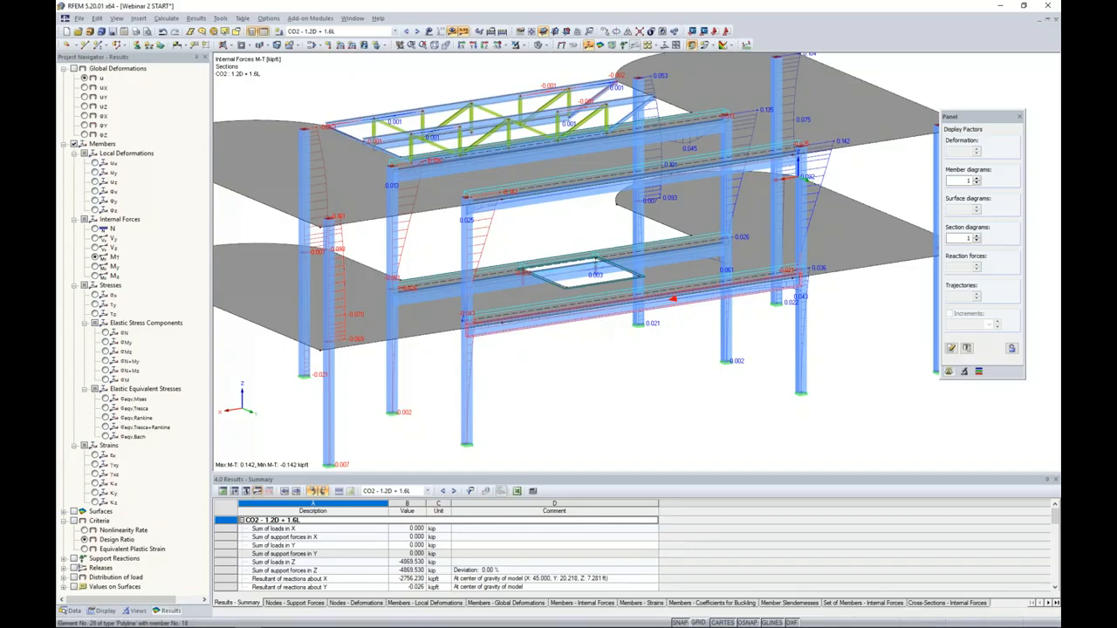
{"action": "left_click", "coordinate": [521, 45]}
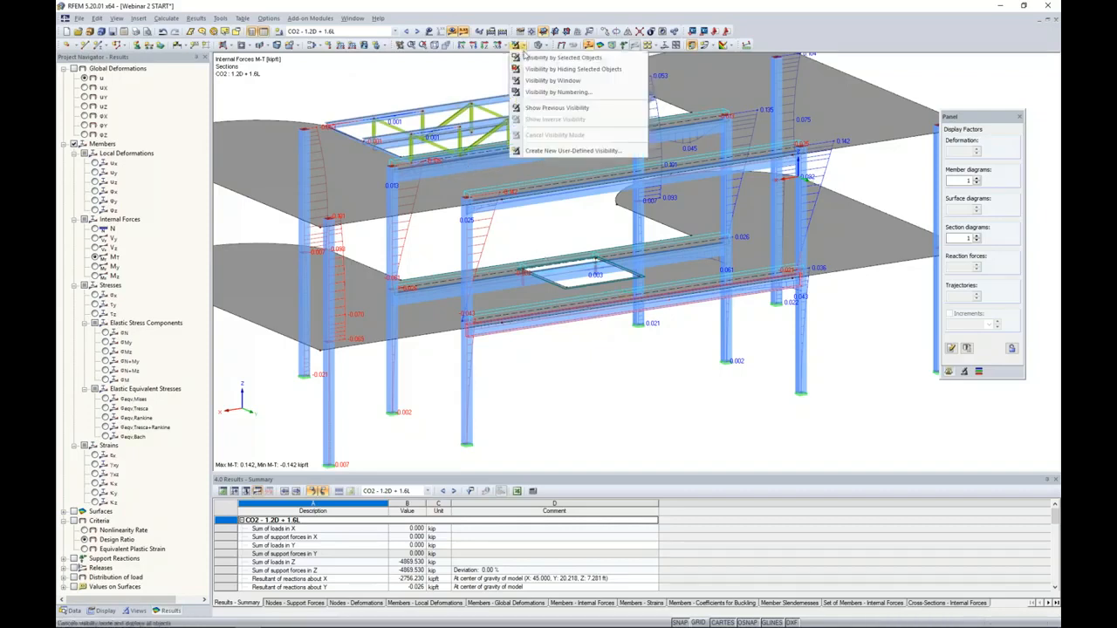
{"action": "left_click", "coordinate": [526, 57]}
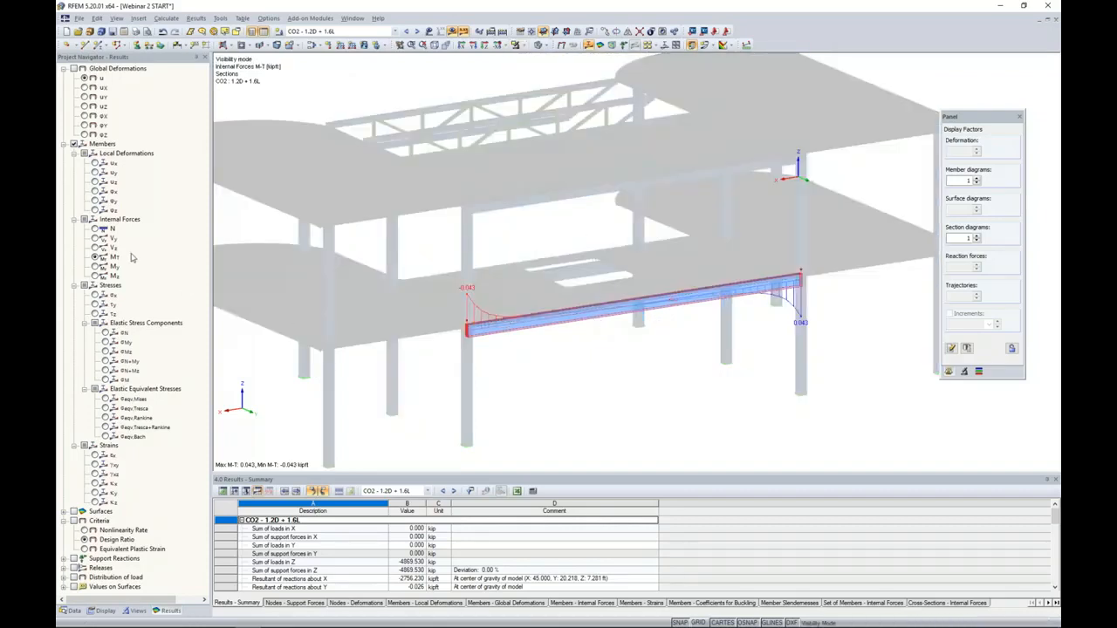
- Review the isolated beam's axial force N, shear force Vz and torsional moment MT diagrams
{"action": "left_click", "coordinate": [96, 230]}
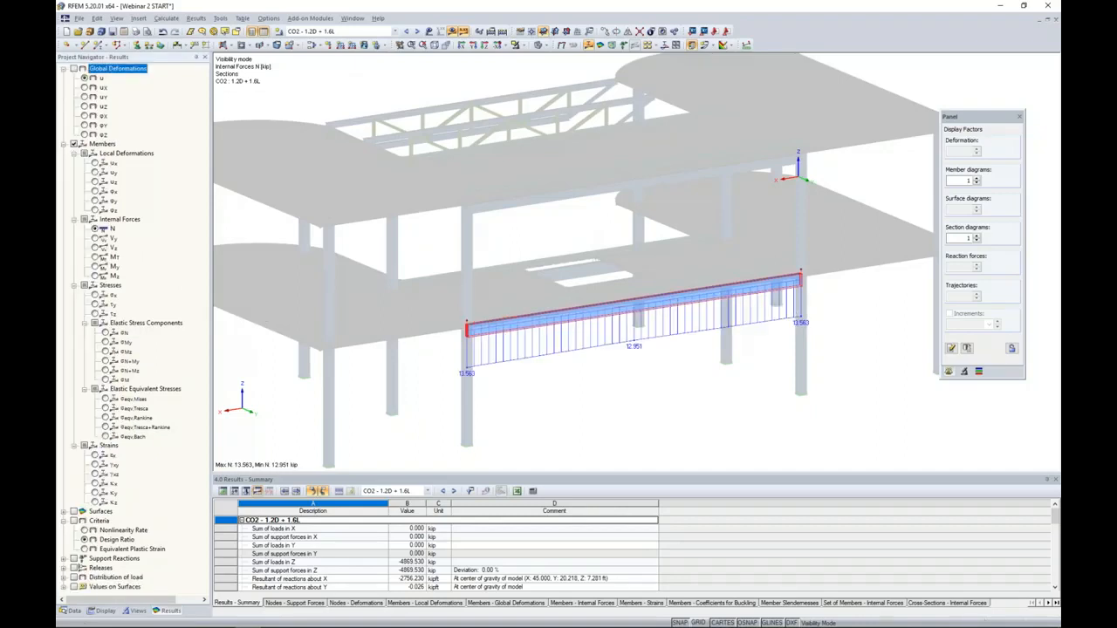
{"action": "left_click", "coordinate": [95, 247]}
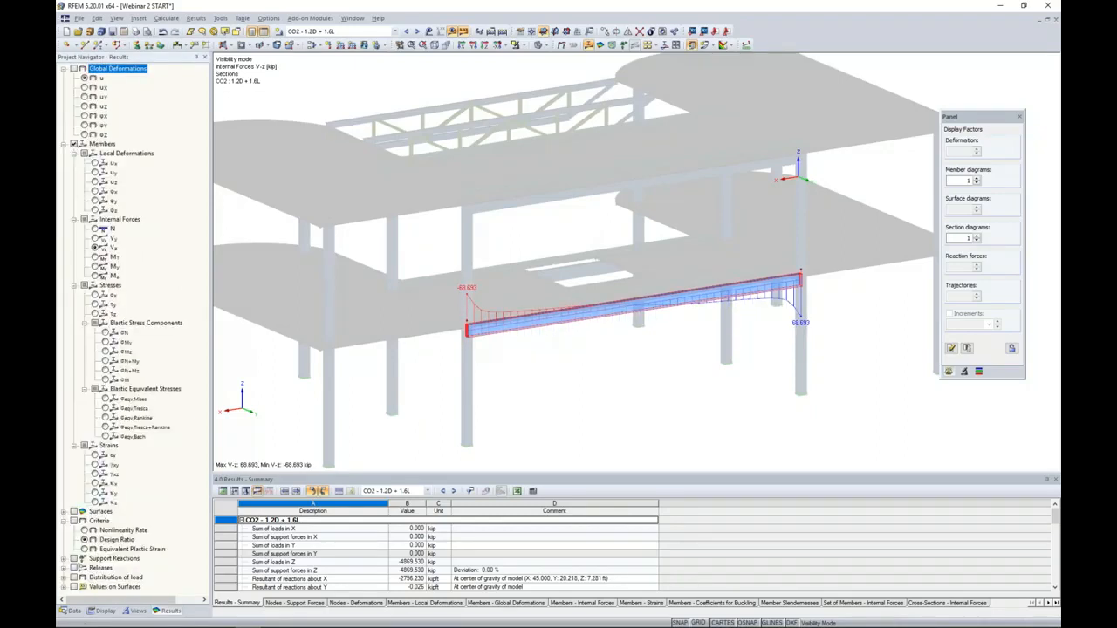
{"action": "left_click", "coordinate": [96, 258]}
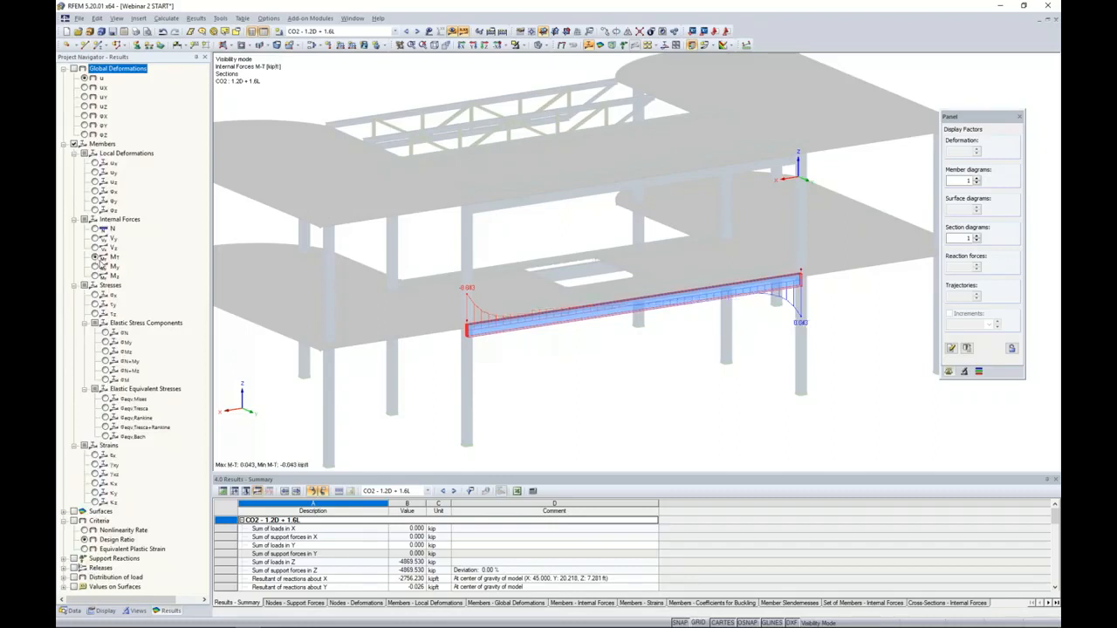
{"action": "scroll", "coordinate": [643, 352], "scroll_direction": "up", "scroll_amount": 3}
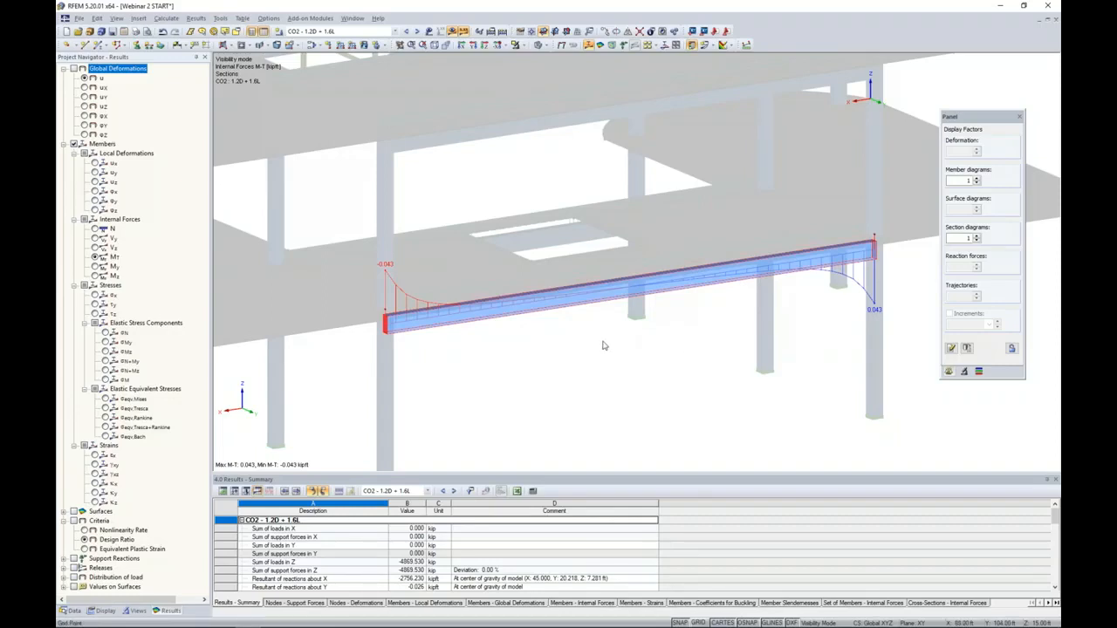
- Switch to the PowerPoint slide show and advance to the Line Releases and Member Torsion slide
{"action": "key", "text": "super+Tab"}
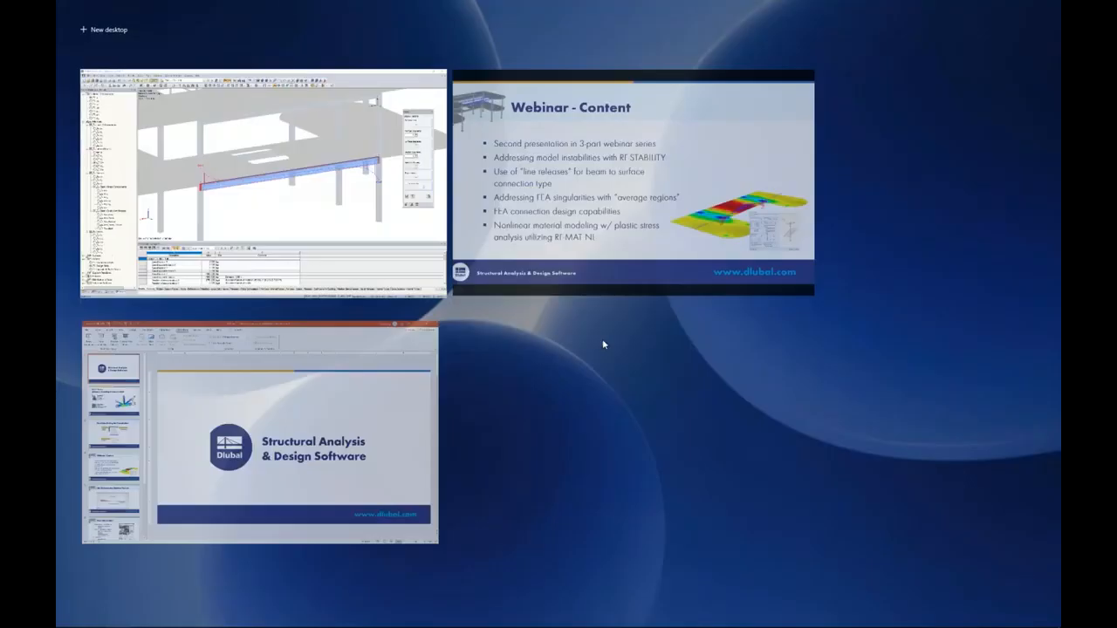
{"action": "left_click", "coordinate": [601, 282]}
{"action": "key", "text": "Right"}
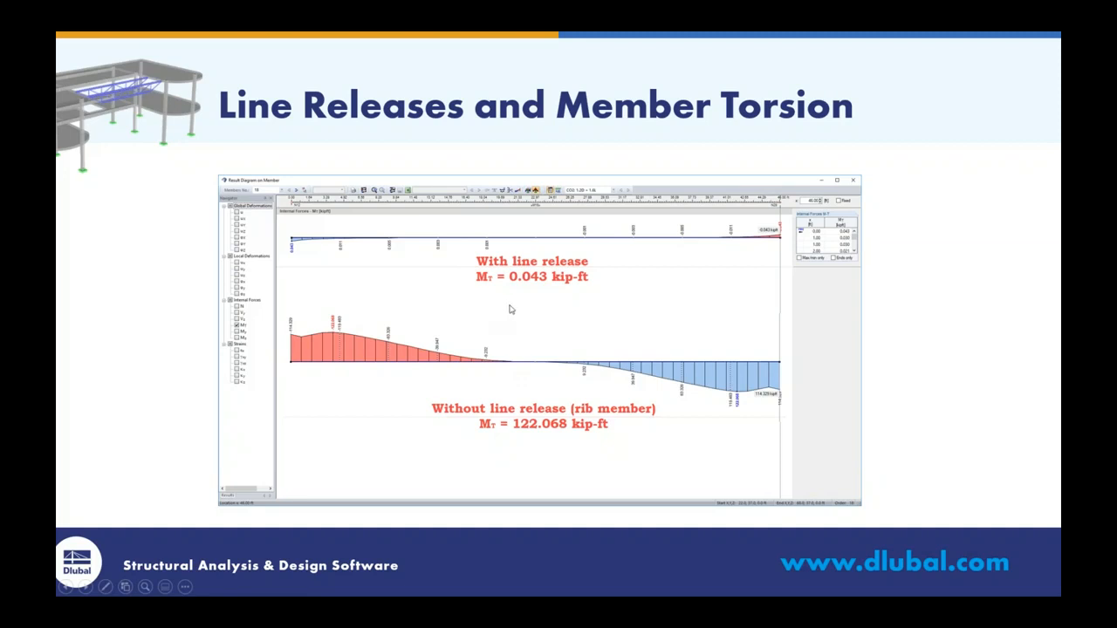
- Switch back to the RFEM model and turn off the results display
{"action": "key", "text": "super+Tab"}
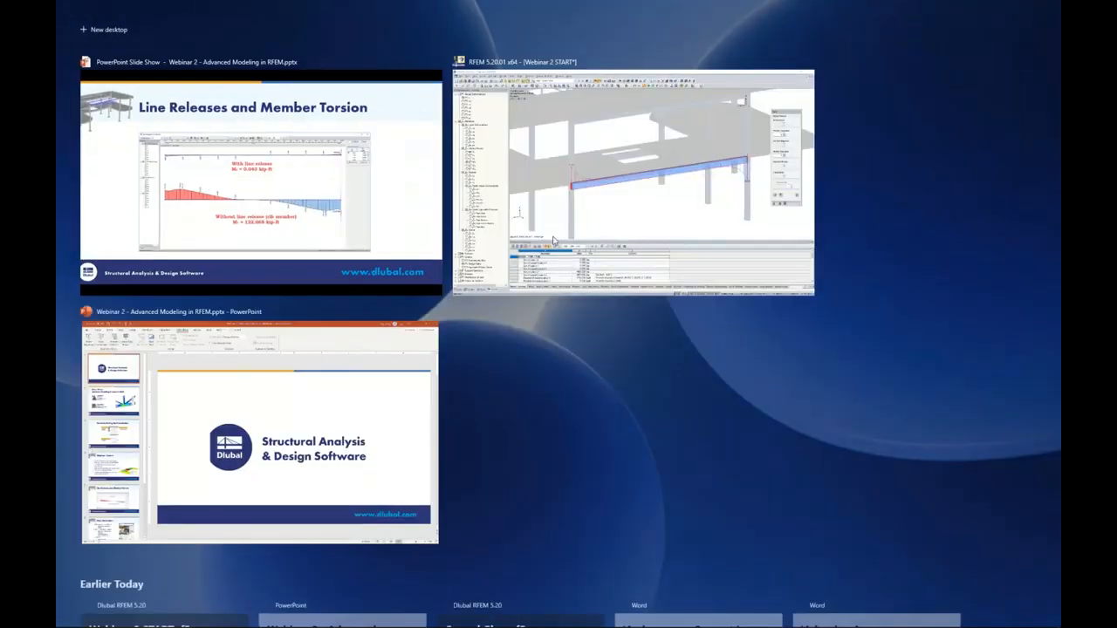
{"action": "left_click", "coordinate": [567, 213]}
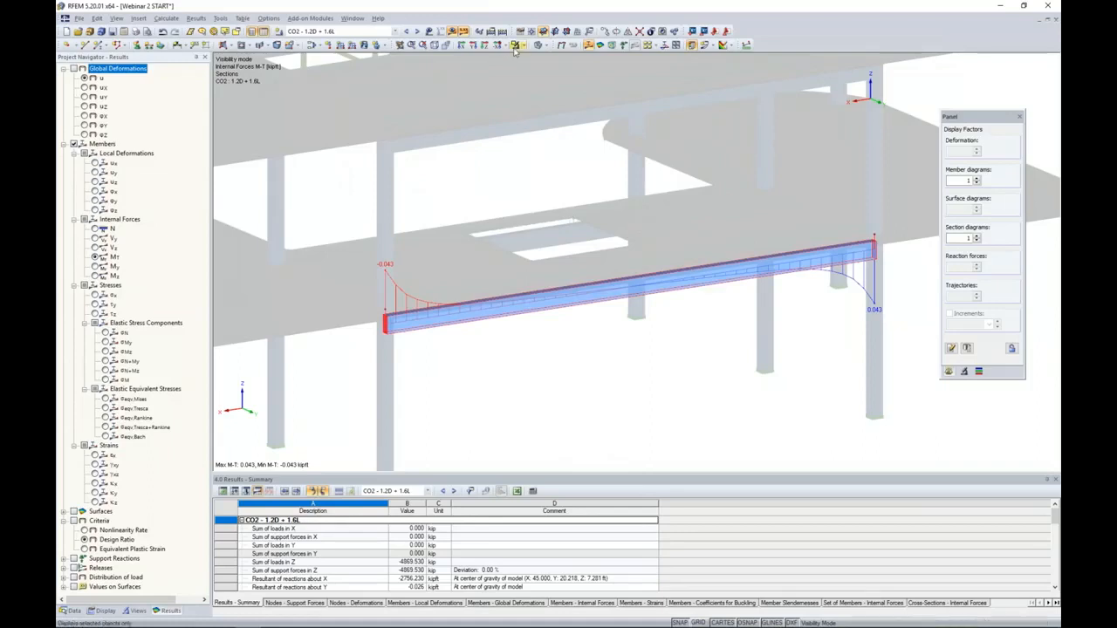
{"action": "left_click", "coordinate": [453, 32]}
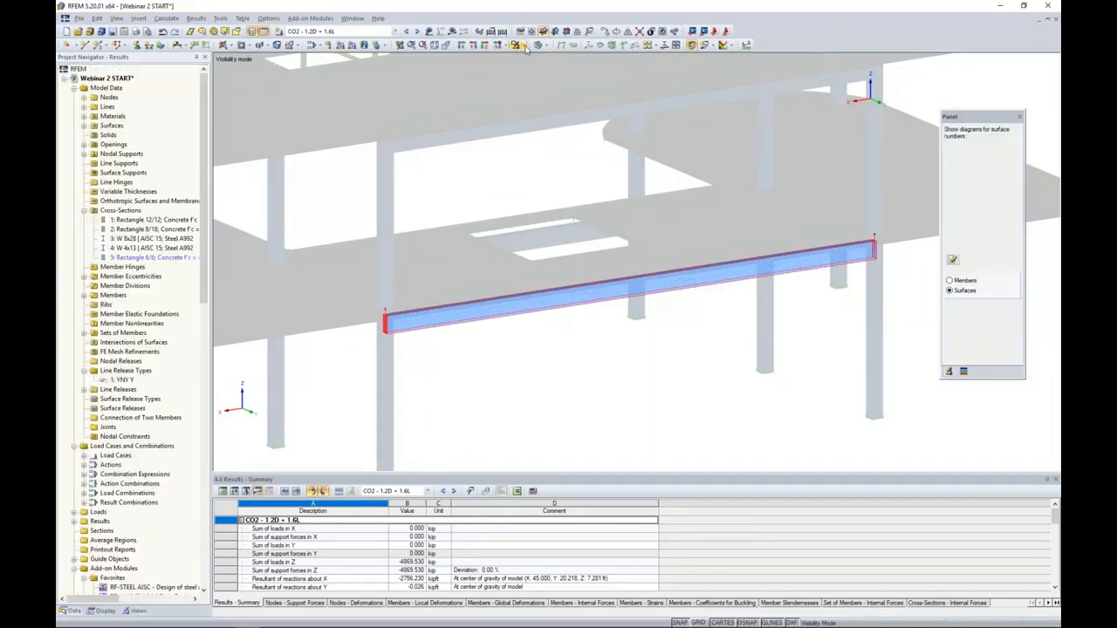
- Cancel the beam's isolated visibility so the complete model is displayed again
{"action": "left_click", "coordinate": [519, 45]}
{"action": "left_click", "coordinate": [549, 136]}
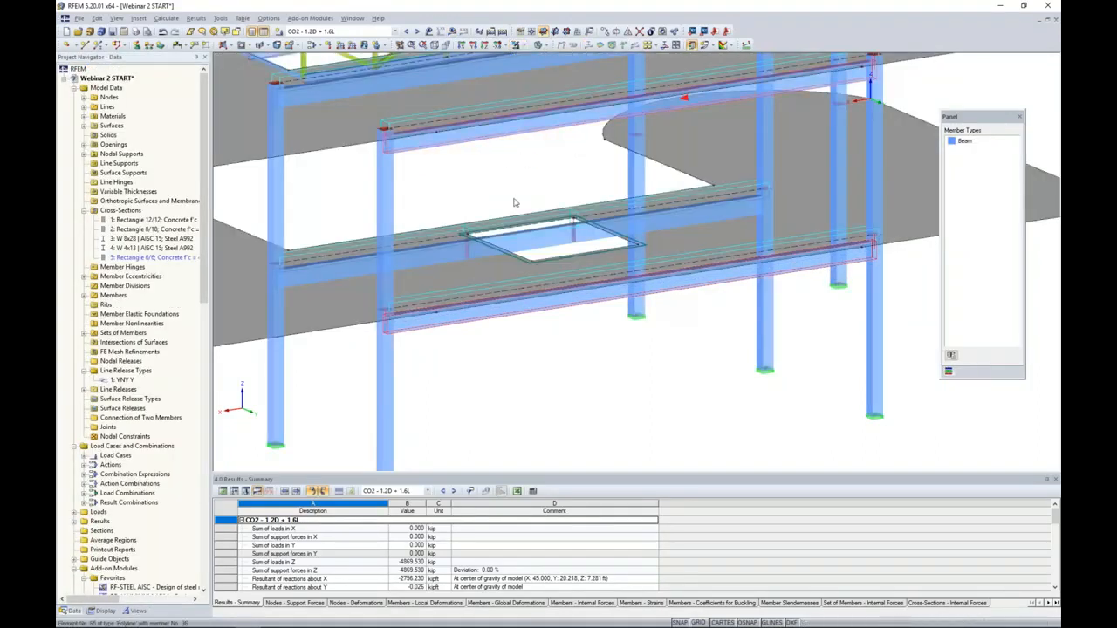
{"action": "scroll", "coordinate": [514, 211], "scroll_direction": "down", "scroll_amount": 2}
{"action": "middle_click_drag", "start_coordinate": [514, 212], "coordinate": [781, 298], "text": "ctrl"}
{"action": "middle_click_drag", "start_coordinate": [488, 320], "coordinate": [579, 328], "text": "ctrl"}
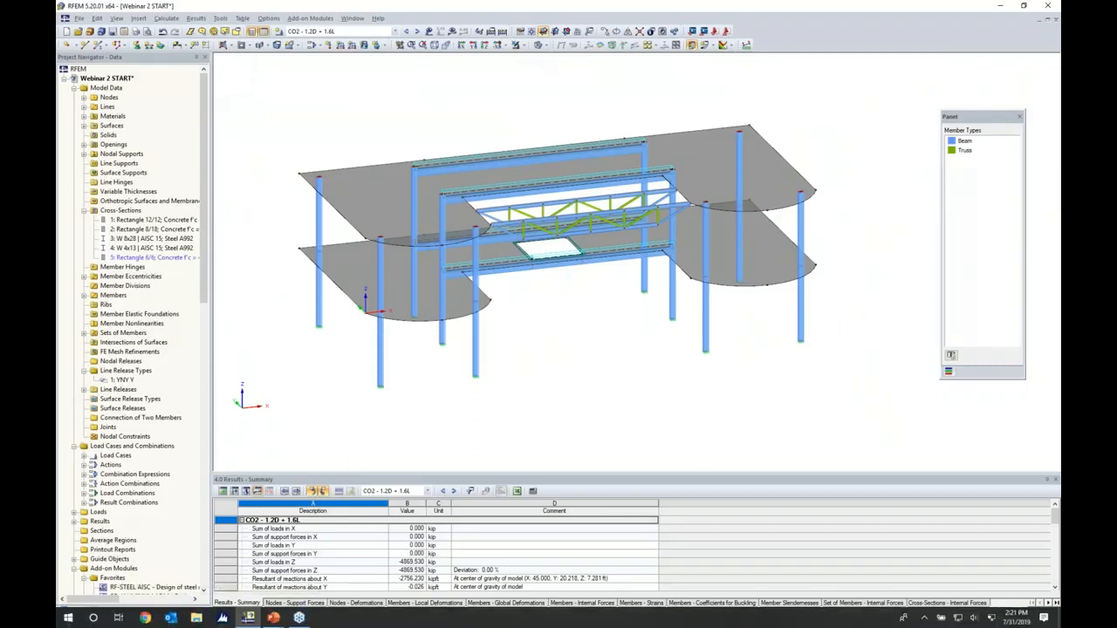
- Turn on the results, replacing the member results with the surface basic internal force my and its colour scale
{"action": "left_click", "coordinate": [453, 32]}
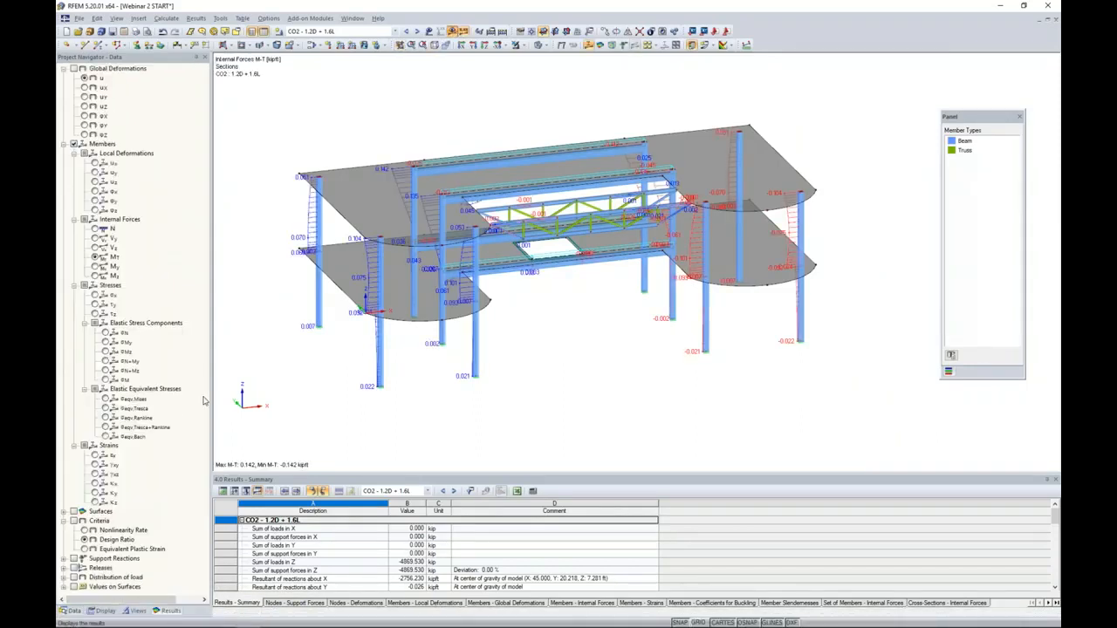
{"action": "left_click", "coordinate": [73, 145]}
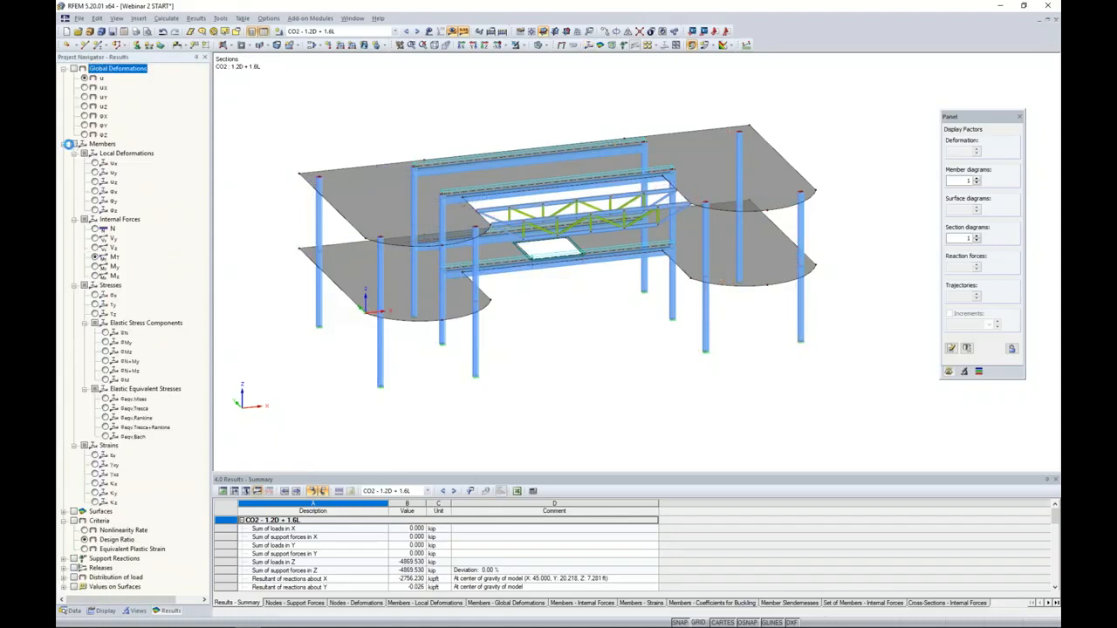
{"action": "left_click", "coordinate": [64, 144]}
{"action": "left_click", "coordinate": [63, 154]}
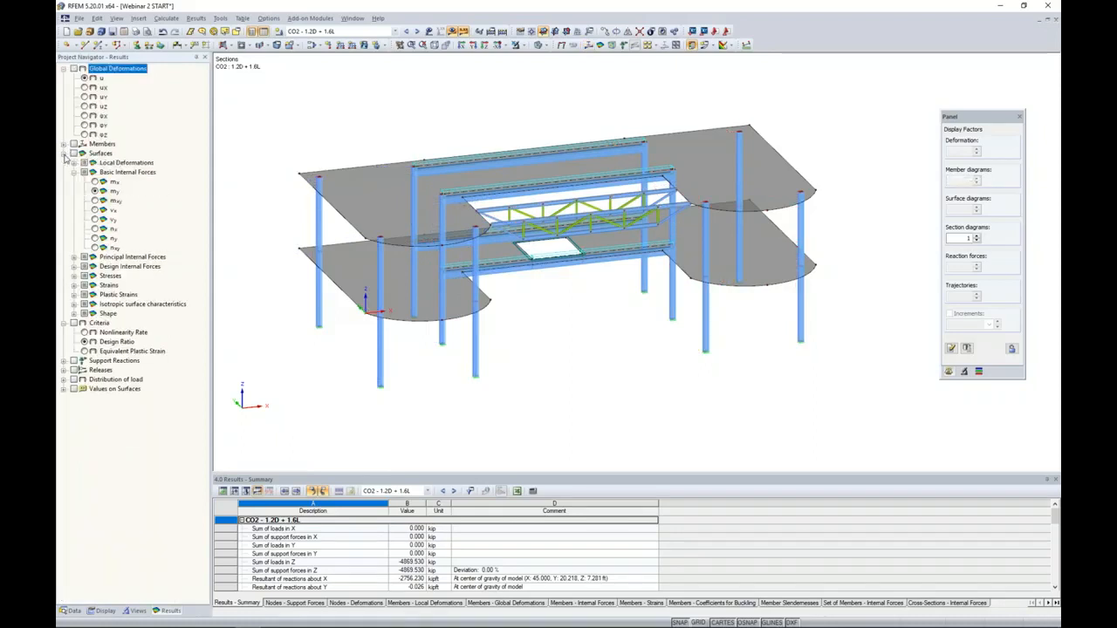
{"action": "left_click", "coordinate": [73, 153]}
{"action": "middle_click_drag", "start_coordinate": [355, 131], "coordinate": [374, 135]}
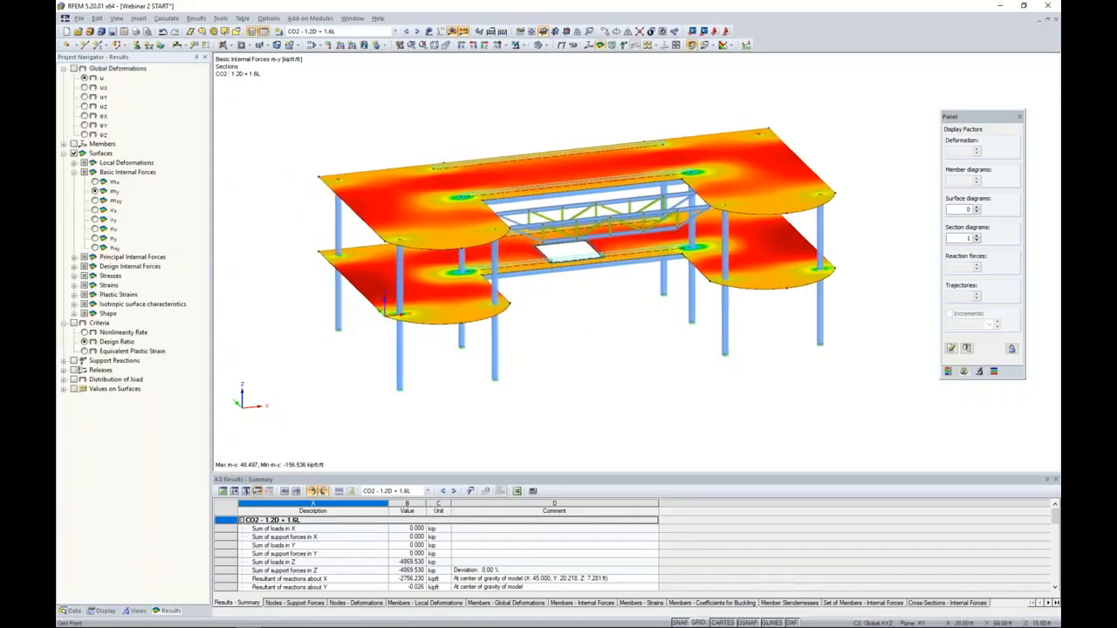
{"action": "scroll", "coordinate": [389, 140], "scroll_direction": "up", "scroll_amount": 4}
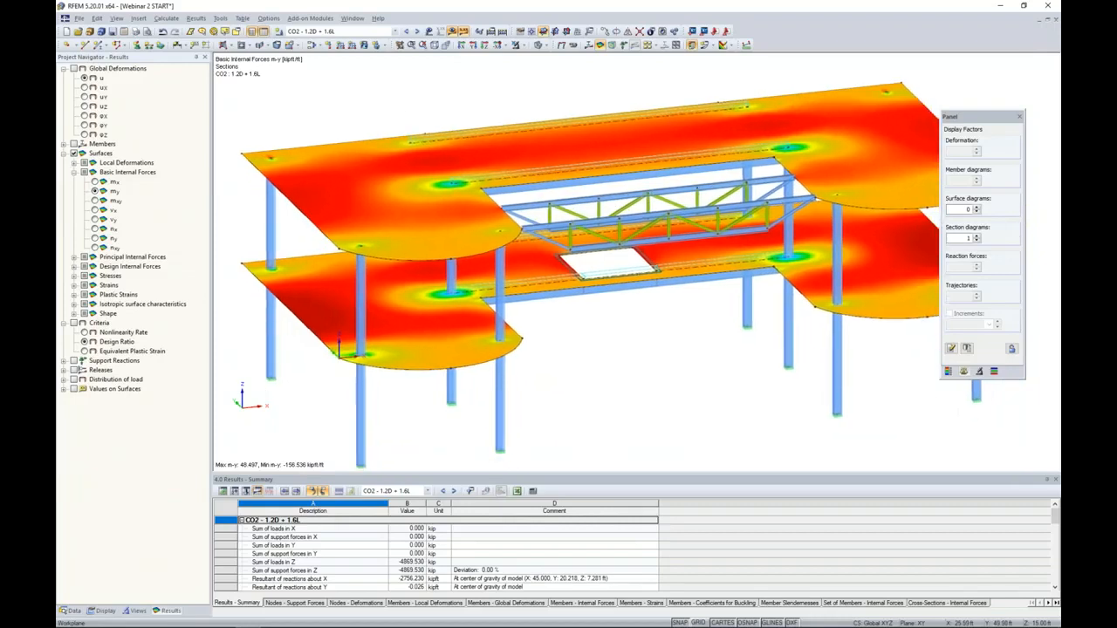
{"action": "left_click", "coordinate": [948, 370]}
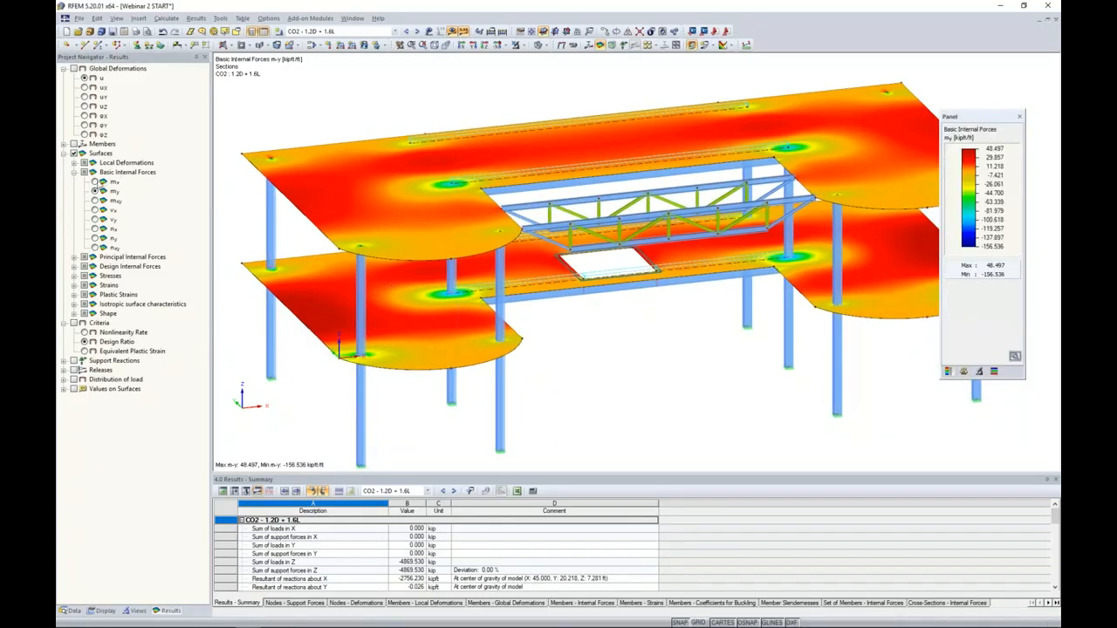
- Review the slabs' basic internal forces mx, my, vx and vy, returning to the mx display
{"action": "left_click", "coordinate": [94, 181]}
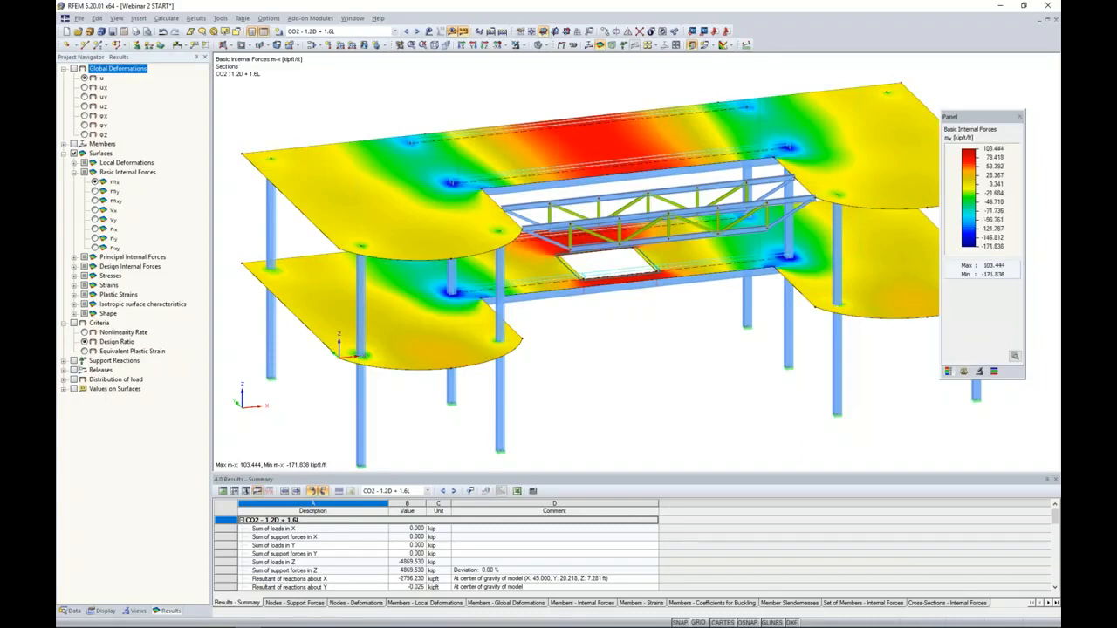
{"action": "left_click", "coordinate": [94, 191]}
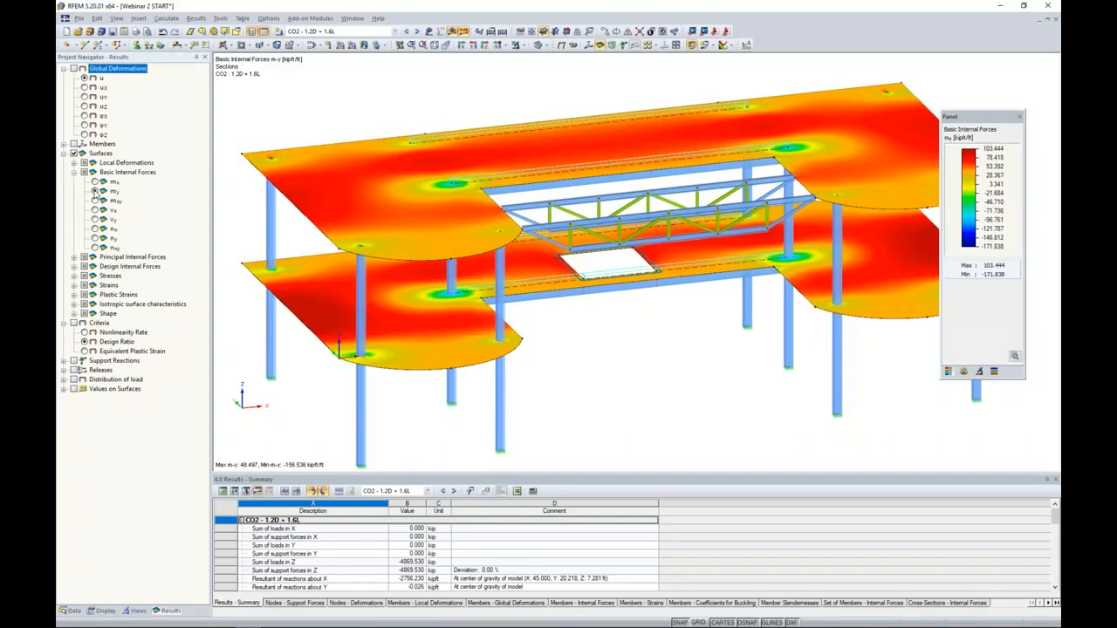
{"action": "left_click", "coordinate": [96, 211]}
{"action": "left_click", "coordinate": [96, 220]}
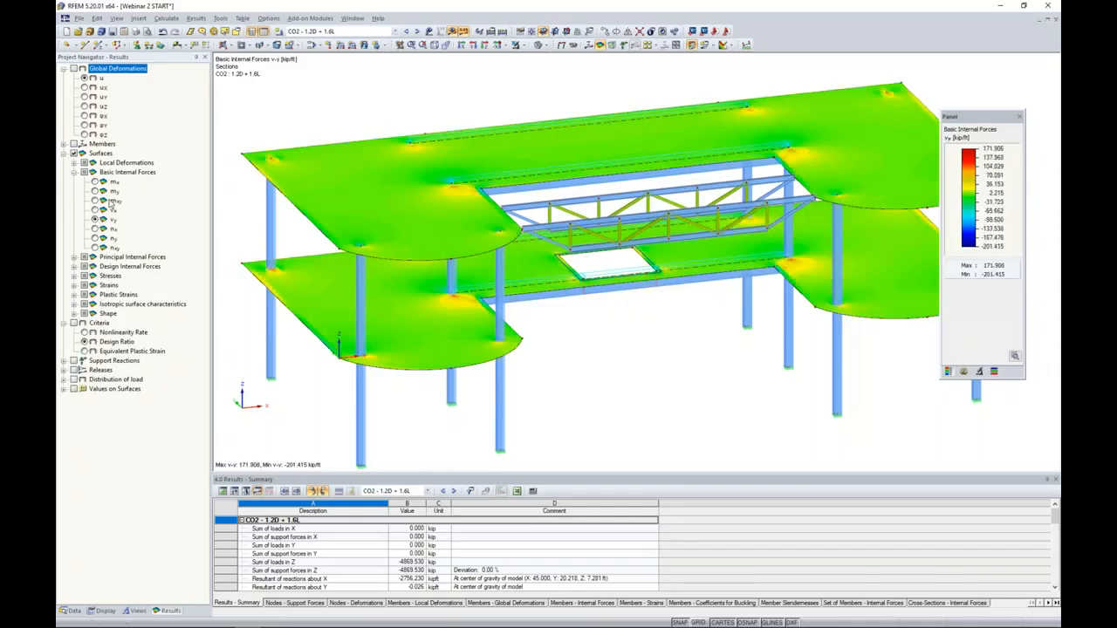
{"action": "left_click", "coordinate": [94, 181]}
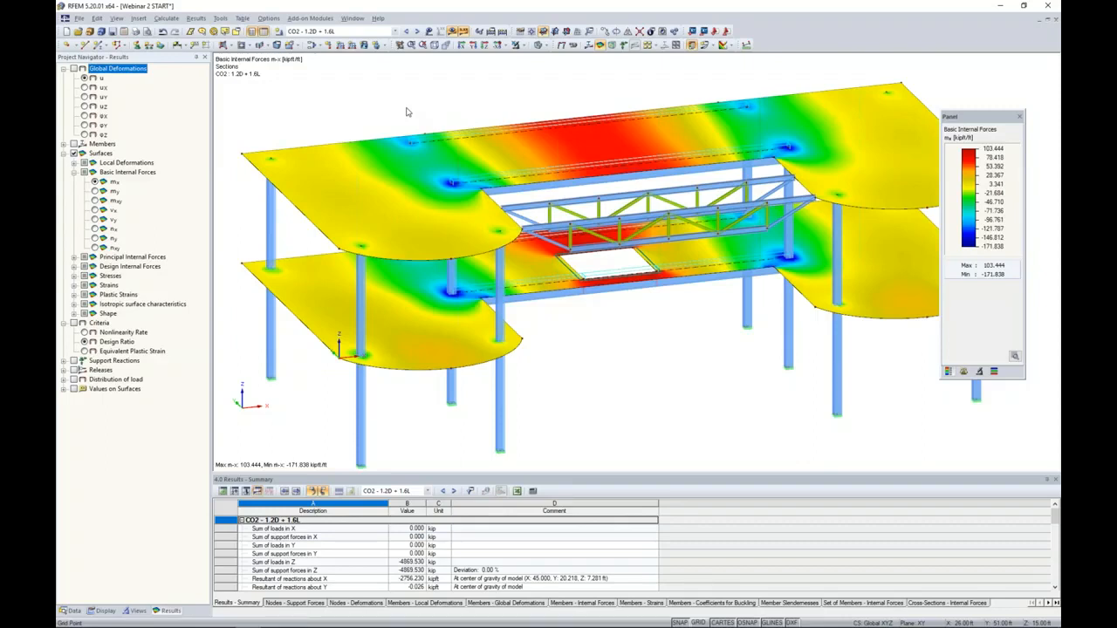
{"action": "scroll", "coordinate": [406, 112], "scroll_direction": "down", "scroll_amount": 3}
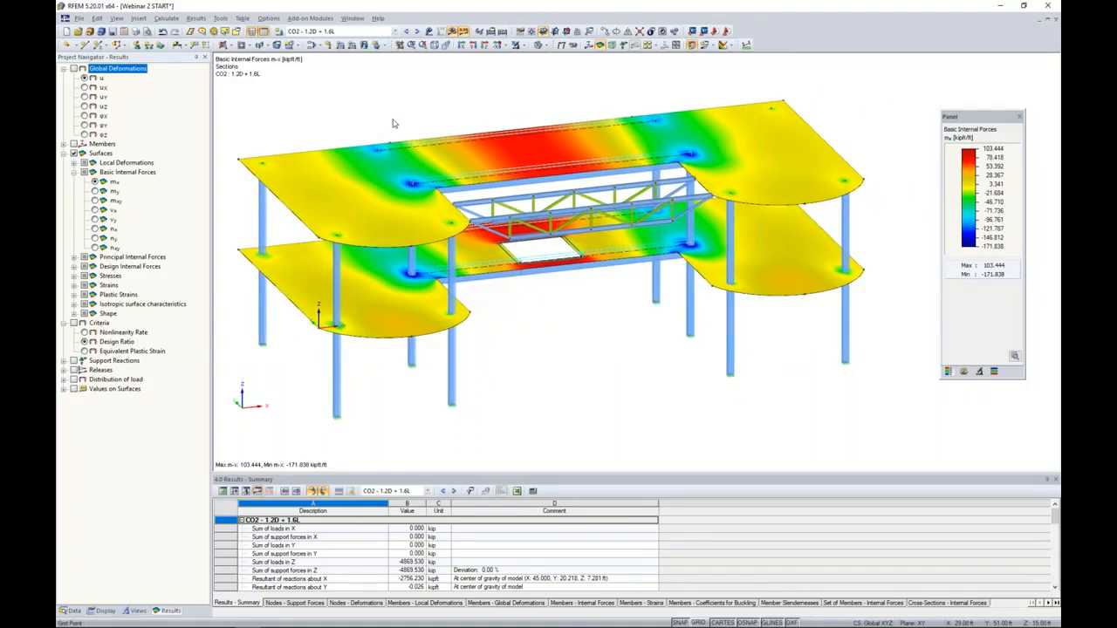
- Turn off the results display and show the work plane grid across the upper slab
{"action": "left_click", "coordinate": [453, 31]}
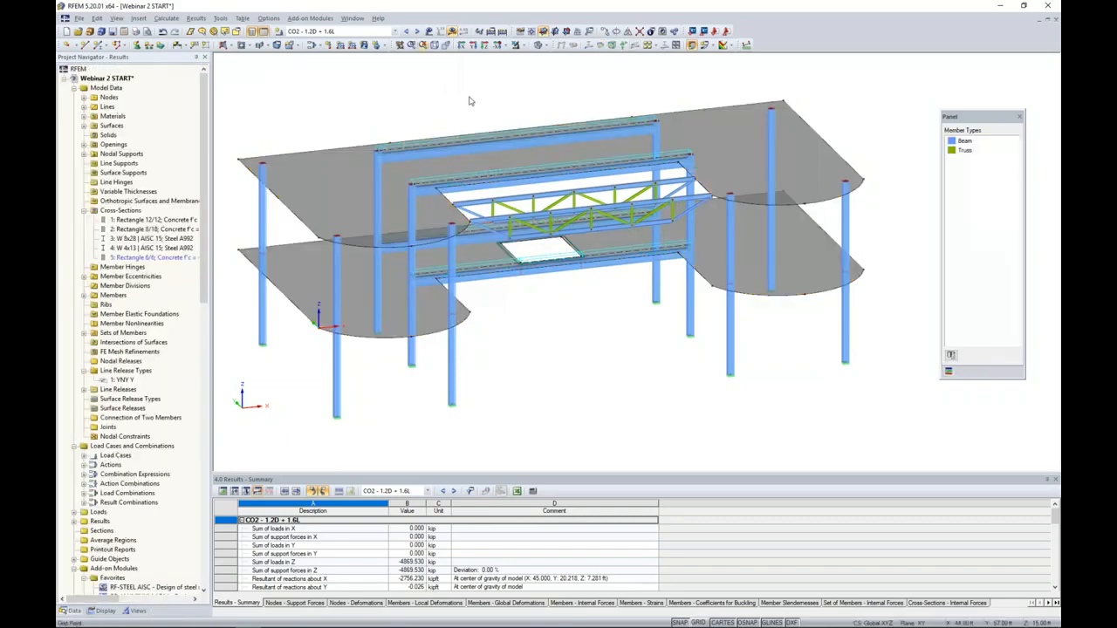
{"action": "left_click", "coordinate": [698, 622]}
{"action": "middle_click_drag", "start_coordinate": [605, 393], "coordinate": [627, 409]}
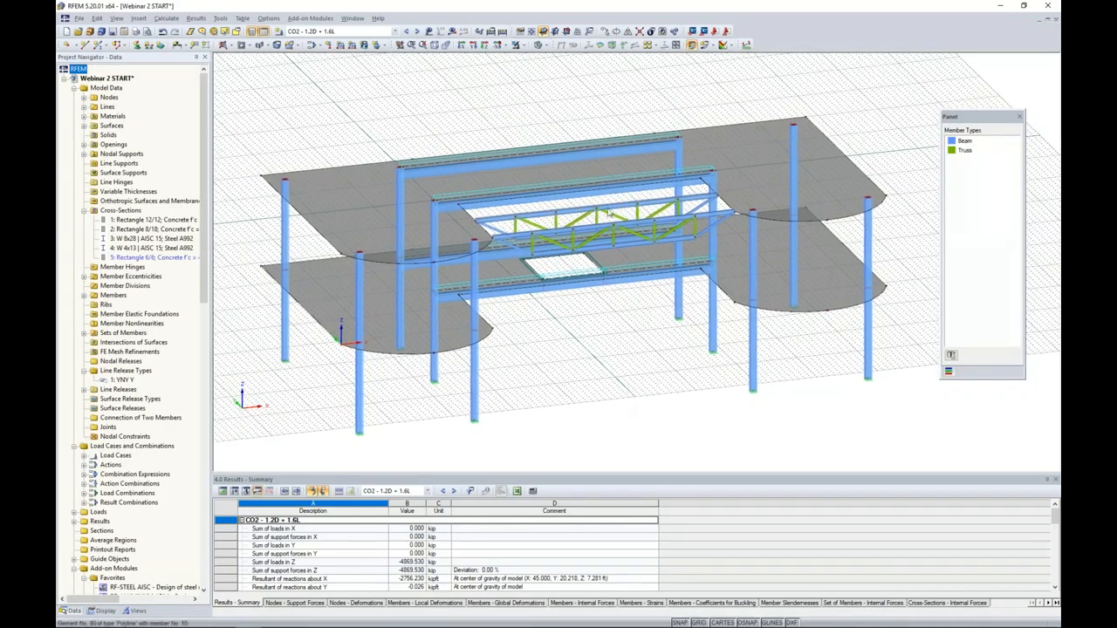
{"action": "left_click", "coordinate": [531, 33]}
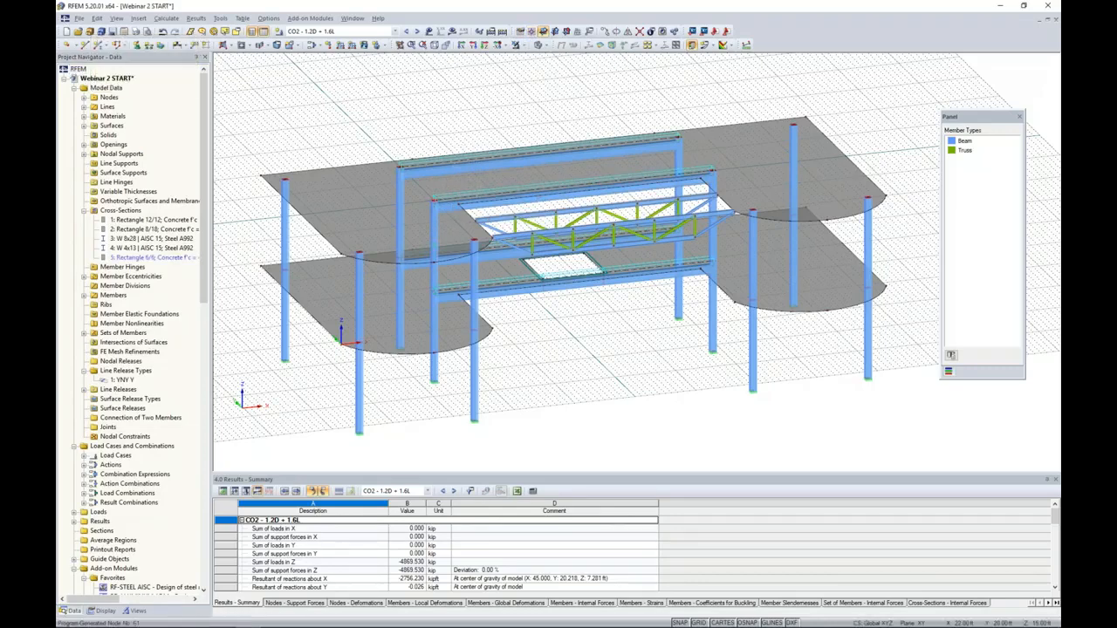
{"action": "middle_click_drag", "start_coordinate": [513, 298], "coordinate": [606, 347], "text": "ctrl"}
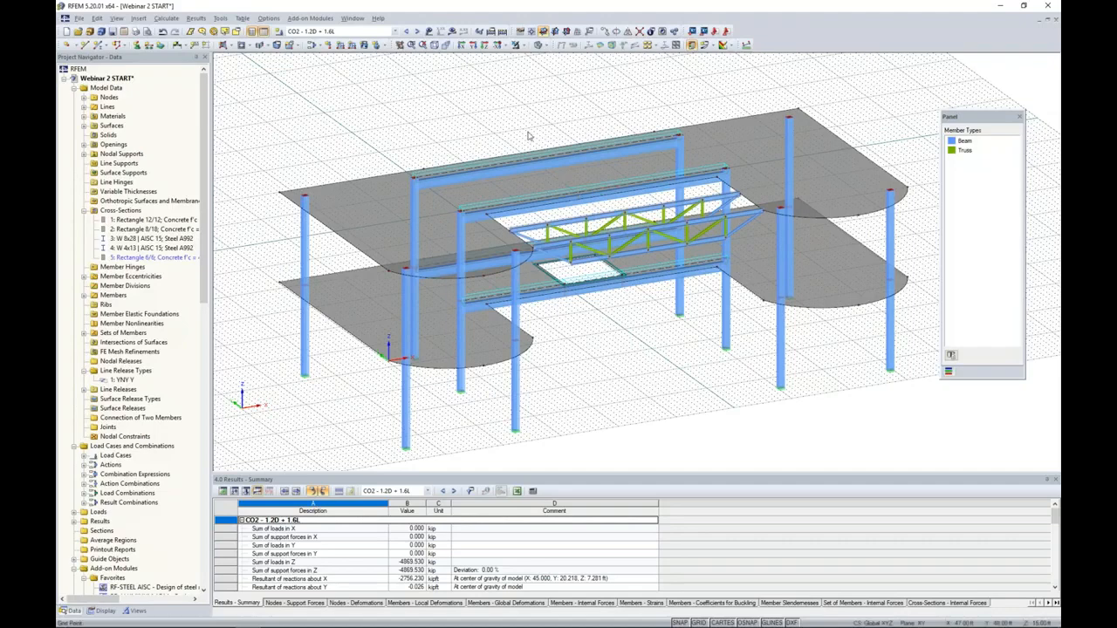
- Start a numerically defined section across the upper slab with edge points (0, 20, 15) and (90, 20, 15) ft picked on the grid
{"action": "left_click", "coordinate": [713, 47]}
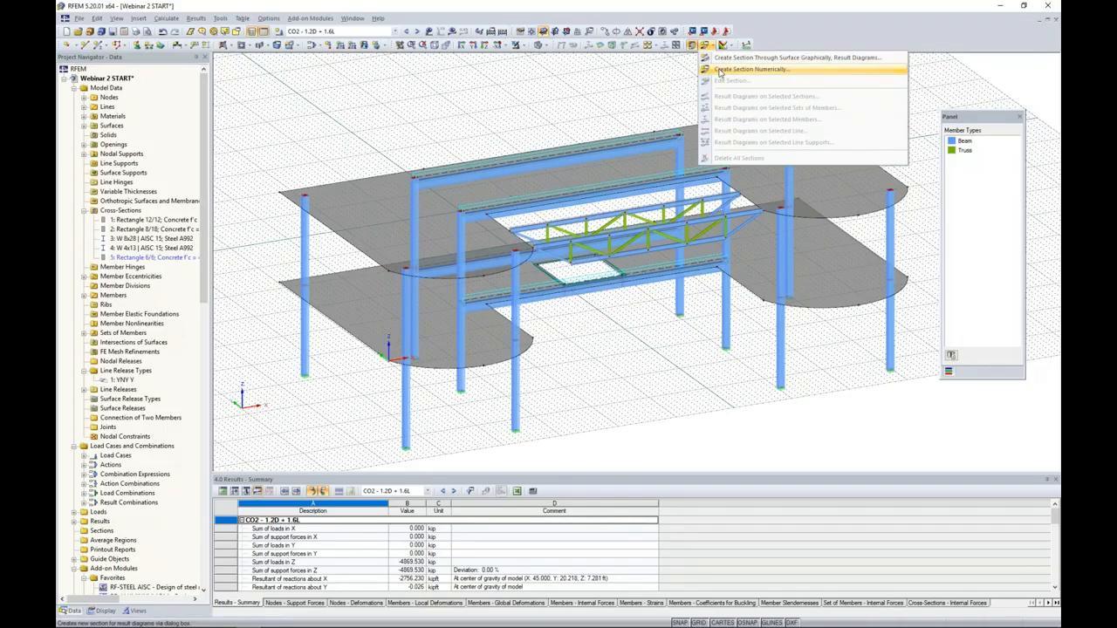
{"action": "left_click", "coordinate": [719, 69]}
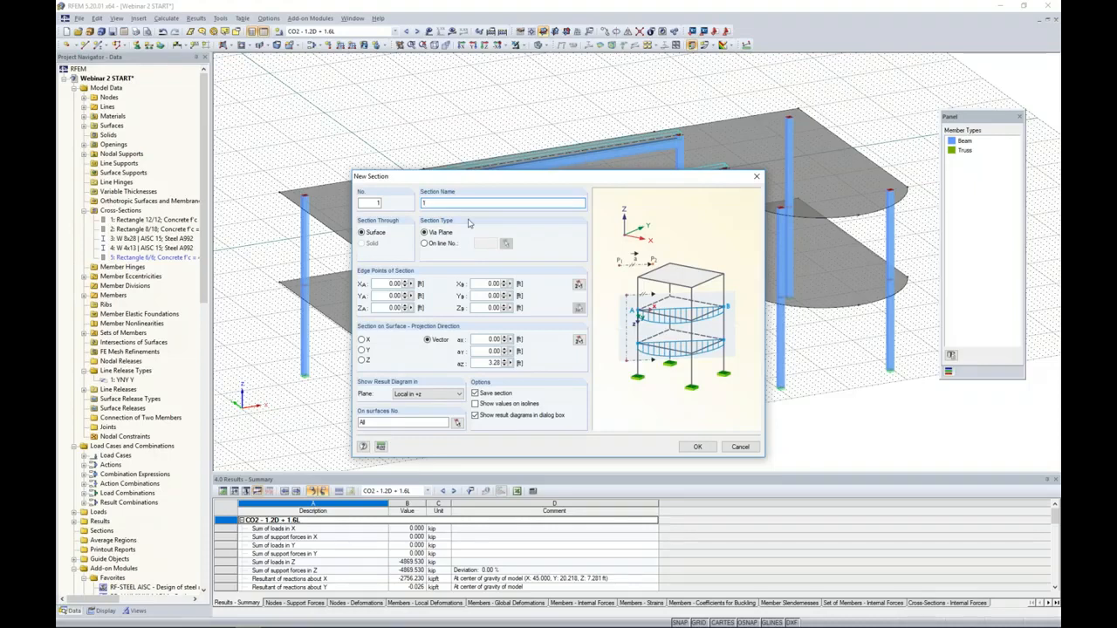
{"action": "left_click", "coordinate": [579, 286]}
{"action": "left_click", "coordinate": [333, 232]}
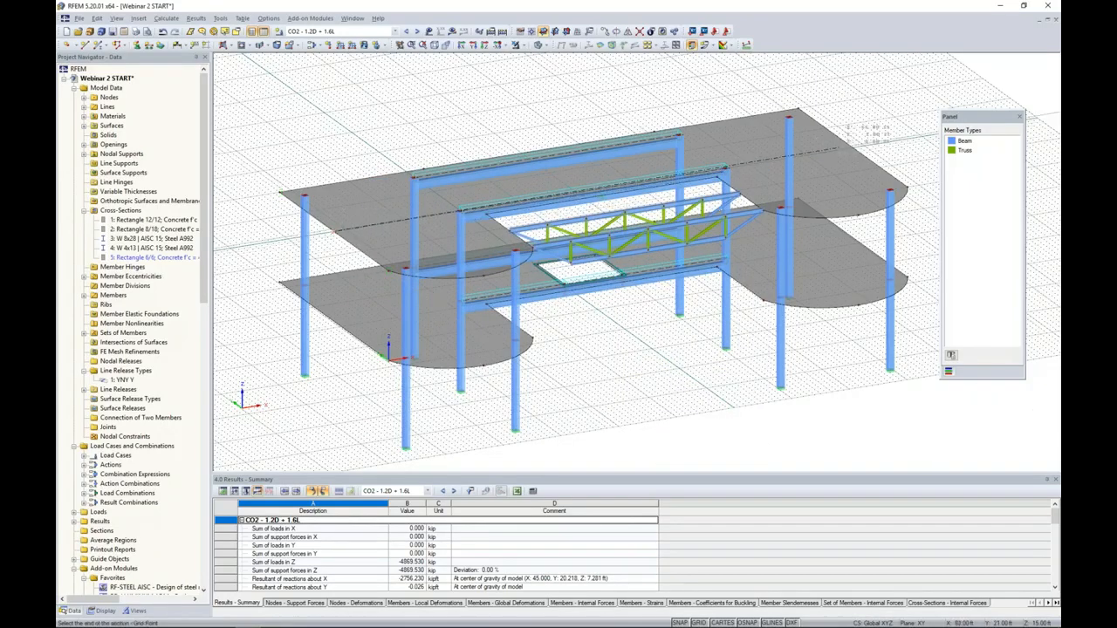
{"action": "left_click", "coordinate": [853, 148]}
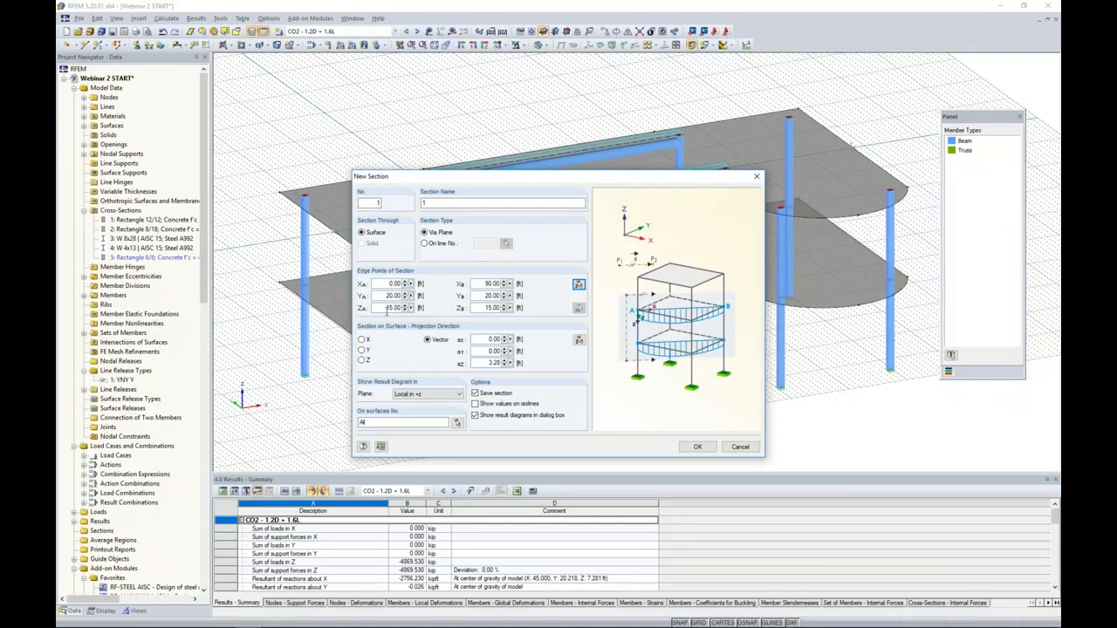
- Set the section's projection direction to Z and result diagram plane to Global in +Z, restrict it to surface 5, and create it
{"action": "left_click", "coordinate": [362, 361]}
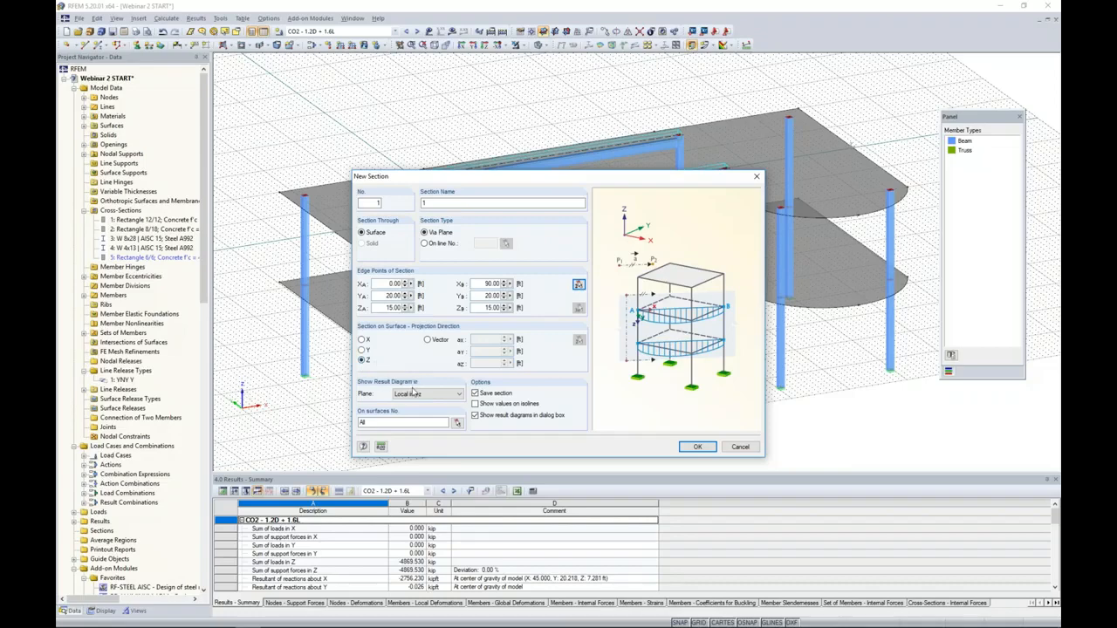
{"action": "left_click", "coordinate": [413, 393]}
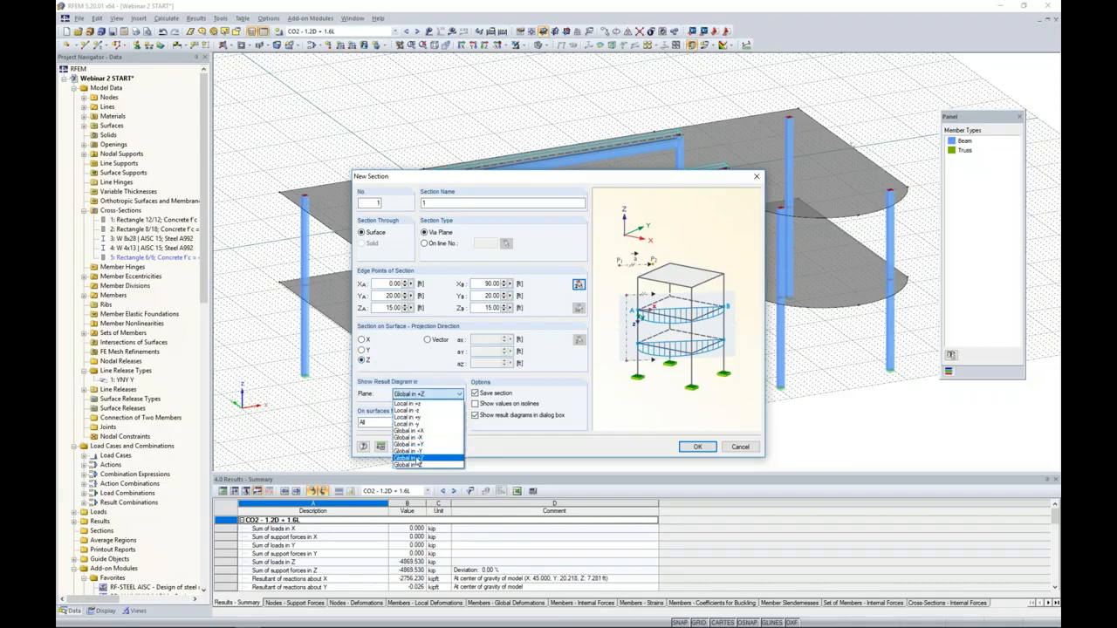
{"action": "left_click", "coordinate": [420, 459]}
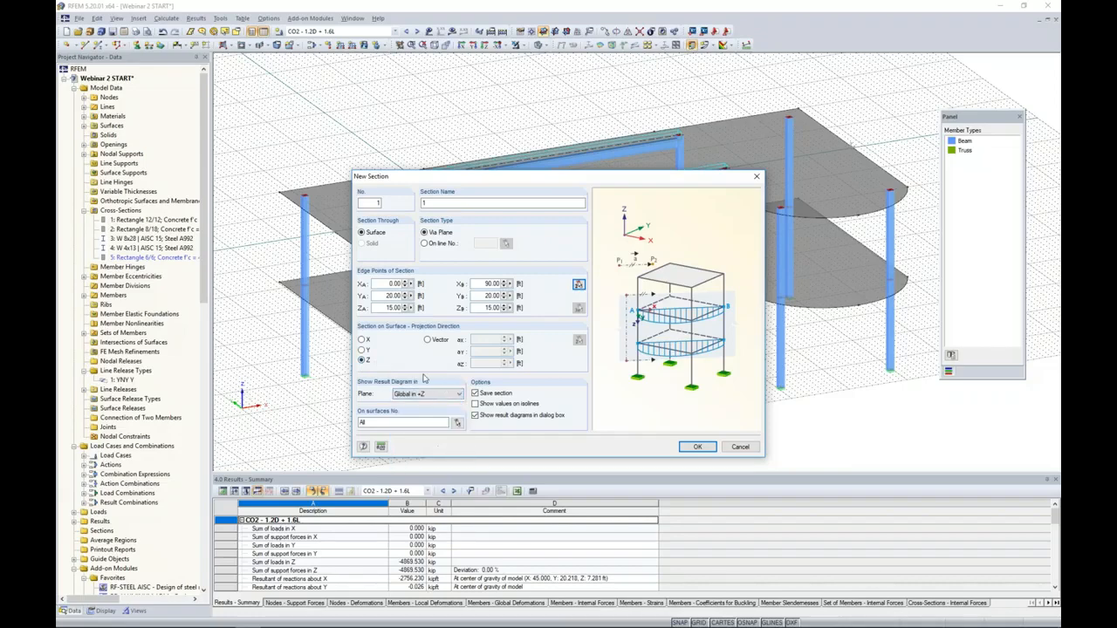
{"action": "left_click", "coordinate": [456, 422]}
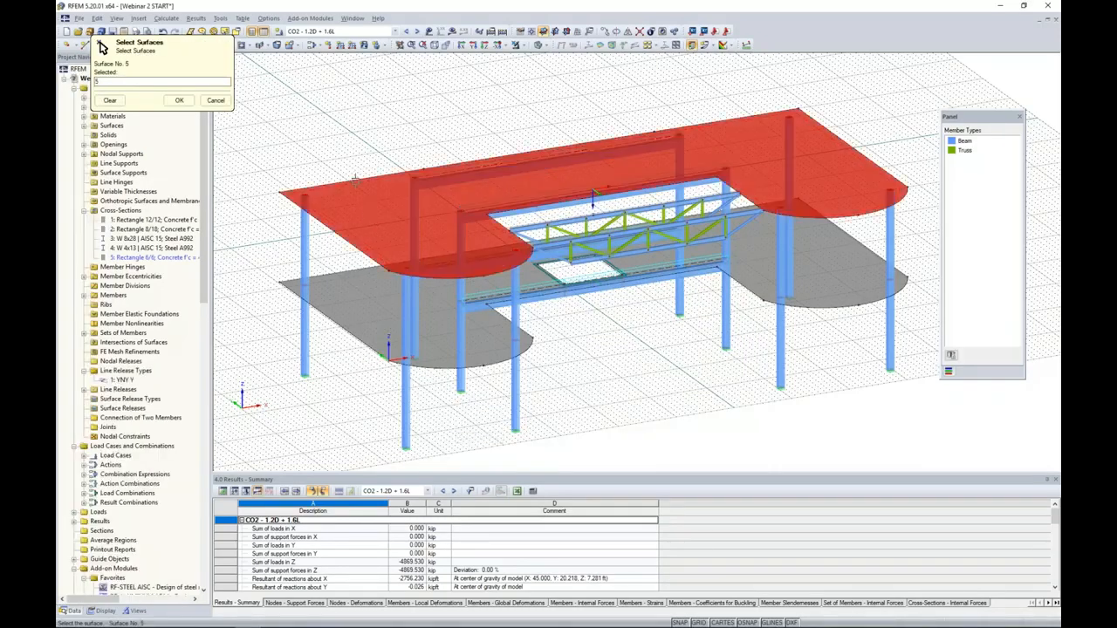
{"action": "left_click", "coordinate": [179, 99]}
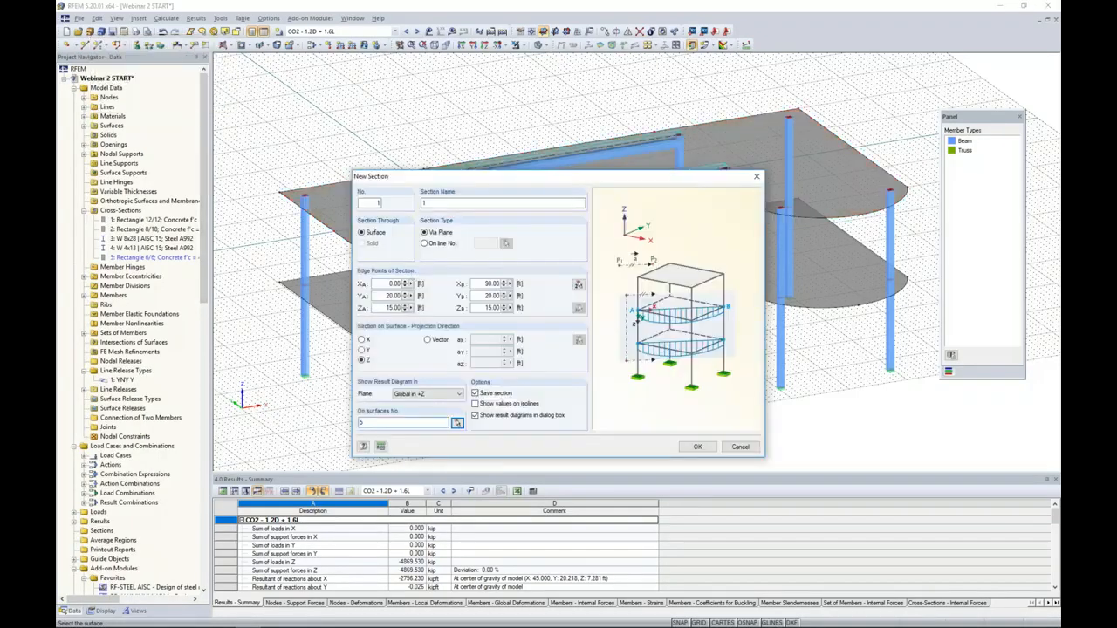
{"action": "left_click", "coordinate": [697, 446]}
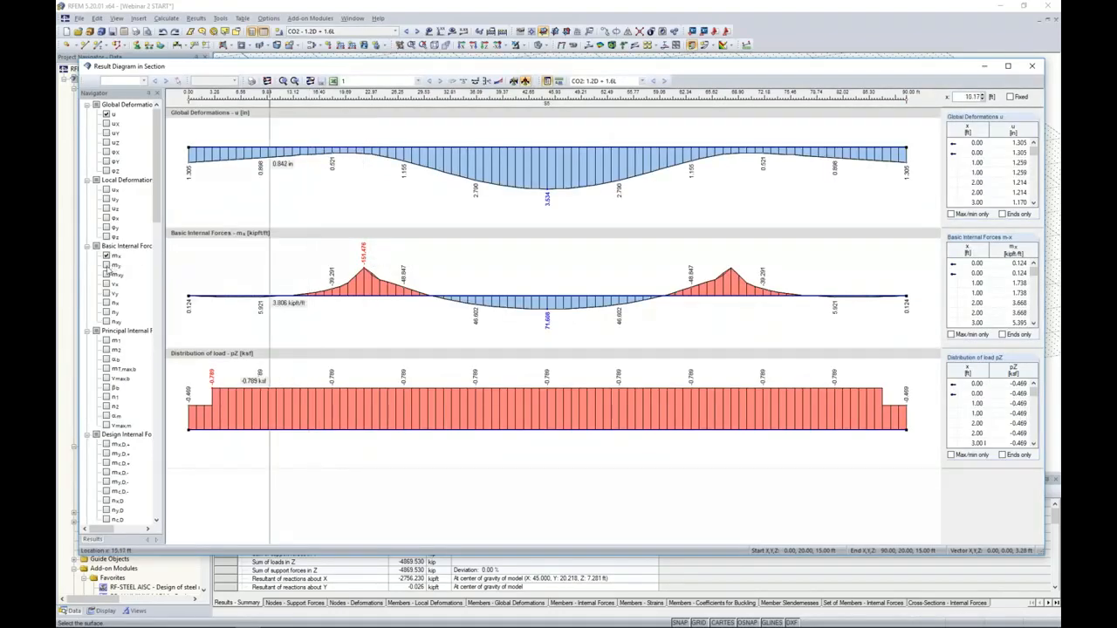
- Clear the default result diagrams, review only mx and my along the section, and close the diagram window
{"action": "left_click", "coordinate": [267, 81]}
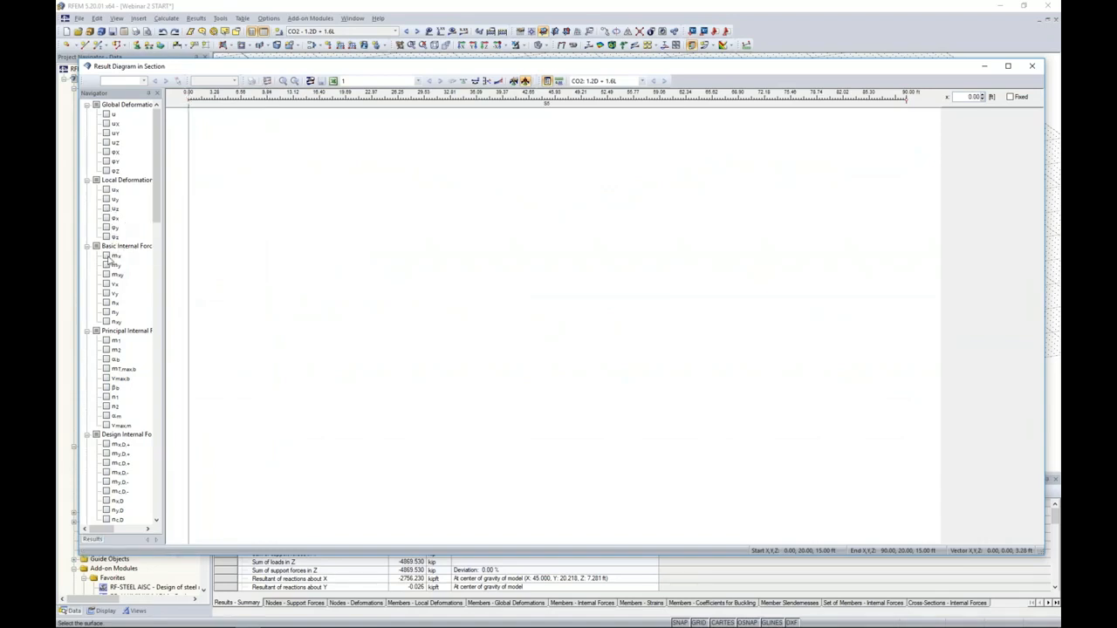
{"action": "left_click", "coordinate": [107, 255]}
{"action": "left_click", "coordinate": [106, 265]}
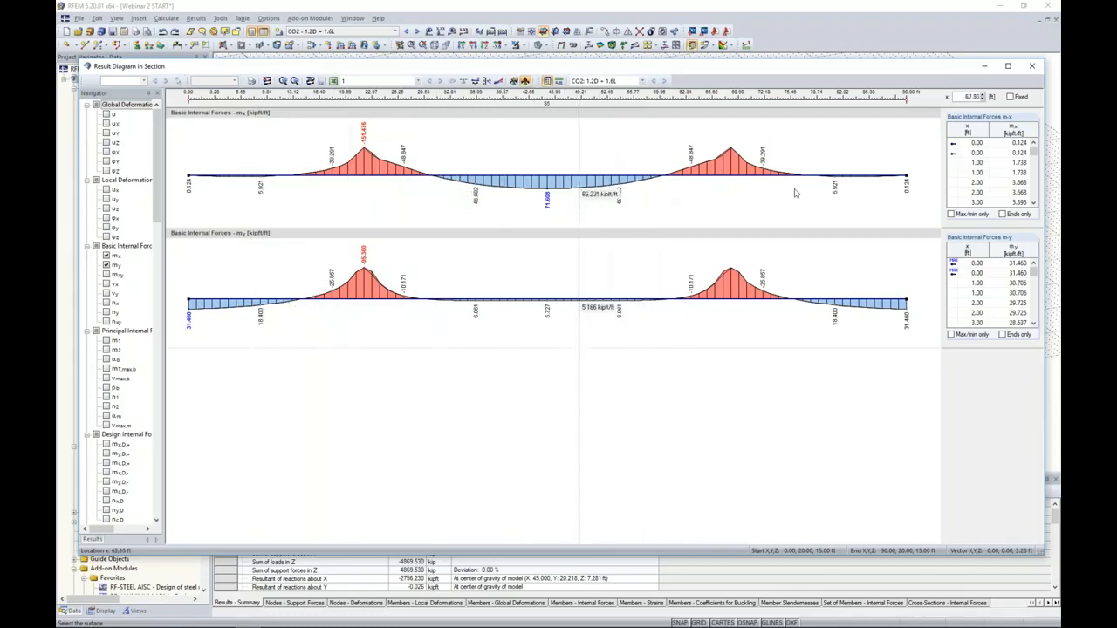
{"action": "left_click", "coordinate": [1034, 67]}
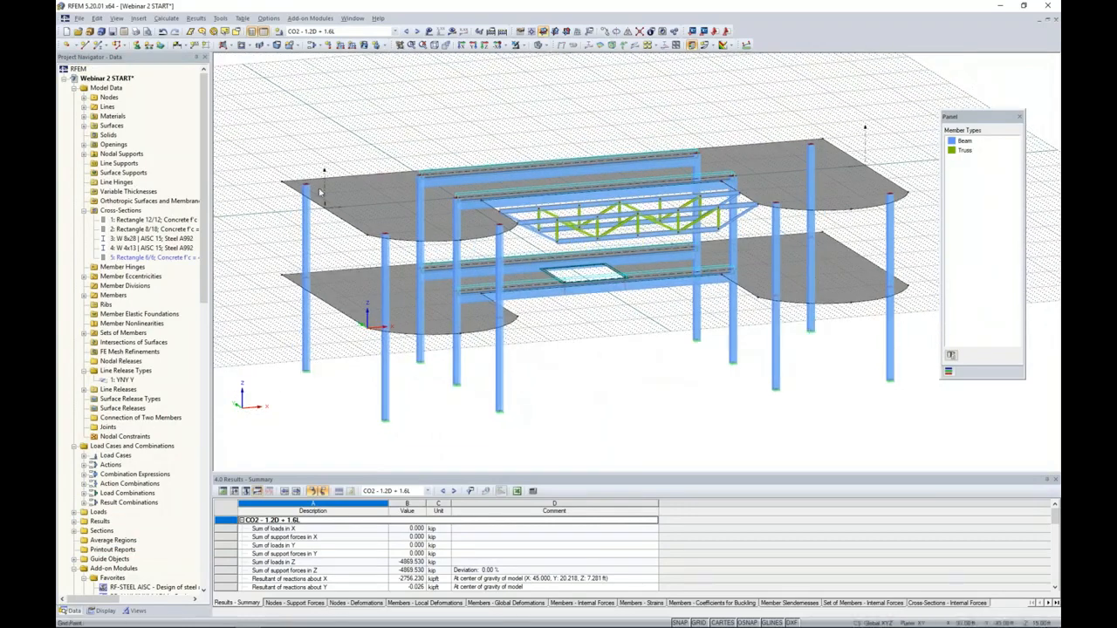
- Display the section's mx diagram on the model with the grid hidden and the surface isobands switched off
{"action": "left_click", "coordinate": [452, 32]}
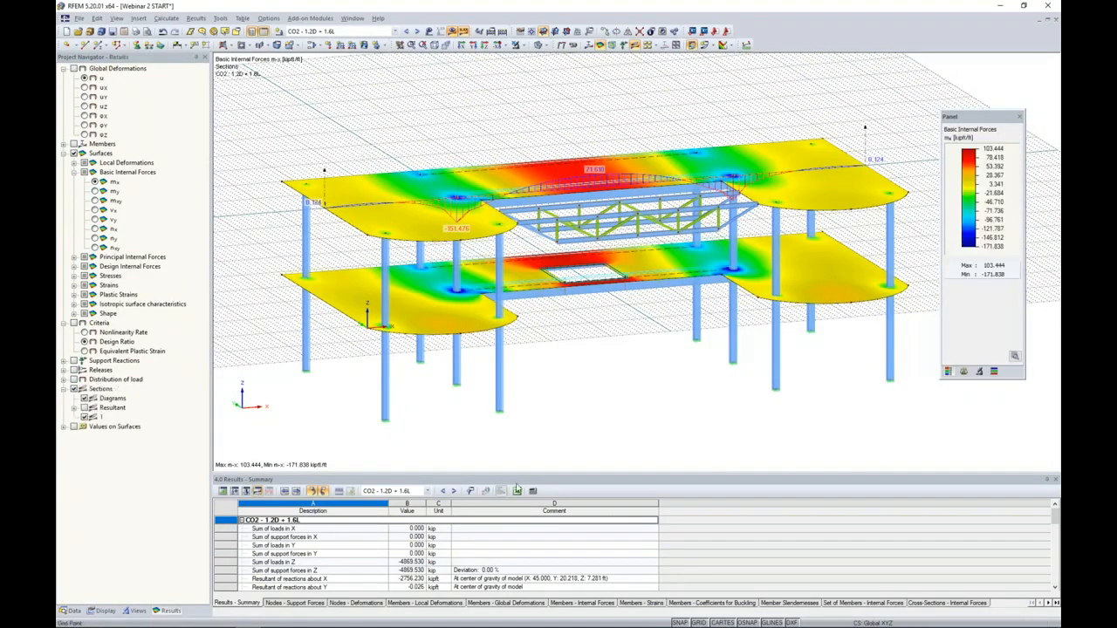
{"action": "left_click", "coordinate": [698, 622]}
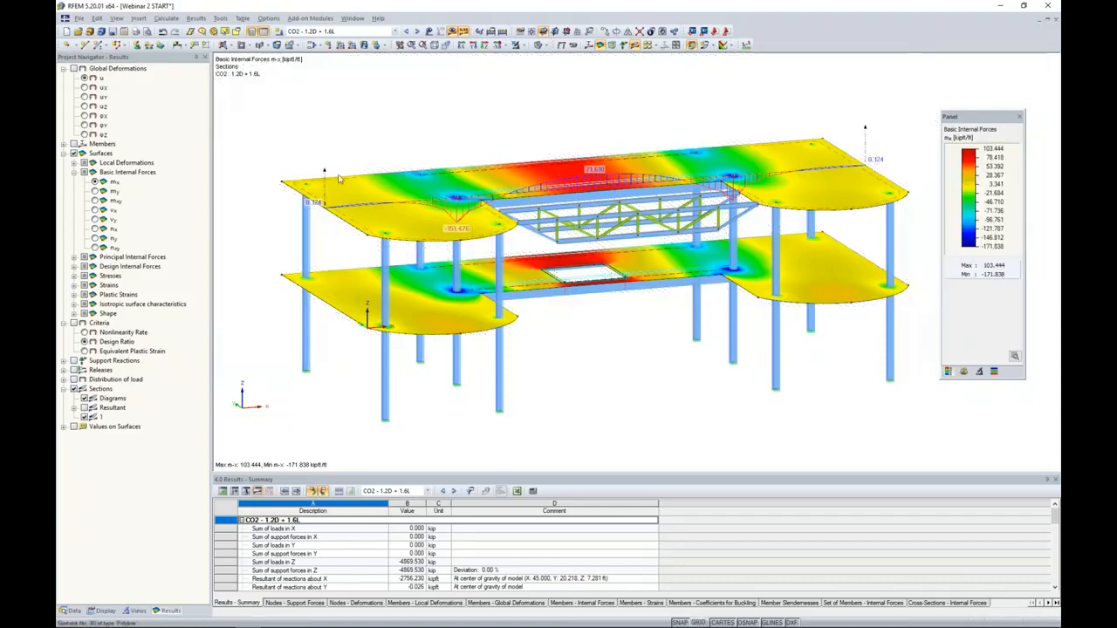
{"action": "middle_click_drag", "start_coordinate": [492, 123], "coordinate": [493, 134]}
{"action": "scroll", "coordinate": [493, 134], "scroll_direction": "up", "scroll_amount": 3}
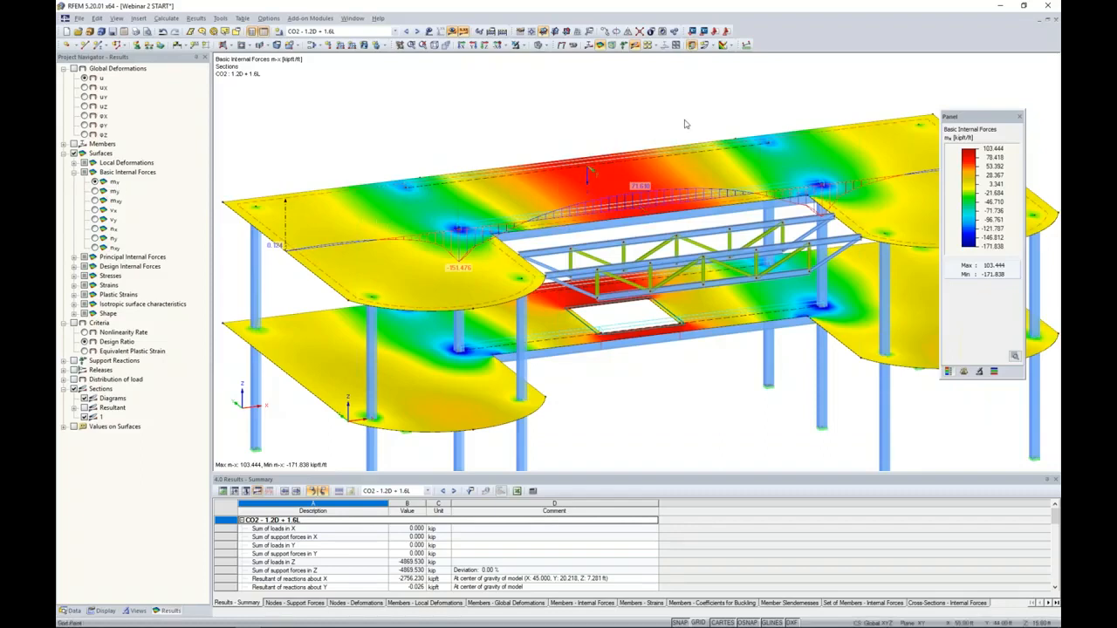
{"action": "left_click", "coordinate": [731, 46]}
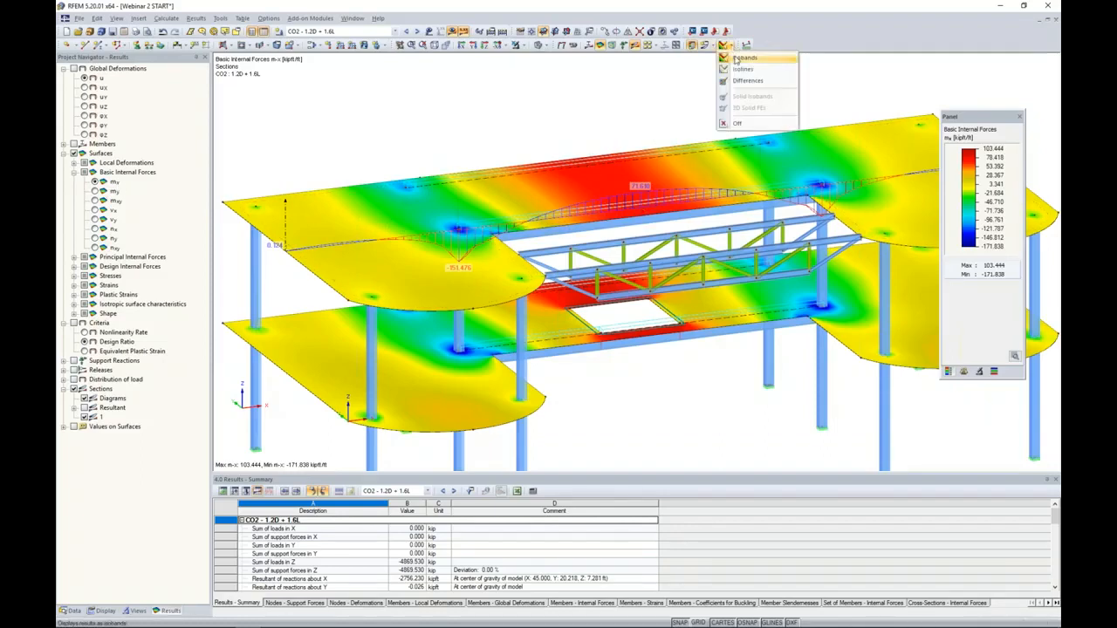
{"action": "left_click", "coordinate": [744, 125]}
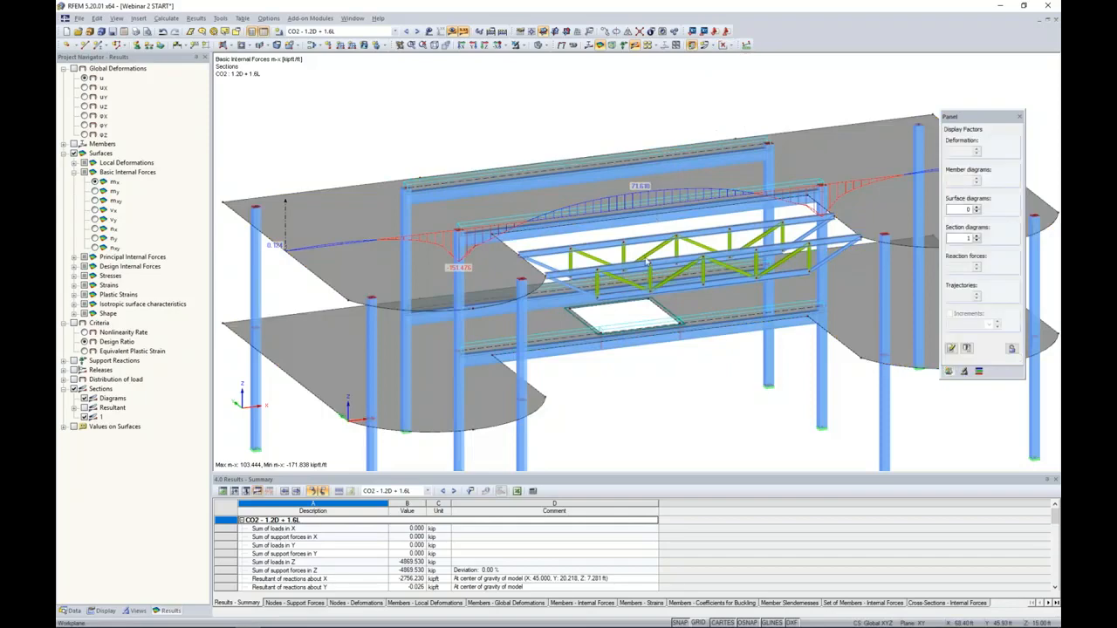
- Copy the section once with a 17 ft Y displacement, picking the vector between the front and rear beam nodes on the upper slab
{"action": "middle_click_drag", "start_coordinate": [646, 393], "coordinate": [609, 352], "text": "ctrl"}
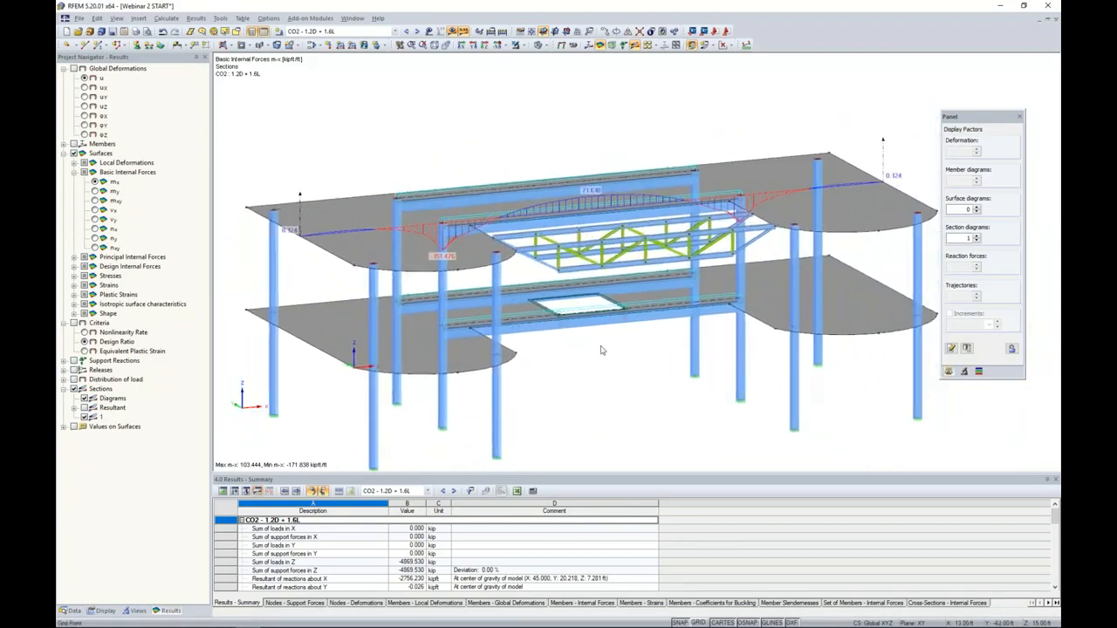
{"action": "mouse_move", "coordinate": [388, 148]}
{"action": "middle_mouse_down", "text": "ctrl"}
{"action": "mouse_move", "coordinate": [374, 167]}
{"action": "mouse_move", "coordinate": [381, 152]}
{"action": "middle_mouse_up", "text": "ctrl"}
{"action": "middle_click_drag", "start_coordinate": [296, 173], "coordinate": [299, 190], "text": "ctrl"}
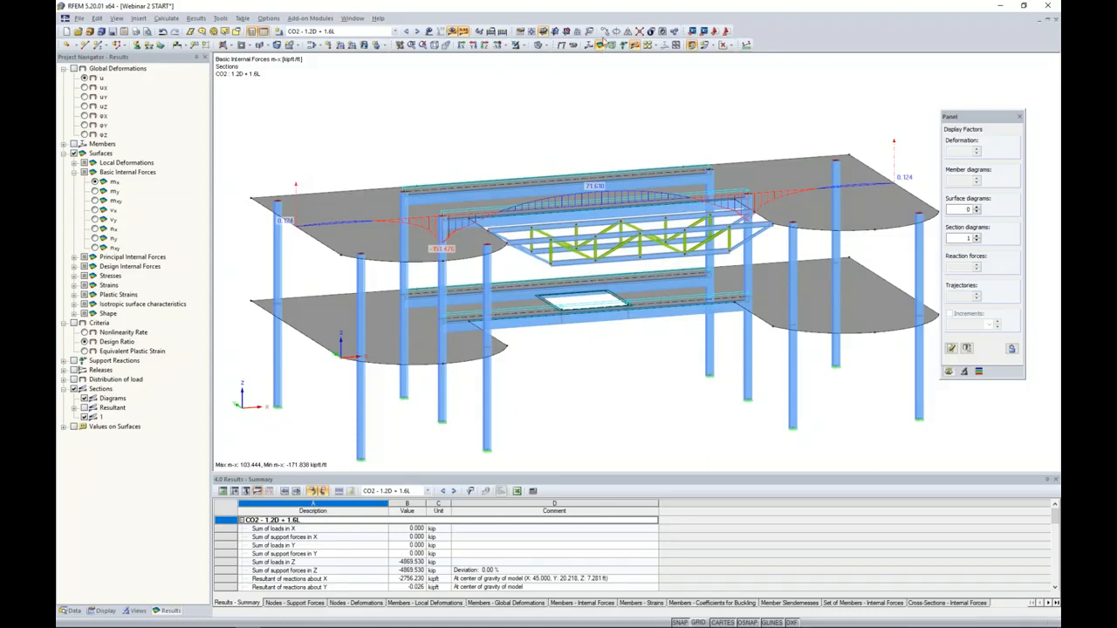
{"action": "left_click", "coordinate": [601, 45]}
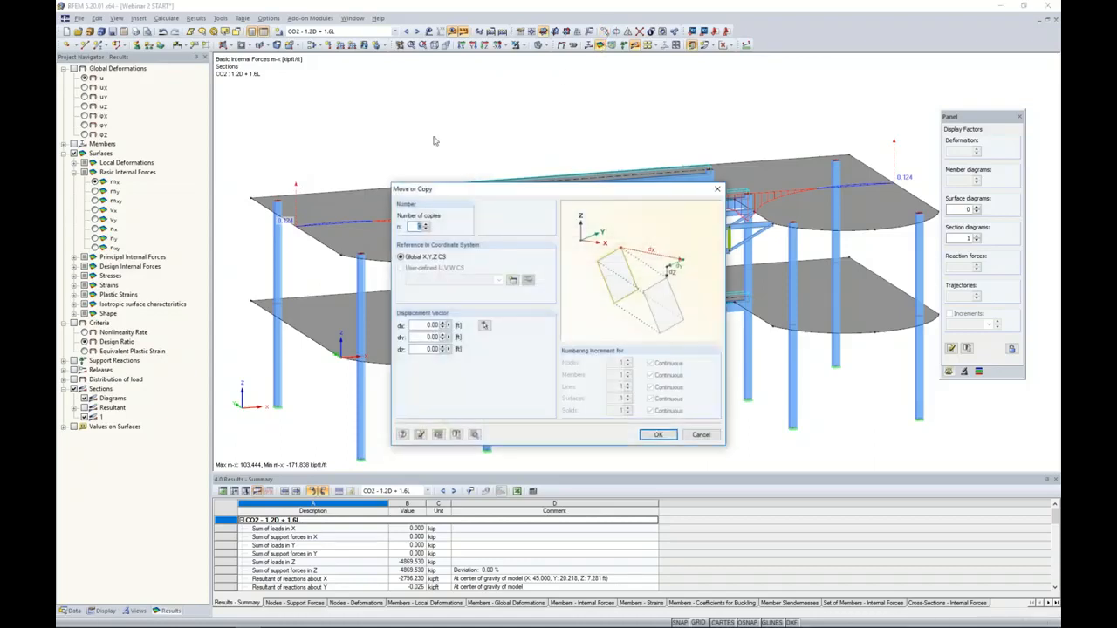
{"action": "left_click", "coordinate": [427, 225]}
{"action": "left_click", "coordinate": [486, 326]}
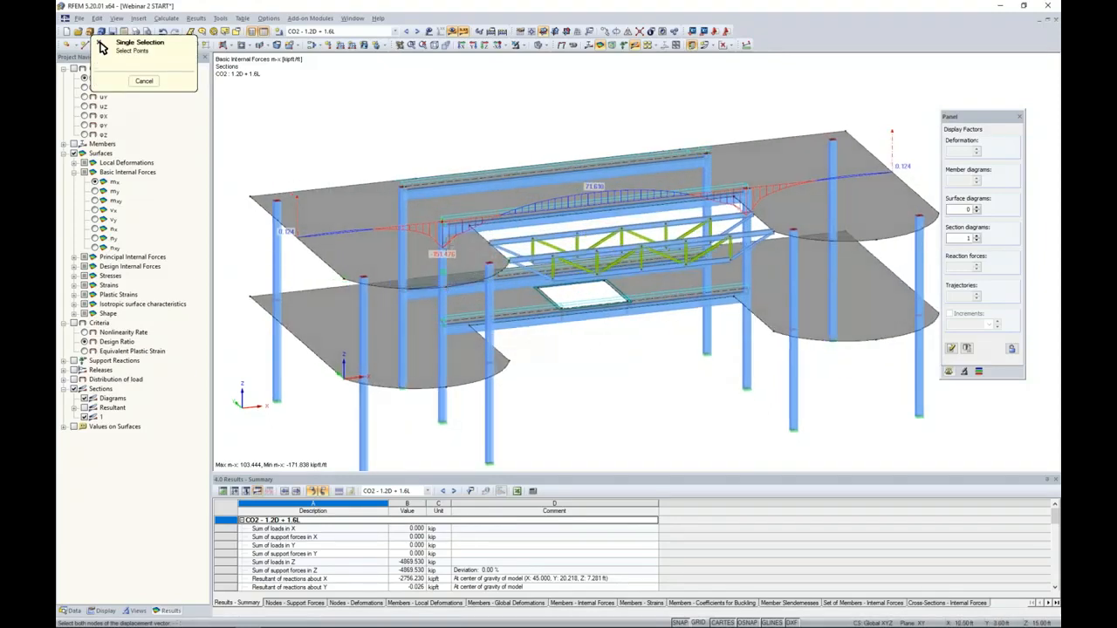
{"action": "left_click", "coordinate": [443, 221]}
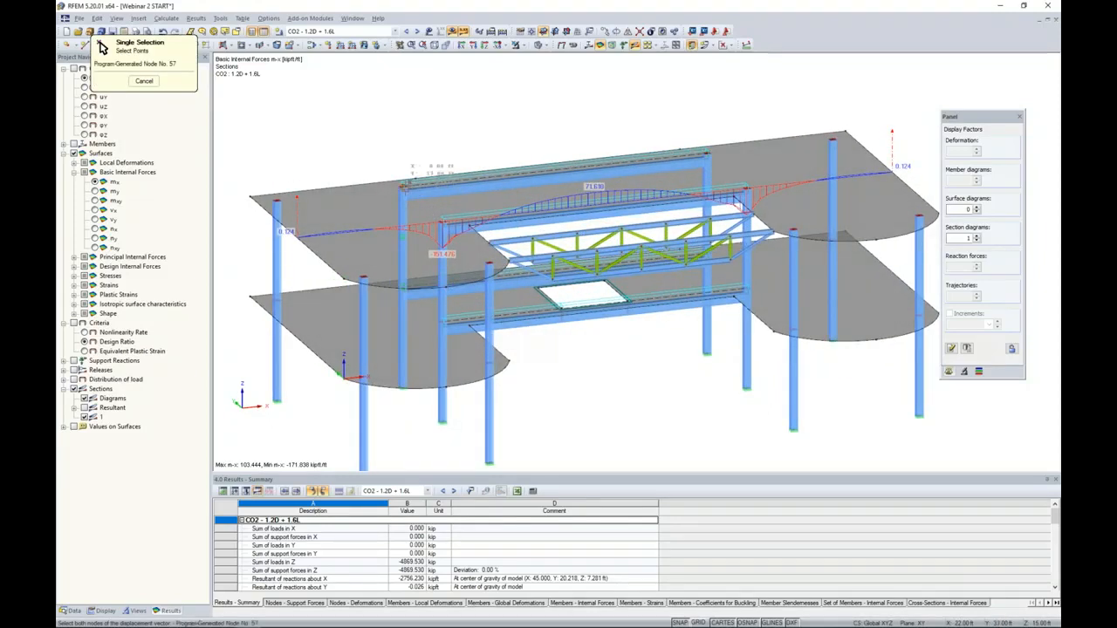
{"action": "left_click", "coordinate": [404, 187]}
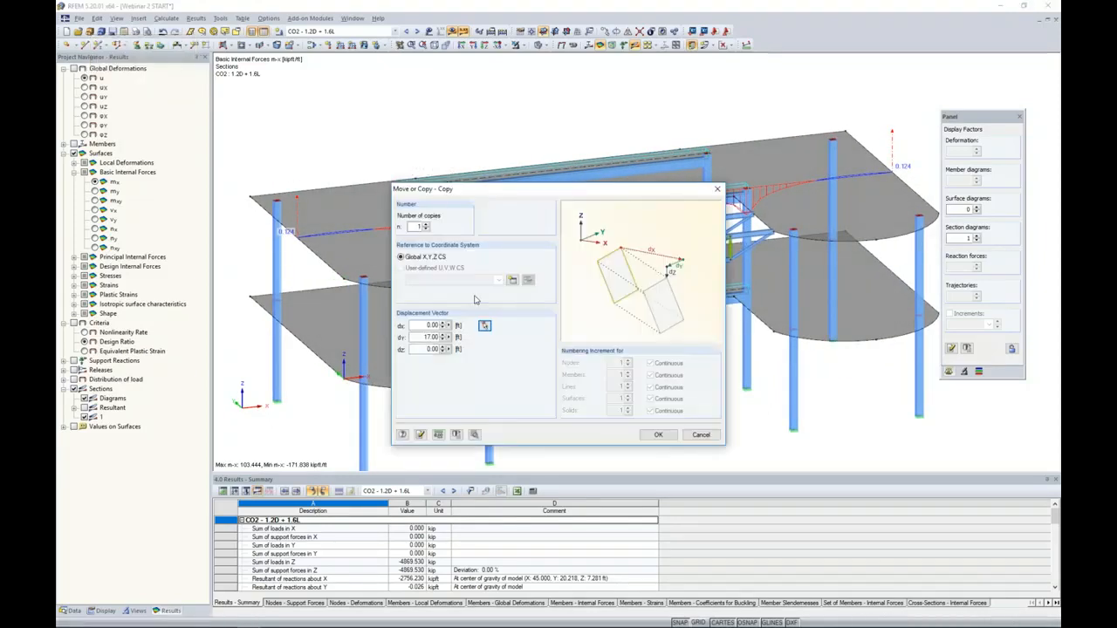
{"action": "left_click", "coordinate": [658, 435]}
- Compare the two section diagrams by hiding and reshowing the first section, and turn the surface isobands back on
{"action": "mouse_move", "coordinate": [626, 393]}
{"action": "middle_mouse_down"}
{"action": "mouse_move", "coordinate": [686, 375]}
{"action": "mouse_move", "coordinate": [611, 381]}
{"action": "middle_mouse_up"}
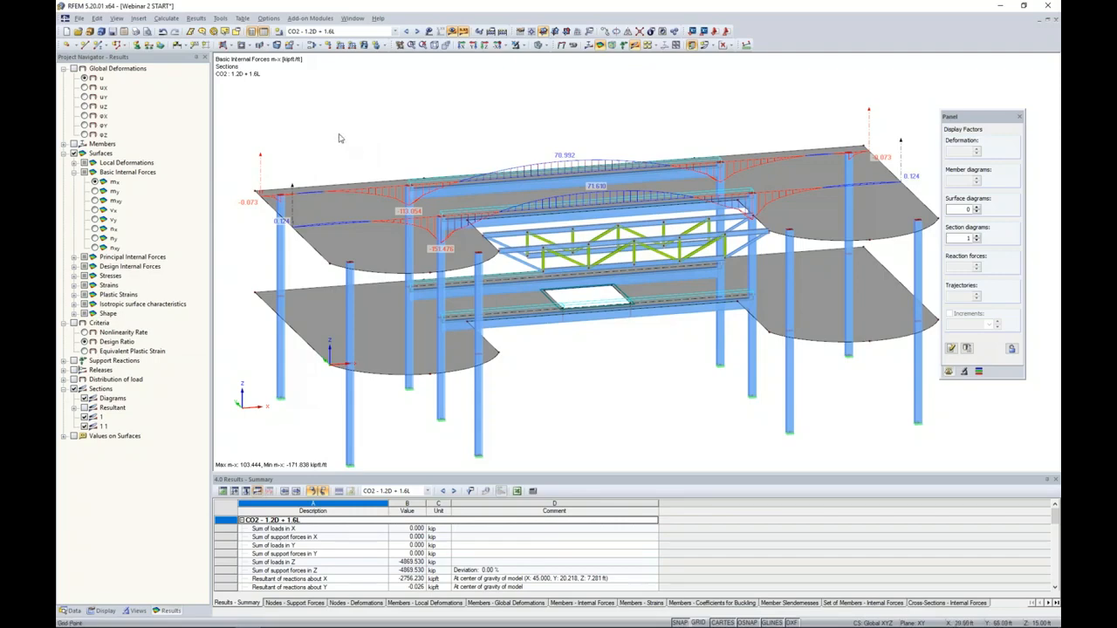
{"action": "left_click", "coordinate": [84, 417]}
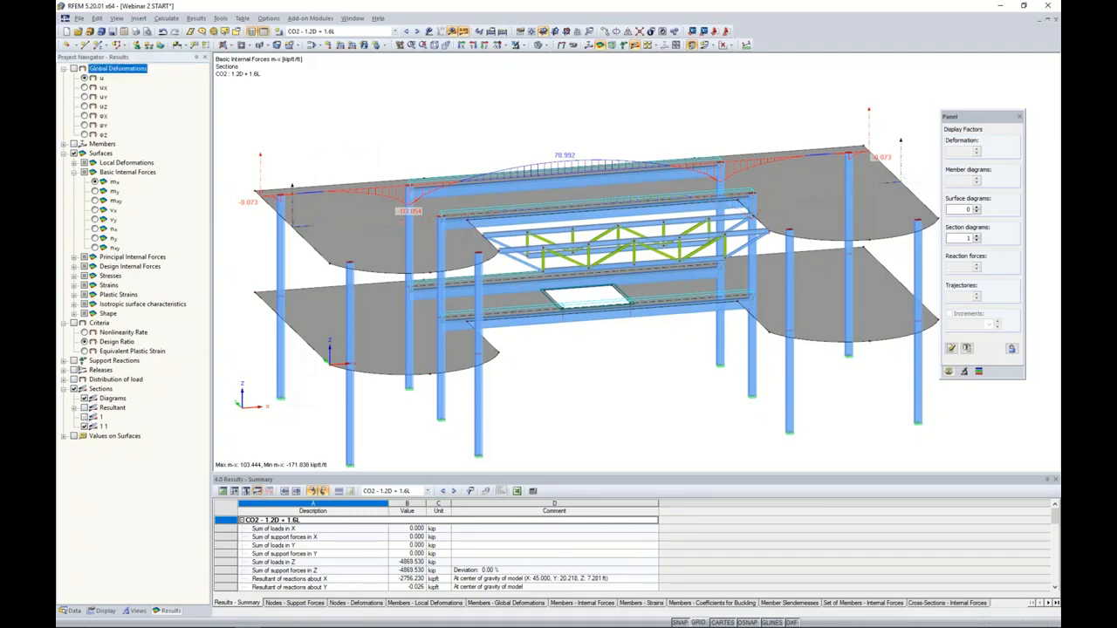
{"action": "left_click", "coordinate": [84, 417]}
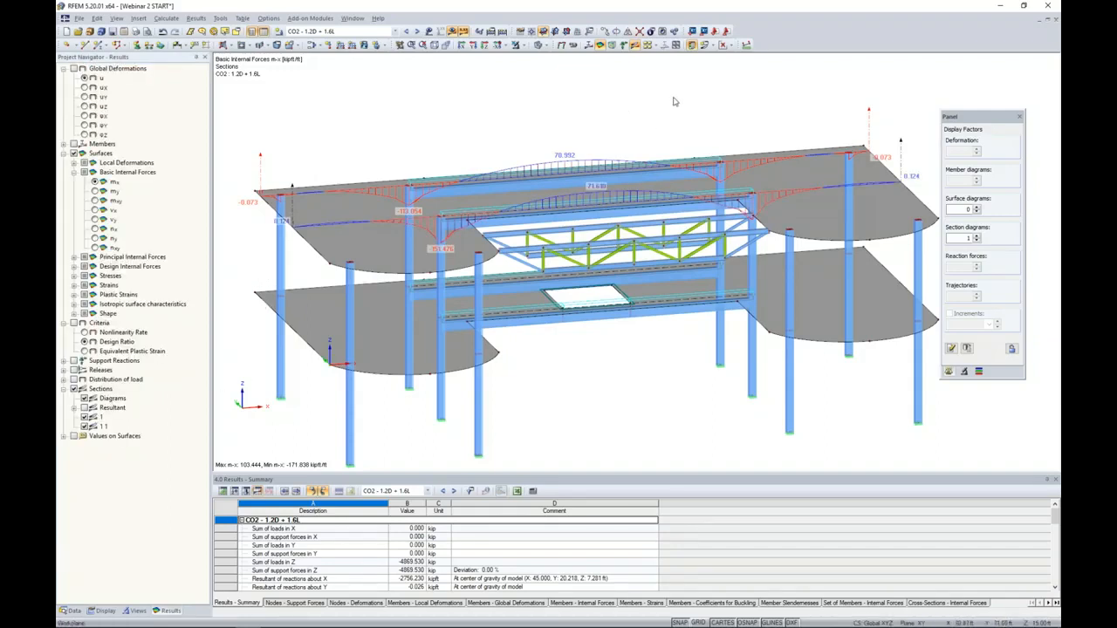
{"action": "left_click", "coordinate": [727, 48]}
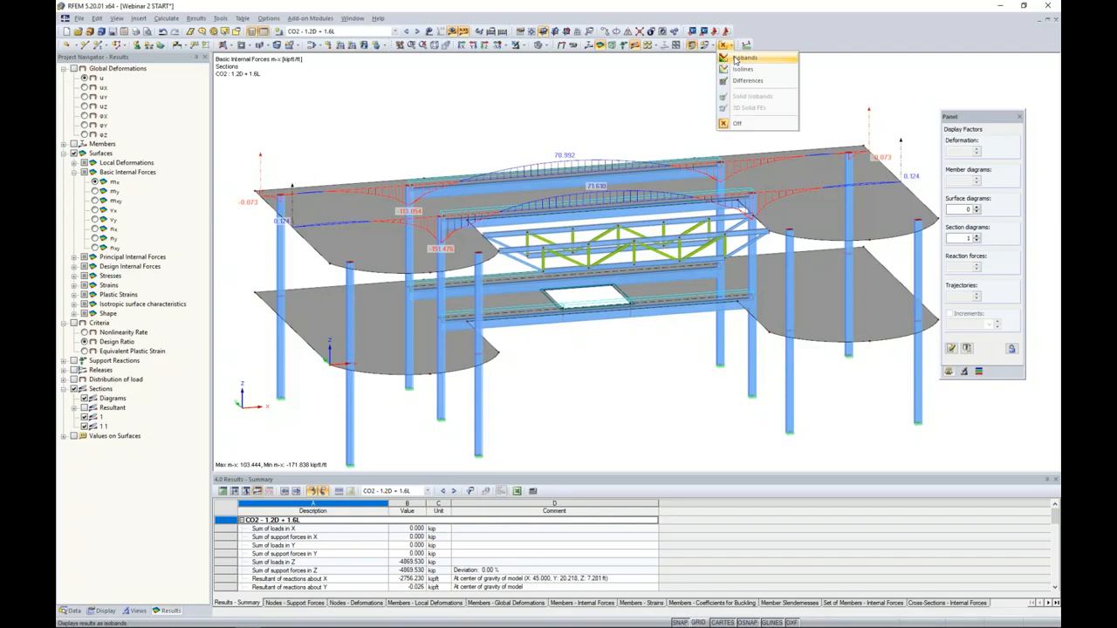
{"action": "left_click", "coordinate": [737, 58]}
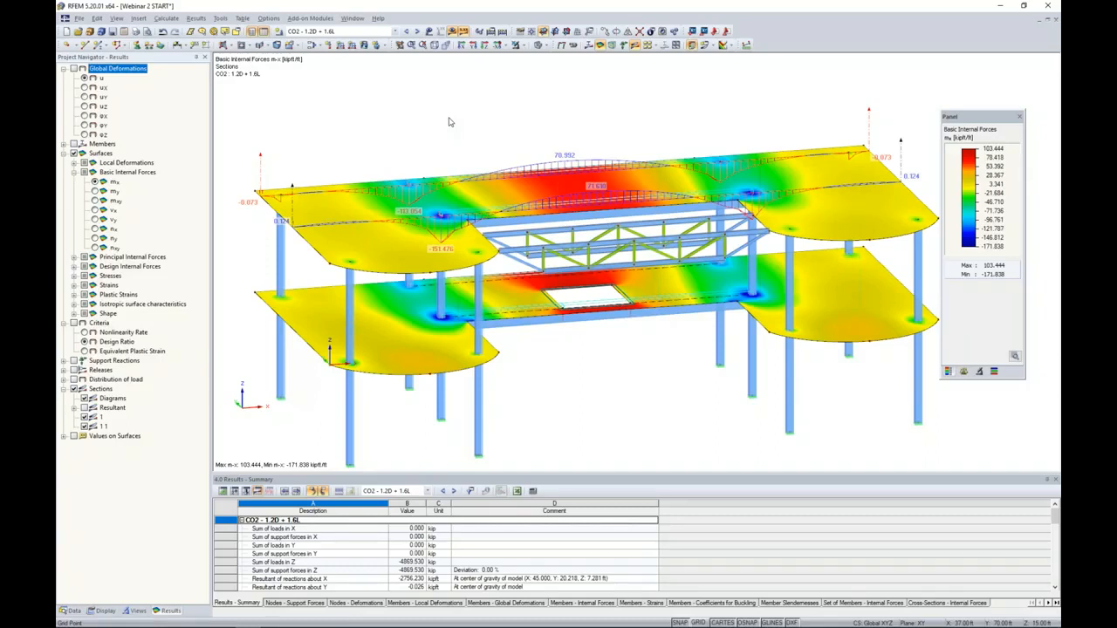
{"action": "left_click", "coordinate": [443, 118]}
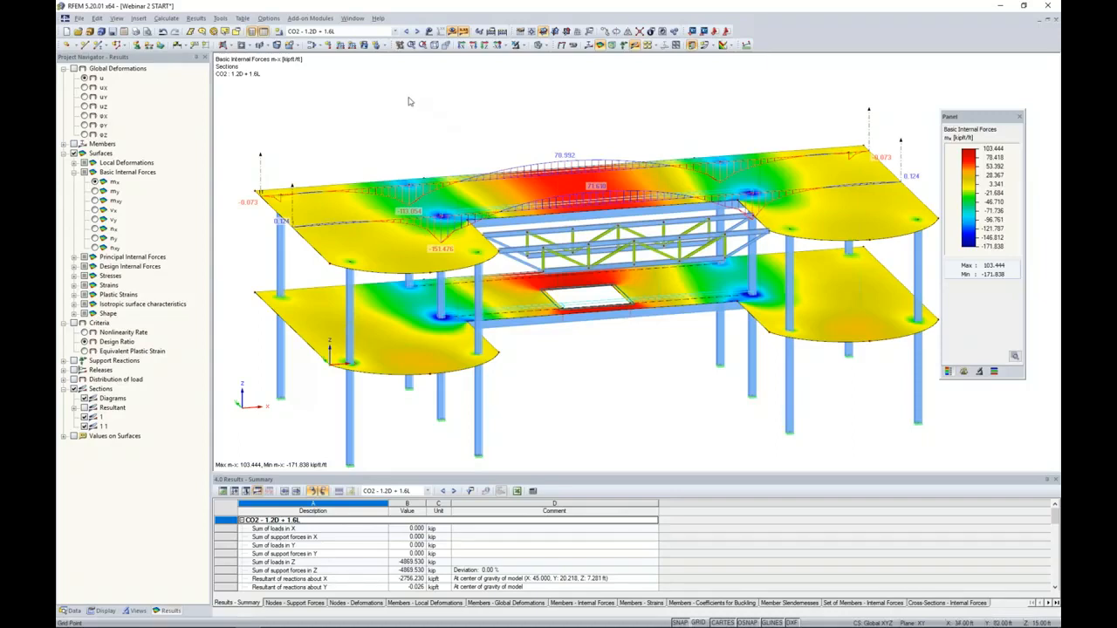
- Insert an X-Z clipping plane through the model with the clipping side inverted and results displayed along the cut
{"action": "left_click", "coordinate": [142, 19]}
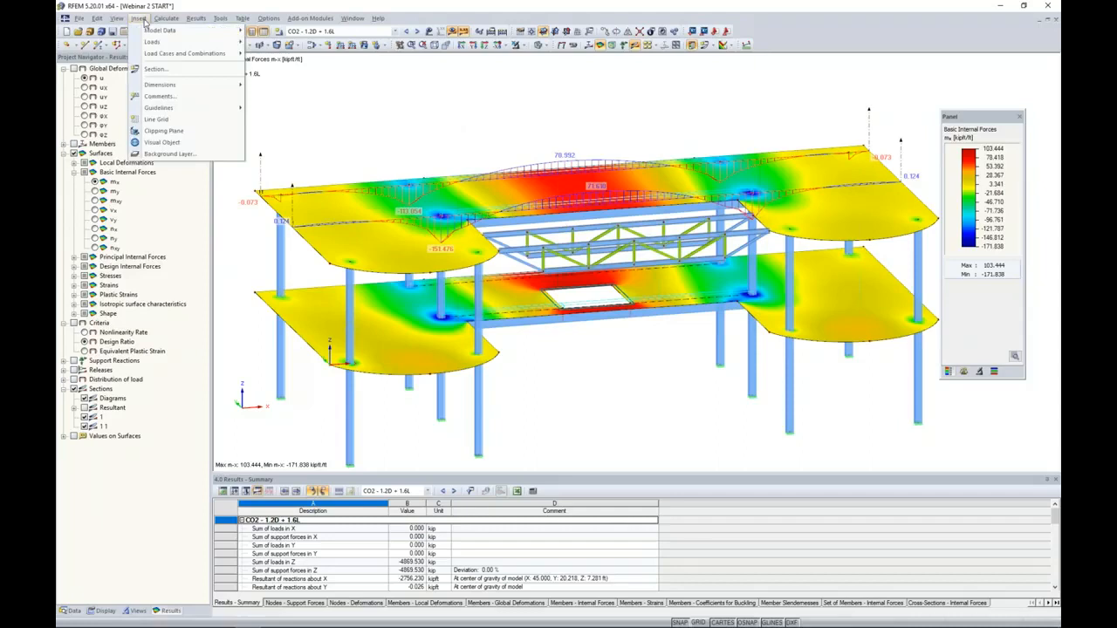
{"action": "left_click", "coordinate": [167, 131]}
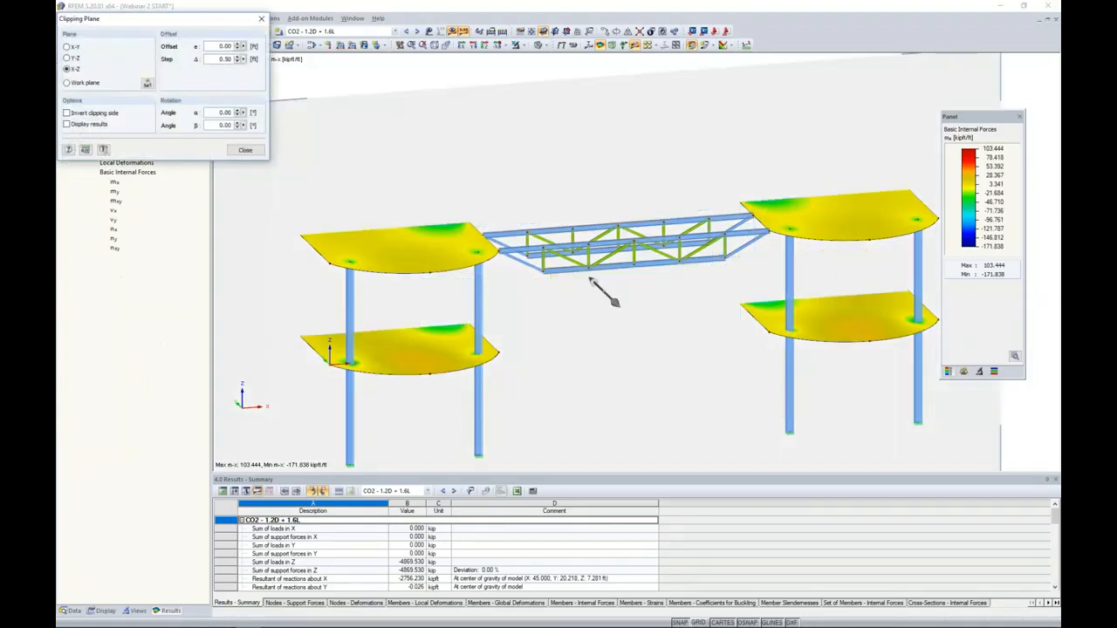
{"action": "scroll", "coordinate": [329, 223], "scroll_direction": "down", "scroll_amount": 3}
{"action": "middle_click_drag", "start_coordinate": [273, 259], "coordinate": [324, 218], "text": "ctrl"}
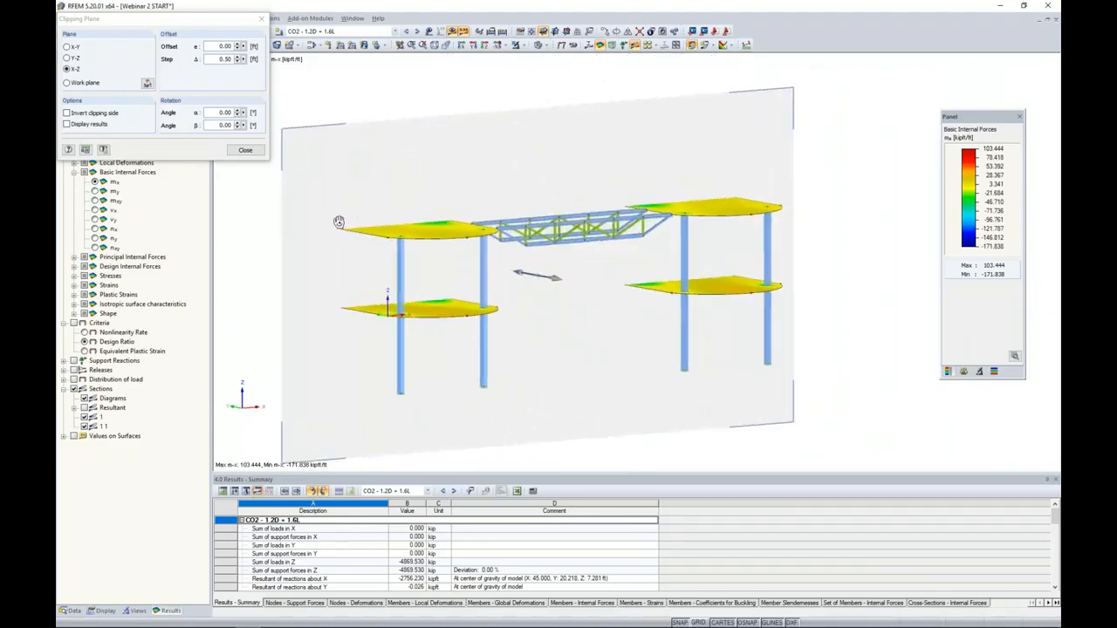
{"action": "left_click", "coordinate": [67, 112]}
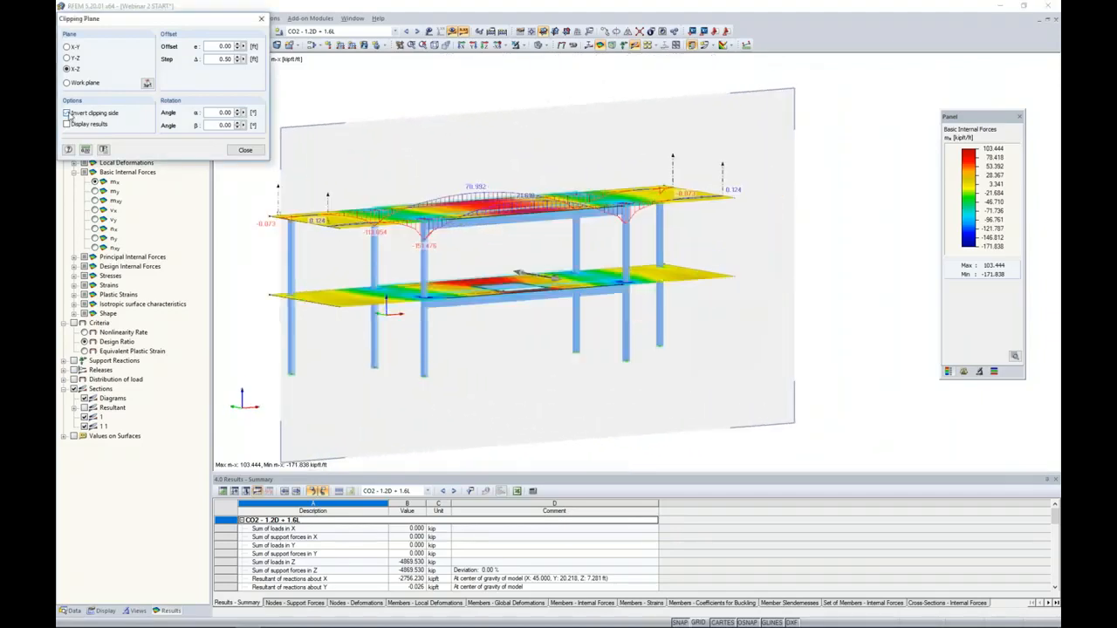
{"action": "middle_click_drag", "start_coordinate": [491, 251], "coordinate": [454, 288], "text": "ctrl"}
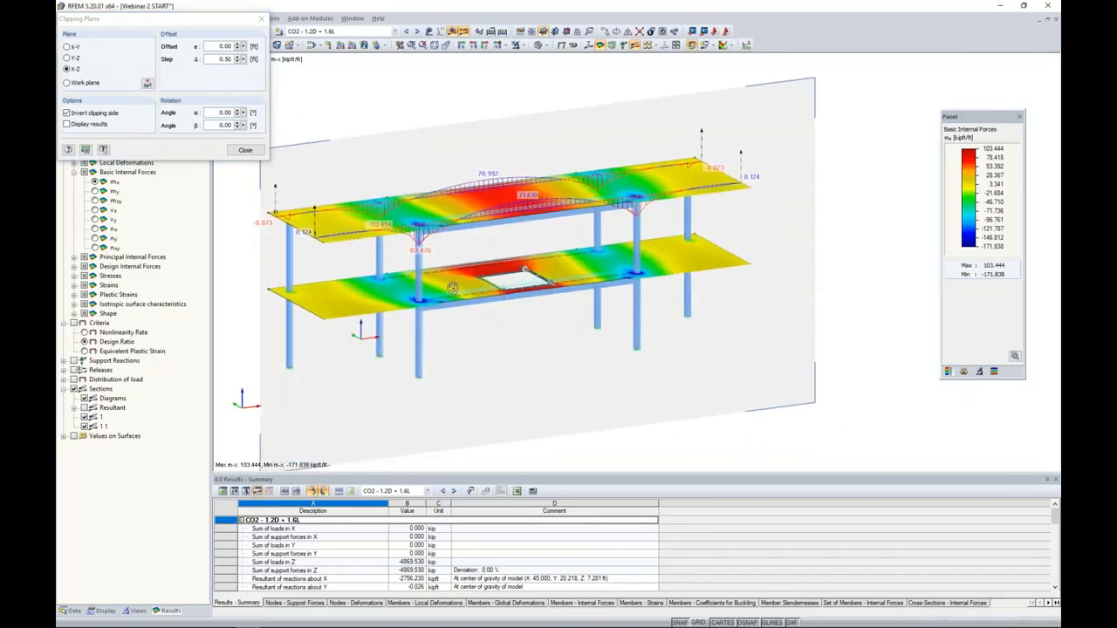
{"action": "left_click", "coordinate": [66, 125]}
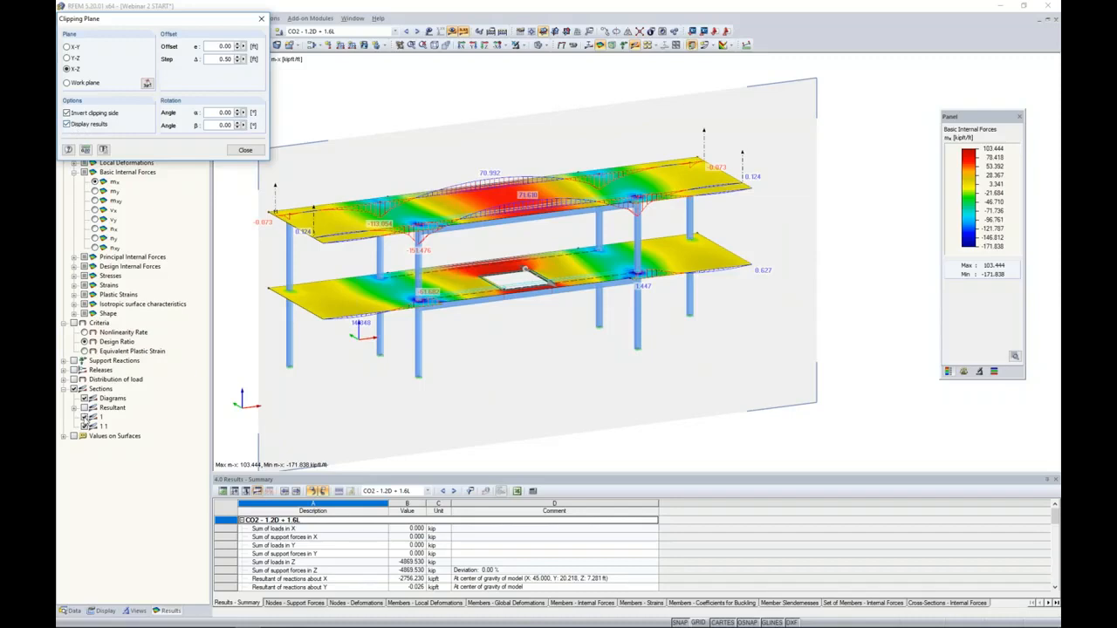
- Hide the result diagrams of both slab sections so only the clipping plane results show
{"action": "left_click", "coordinate": [84, 417]}
{"action": "left_click", "coordinate": [85, 426]}
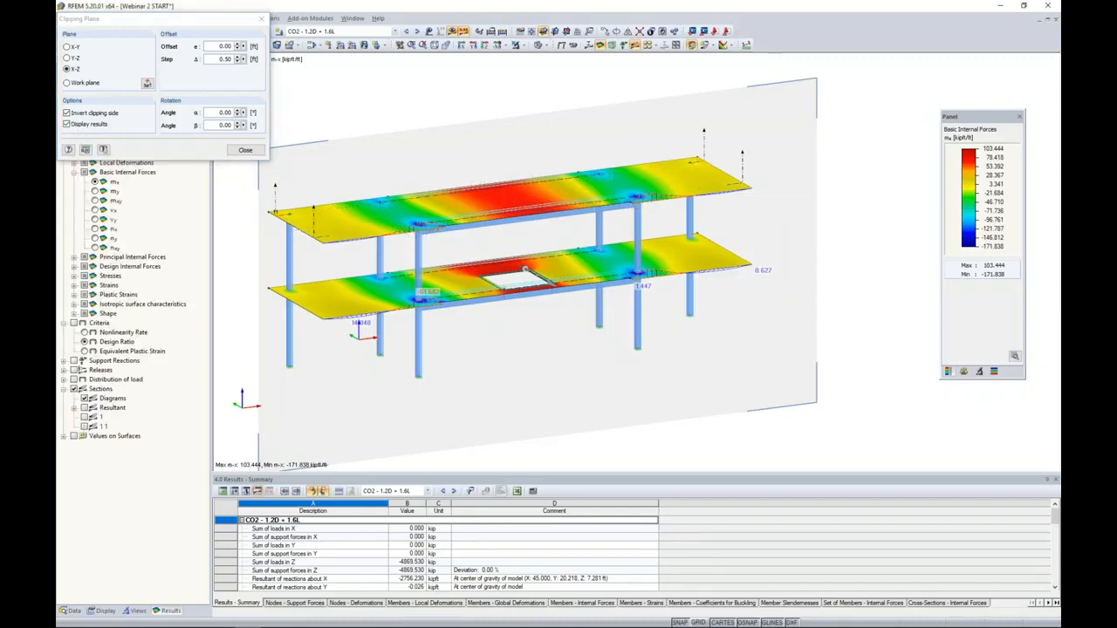
{"action": "middle_click_drag", "start_coordinate": [520, 333], "coordinate": [509, 323], "text": "ctrl"}
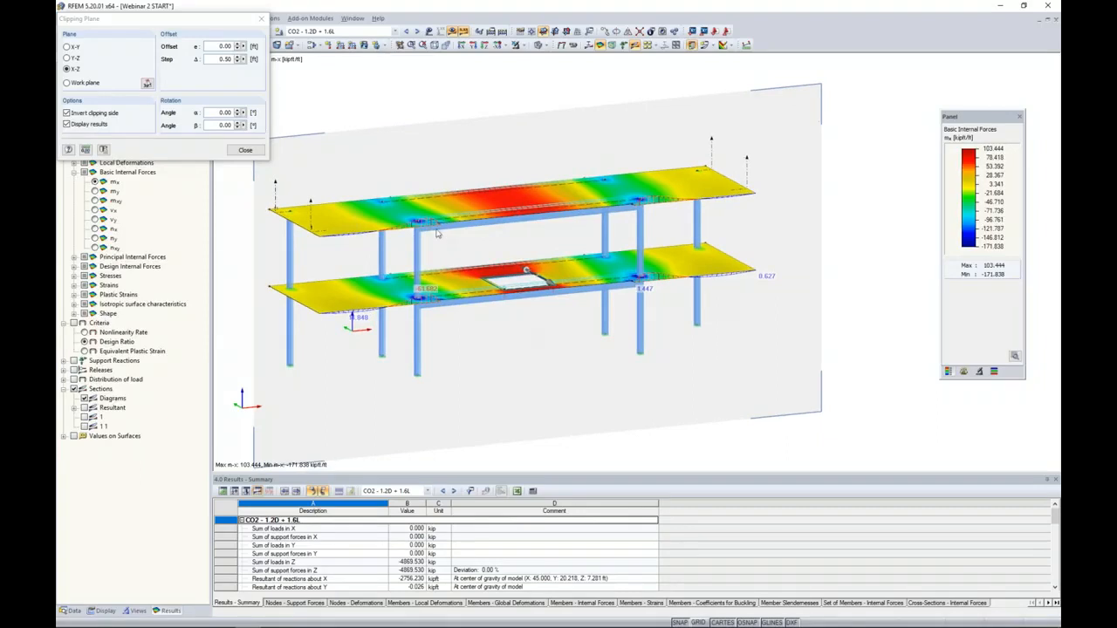
{"action": "scroll", "coordinate": [436, 235], "scroll_direction": "up", "scroll_amount": 3}
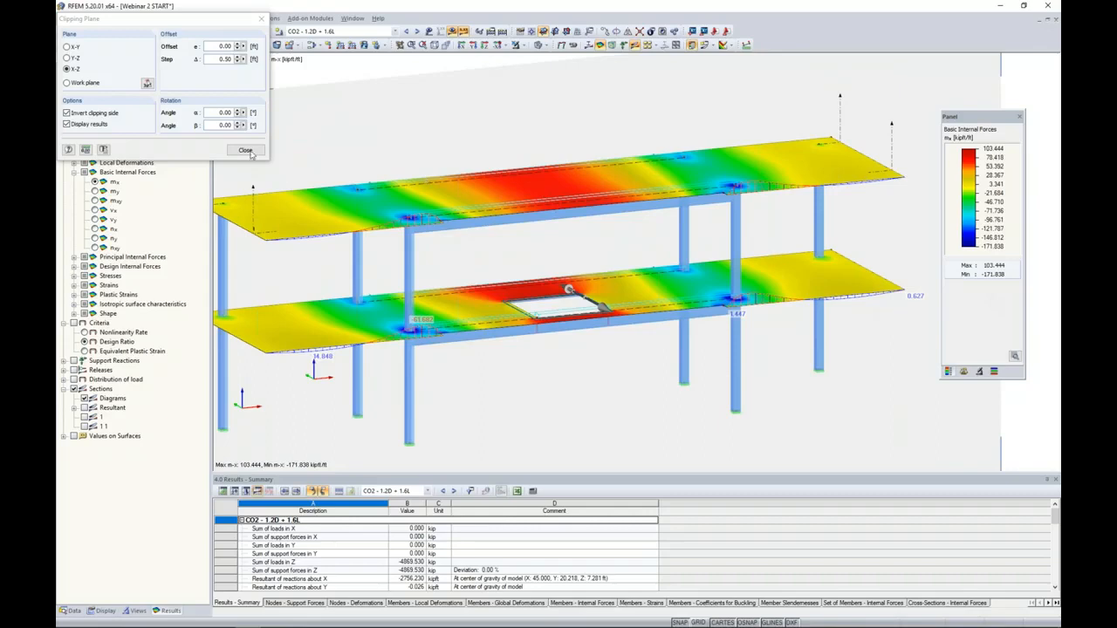
- Step the X-Z clipping plane through the slabs to an offset of -6.50 ft
{"action": "double_click", "coordinate": [215, 60]}
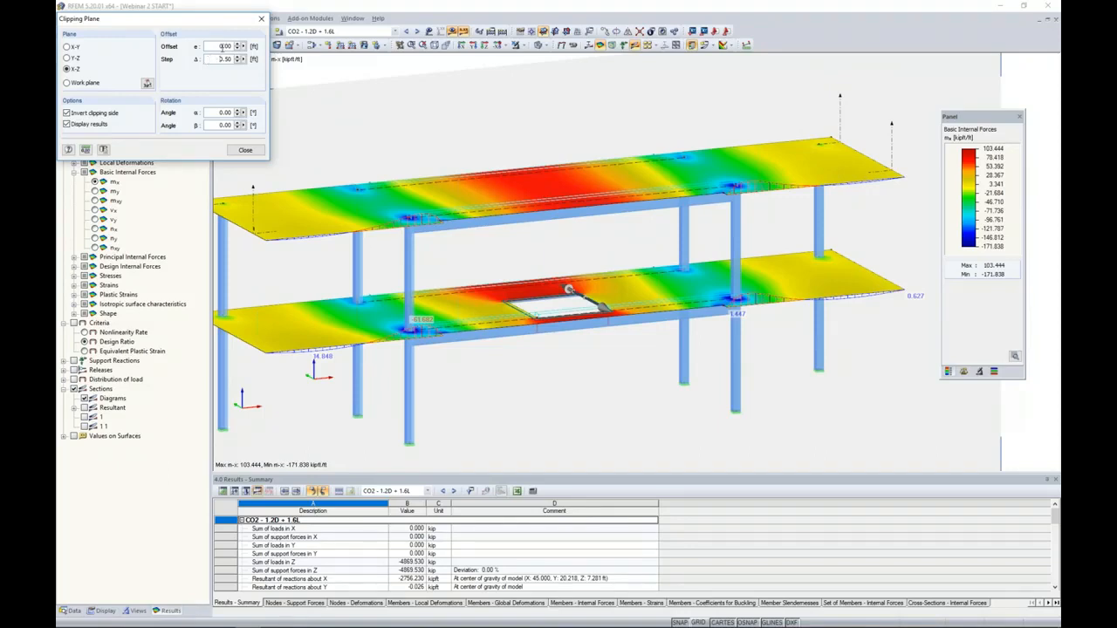
{"action": "left_click", "coordinate": [238, 44]}
{"action": "left_click", "coordinate": [239, 44]}
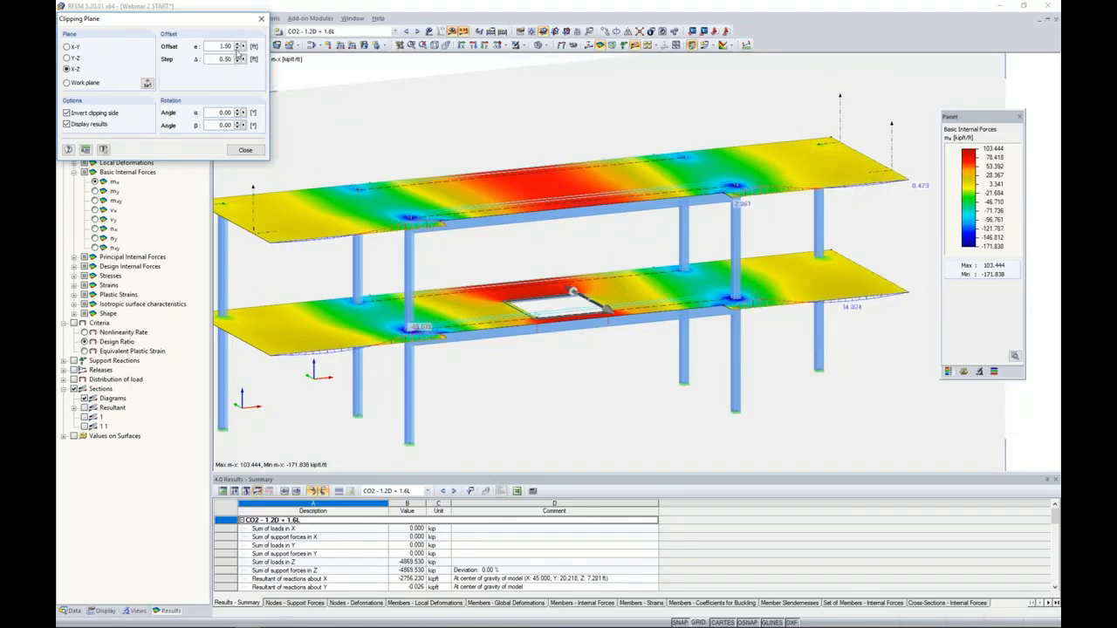
{"action": "left_click", "coordinate": [237, 50]}
{"action": "left_click", "coordinate": [238, 49]}
{"action": "left_click", "coordinate": [237, 49]}
{"action": "left_click", "coordinate": [238, 50]}
{"action": "left_click", "coordinate": [237, 50]}
{"action": "left_click", "coordinate": [238, 50]}
{"action": "left_click", "coordinate": [238, 49]}
{"action": "left_click", "coordinate": [238, 50]}
{"action": "left_click", "coordinate": [237, 50]}
{"action": "left_click", "coordinate": [237, 50]}
{"action": "left_click", "coordinate": [237, 50]}
{"action": "left_click", "coordinate": [237, 50]}
{"action": "left_click", "coordinate": [237, 50]}
{"action": "left_click", "coordinate": [238, 49]}
{"action": "left_click", "coordinate": [237, 50]}
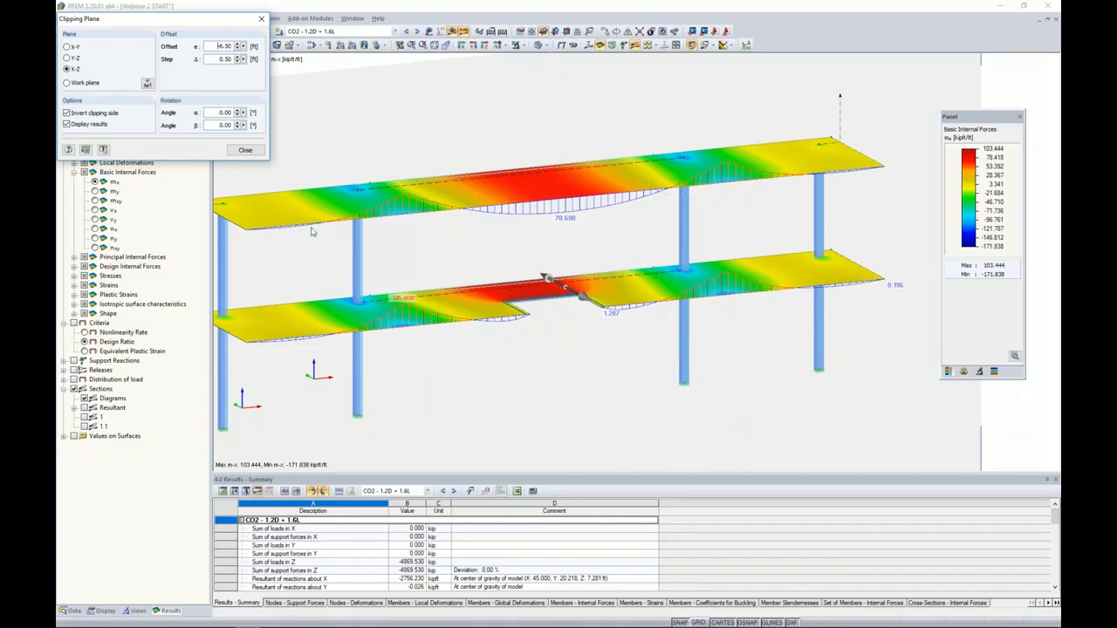
- Display all values on the section diagrams and inspect the mx values along the upper slab's midspan
{"action": "left_click", "coordinate": [102, 611]}
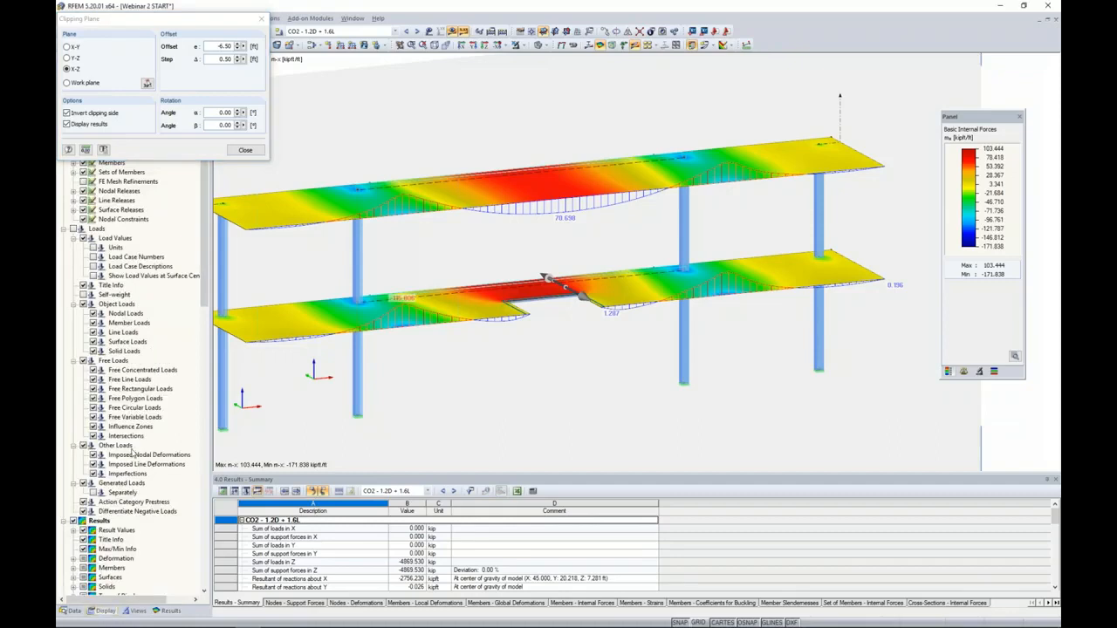
{"action": "scroll", "coordinate": [132, 450], "scroll_direction": "down", "scroll_amount": 12}
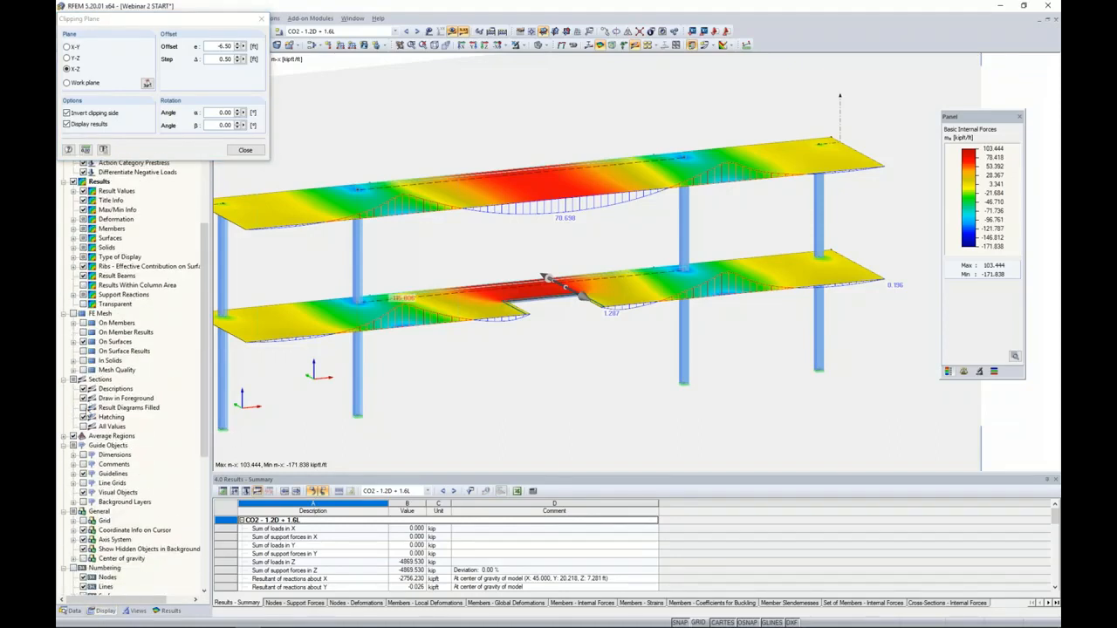
{"action": "left_click", "coordinate": [84, 426]}
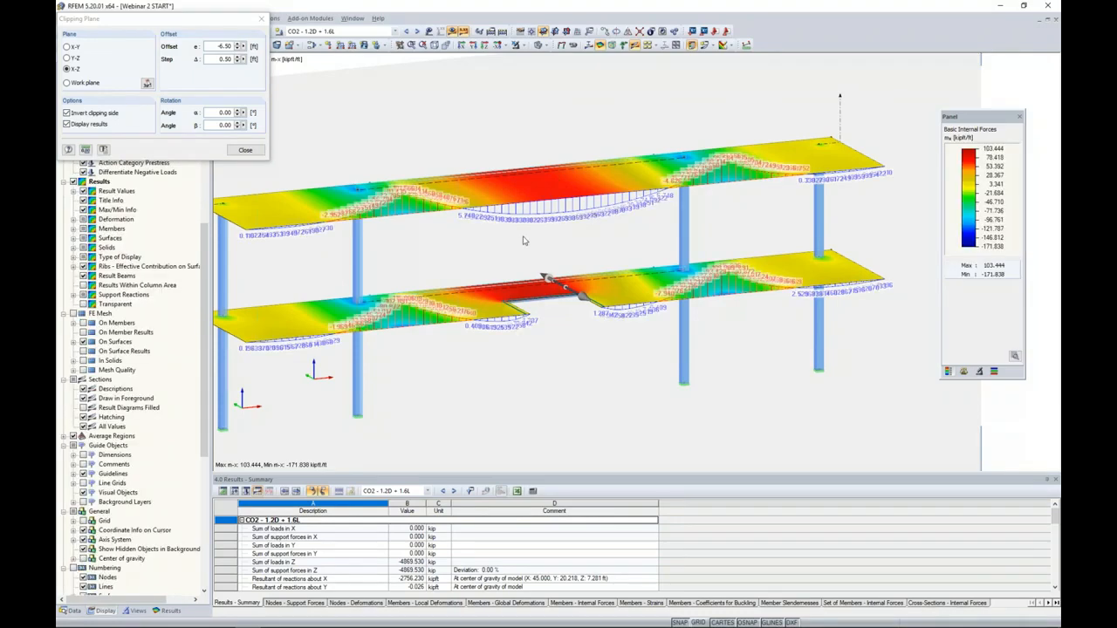
{"action": "scroll", "coordinate": [545, 228], "scroll_direction": "up", "scroll_amount": 1}
{"action": "scroll", "coordinate": [548, 223], "scroll_direction": "up", "scroll_amount": 5}
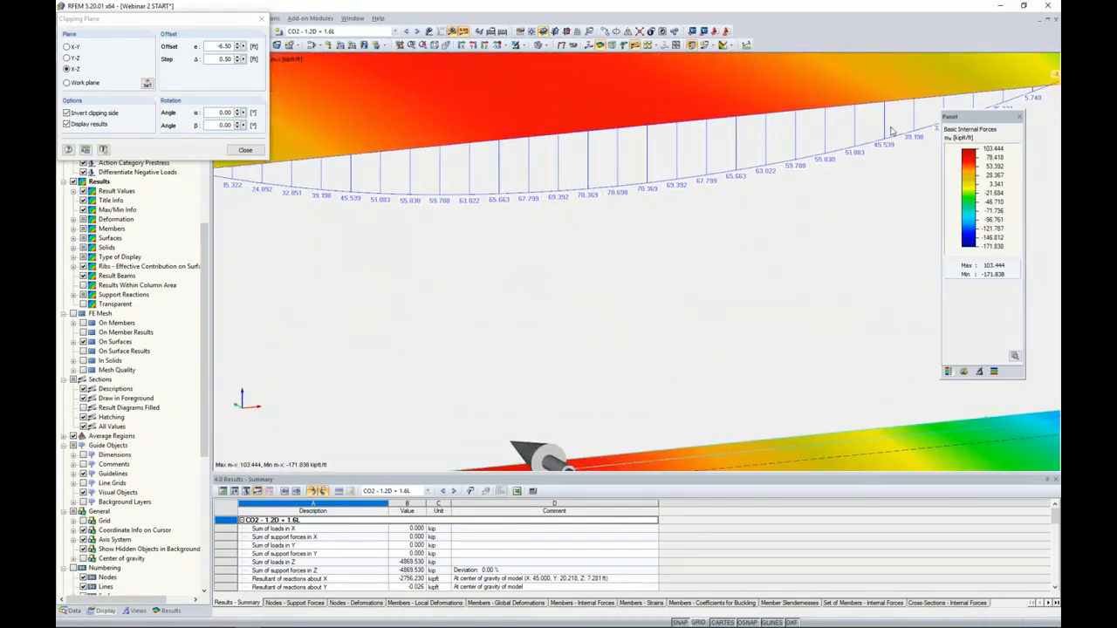
{"action": "scroll", "coordinate": [514, 253], "scroll_direction": "down", "scroll_amount": 5}
- Move the clipping plane dialog aside and step the X-Z plane back and forth, ending at an offset of -7.50 ft
{"action": "middle_click_drag", "start_coordinate": [500, 255], "coordinate": [567, 234]}
{"action": "left_click_drag", "start_coordinate": [213, 23], "coordinate": [311, 149]}
{"action": "left_click", "coordinate": [336, 172]}
{"action": "left_click", "coordinate": [336, 172]}
{"action": "left_click", "coordinate": [337, 172]}
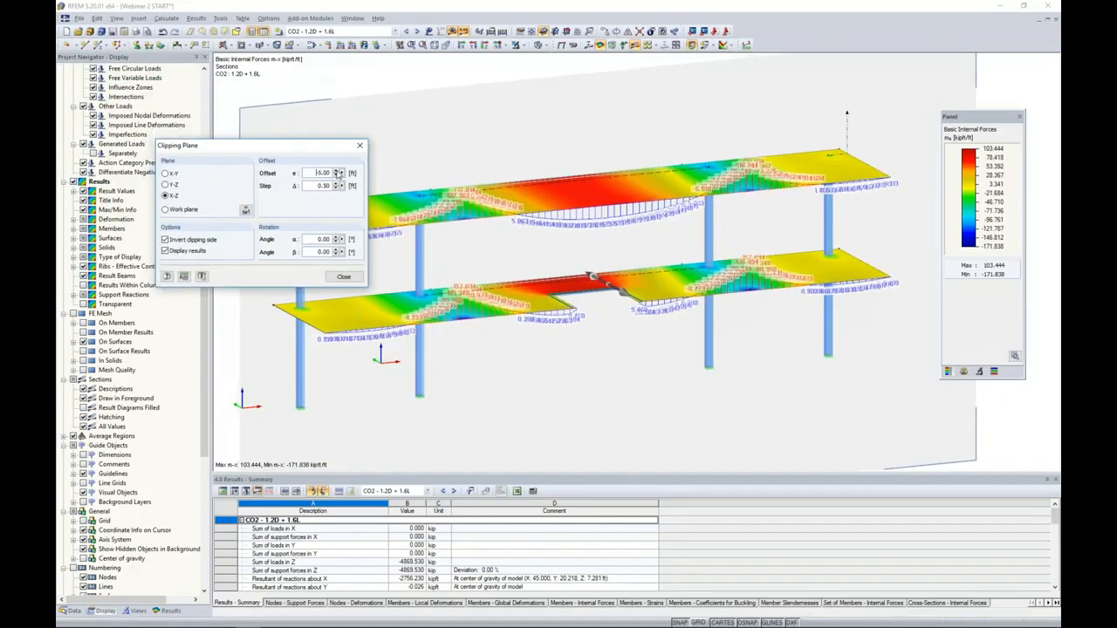
{"action": "left_click", "coordinate": [336, 172]}
{"action": "left_click", "coordinate": [337, 172]}
{"action": "left_click", "coordinate": [337, 176]}
{"action": "left_click", "coordinate": [337, 176]}
{"action": "left_click", "coordinate": [336, 176]}
{"action": "left_click", "coordinate": [337, 177]}
{"action": "left_click", "coordinate": [337, 176]}
{"action": "left_click", "coordinate": [337, 177]}
{"action": "left_click", "coordinate": [337, 176]}
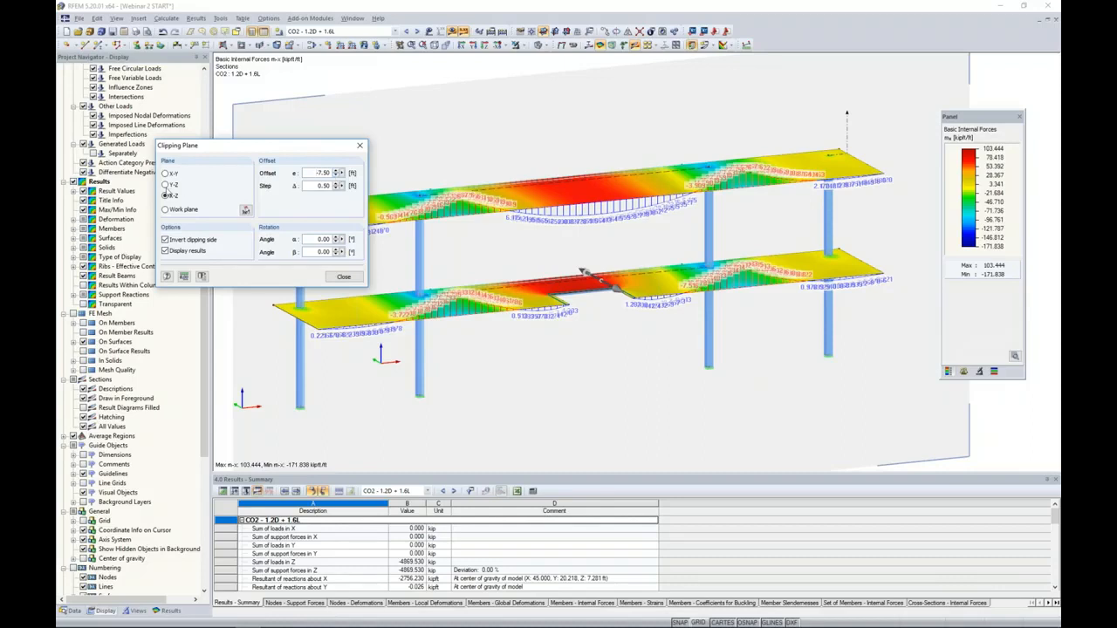
- Switch the clipping plane to Y-Z and display the basic internal force my on the surfaces
{"action": "left_click", "coordinate": [166, 185]}
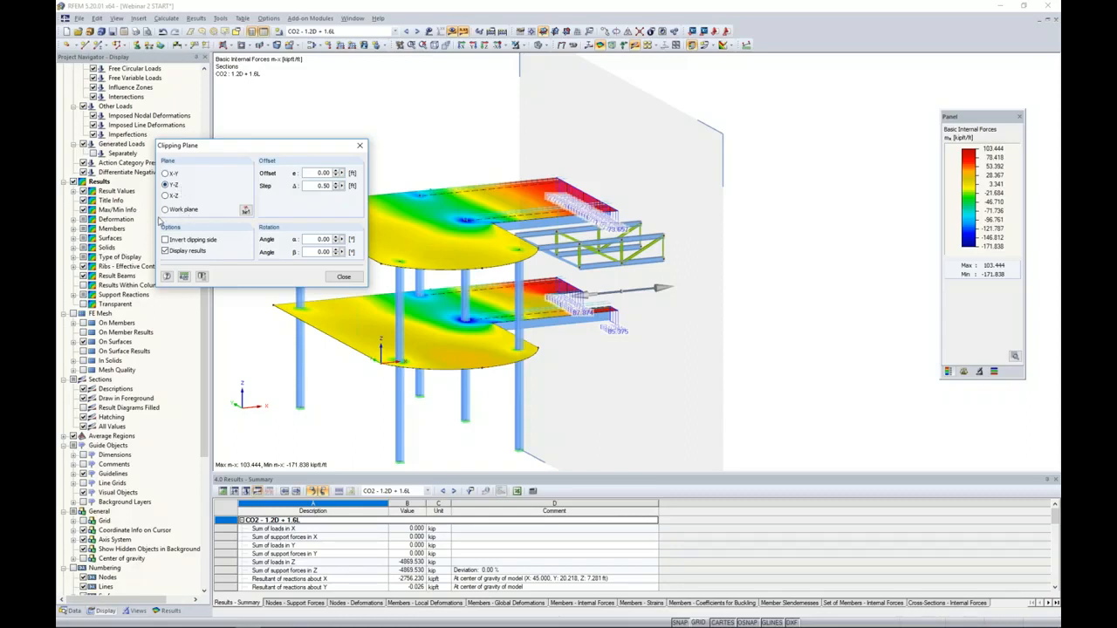
{"action": "left_click", "coordinate": [168, 610]}
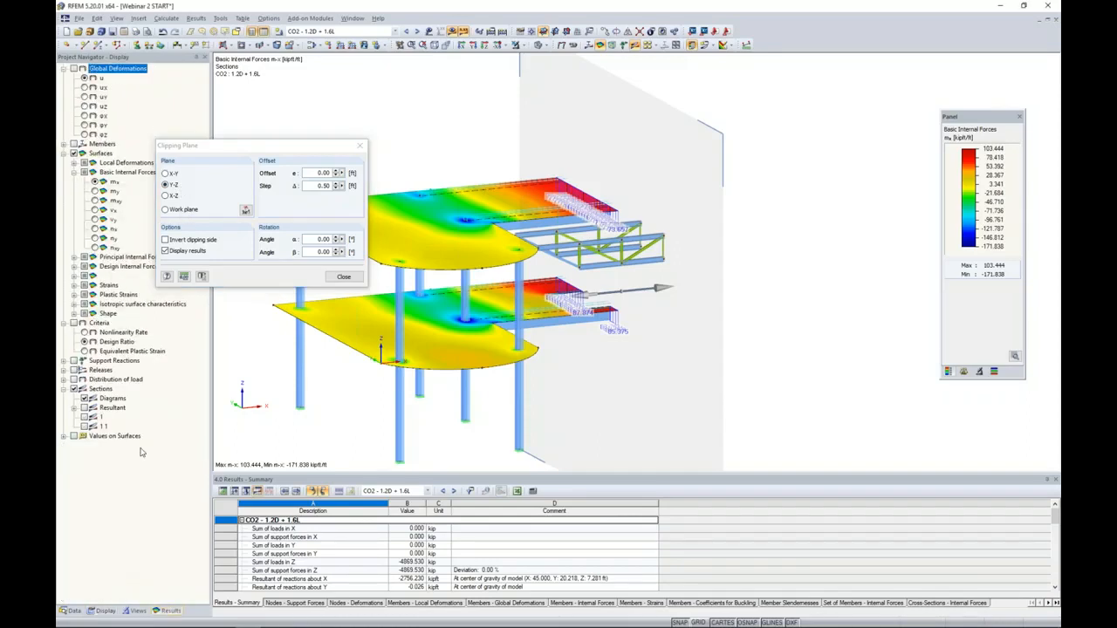
{"action": "left_click", "coordinate": [94, 191]}
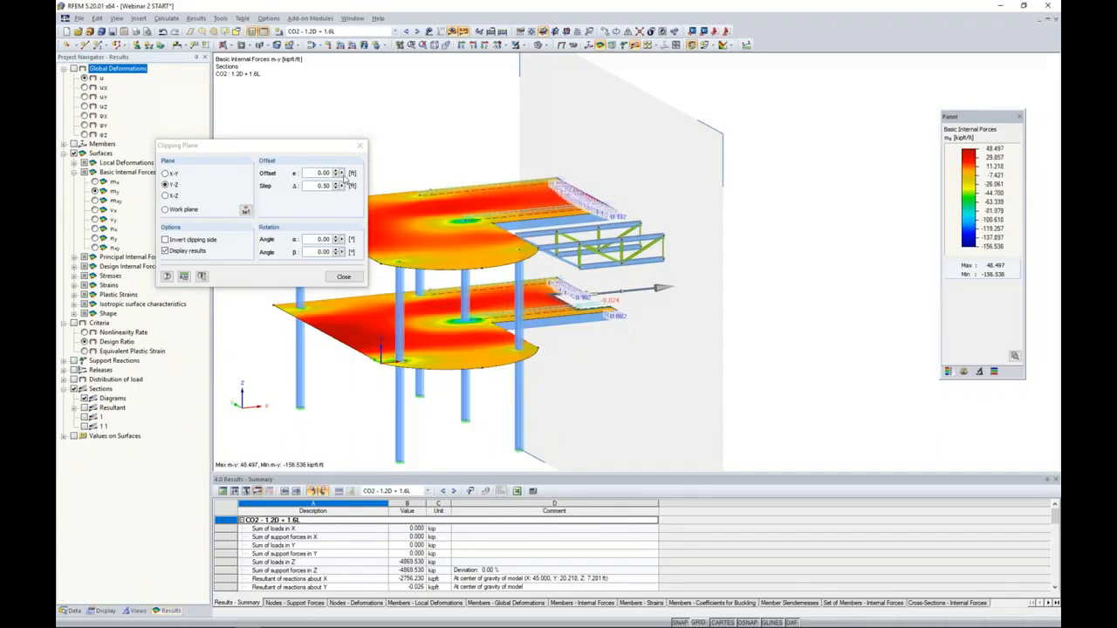
- Offset the Y-Z clipping plane by 4.50 ft, examine the my values along the upper slab's cut edge, and close the clipping plane
{"action": "left_click", "coordinate": [337, 172]}
{"action": "left_click", "coordinate": [337, 172]}
{"action": "left_click", "coordinate": [337, 172]}
{"action": "left_click", "coordinate": [337, 172]}
{"action": "left_click", "coordinate": [336, 172]}
{"action": "left_click", "coordinate": [337, 172]}
{"action": "scroll", "coordinate": [553, 196], "scroll_direction": "up", "scroll_amount": 6}
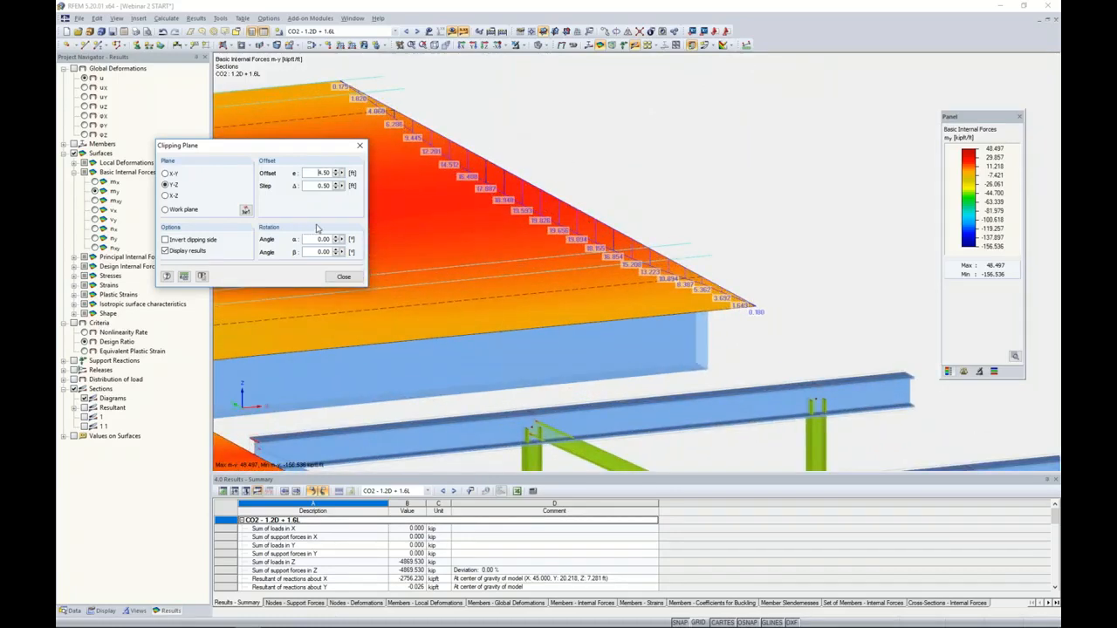
{"action": "left_click", "coordinate": [362, 148]}
{"action": "scroll", "coordinate": [494, 203], "scroll_direction": "down", "scroll_amount": 5}
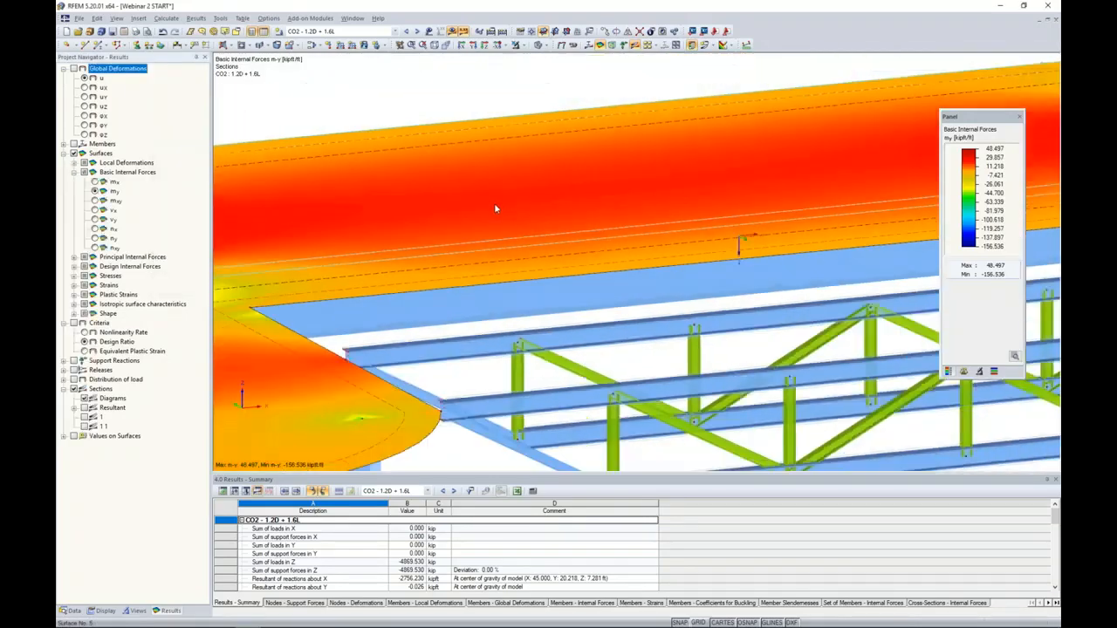
- Show both defined sections across the upper slab and turn off the display of all values on their diagrams
{"action": "scroll", "coordinate": [494, 202], "scroll_direction": "down", "scroll_amount": 2}
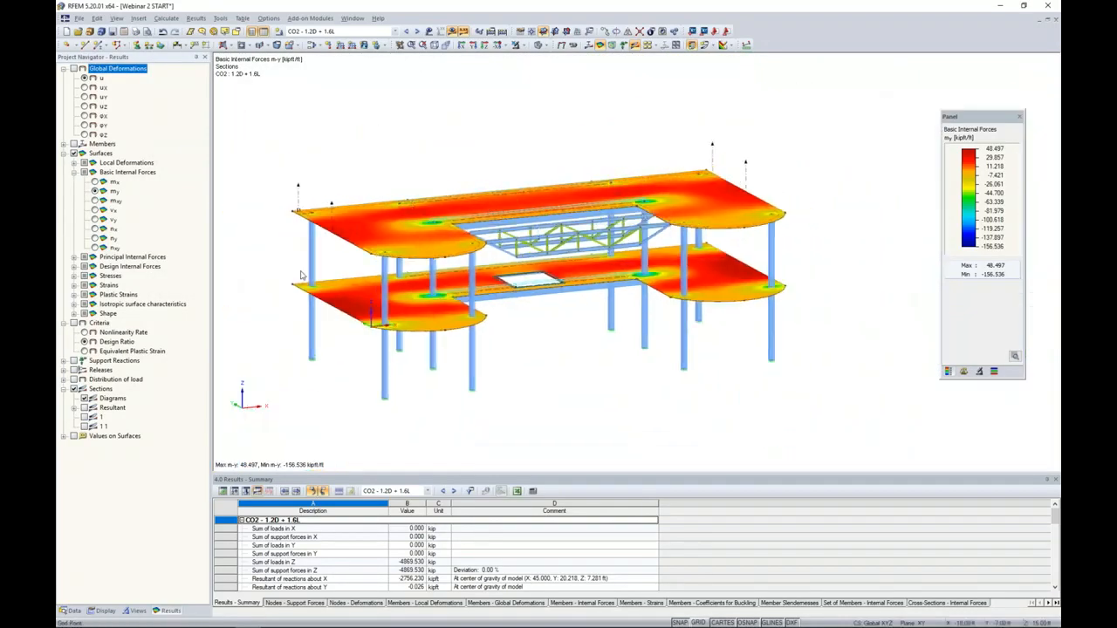
{"action": "left_click", "coordinate": [84, 418]}
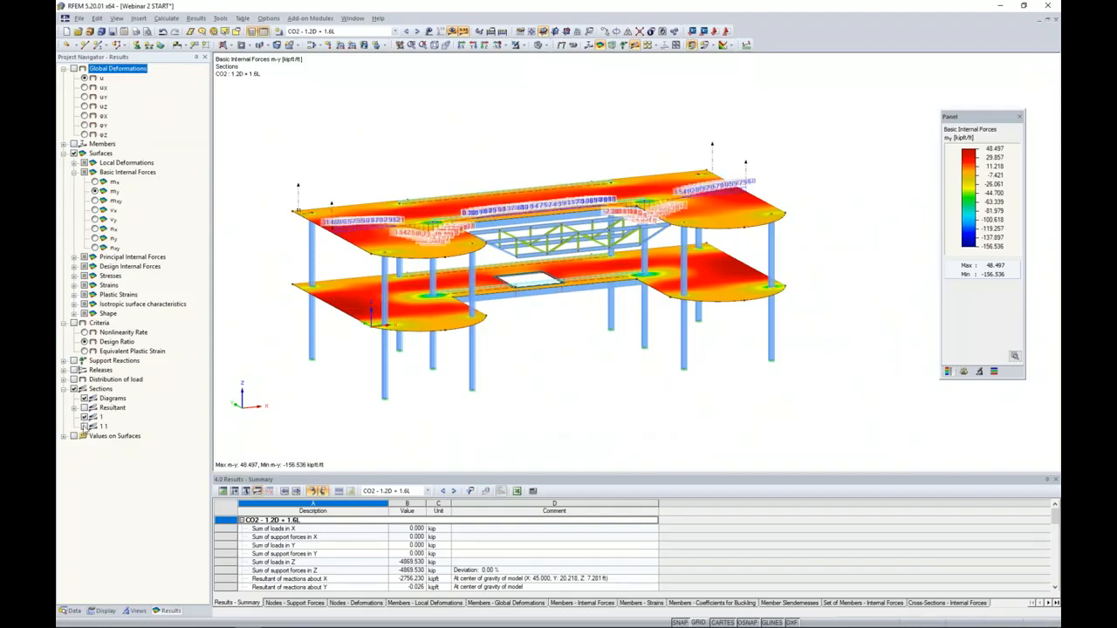
{"action": "left_click", "coordinate": [84, 425]}
{"action": "left_click", "coordinate": [102, 610]}
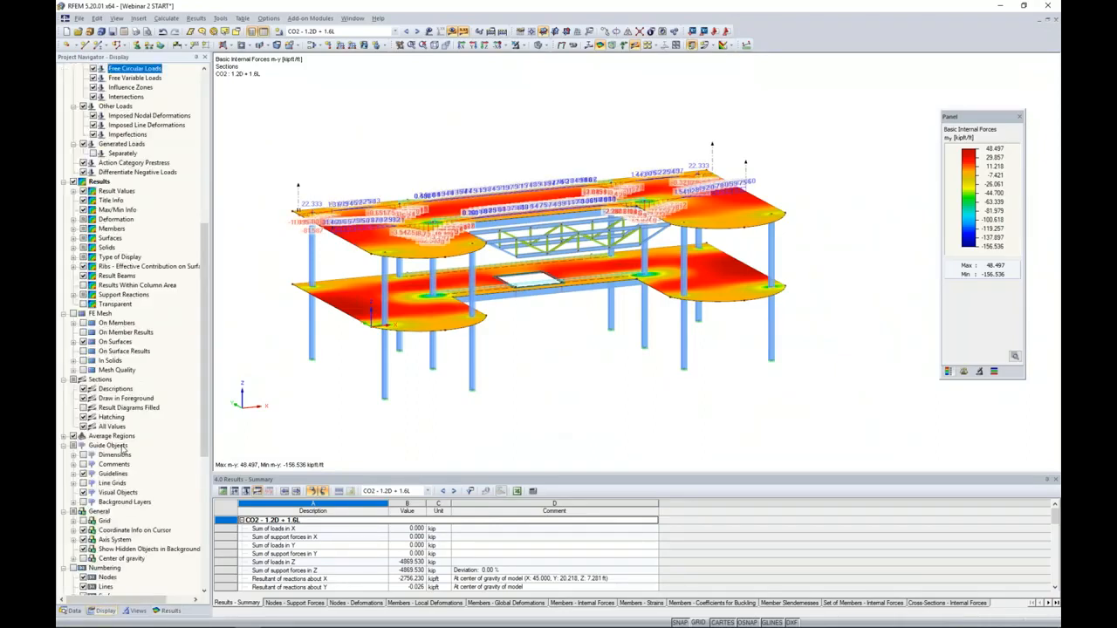
{"action": "left_click", "coordinate": [84, 426]}
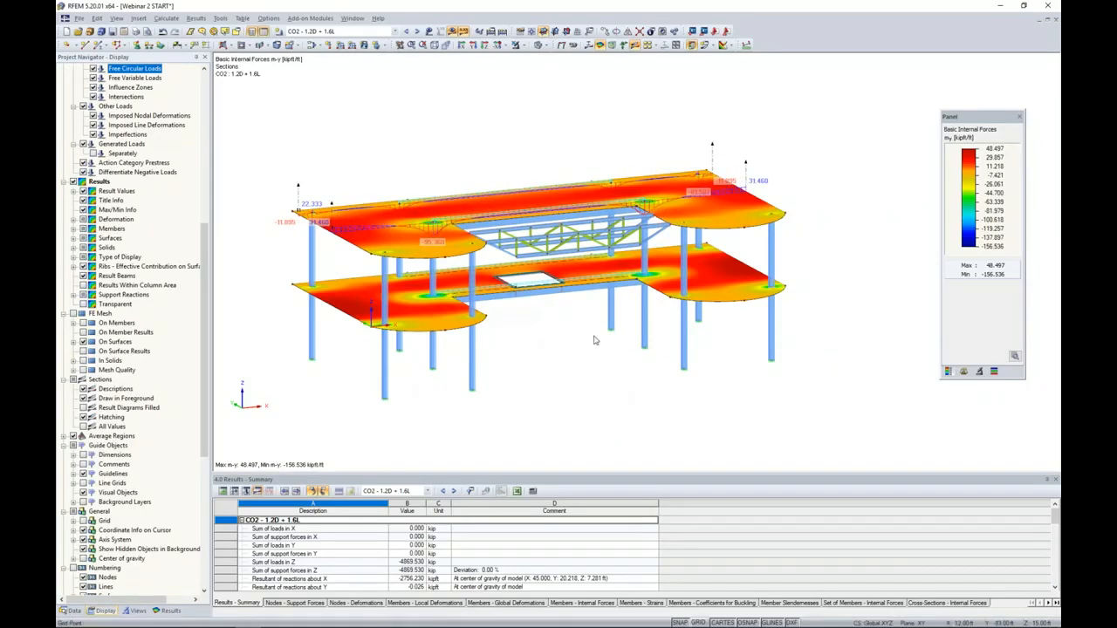
{"action": "middle_click_drag", "start_coordinate": [595, 340], "coordinate": [598, 356], "text": "ctrl"}
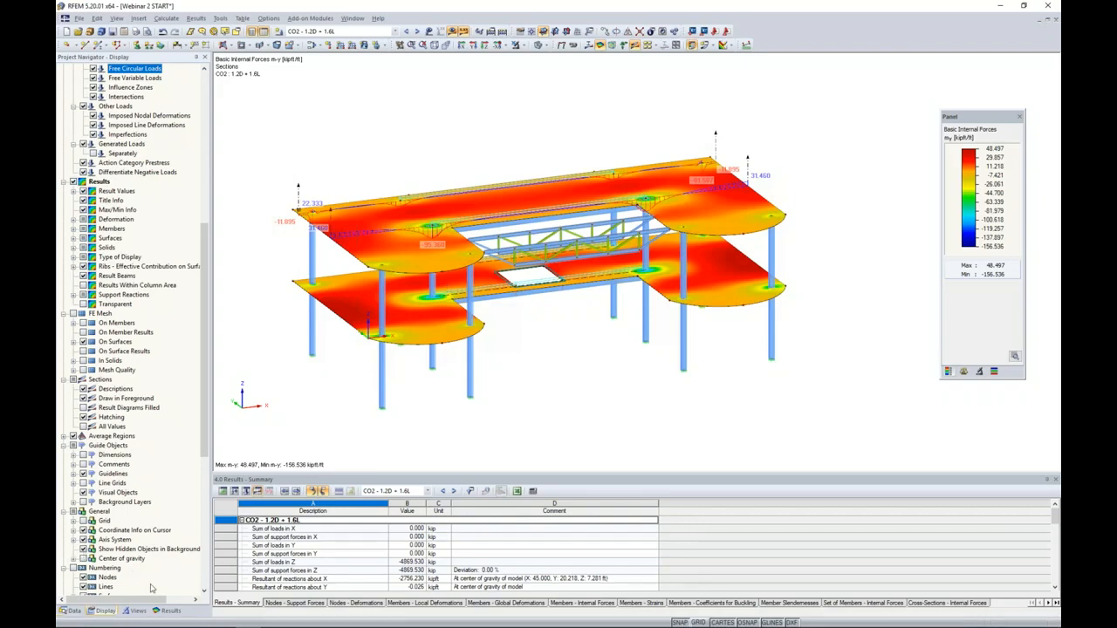
- Display the basic internal force mx on the surfaces together with the section diagrams
{"action": "left_click", "coordinate": [169, 611]}
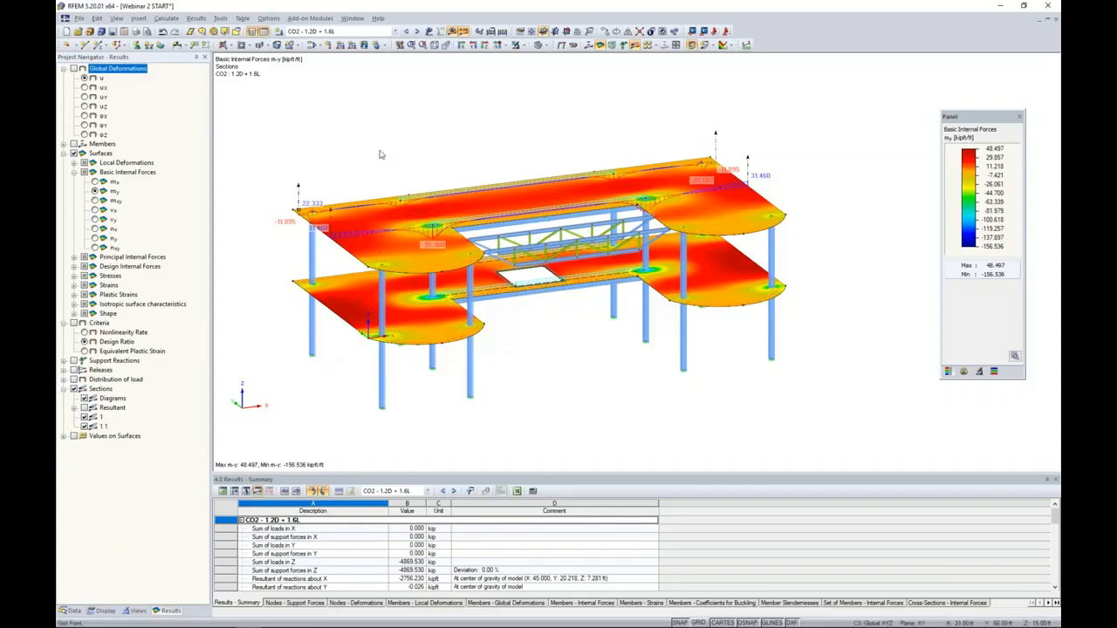
{"action": "scroll", "coordinate": [397, 162], "scroll_direction": "up", "scroll_amount": 5}
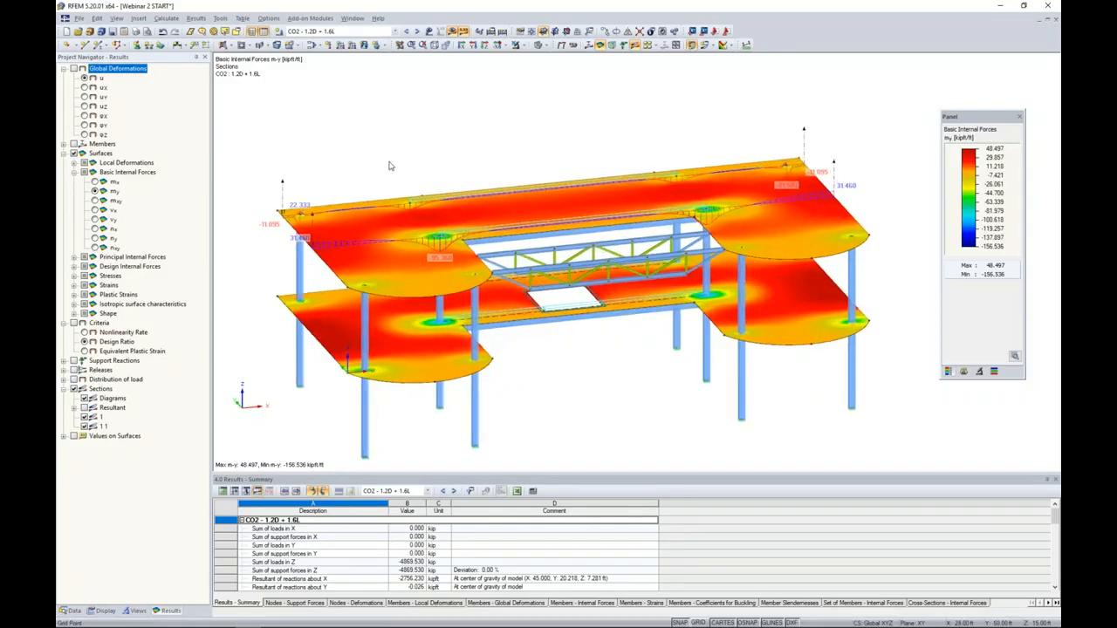
{"action": "middle_click_drag", "start_coordinate": [393, 166], "coordinate": [458, 169], "text": "ctrl"}
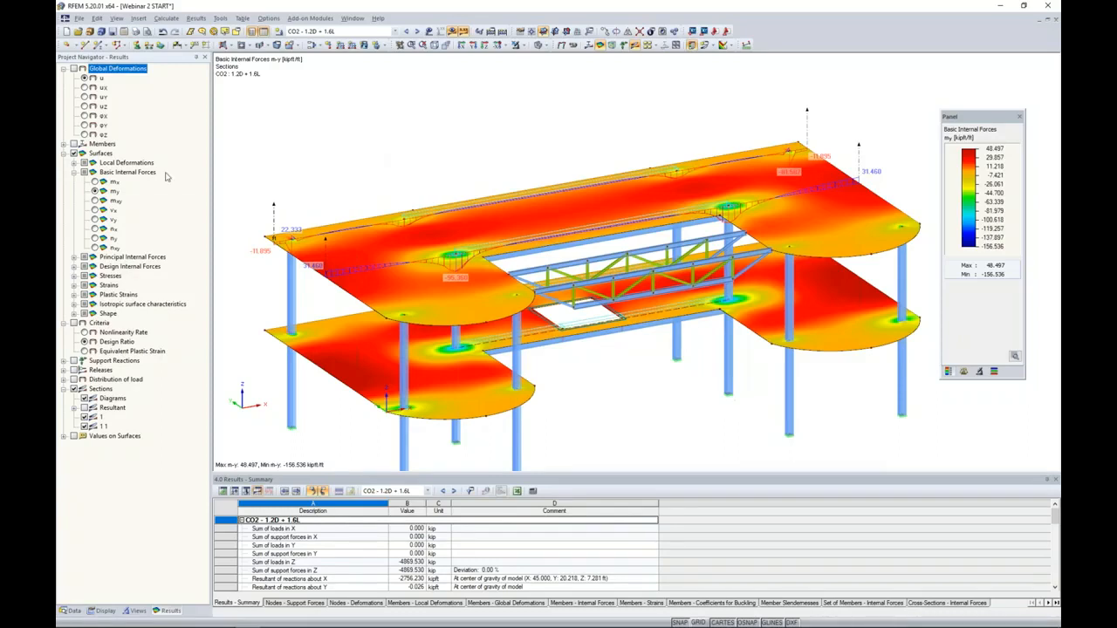
{"action": "left_click", "coordinate": [95, 182]}
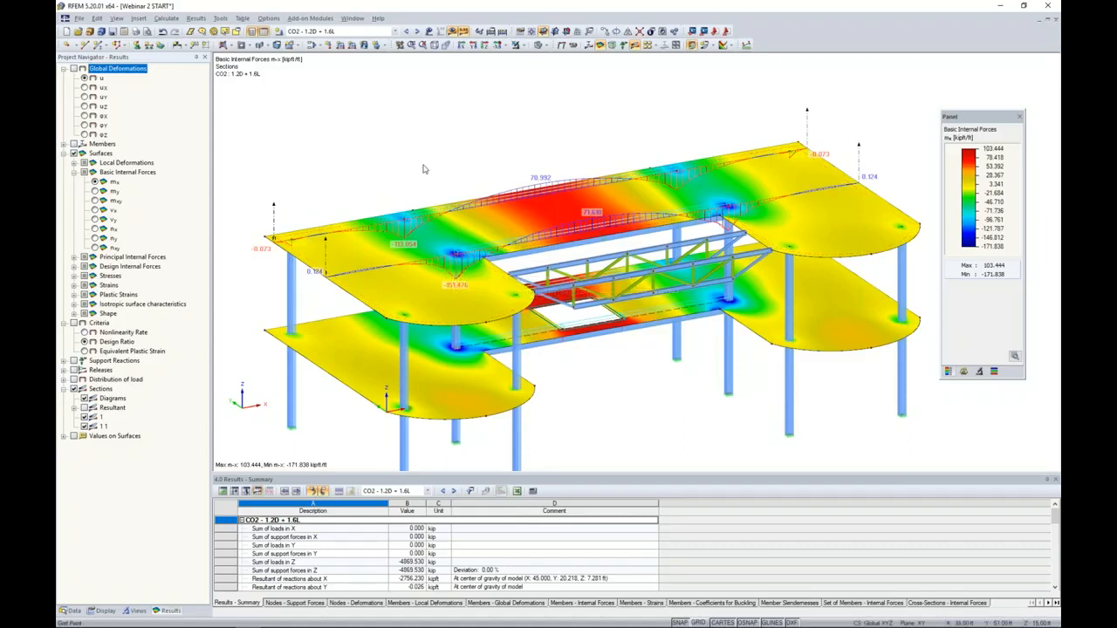
{"action": "scroll", "coordinate": [421, 174], "scroll_direction": "down", "scroll_amount": 1}
{"action": "scroll", "coordinate": [420, 174], "scroll_direction": "down", "scroll_amount": 1}
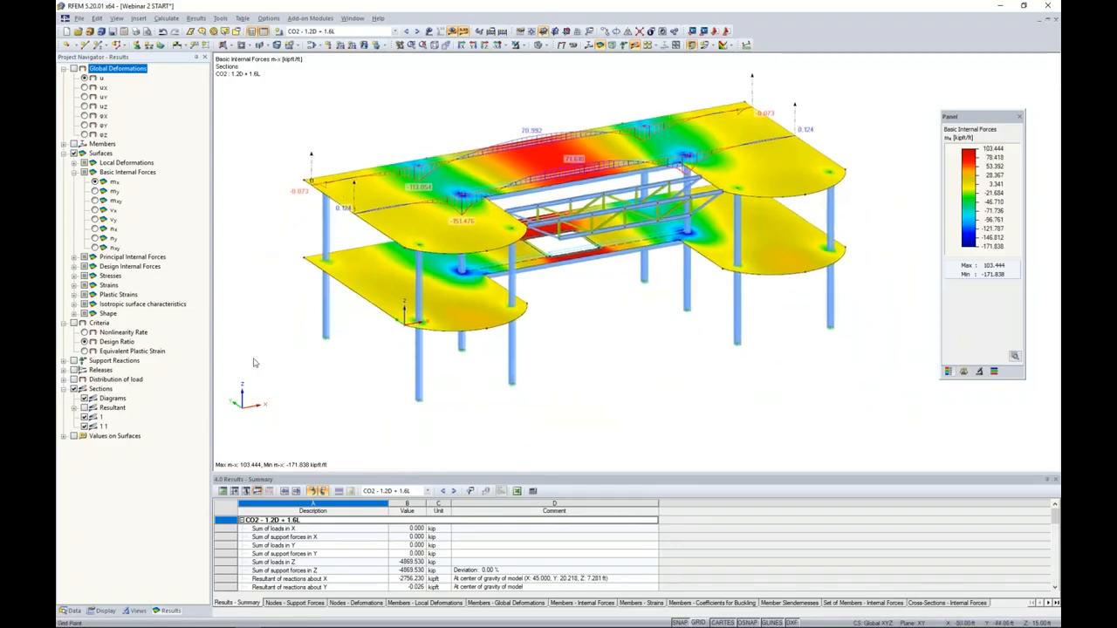
- Open the RF-CONCRETE Surfaces add-on module for reinforced concrete design
{"action": "left_click", "coordinate": [72, 613]}
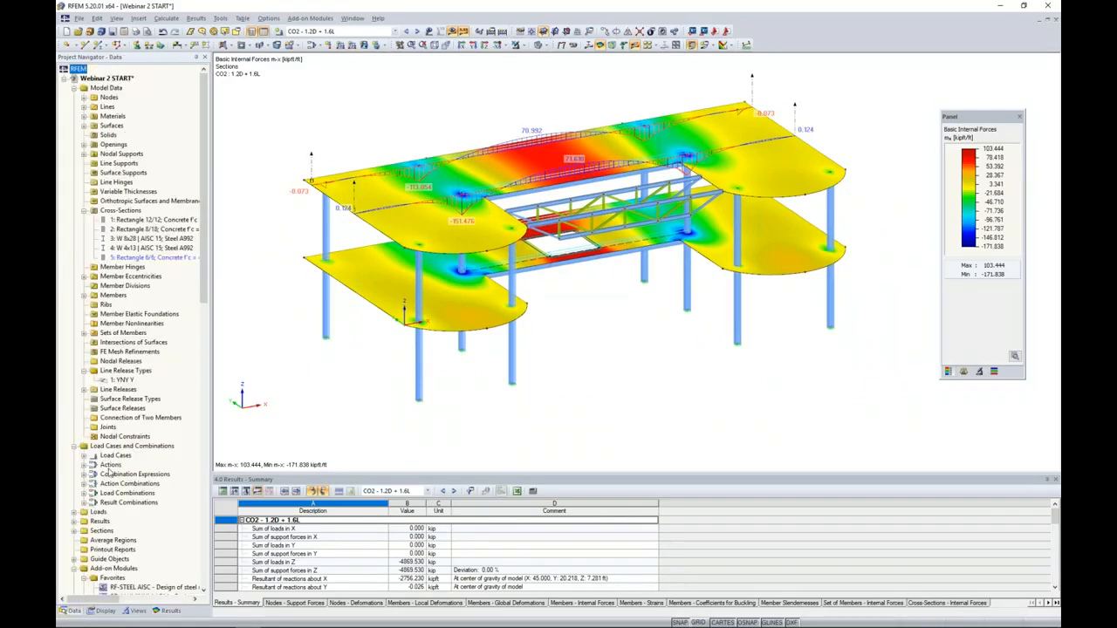
{"action": "scroll", "coordinate": [119, 458], "scroll_direction": "down", "scroll_amount": 5}
{"action": "scroll", "coordinate": [119, 457], "scroll_direction": "down", "scroll_amount": 3}
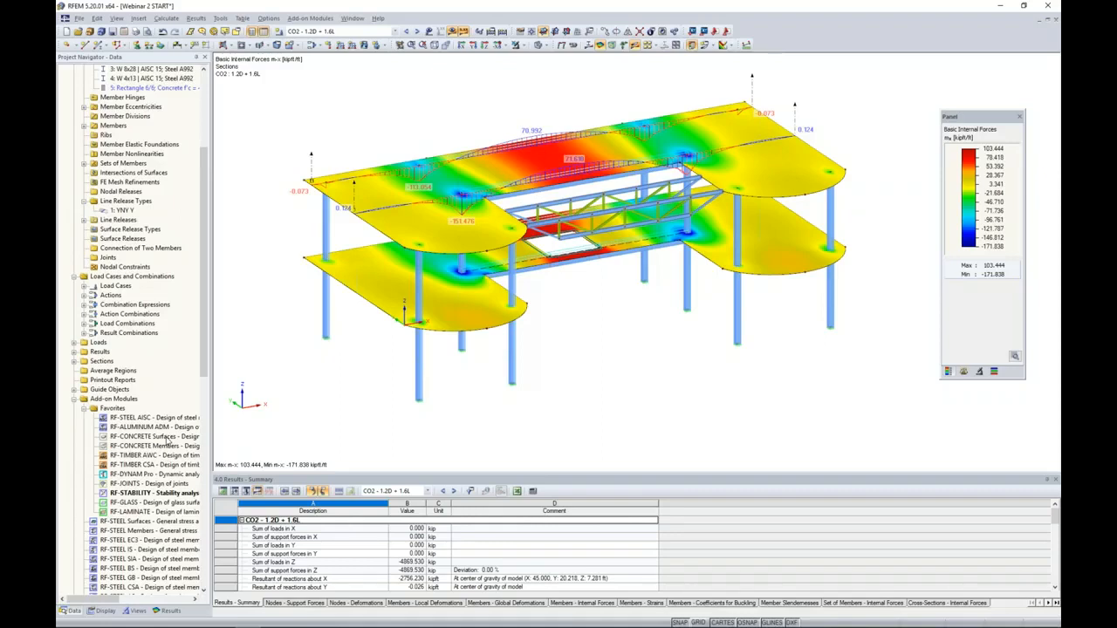
{"action": "double_click", "coordinate": [166, 438]}
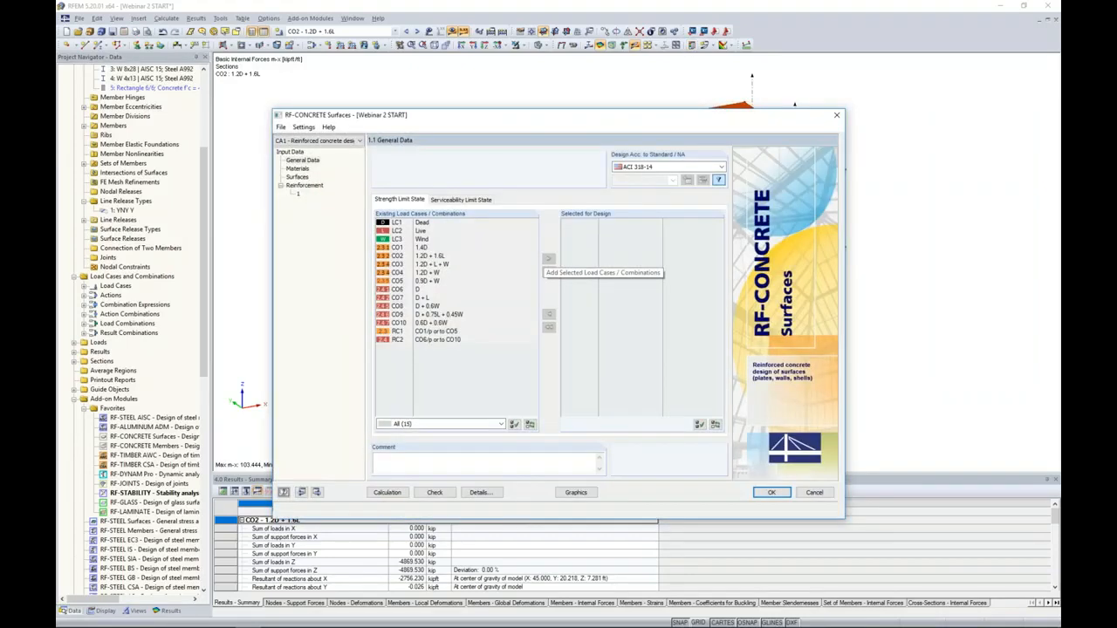
- Check the available design standards, keep ACI 318-14, and add CO2 (1.2D + 1.6L) to the strength limit state design
{"action": "left_click", "coordinate": [633, 167]}
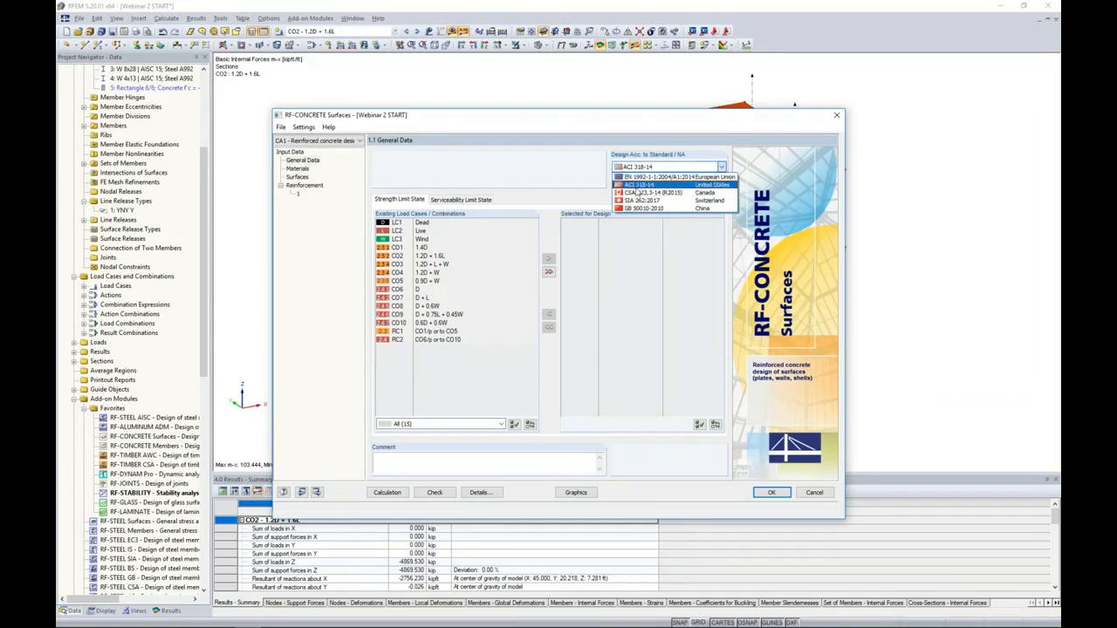
{"action": "left_click", "coordinate": [570, 179]}
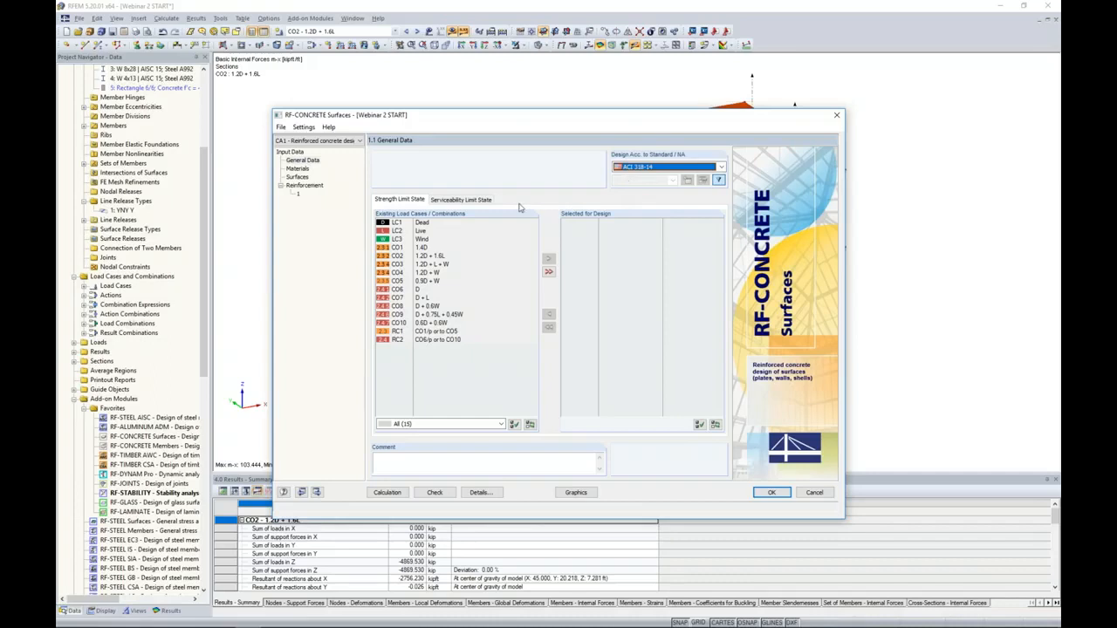
{"action": "double_click", "coordinate": [438, 257]}
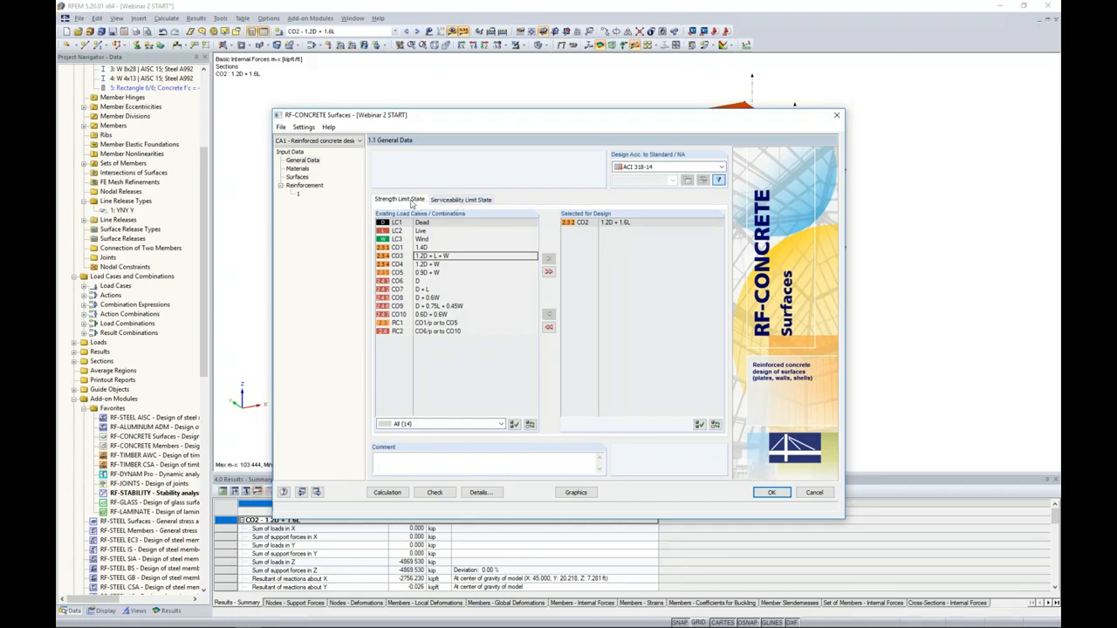
- Review the material and surface input data, and assign the reinforcement group only to surface 5, the upper slab
{"action": "left_click", "coordinate": [297, 169]}
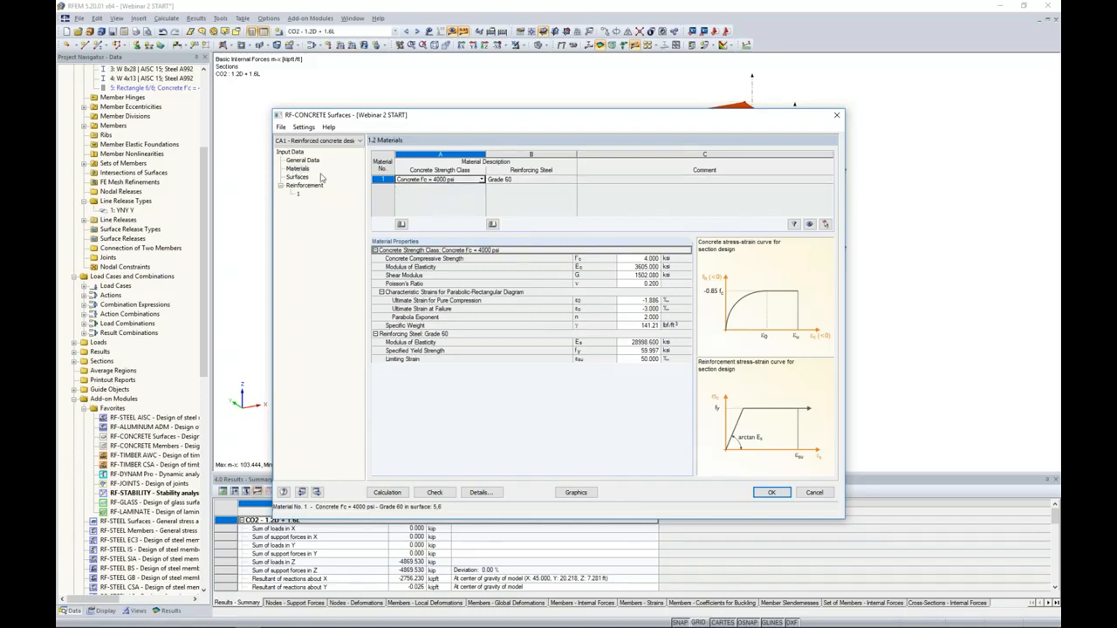
{"action": "left_click", "coordinate": [298, 177]}
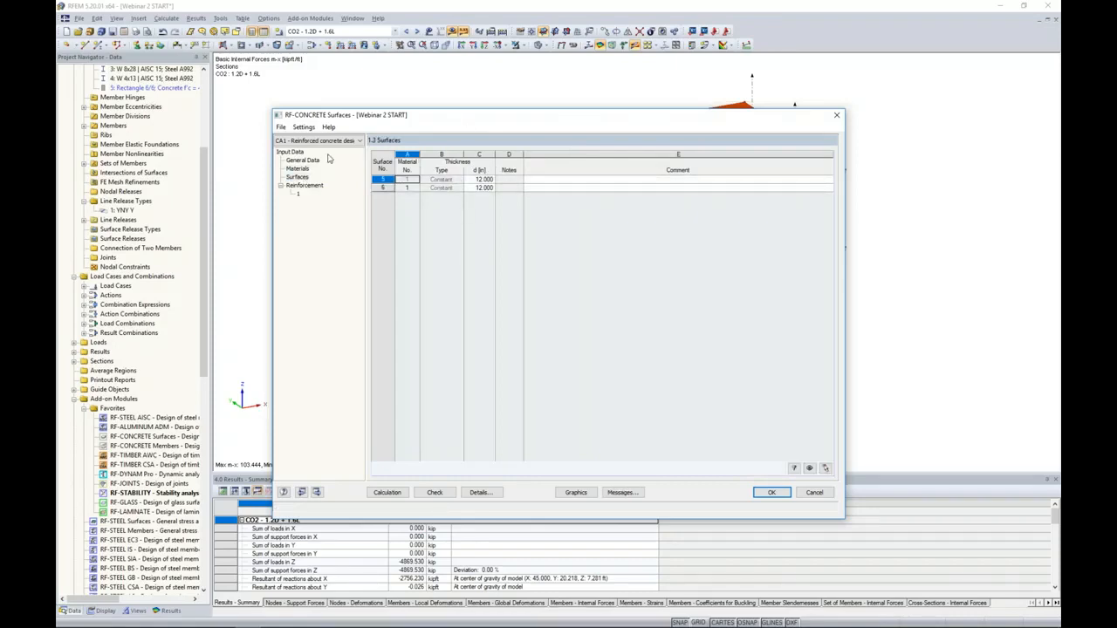
{"action": "left_click", "coordinate": [305, 186]}
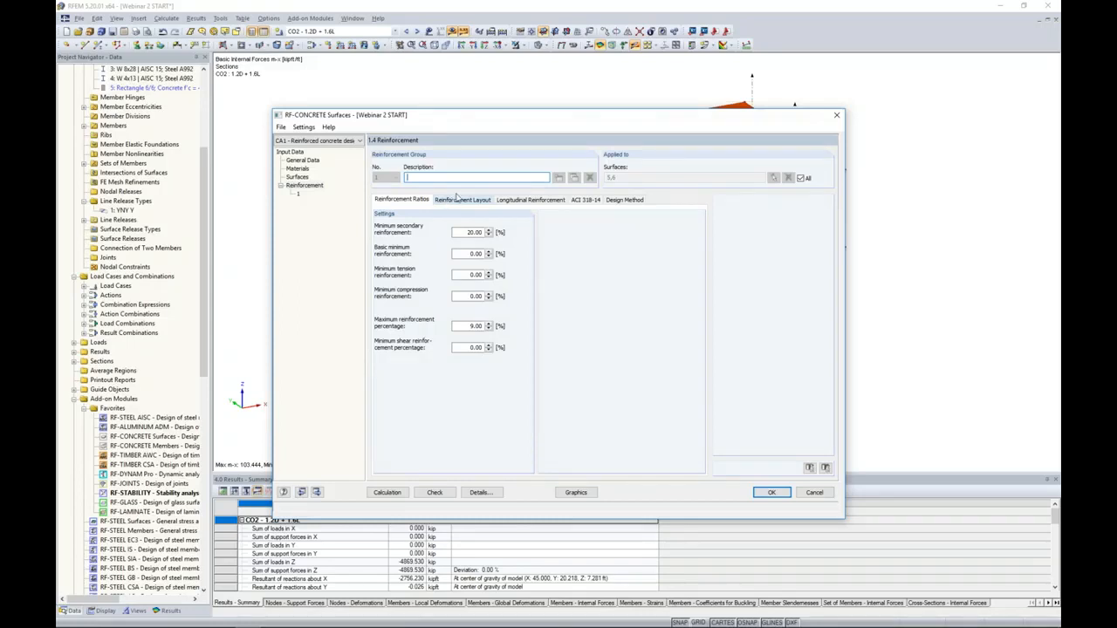
{"action": "left_click", "coordinate": [800, 178]}
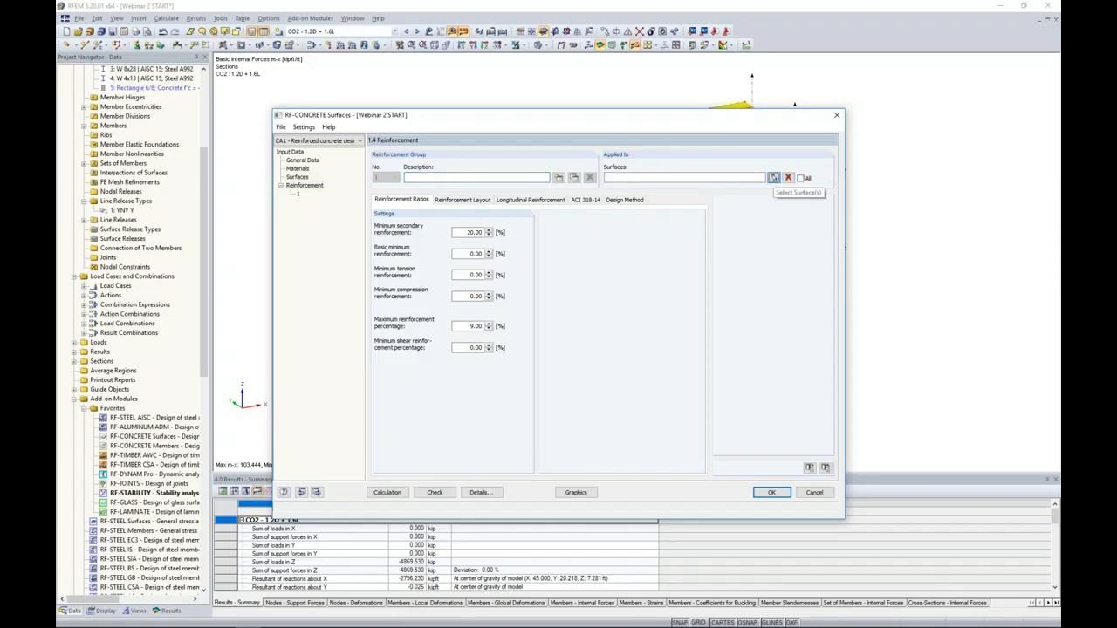
{"action": "left_click", "coordinate": [773, 179]}
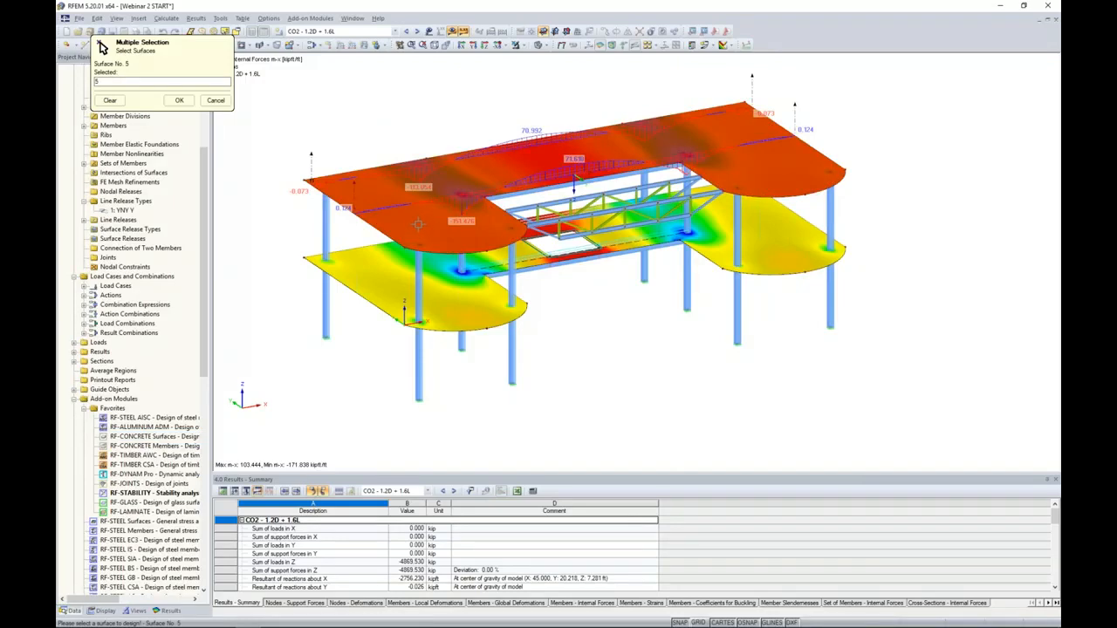
{"action": "left_click", "coordinate": [177, 100]}
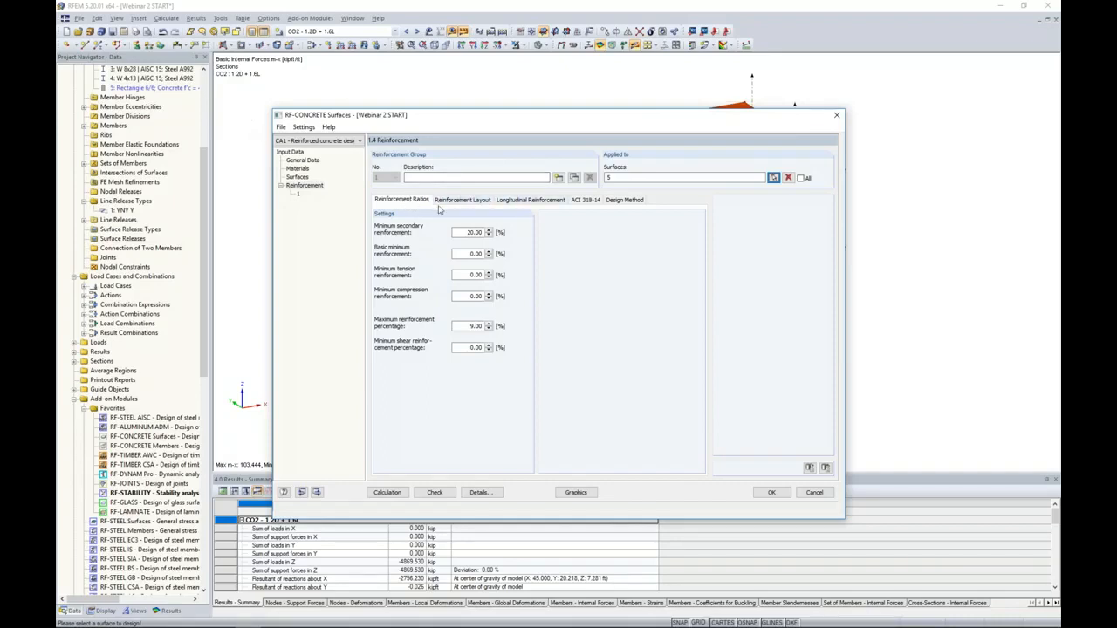
- Review the group's reinforcement layout, longitudinal reinforcement, and ACI 318-14 minimum reinforcement and strength reduction settings
{"action": "left_click", "coordinate": [445, 202]}
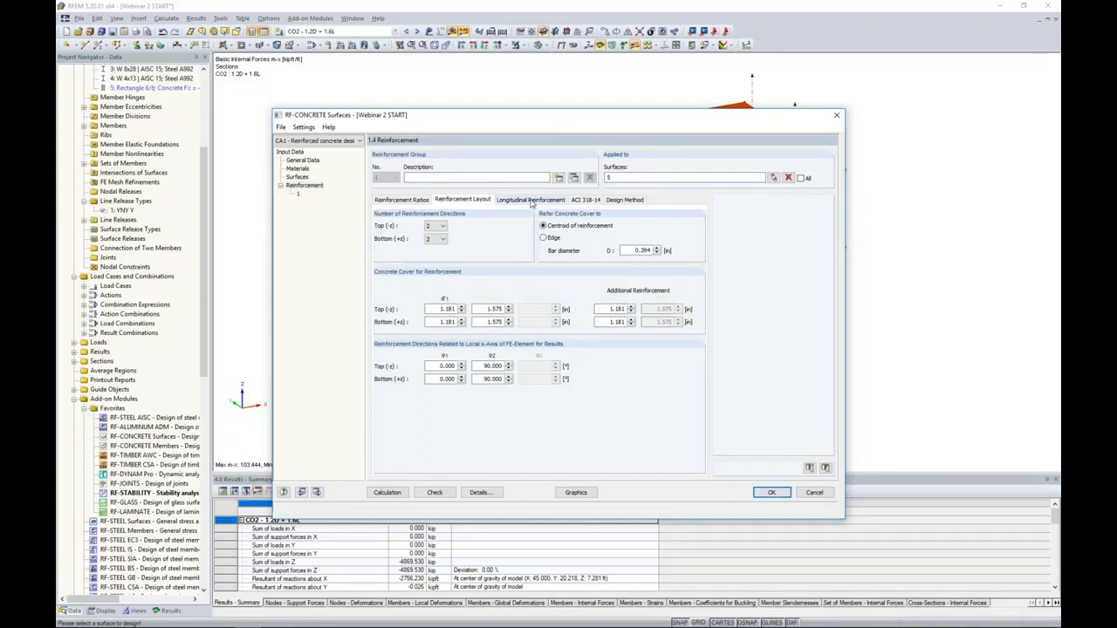
{"action": "left_click", "coordinate": [530, 200]}
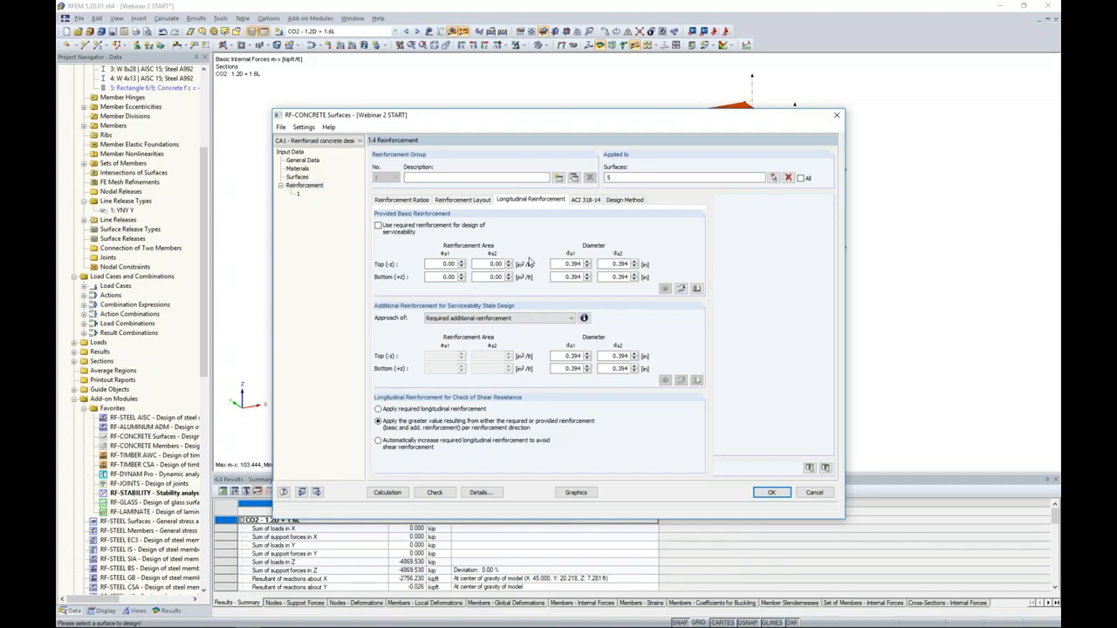
{"action": "left_click", "coordinate": [590, 201]}
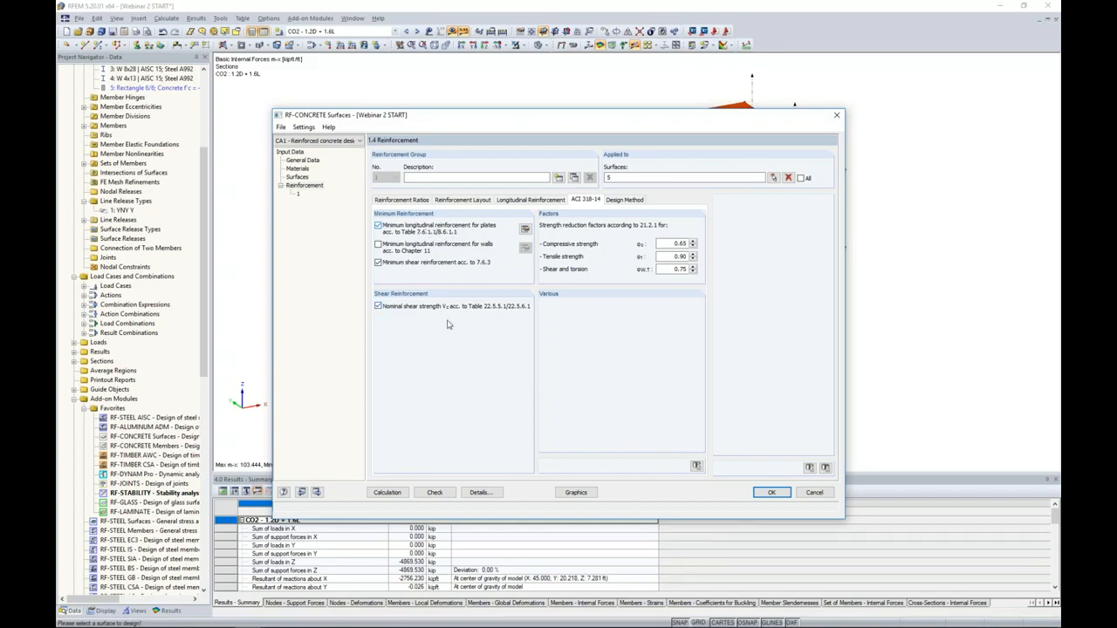
- Calculate the concrete design and examine the total required reinforcement and its error notes, widening the required reinforcement columns
{"action": "left_click", "coordinate": [387, 493]}
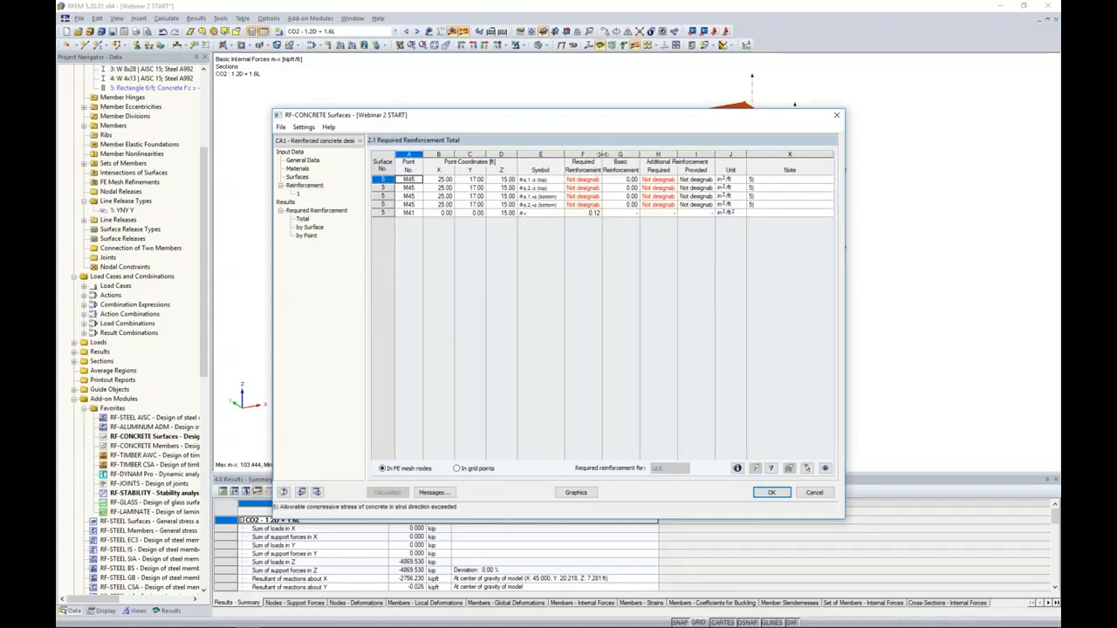
{"action": "left_click_drag", "start_coordinate": [601, 154], "coordinate": [622, 154]}
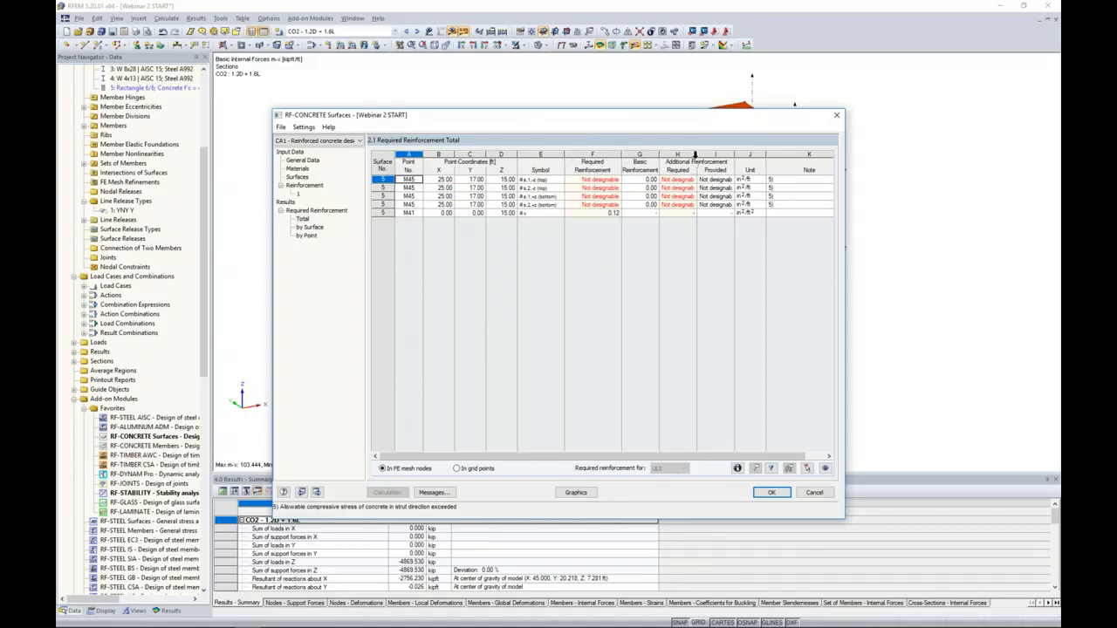
{"action": "left_click_drag", "start_coordinate": [697, 154], "coordinate": [717, 155]}
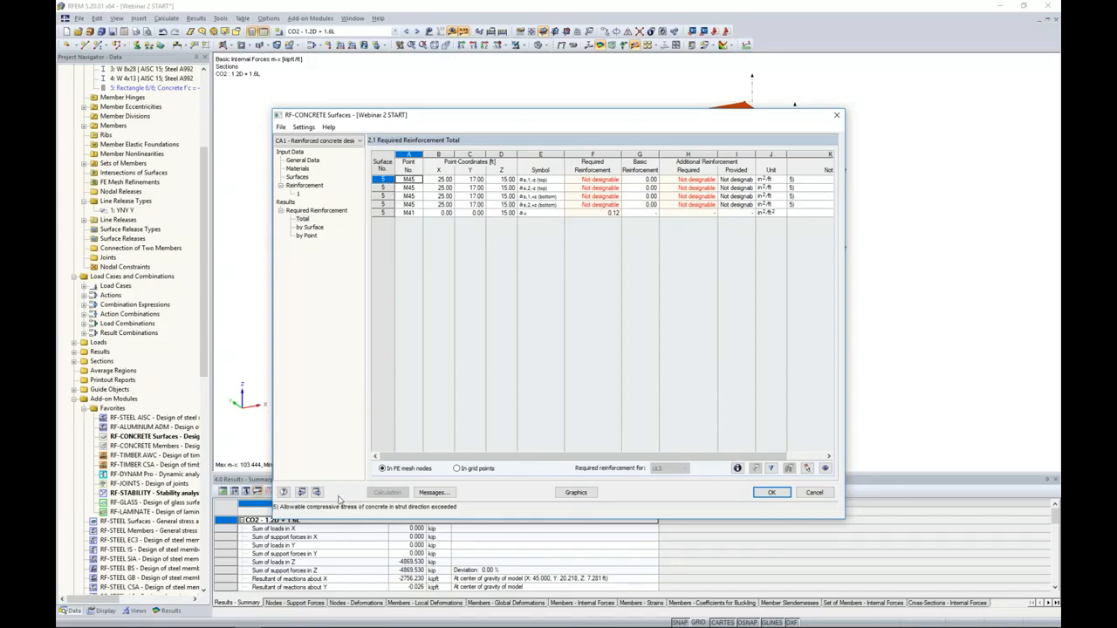
{"action": "left_click", "coordinate": [433, 491]}
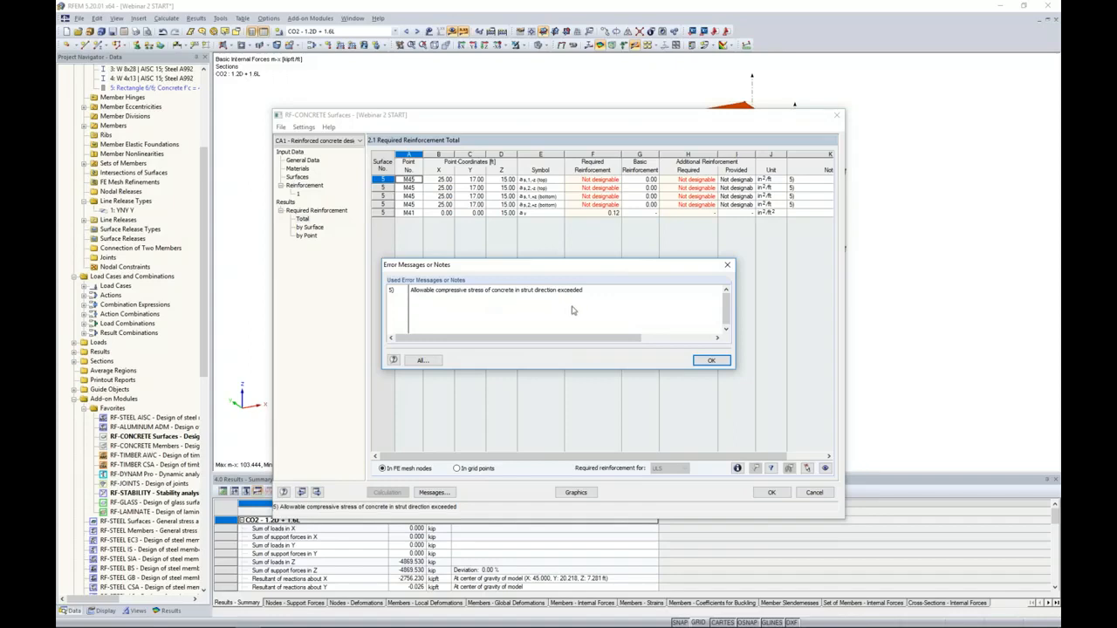
{"action": "left_click", "coordinate": [709, 360]}
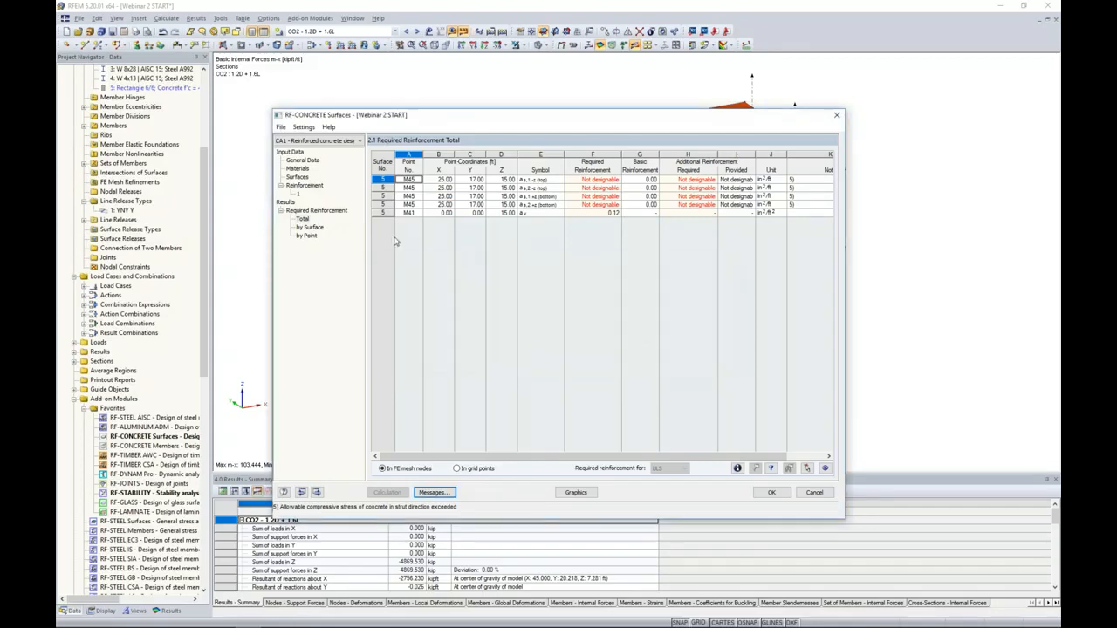
- Examine the required reinforcement by point for surface 5, comparing the values at point M43 with the upper slab in the model
{"action": "left_click", "coordinate": [307, 237]}
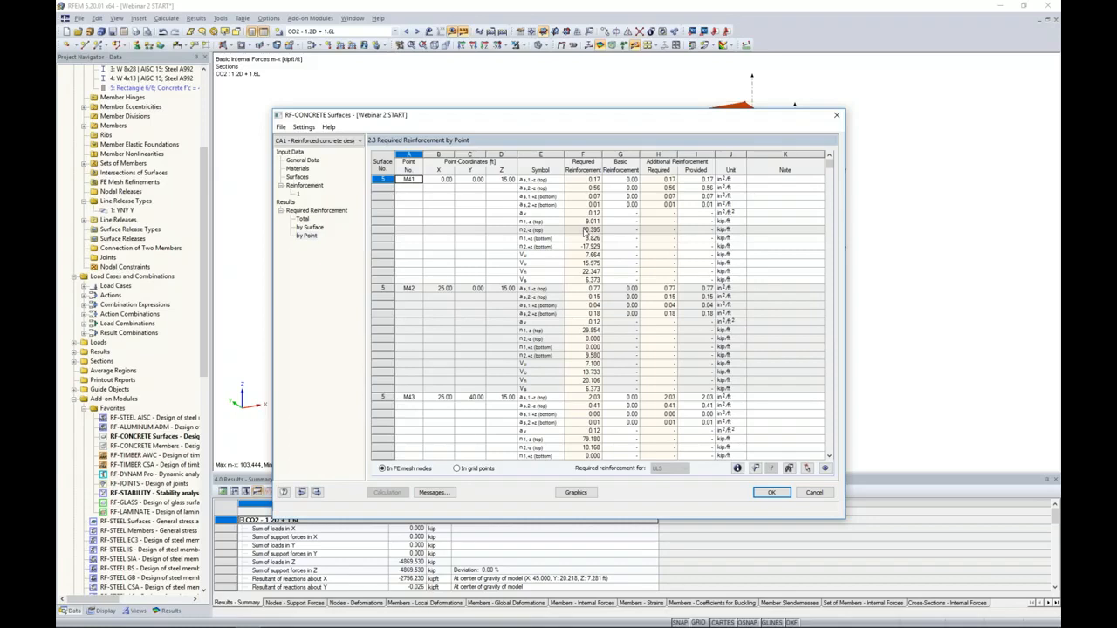
{"action": "scroll", "coordinate": [585, 230], "scroll_direction": "down", "scroll_amount": 6}
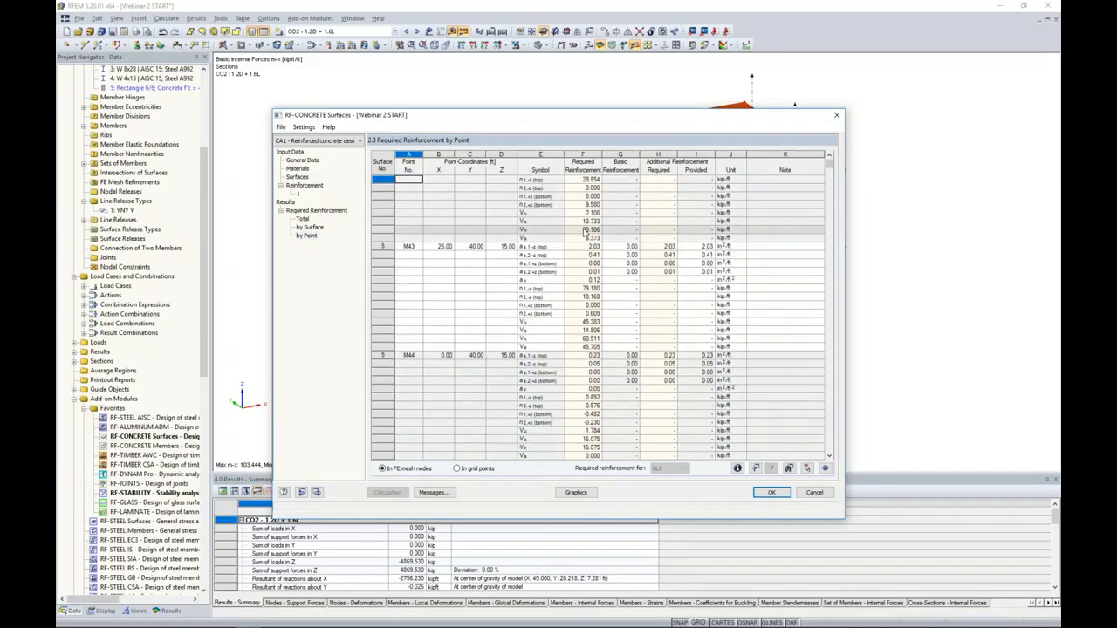
{"action": "scroll", "coordinate": [585, 231], "scroll_direction": "down", "scroll_amount": 1}
{"action": "left_click_drag", "start_coordinate": [546, 115], "coordinate": [541, 309]}
{"action": "left_click", "coordinate": [574, 440]}
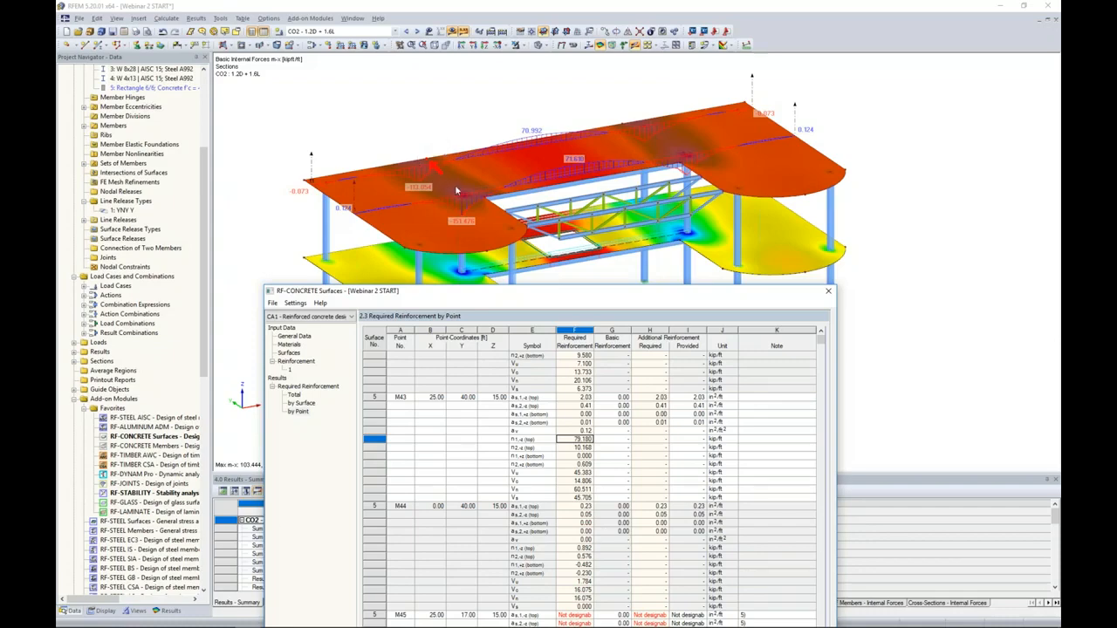
{"action": "key", "text": "Down"}
{"action": "key", "text": "Down"}
{"action": "key", "text": "Down"}
{"action": "key", "text": "Down"}
{"action": "key", "text": "Down"}
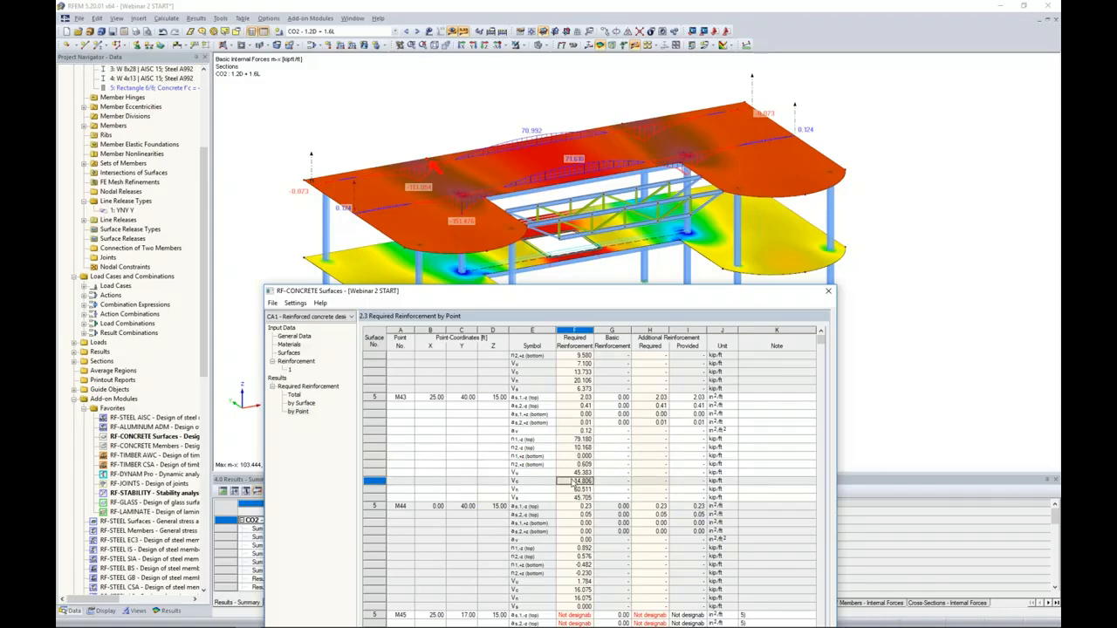
{"action": "left_click_drag", "start_coordinate": [557, 292], "coordinate": [562, 125]}
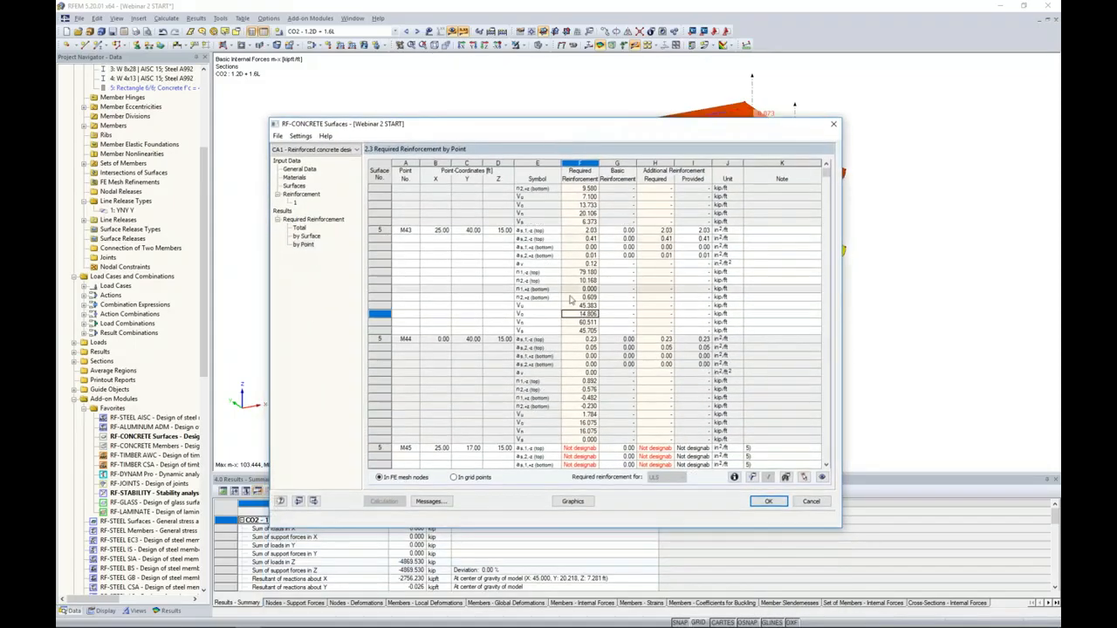
- Review the required reinforcement at points M44 to M47 of surface 5, and close the concrete design module keeping its data
{"action": "scroll", "coordinate": [571, 299], "scroll_direction": "down", "scroll_amount": 5}
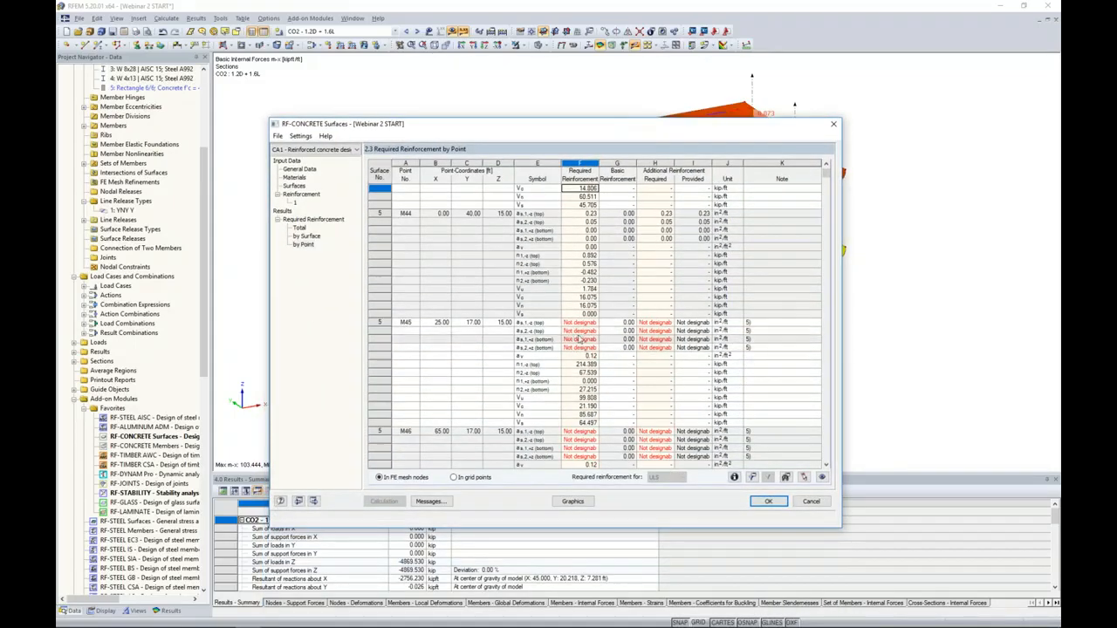
{"action": "scroll", "coordinate": [587, 335], "scroll_direction": "down", "scroll_amount": 6}
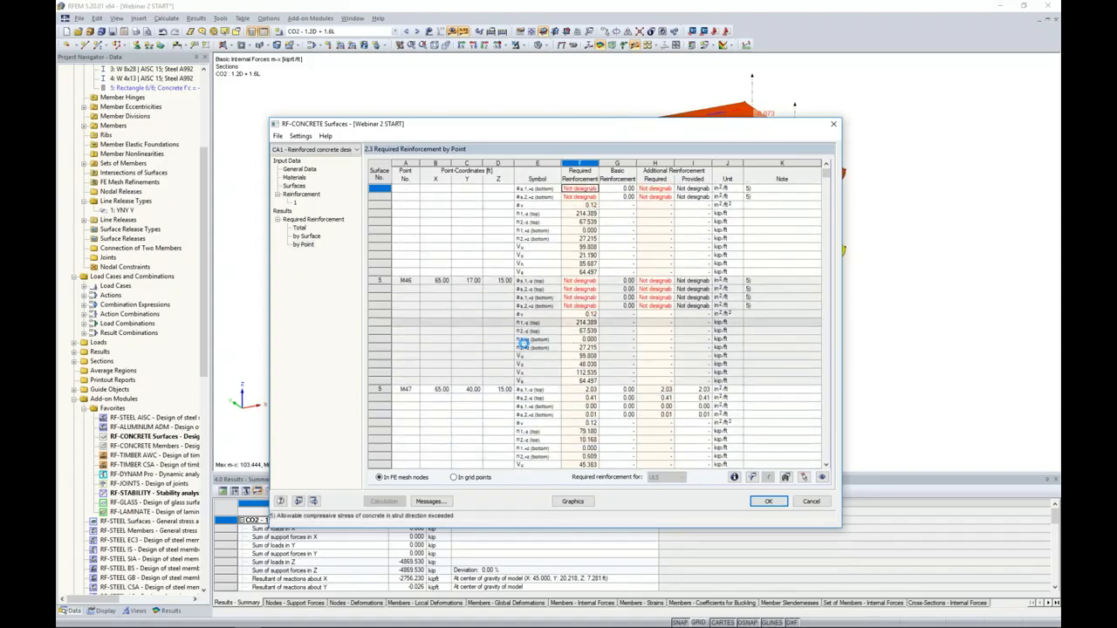
{"action": "left_click", "coordinate": [769, 503]}
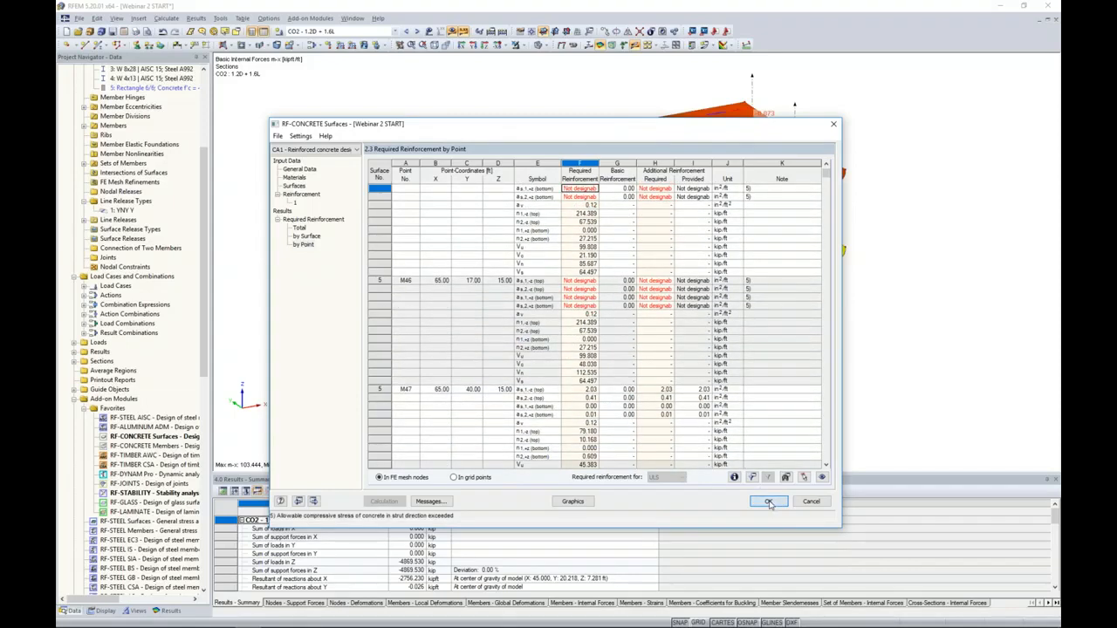
- Display the RF-CONCRETE Surfaces CA1 reinforced concrete design results on the model and show their result options in the navigator
{"action": "left_click", "coordinate": [394, 32]}
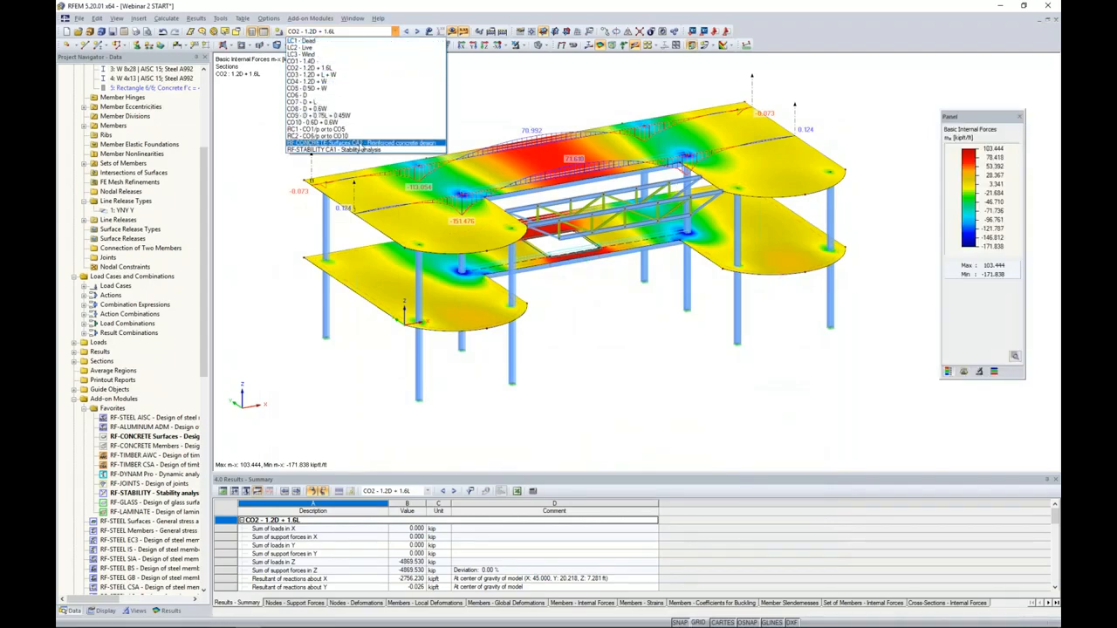
{"action": "left_click", "coordinate": [359, 145]}
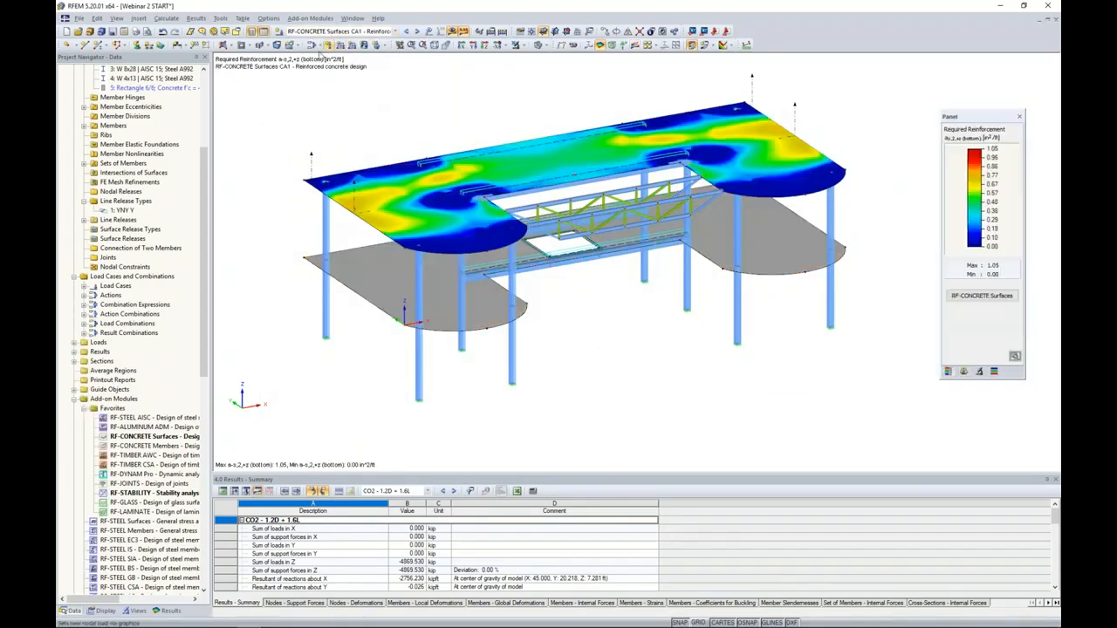
{"action": "left_click", "coordinate": [165, 610]}
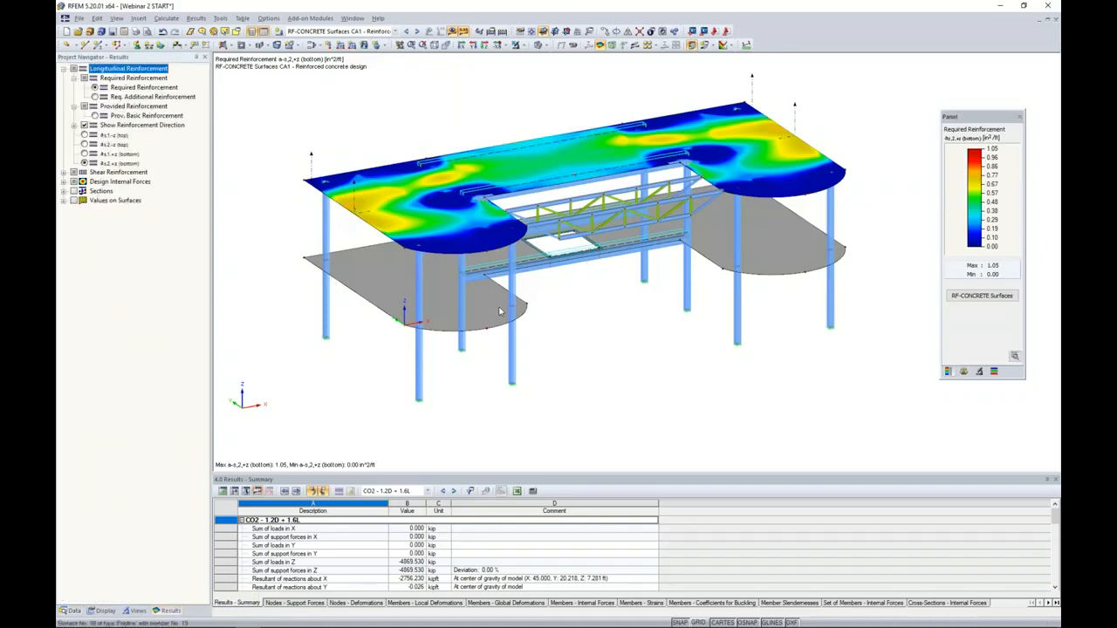
- Isolate the upper slab, surface 5, so that the rest of the structure is only faintly shown
{"action": "left_click", "coordinate": [392, 197]}
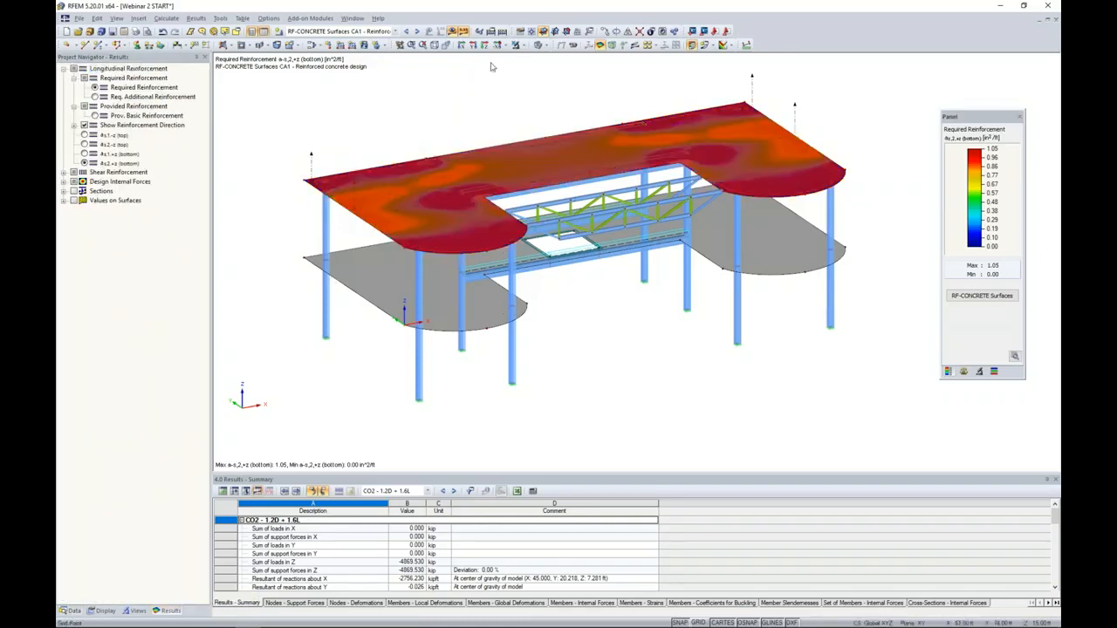
{"action": "left_click", "coordinate": [524, 46]}
{"action": "left_click", "coordinate": [531, 58]}
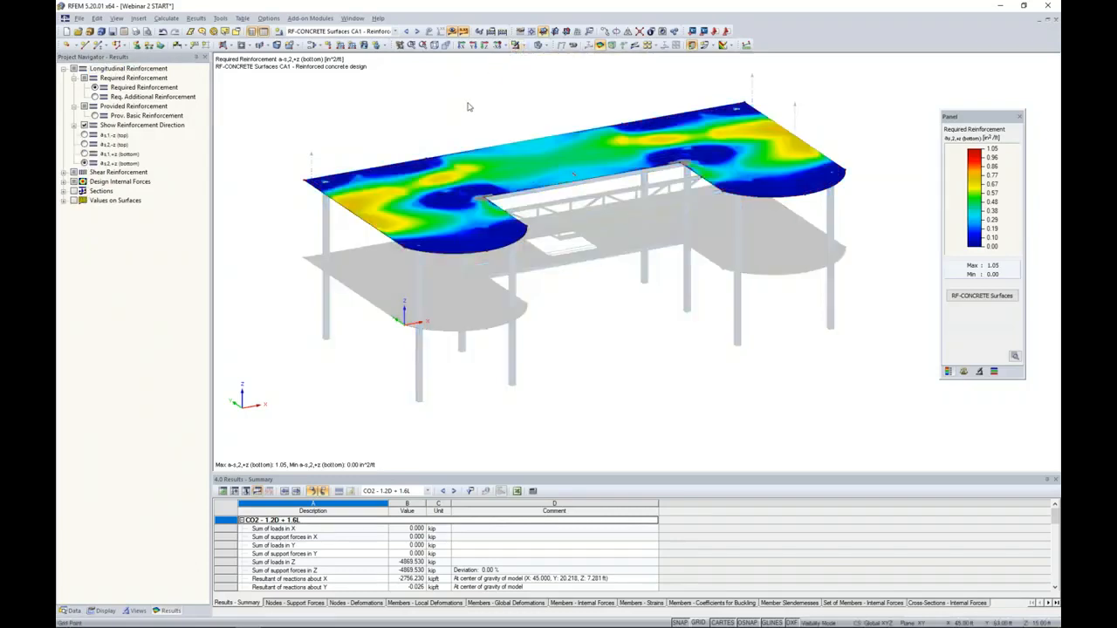
{"action": "scroll", "coordinate": [559, 258], "scroll_direction": "up", "scroll_amount": 5}
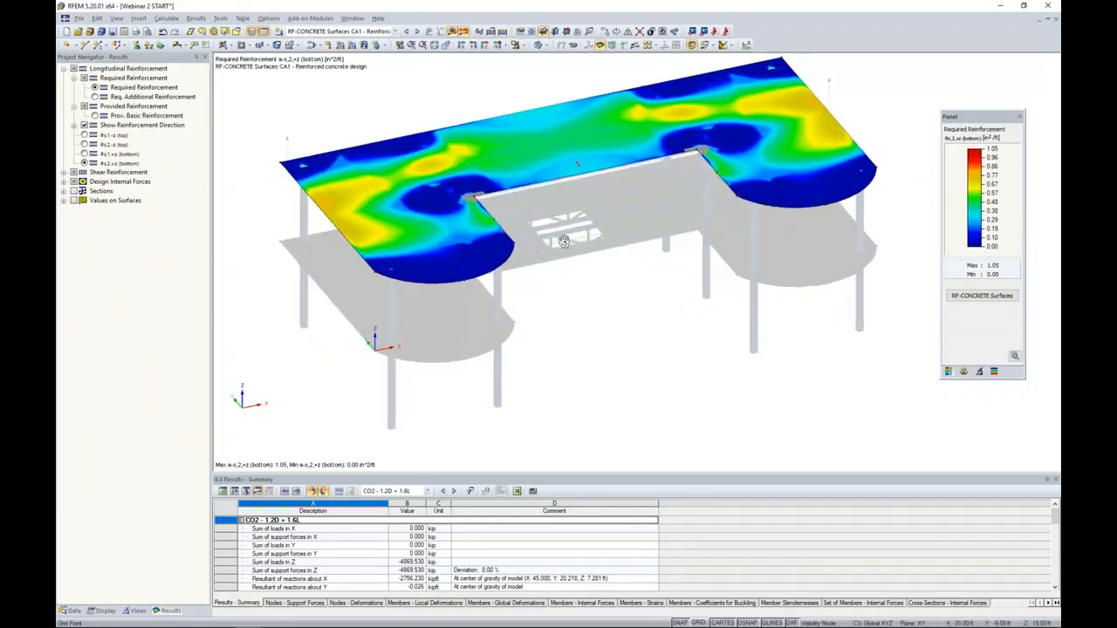
{"action": "scroll", "coordinate": [542, 224], "scroll_direction": "up", "scroll_amount": 1}
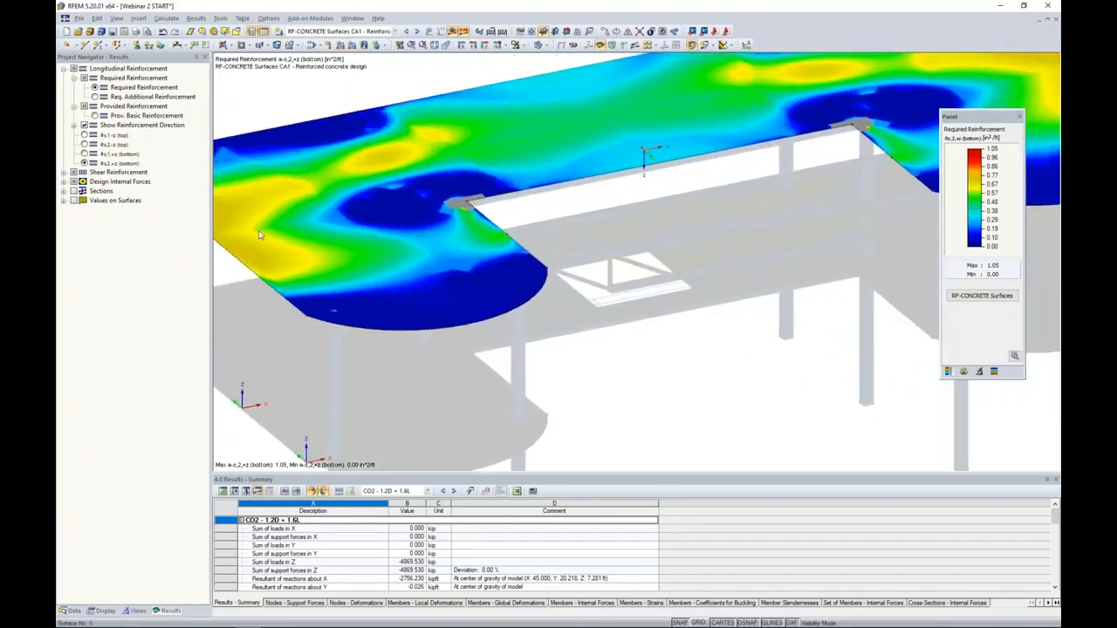
- Display the required longitudinal reinforcement a-s,1,-z (top) on the upper slab and examine its distribution around the inner corner by the opening
{"action": "left_click", "coordinate": [85, 135]}
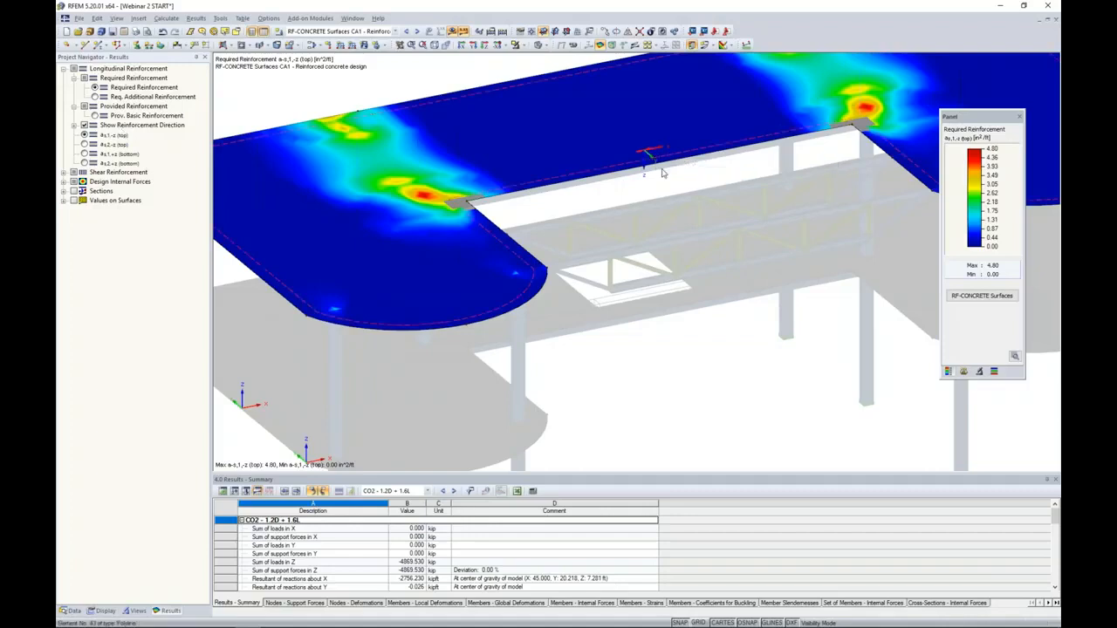
{"action": "scroll", "coordinate": [661, 173], "scroll_direction": "up", "scroll_amount": 4}
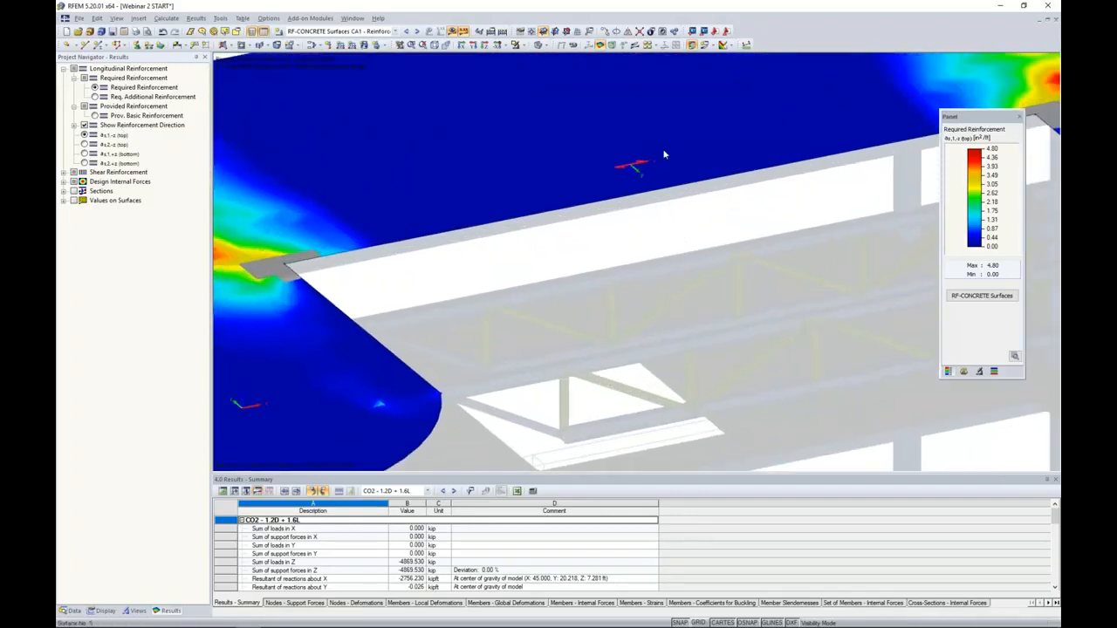
{"action": "scroll", "coordinate": [598, 234], "scroll_direction": "down", "scroll_amount": 1}
{"action": "scroll", "coordinate": [599, 239], "scroll_direction": "down", "scroll_amount": 2}
{"action": "scroll", "coordinate": [624, 244], "scroll_direction": "up", "scroll_amount": 1}
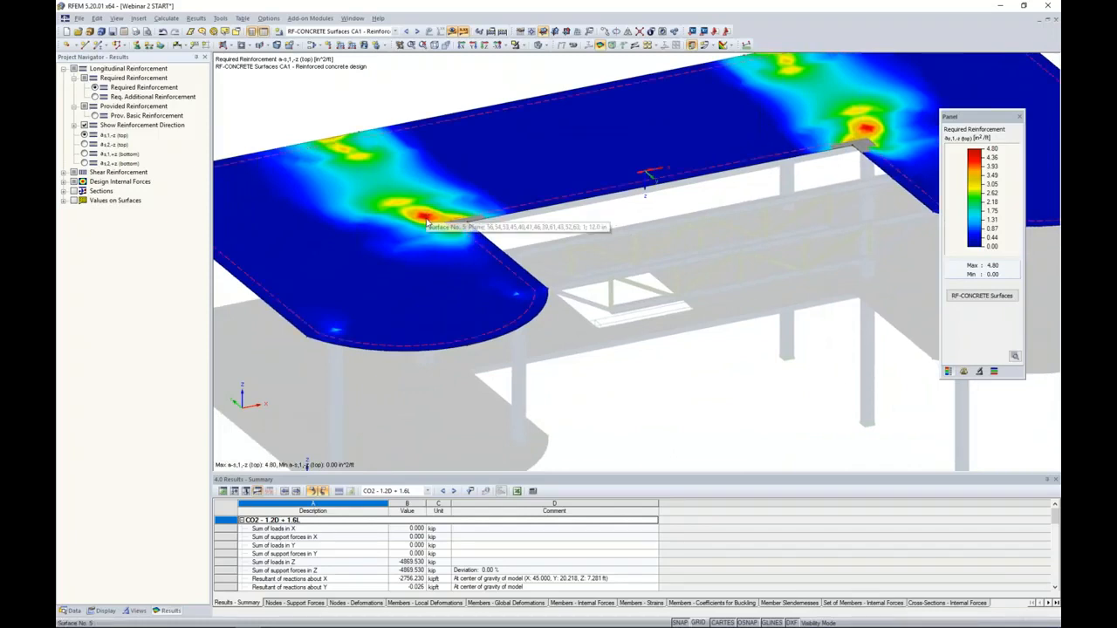
{"action": "scroll", "coordinate": [514, 241], "scroll_direction": "up", "scroll_amount": 3}
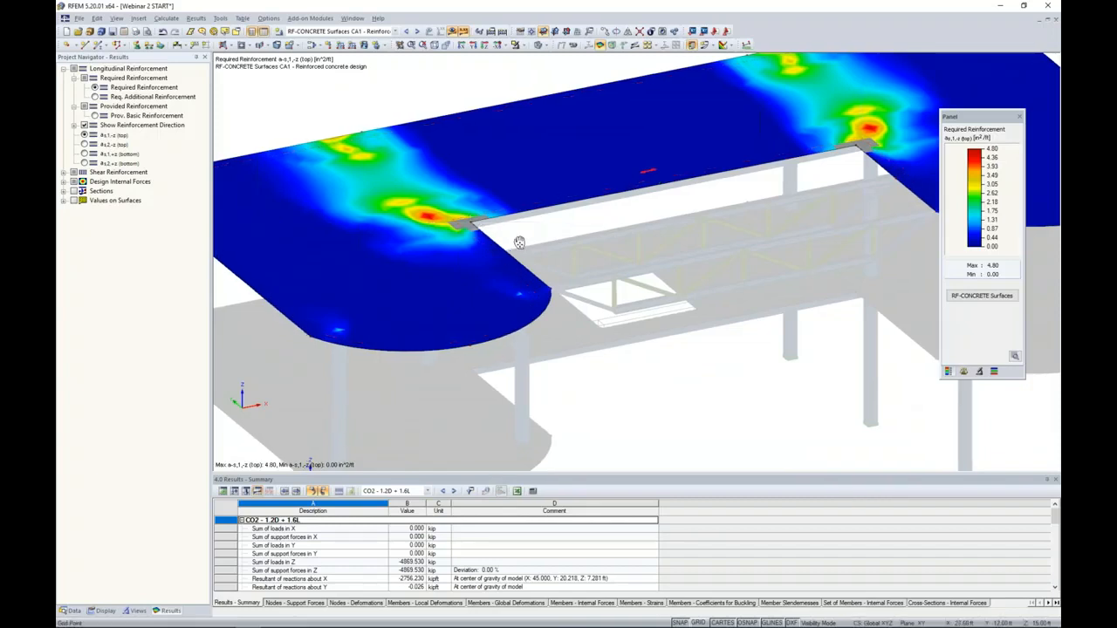
{"action": "scroll", "coordinate": [475, 235], "scroll_direction": "up", "scroll_amount": 1}
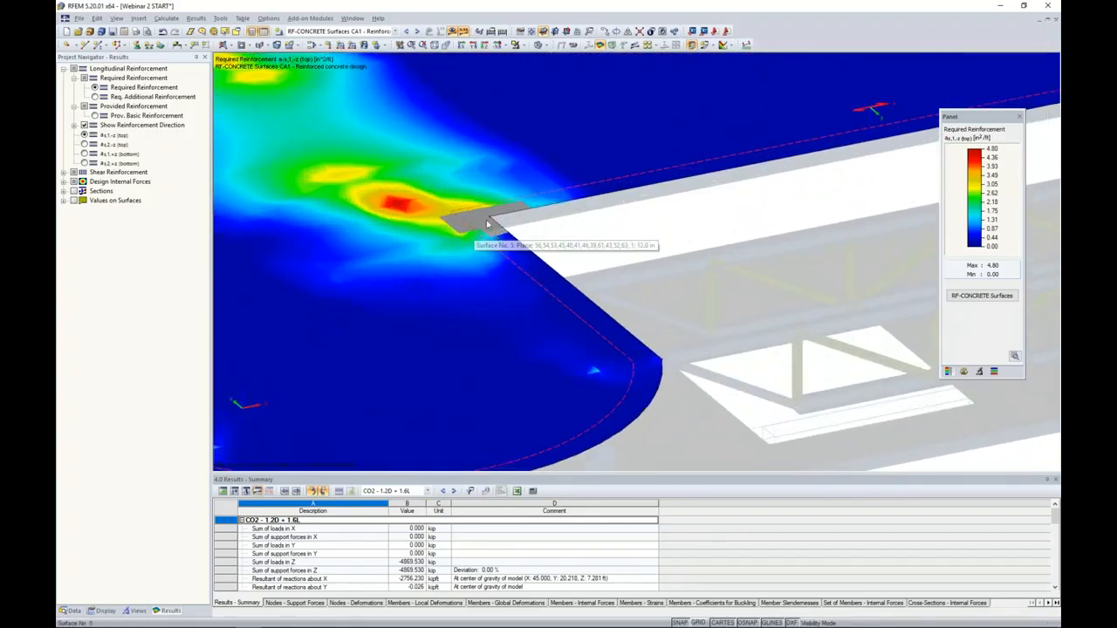
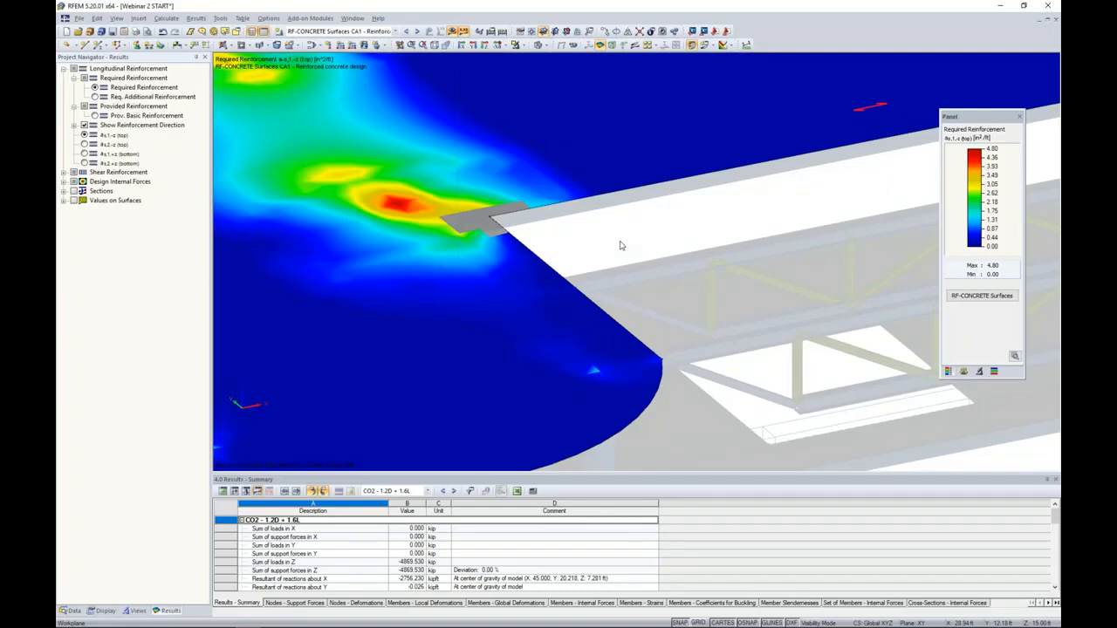
- Display the upper slab's required reinforcement a-s,2,-z (top), followed by a-s,1,+z (bottom), and review both distributions
{"action": "scroll", "coordinate": [619, 245], "scroll_direction": "down", "scroll_amount": 3}
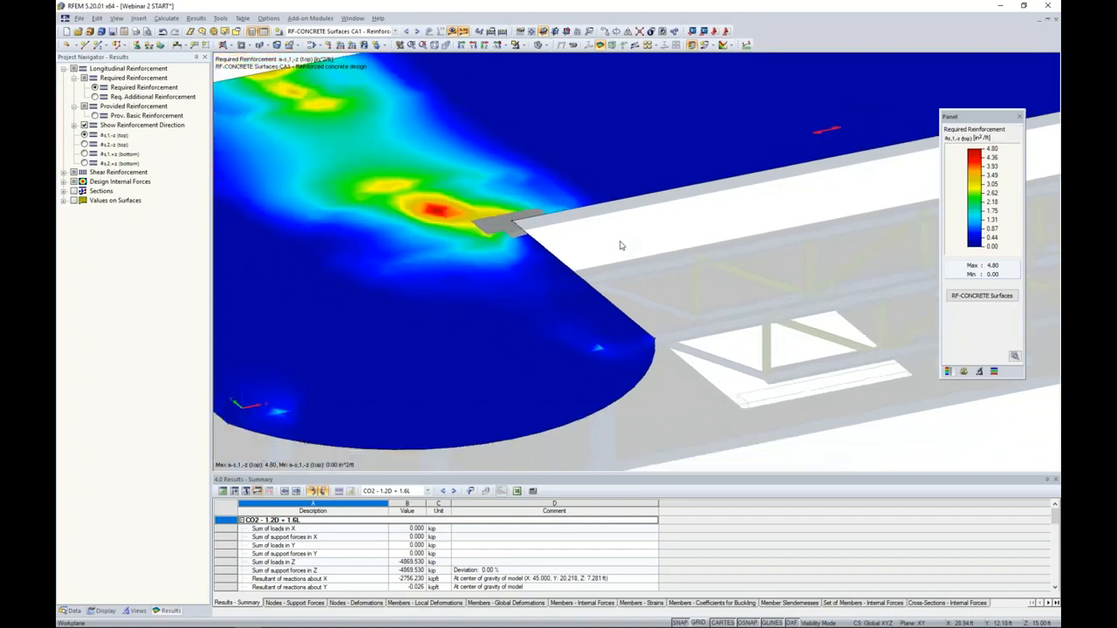
{"action": "left_click", "coordinate": [84, 144]}
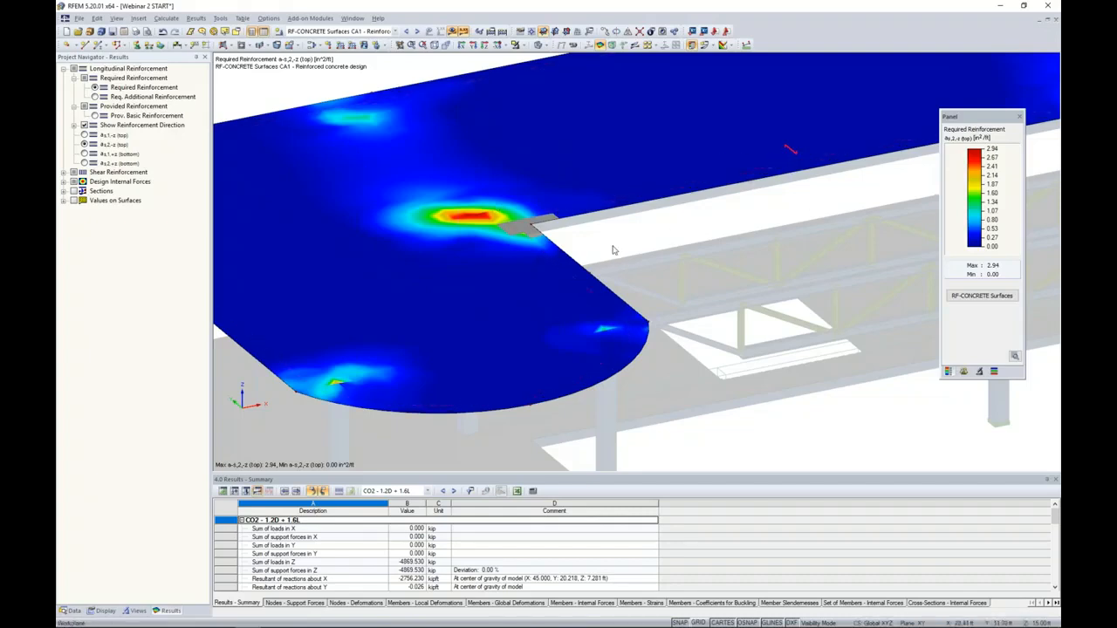
{"action": "left_click", "coordinate": [82, 153]}
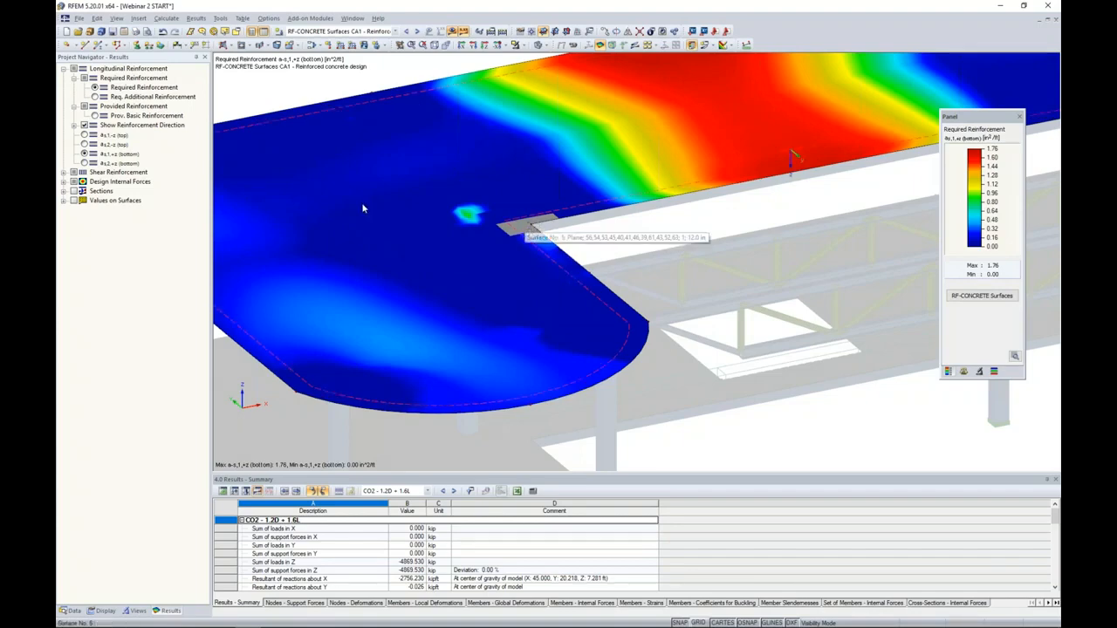
- Hide the design results, display the model as wireframe, and examine the column head and beam end near the slab's inner corner
{"action": "left_click", "coordinate": [460, 44]}
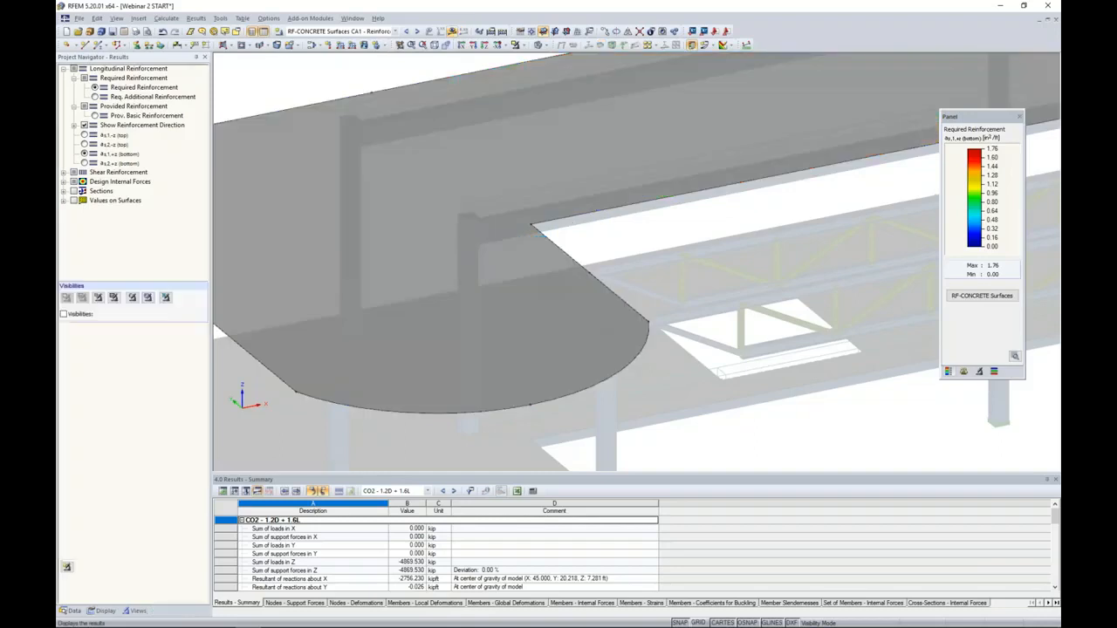
{"action": "left_click", "coordinate": [546, 48]}
{"action": "left_click", "coordinate": [567, 64]}
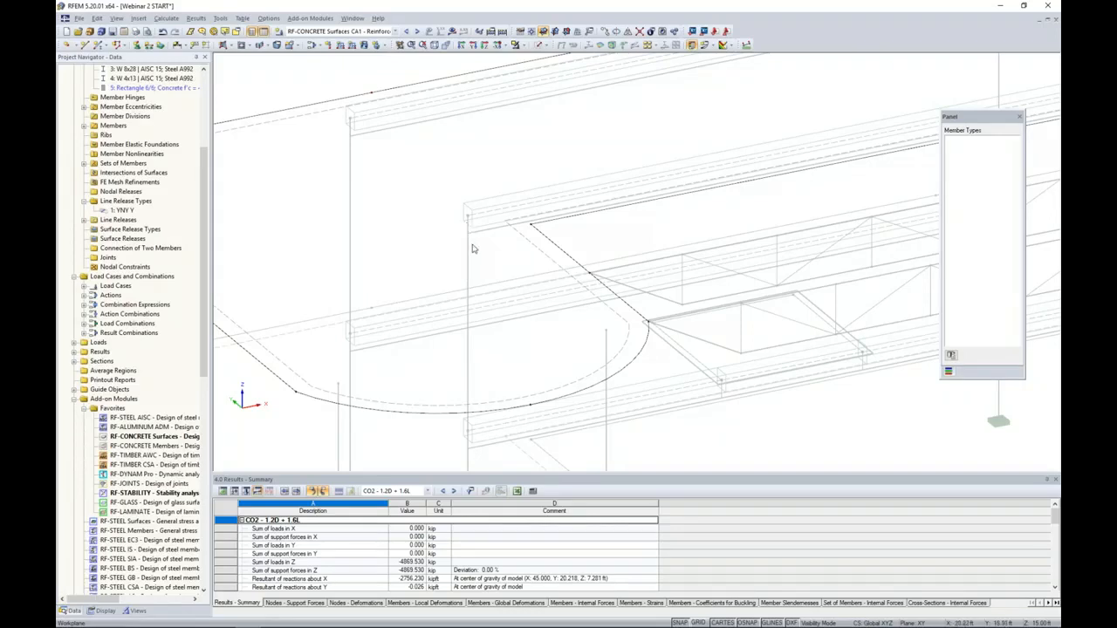
{"action": "scroll", "coordinate": [464, 229], "scroll_direction": "up", "scroll_amount": 5}
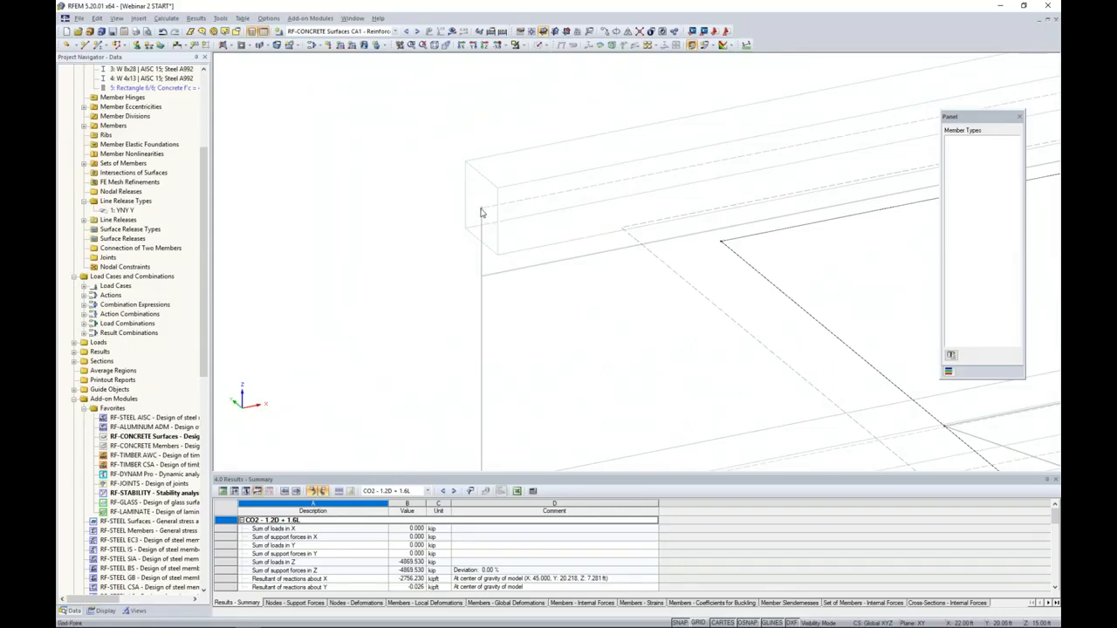
{"action": "scroll", "coordinate": [481, 213], "scroll_direction": "down", "scroll_amount": 5}
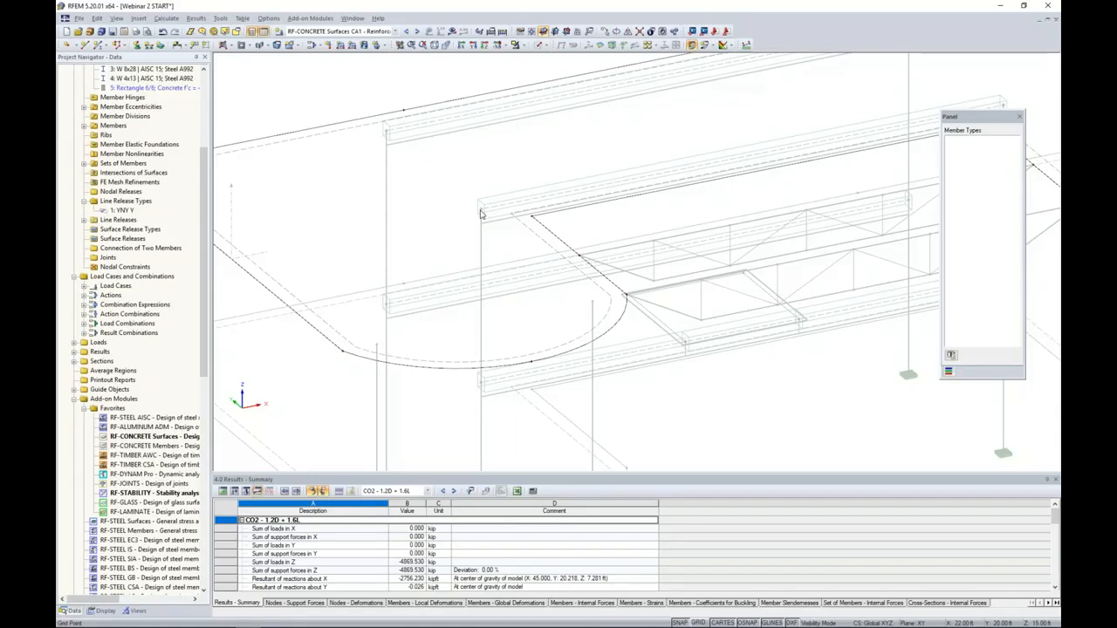
{"action": "scroll", "coordinate": [537, 224], "scroll_direction": "up", "scroll_amount": 4}
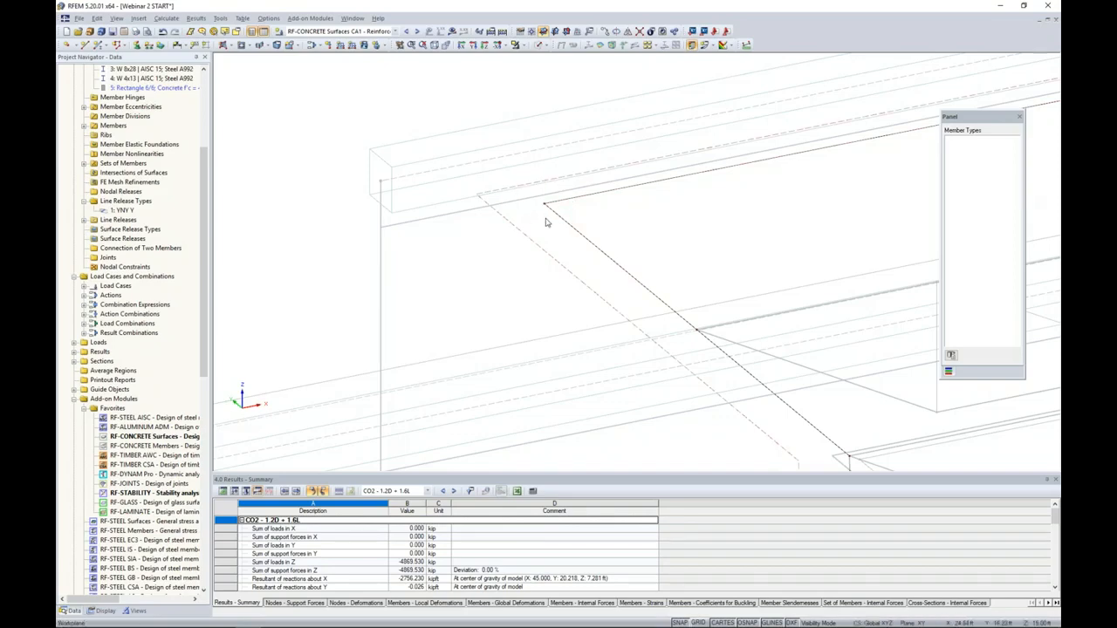
{"action": "scroll", "coordinate": [544, 221], "scroll_direction": "down", "scroll_amount": 2}
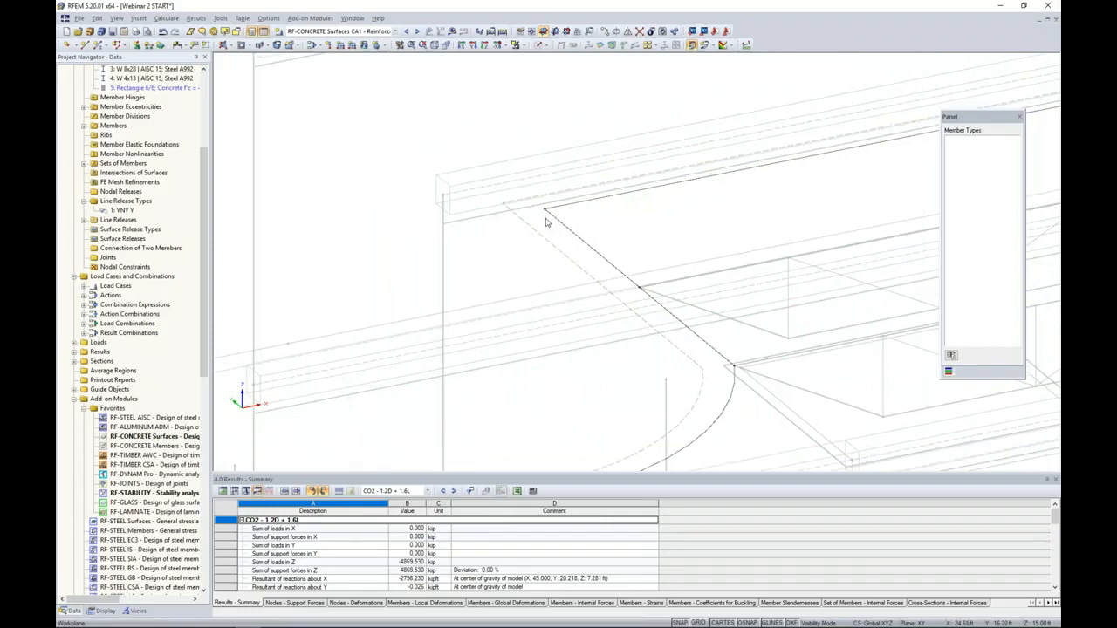
{"action": "scroll", "coordinate": [543, 222], "scroll_direction": "down", "scroll_amount": 3}
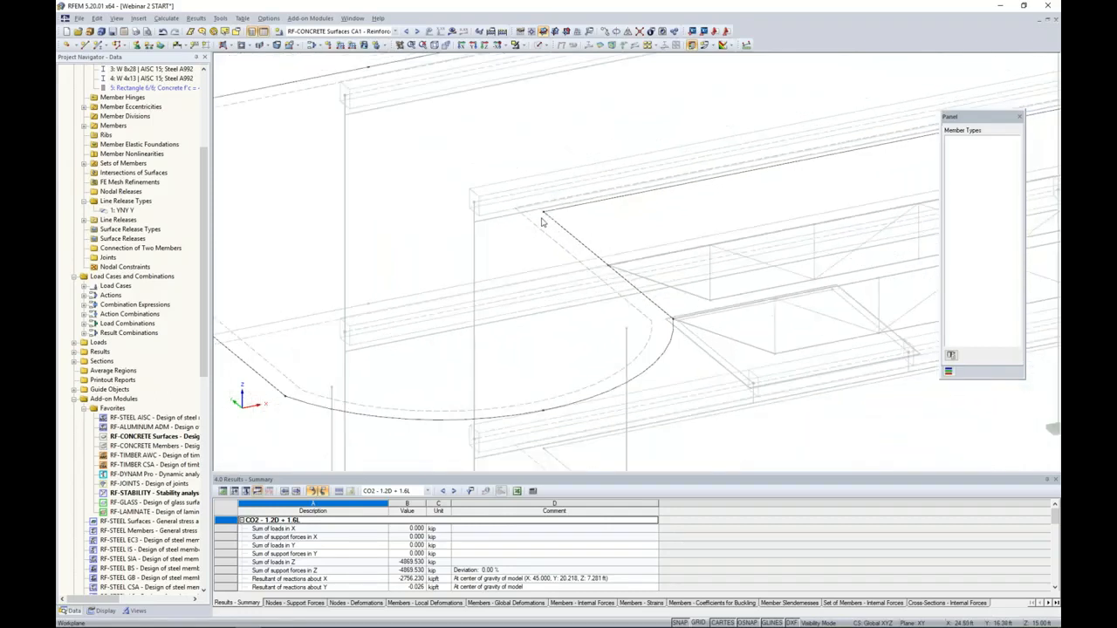
{"action": "scroll", "coordinate": [541, 222], "scroll_direction": "down", "scroll_amount": 1}
{"action": "left_click", "coordinate": [543, 214]}
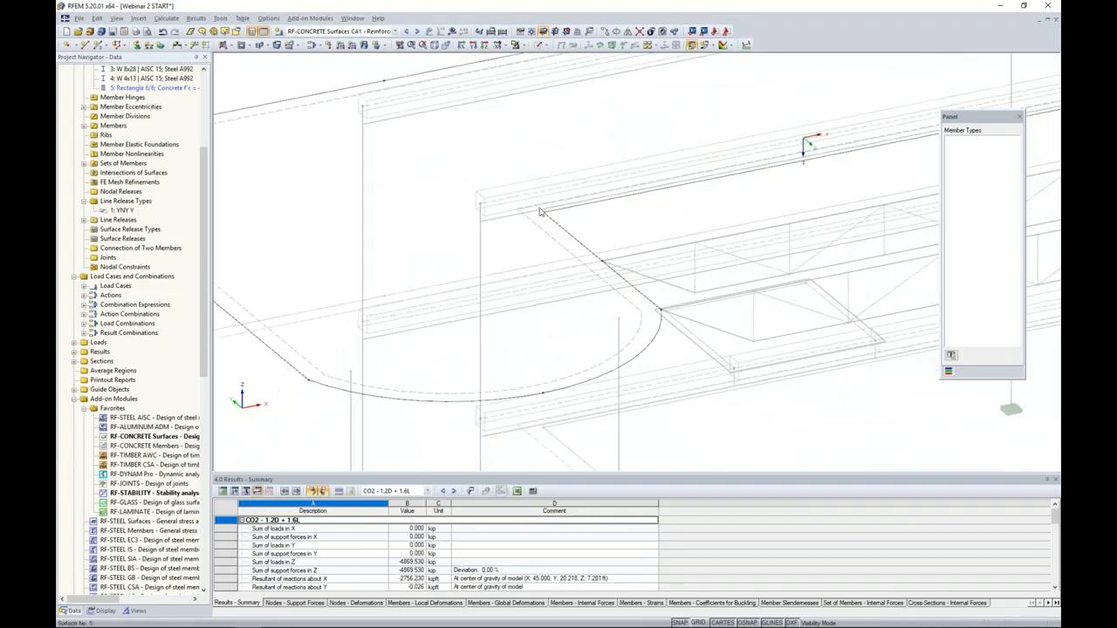
- Return the model to transparent solid rendering and cancel the visibility mode so the whole structure is shown
{"action": "left_click", "coordinate": [548, 47]}
{"action": "left_click", "coordinate": [556, 84]}
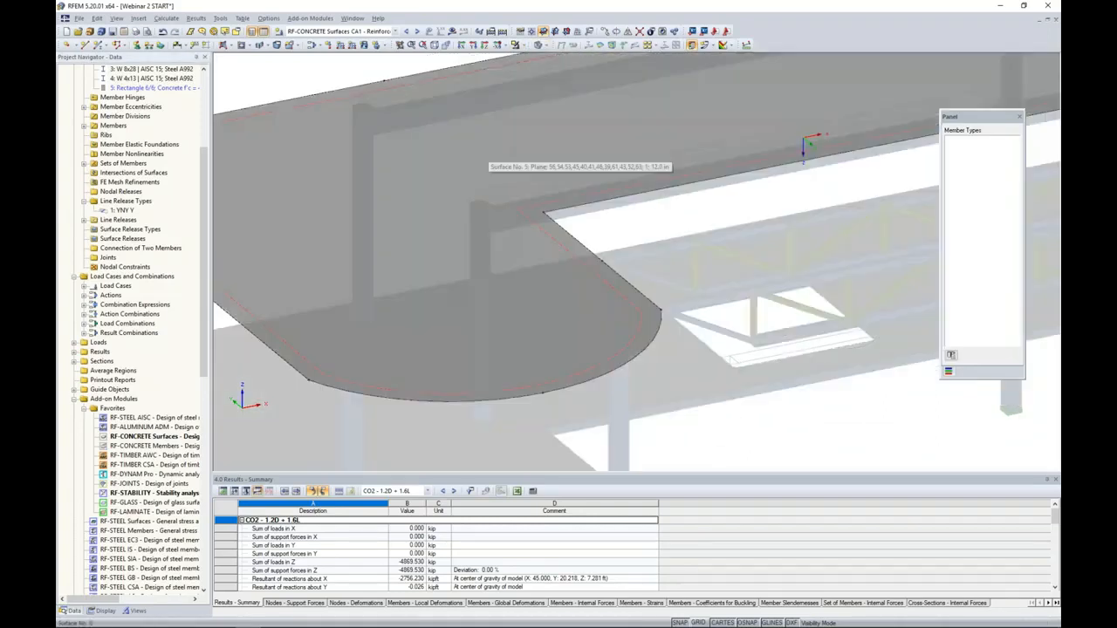
{"action": "scroll", "coordinate": [489, 152], "scroll_direction": "down", "scroll_amount": 3}
{"action": "left_click", "coordinate": [524, 46]}
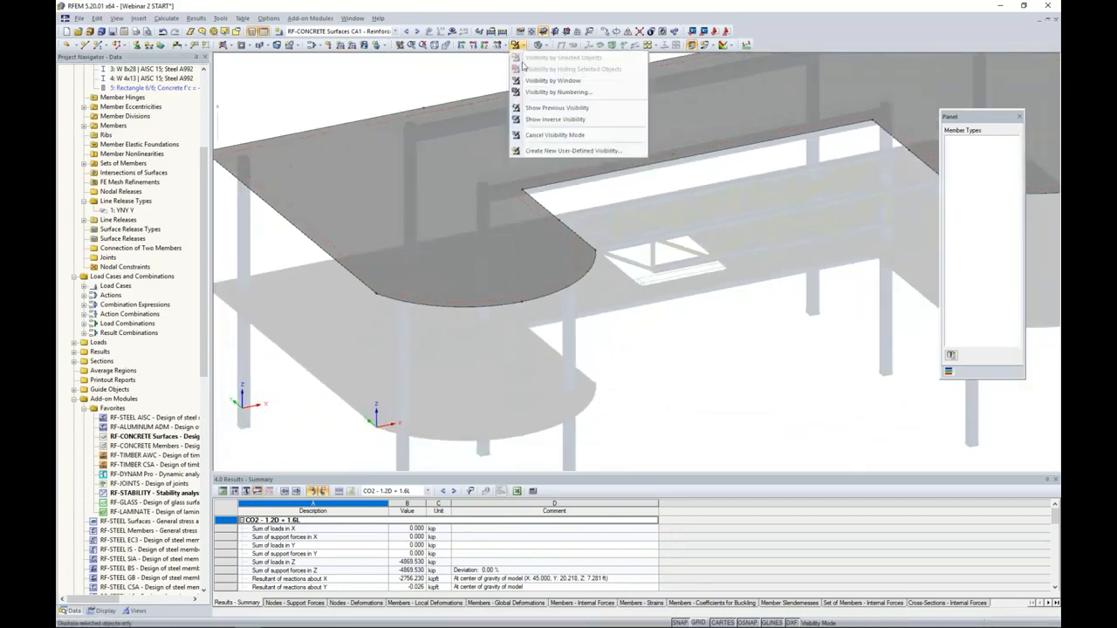
{"action": "left_click", "coordinate": [567, 136]}
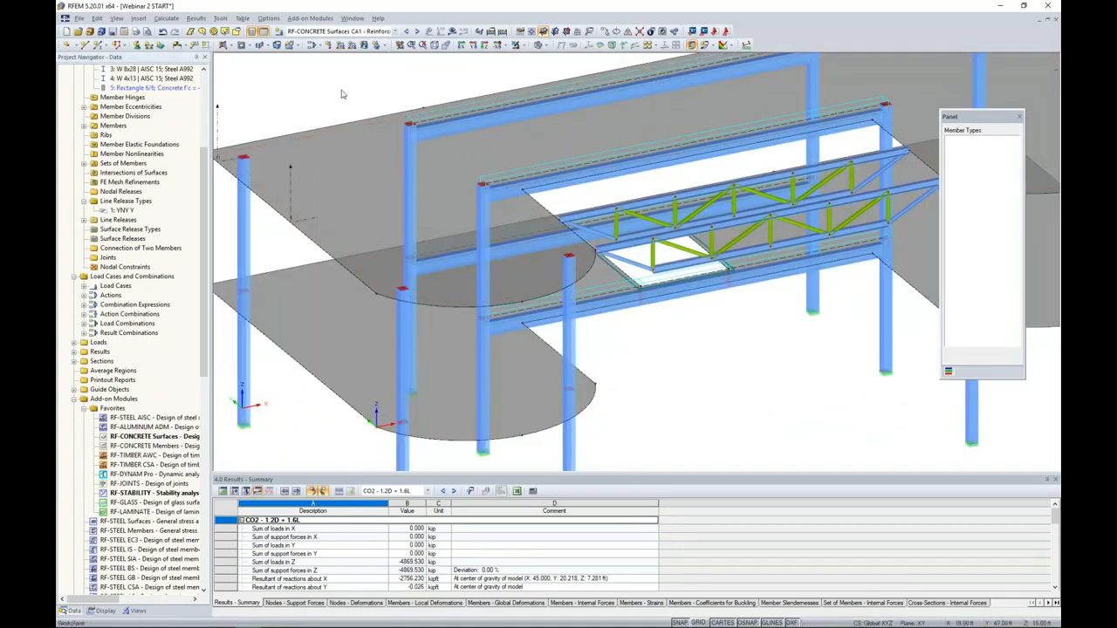
- Start a new average region and assign it to the upper slab, surface 5
{"action": "right_click", "coordinate": [117, 373]}
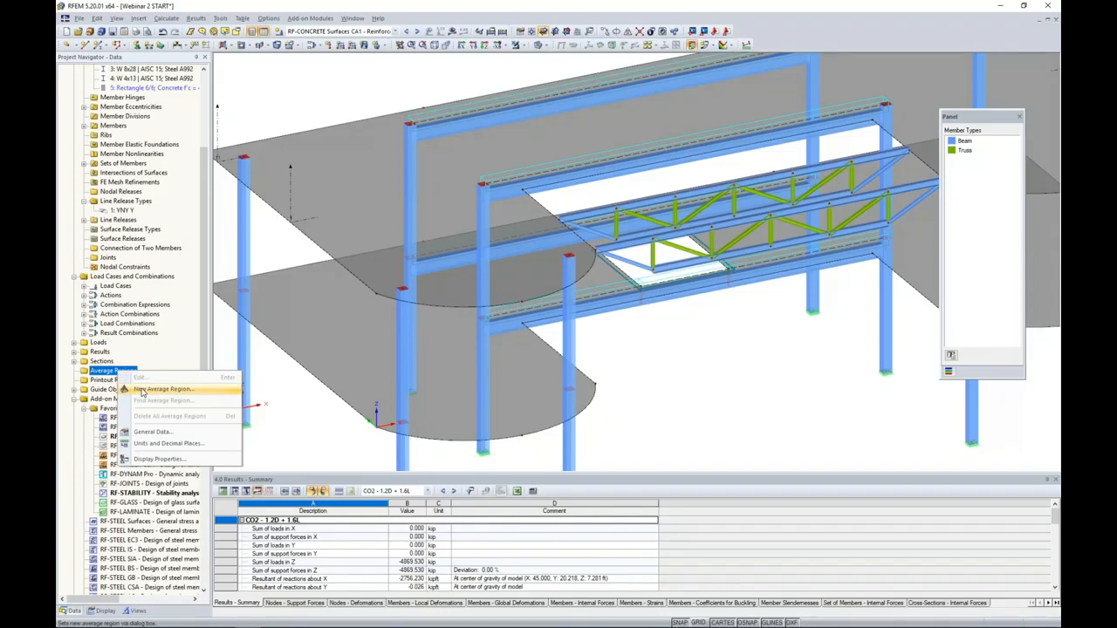
{"action": "left_click", "coordinate": [162, 389]}
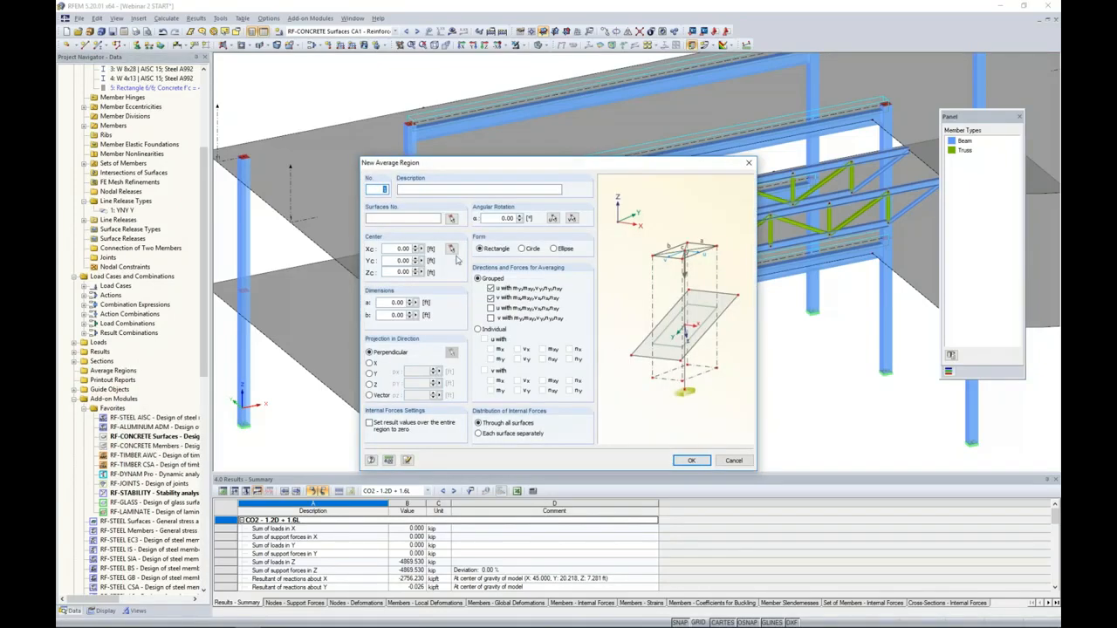
{"action": "left_click", "coordinate": [452, 219]}
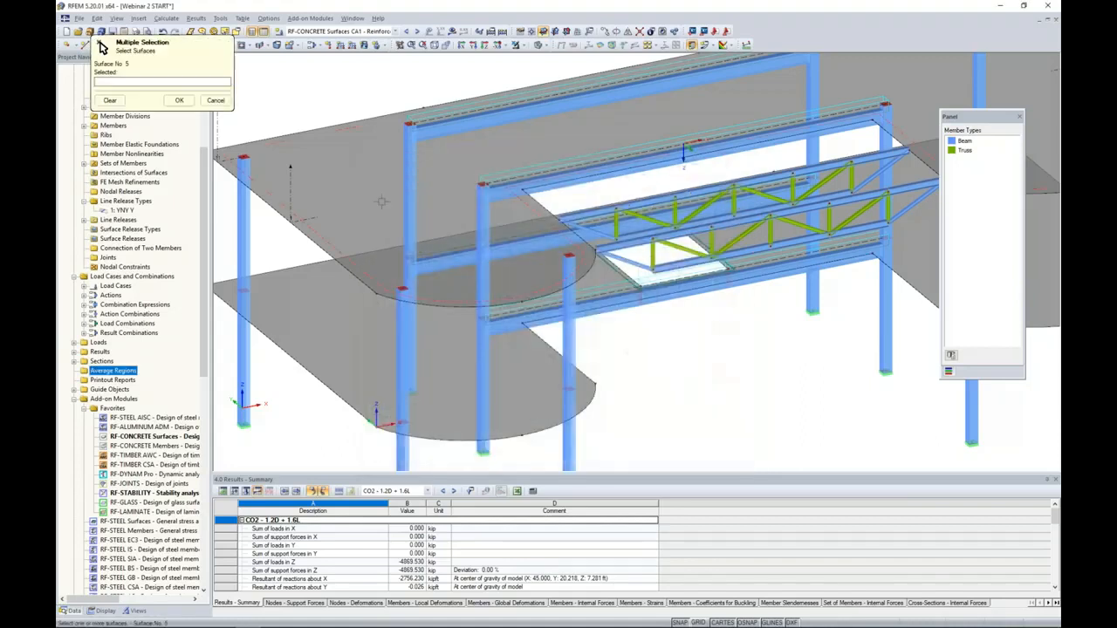
{"action": "left_click", "coordinate": [368, 194]}
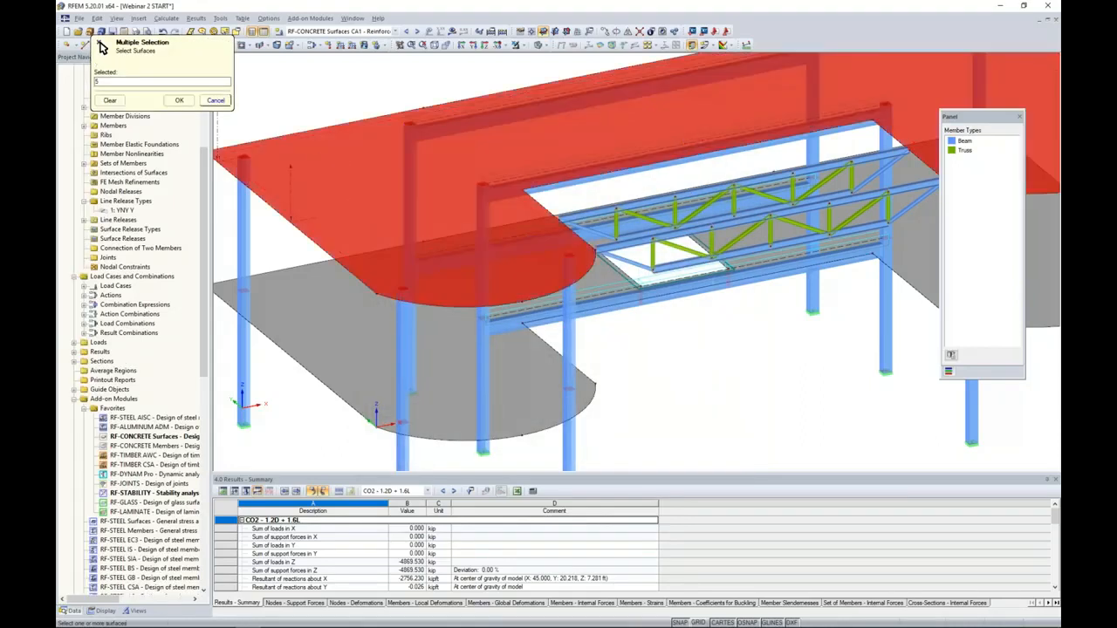
{"action": "left_click", "coordinate": [179, 100]}
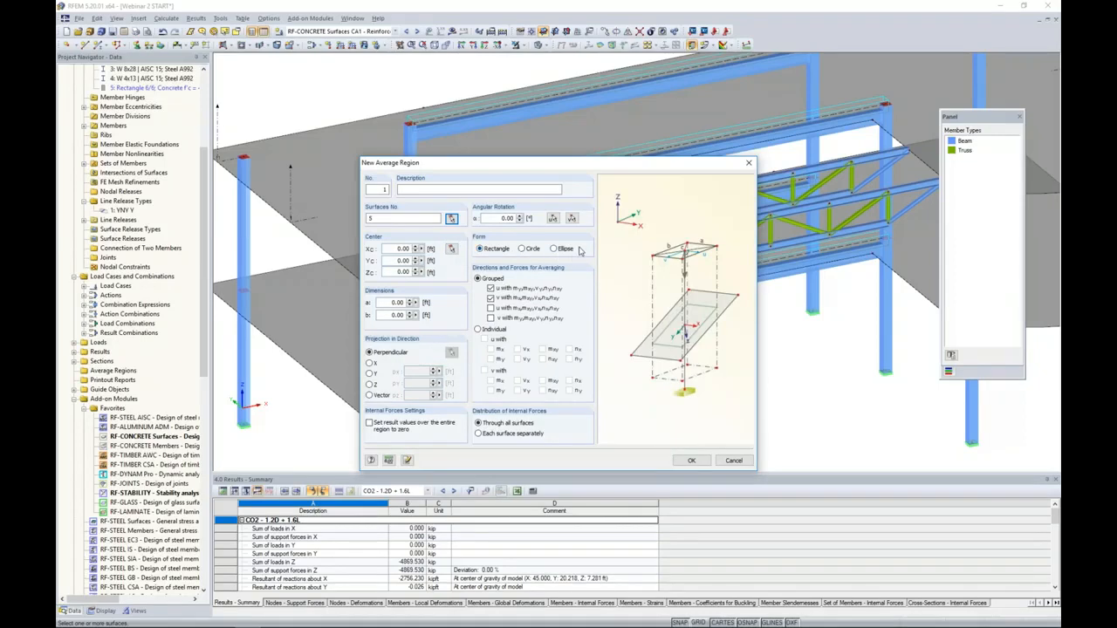
- Size the rectangular average region 3 ft by 3 ft and centre it on the column-head node at X 22, Y 20, Z 15 ft
{"action": "double_click", "coordinate": [394, 303]}
{"action": "type", "text": "3"}
{"action": "key", "text": "Tab"}
{"action": "type", "text": "3"}
{"action": "left_click", "coordinate": [451, 249]}
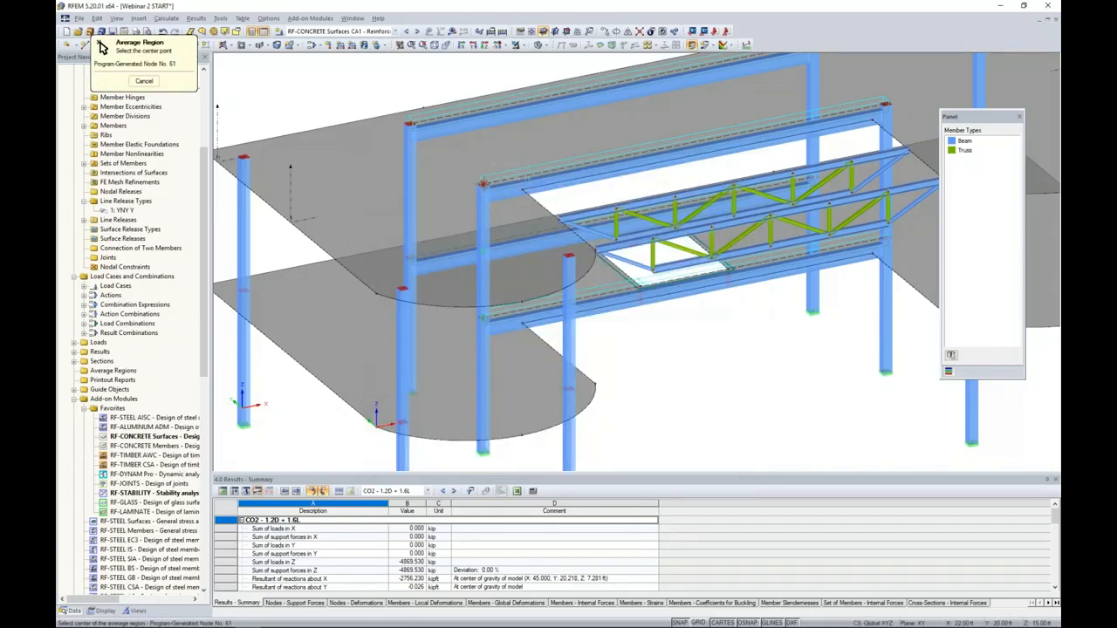
{"action": "left_click", "coordinate": [483, 184]}
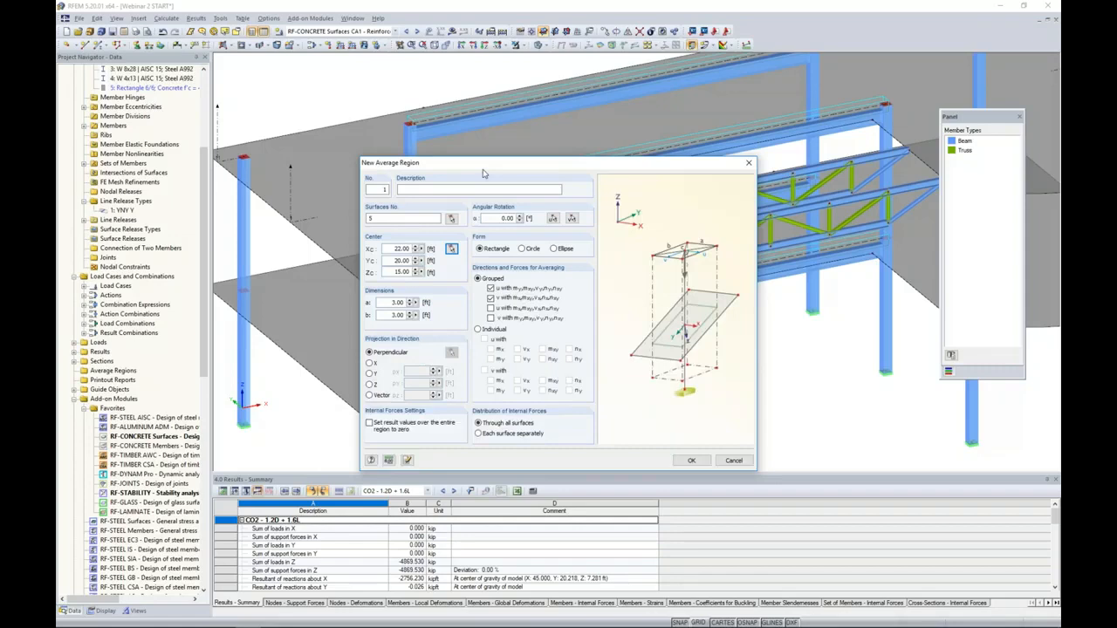
- Include all four grouped u and v internal-force sets in the averaging and create the average region
{"action": "left_click", "coordinate": [491, 308]}
{"action": "left_click", "coordinate": [490, 318]}
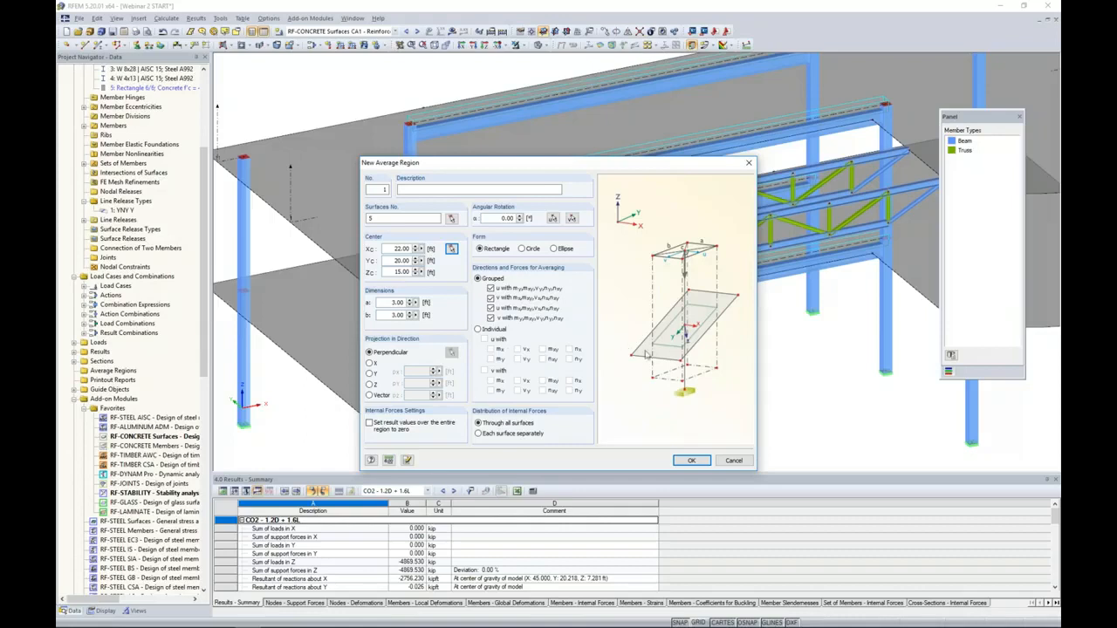
{"action": "left_click", "coordinate": [688, 461]}
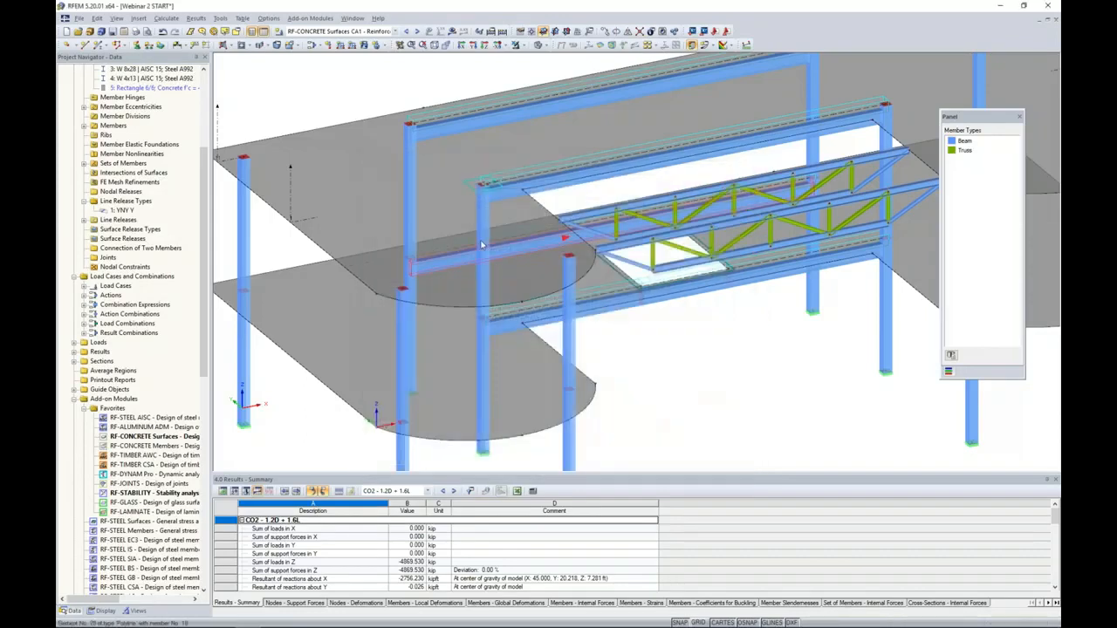
- Examine the square average regions around the column heads of the upper slab and their extent relative to the beams
{"action": "scroll", "coordinate": [467, 188], "scroll_direction": "up", "scroll_amount": 5}
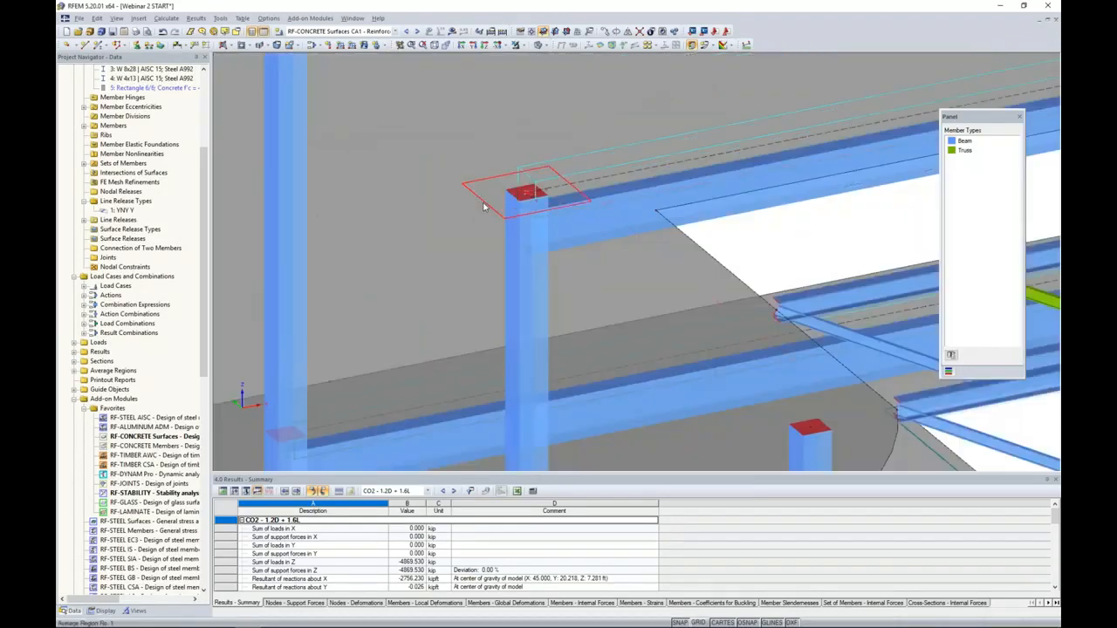
{"action": "scroll", "coordinate": [489, 205], "scroll_direction": "down", "scroll_amount": 5}
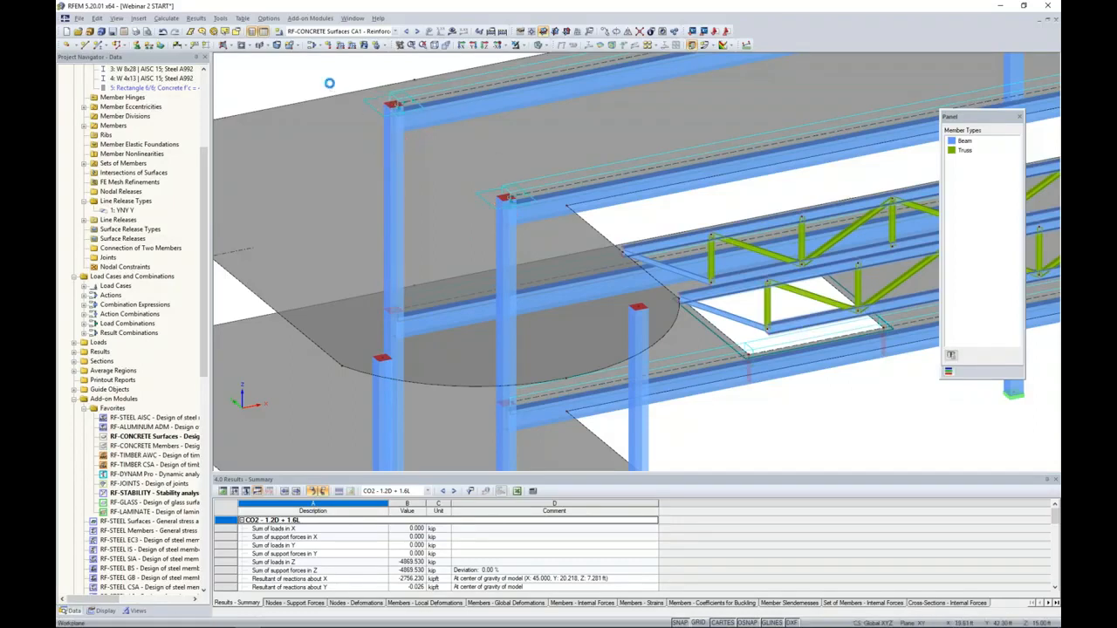
{"action": "scroll", "coordinate": [334, 90], "scroll_direction": "down", "scroll_amount": 1}
{"action": "scroll", "coordinate": [358, 128], "scroll_direction": "up", "scroll_amount": 2}
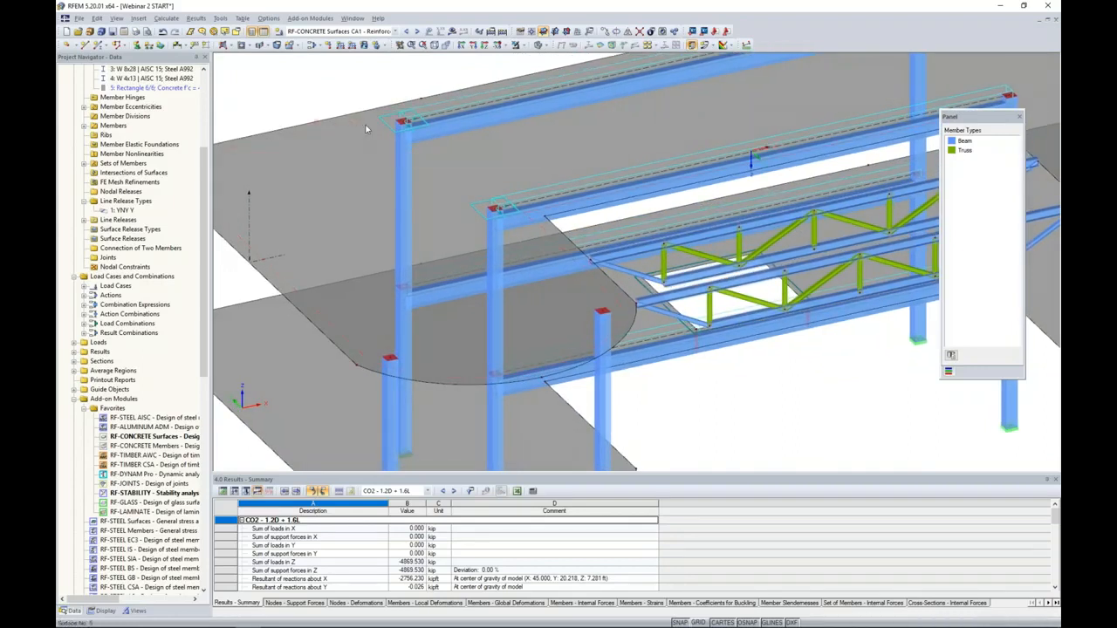
{"action": "scroll", "coordinate": [356, 116], "scroll_direction": "down", "scroll_amount": 2}
{"action": "middle_click_drag", "start_coordinate": [479, 165], "coordinate": [430, 210]}
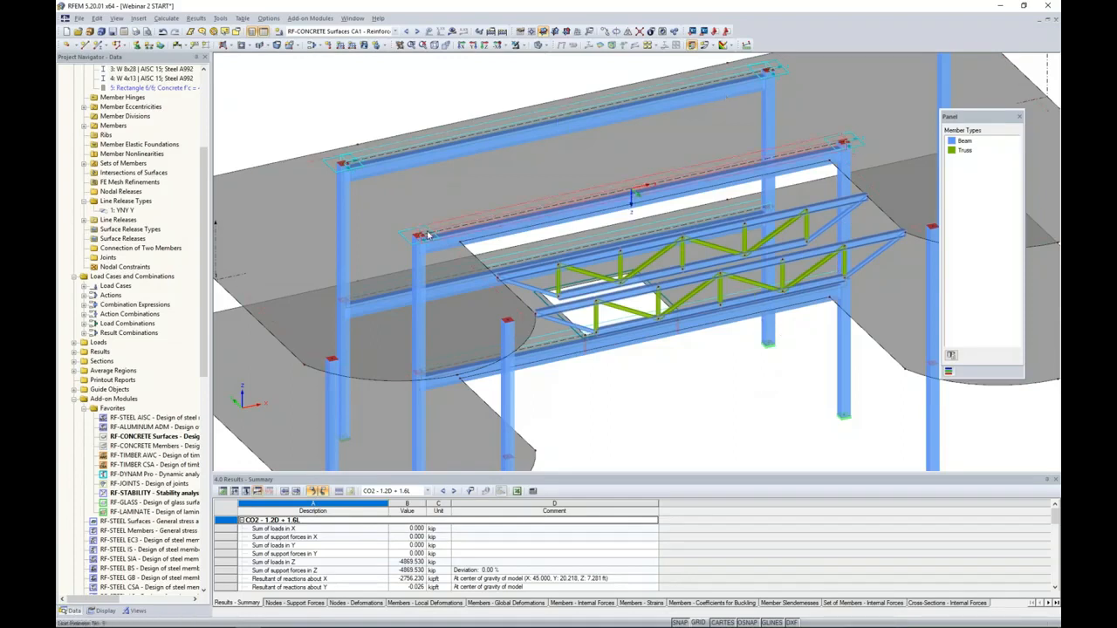
{"action": "scroll", "coordinate": [598, 382], "scroll_direction": "down", "scroll_amount": 1}
{"action": "middle_click_drag", "start_coordinate": [600, 382], "coordinate": [623, 398], "text": "ctrl"}
{"action": "scroll", "coordinate": [622, 394], "scroll_direction": "down", "scroll_amount": 1}
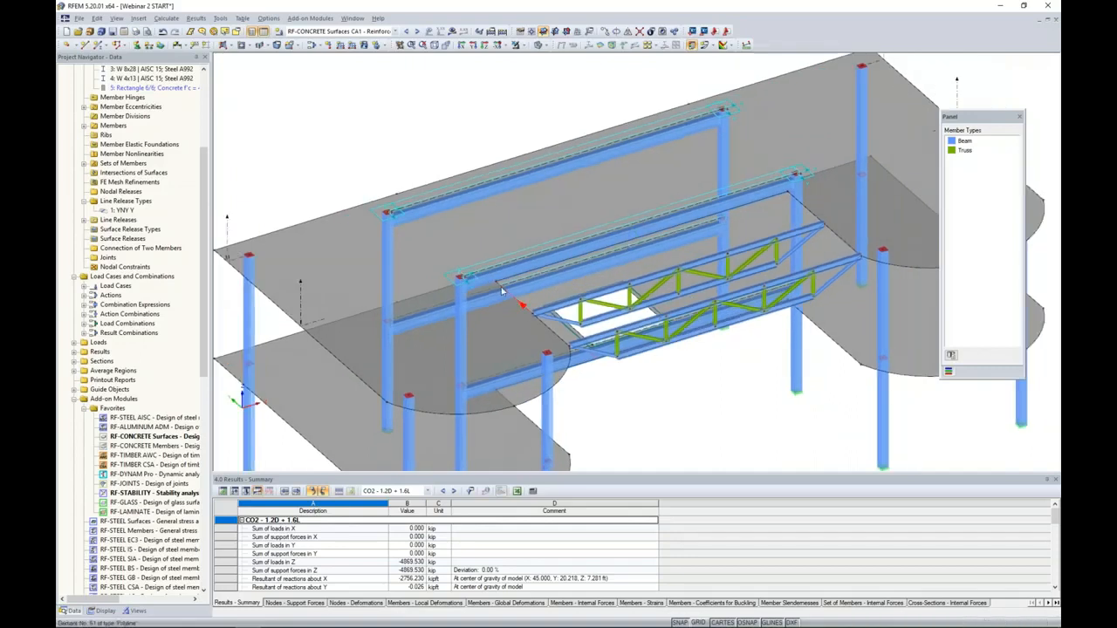
{"action": "scroll", "coordinate": [502, 290], "scroll_direction": "up", "scroll_amount": 2}
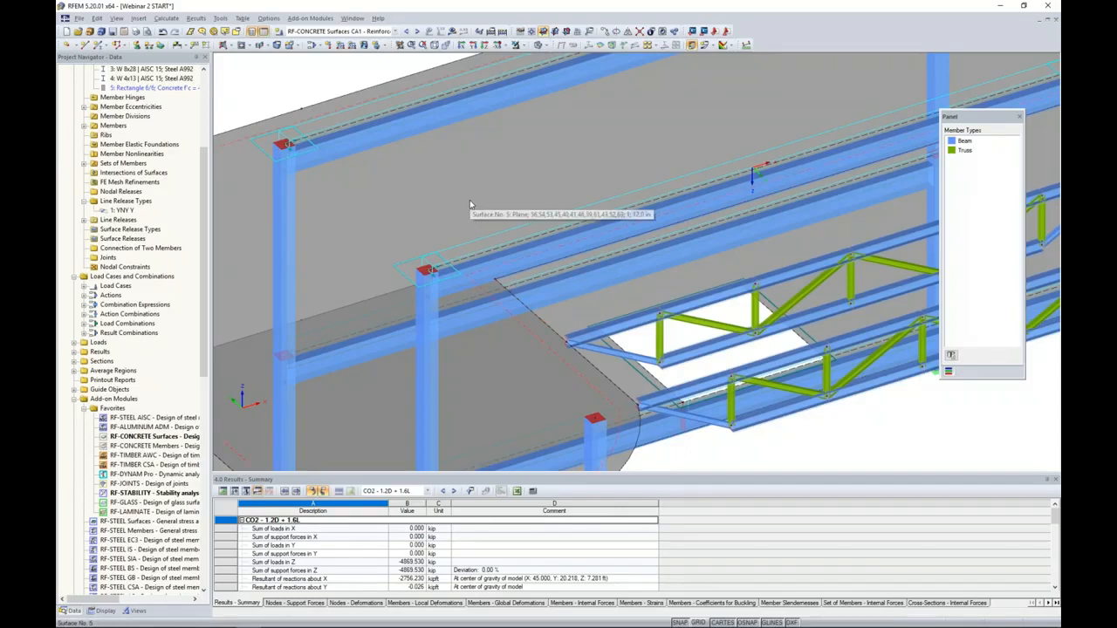
{"action": "scroll", "coordinate": [470, 204], "scroll_direction": "down", "scroll_amount": 1}
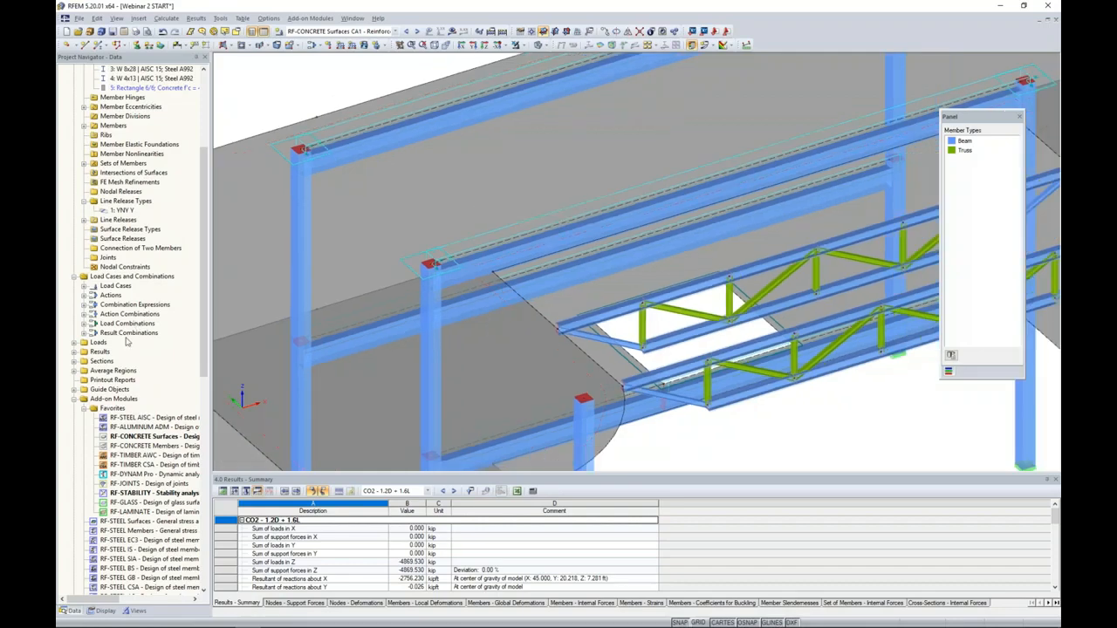
- Start another new average region and assign it to the upper slab, surface 5
{"action": "right_click", "coordinate": [118, 372]}
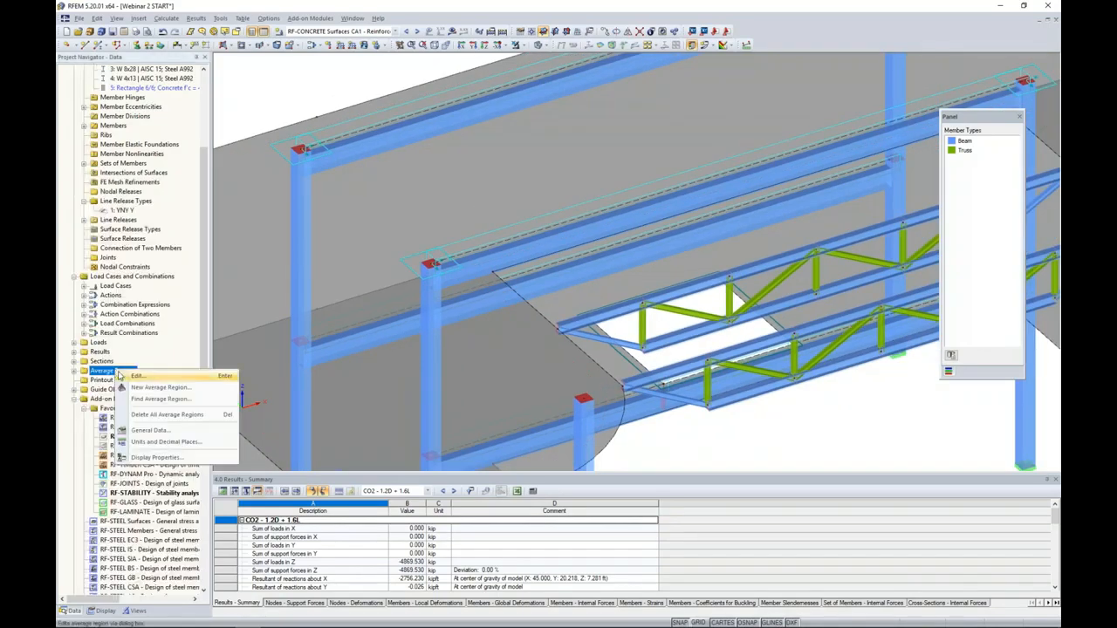
{"action": "left_click", "coordinate": [147, 387]}
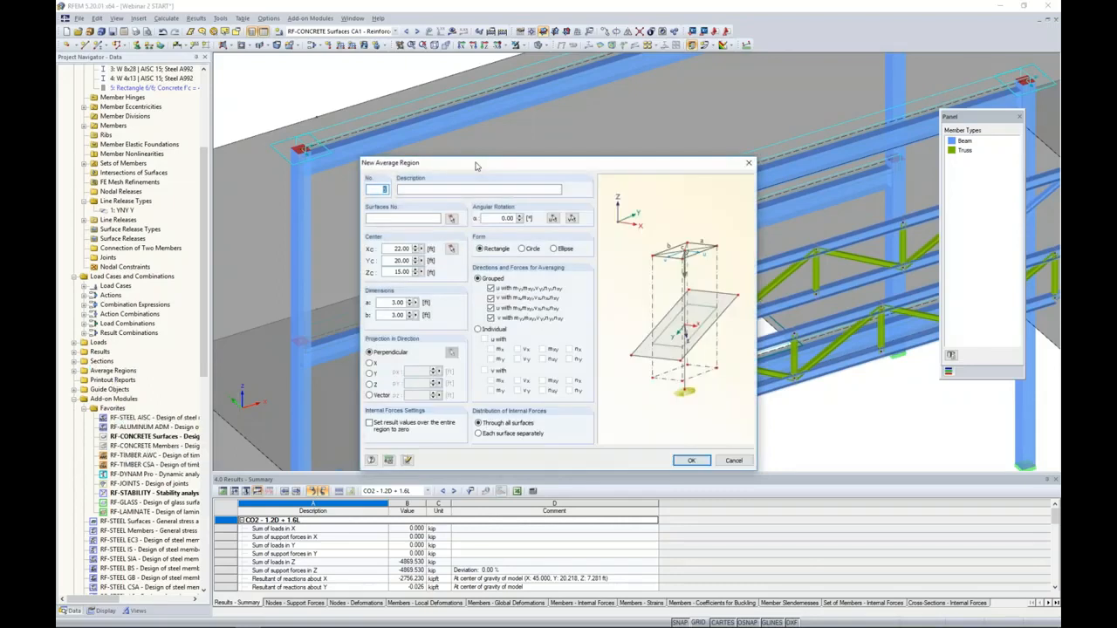
{"action": "left_click", "coordinate": [452, 219]}
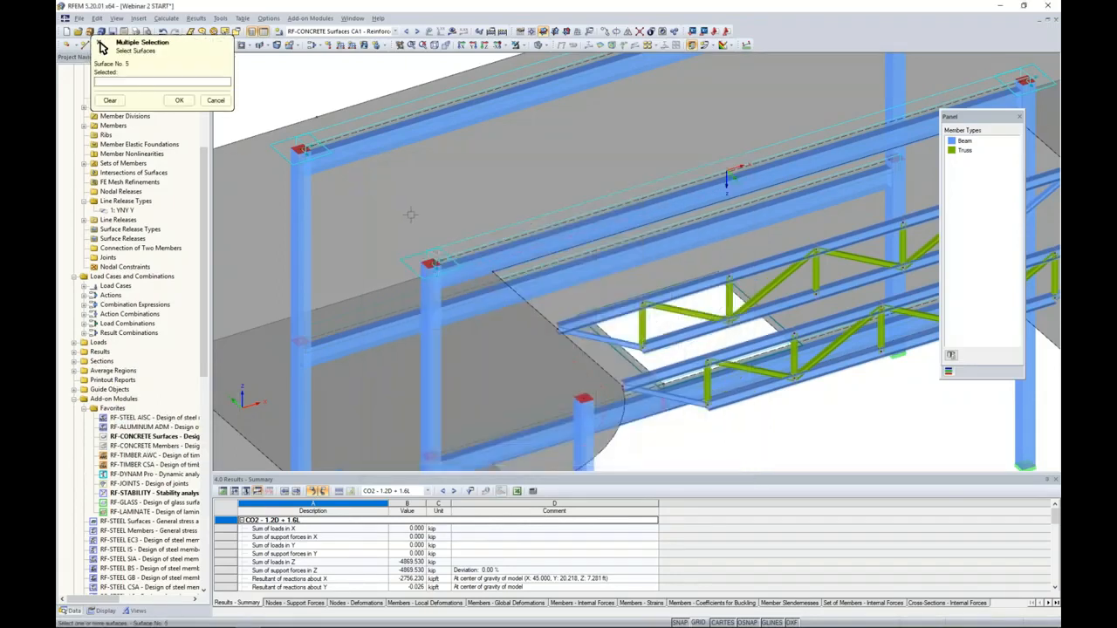
{"action": "left_click", "coordinate": [257, 166]}
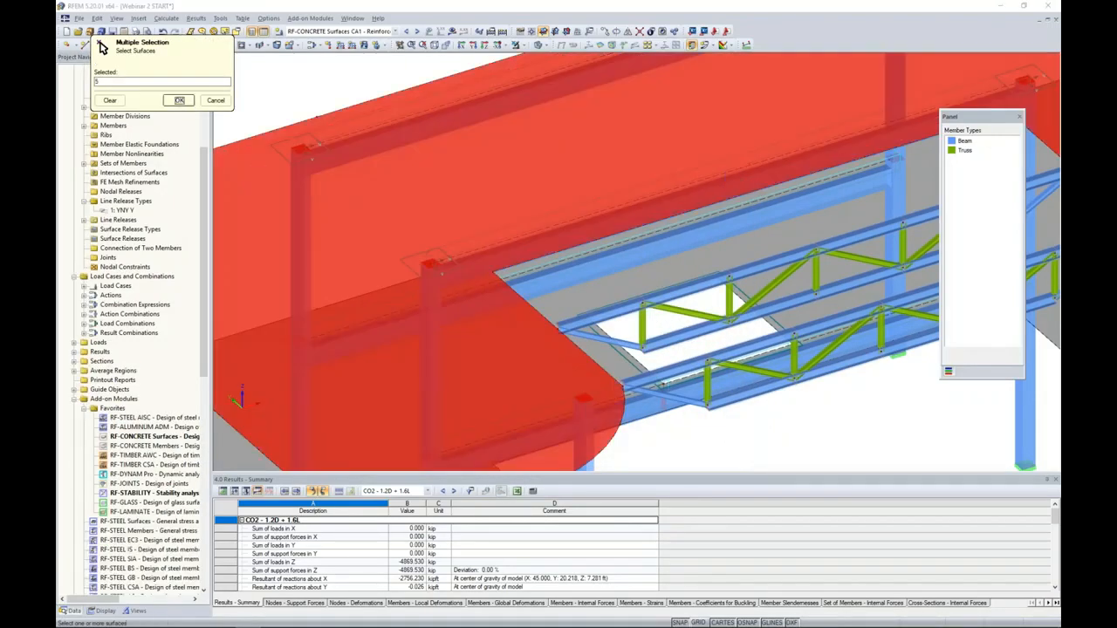
{"action": "left_click", "coordinate": [179, 100]}
- Make the average region a 3 ft diameter circle centred on the slab corner node at X 25, Y 17, Z 15 ft, and create it
{"action": "left_click", "coordinate": [523, 249]}
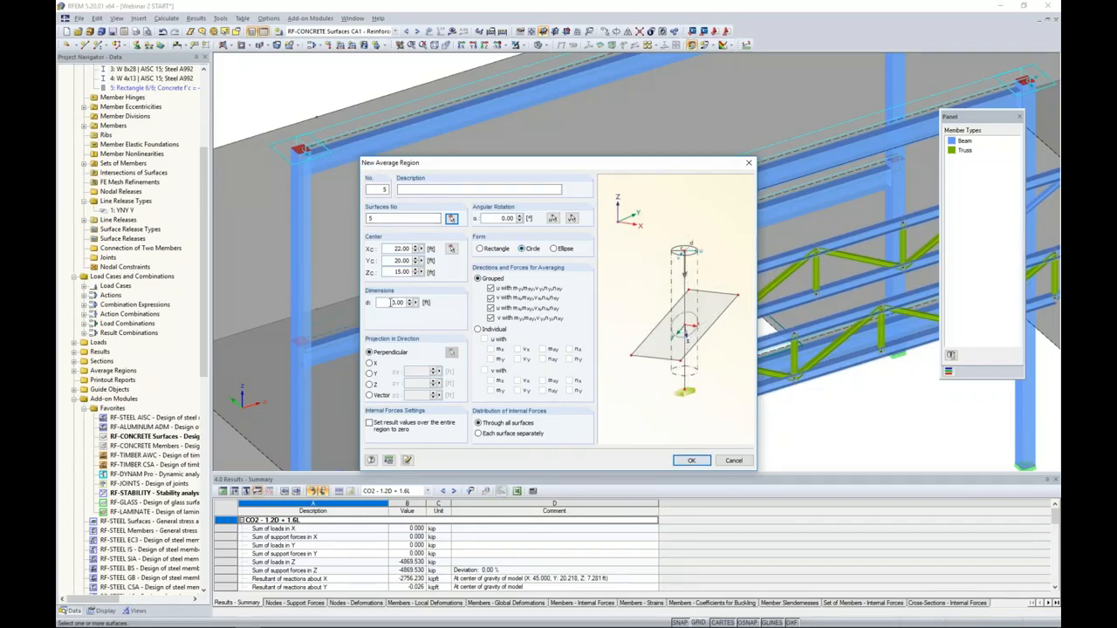
{"action": "left_click", "coordinate": [451, 248]}
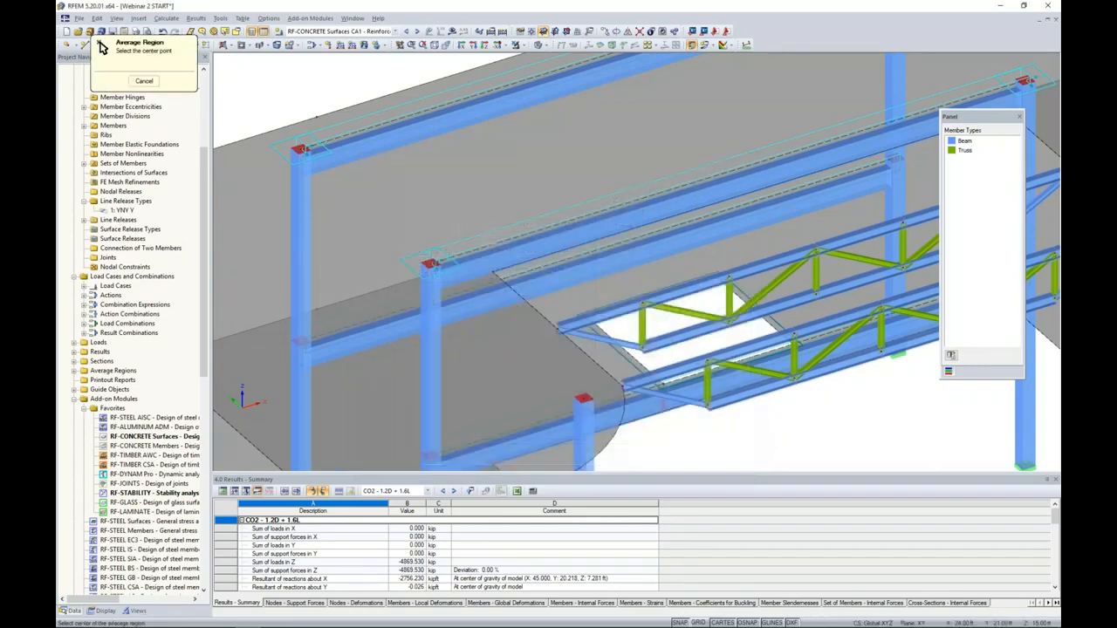
{"action": "left_click", "coordinate": [491, 273]}
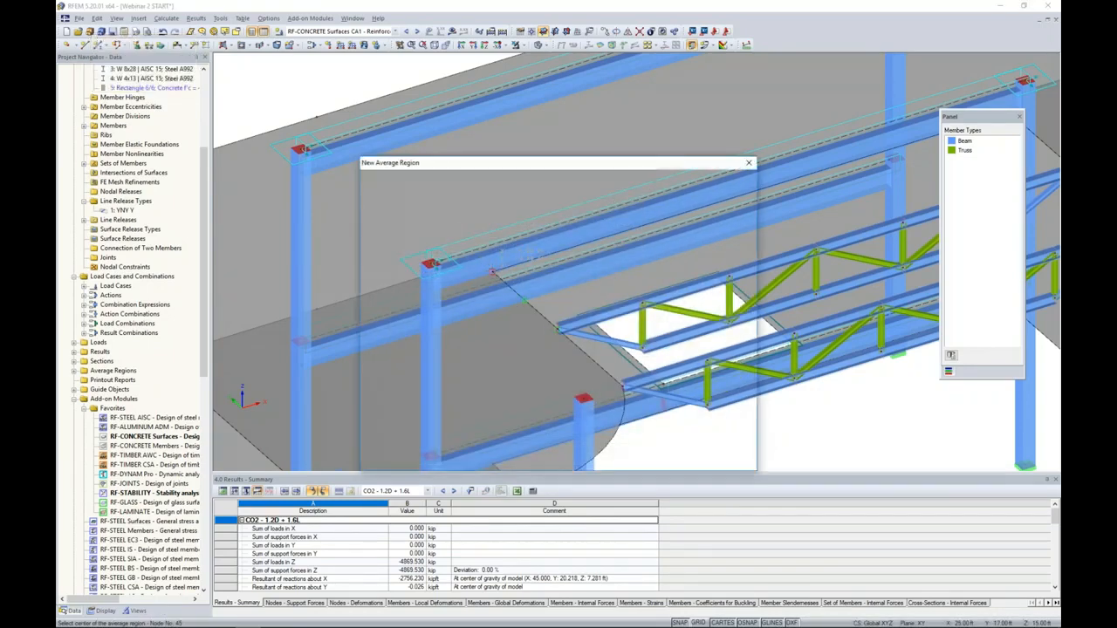
{"action": "left_click_drag", "start_coordinate": [594, 160], "coordinate": [765, 162]}
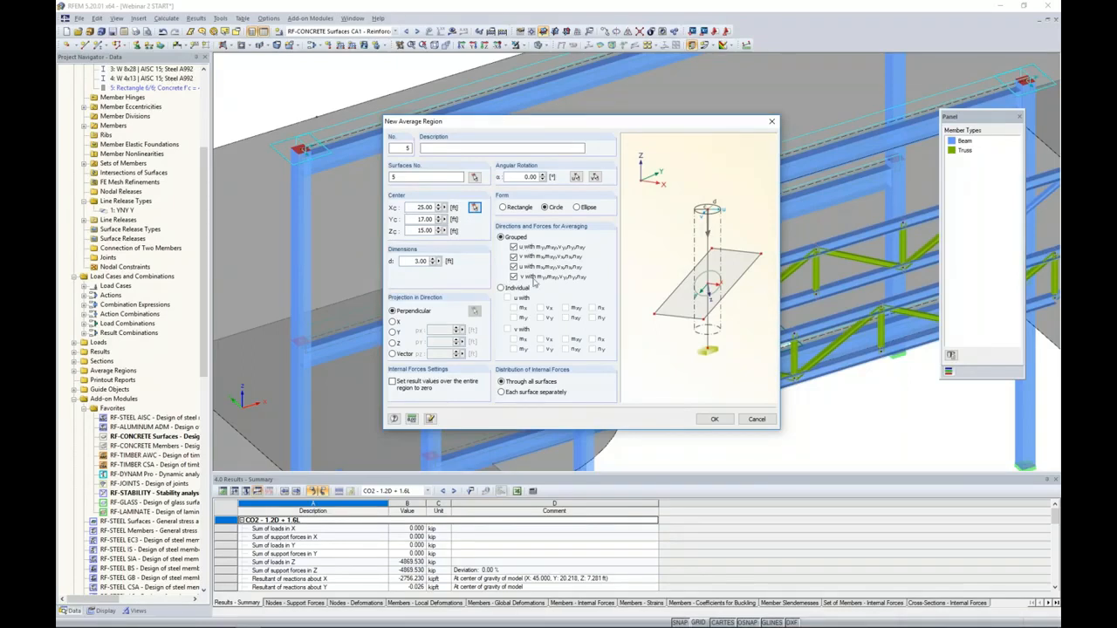
{"action": "left_click", "coordinate": [714, 419]}
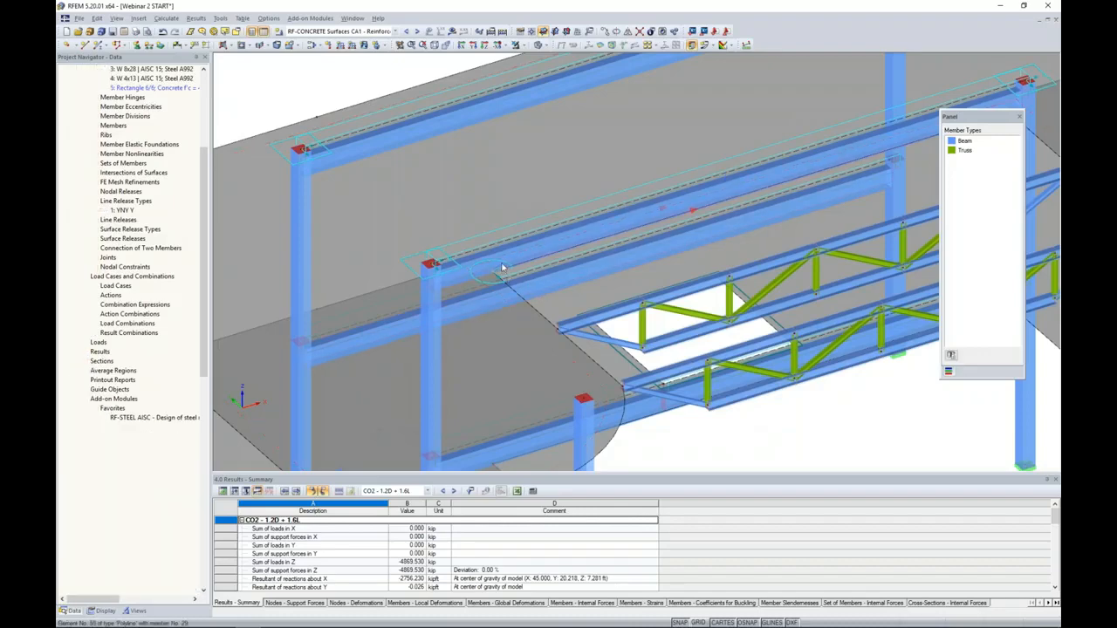
- Copy the circular average region to the matching inner corner node at the other end of the upper slab's recessed edge
{"action": "scroll", "coordinate": [670, 402], "scroll_direction": "down", "scroll_amount": 2}
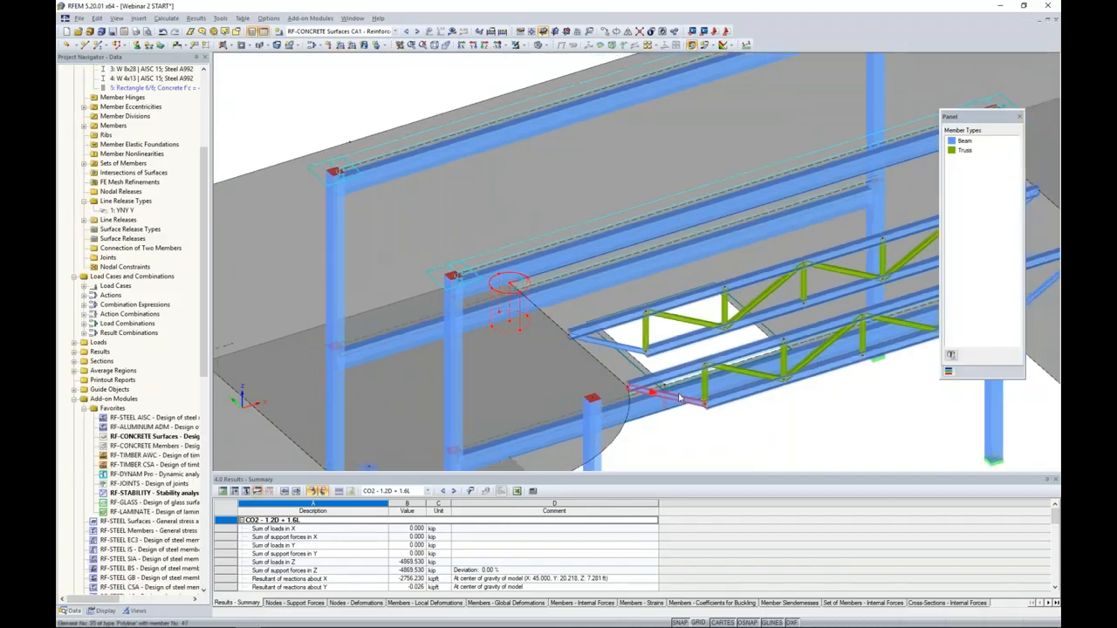
{"action": "middle_click_drag", "start_coordinate": [708, 421], "coordinate": [681, 377], "text": "ctrl"}
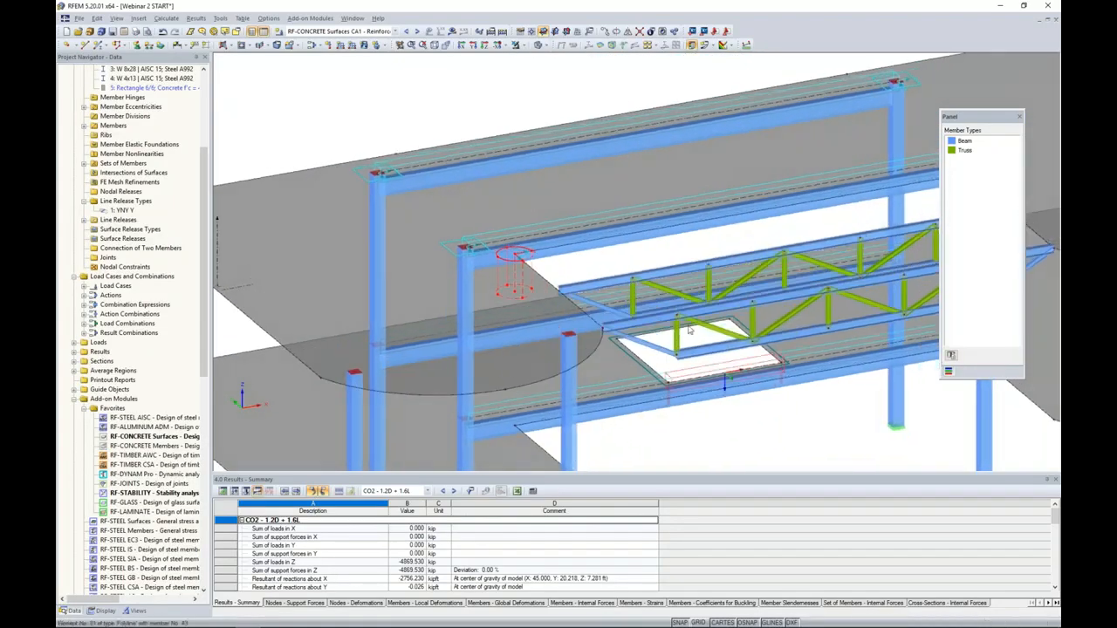
{"action": "middle_click_drag", "start_coordinate": [710, 251], "coordinate": [550, 252]}
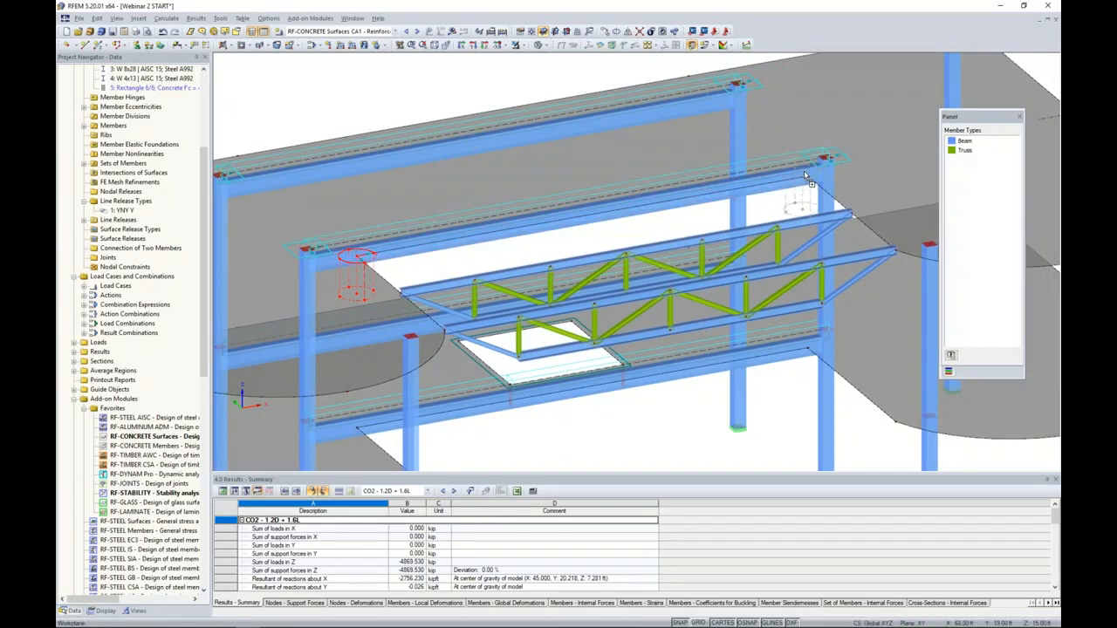
{"action": "left_click", "coordinate": [805, 184]}
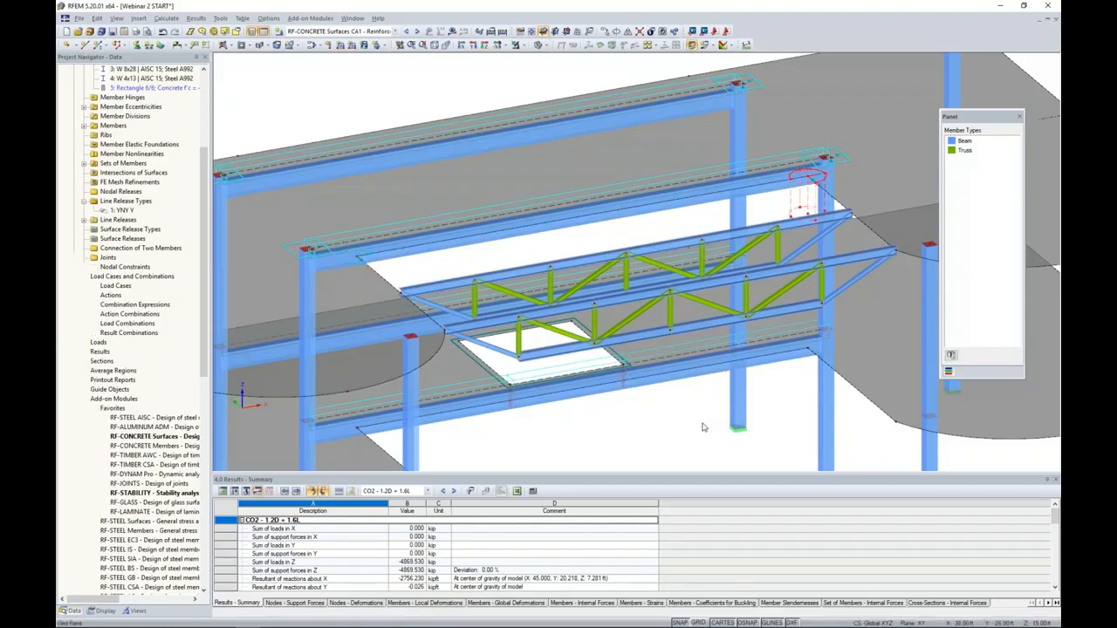
{"action": "left_click", "coordinate": [703, 427]}
{"action": "scroll", "coordinate": [700, 426], "scroll_direction": "down", "scroll_amount": 3}
{"action": "middle_click_drag", "start_coordinate": [701, 427], "coordinate": [701, 322]}
{"action": "scroll", "coordinate": [699, 319], "scroll_direction": "down", "scroll_amount": 1}
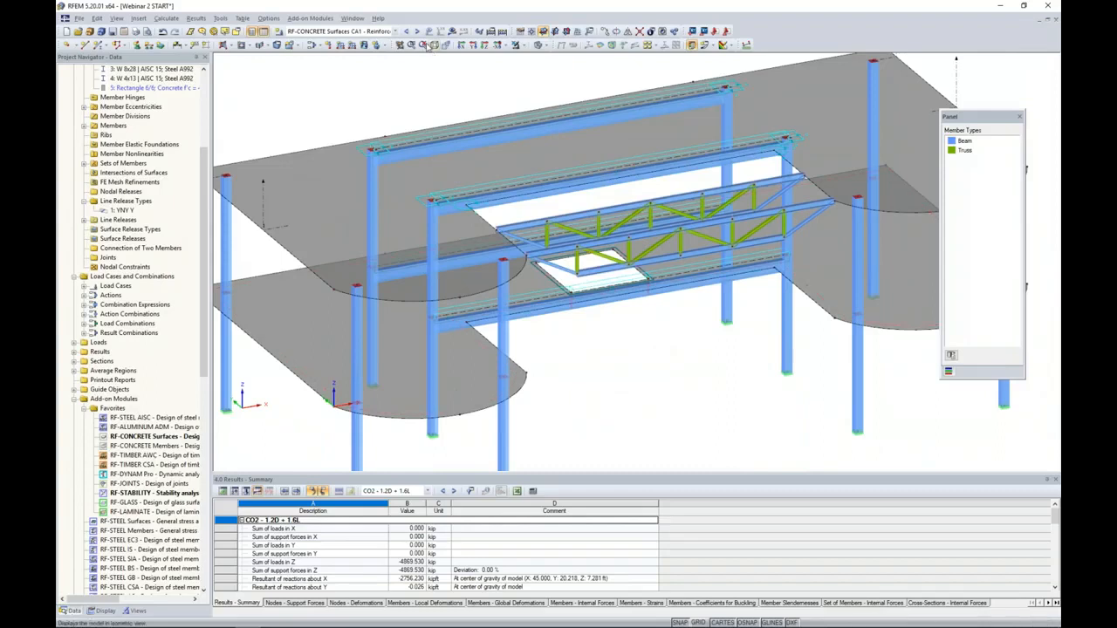
- Display the basic internal force m-x results on the slabs for load combination CO2 - 1.2D + 1.6L
{"action": "left_click", "coordinate": [396, 31]}
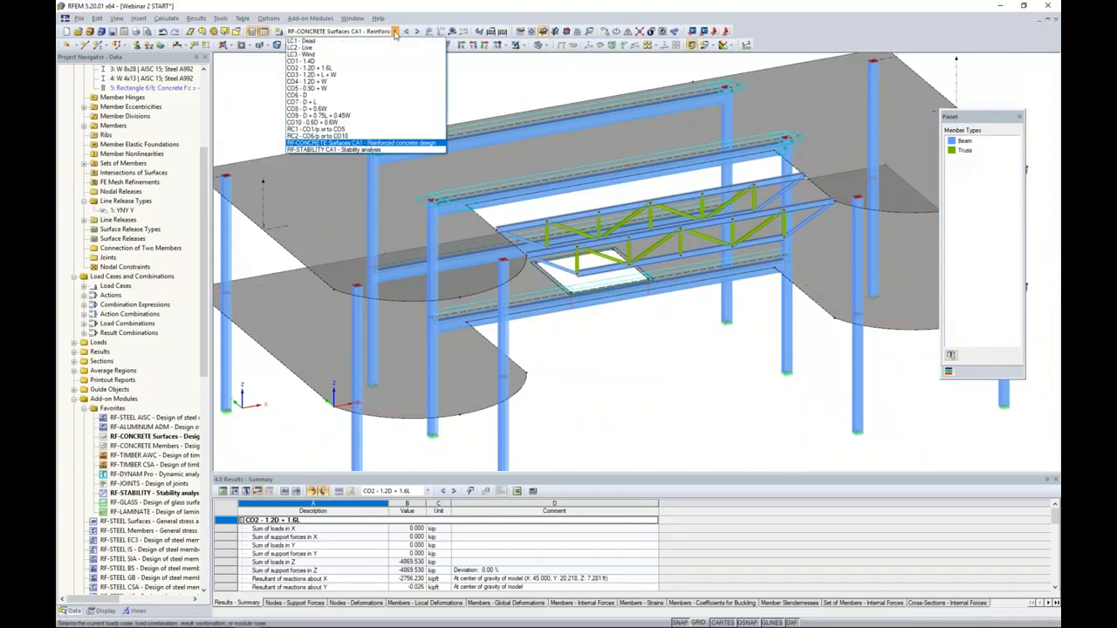
{"action": "left_click", "coordinate": [367, 69]}
{"action": "left_click", "coordinate": [452, 32]}
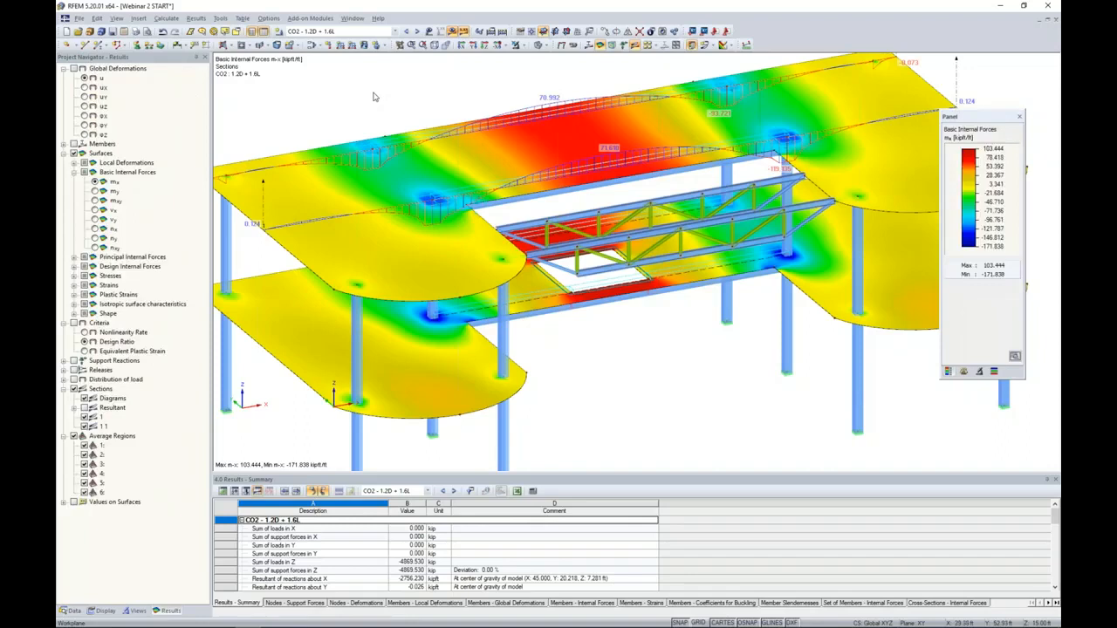
{"action": "scroll", "coordinate": [371, 113], "scroll_direction": "down", "scroll_amount": 1}
{"action": "middle_click_drag", "start_coordinate": [370, 112], "coordinate": [386, 118]}
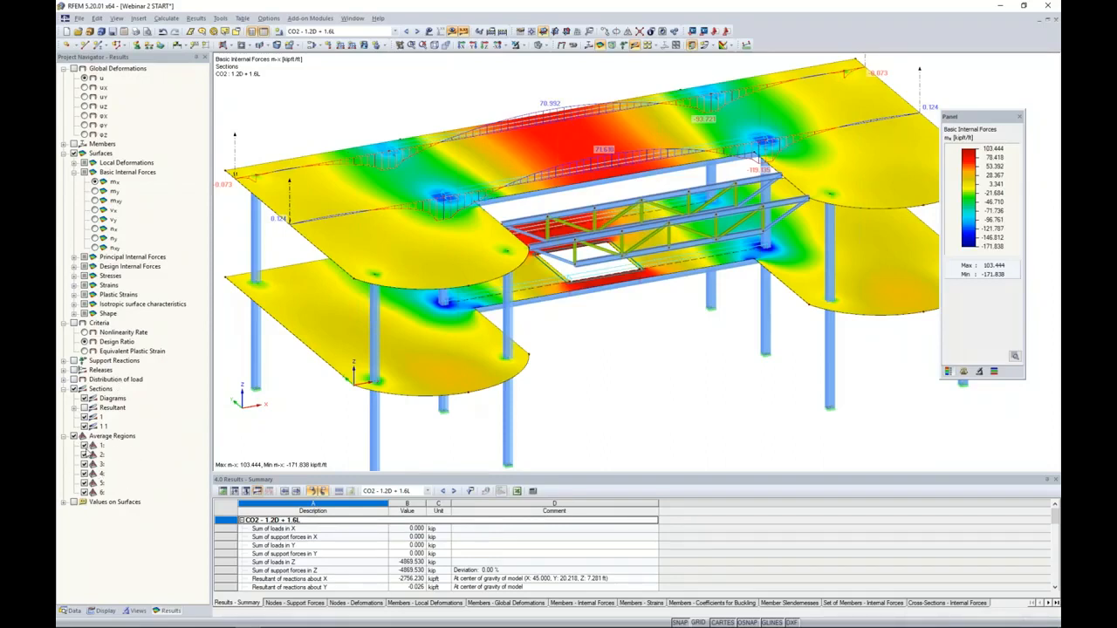
- Toggle average region 1 off and on to compare the m-x distribution at the upper slab's column head
{"action": "left_click", "coordinate": [85, 445]}
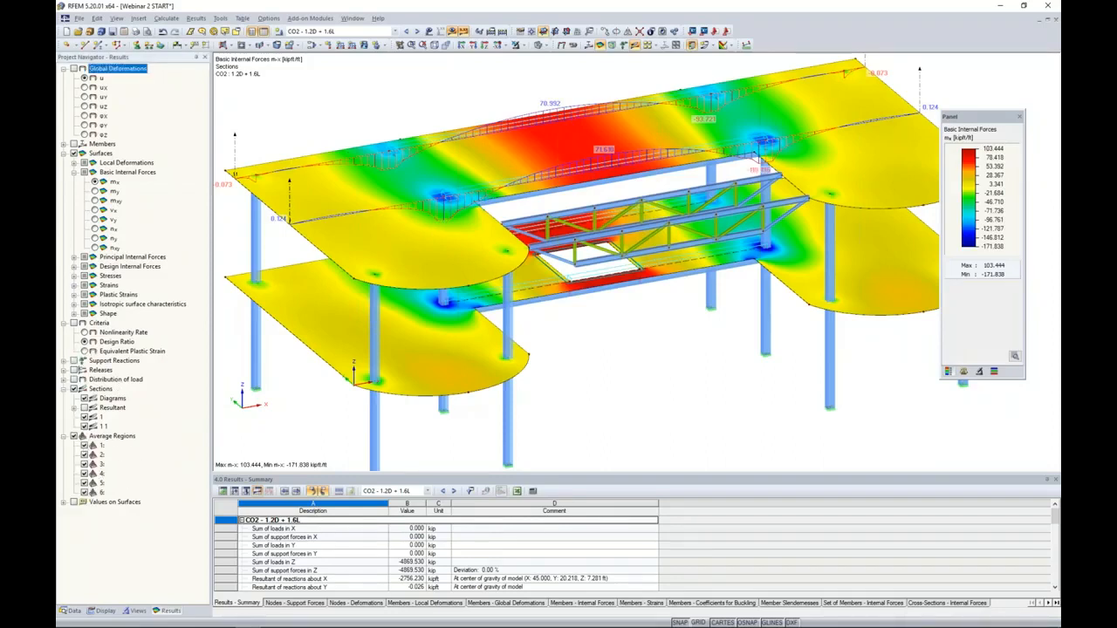
{"action": "scroll", "coordinate": [442, 203], "scroll_direction": "up", "scroll_amount": 5}
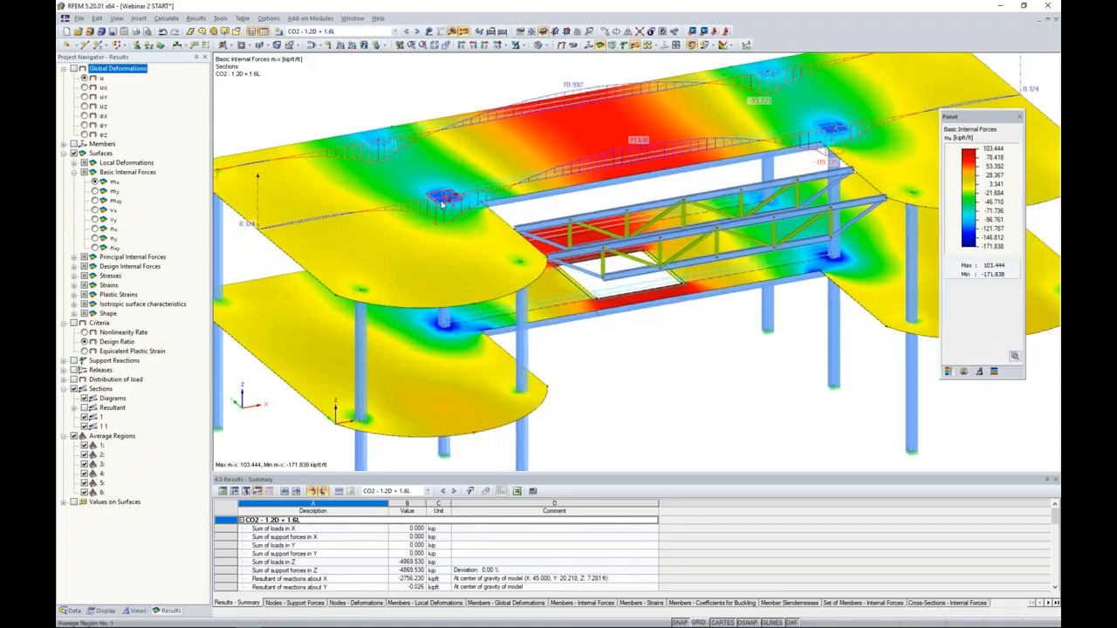
{"action": "left_click", "coordinate": [84, 447]}
{"action": "left_click", "coordinate": [85, 447]}
{"action": "scroll", "coordinate": [449, 237], "scroll_direction": "down", "scroll_amount": 5}
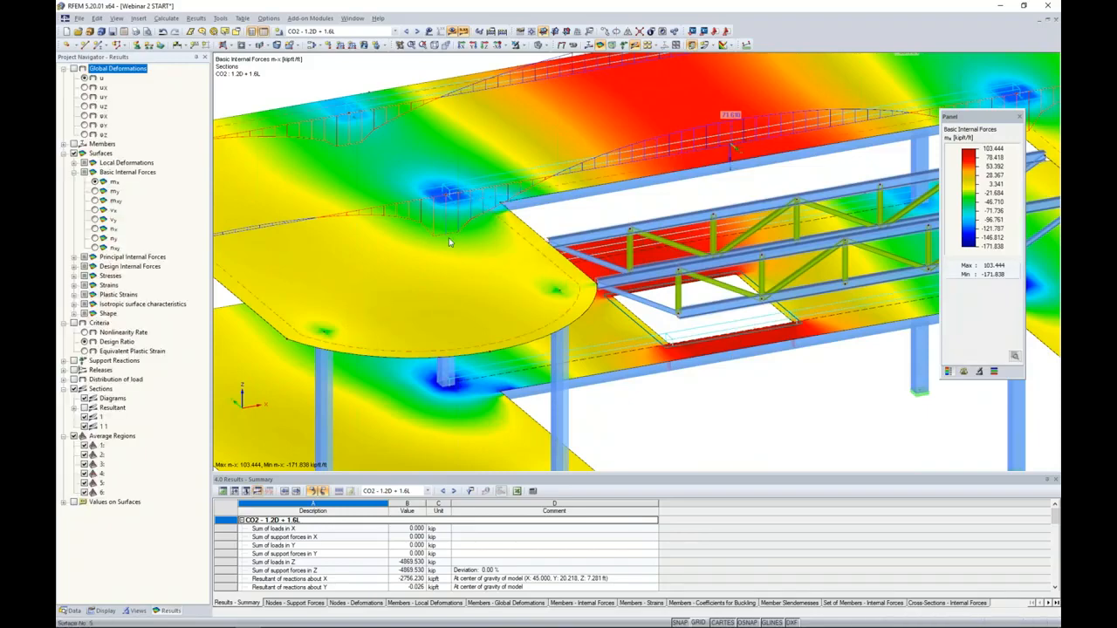
{"action": "middle_click_drag", "start_coordinate": [624, 194], "coordinate": [663, 180]}
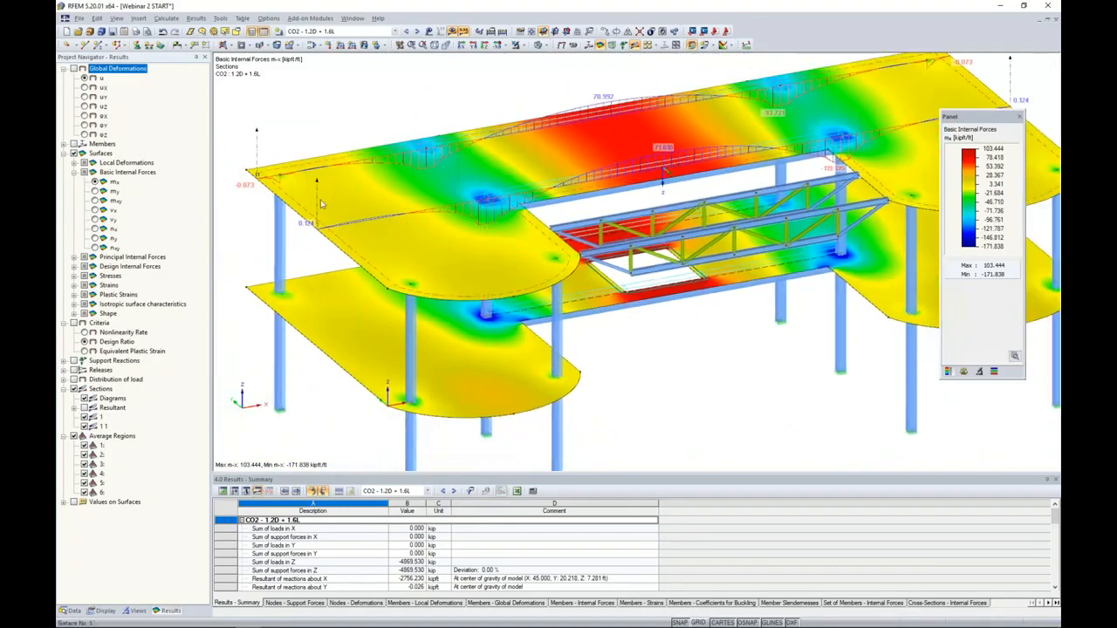
- Examine the m-x and m-y result diagrams of the upper slab section along Y 20 ft, with all other diagrams cleared
{"action": "right_click", "coordinate": [318, 196]}
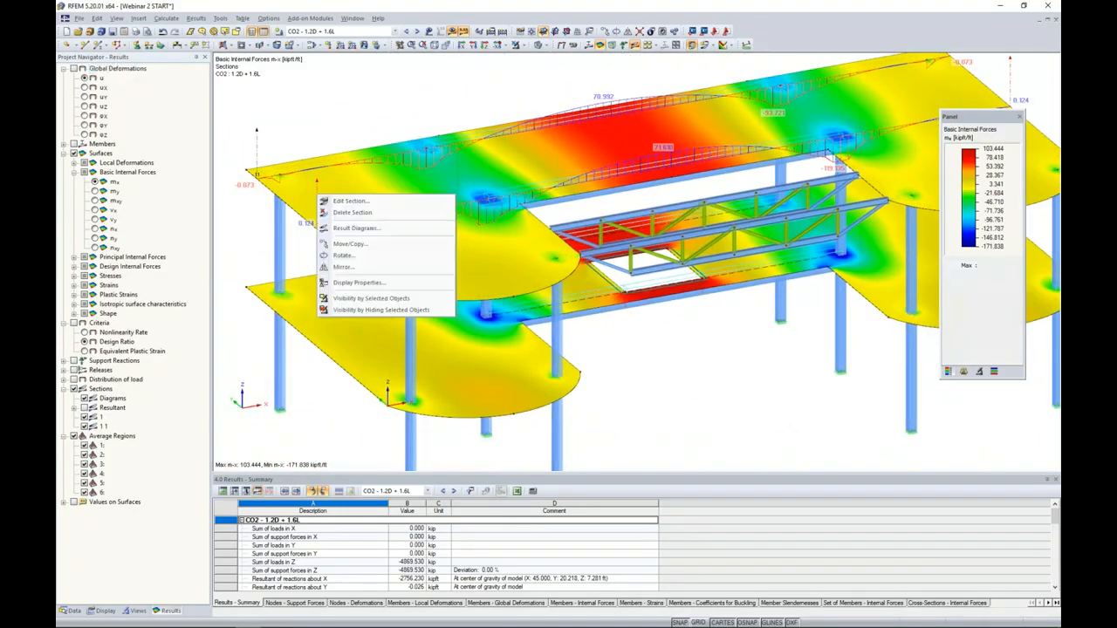
{"action": "left_click", "coordinate": [342, 228]}
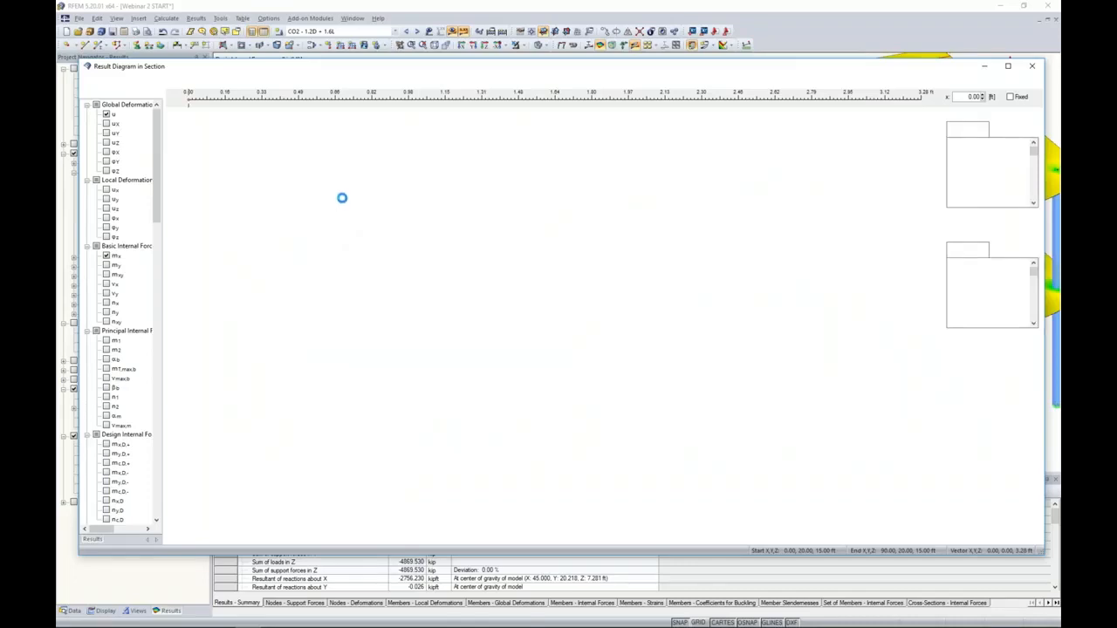
{"action": "left_click", "coordinate": [267, 82]}
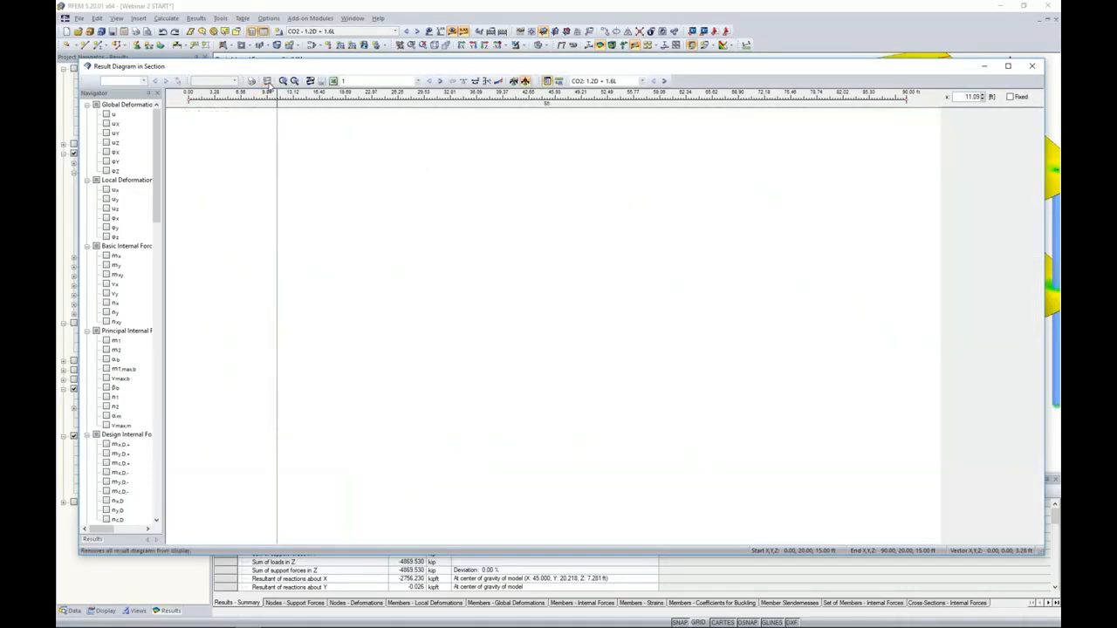
{"action": "left_click", "coordinate": [106, 263]}
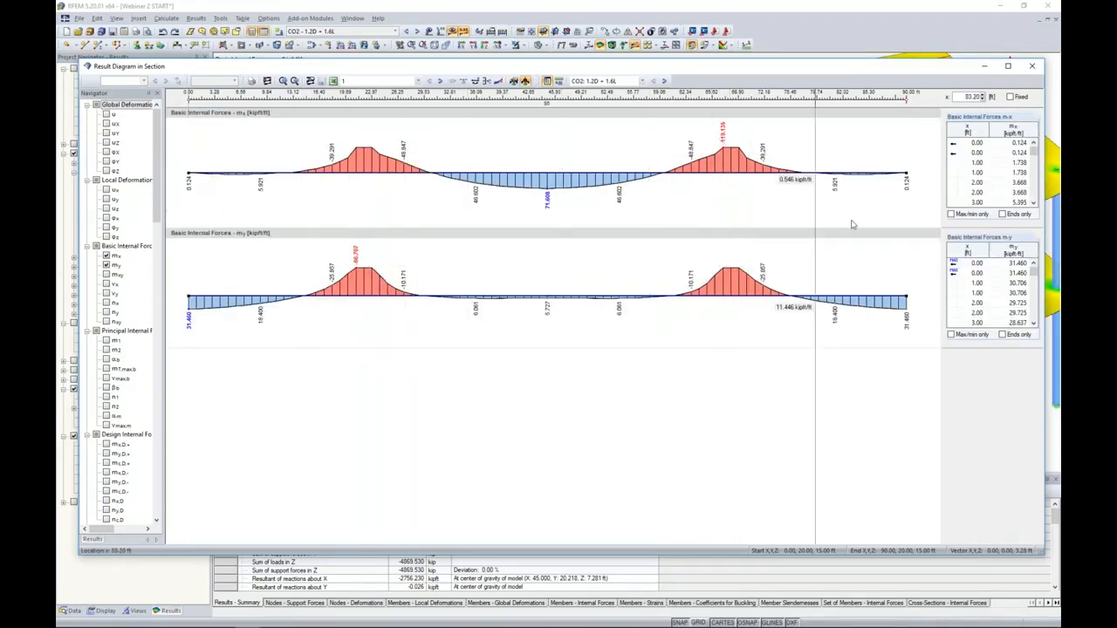
{"action": "left_click", "coordinate": [1032, 65]}
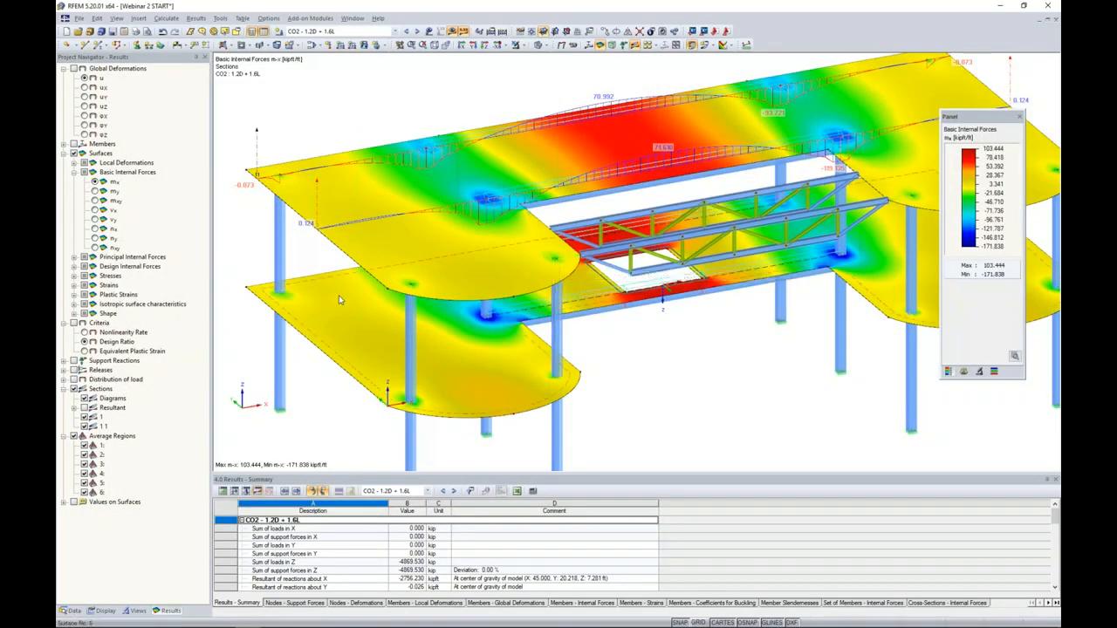
- Open the RF-CONCRETE Surfaces design case and review the total required reinforcement, widening the required reinforcement column
{"action": "left_click", "coordinate": [74, 611]}
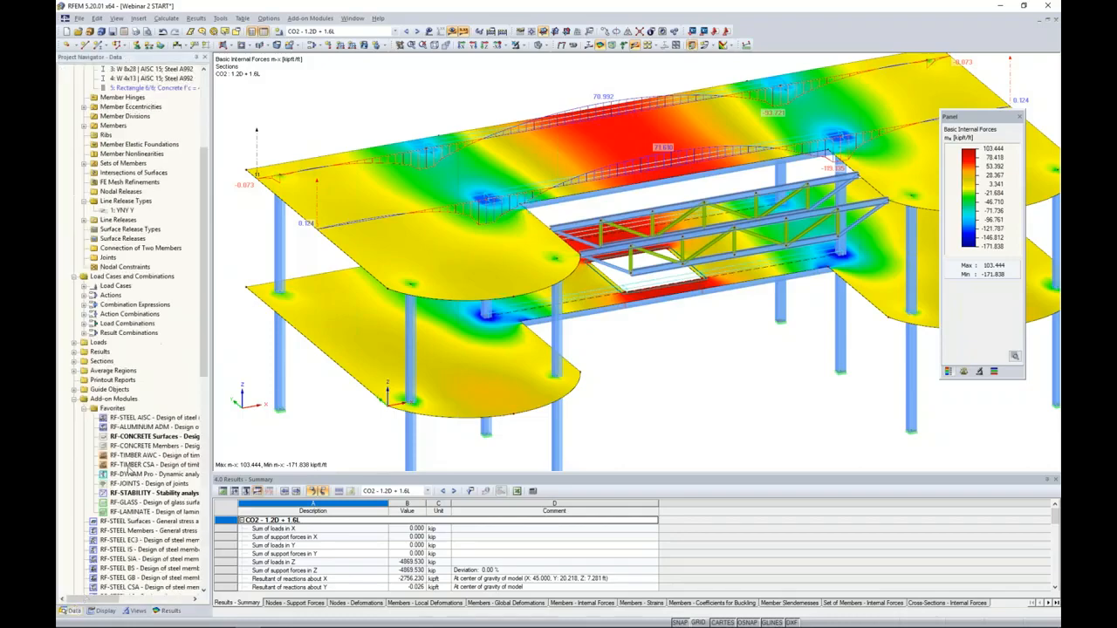
{"action": "double_click", "coordinate": [144, 436]}
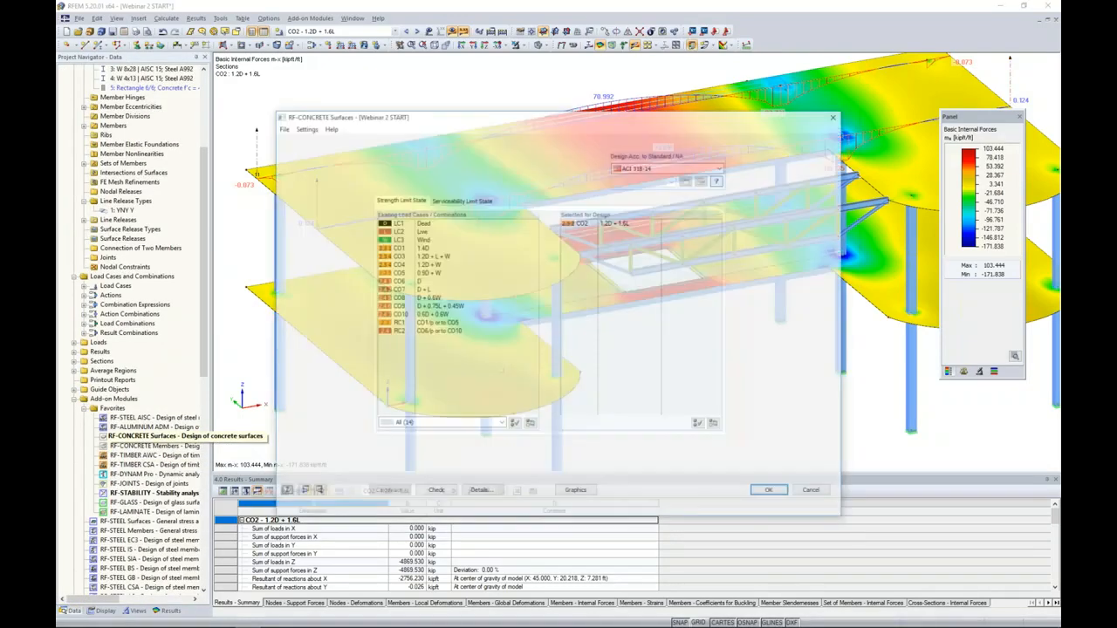
{"action": "left_click", "coordinate": [302, 220]}
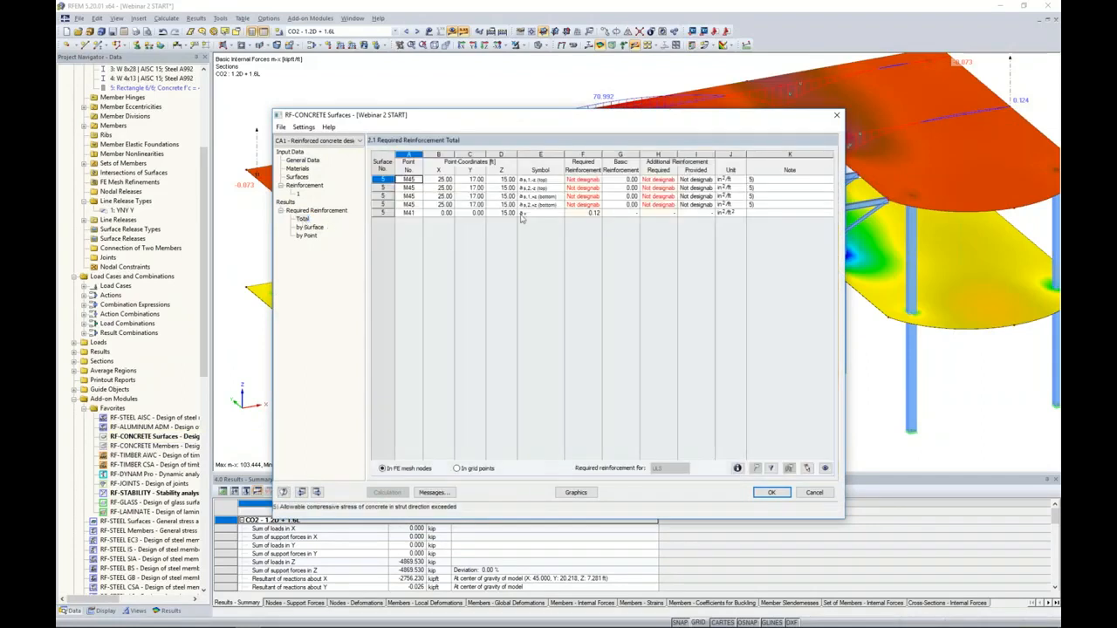
{"action": "left_click_drag", "start_coordinate": [603, 155], "coordinate": [628, 155]}
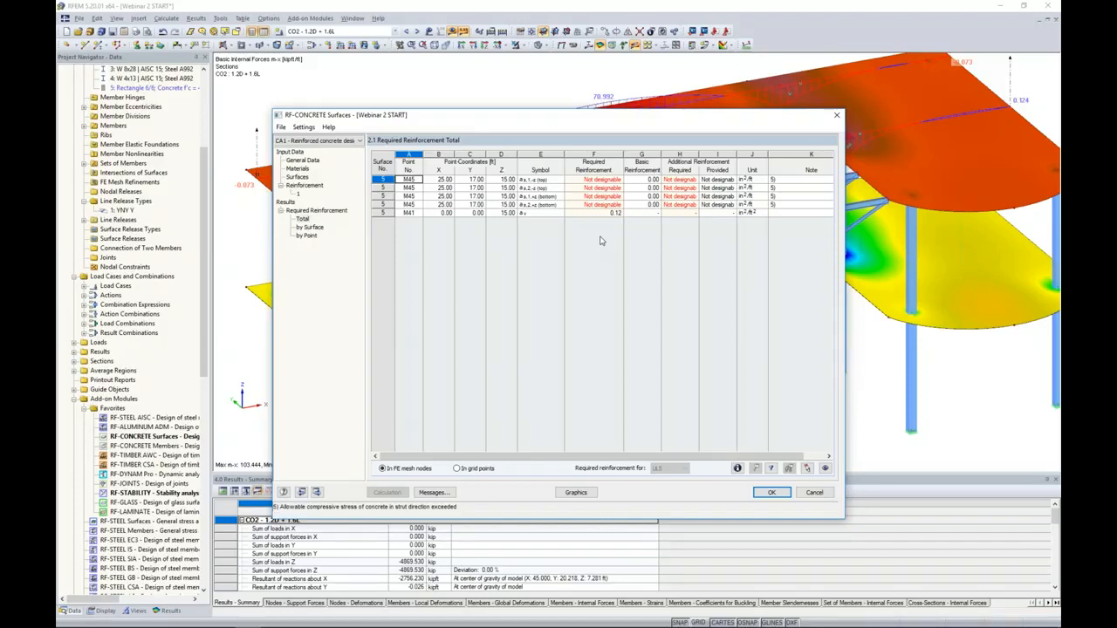
- Apply the averaged internal forces in the defined average regions to the ULS calculation, rerun the concrete design and accept the results
{"action": "left_click", "coordinate": [305, 162]}
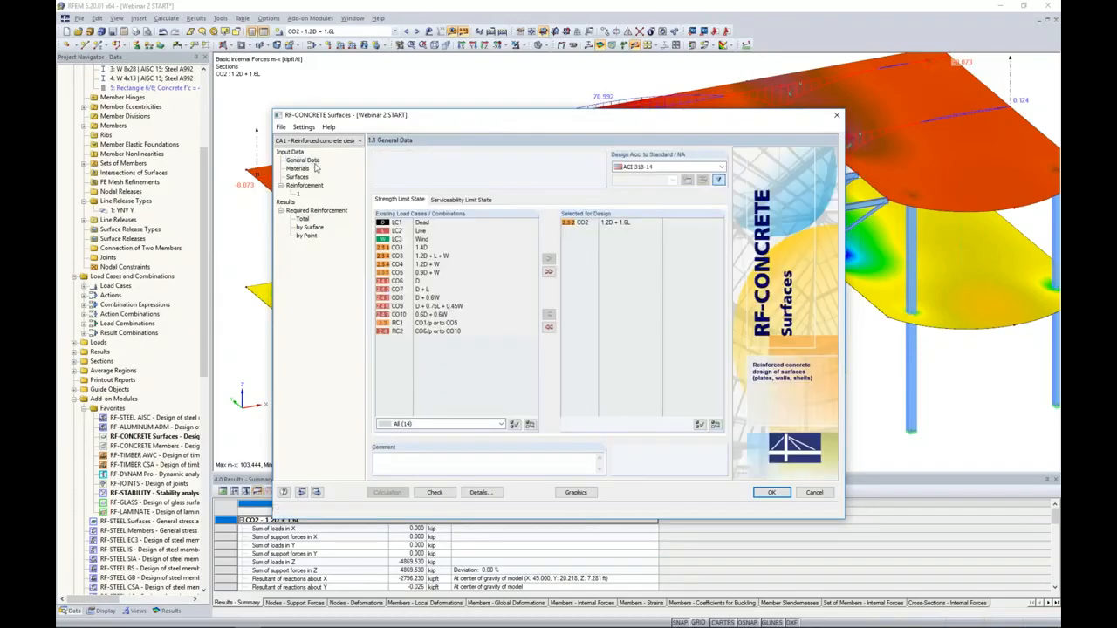
{"action": "left_click", "coordinate": [479, 492]}
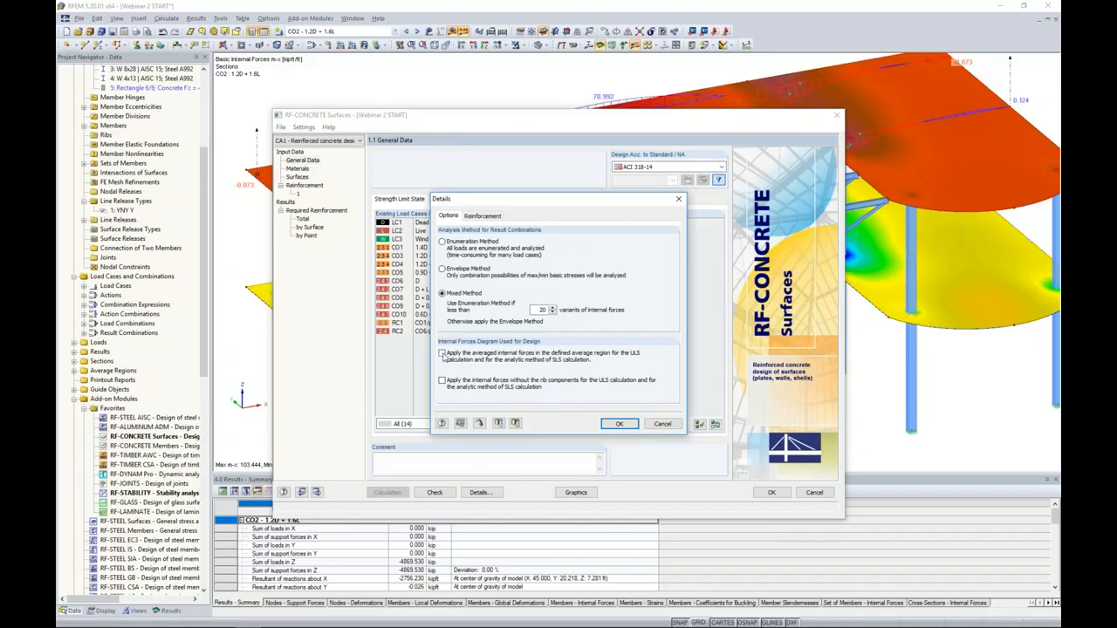
{"action": "left_click", "coordinate": [443, 353]}
{"action": "left_click", "coordinate": [616, 423]}
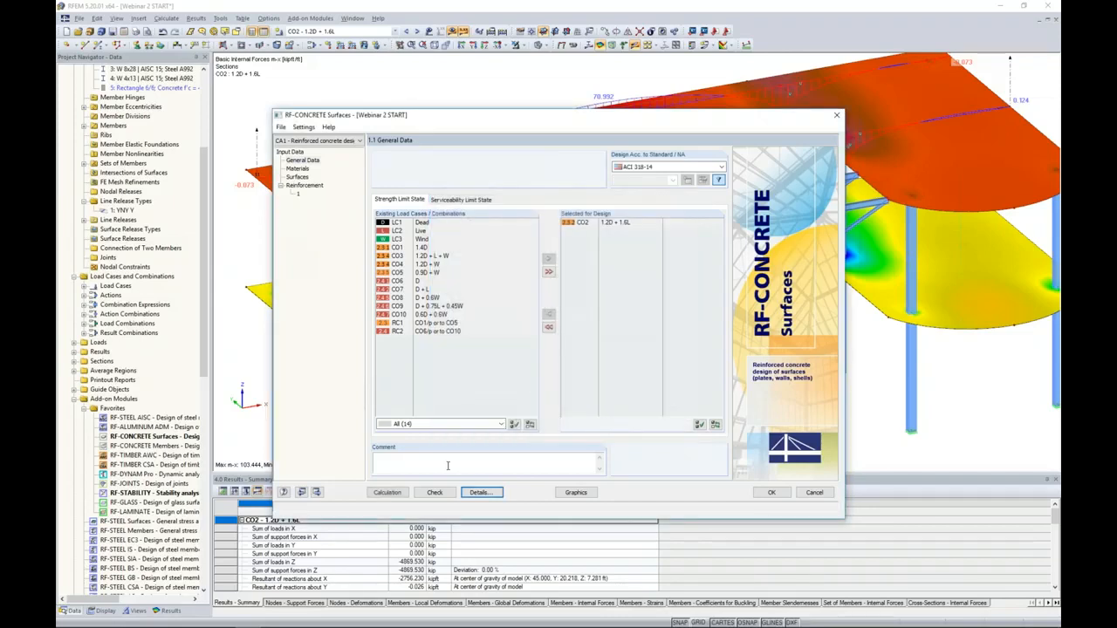
{"action": "left_click", "coordinate": [387, 492]}
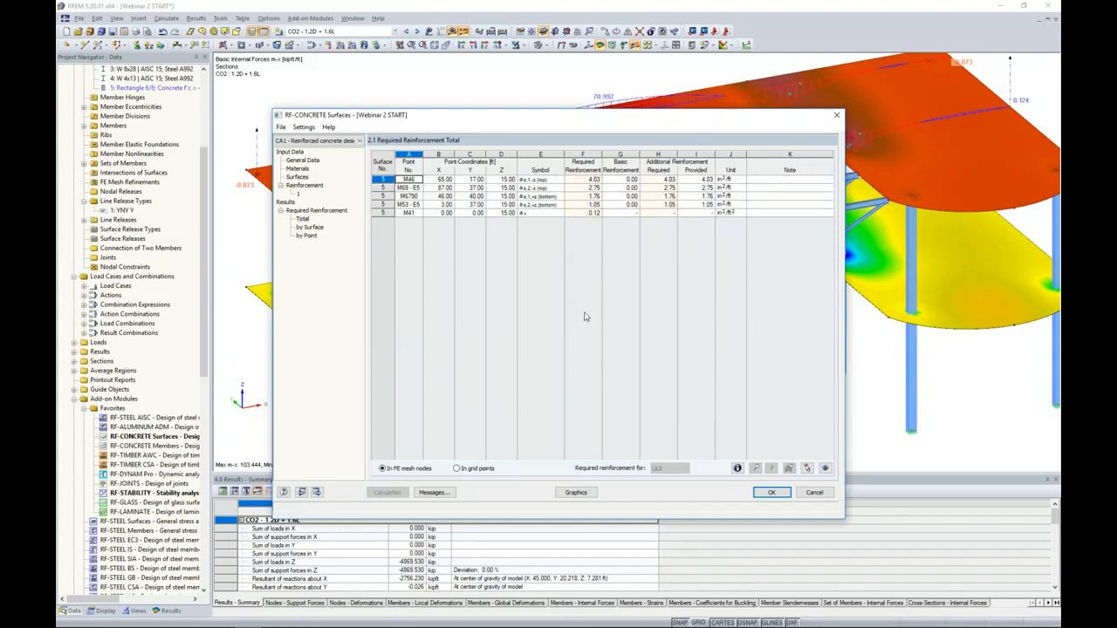
{"action": "left_click", "coordinate": [771, 492]}
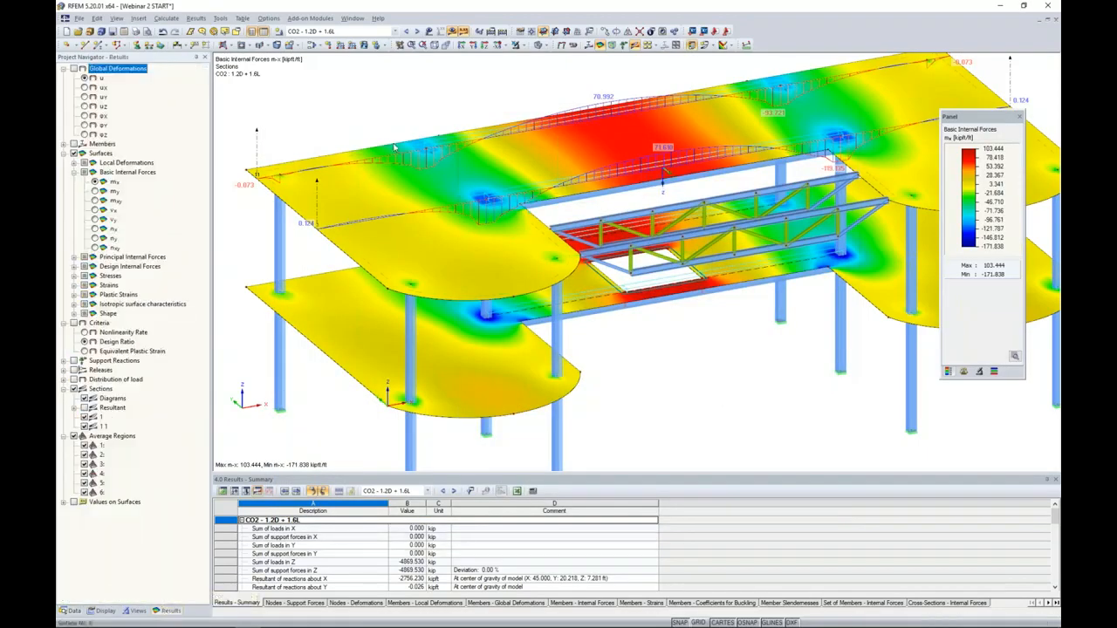
- Examine the RF-CONCRETE Surfaces CA1 required reinforcement on the upper slab for both top and both bottom reinforcement directions
{"action": "left_click", "coordinate": [394, 31]}
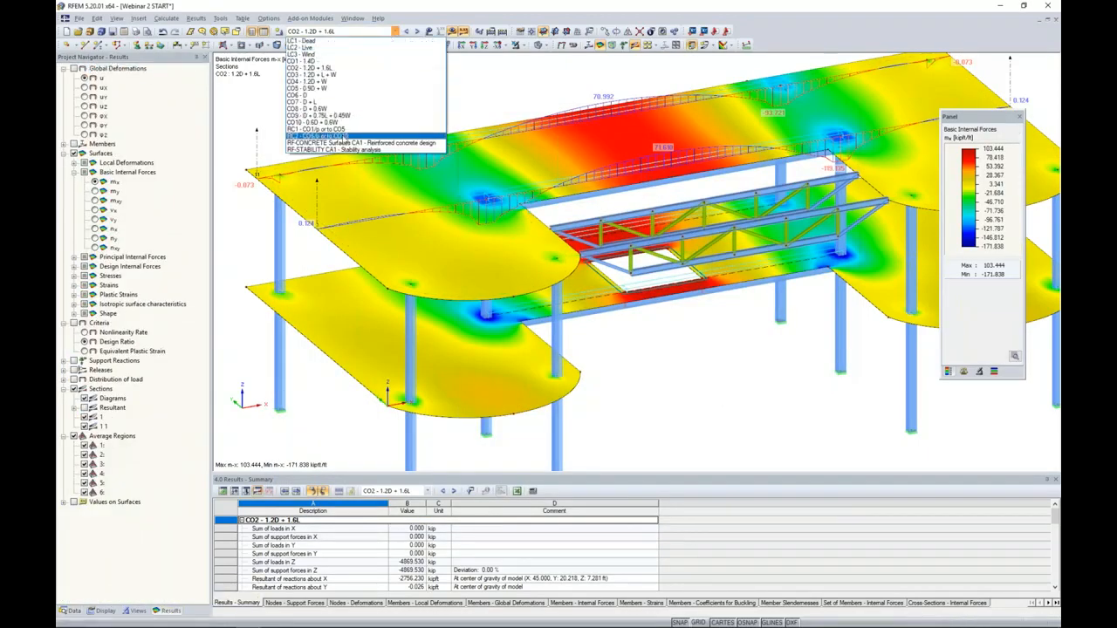
{"action": "left_click", "coordinate": [358, 143]}
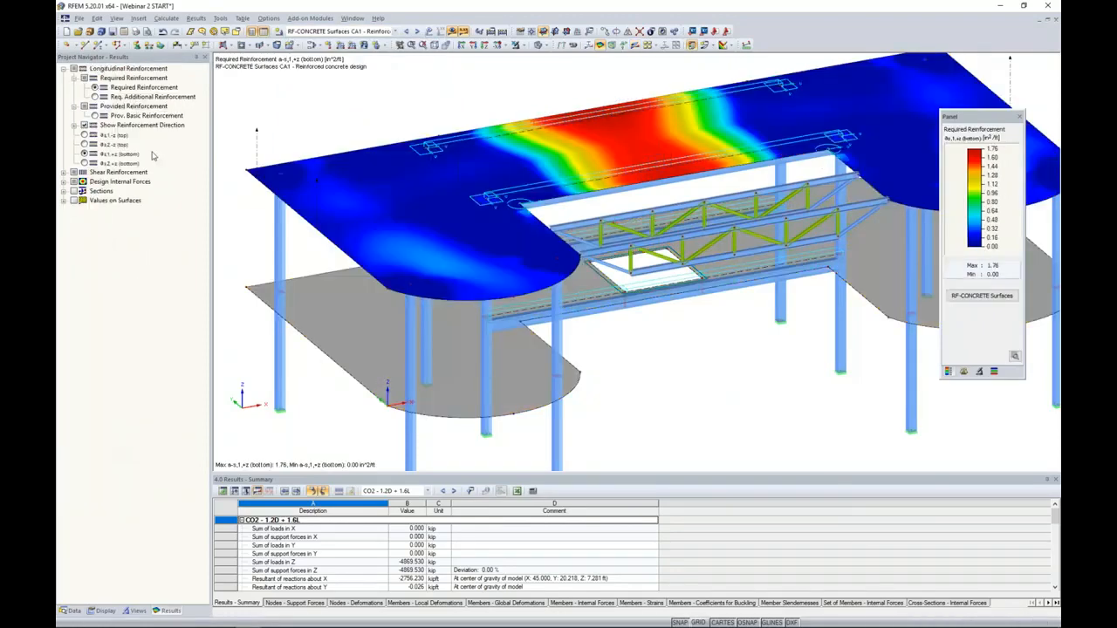
{"action": "left_click", "coordinate": [84, 135]}
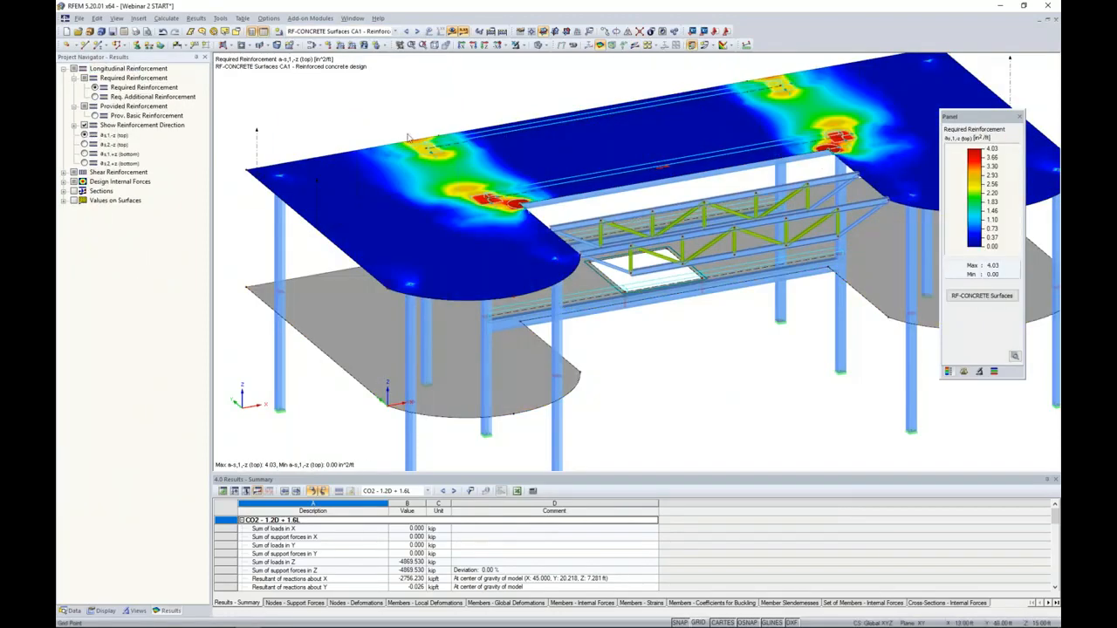
{"action": "scroll", "coordinate": [521, 192], "scroll_direction": "up", "scroll_amount": 4}
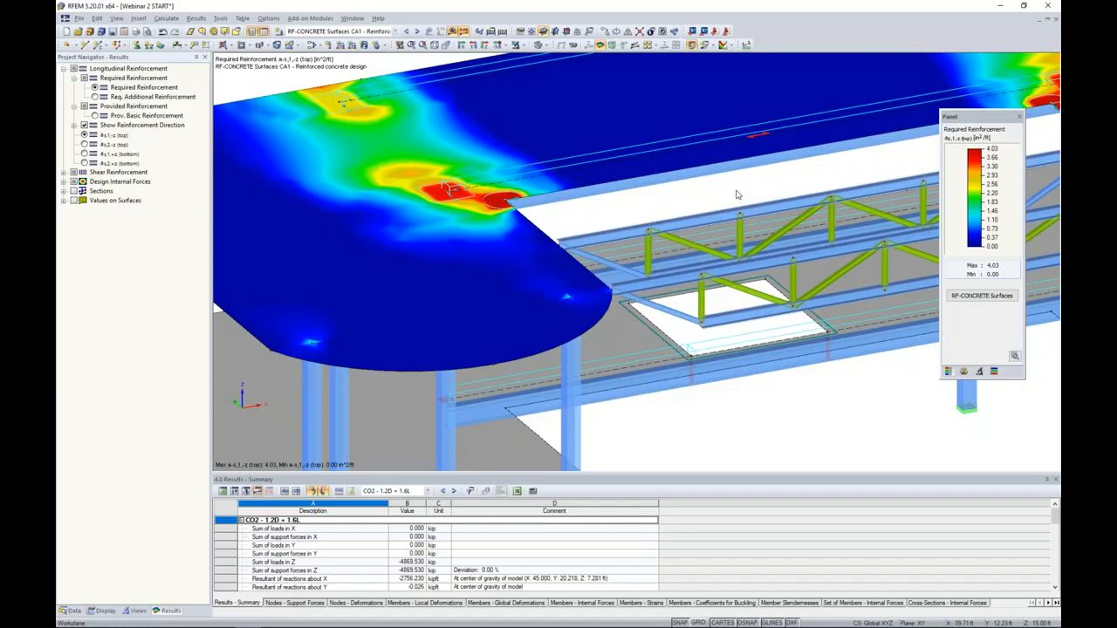
{"action": "scroll", "coordinate": [735, 187], "scroll_direction": "down", "scroll_amount": 1}
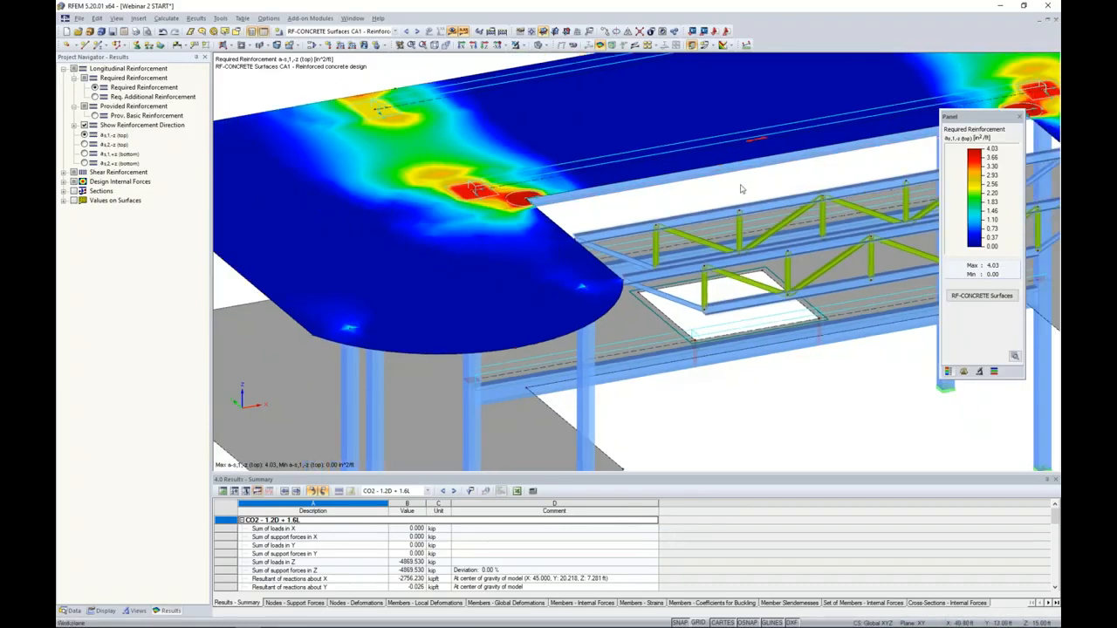
{"action": "middle_click_drag", "start_coordinate": [740, 188], "coordinate": [681, 186]}
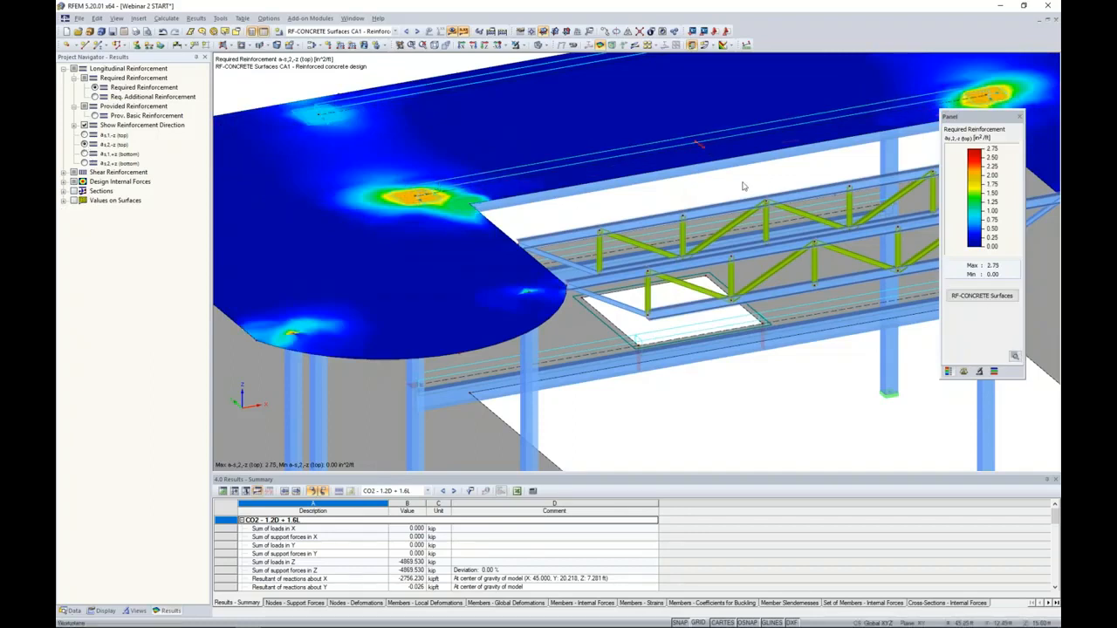
{"action": "scroll", "coordinate": [733, 188], "scroll_direction": "down", "scroll_amount": 3}
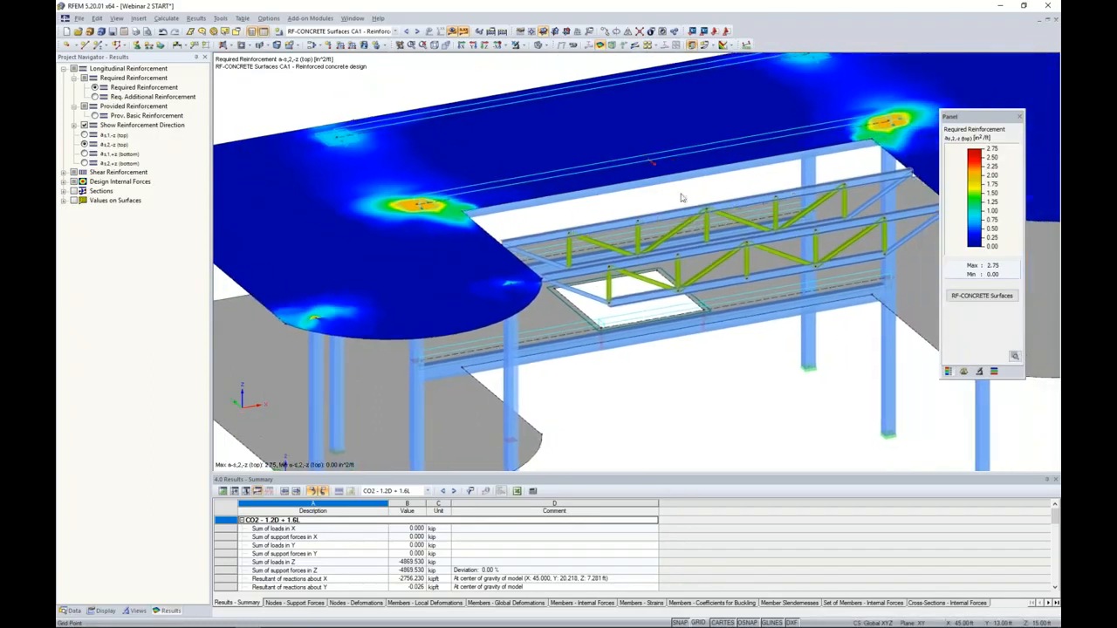
{"action": "left_click", "coordinate": [83, 153]}
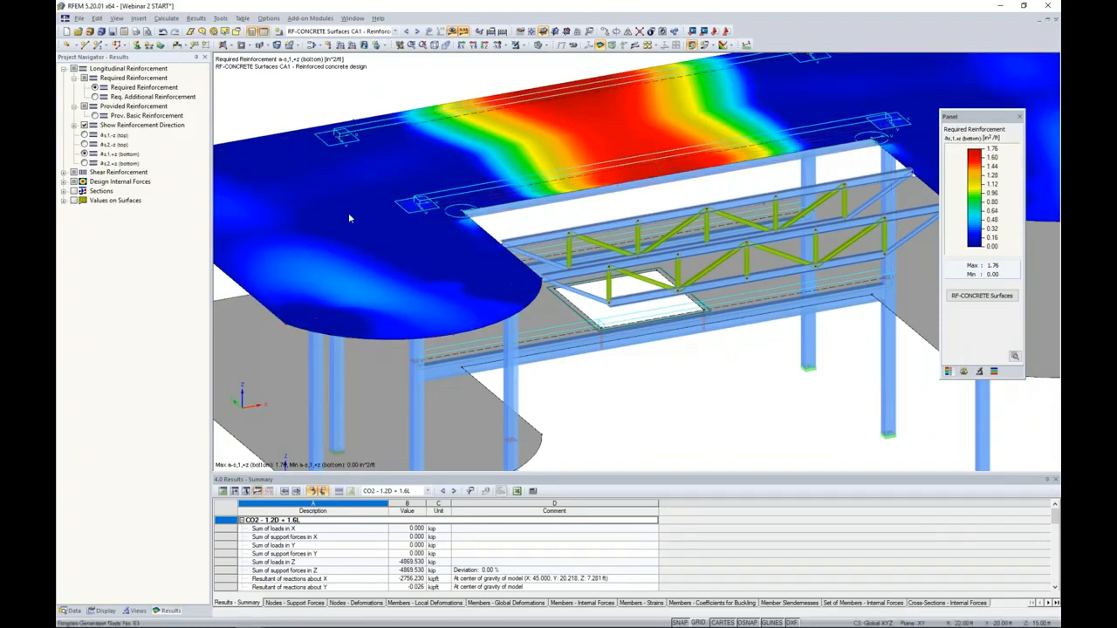
{"action": "left_click", "coordinate": [84, 163]}
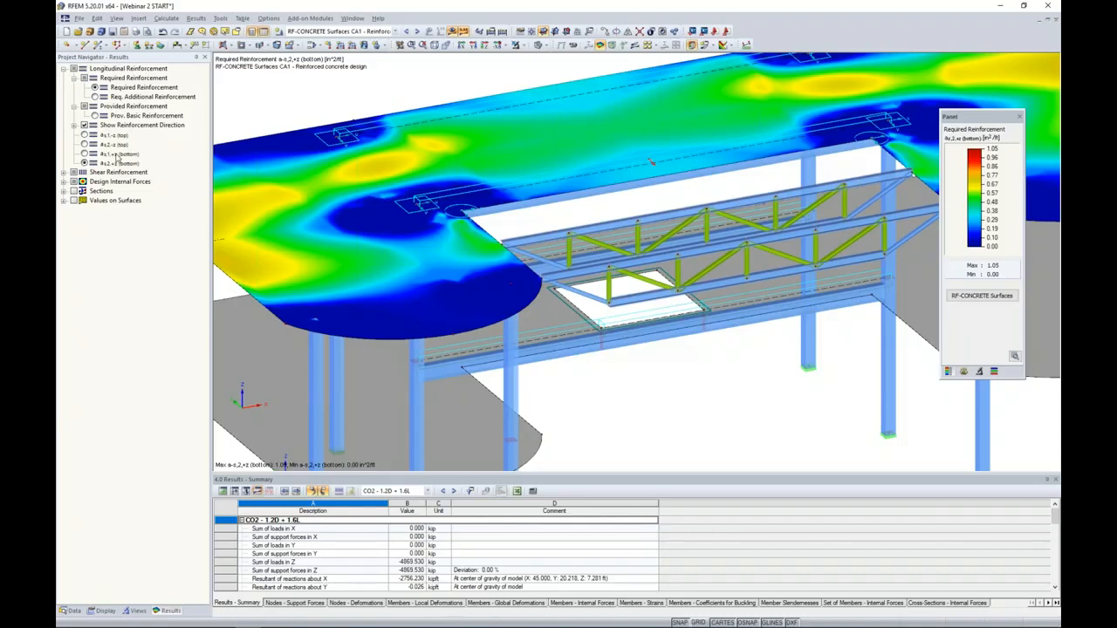
- Hide the design results and set load case LC1 - Dead as the current load case
{"action": "left_click", "coordinate": [452, 31]}
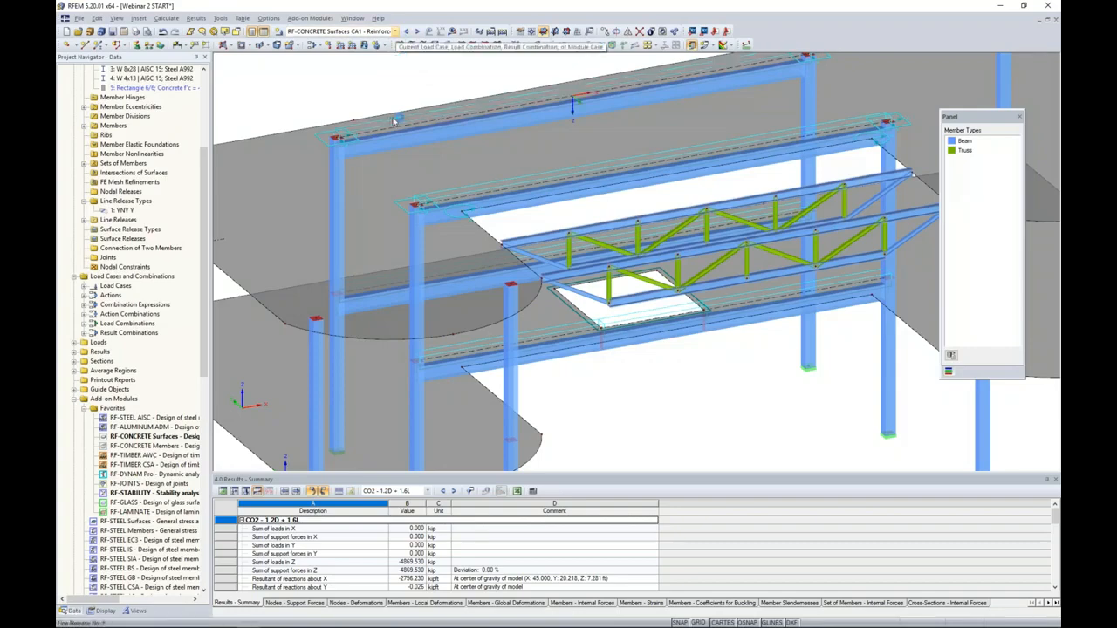
{"action": "scroll", "coordinate": [393, 120], "scroll_direction": "down", "scroll_amount": 5}
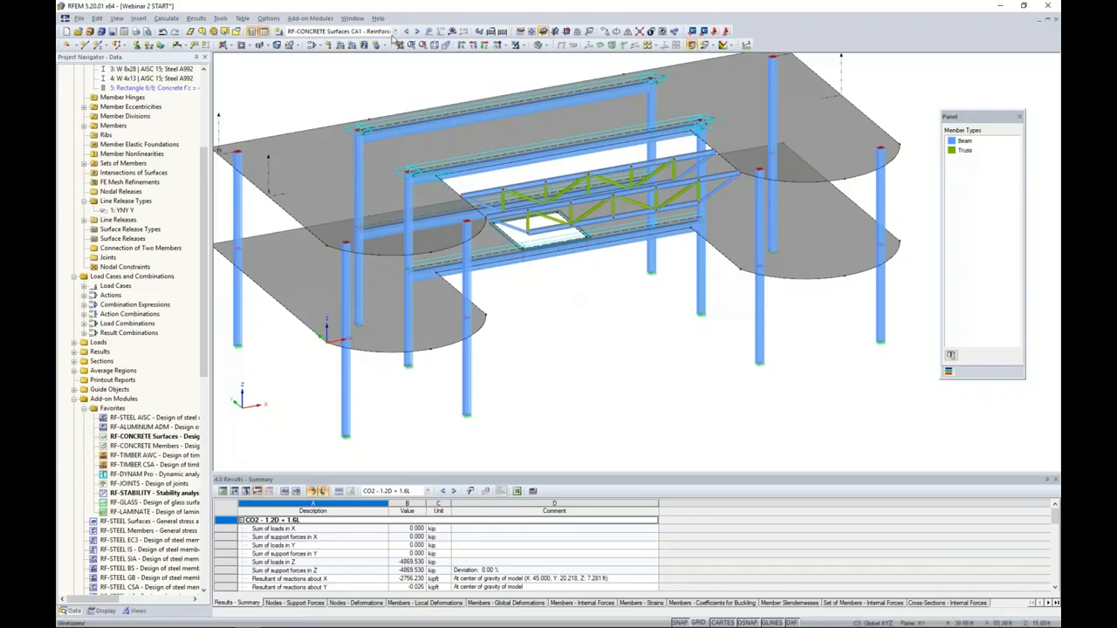
{"action": "left_click", "coordinate": [371, 31]}
{"action": "left_click", "coordinate": [371, 42]}
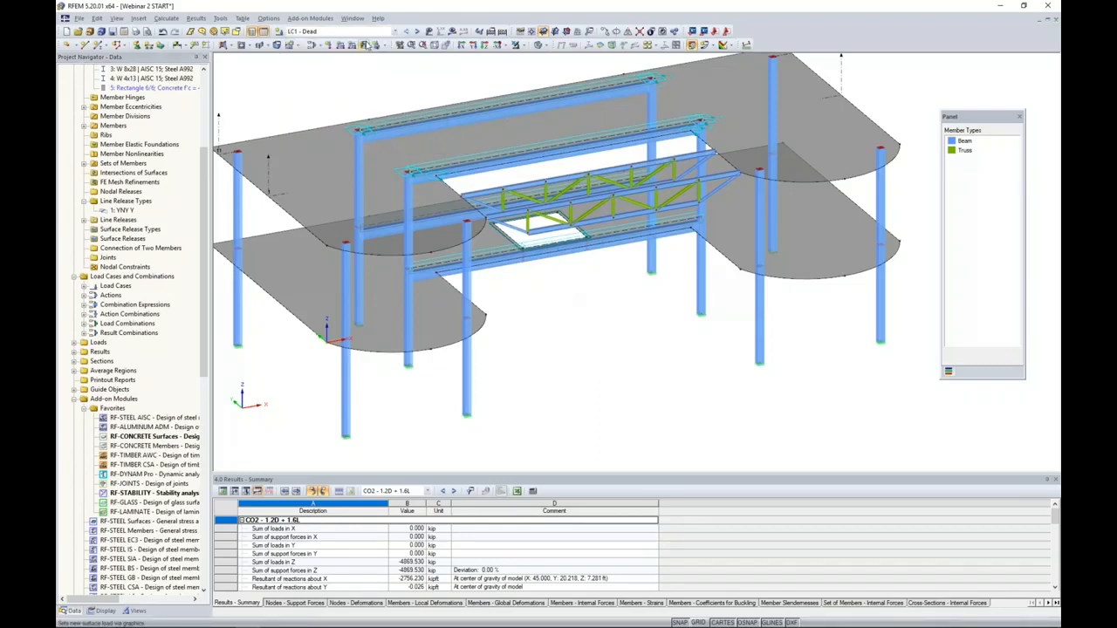
- Select all members of the front truss below the upper slab and isolate them with Visibility by Selected Objects
{"action": "middle_click_drag", "start_coordinate": [616, 352], "coordinate": [644, 337], "text": "ctrl"}
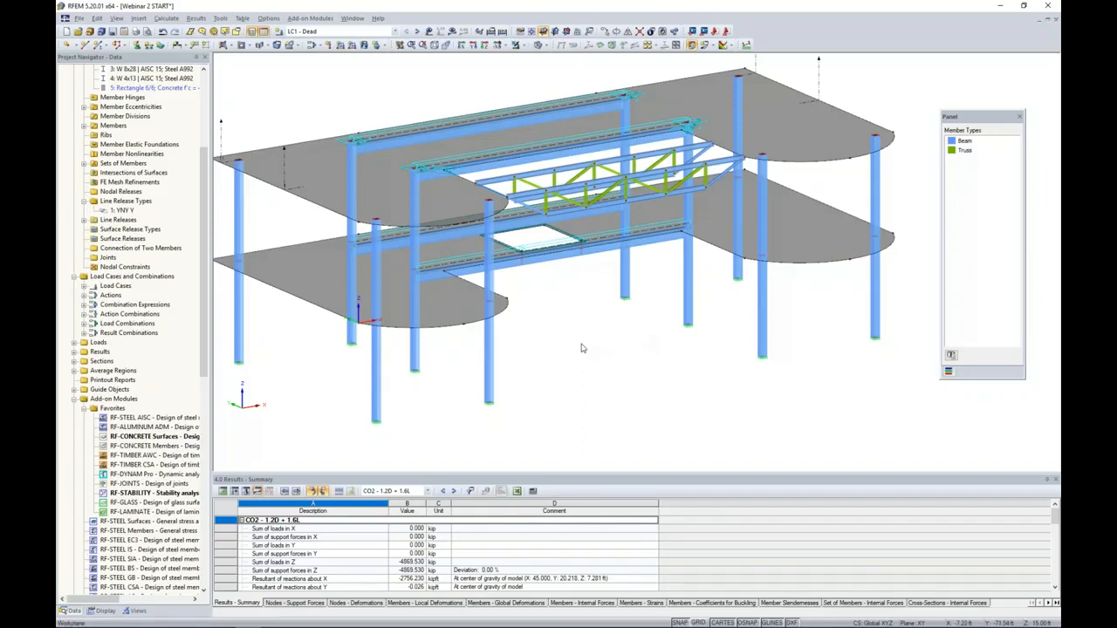
{"action": "scroll", "coordinate": [583, 348], "scroll_direction": "down", "scroll_amount": 3}
{"action": "middle_click_drag", "start_coordinate": [583, 348], "coordinate": [845, 281], "text": "ctrl"}
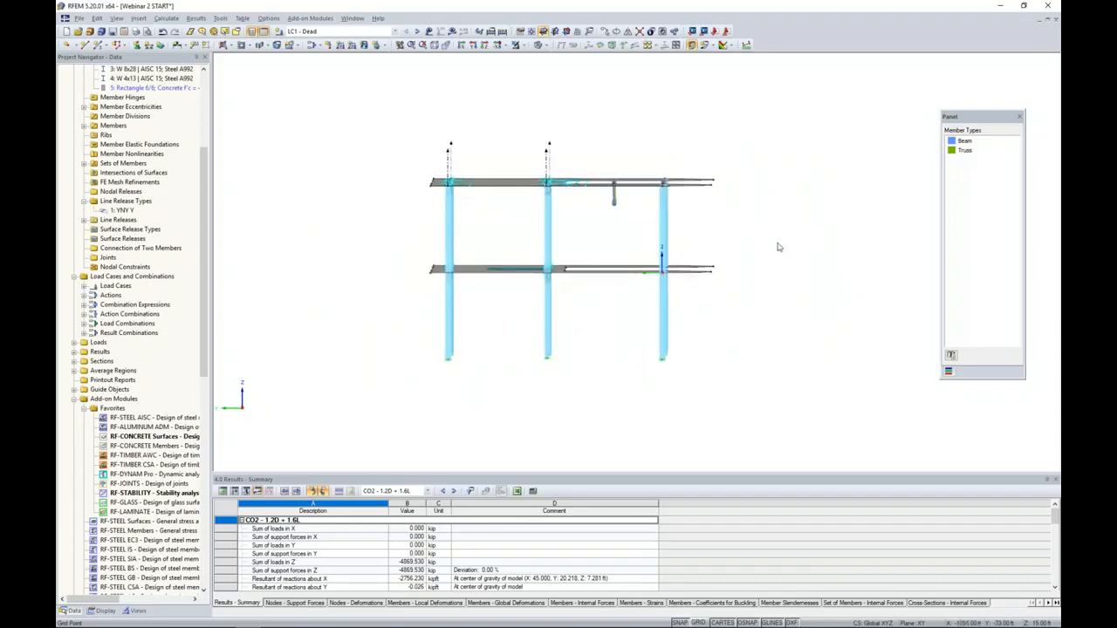
{"action": "left_click_drag", "start_coordinate": [650, 153], "coordinate": [681, 225]}
{"action": "middle_click_drag", "start_coordinate": [729, 223], "coordinate": [401, 266], "text": "ctrl"}
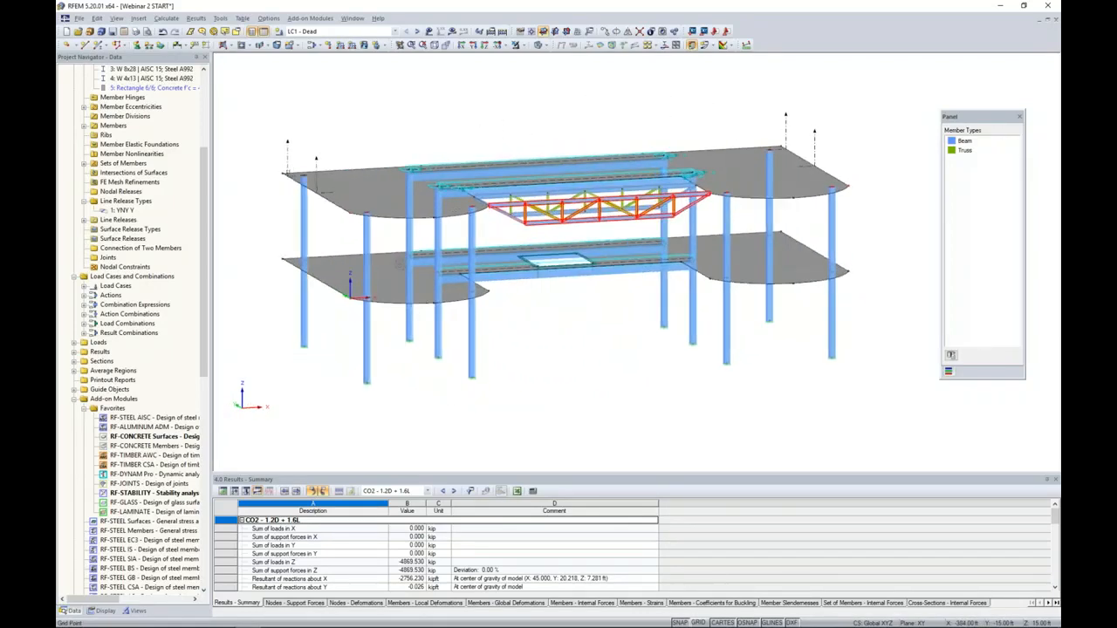
{"action": "left_click", "coordinate": [521, 45]}
{"action": "left_click", "coordinate": [528, 58]}
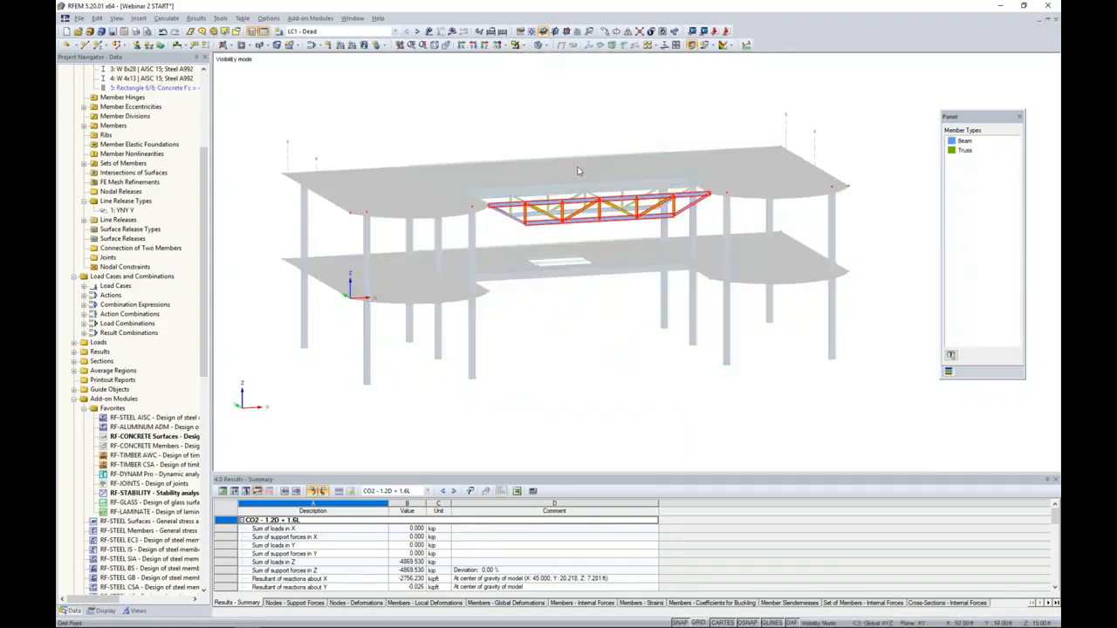
- Turn off the background display of hidden objects so only the isolated truss is shown
{"action": "middle_click_drag", "start_coordinate": [578, 171], "coordinate": [528, 142]}
{"action": "scroll", "coordinate": [514, 185], "scroll_direction": "up", "scroll_amount": 8}
{"action": "left_click", "coordinate": [539, 234]}
{"action": "middle_click_drag", "start_coordinate": [559, 247], "coordinate": [566, 243], "text": "ctrl"}
{"action": "right_click", "coordinate": [571, 158]}
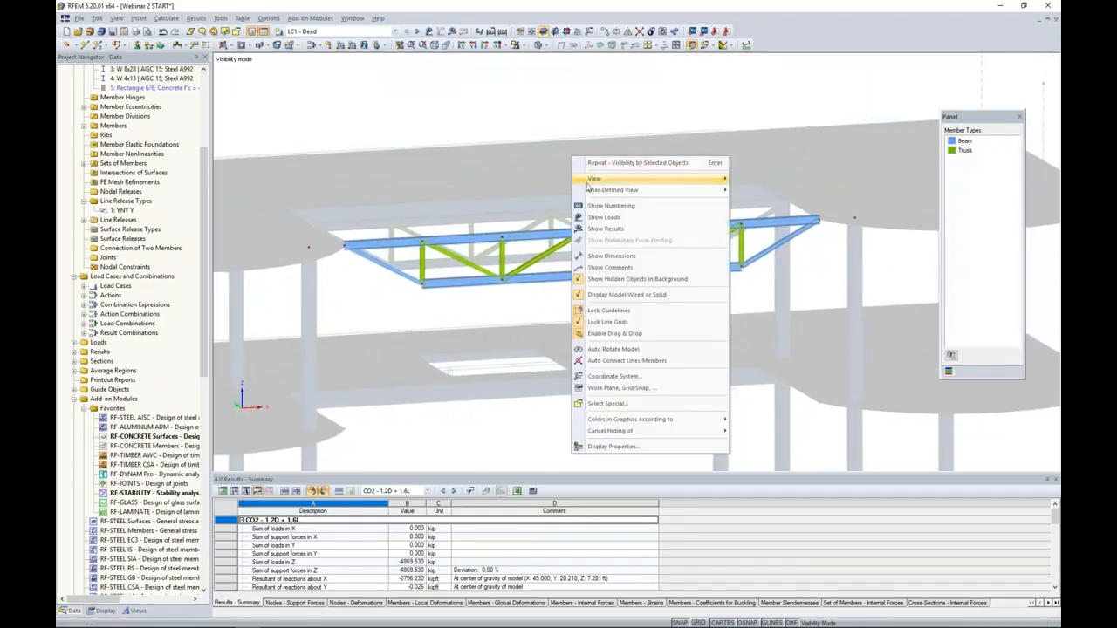
{"action": "left_click", "coordinate": [611, 278]}
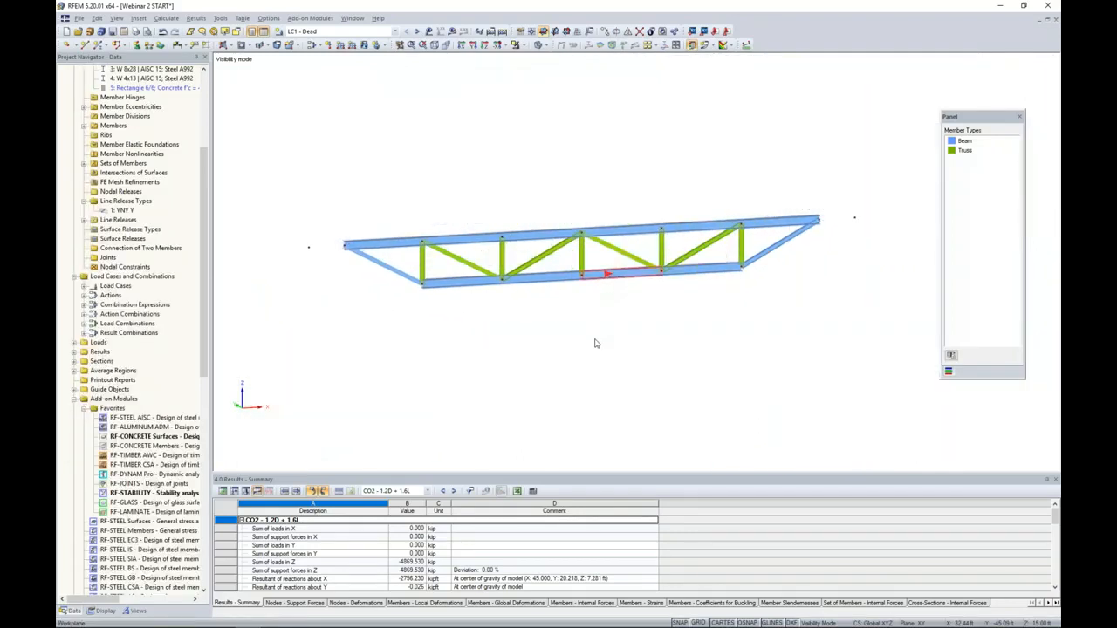
- Switch the model display from solid to wireframe at the truss's bottom chord joint where two diagonals and a vertical meet
{"action": "middle_click_drag", "start_coordinate": [518, 314], "coordinate": [526, 311]}
{"action": "scroll", "coordinate": [513, 294], "scroll_direction": "up", "scroll_amount": 4}
{"action": "scroll", "coordinate": [513, 294], "scroll_direction": "up", "scroll_amount": 3}
{"action": "middle_click_drag", "start_coordinate": [513, 304], "coordinate": [517, 347]}
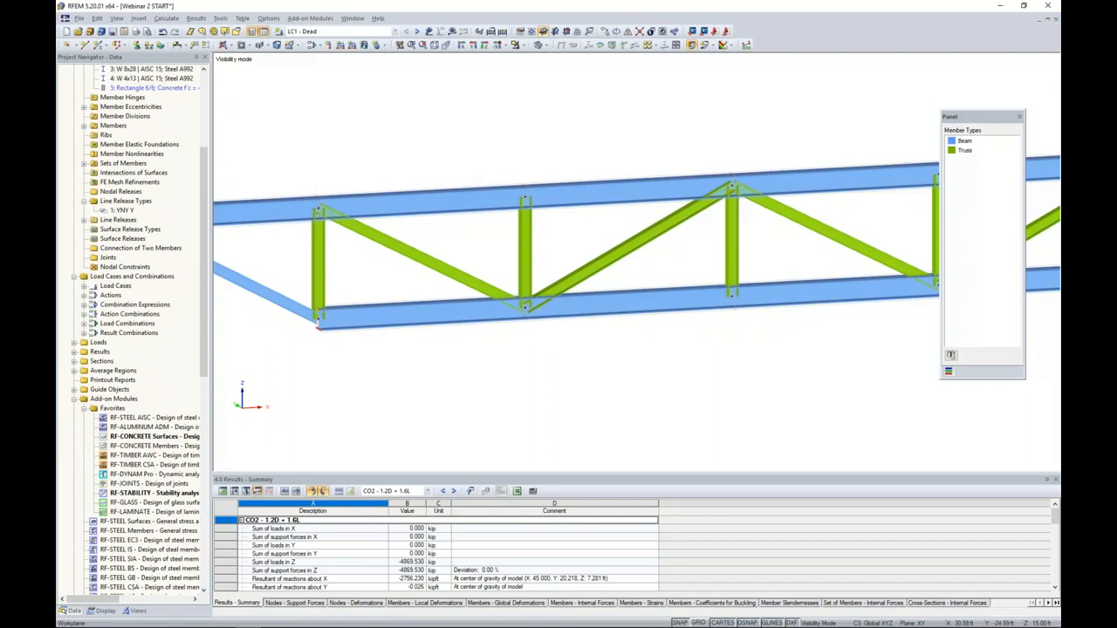
{"action": "middle_click_drag", "start_coordinate": [521, 349], "coordinate": [496, 339], "text": "ctrl"}
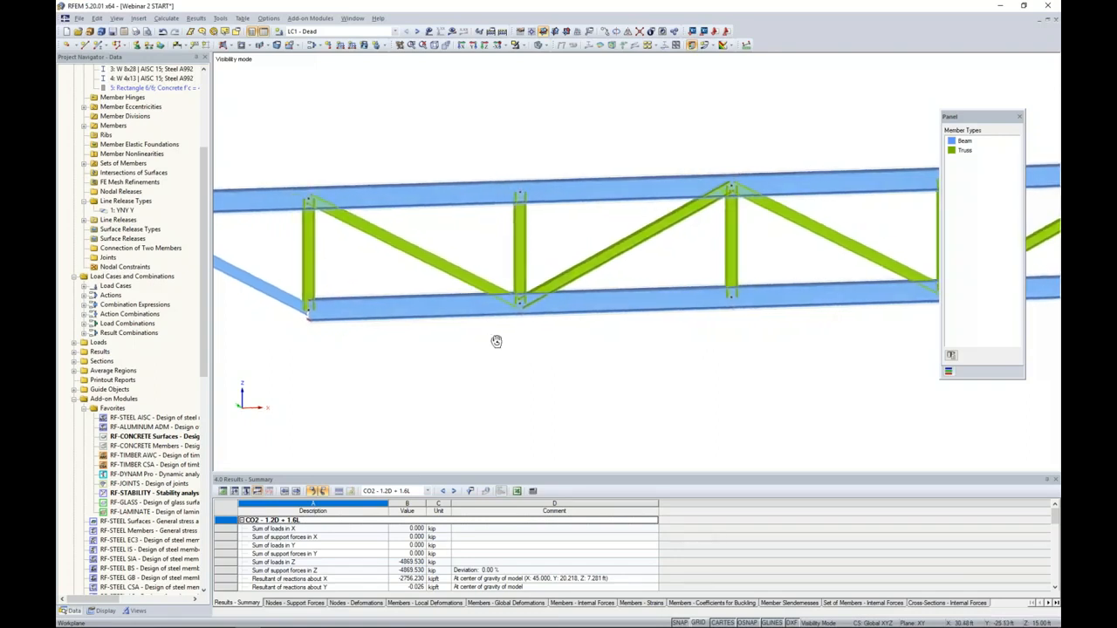
{"action": "scroll", "coordinate": [529, 339], "scroll_direction": "up", "scroll_amount": 5}
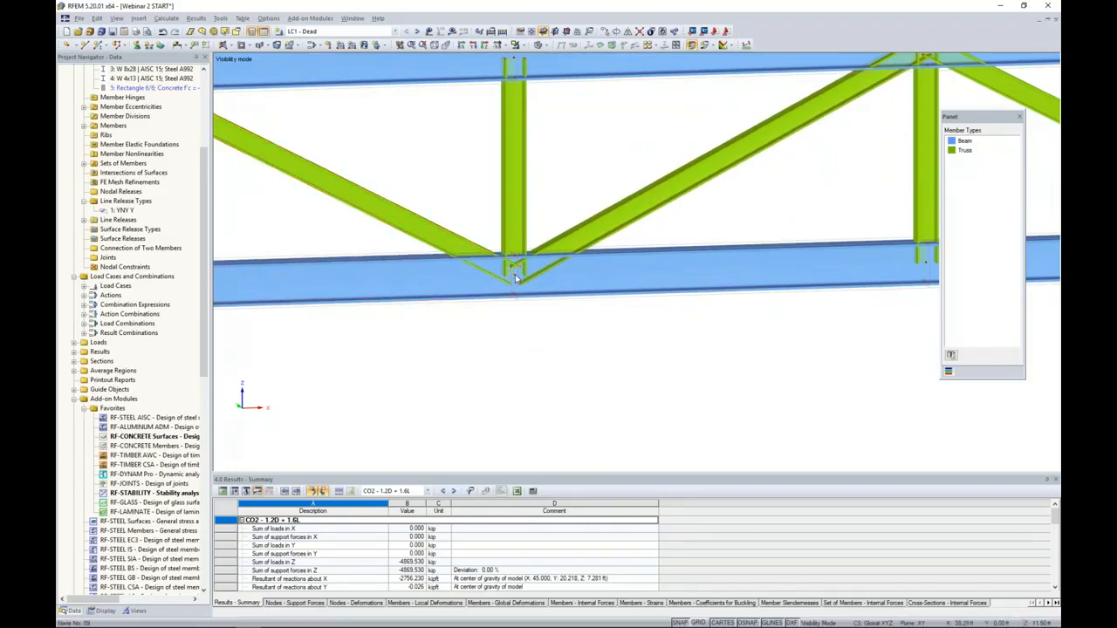
{"action": "mouse_move", "coordinate": [516, 278]}
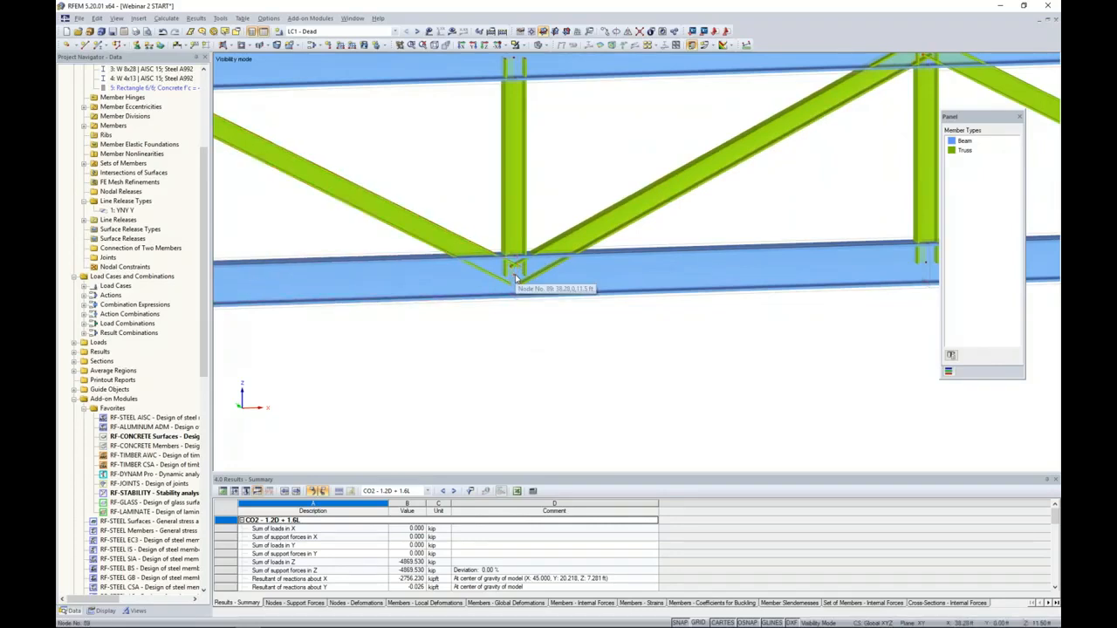
{"action": "left_click", "coordinate": [543, 45]}
{"action": "left_click", "coordinate": [554, 58]}
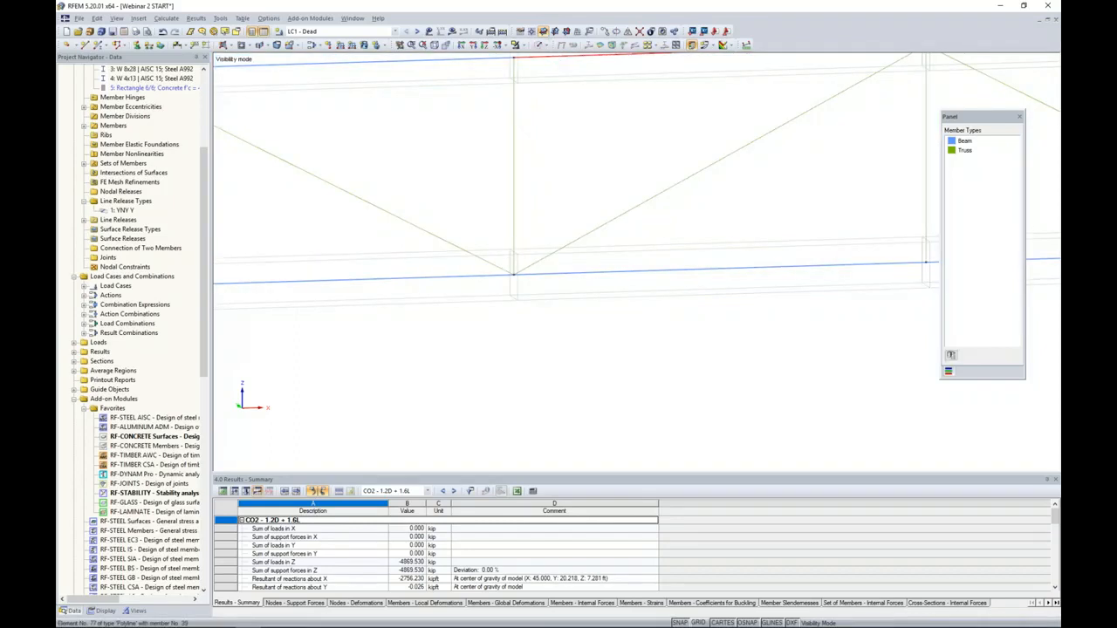
- Reverse the orientation of the bottom chord member and diagonal left of the joint, accepting deletion of the results and FE mesh
{"action": "left_click_drag", "start_coordinate": [506, 308], "coordinate": [495, 291]}
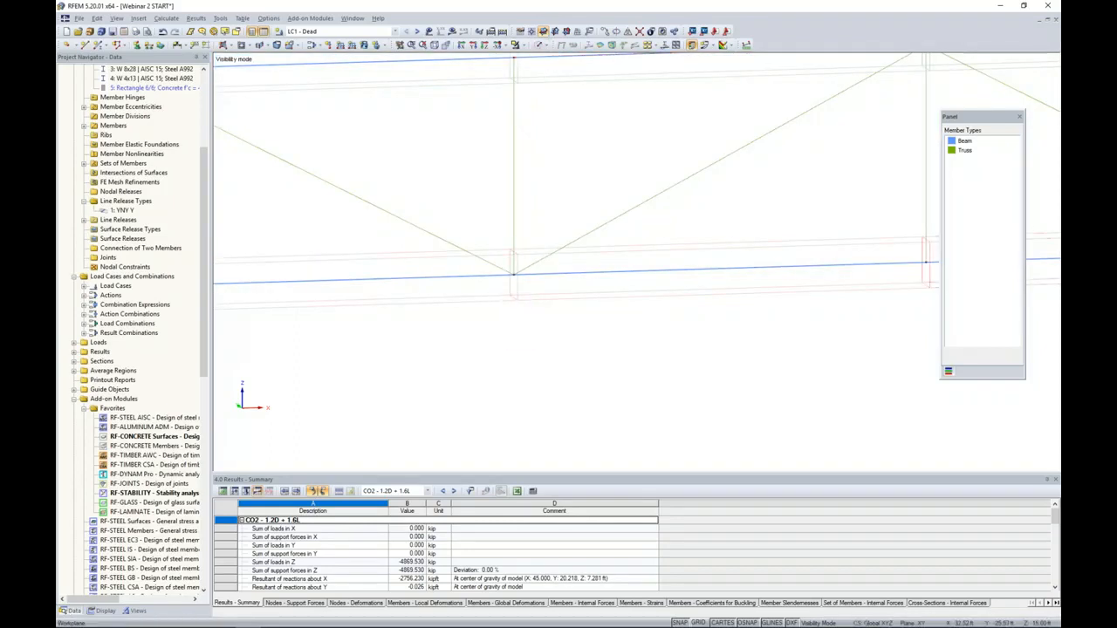
{"action": "left_click", "coordinate": [473, 281]}
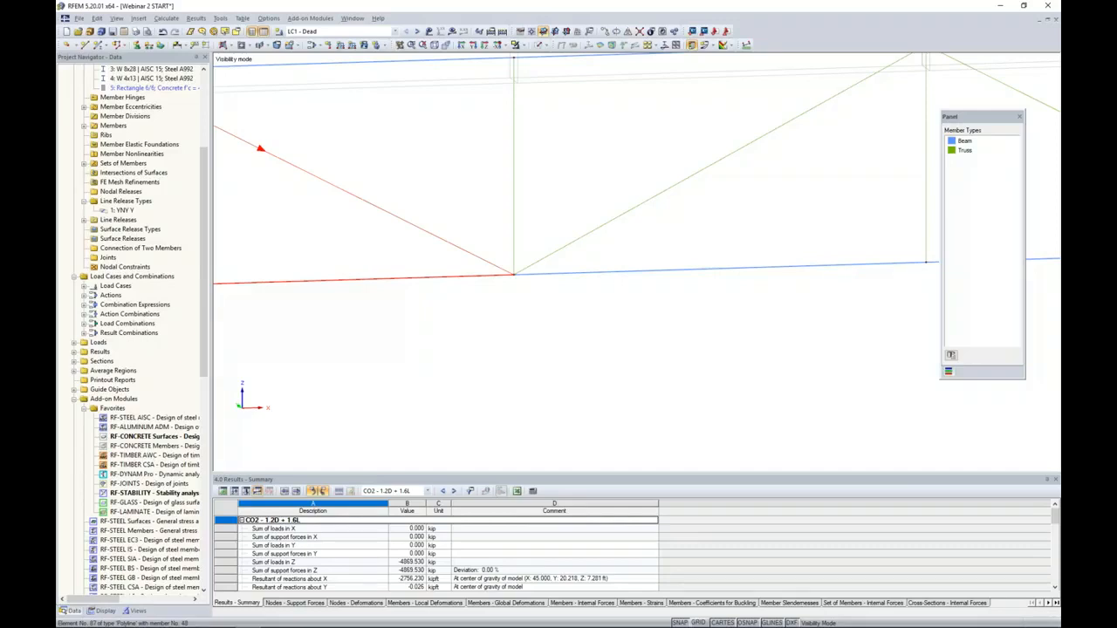
{"action": "right_click", "coordinate": [479, 257]}
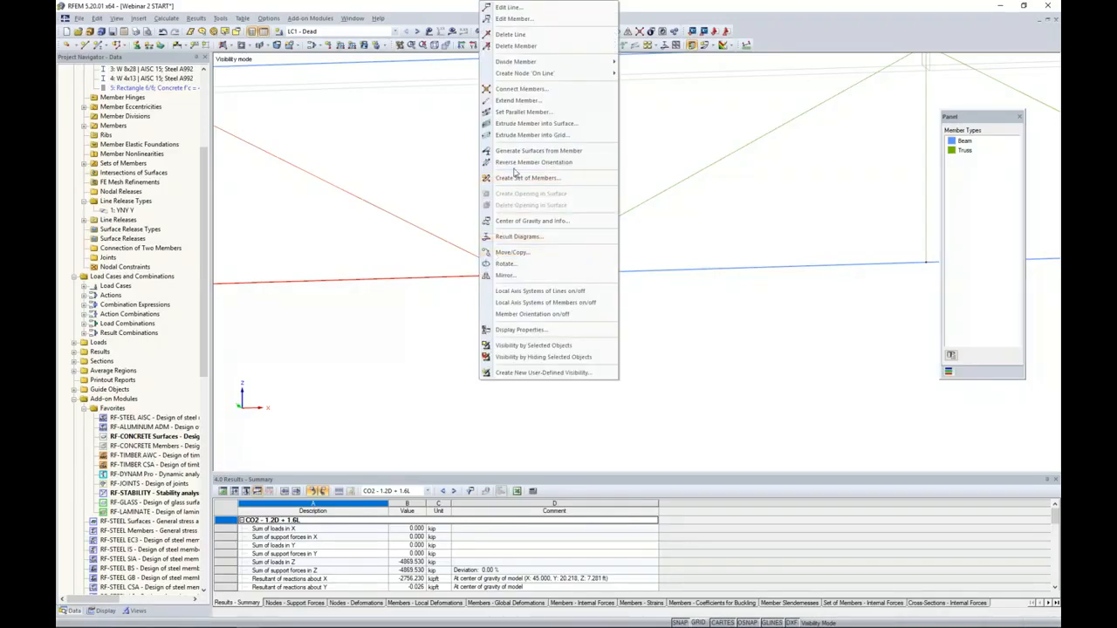
{"action": "left_click", "coordinate": [514, 163]}
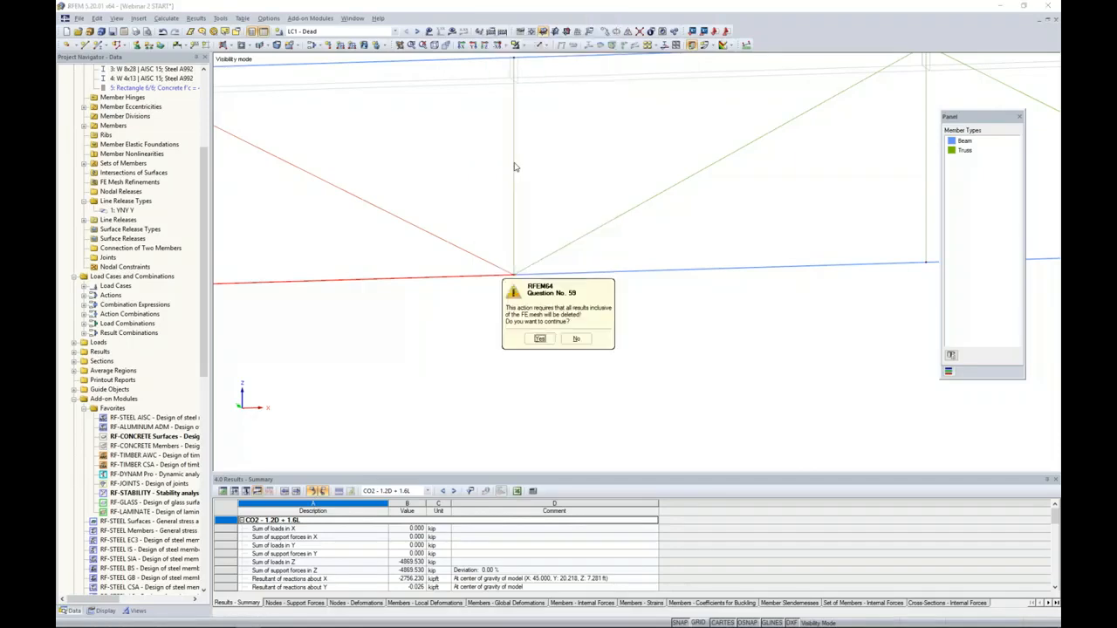
{"action": "left_click", "coordinate": [539, 339]}
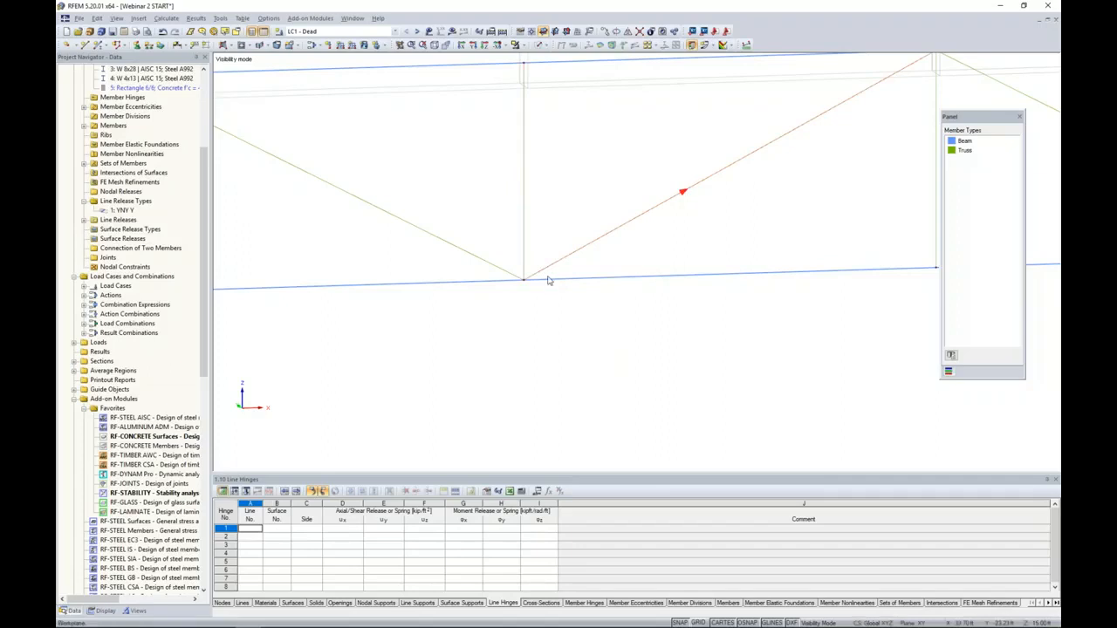
- Divide the five members meeting at the bottom chord joint with a new intermediate node 2.0 ft from each member start
{"action": "left_click_drag", "start_coordinate": [601, 329], "coordinate": [422, 203]}
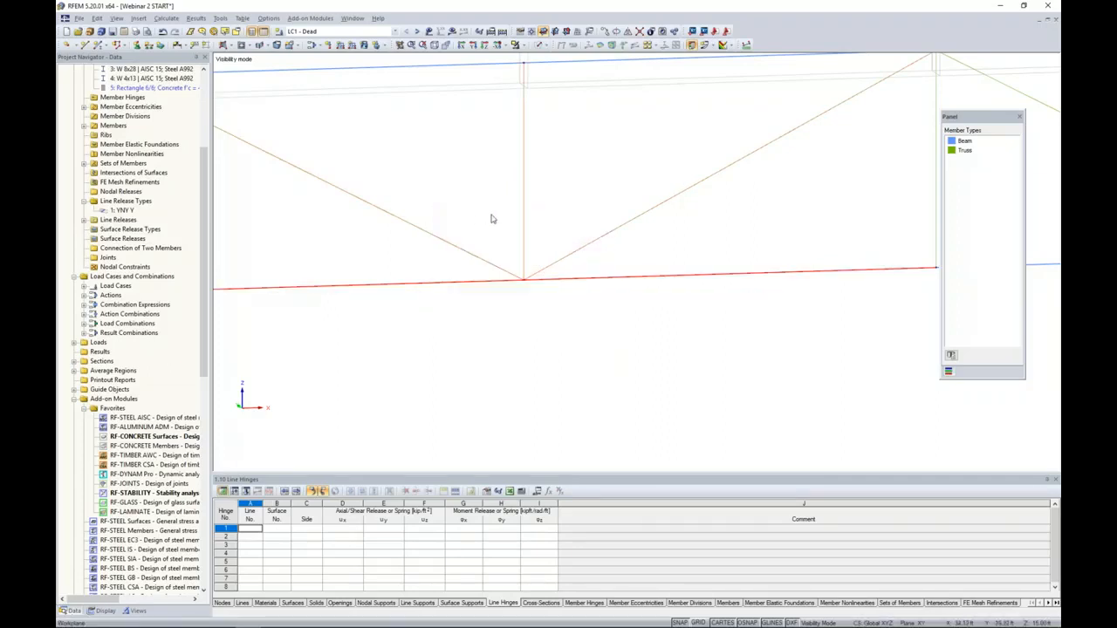
{"action": "right_click", "coordinate": [524, 216]}
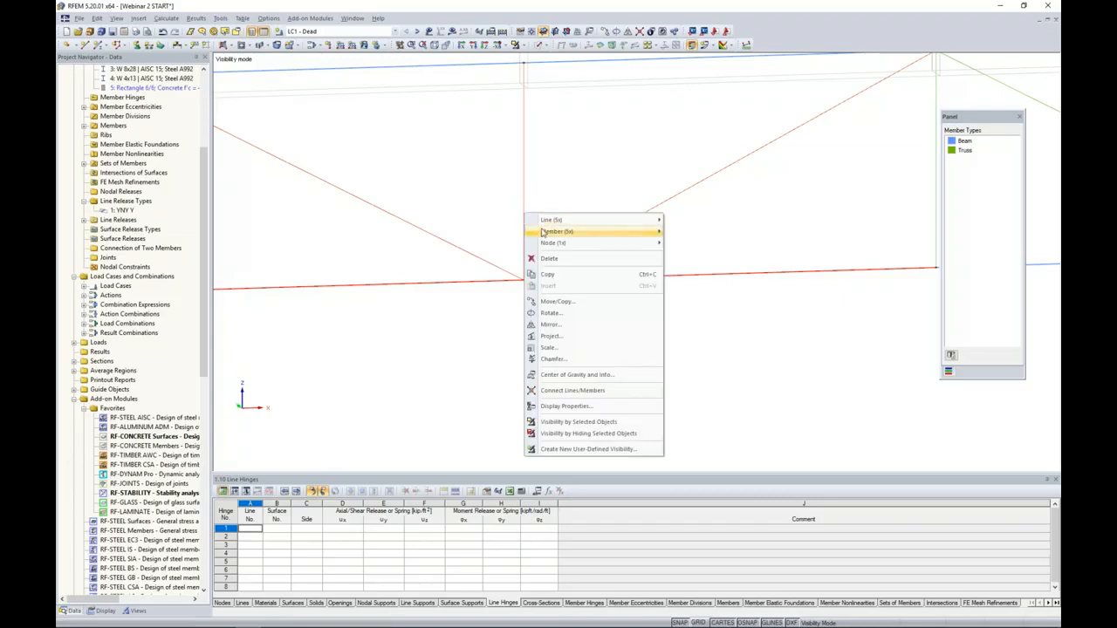
{"action": "mouse_move", "coordinate": [547, 232]}
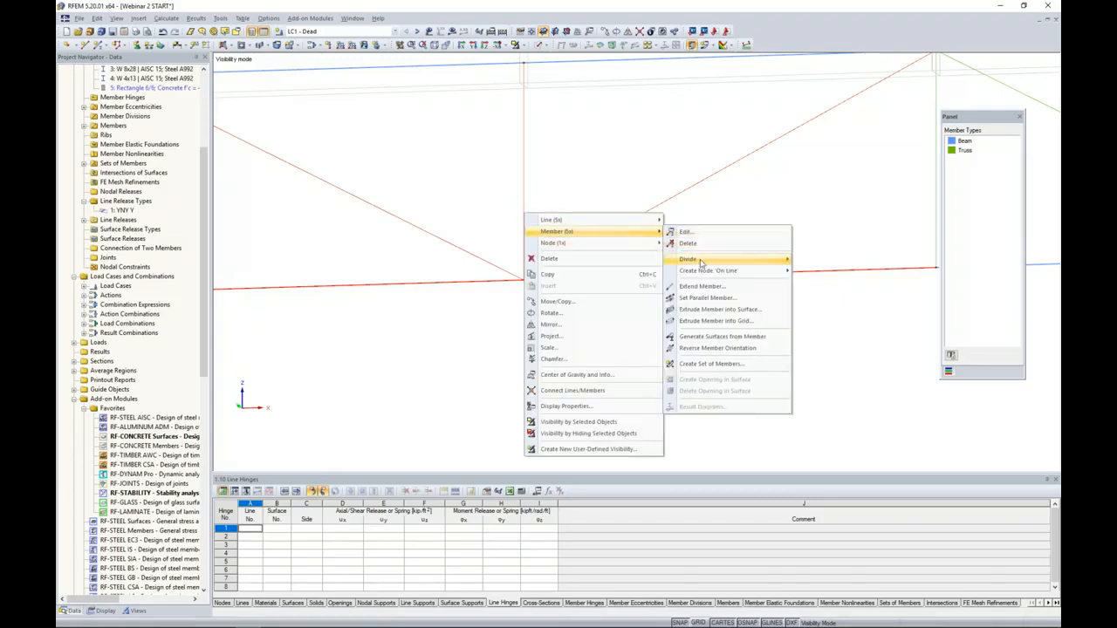
{"action": "mouse_move", "coordinate": [703, 259]}
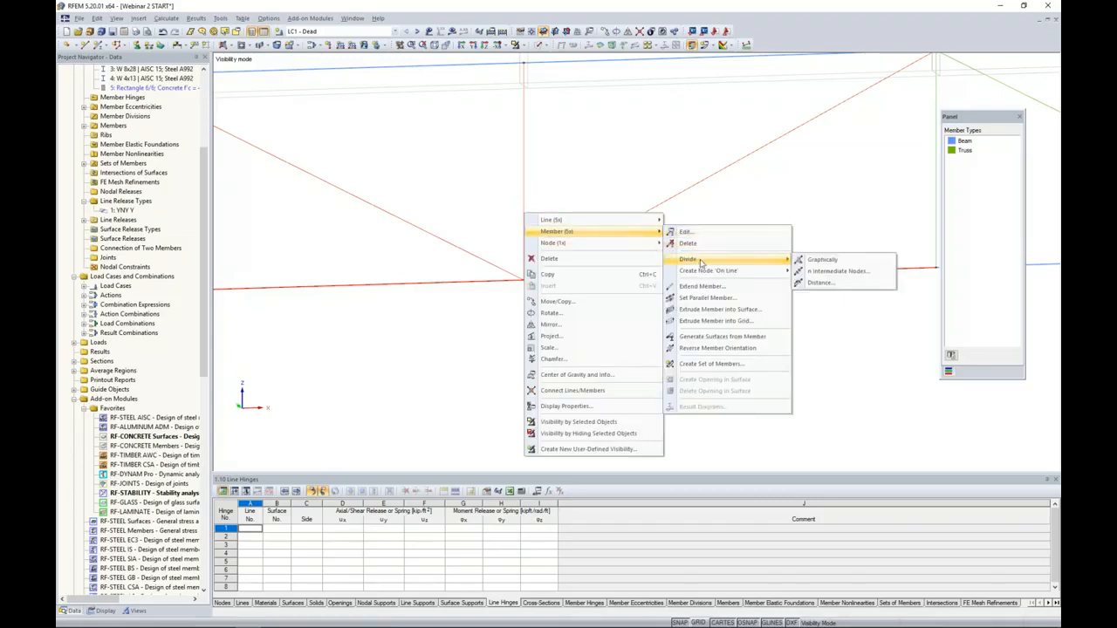
{"action": "left_click", "coordinate": [819, 285]}
{"action": "left_click", "coordinate": [570, 334]}
{"action": "type", "text": "2.0"}
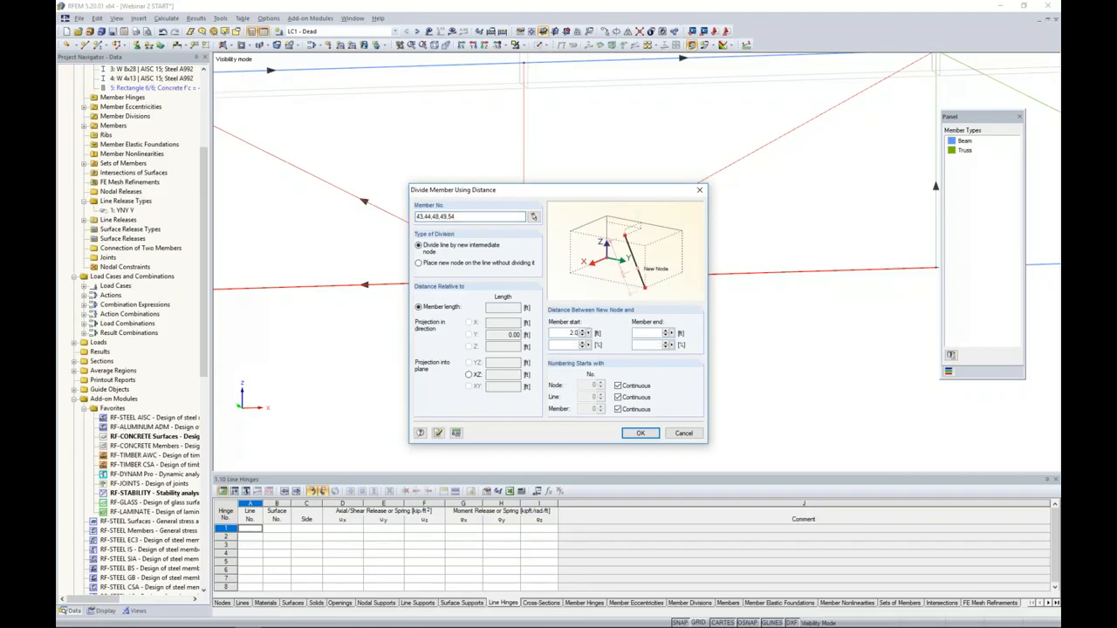
{"action": "left_click", "coordinate": [639, 432]}
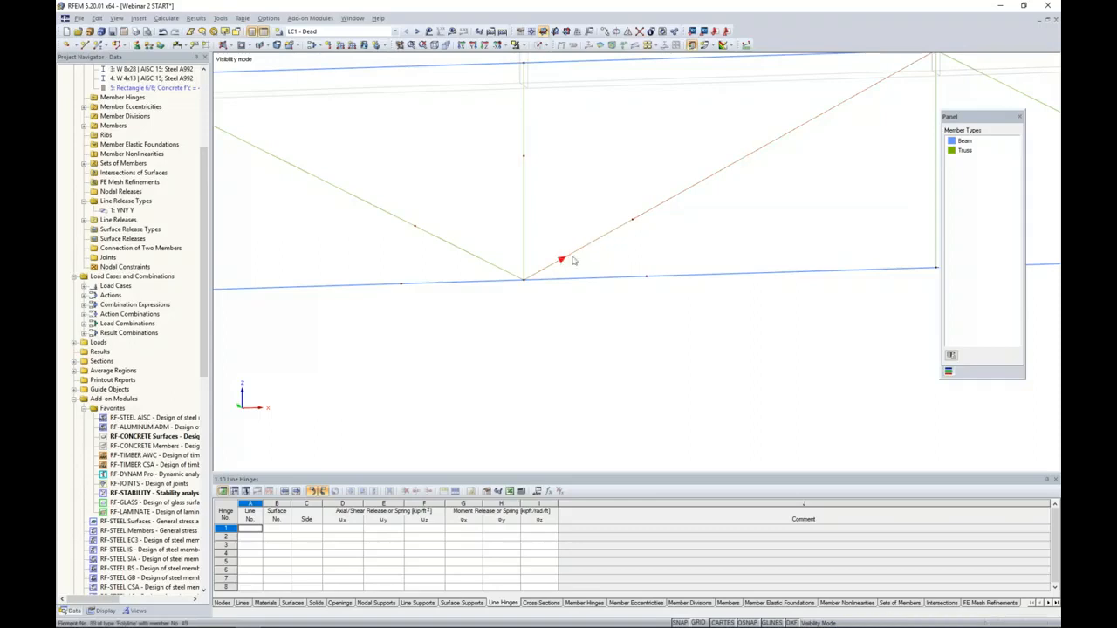
- Generate surfaces from the five short member segments meeting at the bottom chord joint
{"action": "left_click_drag", "start_coordinate": [581, 335], "coordinate": [445, 217]}
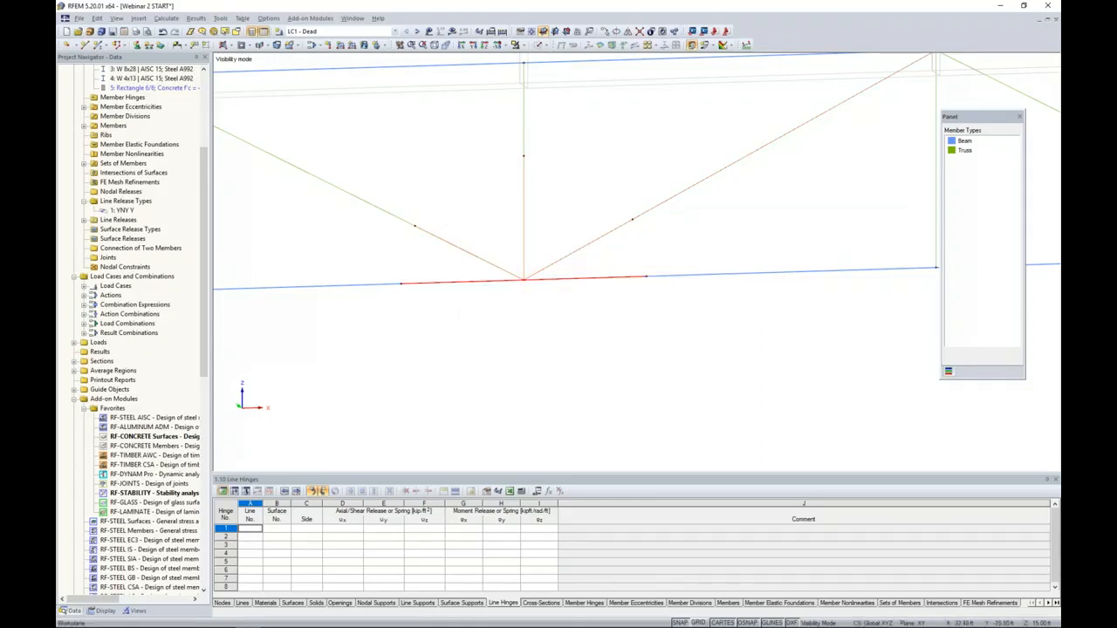
{"action": "right_click", "coordinate": [526, 215]}
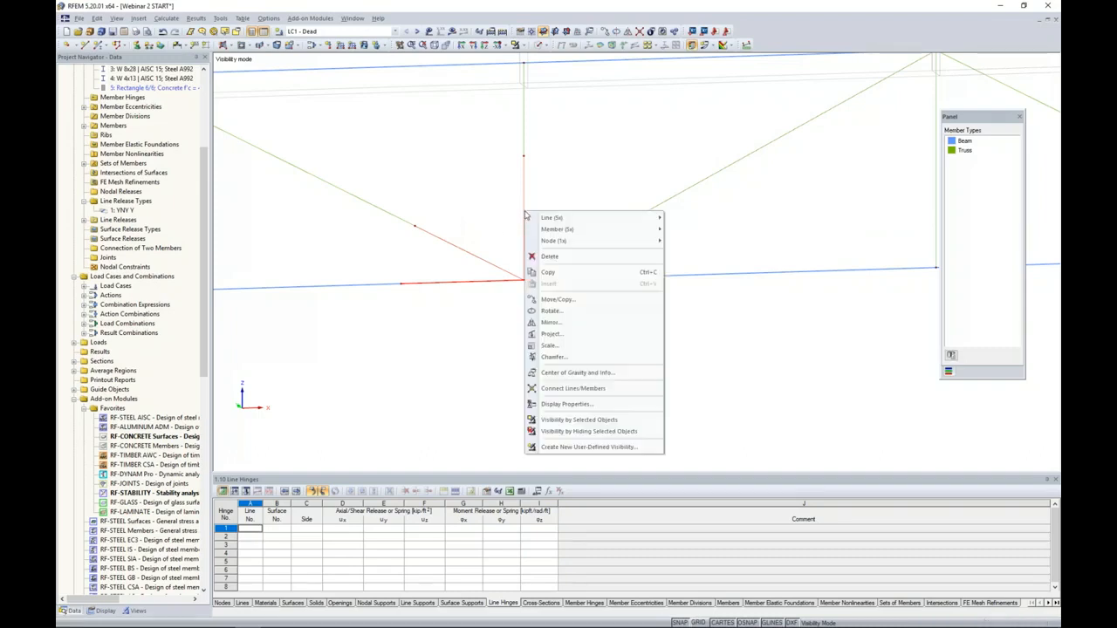
{"action": "mouse_move", "coordinate": [602, 229]}
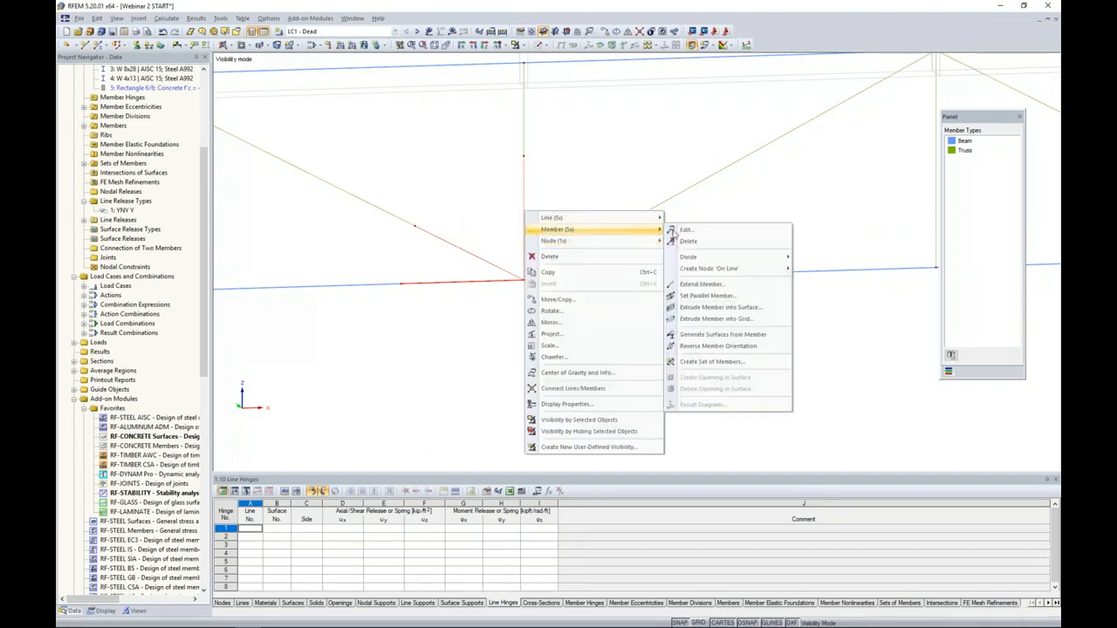
{"action": "left_click", "coordinate": [698, 336]}
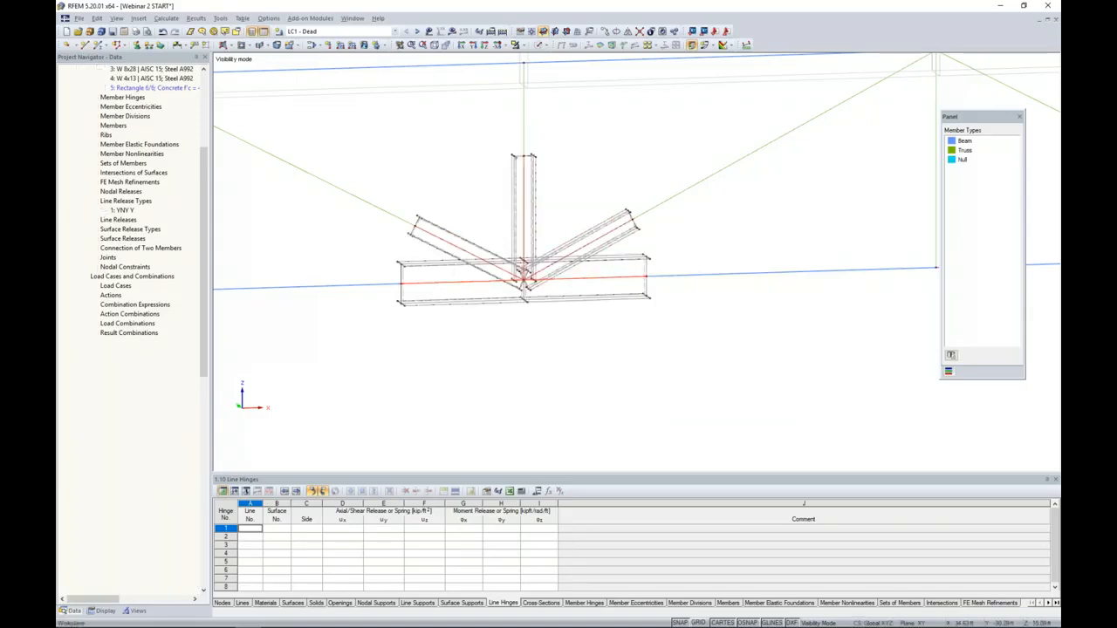
- Inspect the generated joint surfaces in the solid transparent display model and return to the wireframe display
{"action": "middle_click_drag", "start_coordinate": [480, 338], "coordinate": [510, 375], "text": "ctrl"}
{"action": "scroll", "coordinate": [519, 335], "scroll_direction": "up", "scroll_amount": 3}
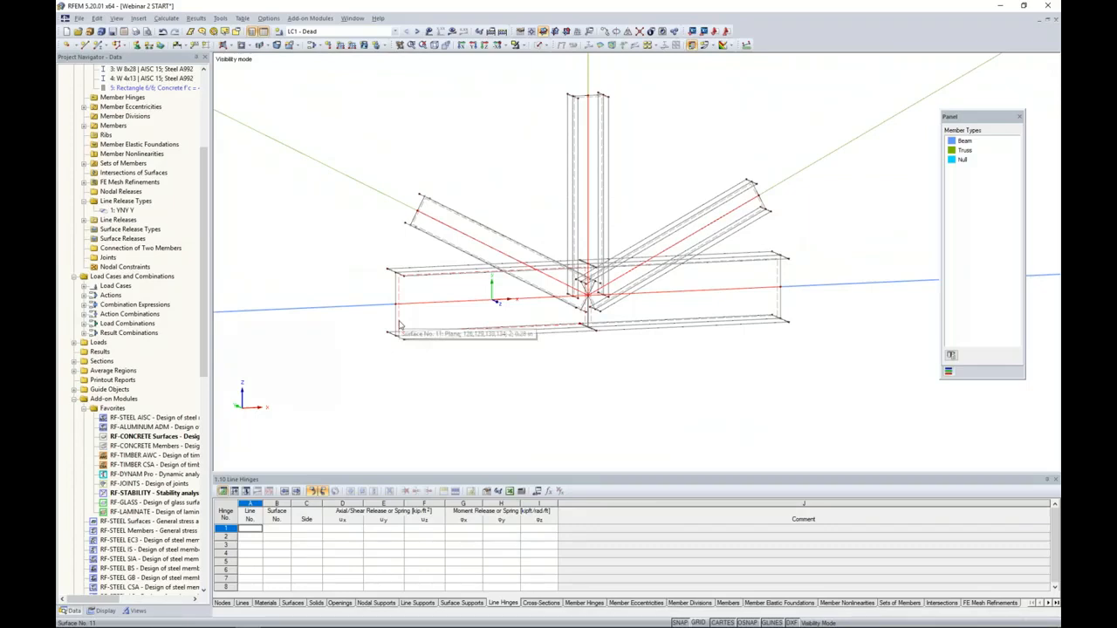
{"action": "scroll", "coordinate": [437, 375], "scroll_direction": "down", "scroll_amount": 2}
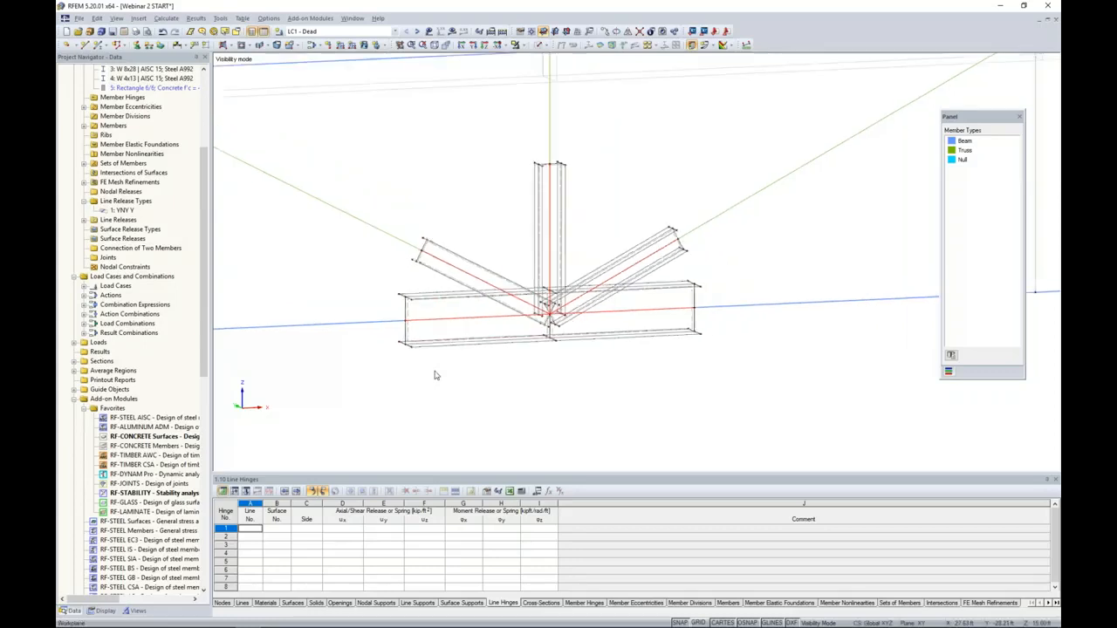
{"action": "left_click", "coordinate": [542, 44]}
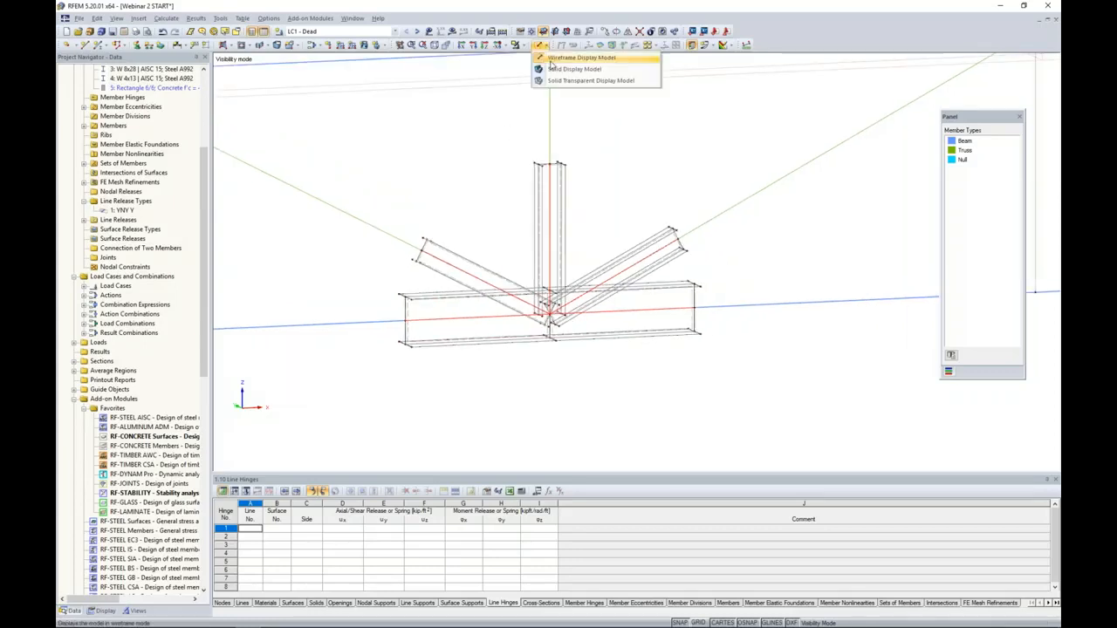
{"action": "left_click", "coordinate": [553, 80]}
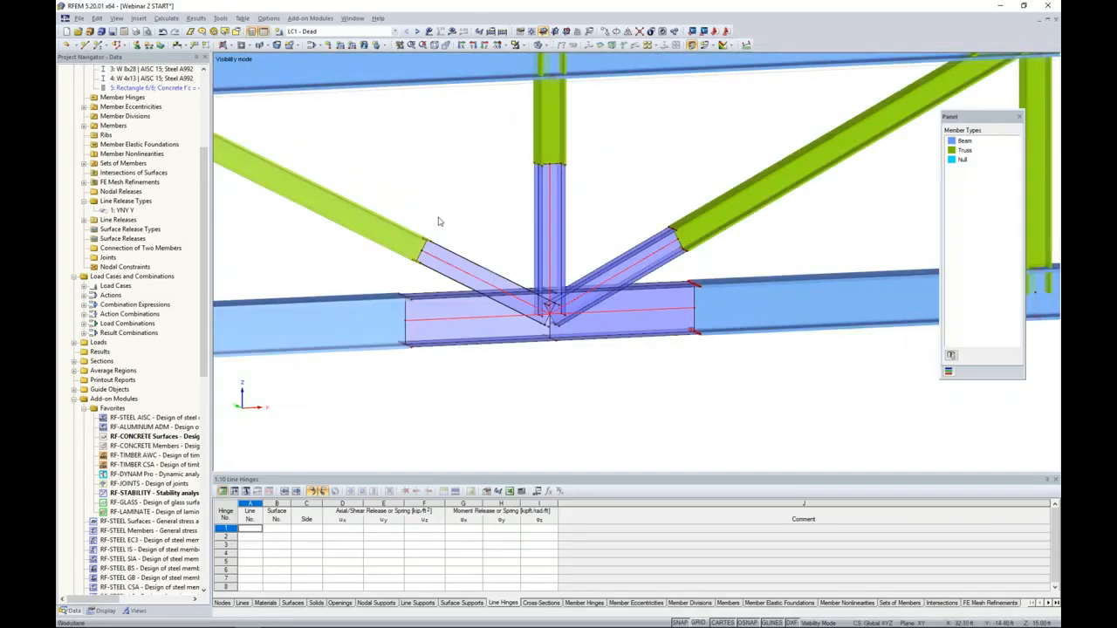
{"action": "scroll", "coordinate": [439, 221], "scroll_direction": "down", "scroll_amount": 1}
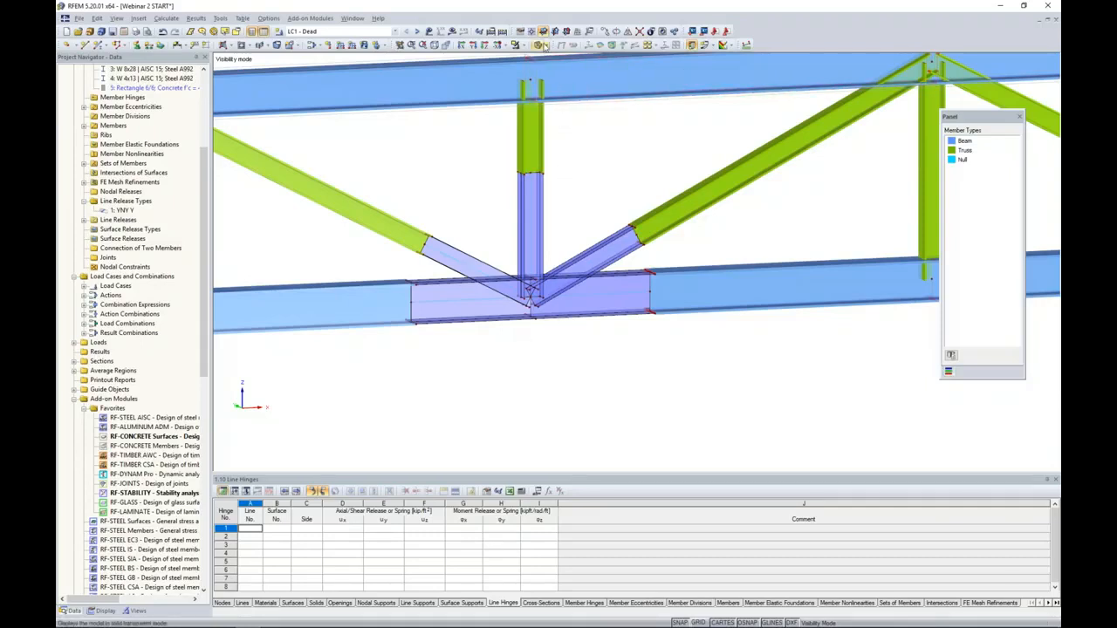
{"action": "left_click", "coordinate": [550, 46]}
{"action": "left_click", "coordinate": [555, 58]}
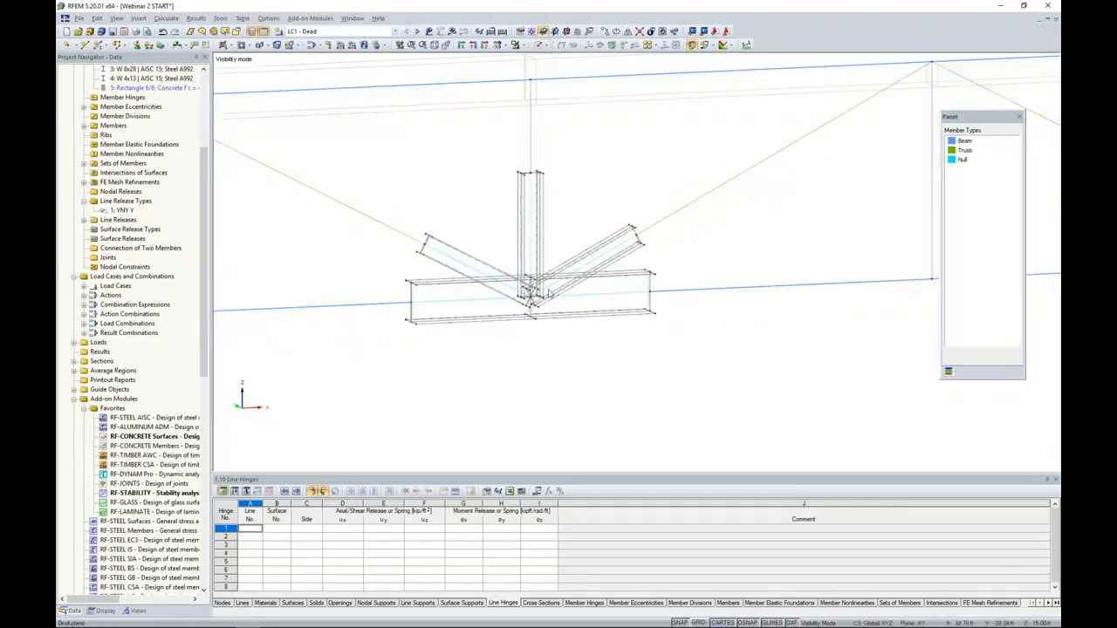
- Delete the five null members along the centrelines of the bottom chord, diagonal and vertical surface segments at the joint
{"action": "scroll", "coordinate": [526, 332], "scroll_direction": "up", "scroll_amount": 5}
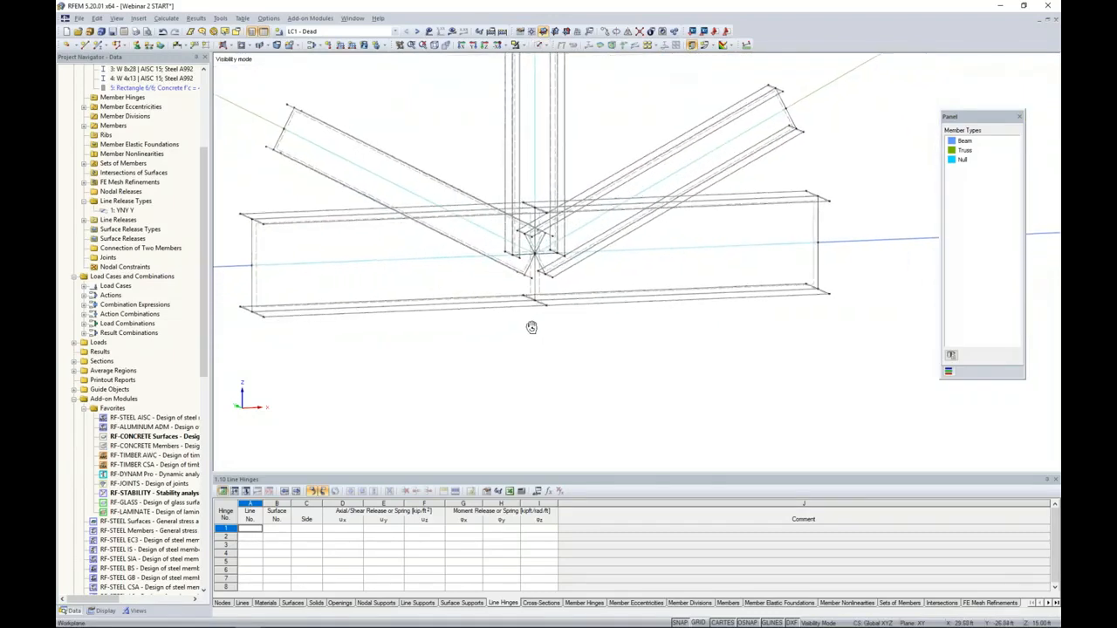
{"action": "middle_click_drag", "start_coordinate": [519, 329], "coordinate": [619, 379]}
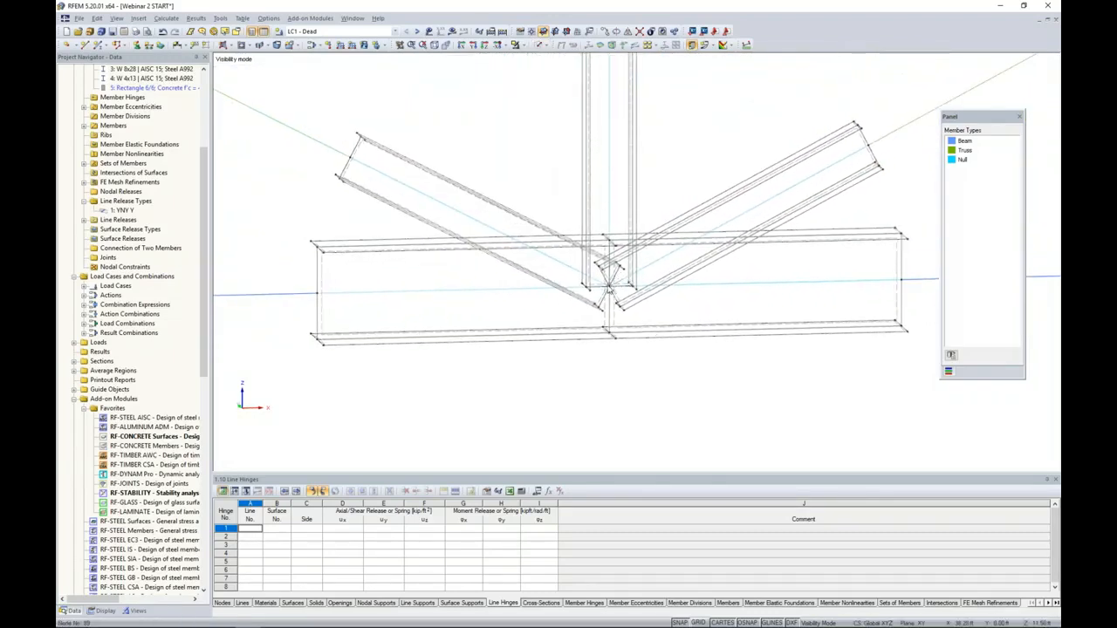
{"action": "left_click", "coordinate": [466, 291]}
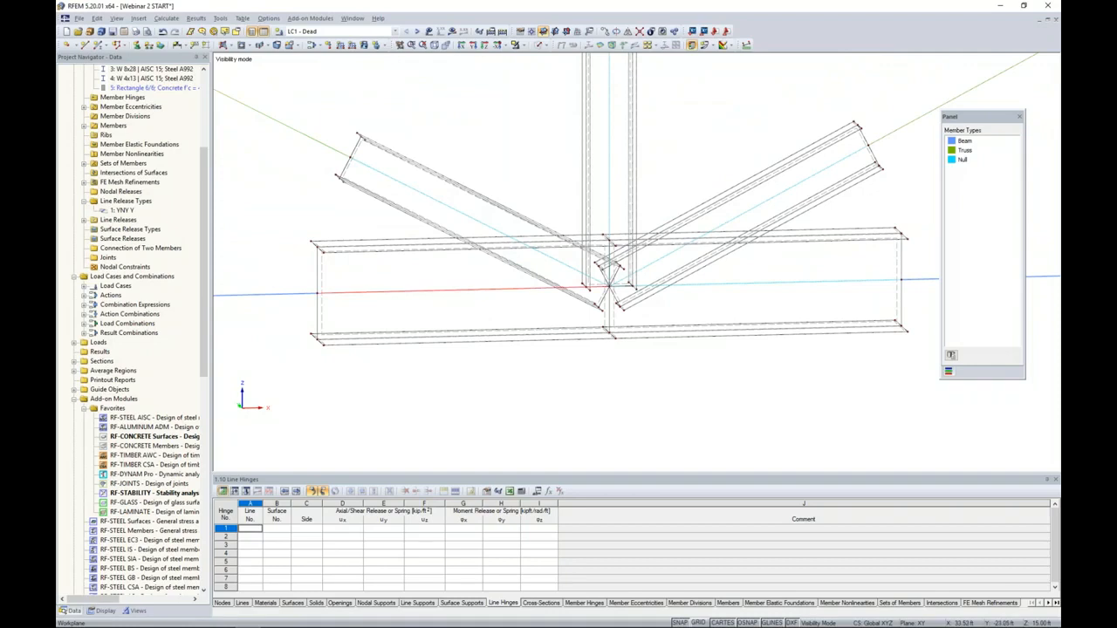
{"action": "key", "text": "Delete"}
{"action": "left_click", "coordinate": [447, 205]}
{"action": "key", "text": "Delete"}
{"action": "left_click", "coordinate": [609, 149]}
{"action": "key", "text": "Delete"}
{"action": "left_click", "coordinate": [753, 212]}
{"action": "key", "text": "Delete"}
{"action": "left_click", "coordinate": [774, 283]}
{"action": "key", "text": "Delete"}
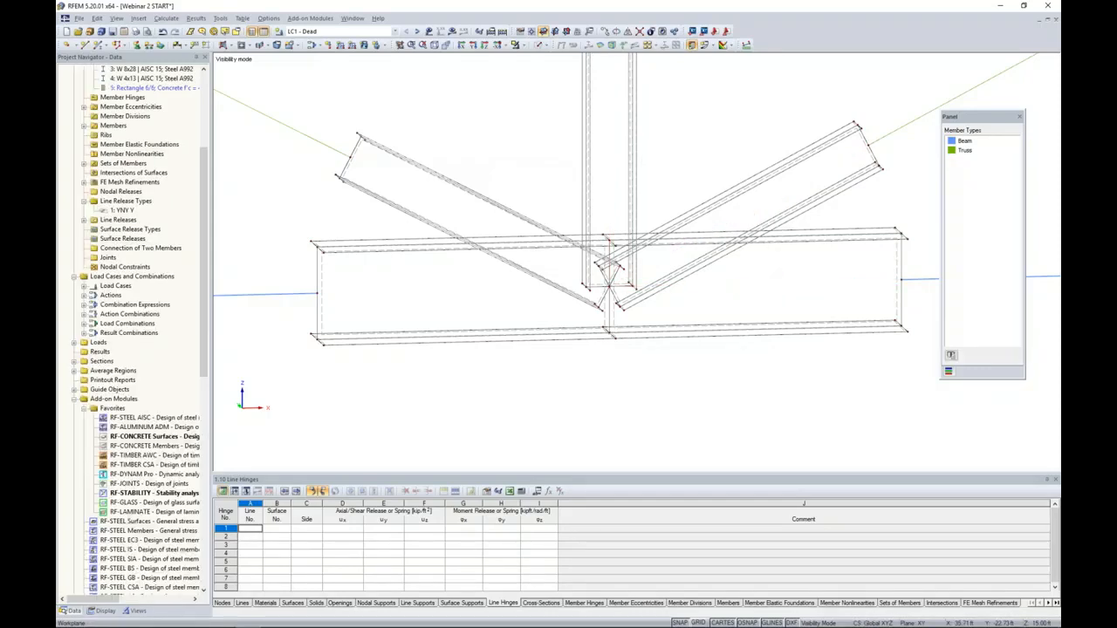
- Move the joint-end nodes of the left diagonal's lower and upper flanges onto the top flange of the bottom chord
{"action": "middle_click_drag", "start_coordinate": [681, 324], "coordinate": [559, 315], "text": "ctrl"}
{"action": "scroll", "coordinate": [559, 315], "scroll_direction": "up", "scroll_amount": 5}
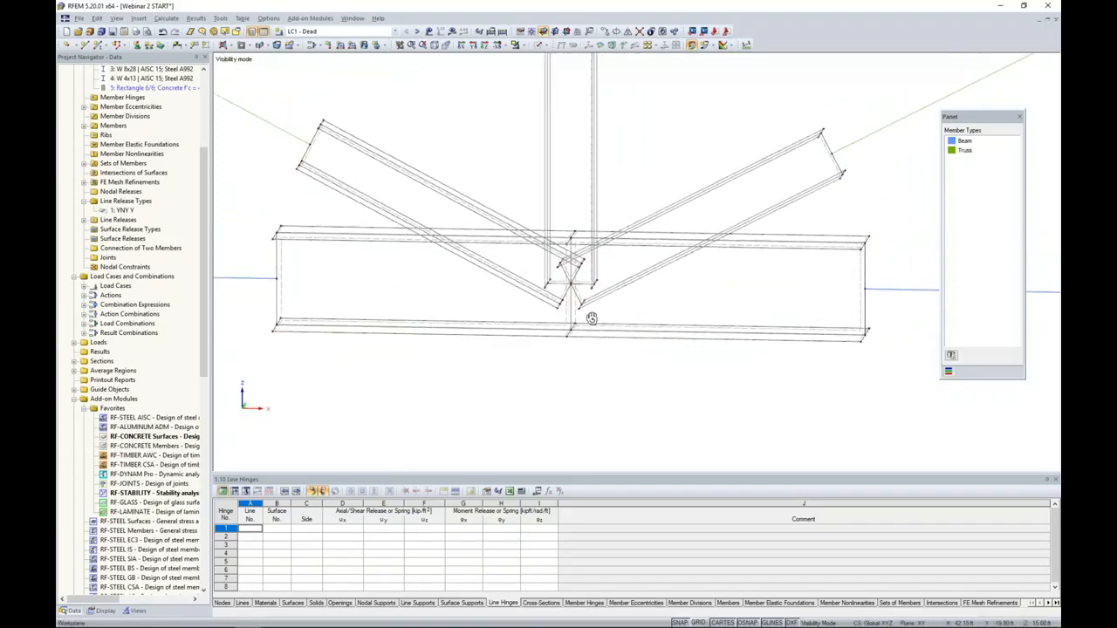
{"action": "scroll", "coordinate": [562, 315], "scroll_direction": "up", "scroll_amount": 2}
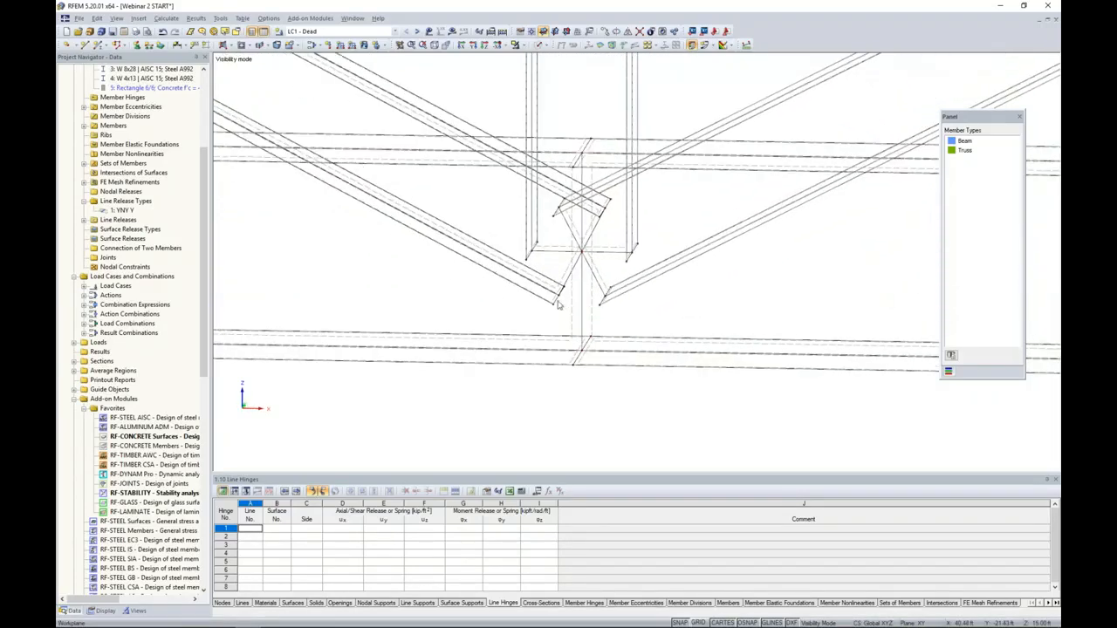
{"action": "left_click_drag", "start_coordinate": [545, 268], "coordinate": [576, 322]}
{"action": "left_click_drag", "start_coordinate": [560, 295], "coordinate": [281, 150]}
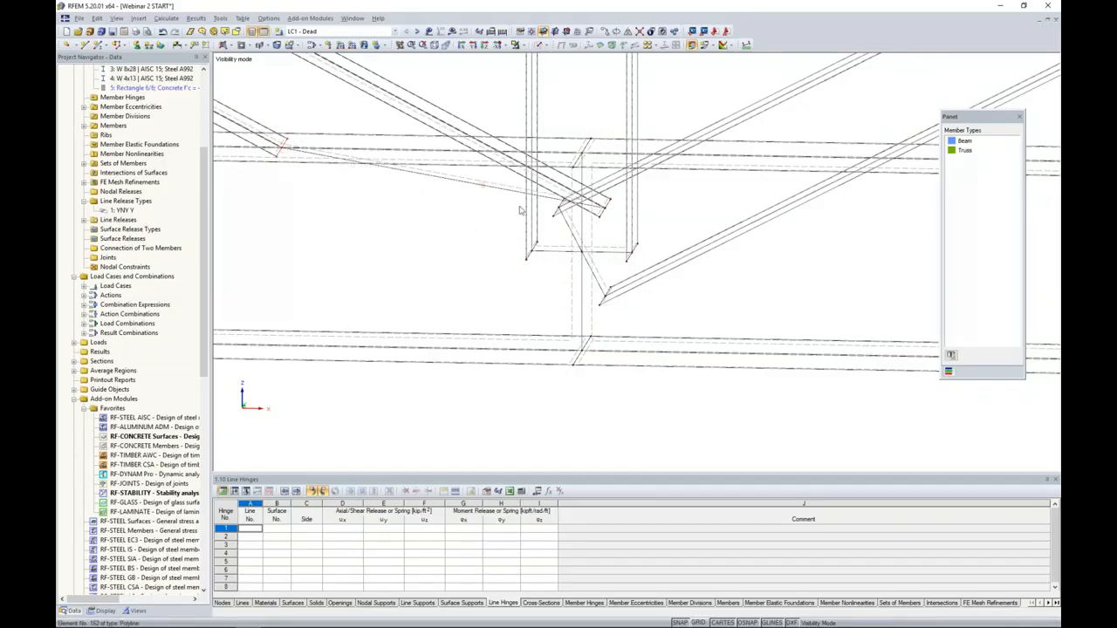
{"action": "mouse_move", "coordinate": [612, 227]}
{"action": "middle_mouse_down", "text": "ctrl"}
{"action": "mouse_move", "coordinate": [627, 224]}
{"action": "mouse_move", "coordinate": [593, 229]}
{"action": "middle_mouse_up", "text": "ctrl"}
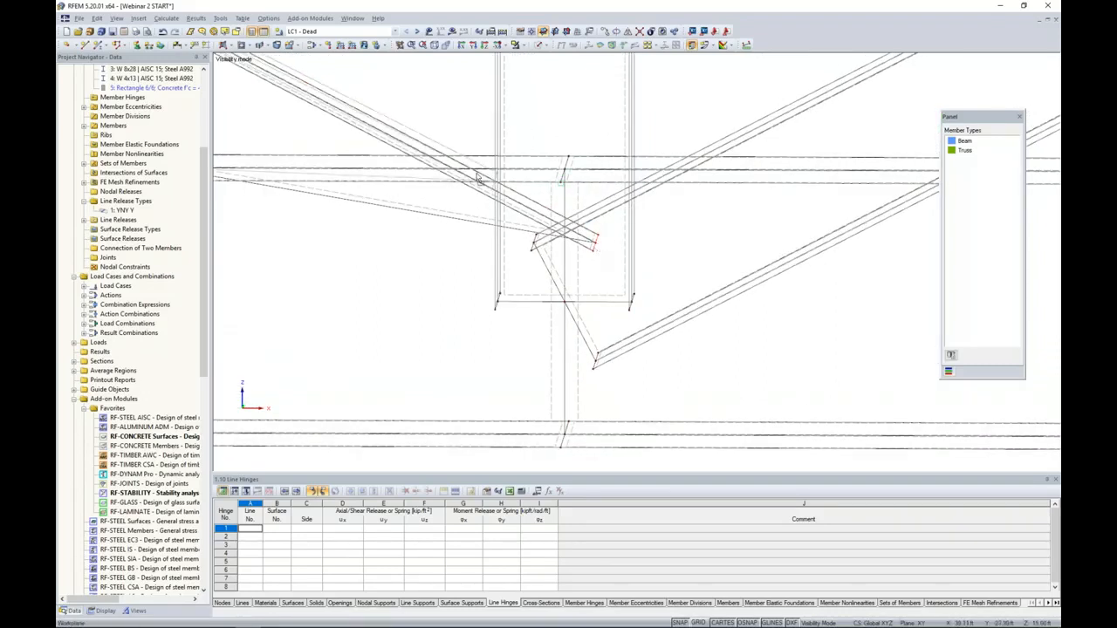
{"action": "left_click_drag", "start_coordinate": [452, 172], "coordinate": [453, 172]}
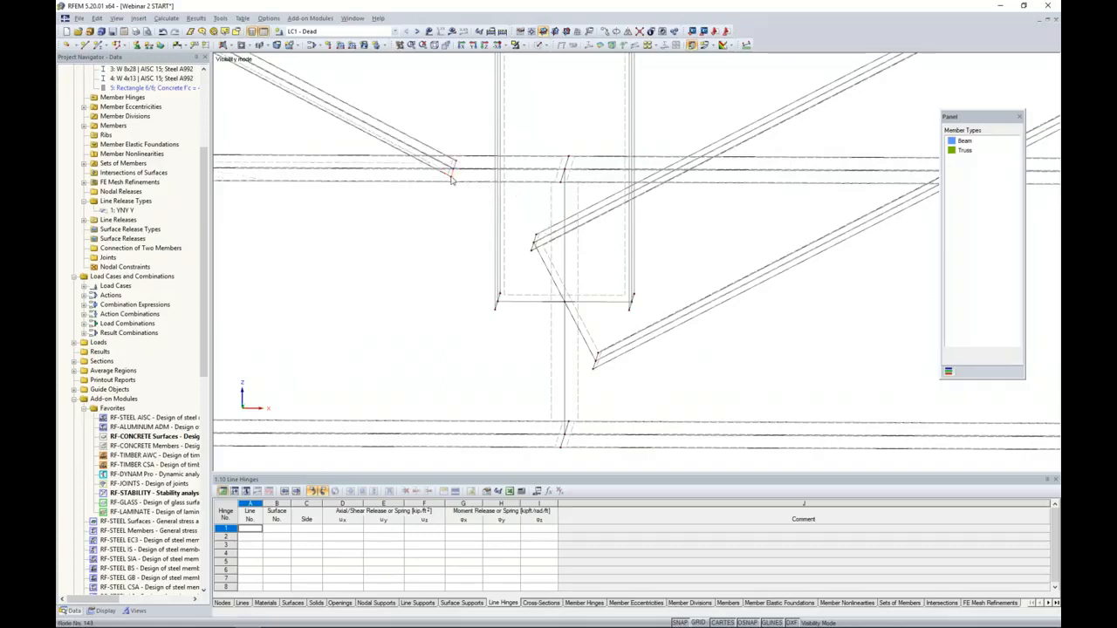
- Move the joint-end nodes of the right diagonal's upper and lower flanges onto the top flange of the bottom chord
{"action": "scroll", "coordinate": [480, 198], "scroll_direction": "down", "scroll_amount": 2}
{"action": "scroll", "coordinate": [481, 202], "scroll_direction": "down", "scroll_amount": 1}
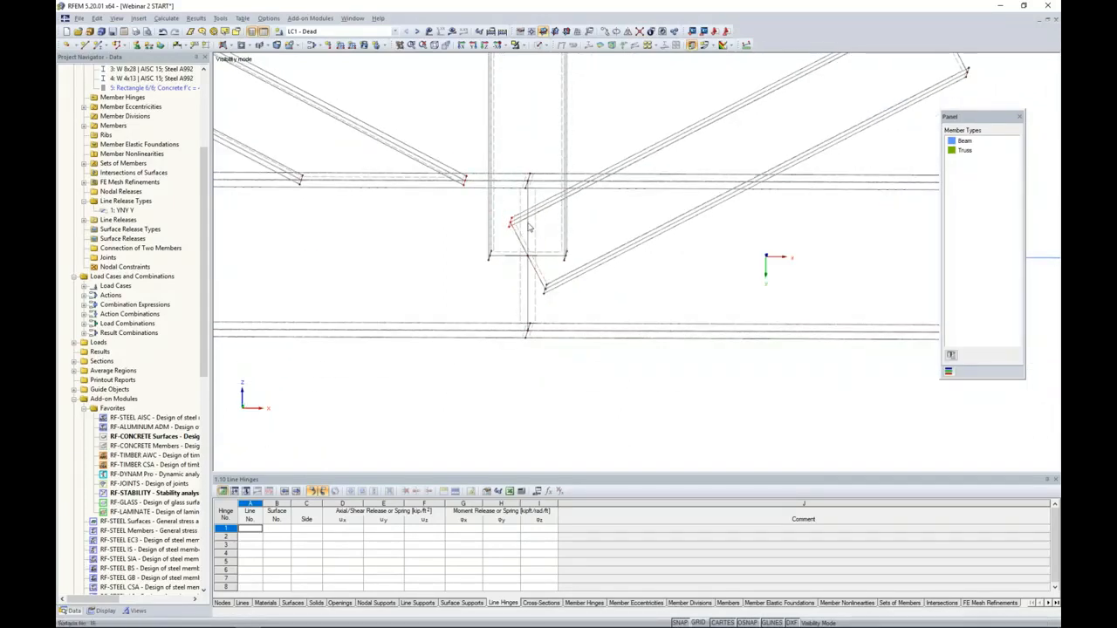
{"action": "scroll", "coordinate": [738, 250], "scroll_direction": "up", "scroll_amount": 2}
{"action": "left_click_drag", "start_coordinate": [506, 226], "coordinate": [614, 171]}
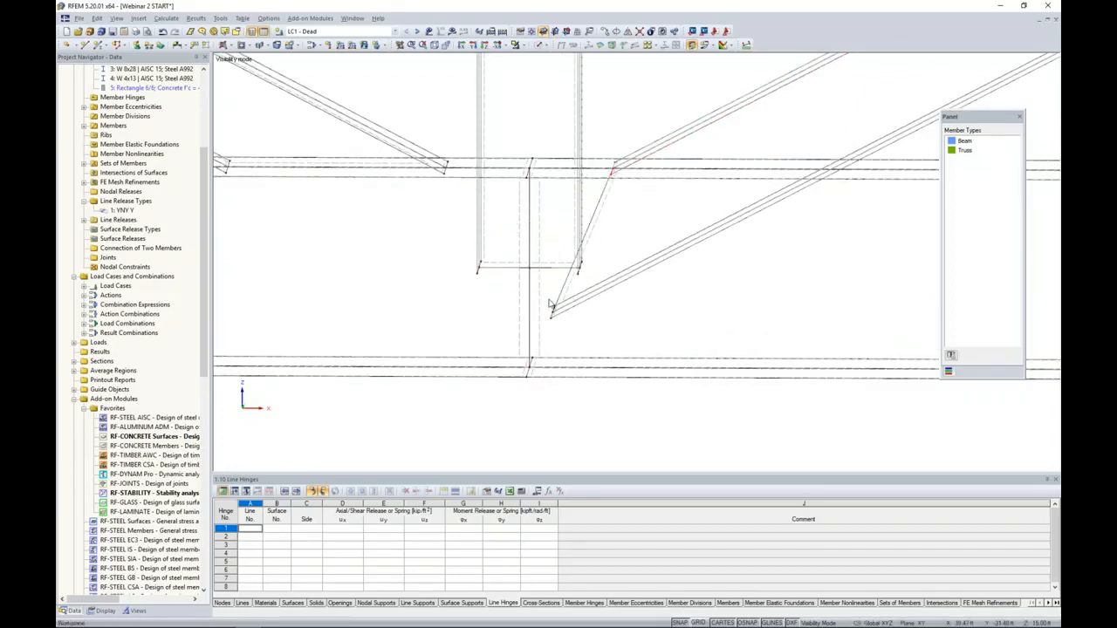
{"action": "left_click_drag", "start_coordinate": [554, 312], "coordinate": [827, 175]}
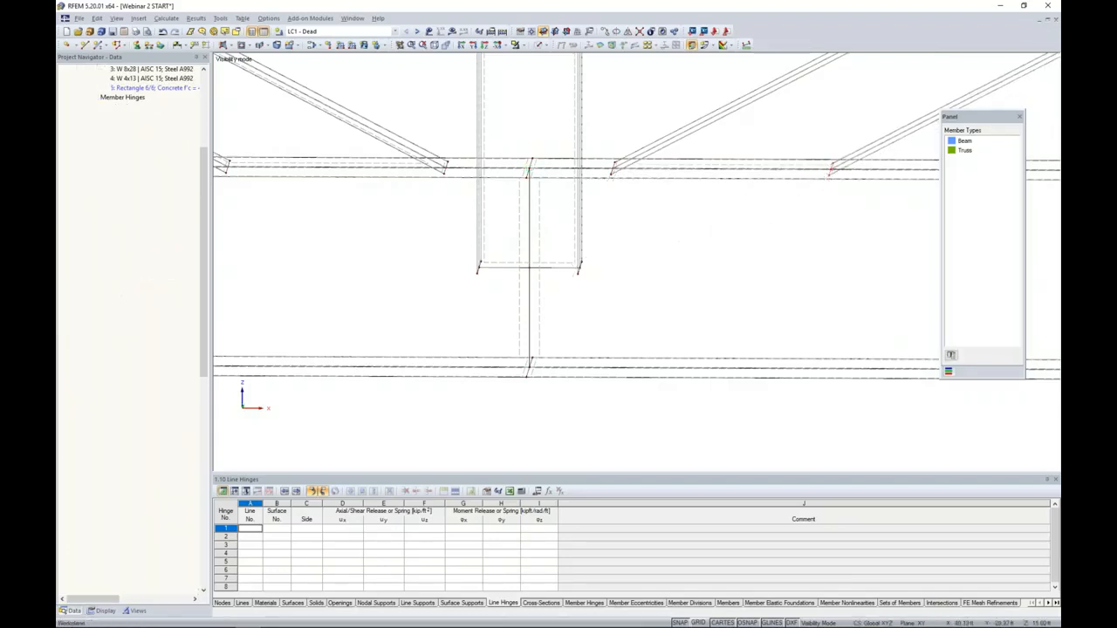
- Move the lower end nodes of both flanges of the vertical up onto the top flange of the bottom chord
{"action": "left_click_drag", "start_coordinate": [465, 250], "coordinate": [494, 295]}
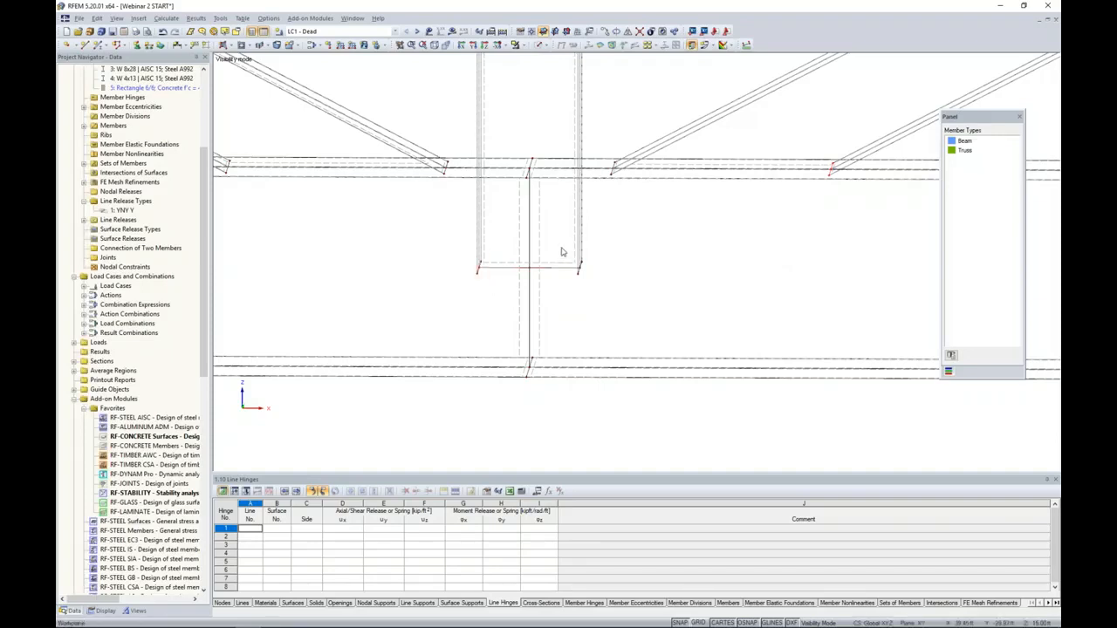
{"action": "left_click_drag", "start_coordinate": [562, 252], "coordinate": [597, 291]}
{"action": "scroll", "coordinate": [602, 259], "scroll_direction": "up", "scroll_amount": 1}
{"action": "scroll", "coordinate": [602, 259], "scroll_direction": "up", "scroll_amount": 4}
{"action": "scroll", "coordinate": [602, 258], "scroll_direction": "down", "scroll_amount": 2}
{"action": "middle_click_drag", "start_coordinate": [602, 259], "coordinate": [589, 318], "text": "ctrl"}
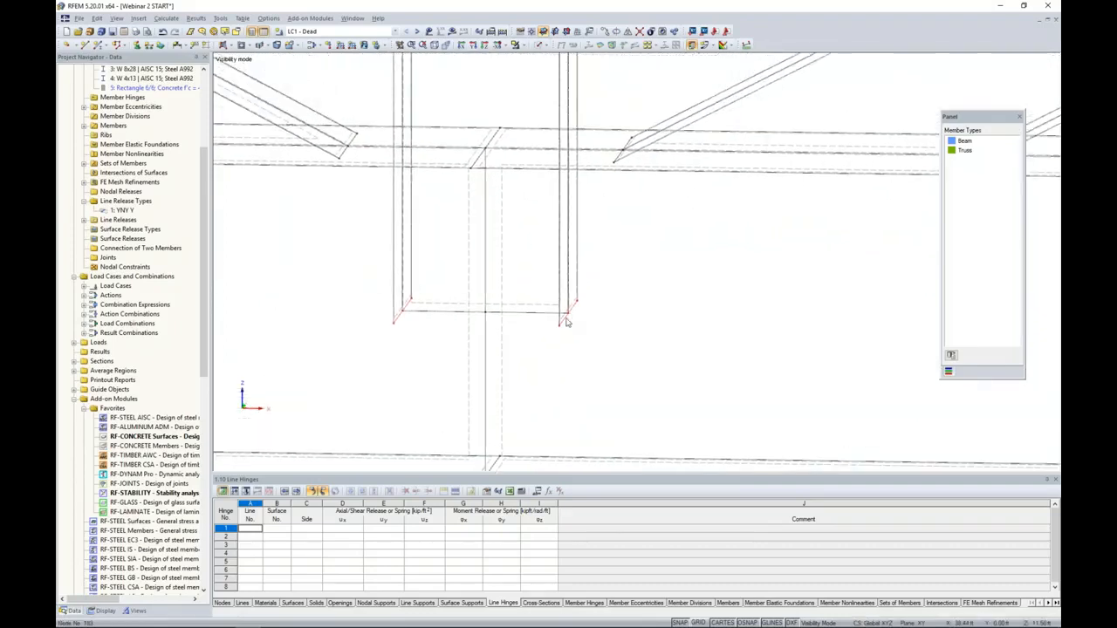
{"action": "left_click_drag", "start_coordinate": [568, 315], "coordinate": [568, 150]}
- Start a new polygonal surface with its stiffness type set to Rigid
{"action": "scroll", "coordinate": [597, 243], "scroll_direction": "down", "scroll_amount": 5}
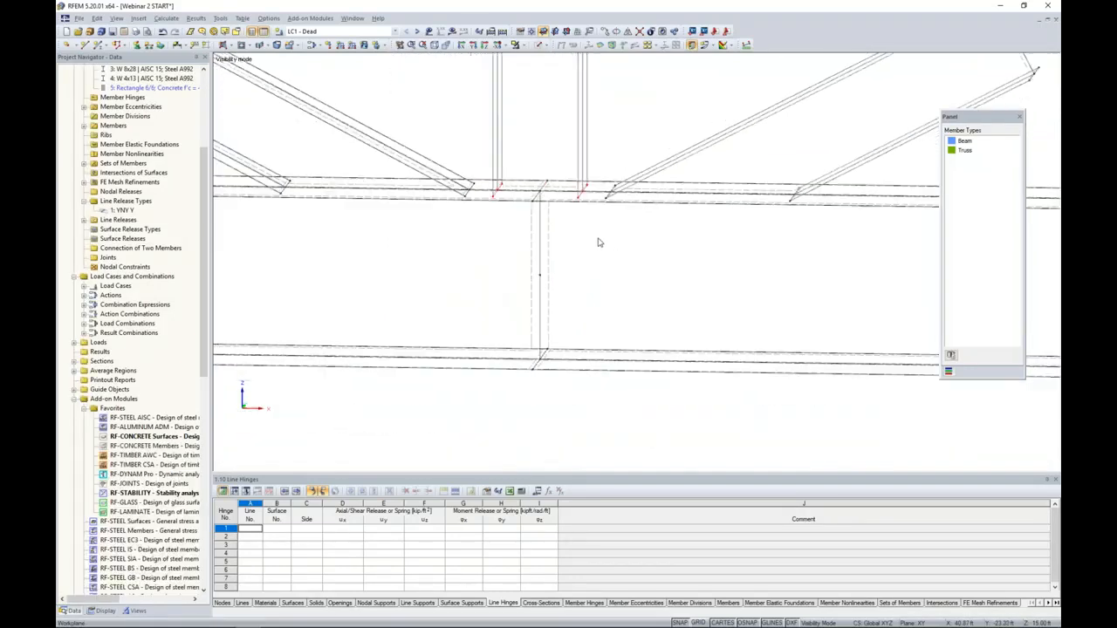
{"action": "scroll", "coordinate": [592, 262], "scroll_direction": "down", "scroll_amount": 1}
{"action": "middle_click_drag", "start_coordinate": [513, 353], "coordinate": [625, 392], "text": "ctrl"}
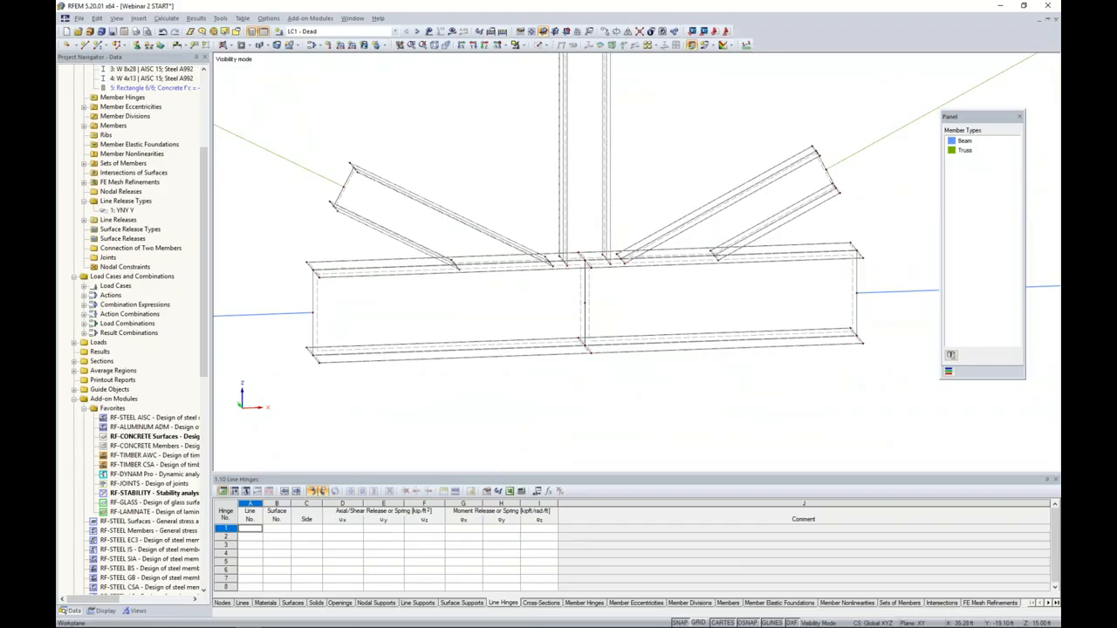
{"action": "scroll", "coordinate": [625, 384], "scroll_direction": "down", "scroll_amount": 1}
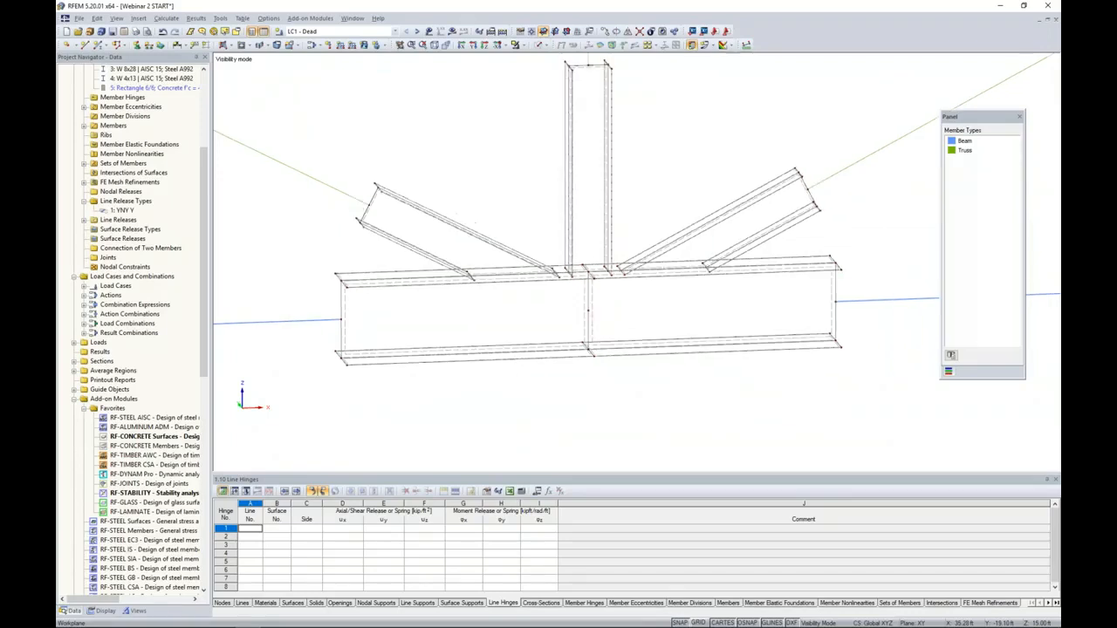
{"action": "middle_click_drag", "start_coordinate": [624, 383], "coordinate": [611, 359]}
{"action": "middle_click_drag", "start_coordinate": [406, 387], "coordinate": [450, 401]}
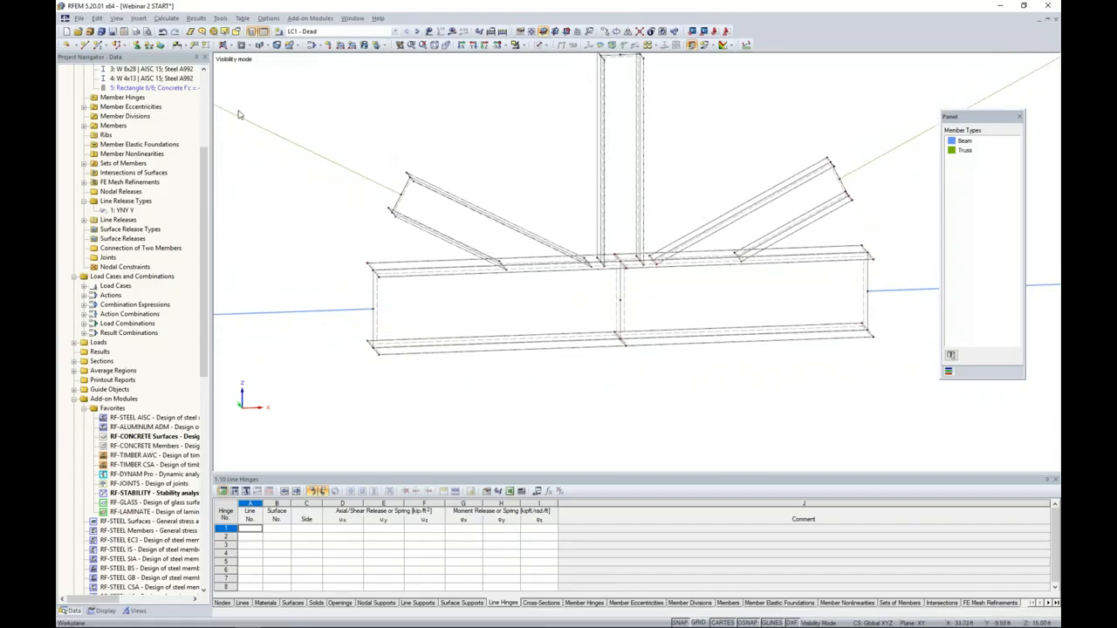
{"action": "scroll", "coordinate": [397, 202], "scroll_direction": "up", "scroll_amount": 3}
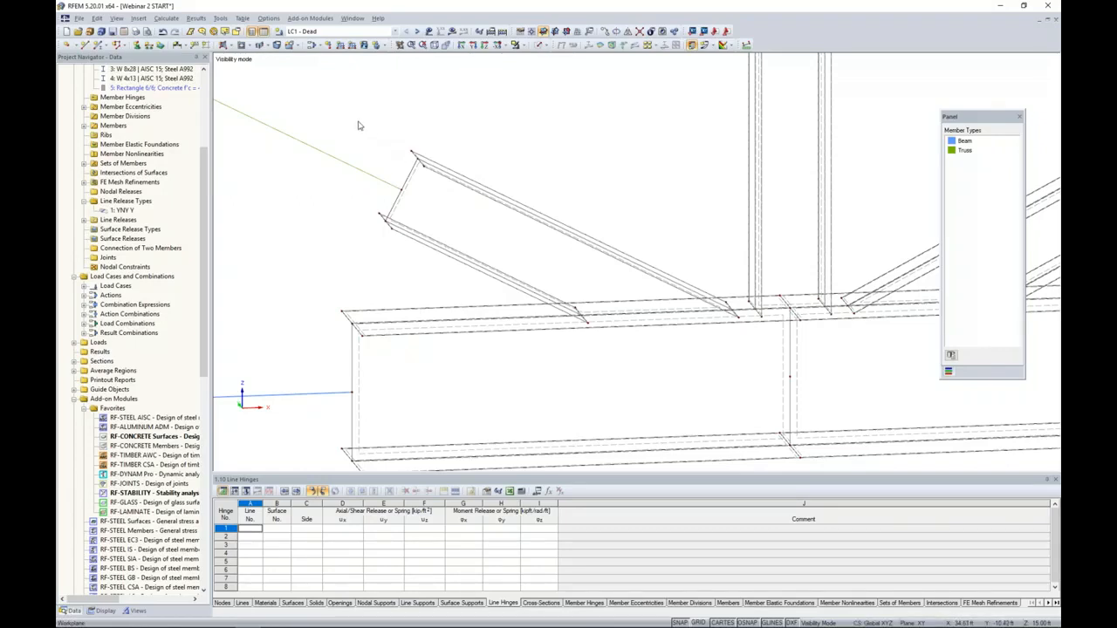
{"action": "left_click", "coordinate": [232, 49]}
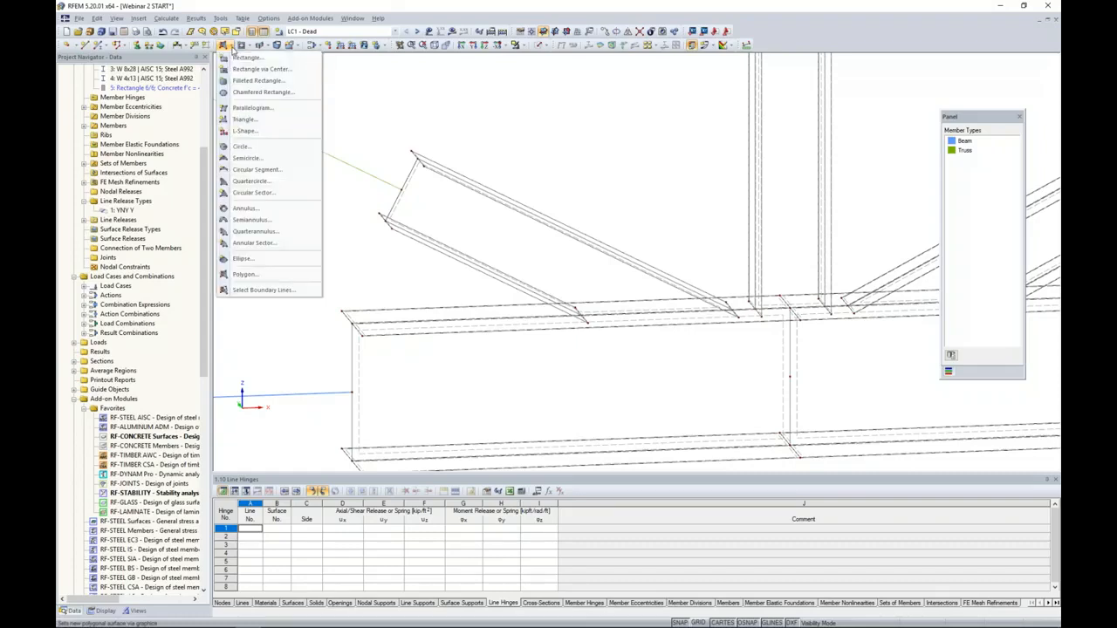
{"action": "left_click", "coordinate": [242, 275]}
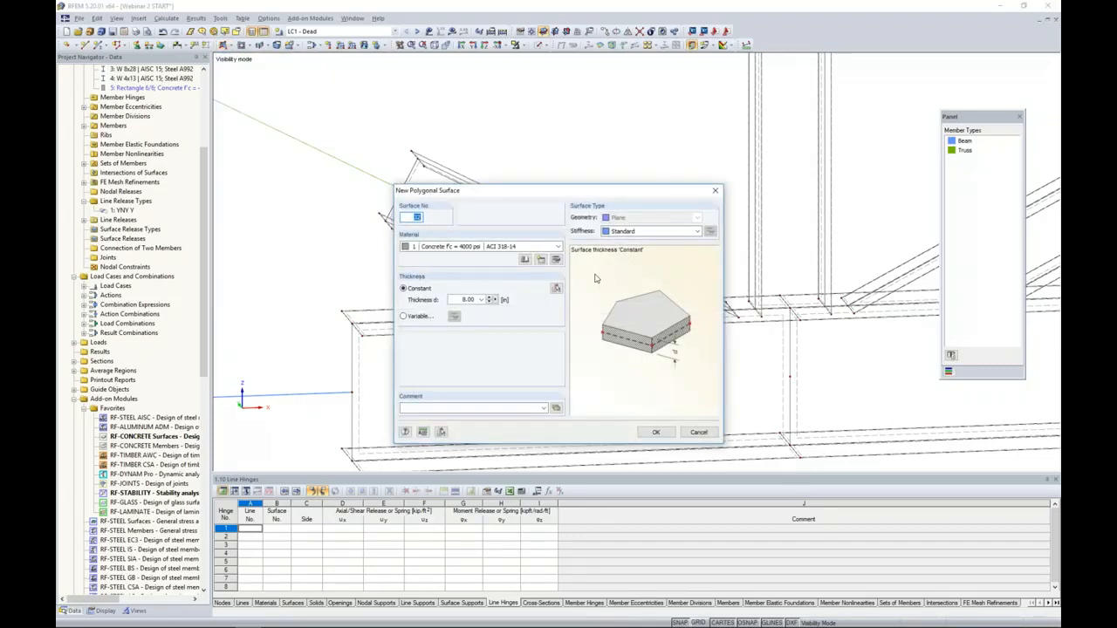
{"action": "left_click", "coordinate": [635, 232]}
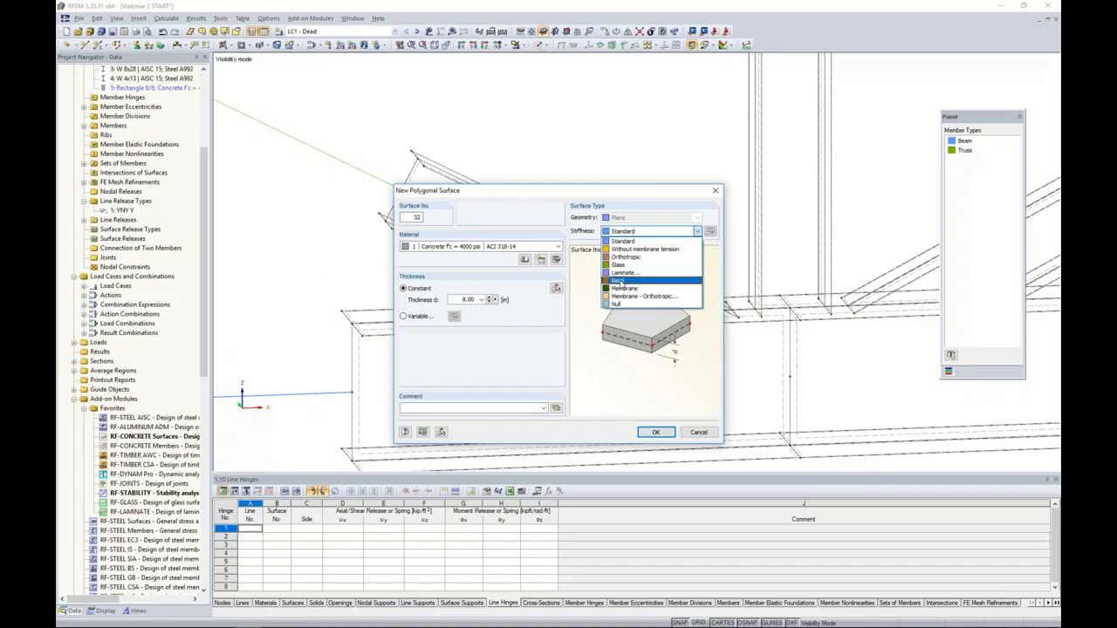
{"action": "left_click", "coordinate": [622, 280]}
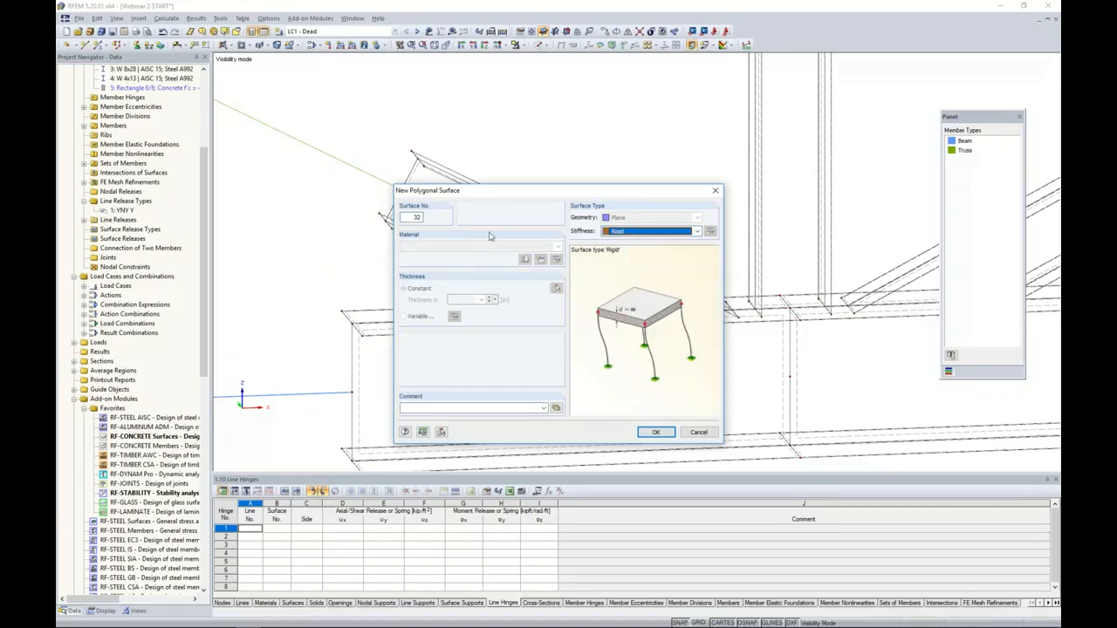
{"action": "left_click_drag", "start_coordinate": [496, 194], "coordinate": [516, 155]}
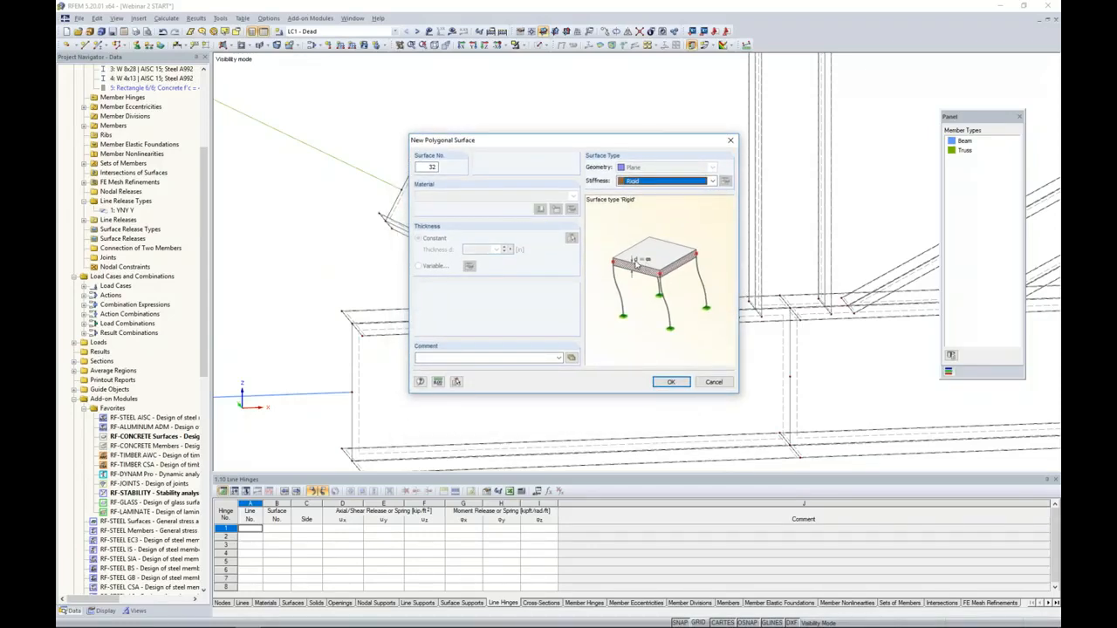
{"action": "left_click", "coordinate": [670, 383]}
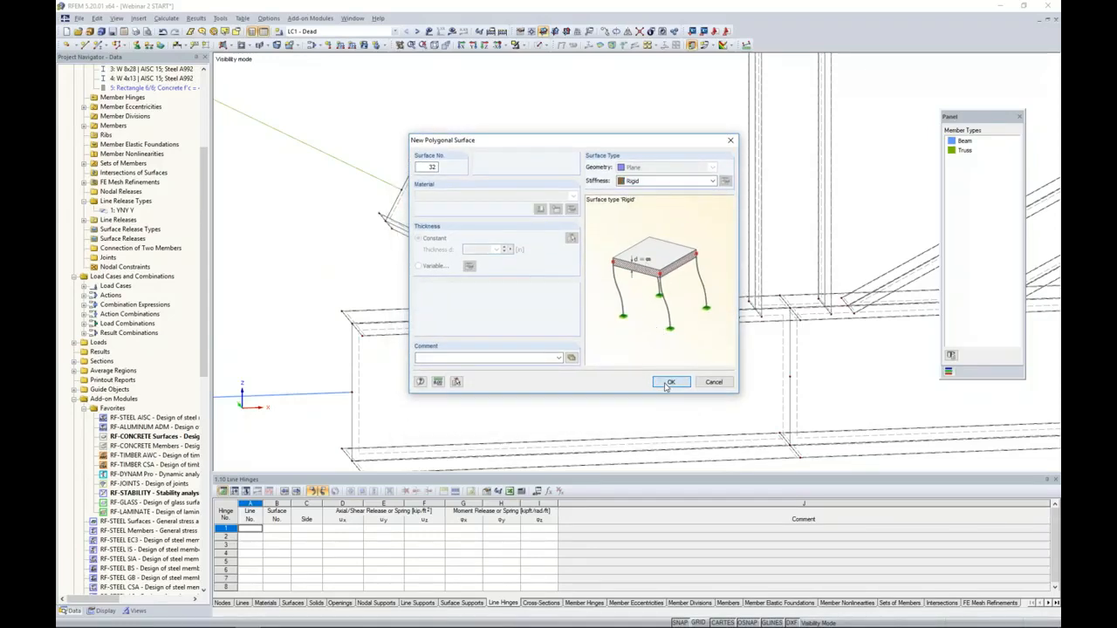
- Draw the rigid surface across the cut end of the left diagonal through the outer corner nodes of its flanges
{"action": "scroll", "coordinate": [389, 178], "scroll_direction": "up", "scroll_amount": 2}
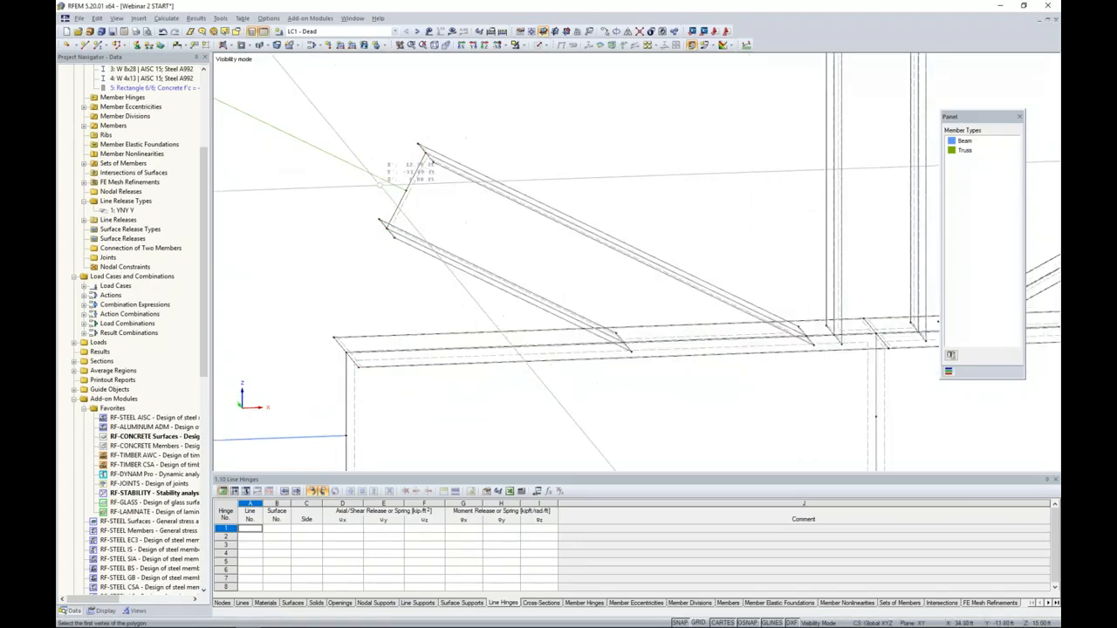
{"action": "left_click", "coordinate": [424, 136]}
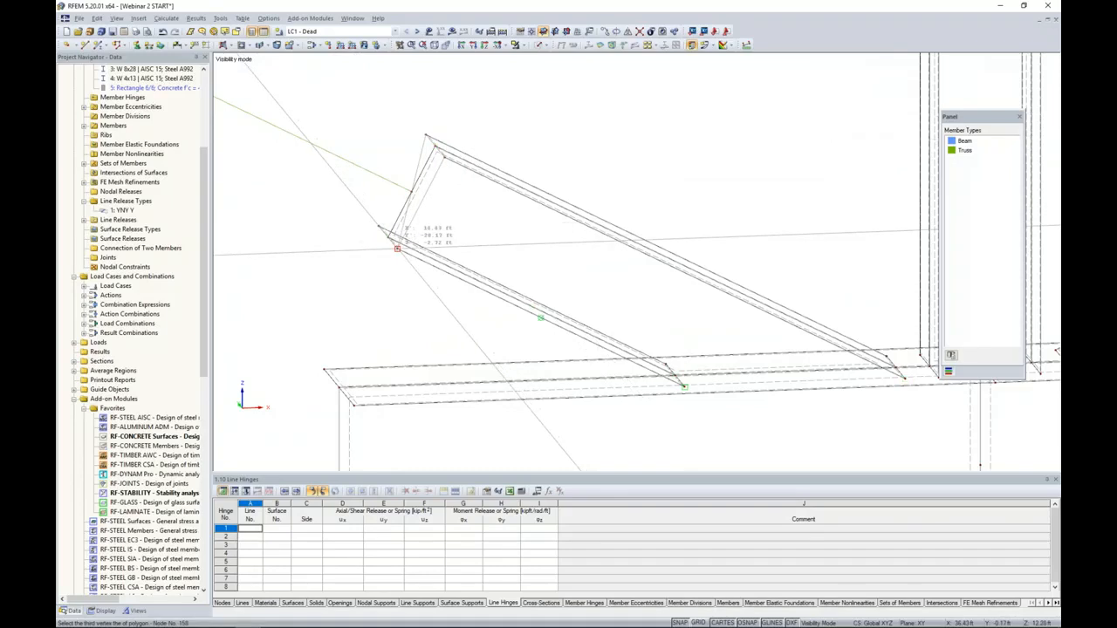
{"action": "left_click", "coordinate": [379, 226]}
{"action": "right_click", "coordinate": [380, 226]}
- Draw a rigid surface across the left end of the bottom chord segment through its four flange corner nodes
{"action": "middle_click_drag", "start_coordinate": [408, 316], "coordinate": [477, 123]}
{"action": "left_click", "coordinate": [392, 176]}
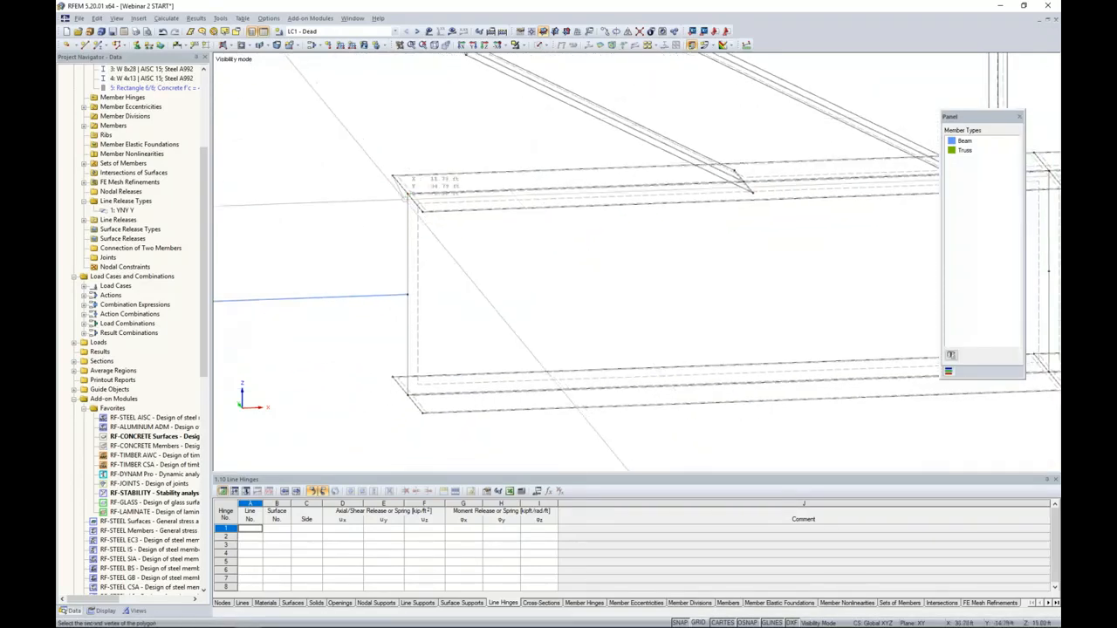
{"action": "left_click", "coordinate": [422, 211]}
{"action": "left_click", "coordinate": [422, 412]}
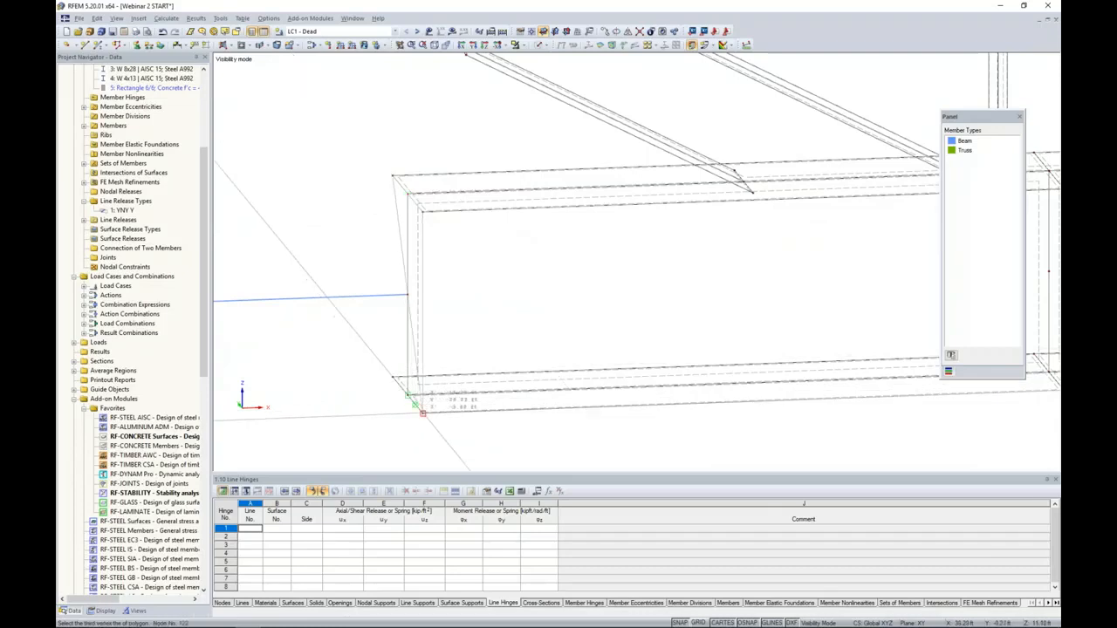
{"action": "left_click", "coordinate": [393, 377]}
{"action": "right_click", "coordinate": [393, 377]}
- Draw a rigid surface across the upper end of the vertical segment through its four flange corner nodes
{"action": "scroll", "coordinate": [488, 286], "scroll_direction": "down", "scroll_amount": 4}
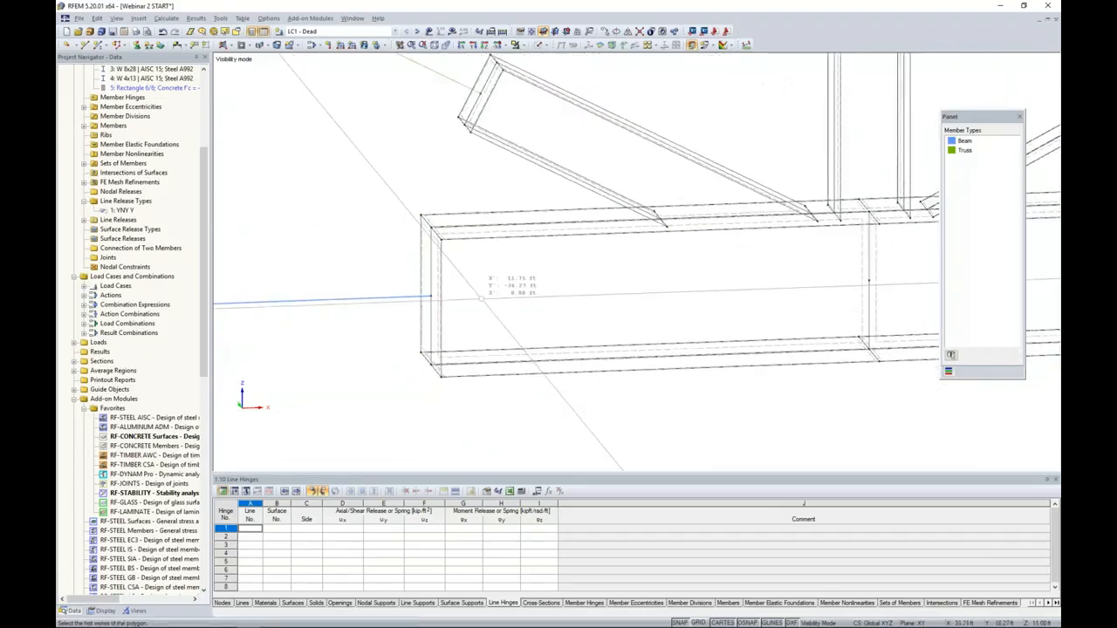
{"action": "middle_click_drag", "start_coordinate": [684, 164], "coordinate": [569, 347]}
{"action": "scroll", "coordinate": [624, 168], "scroll_direction": "up", "scroll_amount": 6}
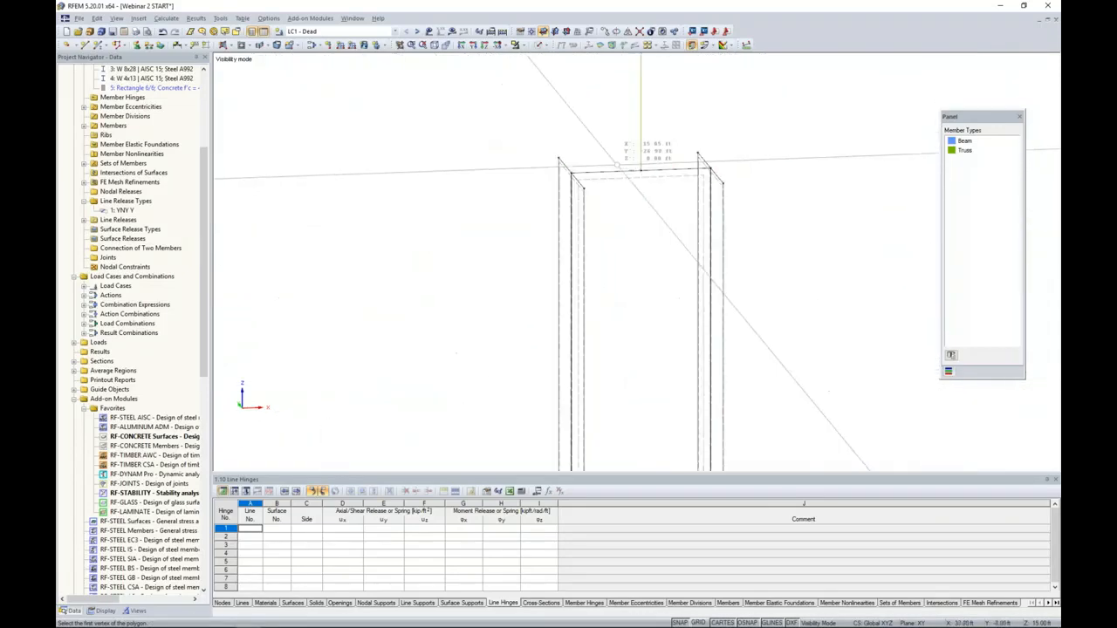
{"action": "left_click", "coordinate": [554, 157]}
{"action": "left_click", "coordinate": [707, 151]}
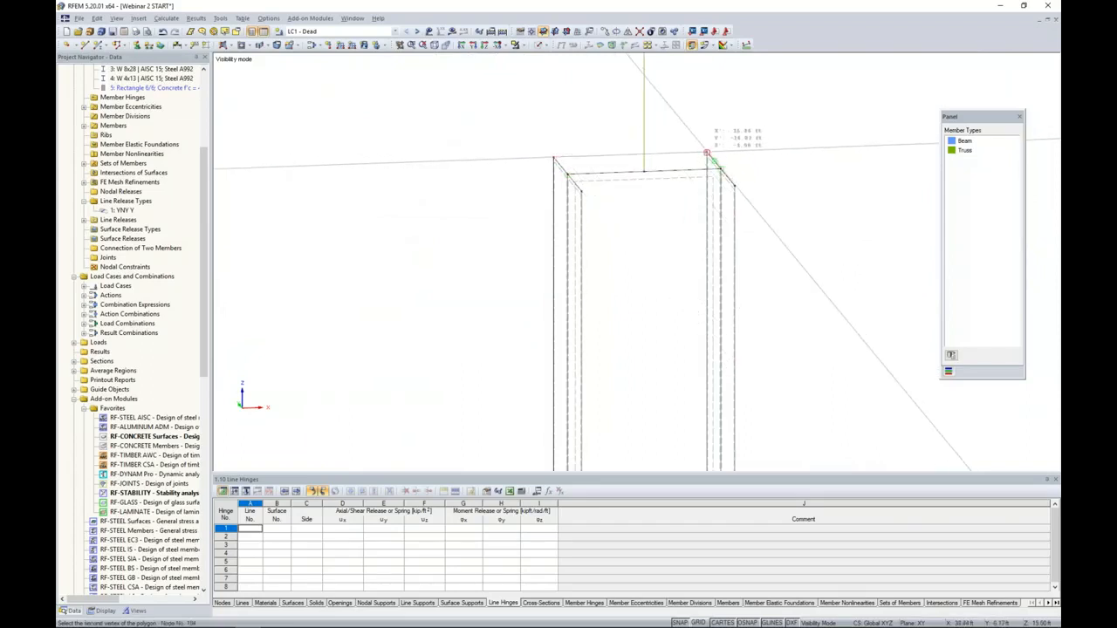
{"action": "left_click", "coordinate": [735, 183]}
{"action": "double_click", "coordinate": [582, 191]}
- Try to draw a rigid surface across the cut end of the right diagonal, and undo the attempt
{"action": "middle_click_drag", "start_coordinate": [795, 305], "coordinate": [522, 171]}
{"action": "scroll", "coordinate": [685, 316], "scroll_direction": "down", "scroll_amount": 5}
{"action": "middle_click_drag", "start_coordinate": [760, 340], "coordinate": [483, 165]}
{"action": "scroll", "coordinate": [827, 210], "scroll_direction": "down", "scroll_amount": 1}
{"action": "middle_click_drag", "start_coordinate": [827, 210], "coordinate": [658, 216]}
{"action": "scroll", "coordinate": [654, 211], "scroll_direction": "up", "scroll_amount": 4}
{"action": "left_click", "coordinate": [624, 188]}
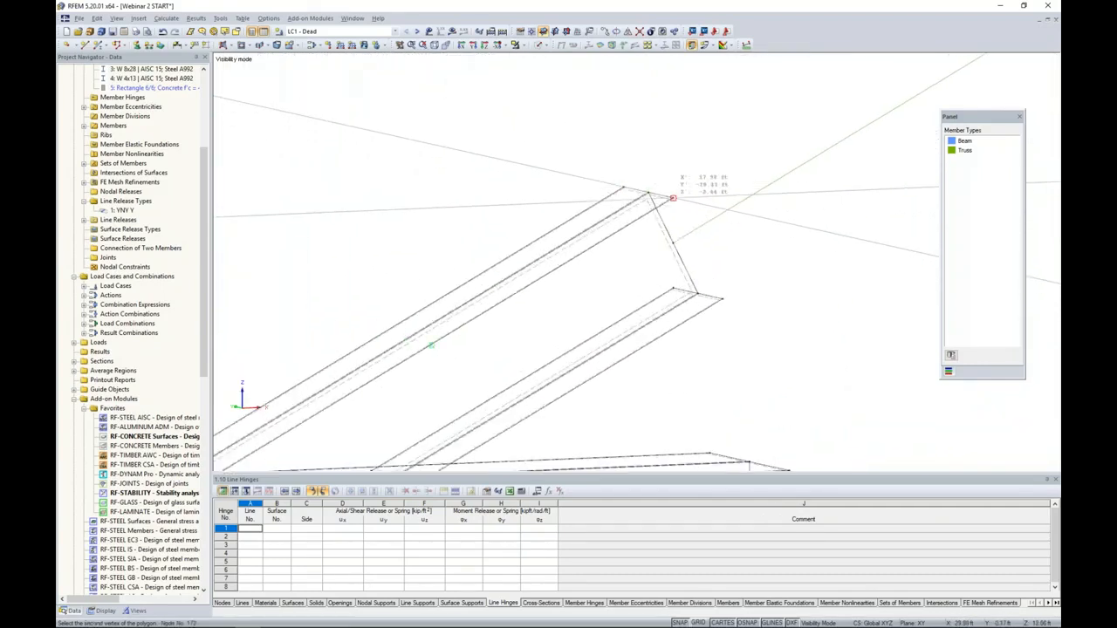
{"action": "left_click", "coordinate": [672, 198]}
{"action": "left_click", "coordinate": [723, 299]}
{"action": "right_click", "coordinate": [678, 230]}
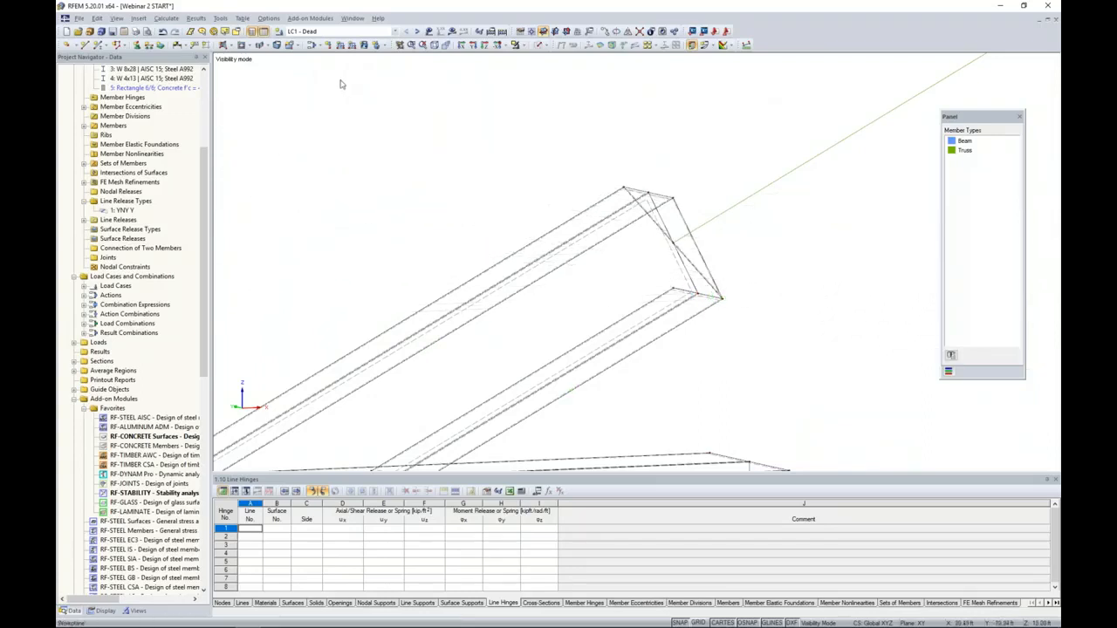
{"action": "left_click", "coordinate": [163, 31]}
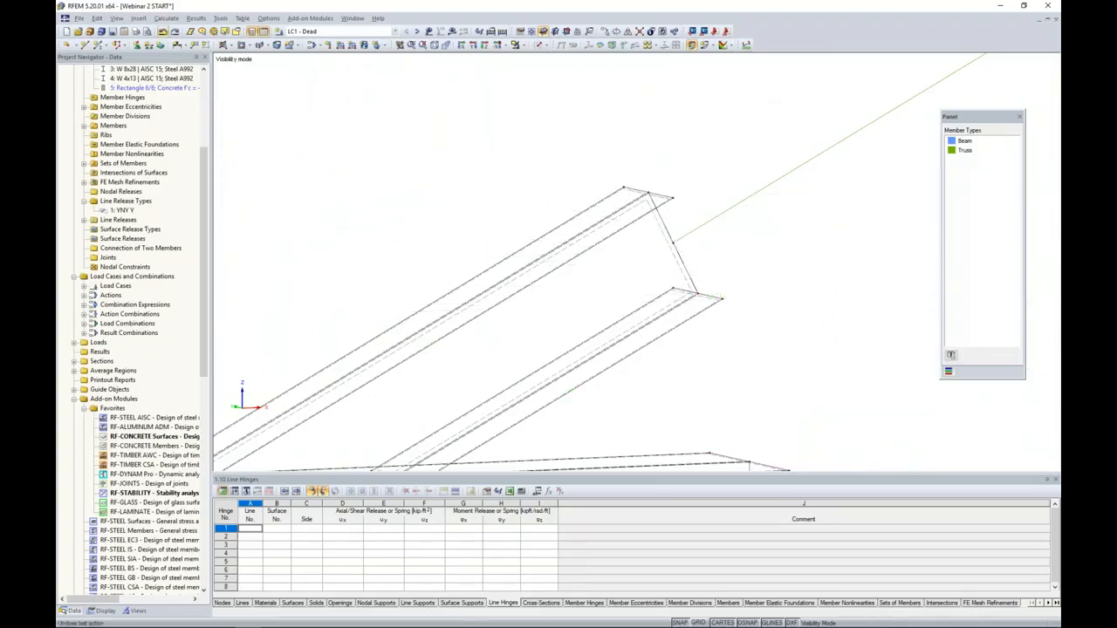
- Create a rigid polygonal surface across the cut end of the right diagonal through its four flange corner nodes
{"action": "left_click", "coordinate": [224, 46]}
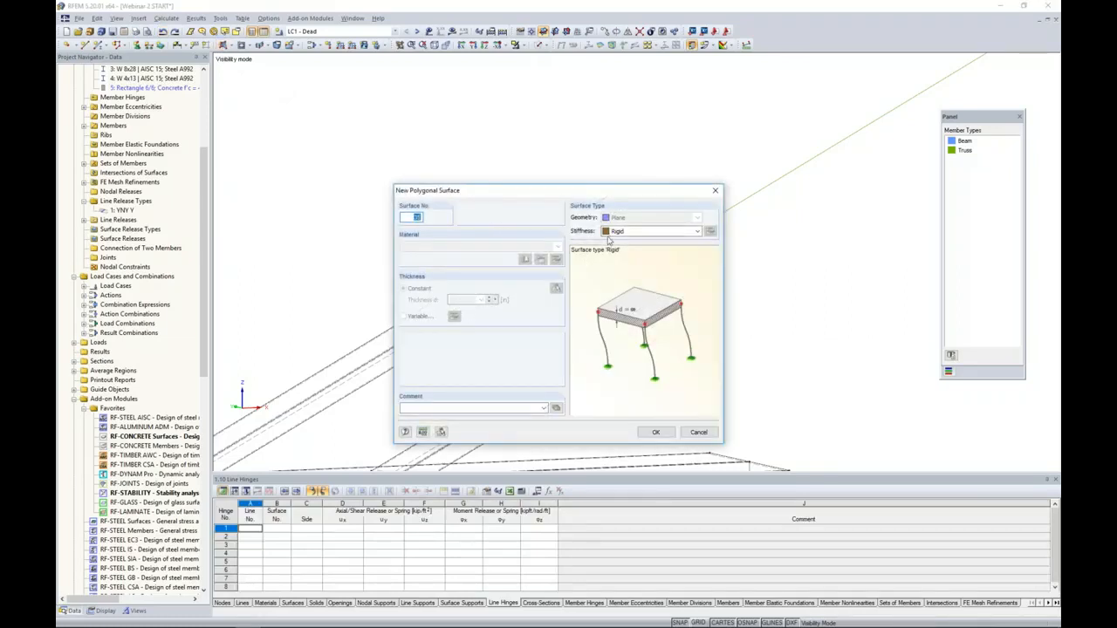
{"action": "left_click", "coordinate": [655, 432]}
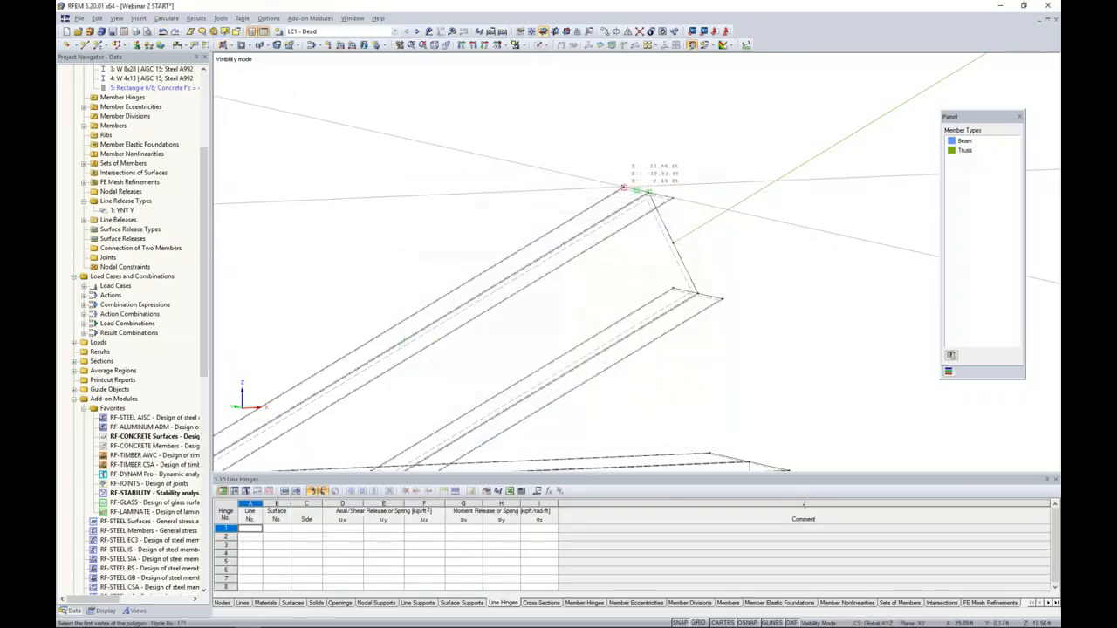
{"action": "left_click", "coordinate": [674, 288]}
{"action": "left_click", "coordinate": [674, 288]}
- Draw a rigid surface across the right end of the bottom chord segment through its four flange corner nodes
{"action": "middle_click_drag", "start_coordinate": [740, 361], "coordinate": [700, 117]}
{"action": "middle_click_drag", "start_coordinate": [690, 178], "coordinate": [668, 90]}
{"action": "left_click", "coordinate": [649, 121]}
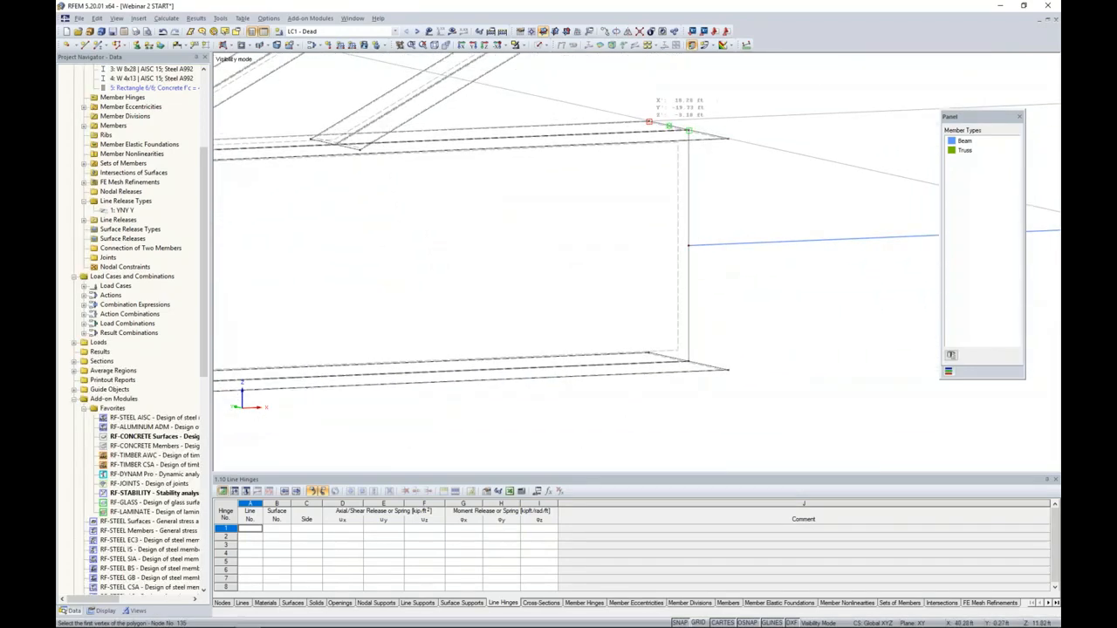
{"action": "left_click", "coordinate": [730, 138]}
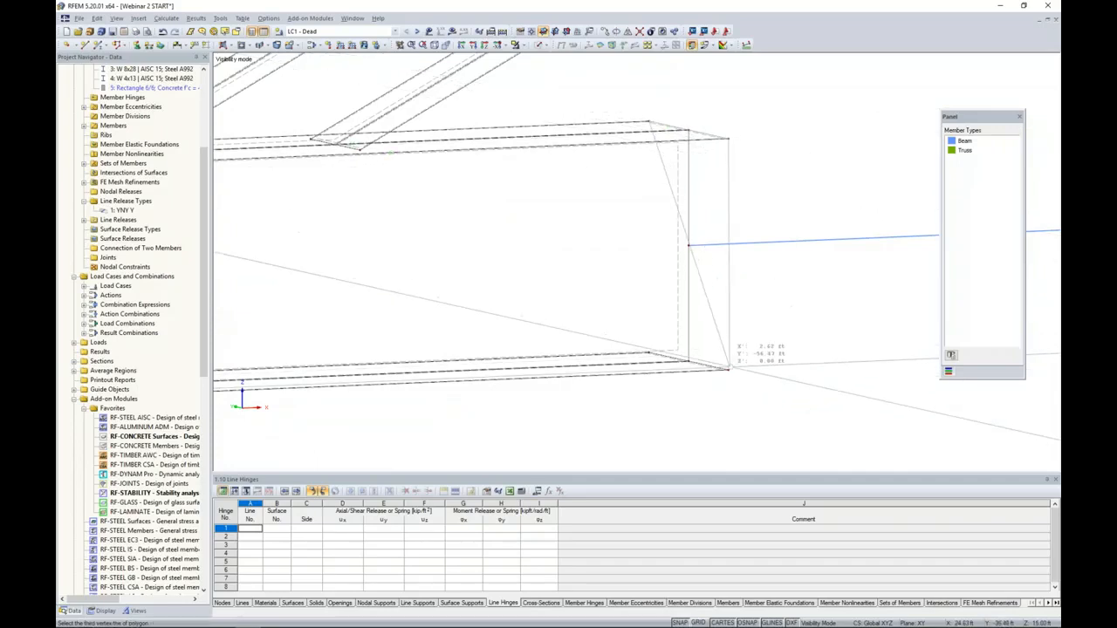
{"action": "double_click", "coordinate": [649, 352]}
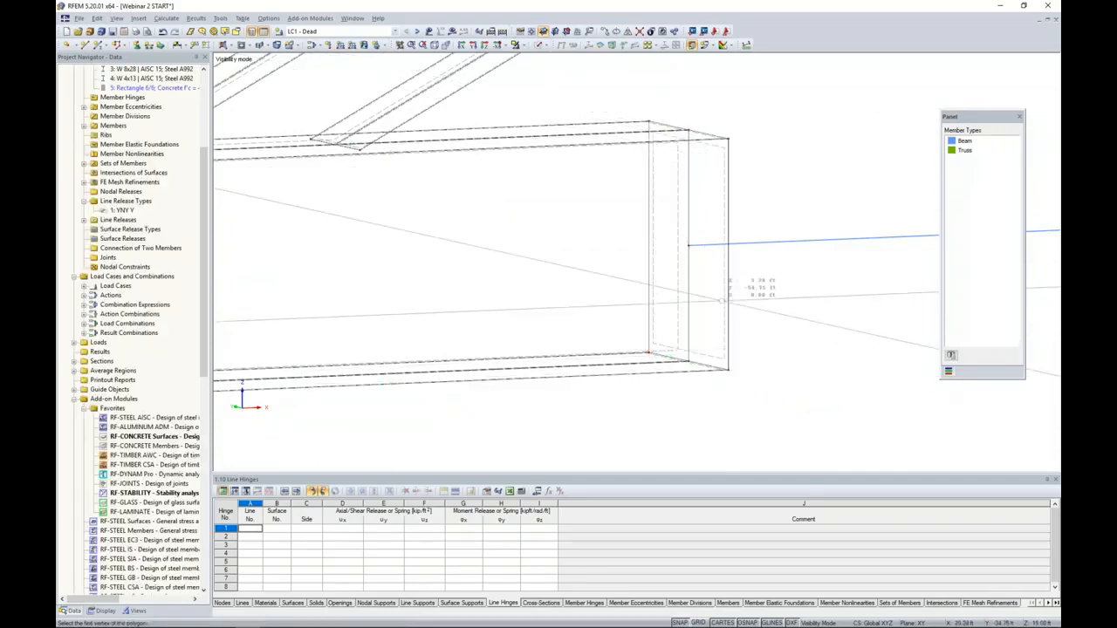
- Display the model in filled transparent rendering and examine the rigid surfaces where the surface segments meet the members
{"action": "scroll", "coordinate": [722, 301], "scroll_direction": "down", "scroll_amount": 2}
{"action": "scroll", "coordinate": [722, 301], "scroll_direction": "down", "scroll_amount": 3}
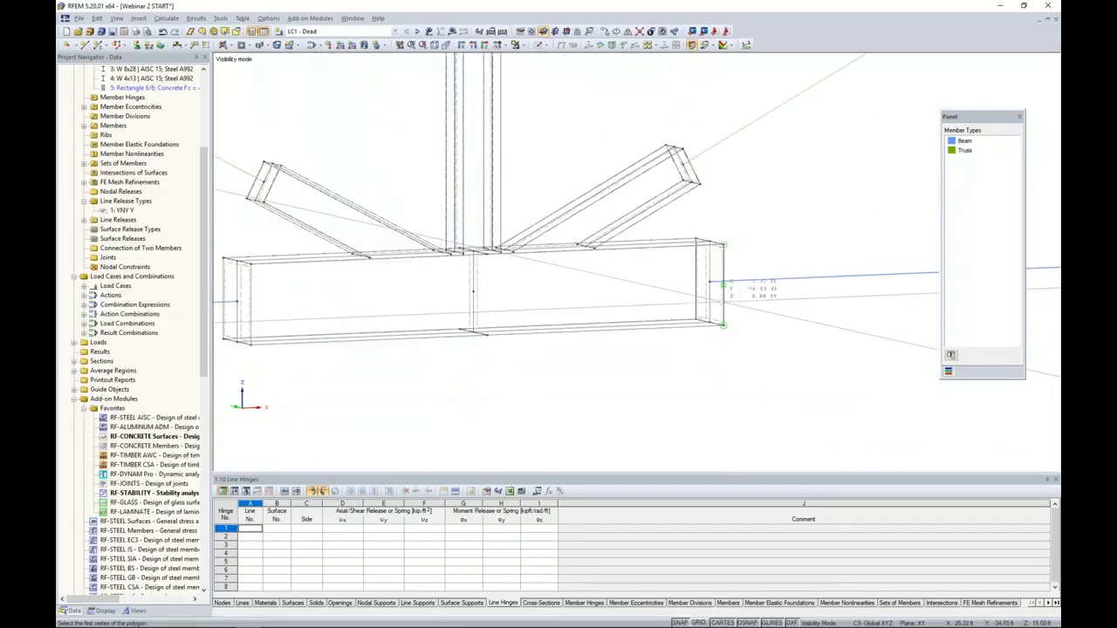
{"action": "left_click", "coordinate": [543, 46]}
{"action": "left_click", "coordinate": [589, 81]}
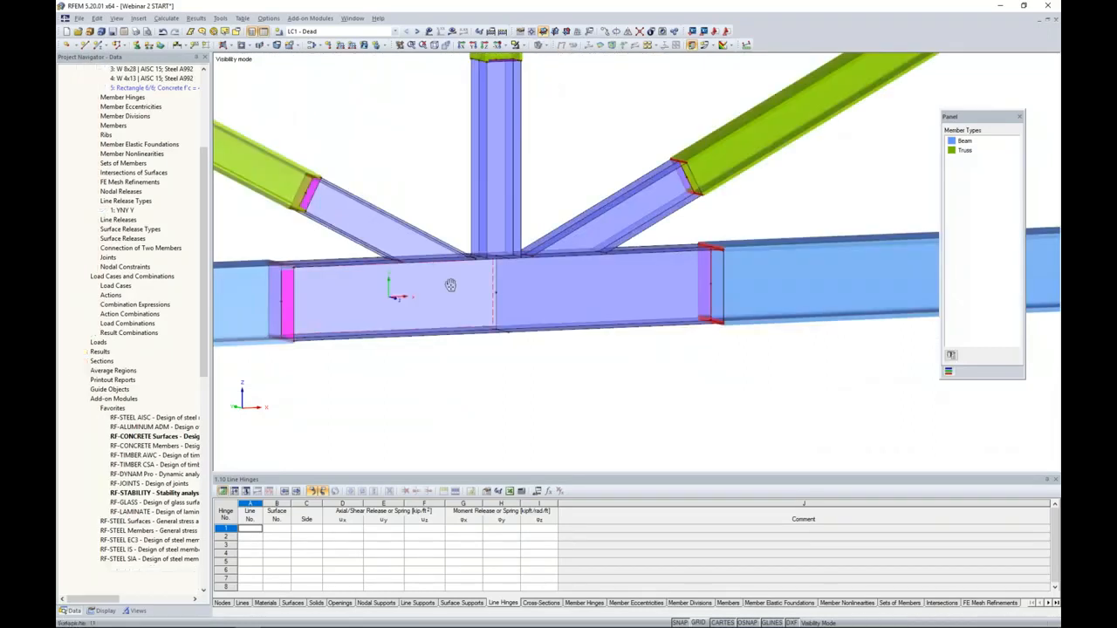
{"action": "middle_click_drag", "start_coordinate": [451, 285], "coordinate": [519, 269]}
{"action": "middle_click_drag", "start_coordinate": [465, 335], "coordinate": [513, 347], "text": "ctrl"}
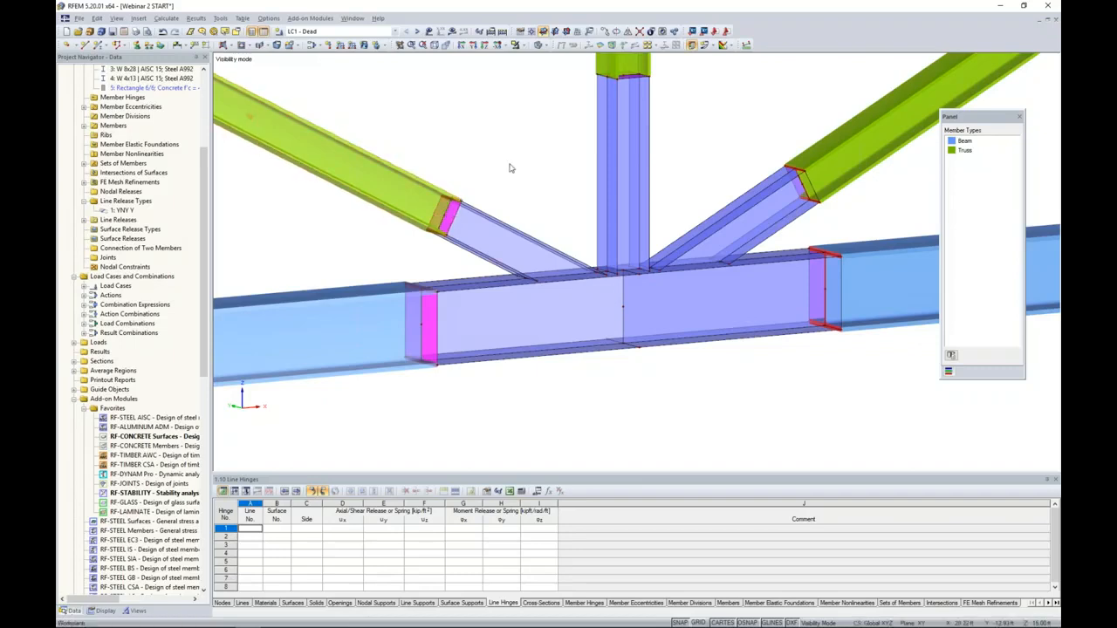
{"action": "scroll", "coordinate": [515, 170], "scroll_direction": "down", "scroll_amount": 1}
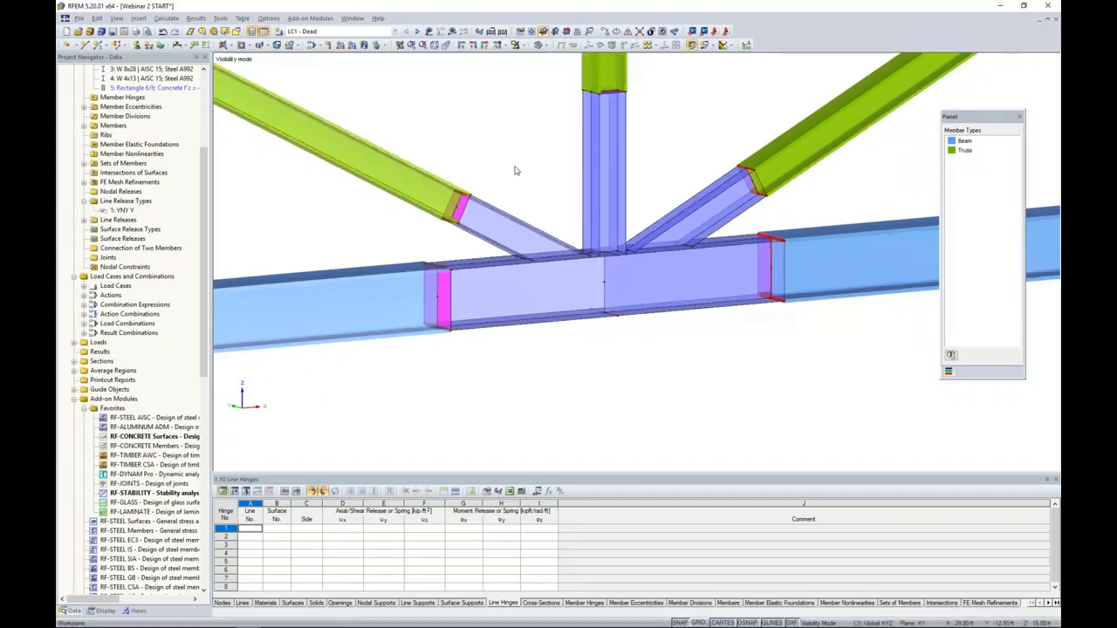
{"action": "scroll", "coordinate": [515, 170], "scroll_direction": "down", "scroll_amount": 1}
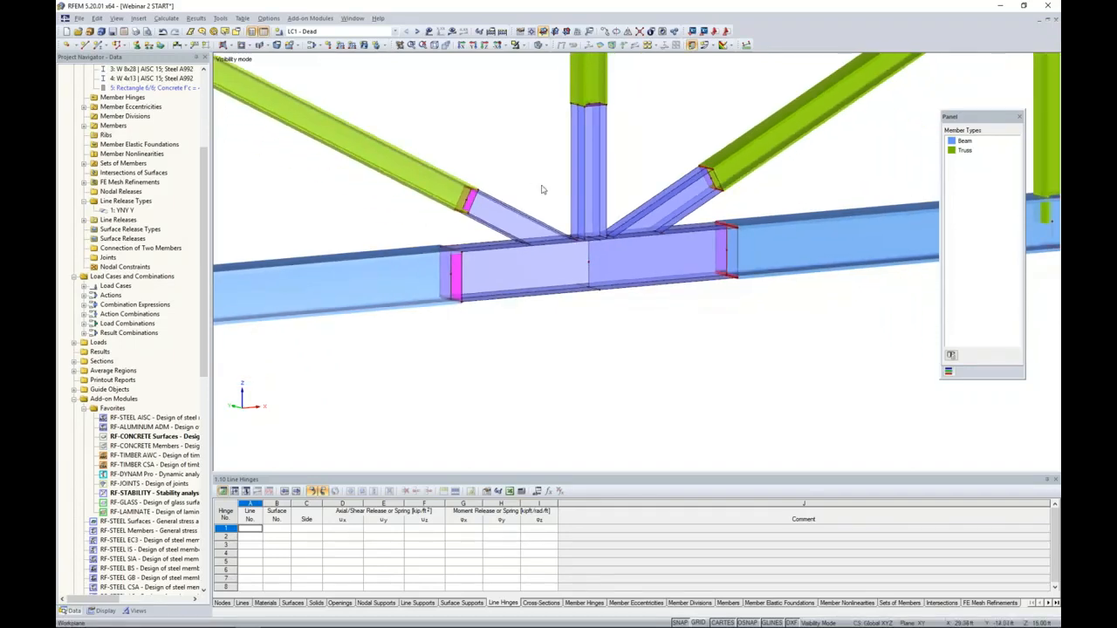
{"action": "scroll", "coordinate": [541, 190], "scroll_direction": "down", "scroll_amount": 3}
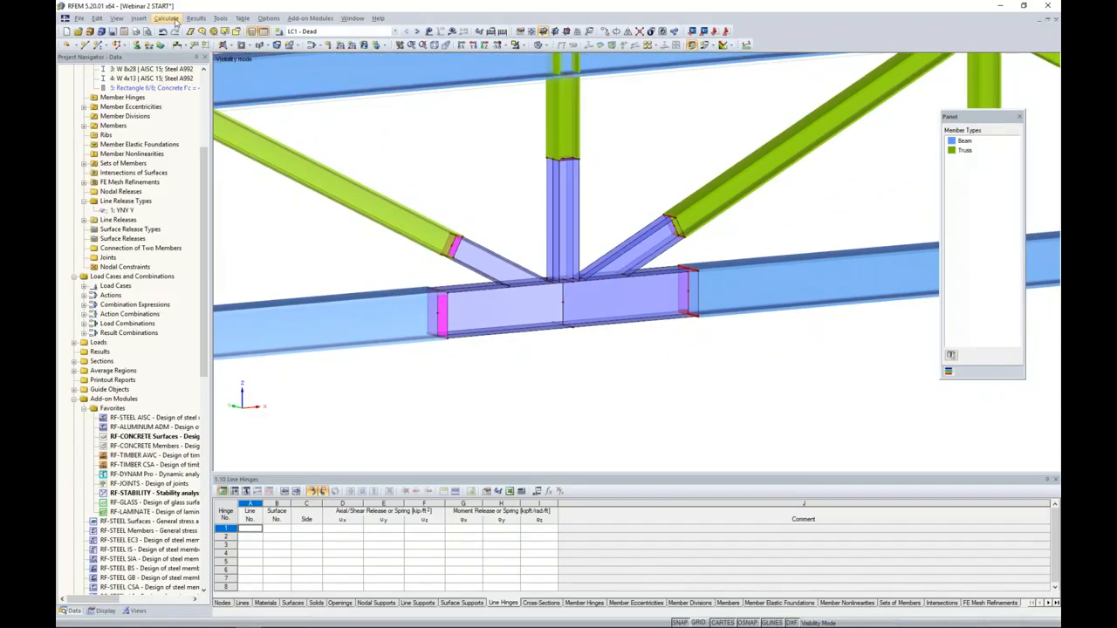
- Review the global FE mesh settings for the model, then return to the joint
{"action": "left_click", "coordinate": [174, 19]}
{"action": "left_click", "coordinate": [182, 136]}
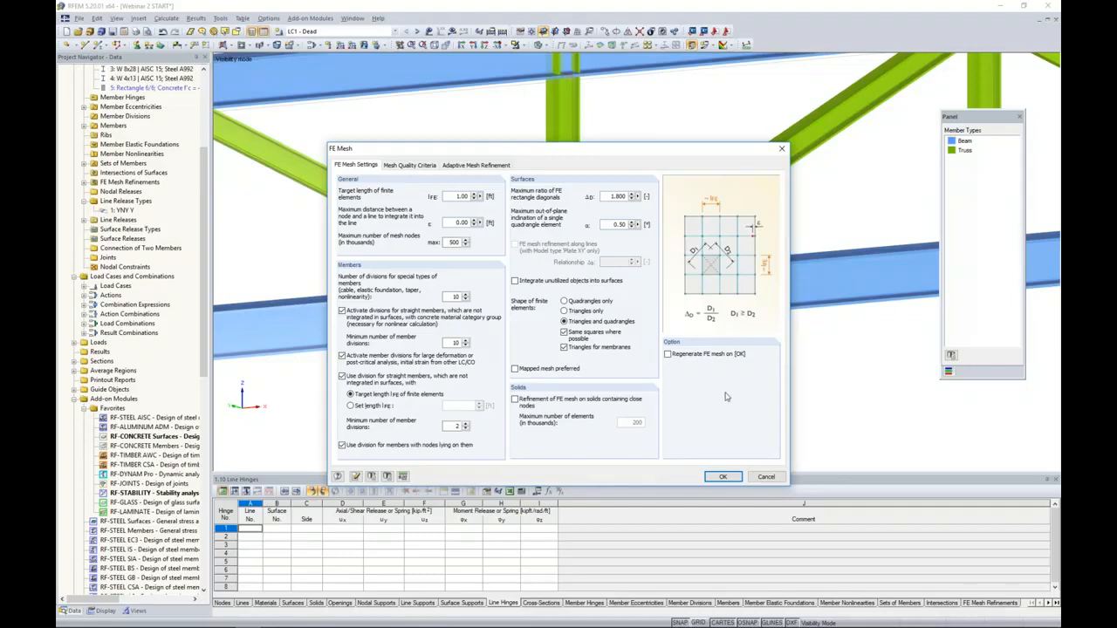
{"action": "left_click", "coordinate": [768, 478]}
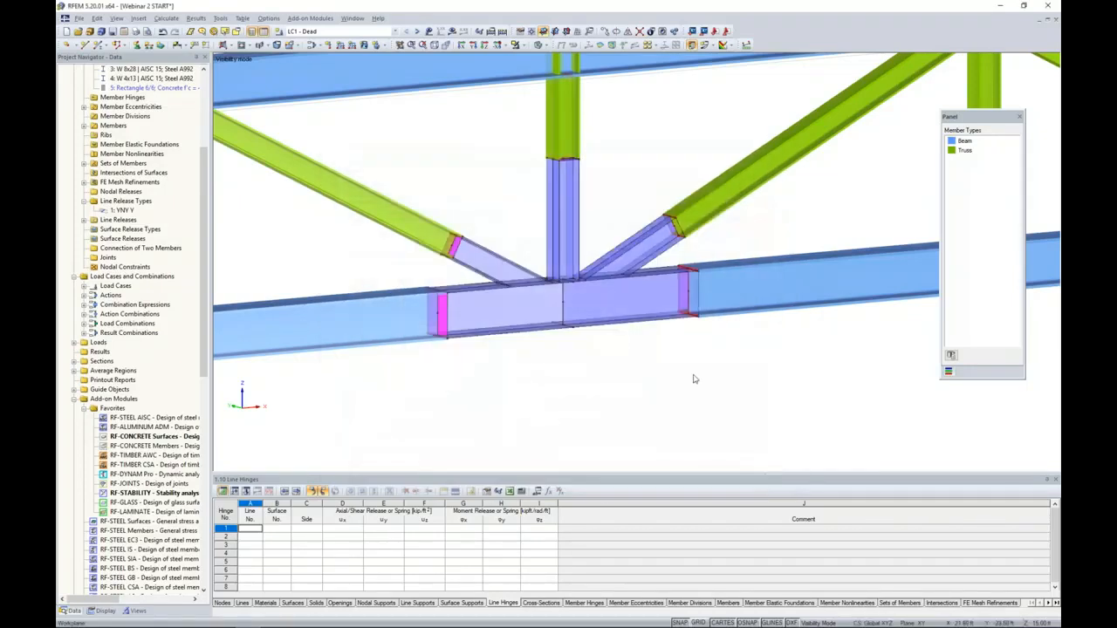
{"action": "scroll", "coordinate": [532, 350], "scroll_direction": "up", "scroll_amount": 1}
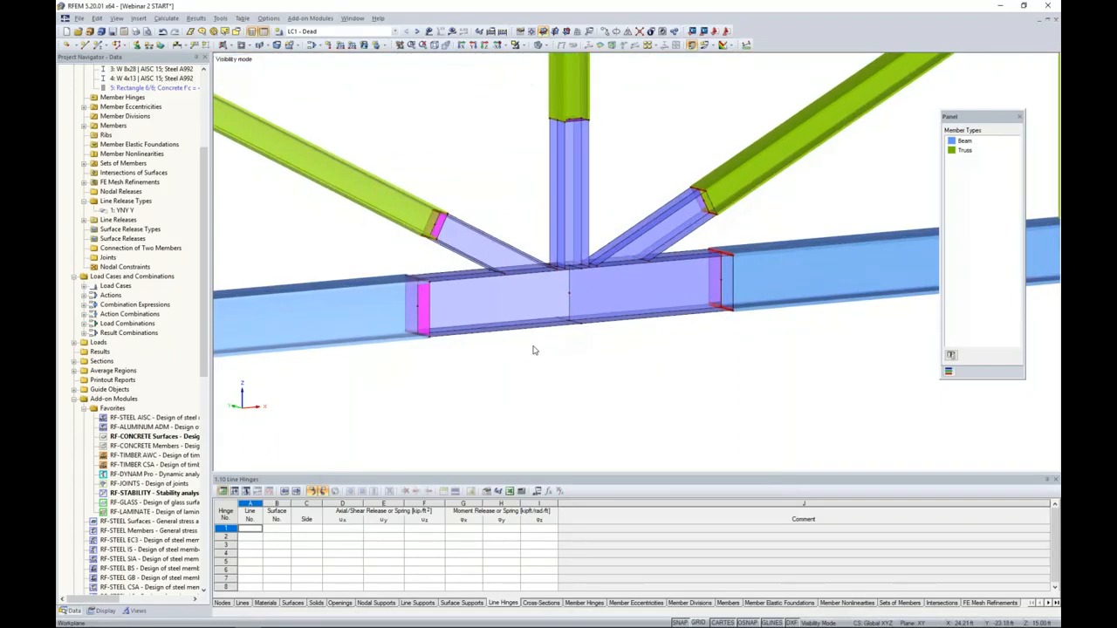
- Show the FE mesh refinements on the surfaces of the bottom chord joint
{"action": "left_click", "coordinate": [104, 610]}
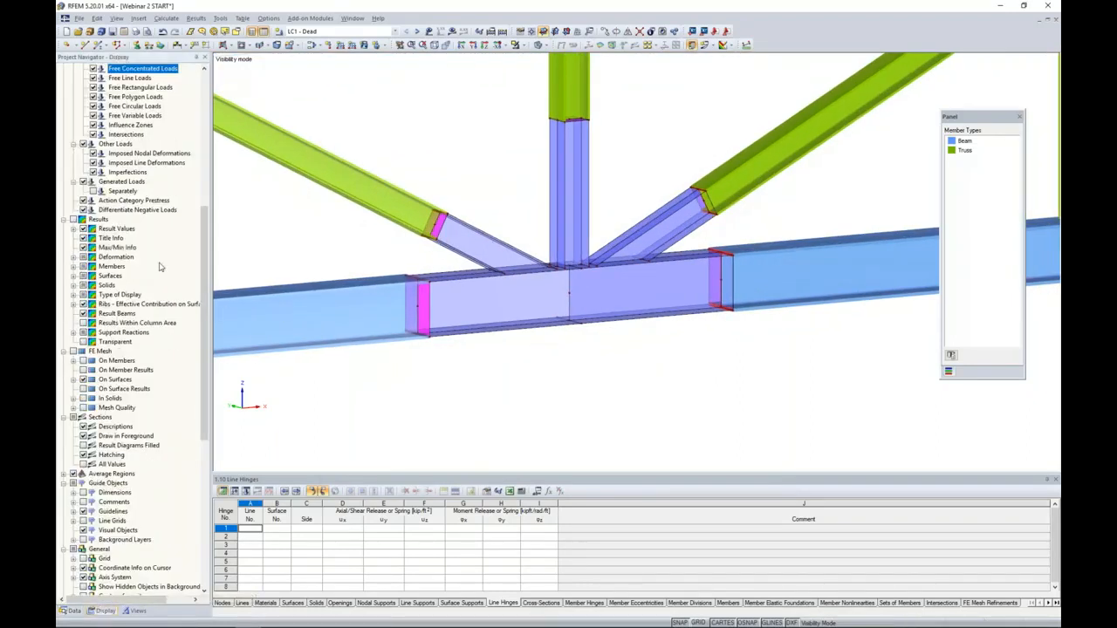
{"action": "scroll", "coordinate": [160, 187], "scroll_direction": "up", "scroll_amount": 10}
{"action": "scroll", "coordinate": [140, 182], "scroll_direction": "up", "scroll_amount": 1}
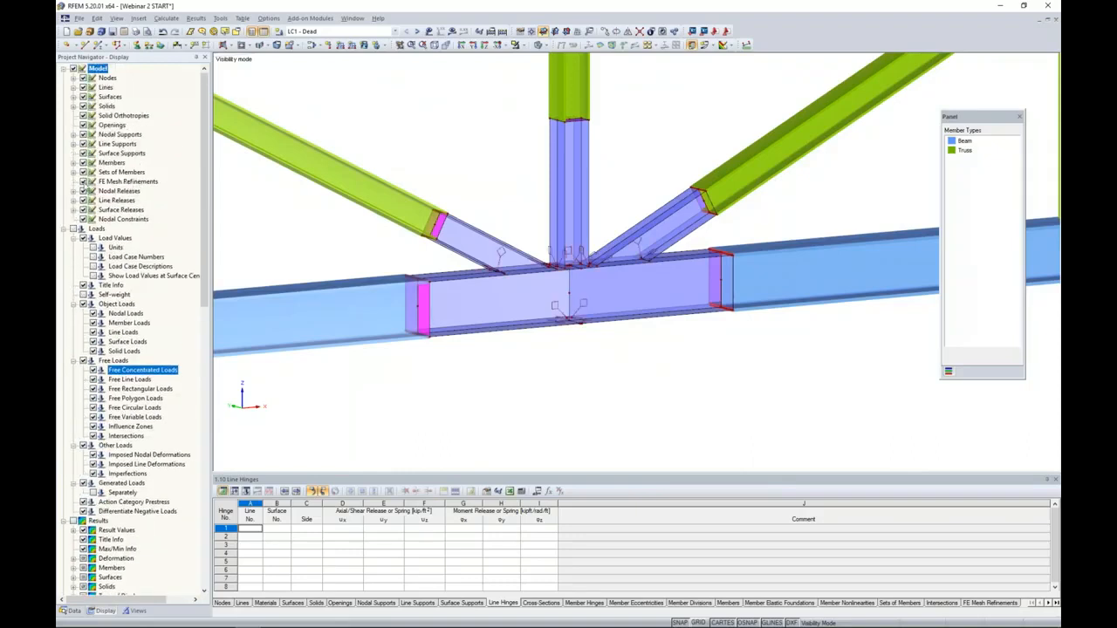
{"action": "mouse_move", "coordinate": [413, 199]}
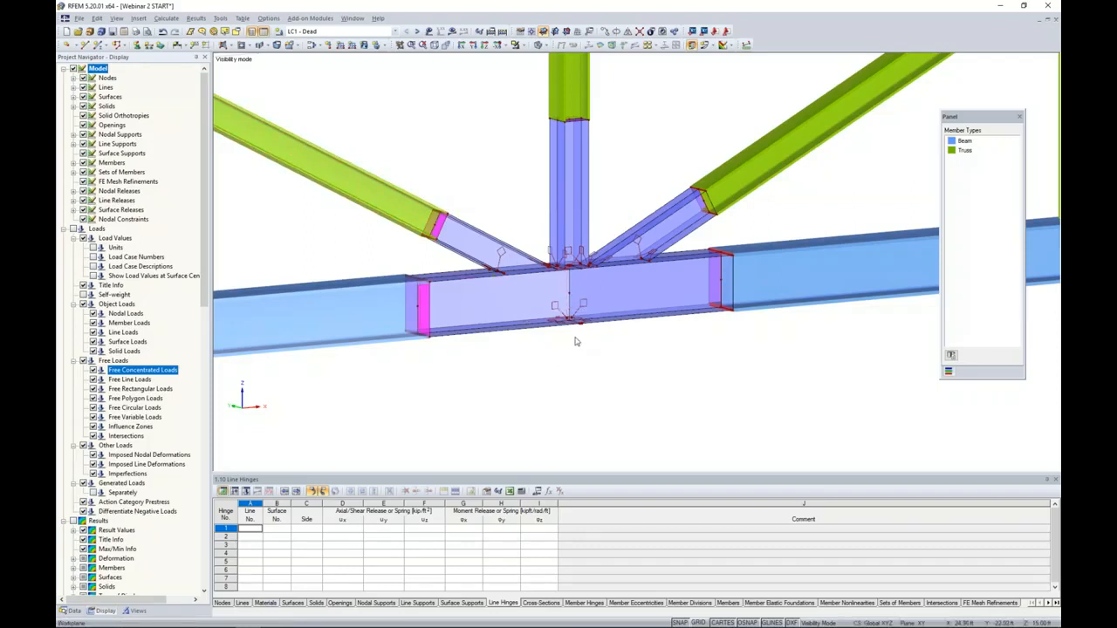
{"action": "scroll", "coordinate": [575, 341], "scroll_direction": "up", "scroll_amount": 3}
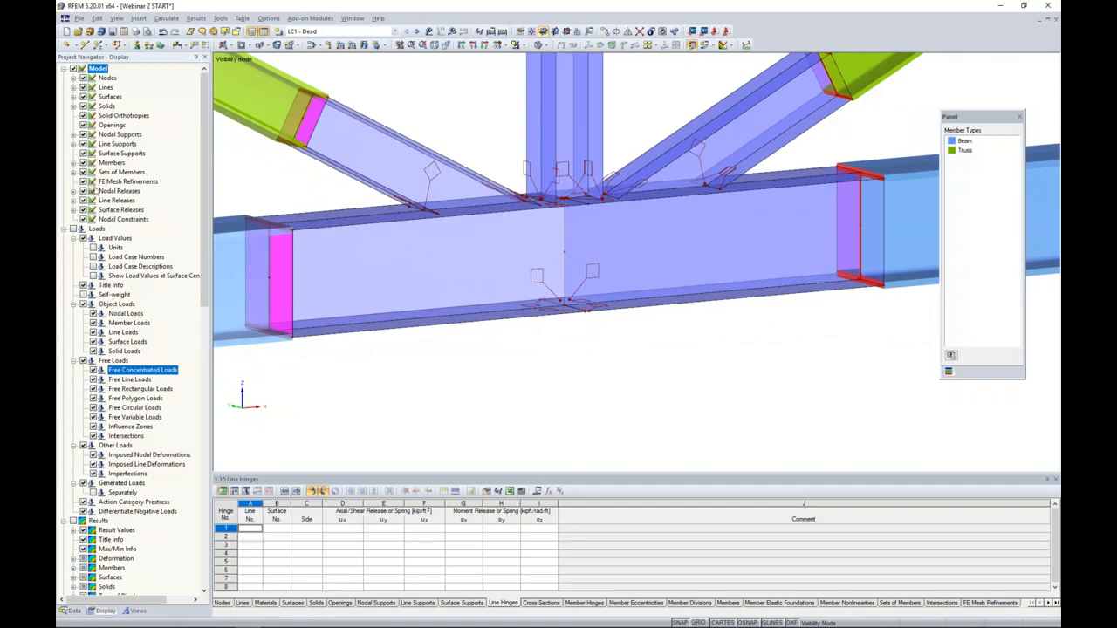
- Examine the settings of the FE mesh refinement assigned to the bottom chord web surface, then close them without changes
{"action": "double_click", "coordinate": [540, 275]}
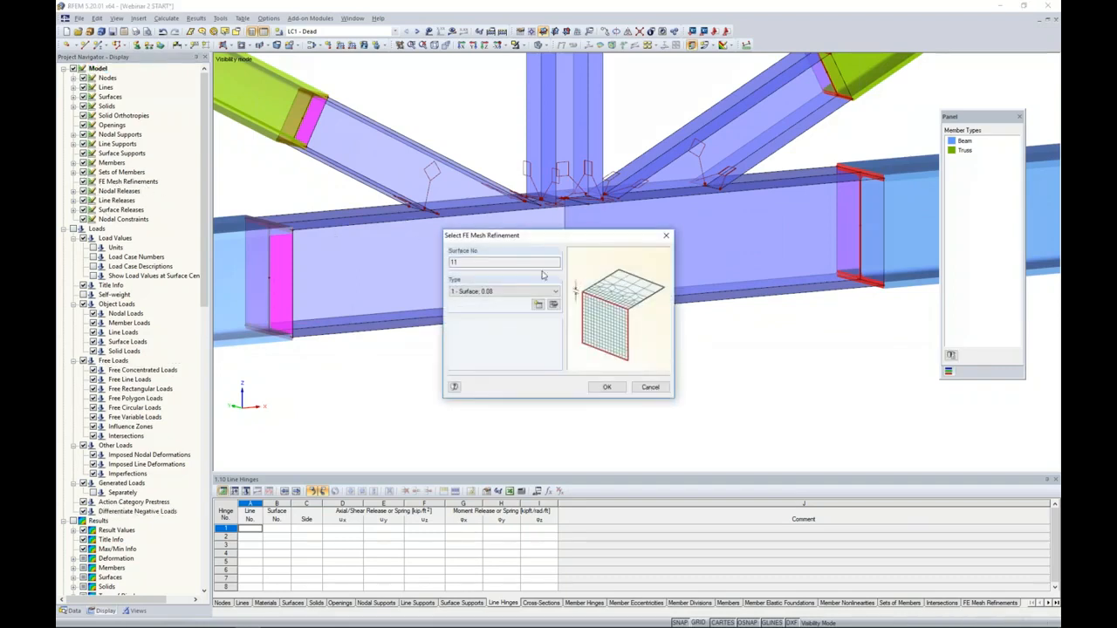
{"action": "left_click", "coordinate": [554, 304]}
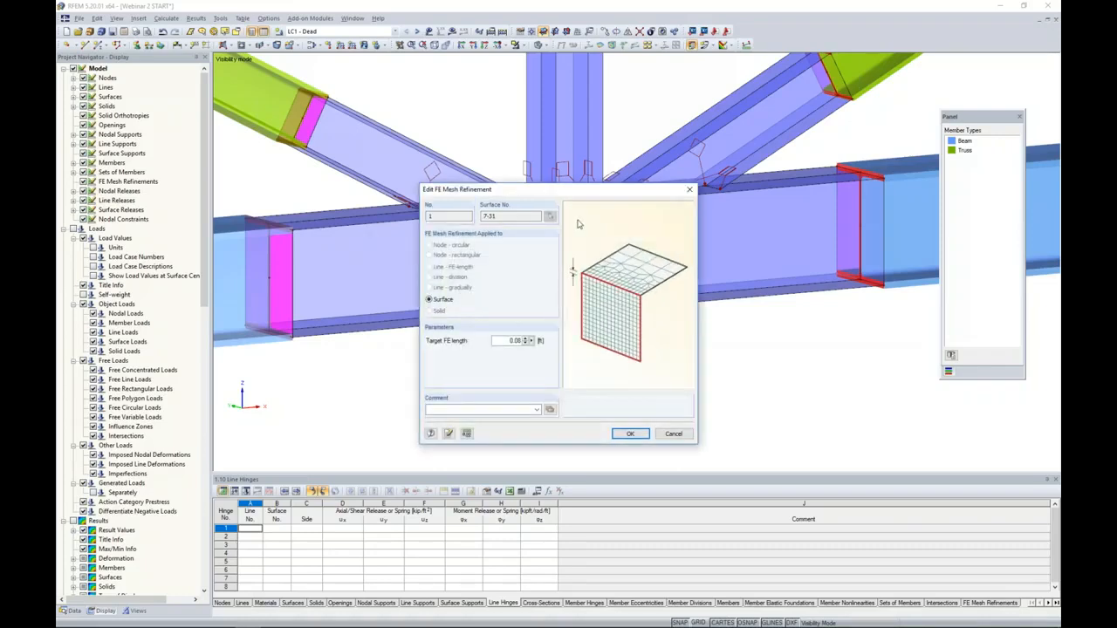
{"action": "left_click_drag", "start_coordinate": [579, 196], "coordinate": [706, 208]}
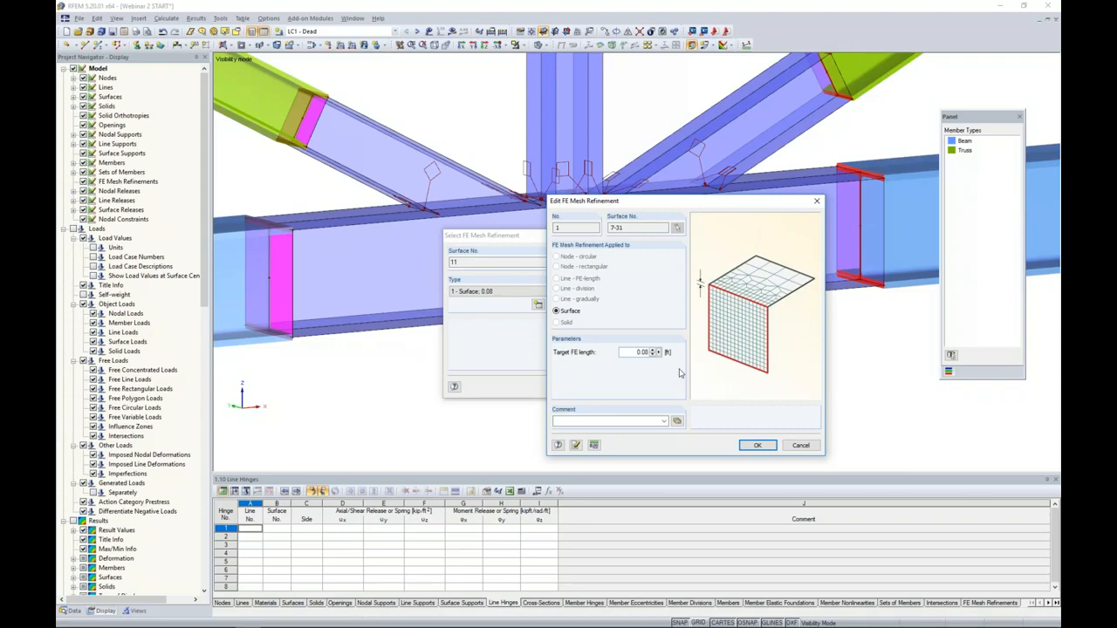
{"action": "left_click", "coordinate": [796, 445]}
{"action": "left_click", "coordinate": [651, 388]}
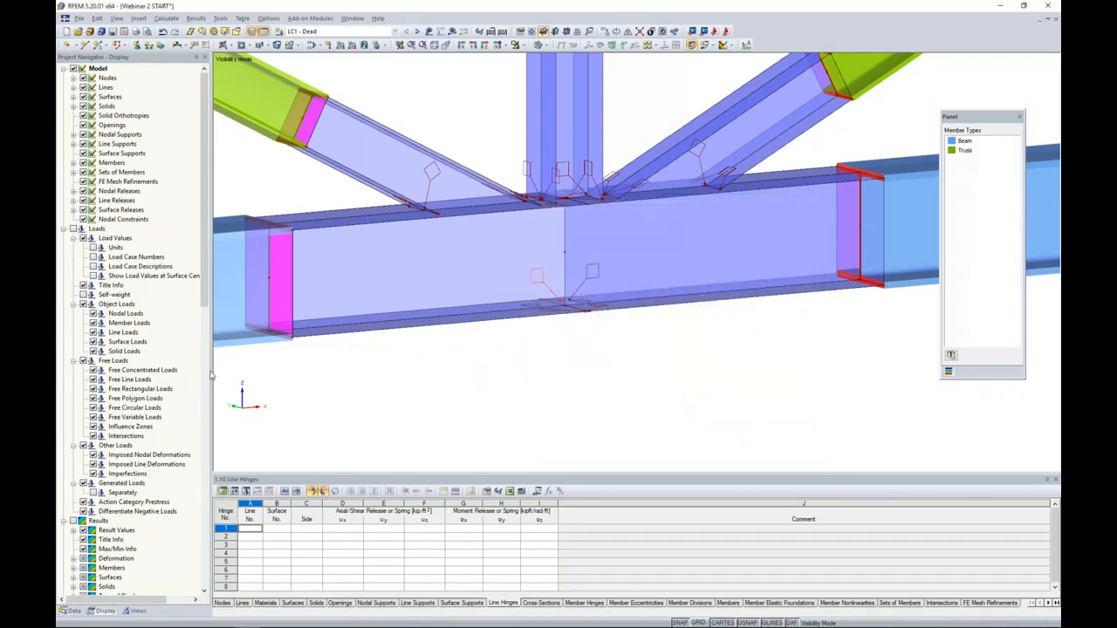
- Generate the FE mesh and display it on the joint surfaces in wireframe rendering
{"action": "left_click", "coordinate": [166, 17]}
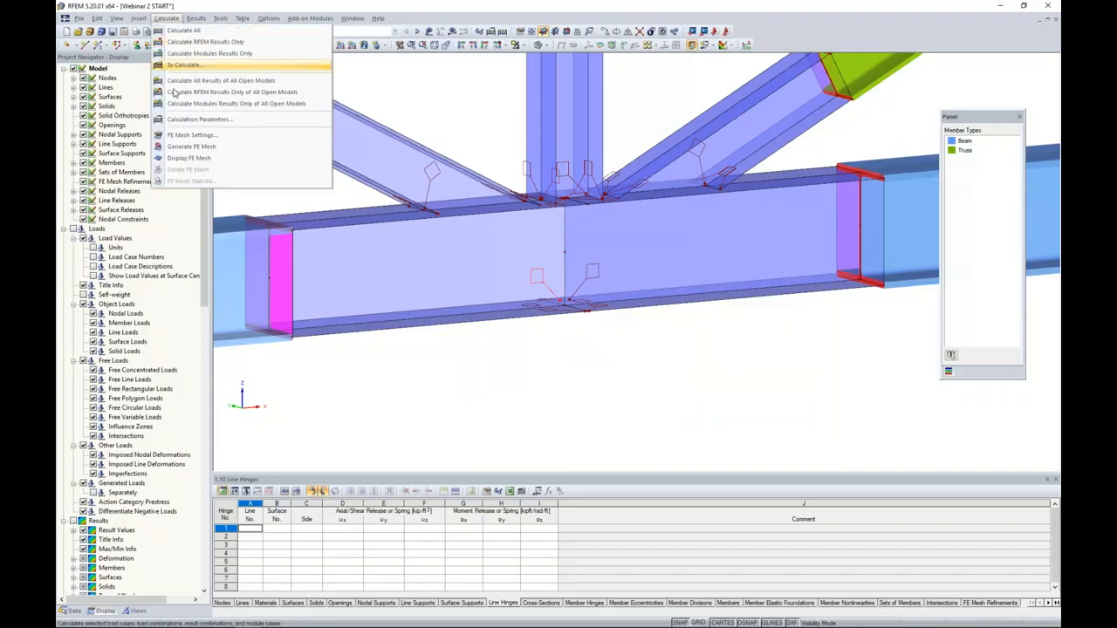
{"action": "left_click", "coordinate": [169, 152]}
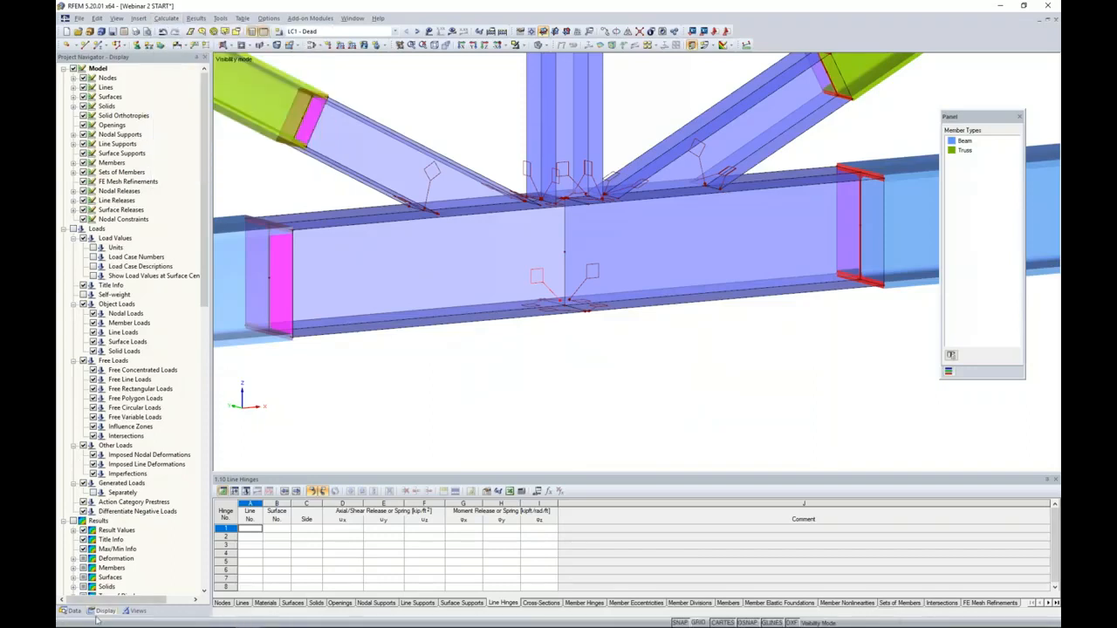
{"action": "scroll", "coordinate": [148, 360], "scroll_direction": "down", "scroll_amount": 10}
{"action": "left_click", "coordinate": [73, 370]}
{"action": "left_click", "coordinate": [548, 46]}
{"action": "left_click", "coordinate": [561, 57]}
{"action": "scroll", "coordinate": [495, 176], "scroll_direction": "down", "scroll_amount": 4}
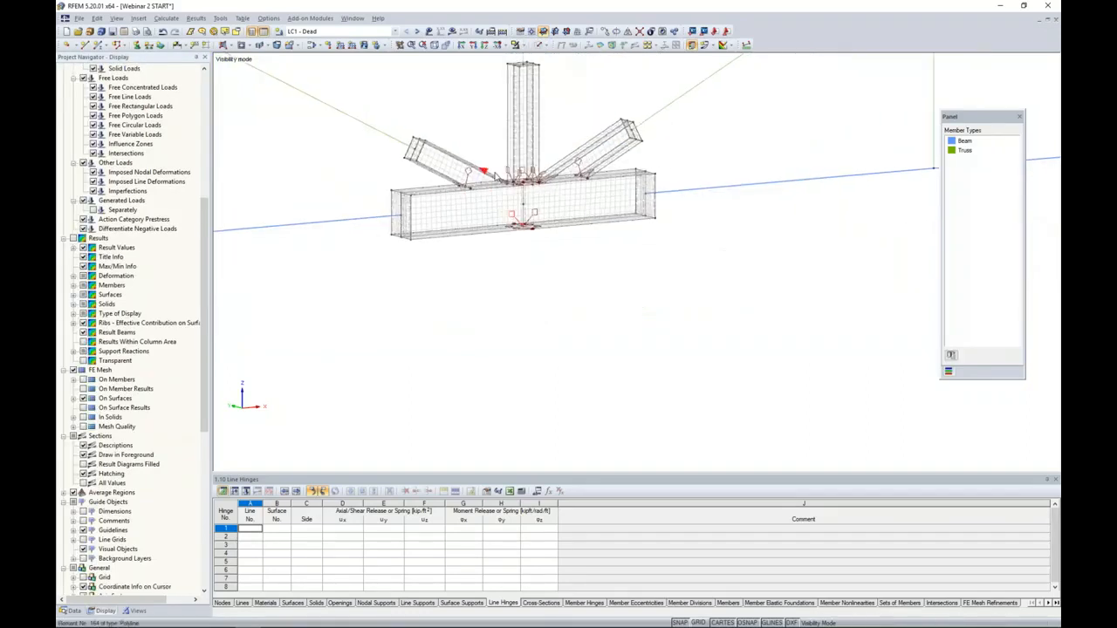
- Hide the FE mesh refinement symbols and examine the generated mesh on the joint surfaces
{"action": "scroll", "coordinate": [484, 171], "scroll_direction": "down", "scroll_amount": 3}
{"action": "scroll", "coordinate": [103, 288], "scroll_direction": "up", "scroll_amount": 10}
{"action": "left_click", "coordinate": [83, 182]}
{"action": "middle_click_drag", "start_coordinate": [522, 276], "coordinate": [380, 310]}
{"action": "middle_click_drag", "start_coordinate": [476, 290], "coordinate": [578, 314]}
{"action": "scroll", "coordinate": [416, 325], "scroll_direction": "up", "scroll_amount": 3}
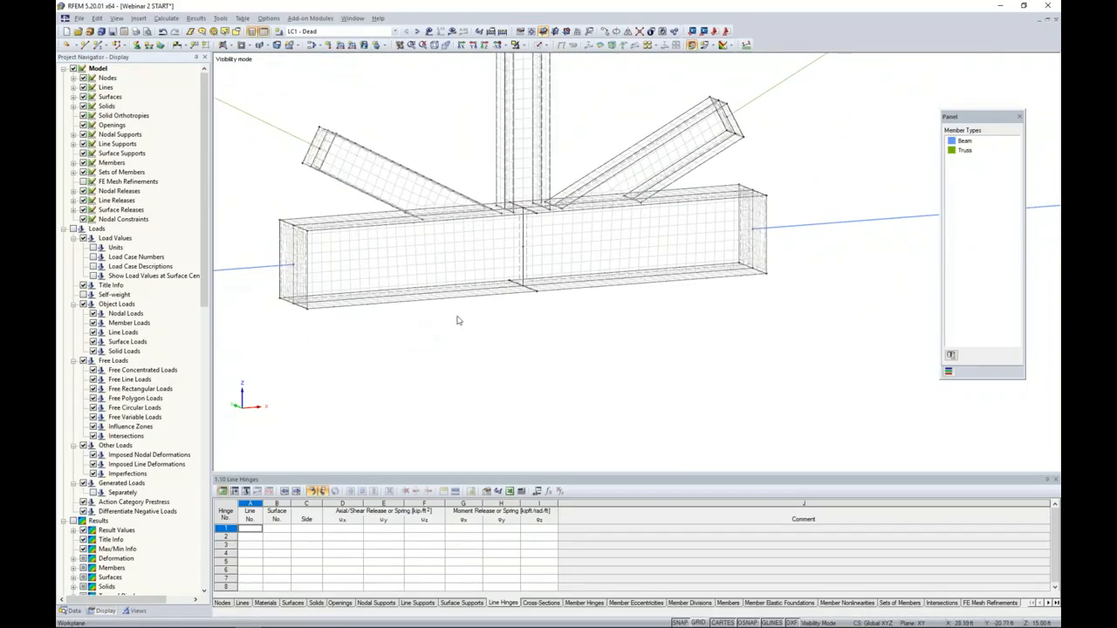
{"action": "middle_click_drag", "start_coordinate": [497, 331], "coordinate": [518, 389]}
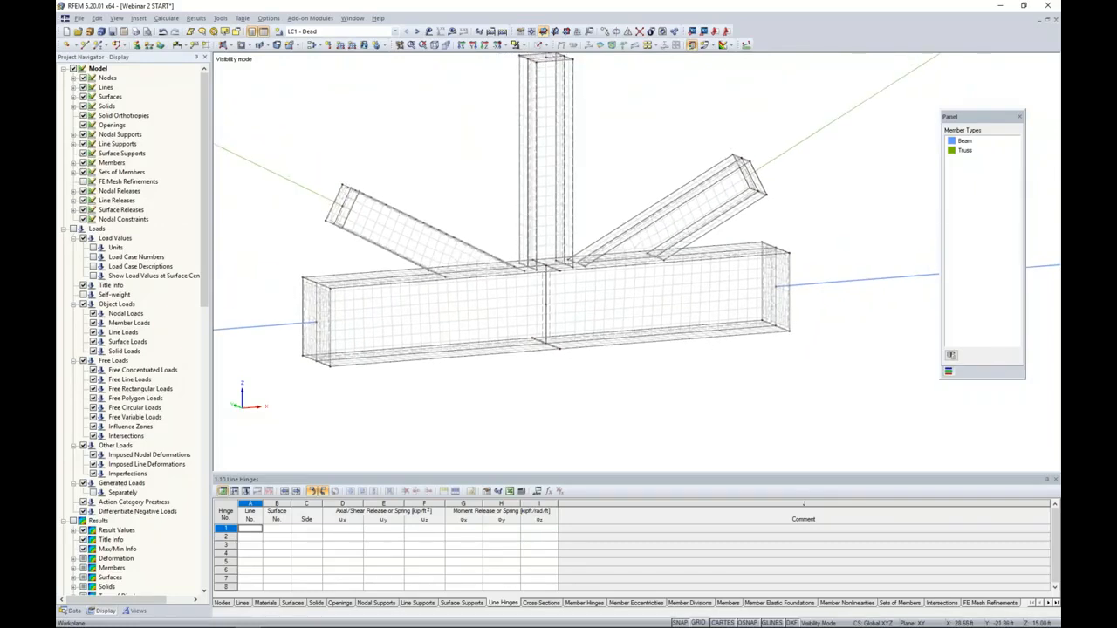
- Show the hidden objects in the background and examine the meshed joint within the entire structure
{"action": "scroll", "coordinate": [573, 216], "scroll_direction": "down", "scroll_amount": 6}
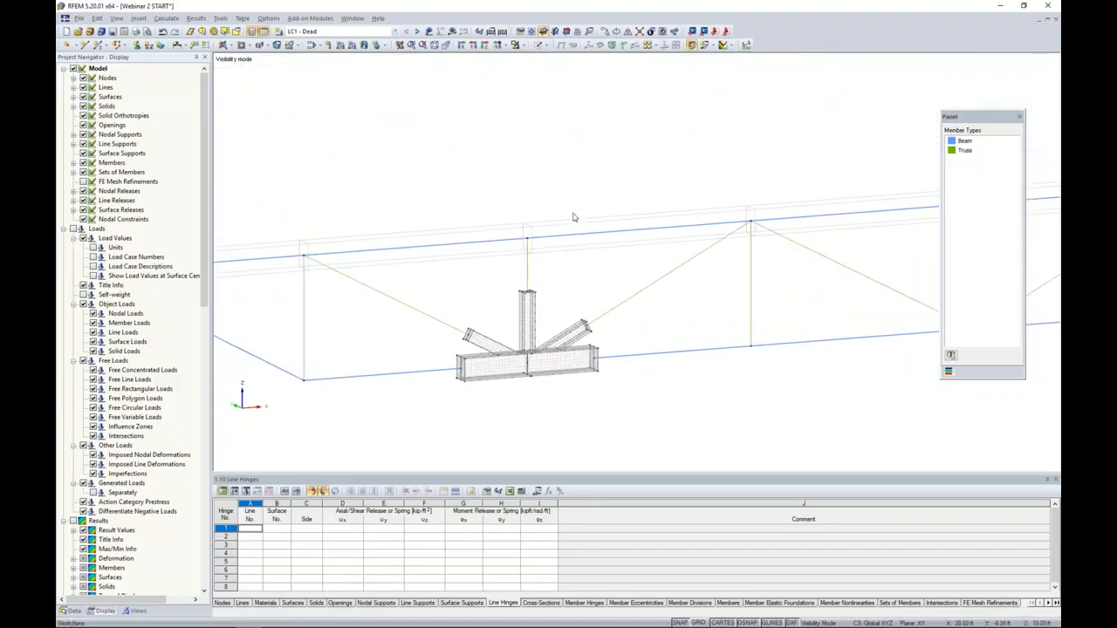
{"action": "right_click", "coordinate": [492, 180]}
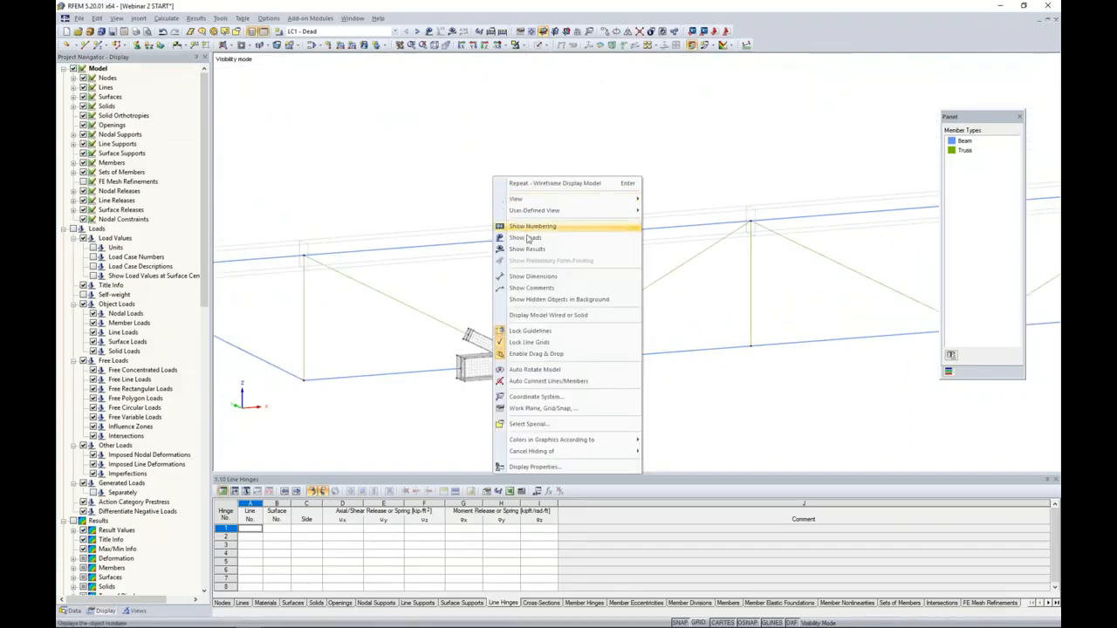
{"action": "left_click", "coordinate": [534, 299]}
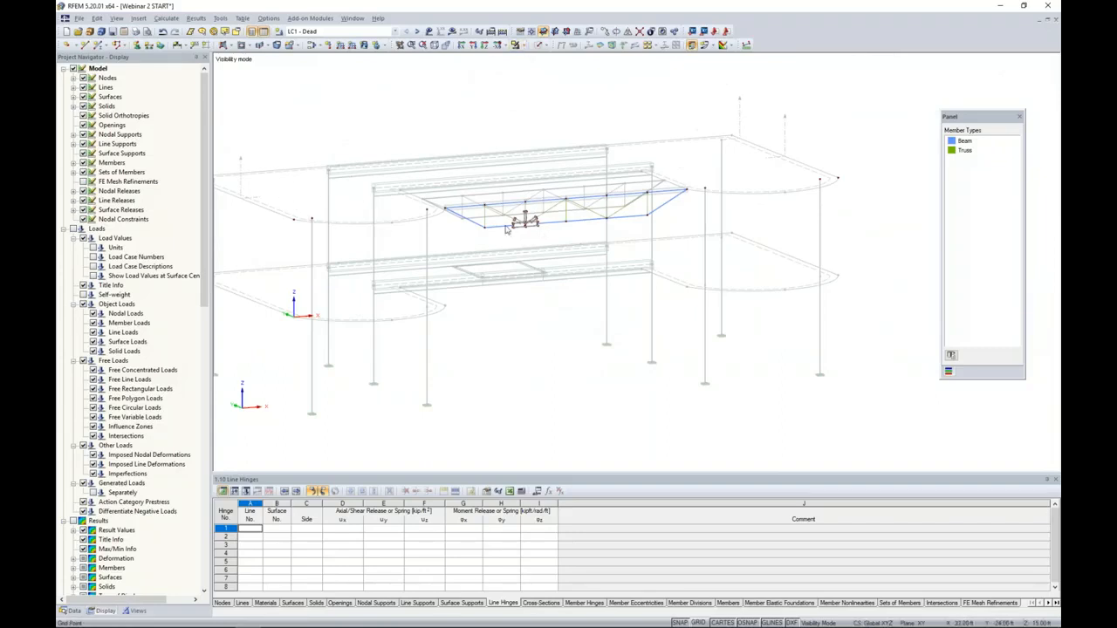
{"action": "scroll", "coordinate": [508, 229], "scroll_direction": "up", "scroll_amount": 8}
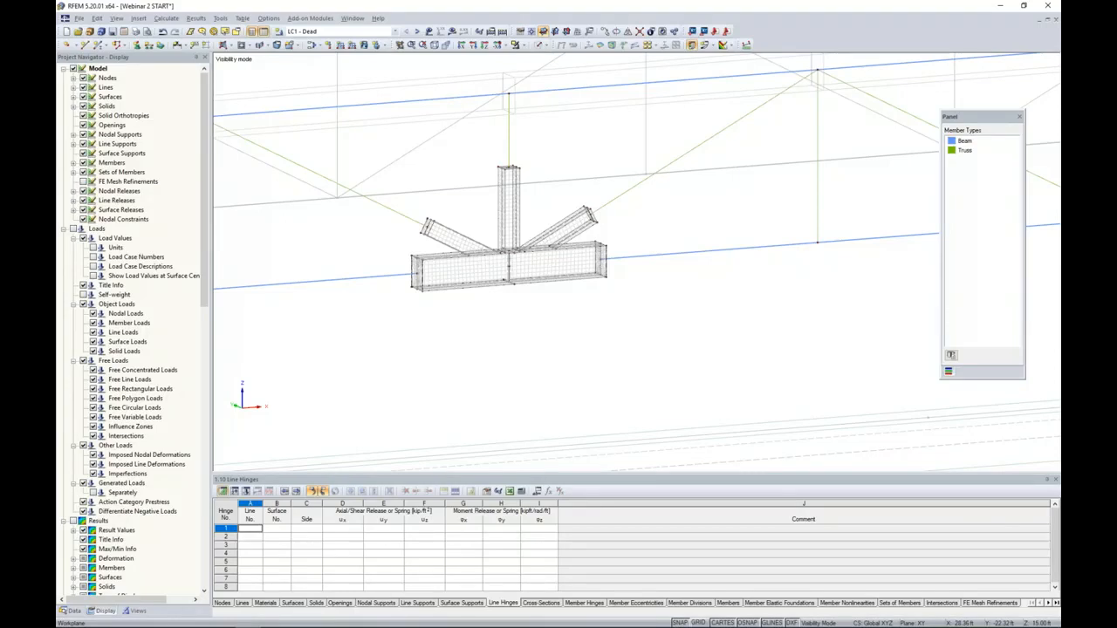
{"action": "scroll", "coordinate": [506, 306], "scroll_direction": "up", "scroll_amount": 3}
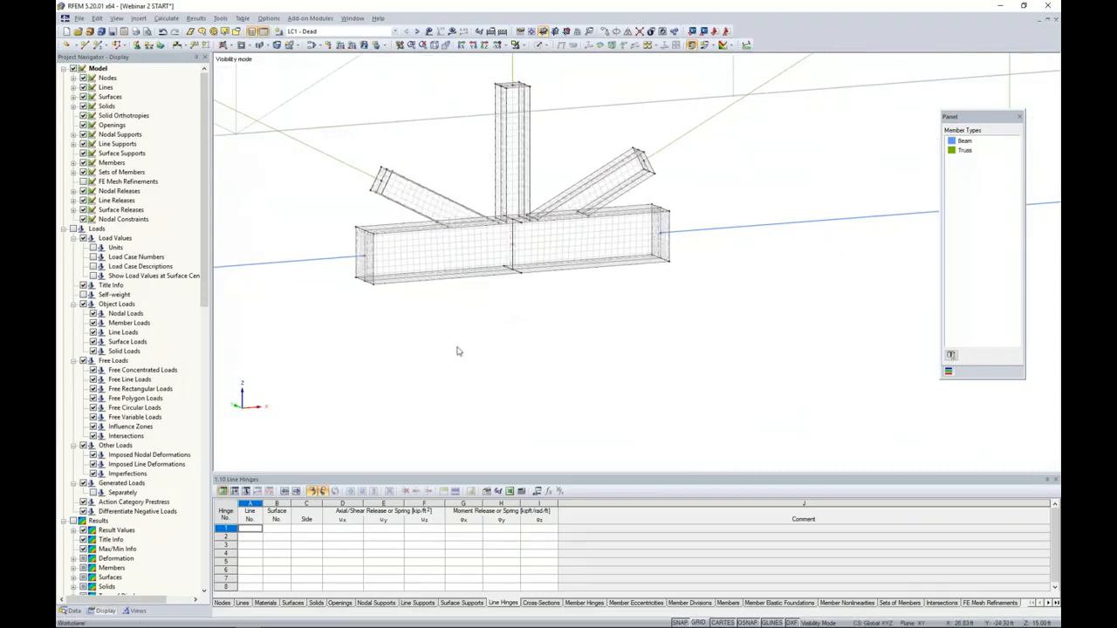
- Switch the model to solid transparent rendering and turn off the hidden objects in the background
{"action": "left_click", "coordinate": [541, 44]}
{"action": "left_click", "coordinate": [554, 81]}
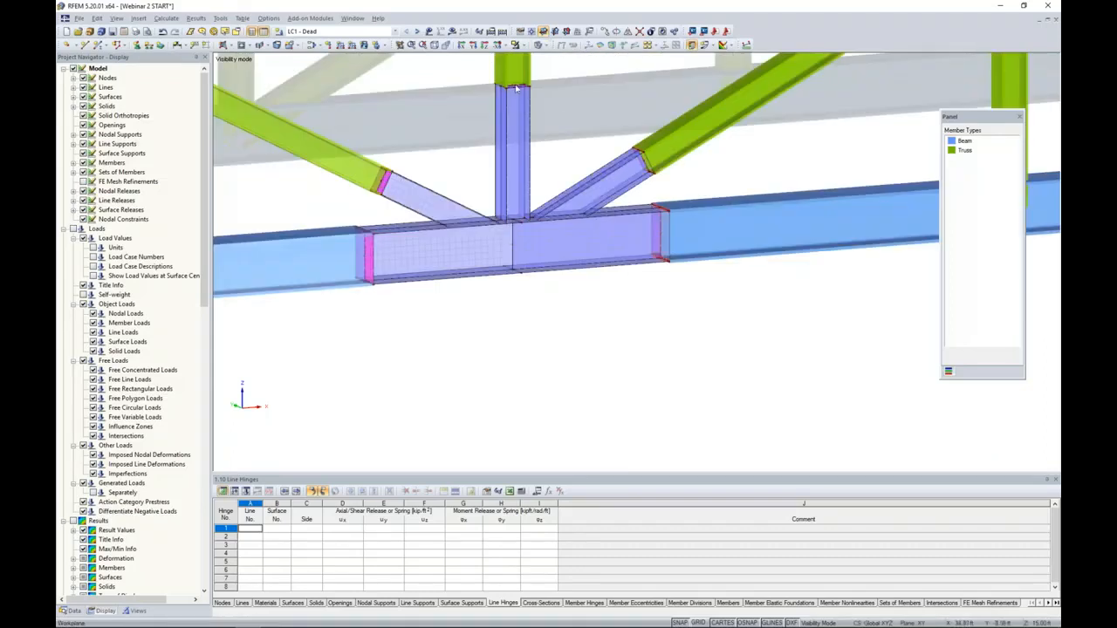
{"action": "right_click", "coordinate": [439, 111]}
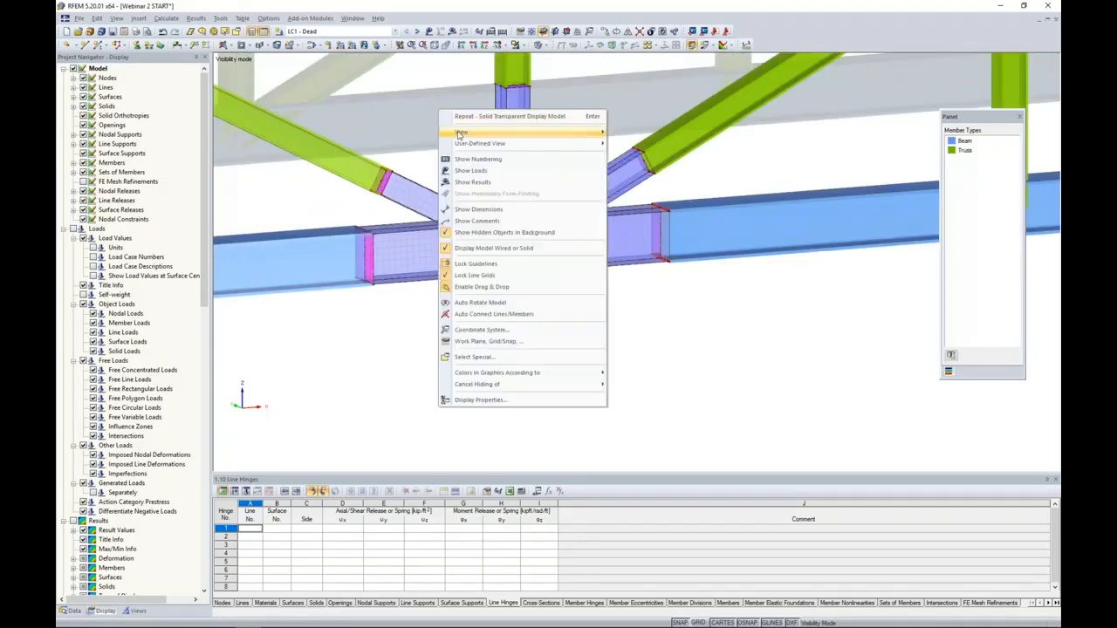
{"action": "left_click", "coordinate": [473, 233]}
{"action": "scroll", "coordinate": [471, 160], "scroll_direction": "down", "scroll_amount": 5}
{"action": "scroll", "coordinate": [498, 314], "scroll_direction": "down", "scroll_amount": 5}
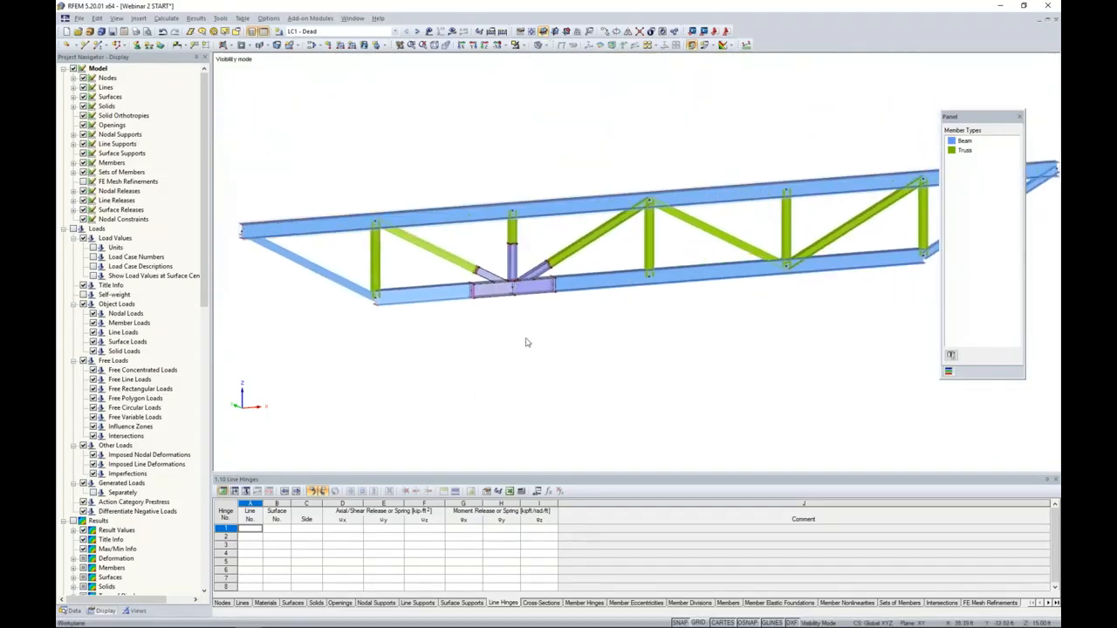
- Display the LC1 dead loads above the truss
{"action": "middle_click_drag", "start_coordinate": [470, 306], "coordinate": [514, 320]}
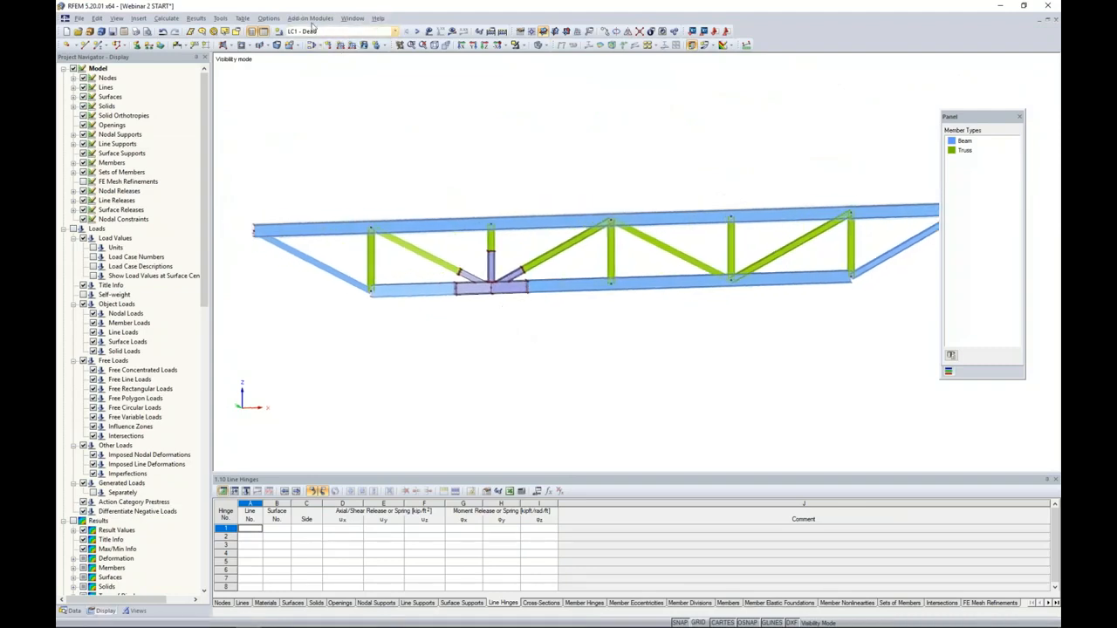
{"action": "left_click", "coordinate": [429, 31]}
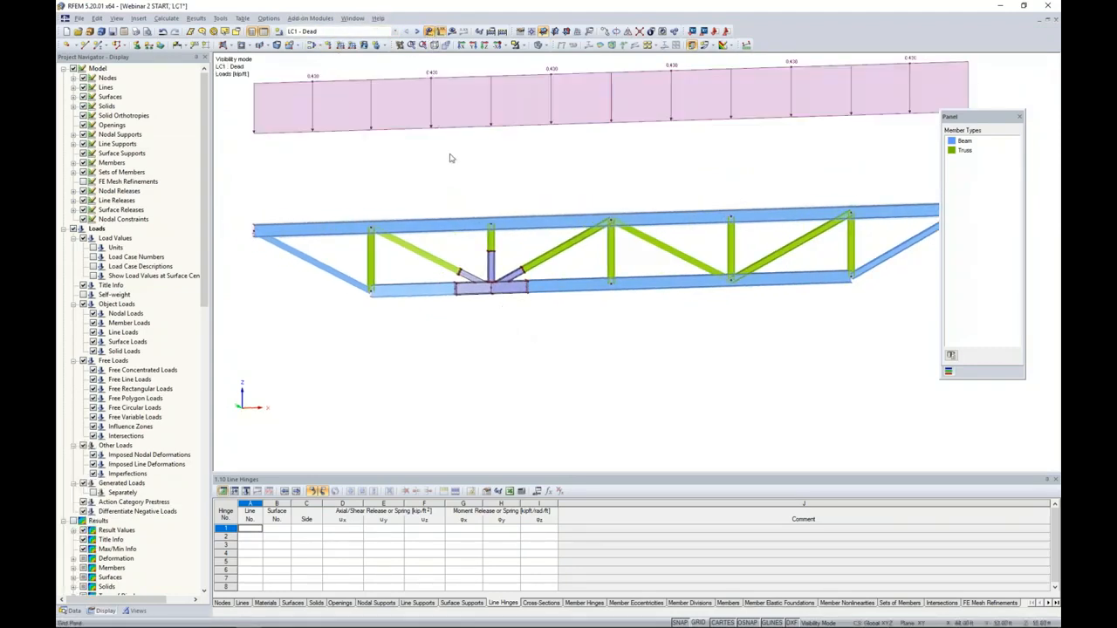
{"action": "scroll", "coordinate": [455, 166], "scroll_direction": "down", "scroll_amount": 1}
{"action": "middle_click_drag", "start_coordinate": [454, 165], "coordinate": [439, 191]}
{"action": "scroll", "coordinate": [440, 190], "scroll_direction": "down", "scroll_amount": 1}
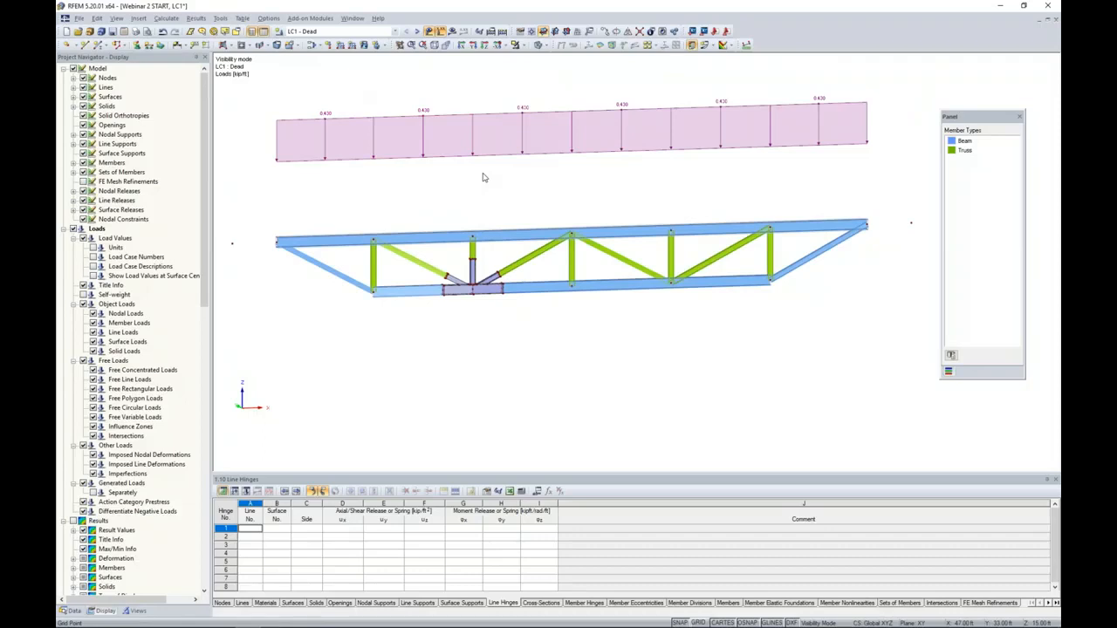
{"action": "middle_click_drag", "start_coordinate": [482, 206], "coordinate": [493, 131]}
- Start a new nodal load for the bottom chord joint and define it by direction
{"action": "scroll", "coordinate": [482, 185], "scroll_direction": "up", "scroll_amount": 2}
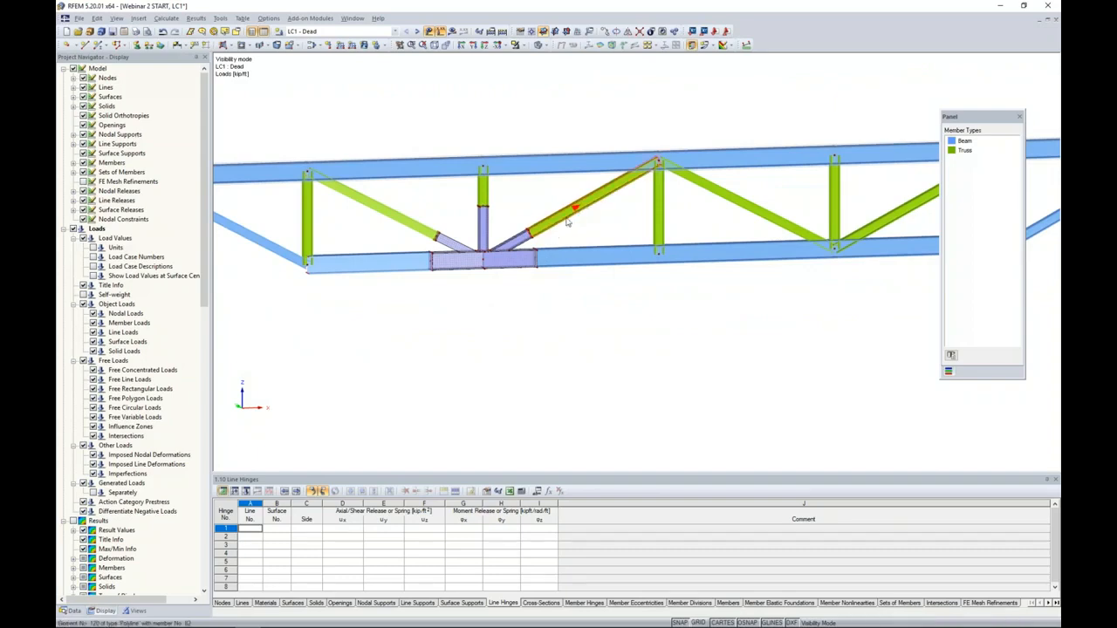
{"action": "scroll", "coordinate": [499, 221], "scroll_direction": "up", "scroll_amount": 2}
{"action": "scroll", "coordinate": [499, 222], "scroll_direction": "up", "scroll_amount": 1}
{"action": "middle_click_drag", "start_coordinate": [498, 222], "coordinate": [536, 230]}
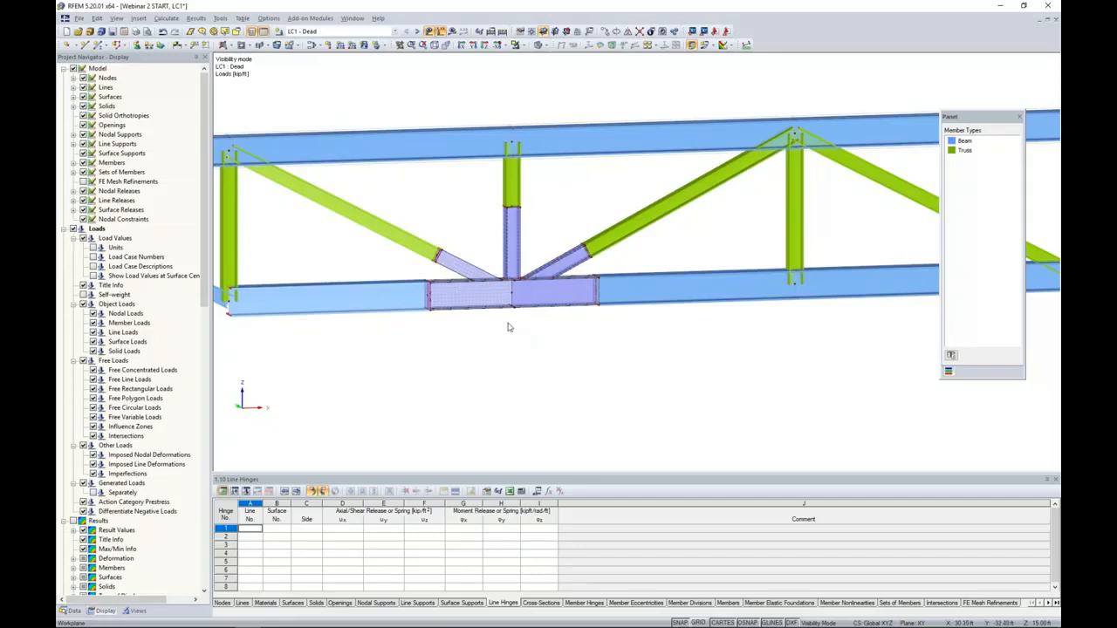
{"action": "scroll", "coordinate": [509, 327], "scroll_direction": "up", "scroll_amount": 1}
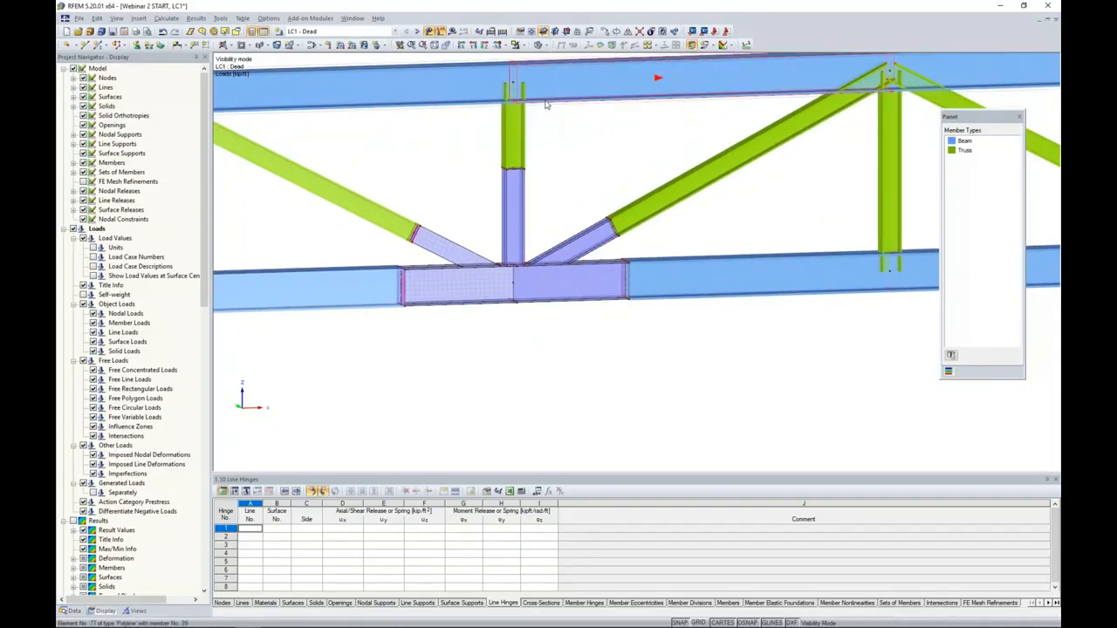
{"action": "left_click", "coordinate": [328, 45]}
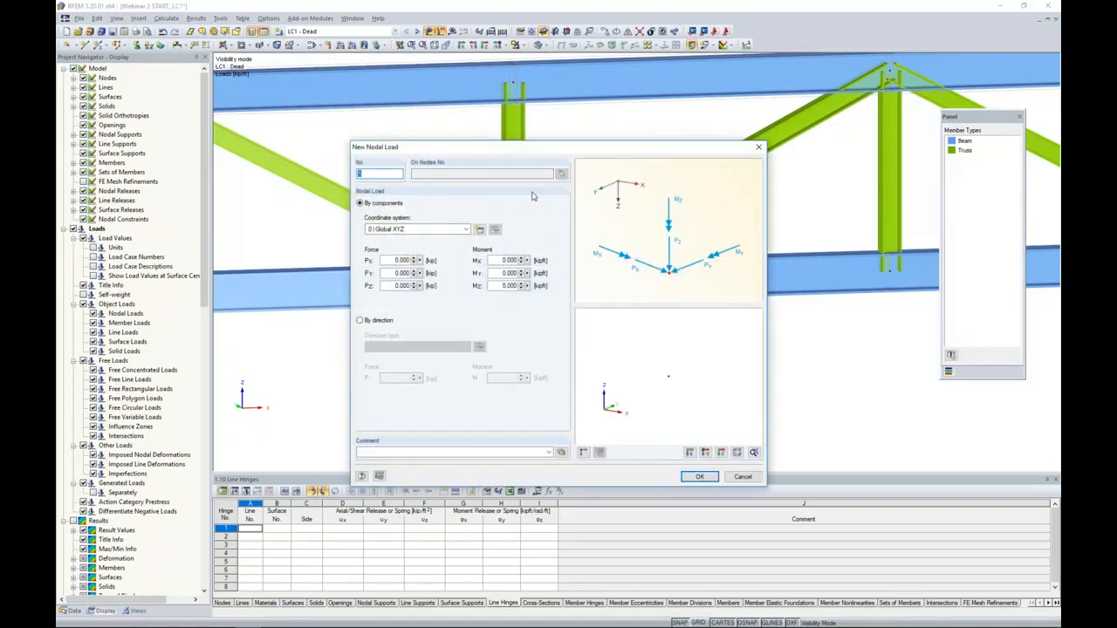
{"action": "left_click_drag", "start_coordinate": [519, 151], "coordinate": [638, 138]}
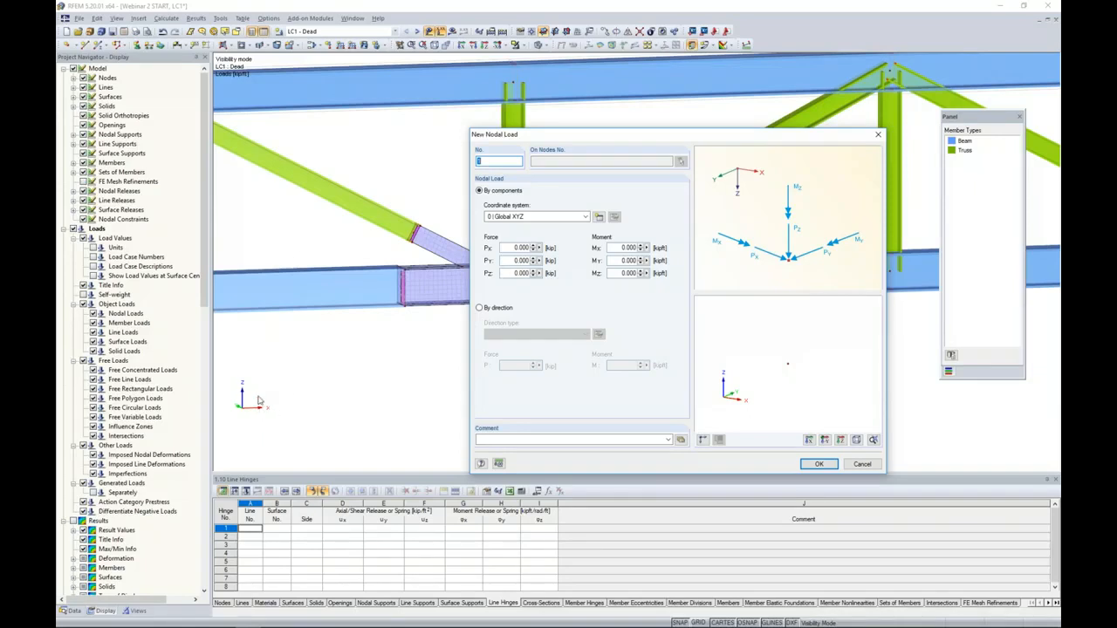
{"action": "left_click", "coordinate": [479, 308]}
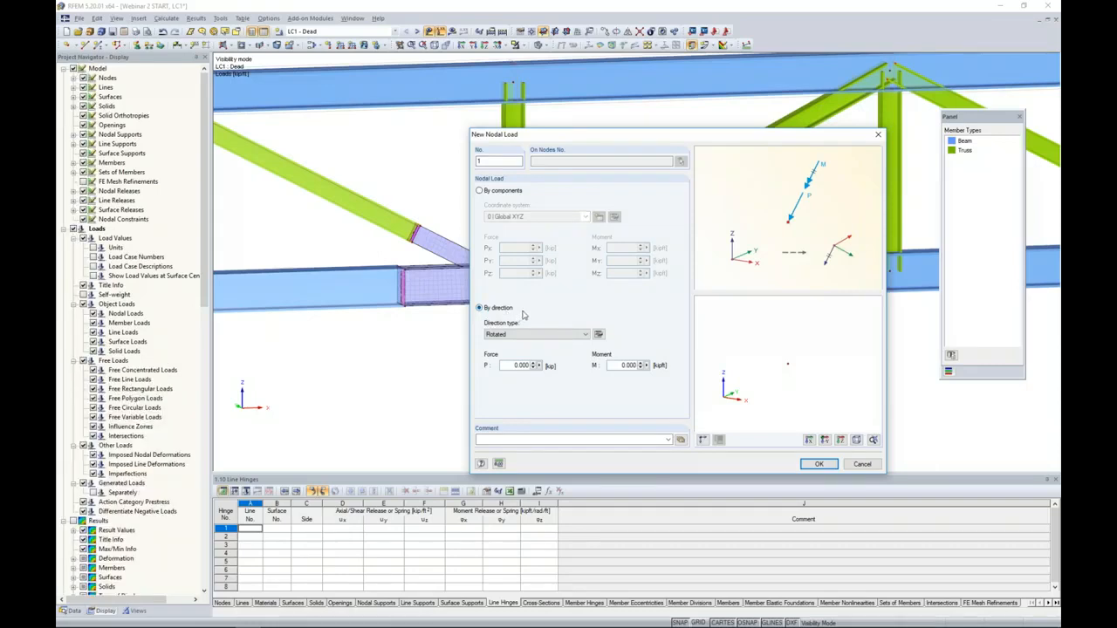
- Set the nodal load's direction type to Same as member, referencing the left diagonal truss member 81
{"action": "left_click", "coordinate": [587, 334]}
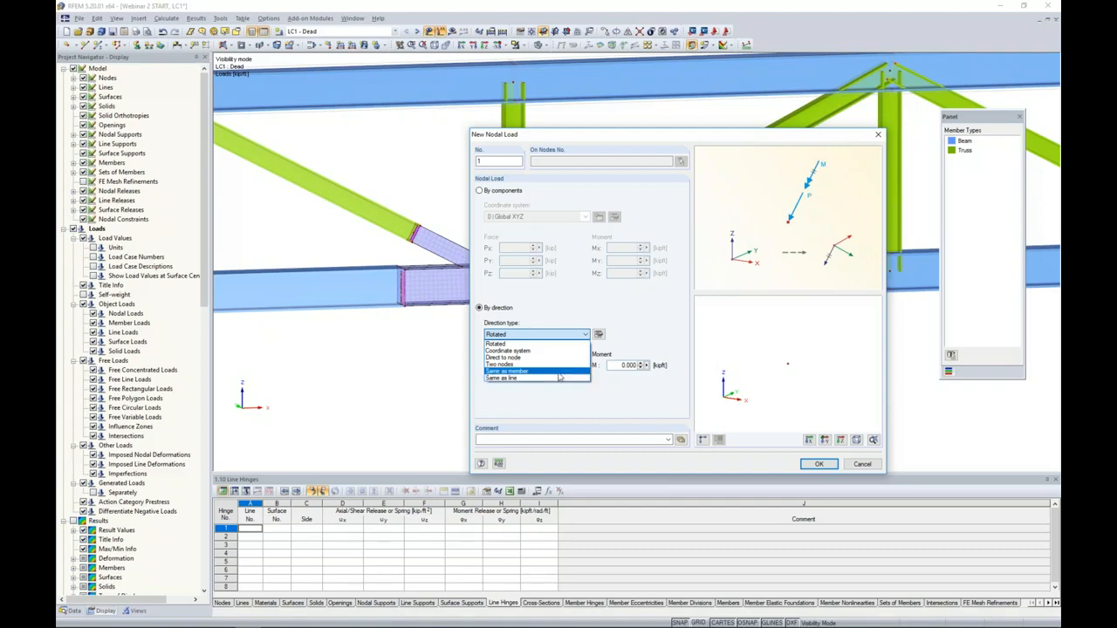
{"action": "left_click", "coordinate": [559, 375]}
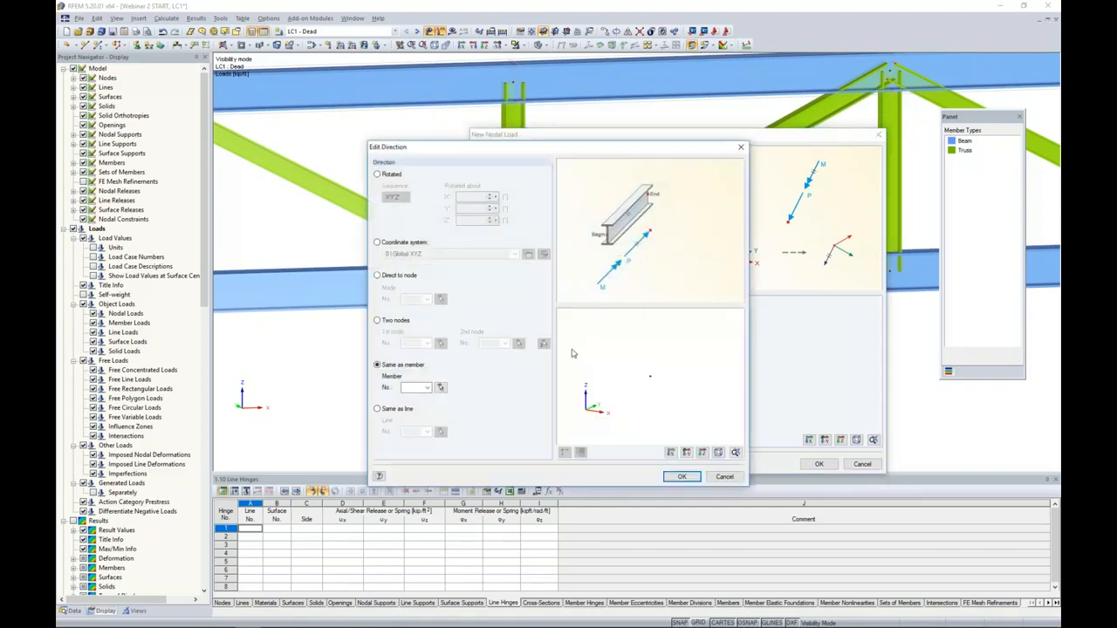
{"action": "left_click", "coordinate": [441, 386]}
{"action": "left_click", "coordinate": [388, 214]}
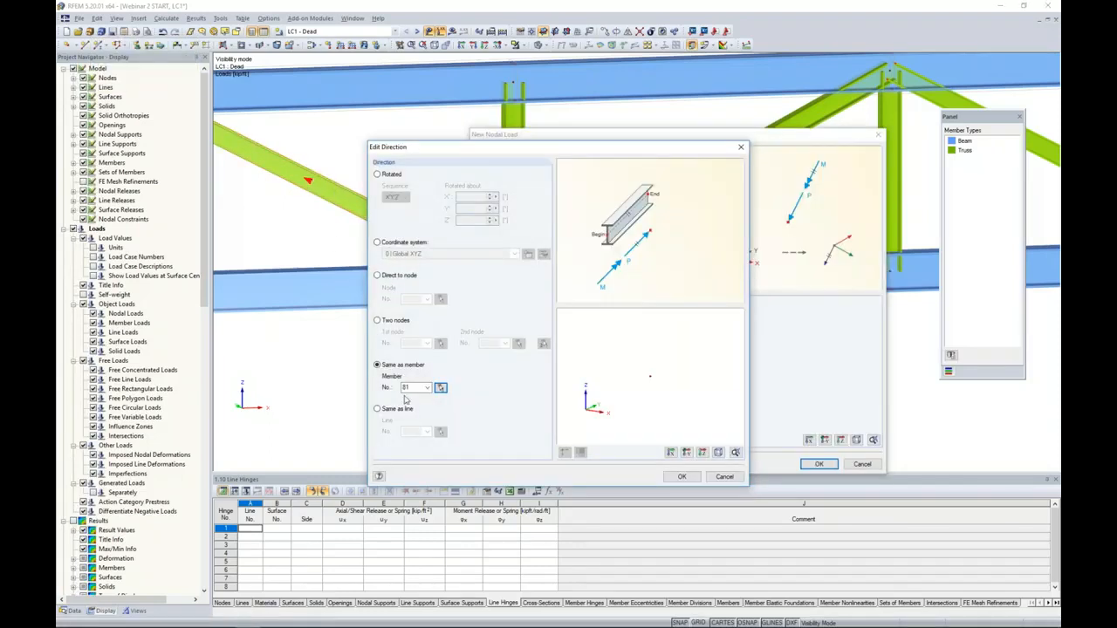
{"action": "left_click", "coordinate": [681, 477]}
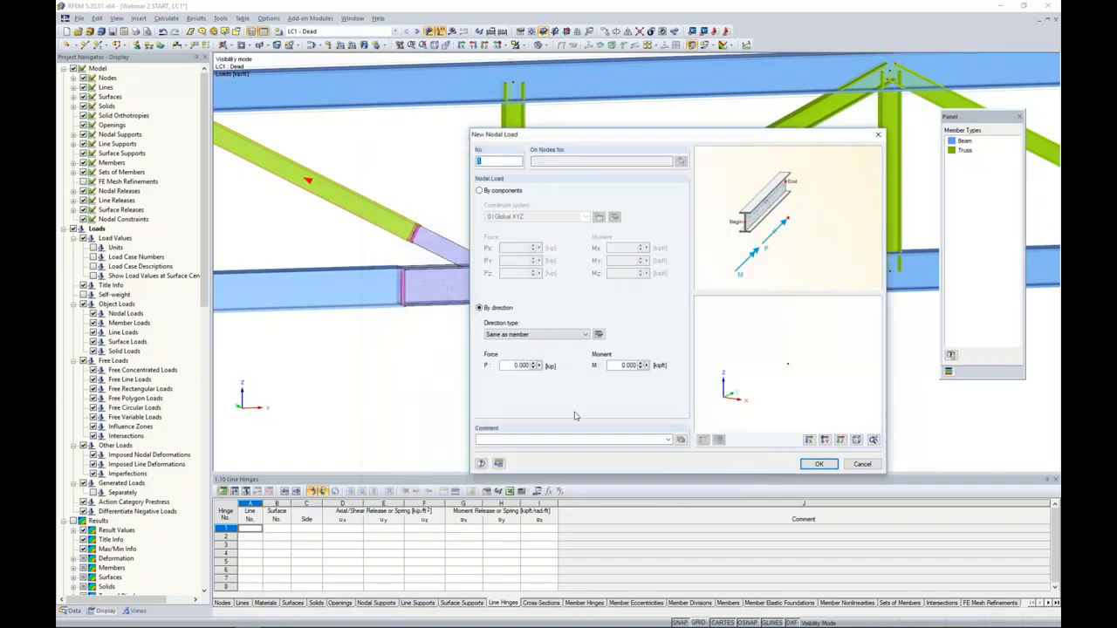
- Set the load's force P to -70 kip and place it on the node where the left diagonal meets the joint surfaces
{"action": "left_click_drag", "start_coordinate": [543, 369], "coordinate": [586, 374]}
{"action": "type", "text": "7"}
{"action": "left_click", "coordinate": [818, 464]}
{"action": "scroll", "coordinate": [422, 253], "scroll_direction": "up", "scroll_amount": 5}
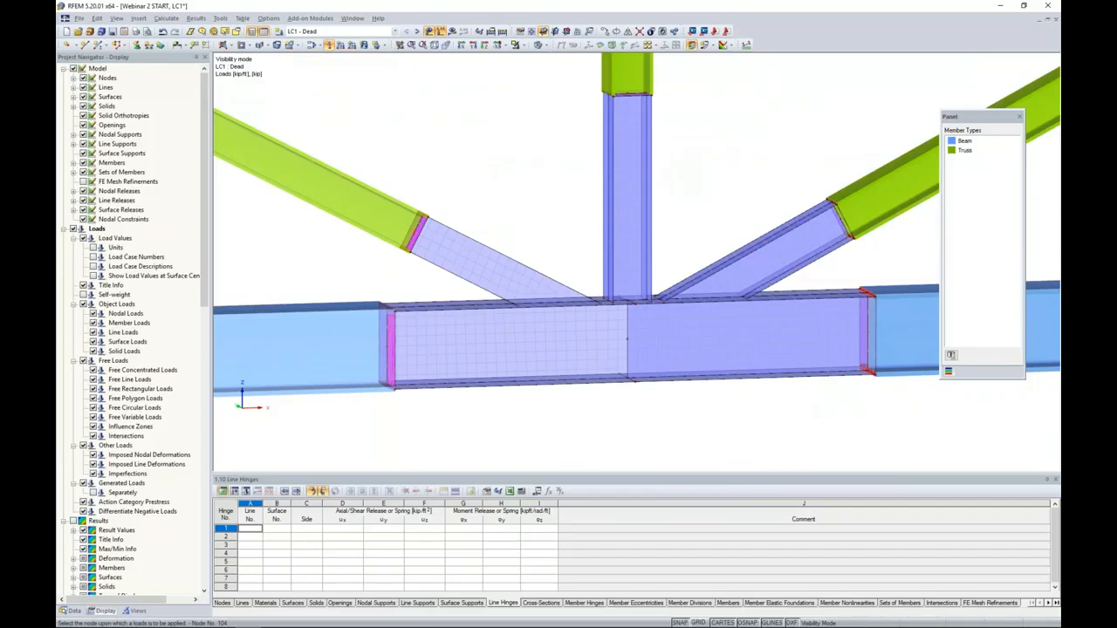
{"action": "scroll", "coordinate": [440, 231], "scroll_direction": "down", "scroll_amount": 5}
{"action": "scroll", "coordinate": [440, 229], "scroll_direction": "down", "scroll_amount": 4}
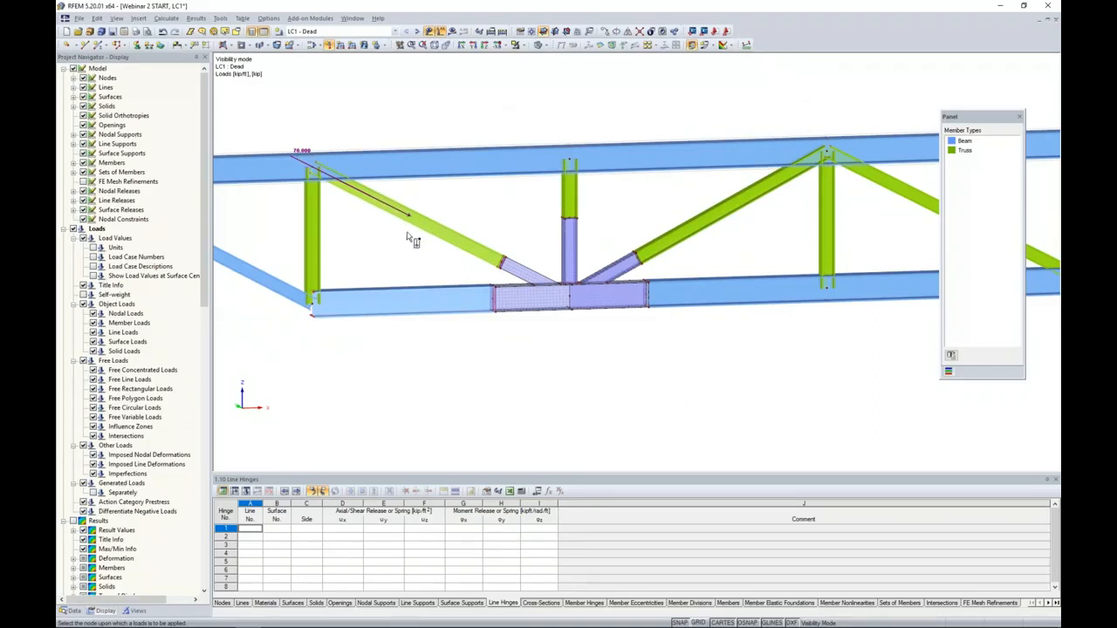
{"action": "key", "text": "Escape"}
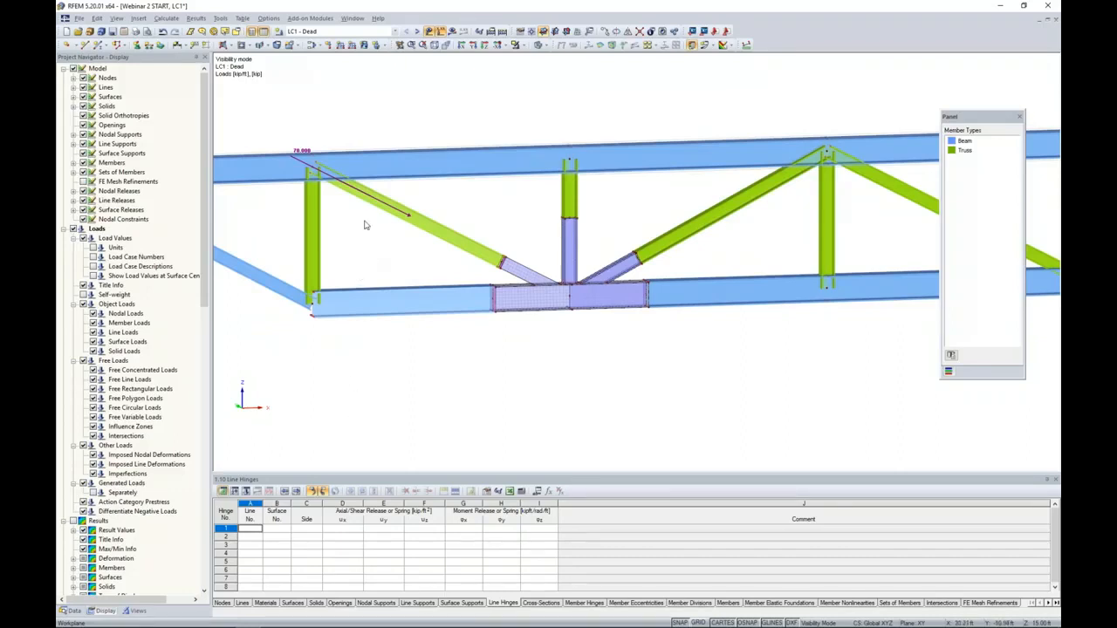
- Define a new nodal load by components in Global XYZ with PZ set to -70 kip
{"action": "middle_click_drag", "start_coordinate": [523, 225], "coordinate": [502, 239]}
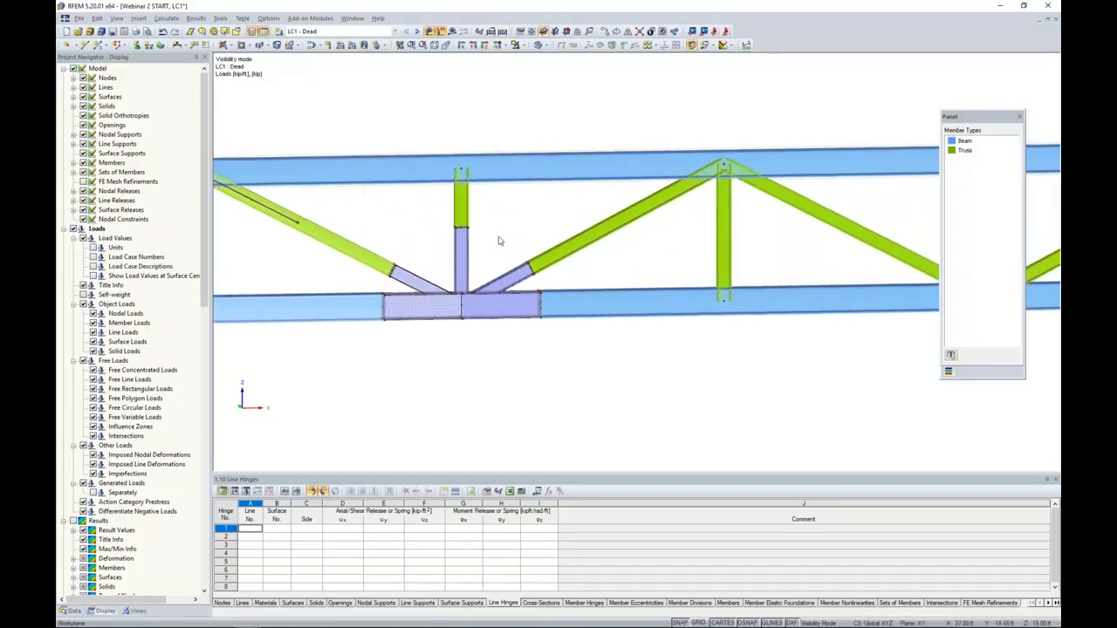
{"action": "scroll", "coordinate": [494, 239], "scroll_direction": "up", "scroll_amount": 1}
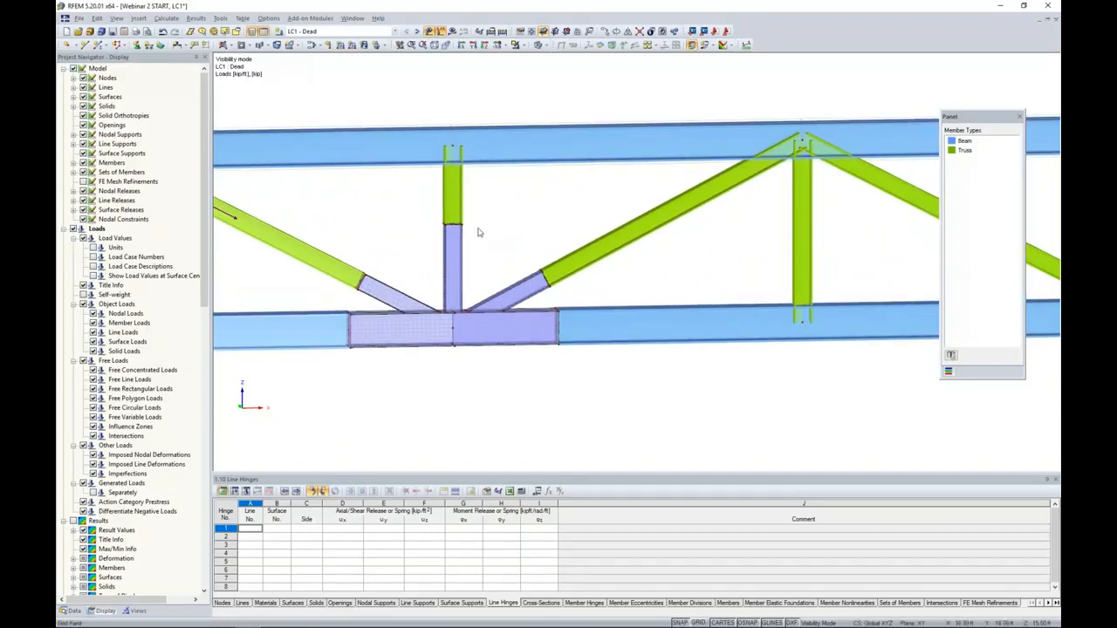
{"action": "left_click", "coordinate": [328, 45]}
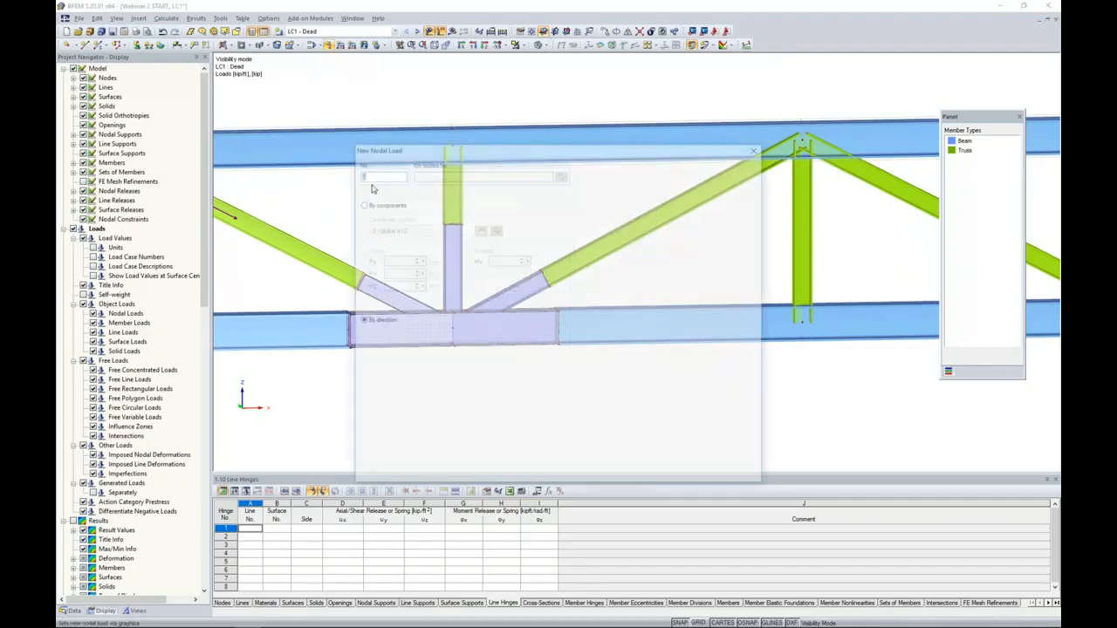
{"action": "left_click", "coordinate": [359, 203]}
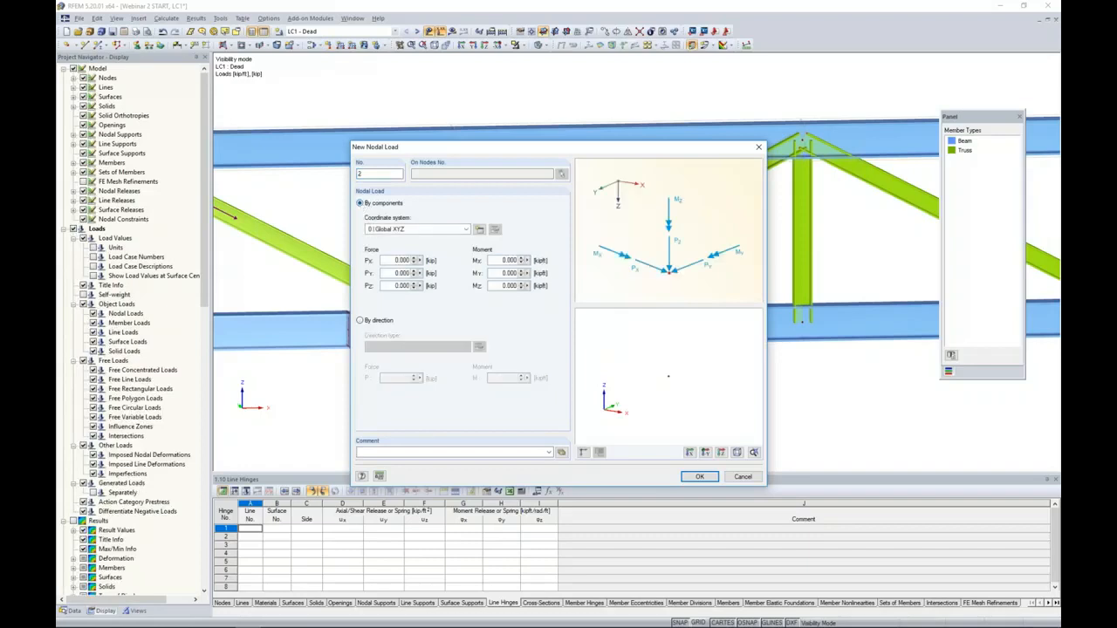
{"action": "double_click", "coordinate": [400, 285]}
{"action": "type", "text": "-70"}
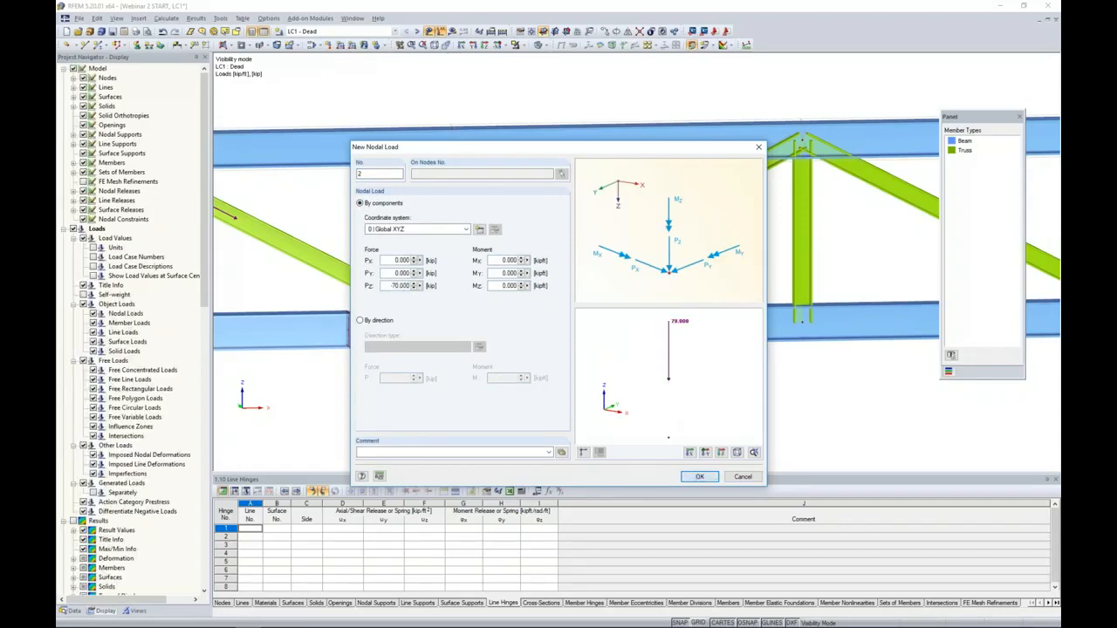
{"action": "left_click", "coordinate": [697, 476]}
- Place the vertical nodal load on the node where the vertical member meets the joint surfaces
{"action": "scroll", "coordinate": [454, 234], "scroll_direction": "up", "scroll_amount": 5}
{"action": "scroll", "coordinate": [453, 227], "scroll_direction": "up", "scroll_amount": 3}
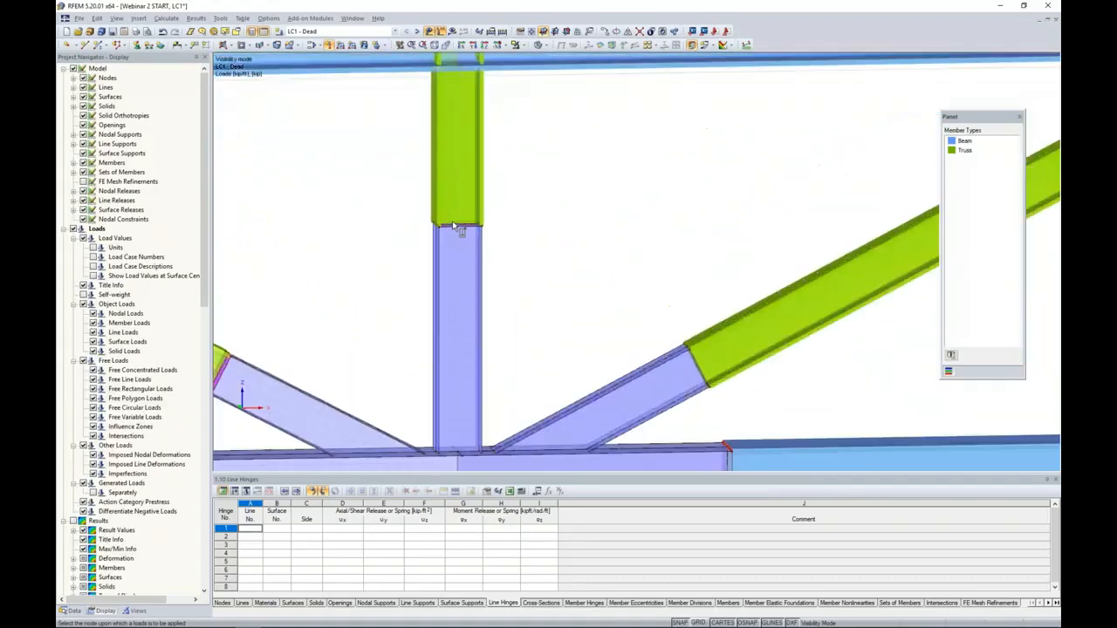
{"action": "scroll", "coordinate": [459, 224], "scroll_direction": "down", "scroll_amount": 6}
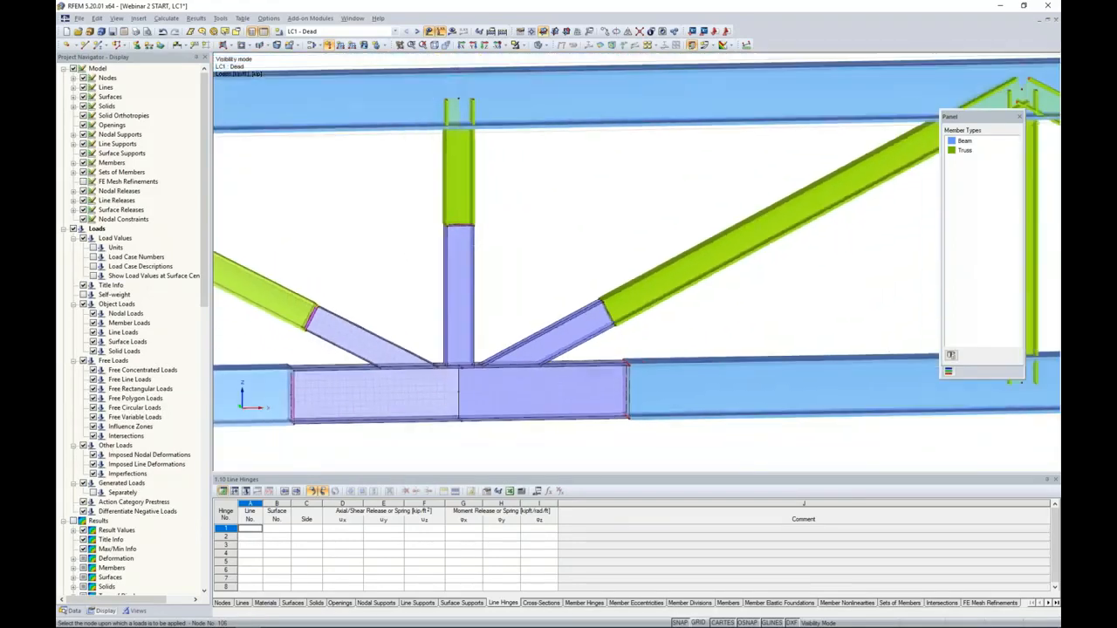
{"action": "scroll", "coordinate": [493, 225], "scroll_direction": "down", "scroll_amount": 1}
{"action": "mouse_move", "coordinate": [493, 229]}
{"action": "middle_mouse_down"}
{"action": "mouse_move", "coordinate": [509, 314]}
{"action": "mouse_move", "coordinate": [507, 246]}
{"action": "mouse_move", "coordinate": [524, 247]}
{"action": "mouse_move", "coordinate": [519, 230]}
{"action": "mouse_move", "coordinate": [638, 182]}
{"action": "mouse_move", "coordinate": [475, 231]}
{"action": "middle_mouse_up"}
{"action": "scroll", "coordinate": [518, 257], "scroll_direction": "up", "scroll_amount": 5}
{"action": "scroll", "coordinate": [520, 243], "scroll_direction": "down", "scroll_amount": 1}
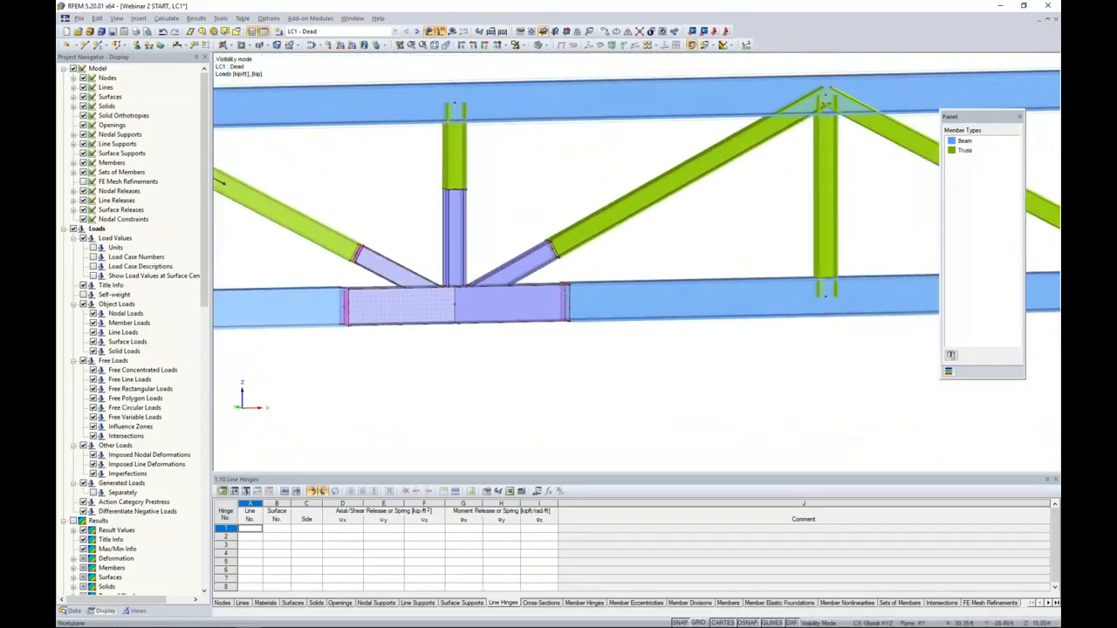
- Start another nodal load by direction, oriented the same as the right diagonal truss member 82
{"action": "left_click", "coordinate": [329, 45]}
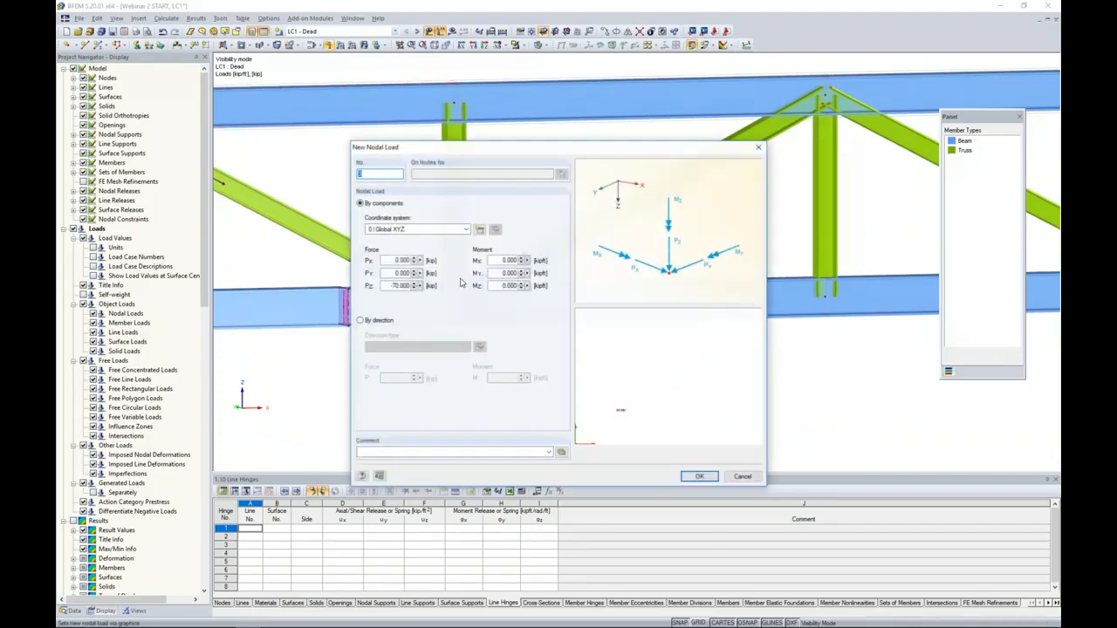
{"action": "left_click", "coordinate": [359, 320]}
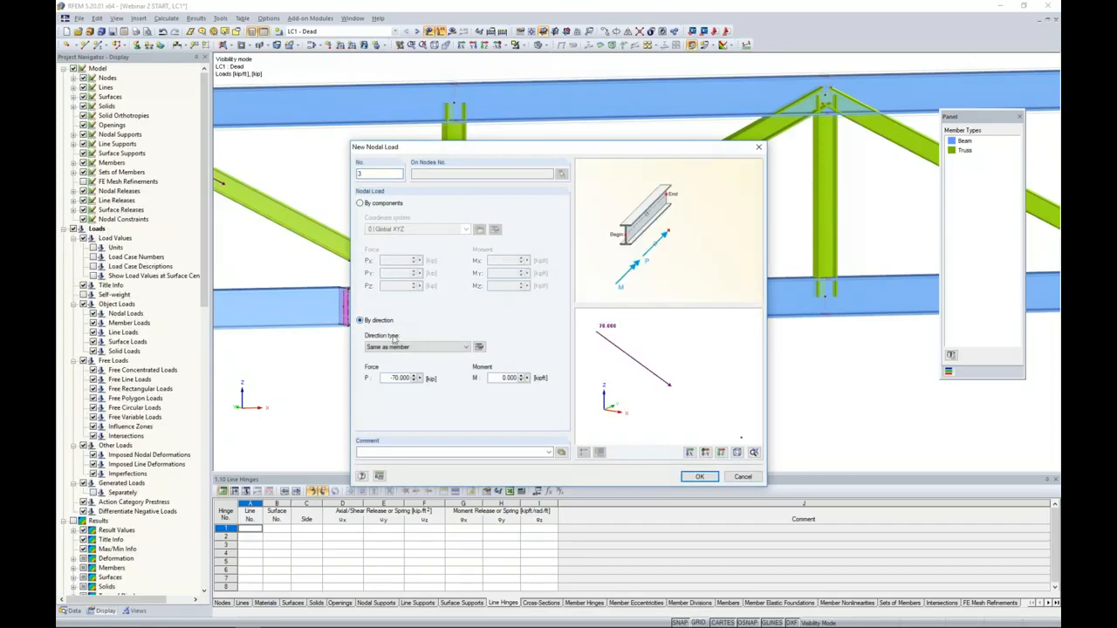
{"action": "left_click", "coordinate": [478, 347]}
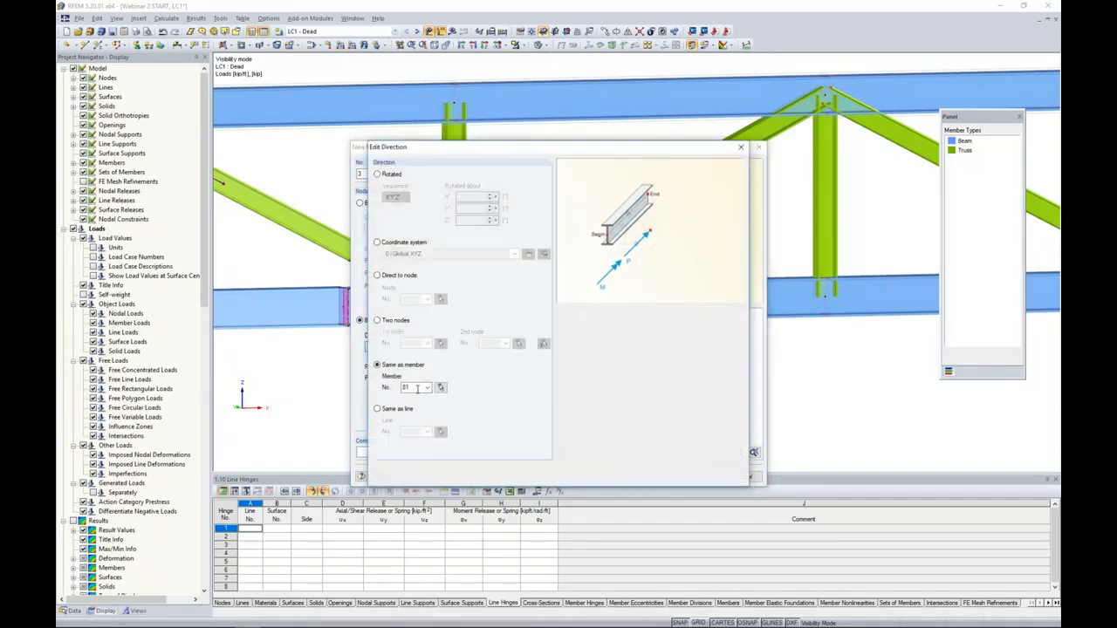
{"action": "left_click", "coordinate": [436, 386]}
{"action": "left_click", "coordinate": [574, 284]}
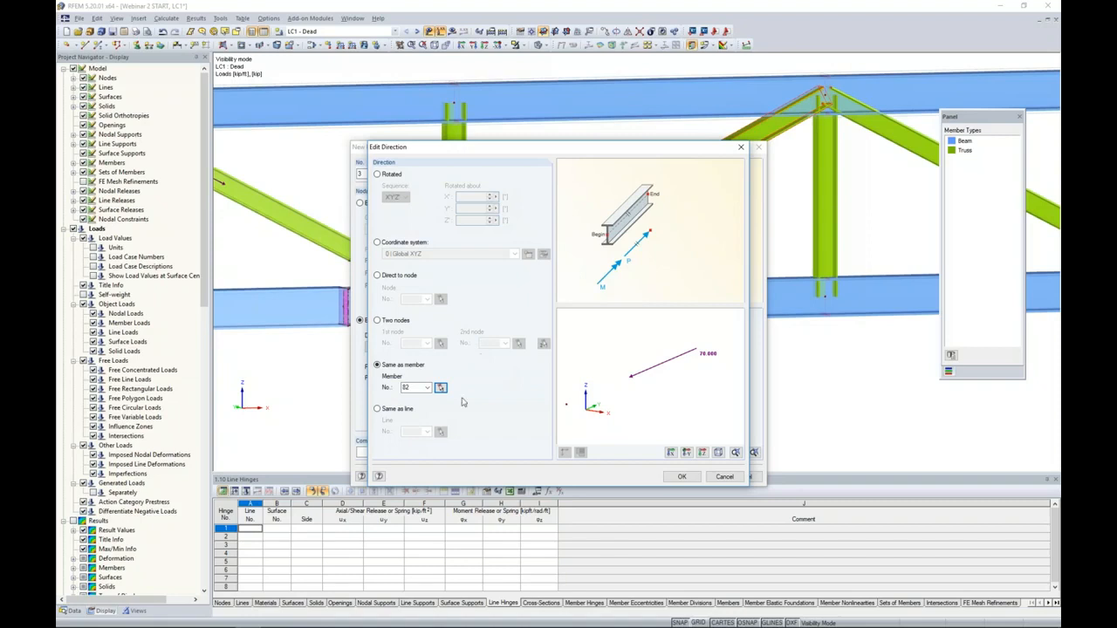
{"action": "left_click", "coordinate": [681, 476]}
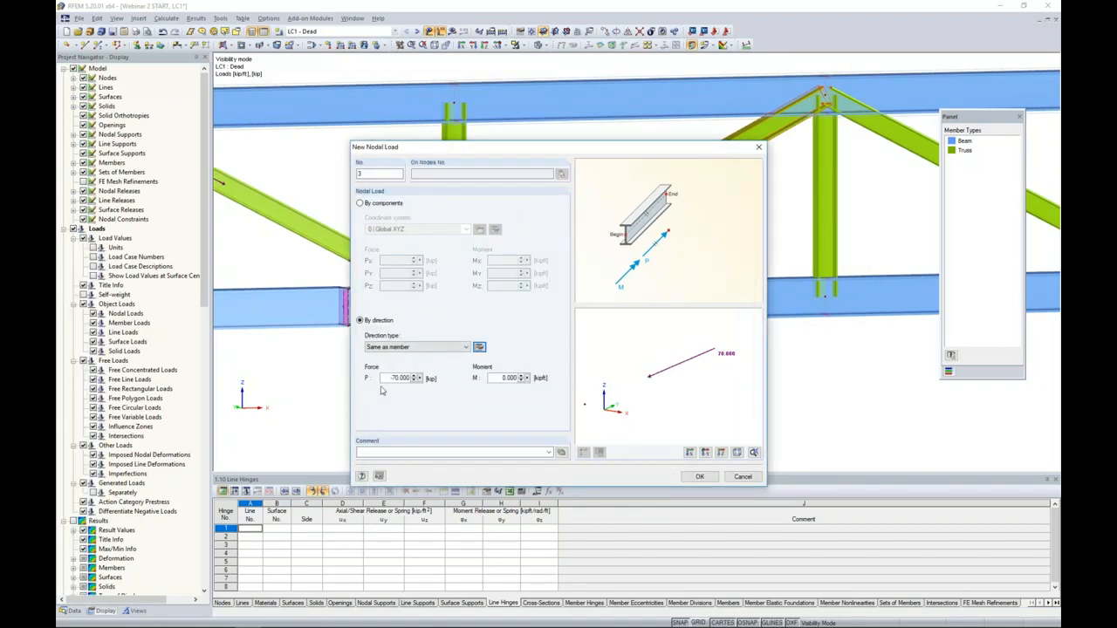
- Place the -70 kip directional load on the node where the right diagonal meets the joint surfaces
{"action": "left_click", "coordinate": [699, 476]}
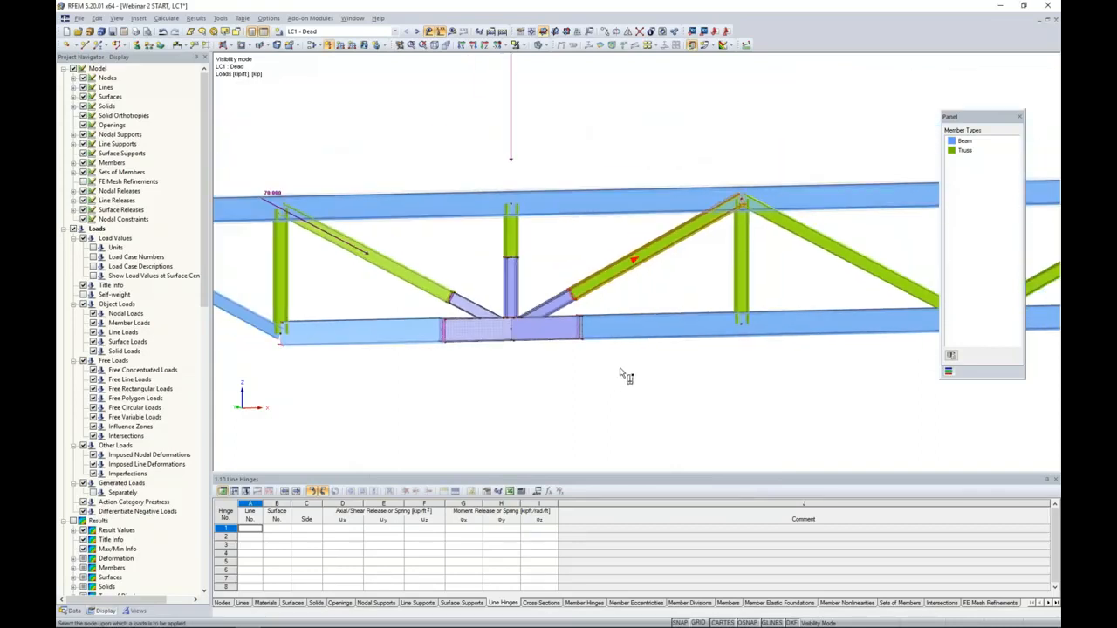
{"action": "scroll", "coordinate": [568, 321], "scroll_direction": "up", "scroll_amount": 6}
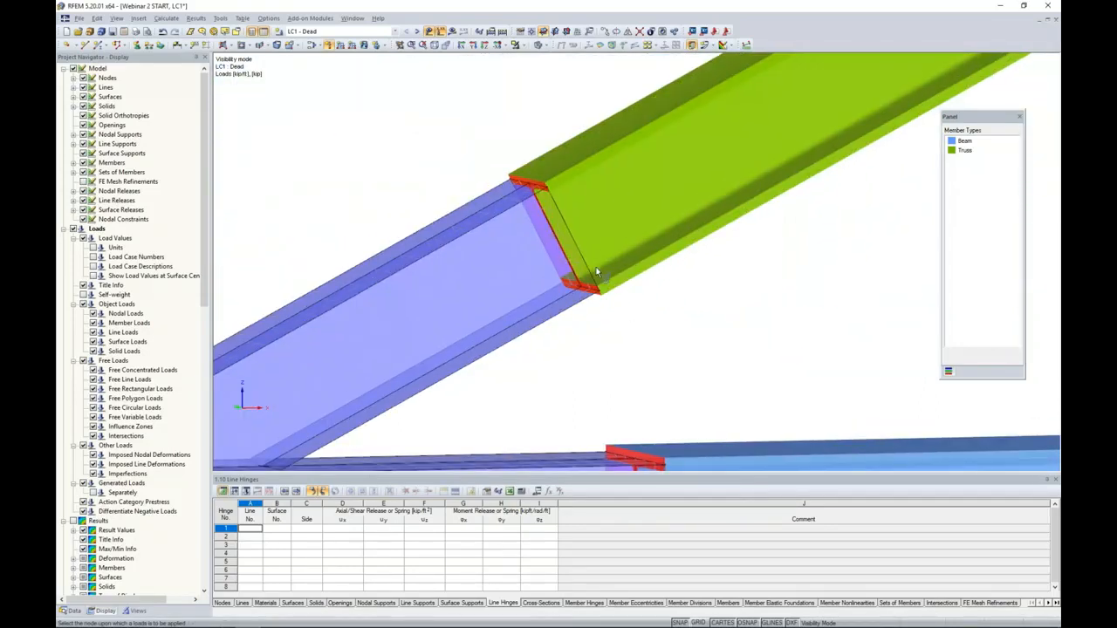
{"action": "scroll", "coordinate": [596, 266], "scroll_direction": "down", "scroll_amount": 5}
{"action": "scroll", "coordinate": [583, 349], "scroll_direction": "down", "scroll_amount": 1}
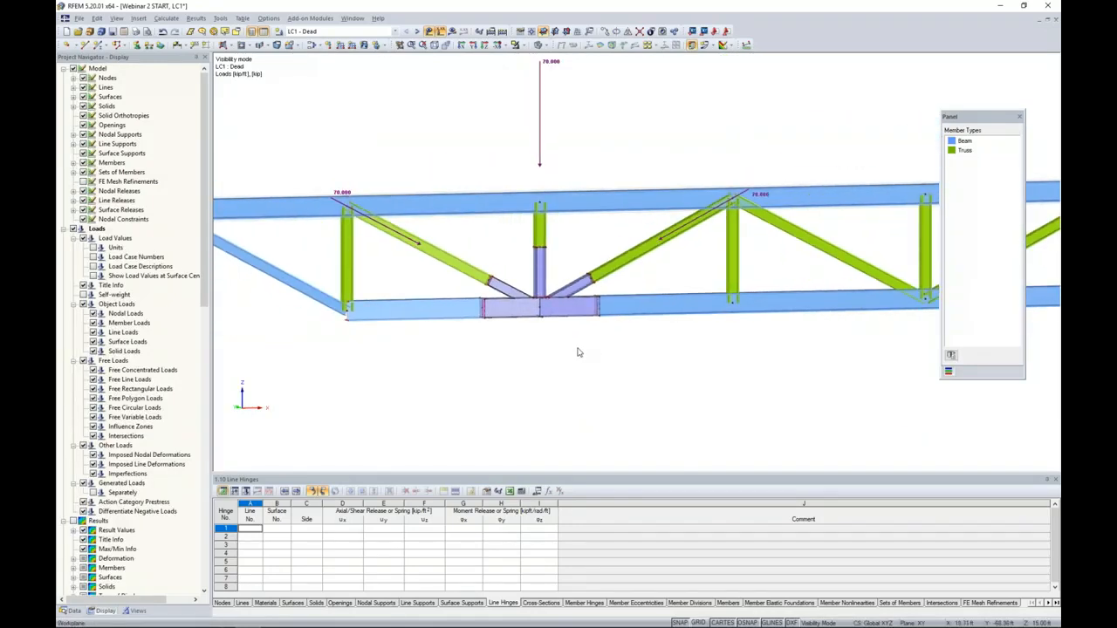
- Calculate load case LC1 and display its results on the truss
{"action": "scroll", "coordinate": [577, 353], "scroll_direction": "down", "scroll_amount": 2}
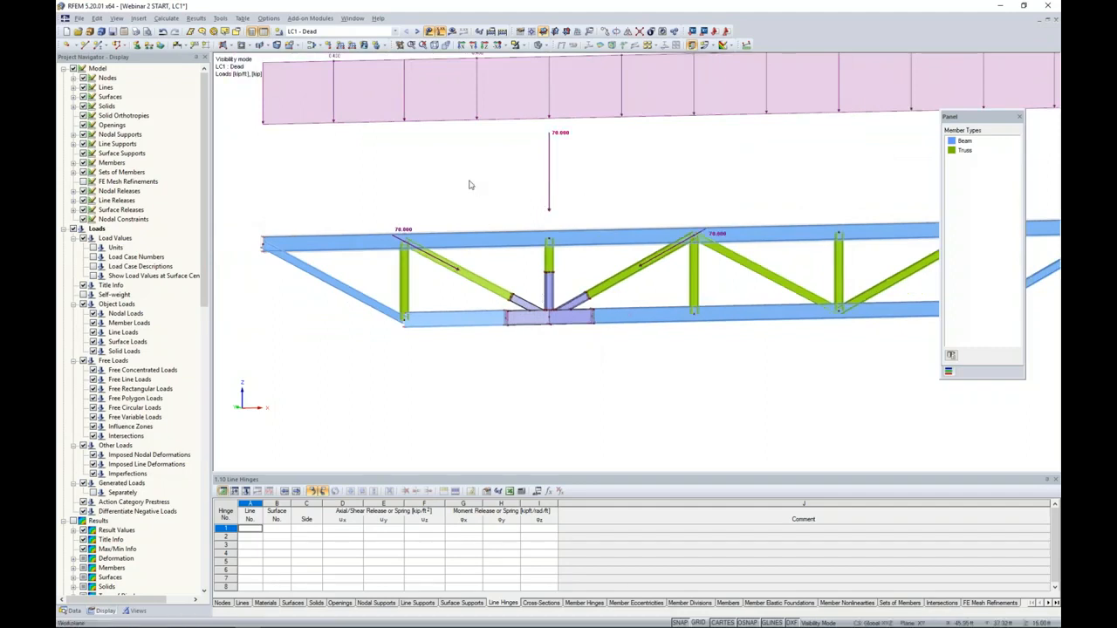
{"action": "scroll", "coordinate": [554, 333], "scroll_direction": "up", "scroll_amount": 2}
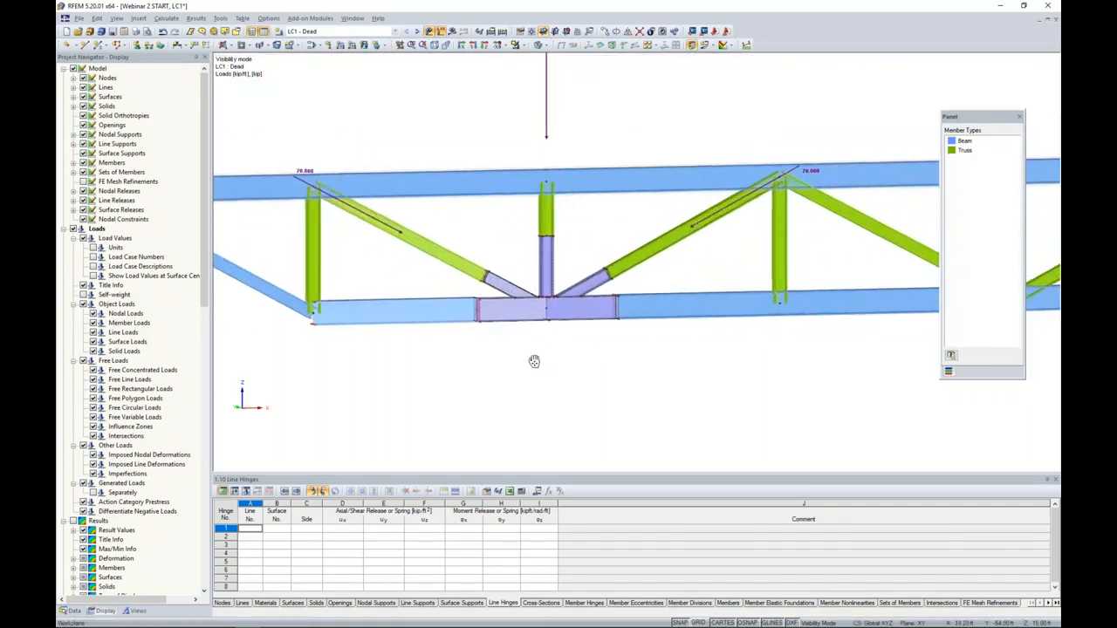
{"action": "scroll", "coordinate": [528, 365], "scroll_direction": "up", "scroll_amount": 1}
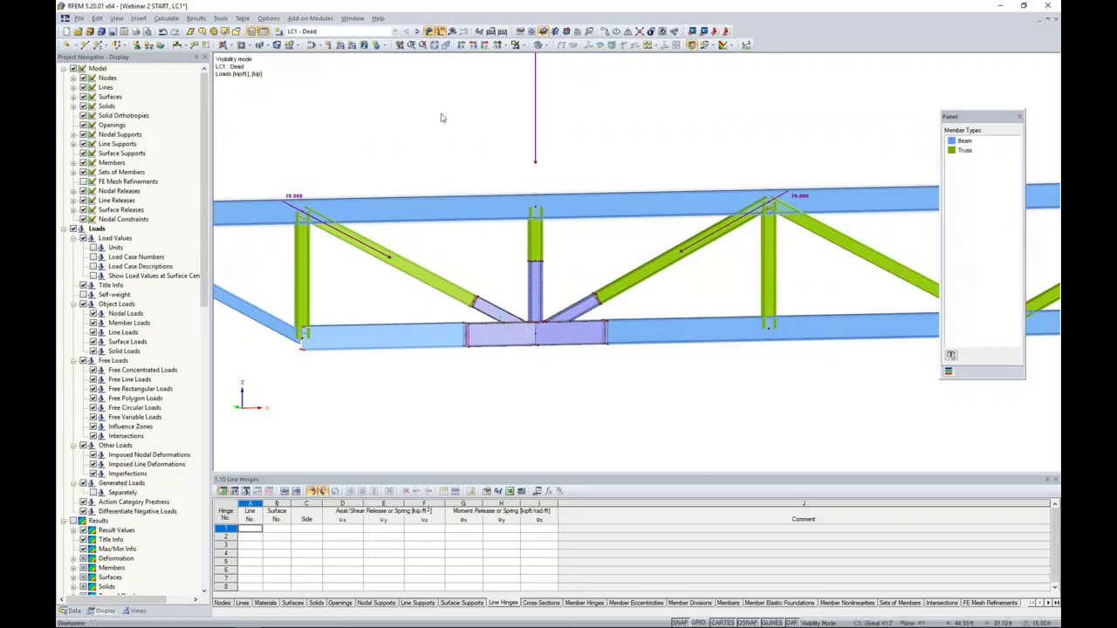
{"action": "left_click", "coordinate": [451, 31]}
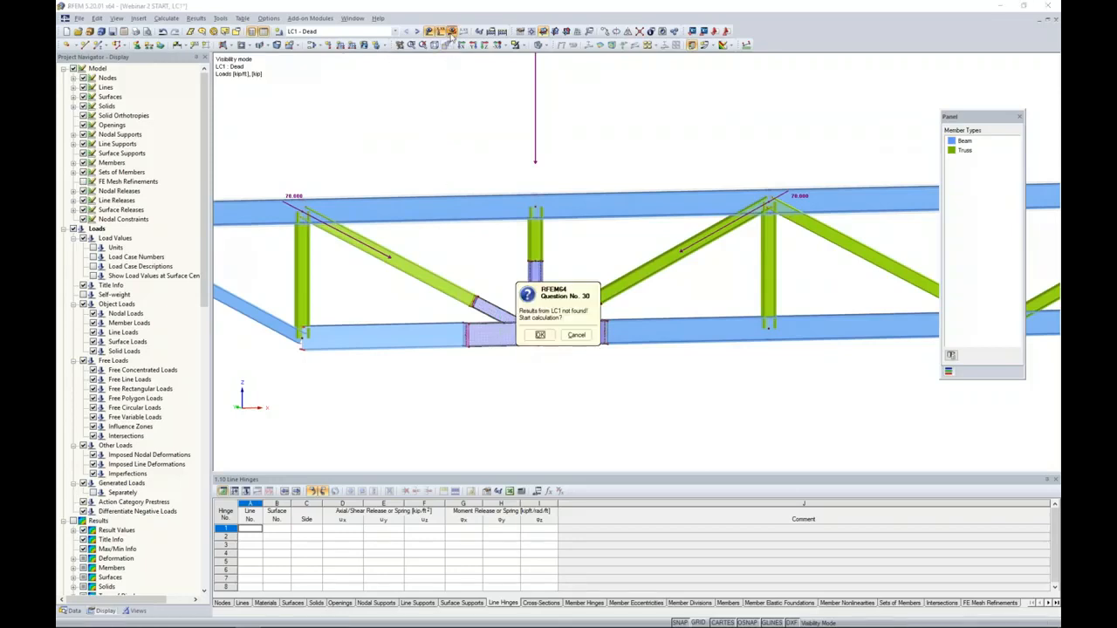
{"action": "left_click", "coordinate": [539, 335]}
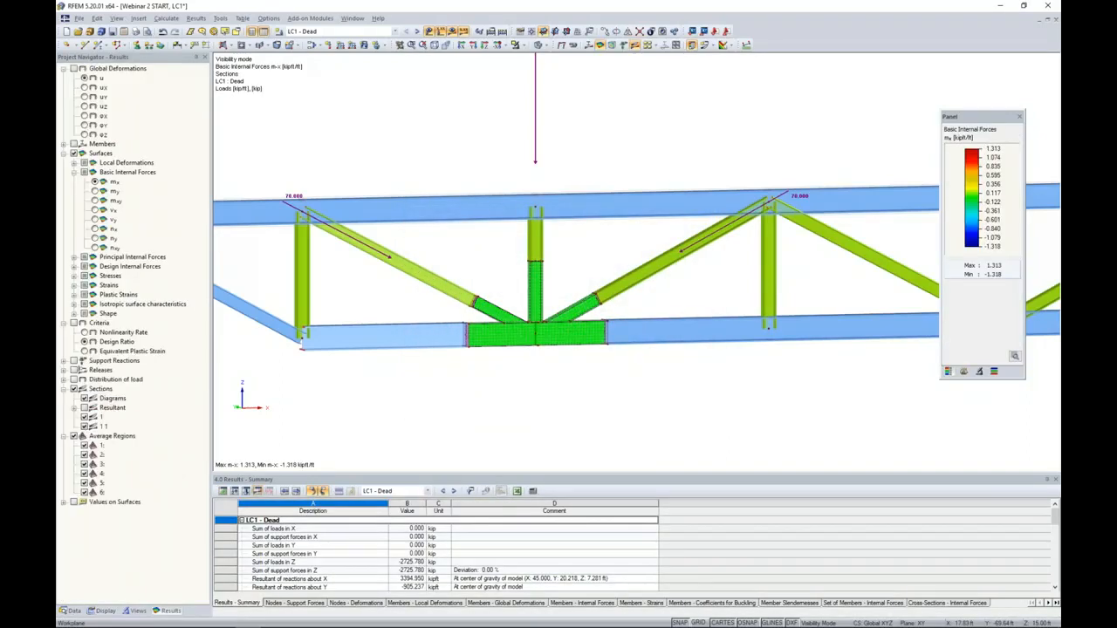
- Display the surface basic internal force my and examine its distribution on the bottom chord joint
{"action": "scroll", "coordinate": [541, 356], "scroll_direction": "down", "scroll_amount": 2}
{"action": "middle_click_drag", "start_coordinate": [537, 351], "coordinate": [553, 311], "text": "ctrl"}
{"action": "scroll", "coordinate": [552, 311], "scroll_direction": "up", "scroll_amount": 4}
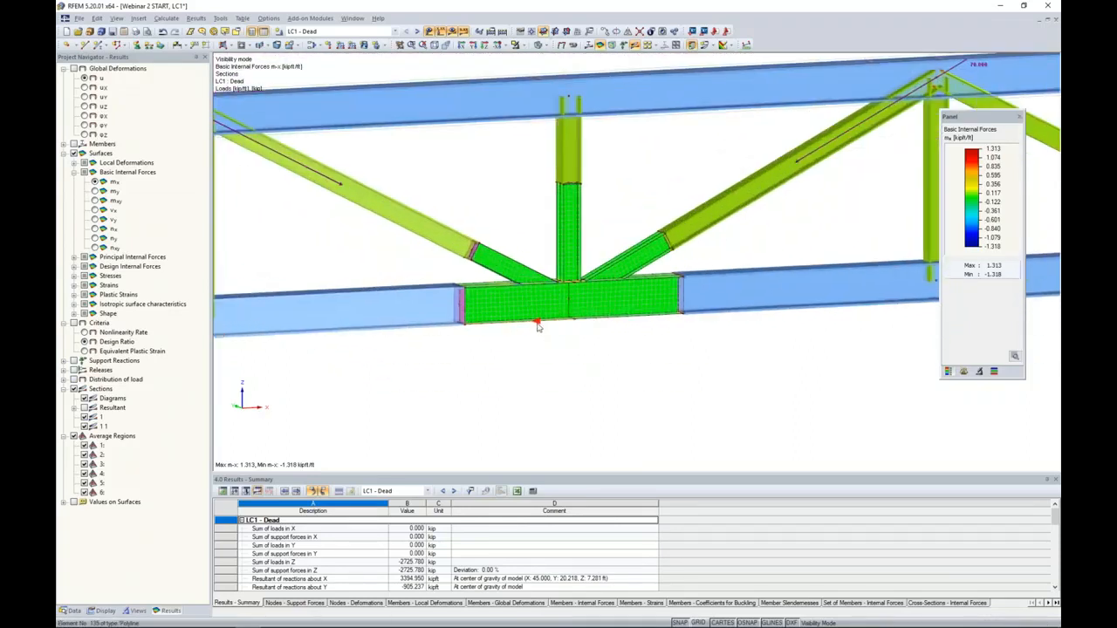
{"action": "middle_click_drag", "start_coordinate": [592, 340], "coordinate": [561, 329]}
{"action": "scroll", "coordinate": [561, 329], "scroll_direction": "up", "scroll_amount": 3}
{"action": "left_click", "coordinate": [94, 191]}
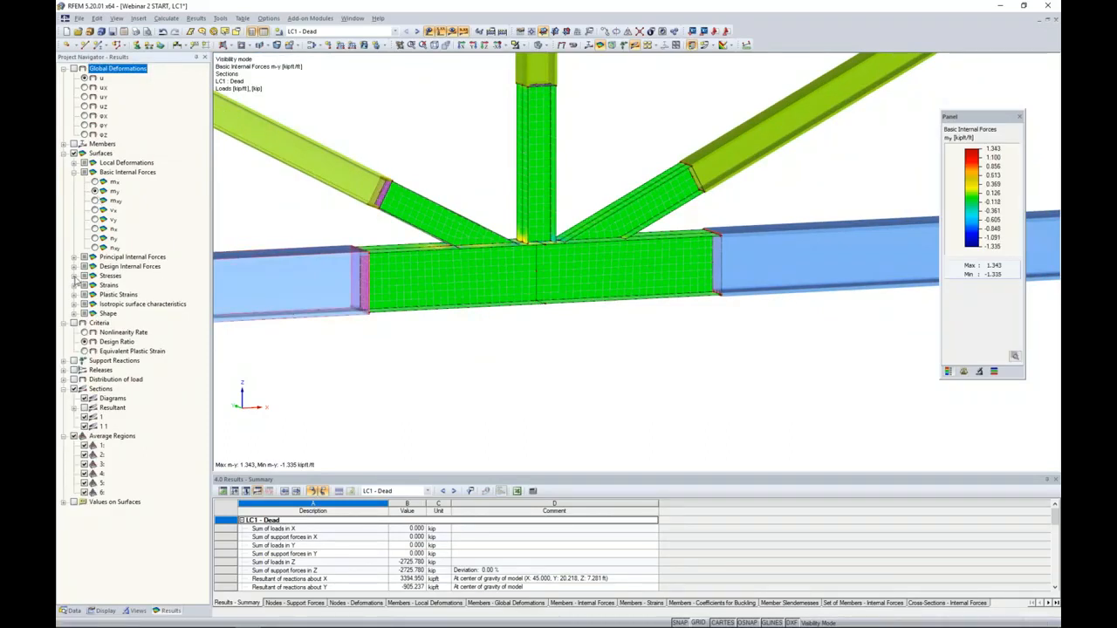
- Examine the joint's surface stresses, displaying σx,+ followed by τxy,-
{"action": "left_click", "coordinate": [75, 277]}
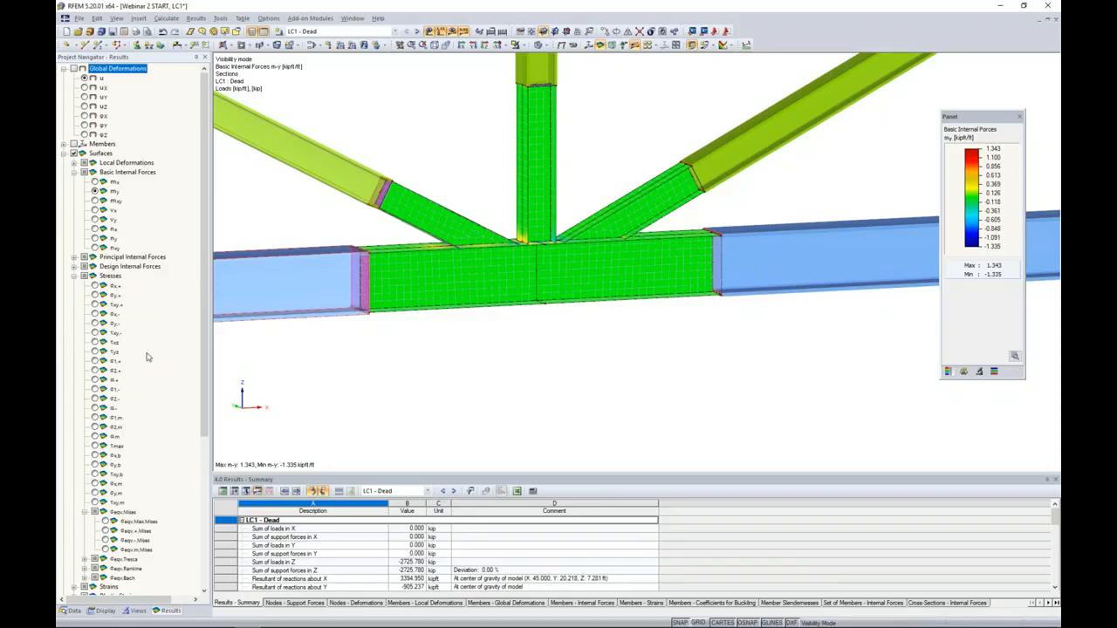
{"action": "scroll", "coordinate": [147, 356], "scroll_direction": "down", "scroll_amount": 2}
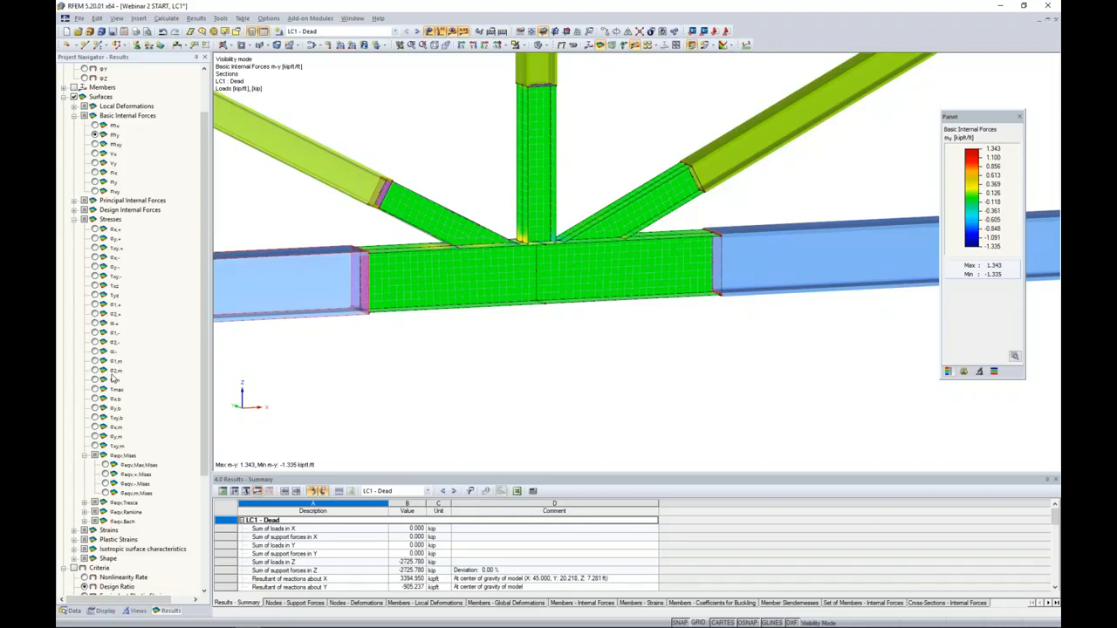
{"action": "left_click", "coordinate": [94, 229]}
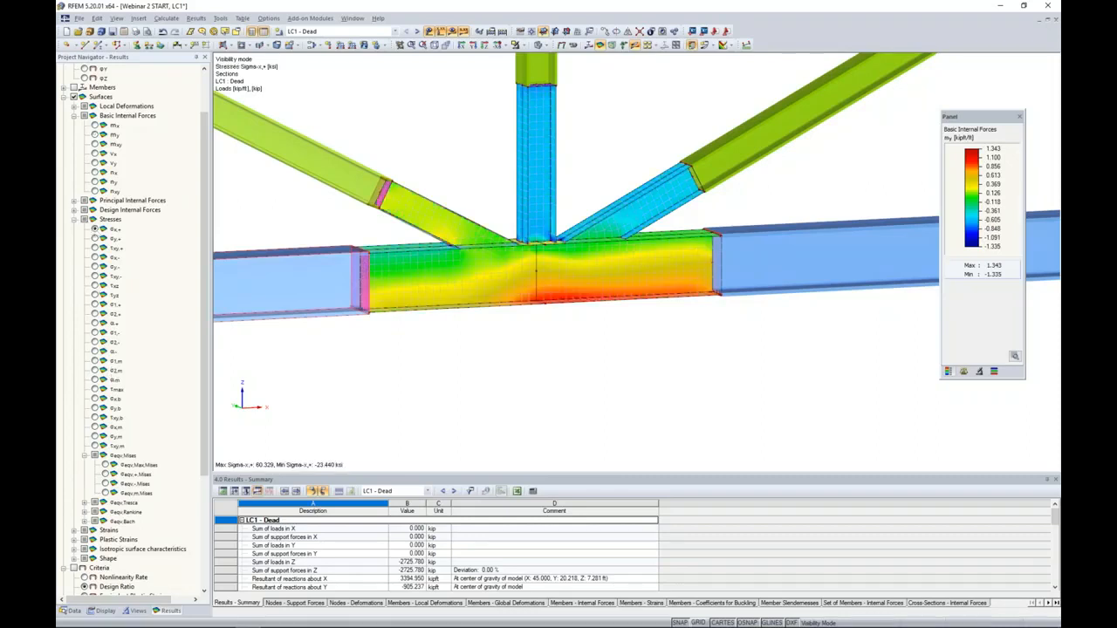
{"action": "left_click", "coordinate": [94, 275]}
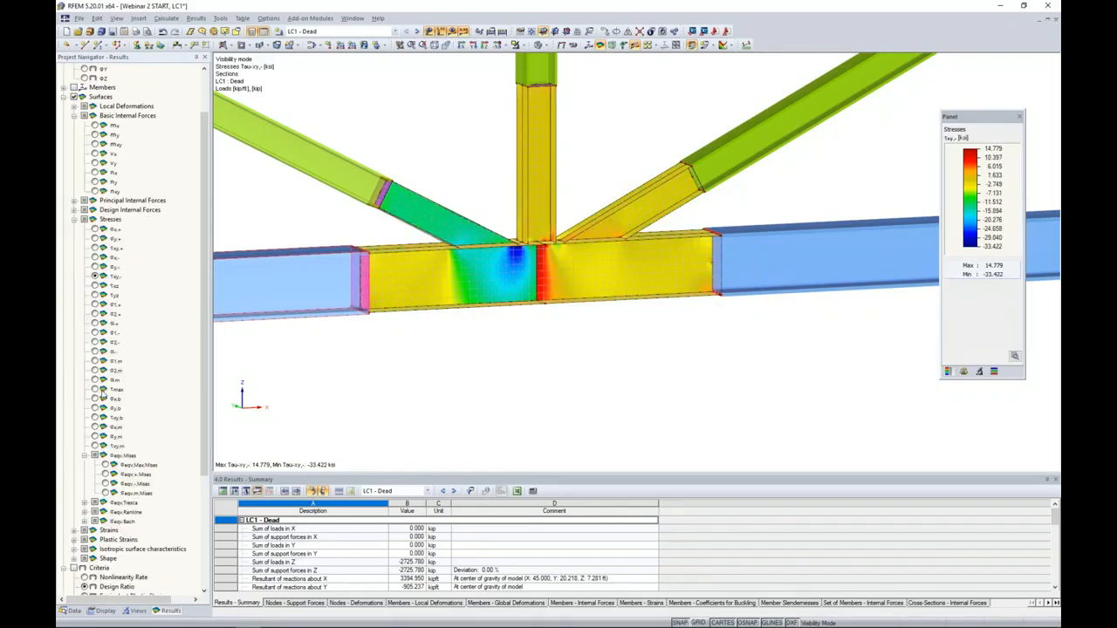
- Display the equivalent surface stress σeqv,max,Mises and examine its distribution over the bottom chord joint
{"action": "scroll", "coordinate": [103, 393], "scroll_direction": "down", "scroll_amount": 2}
{"action": "left_click", "coordinate": [105, 408]}
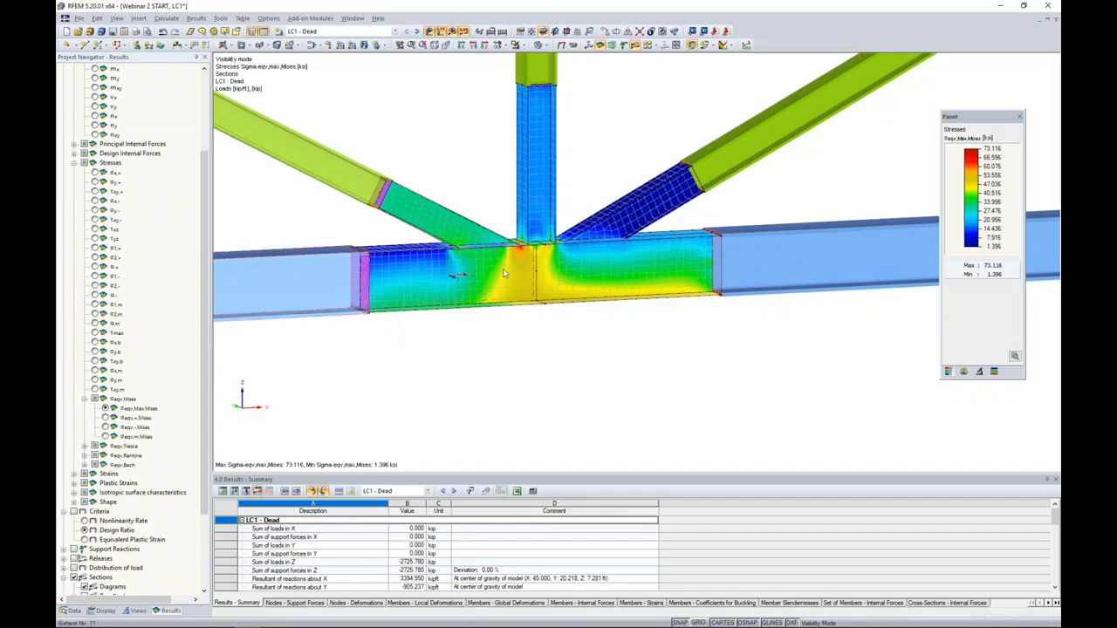
{"action": "scroll", "coordinate": [497, 279], "scroll_direction": "up", "scroll_amount": 2}
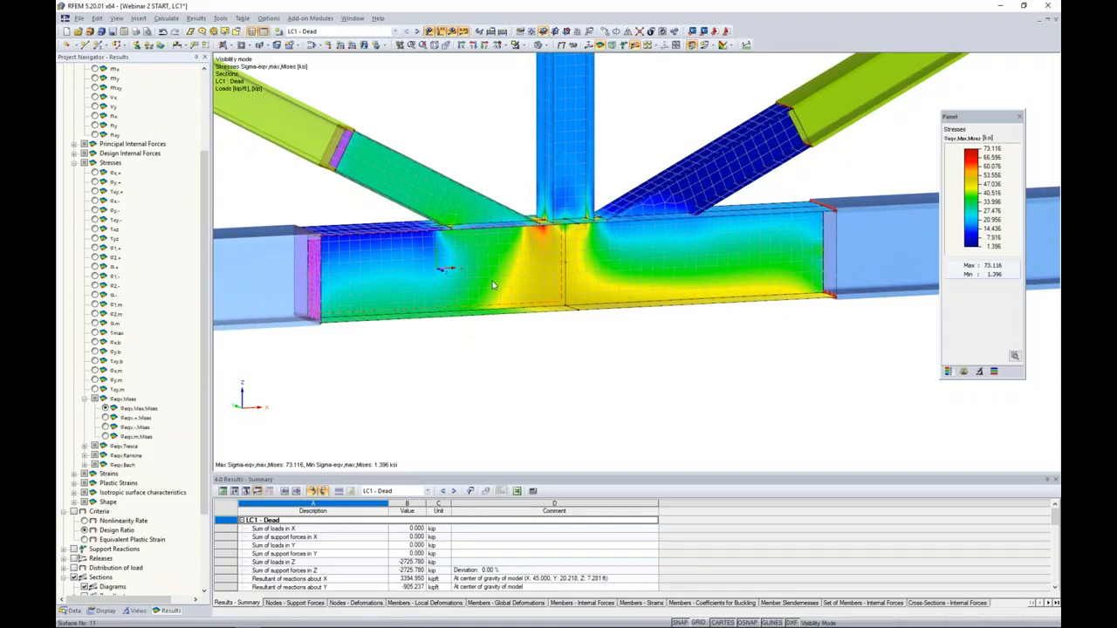
{"action": "scroll", "coordinate": [579, 272], "scroll_direction": "up", "scroll_amount": 1}
{"action": "middle_click_drag", "start_coordinate": [579, 273], "coordinate": [567, 299]}
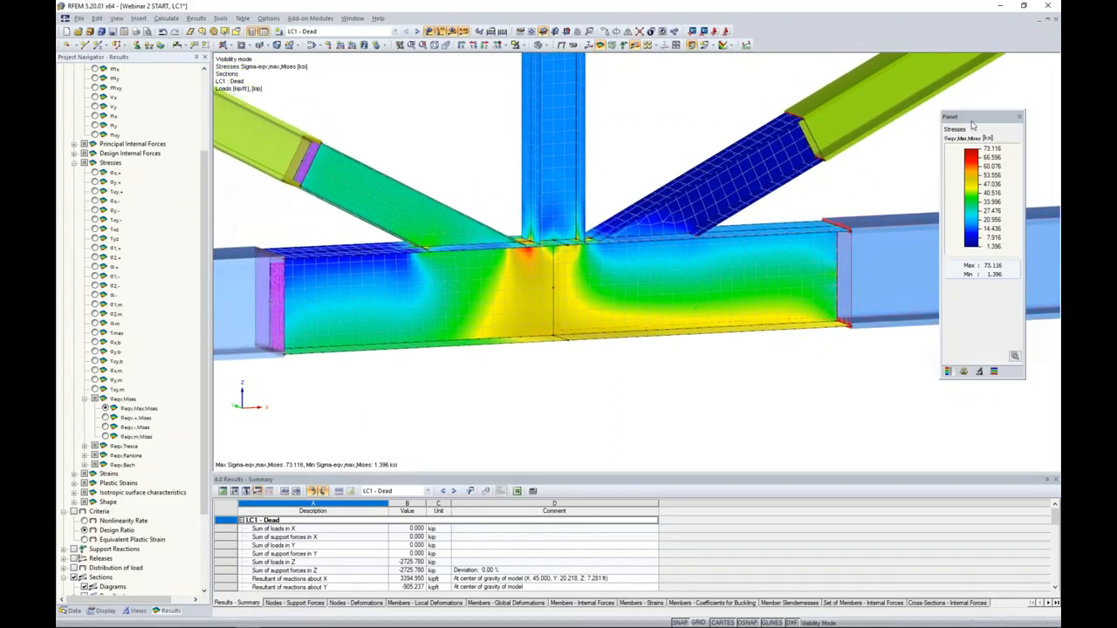
{"action": "left_click_drag", "start_coordinate": [975, 123], "coordinate": [938, 130]}
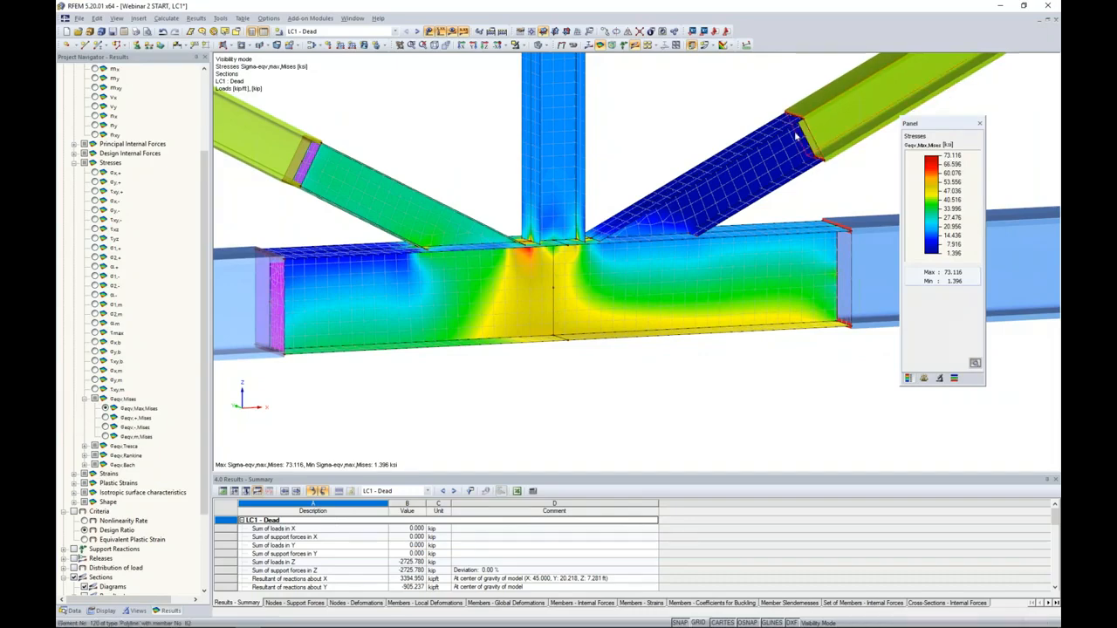
- Check the material and thickness properties of the side surface on the joint's right diagonal
{"action": "double_click", "coordinate": [782, 161]}
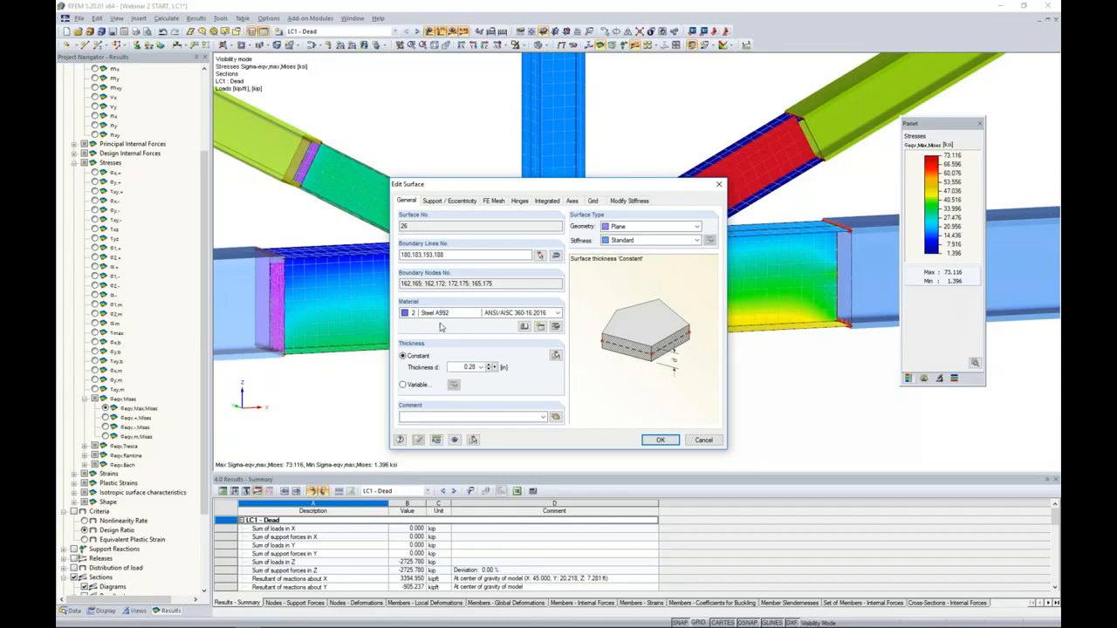
{"action": "left_click", "coordinate": [660, 440]}
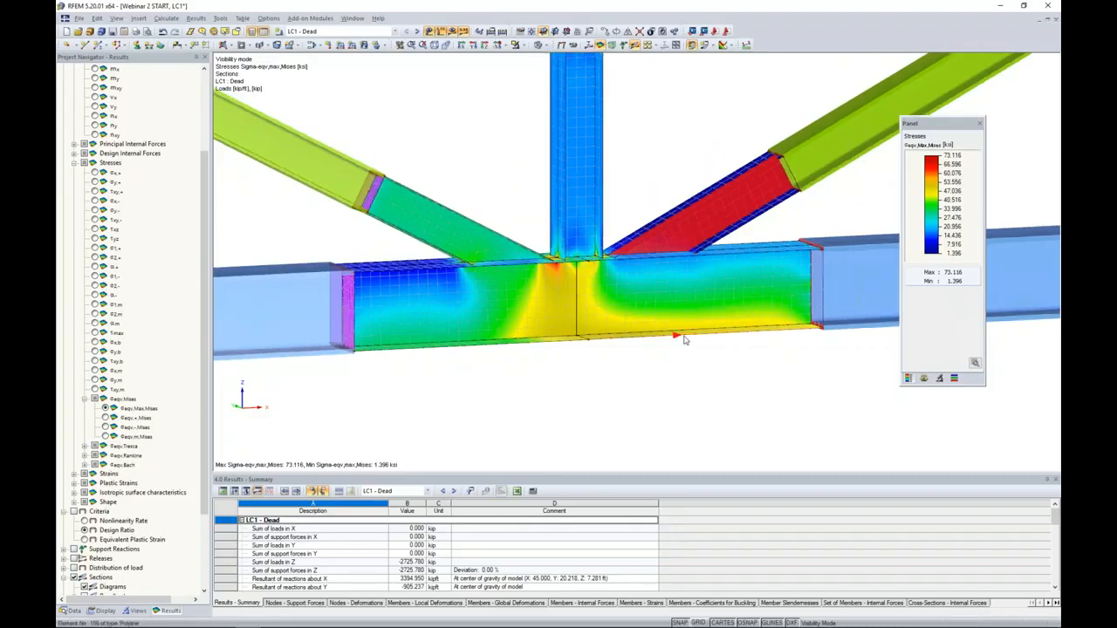
- Select all joint surfaces, open their shared properties and check the material model of the assigned Steel A992
{"action": "left_click_drag", "start_coordinate": [736, 394], "coordinate": [463, 117]}
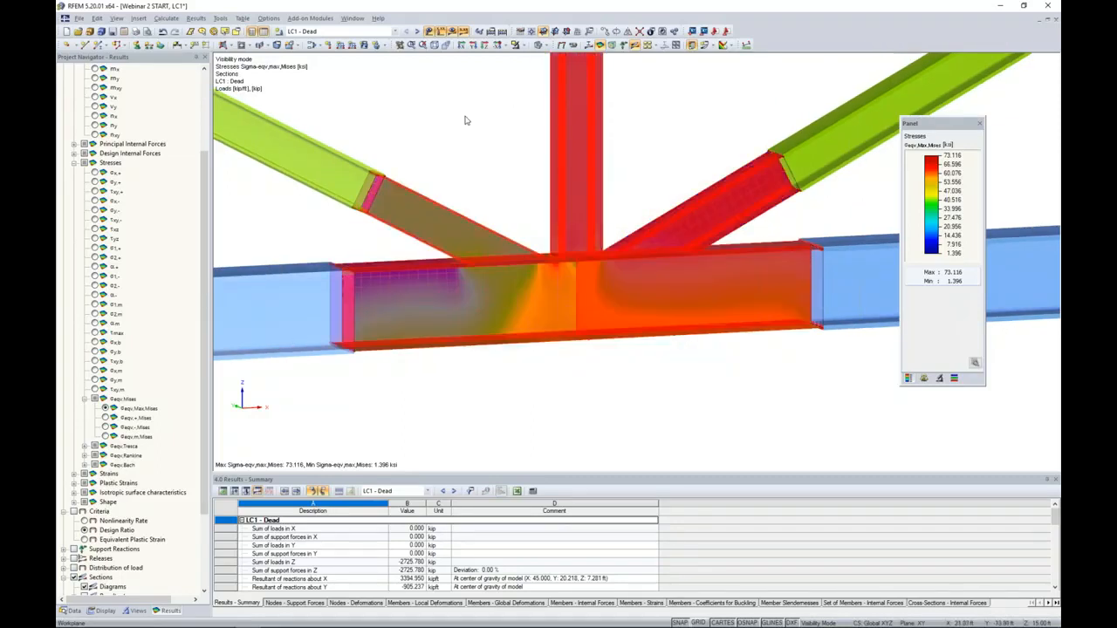
{"action": "double_click", "coordinate": [576, 151]}
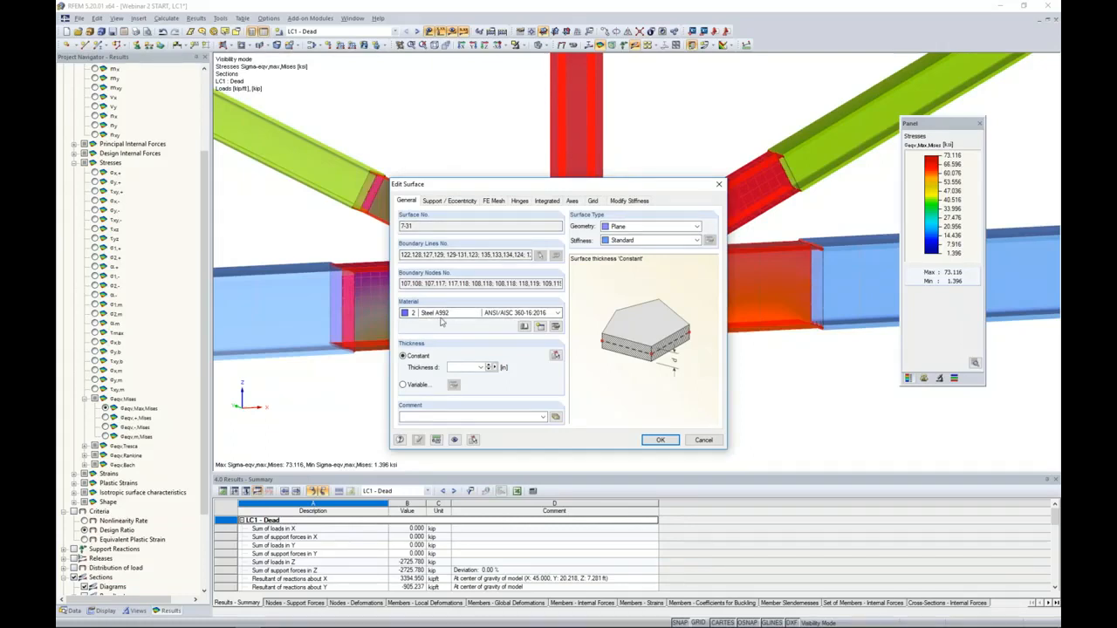
{"action": "left_click", "coordinate": [555, 326]}
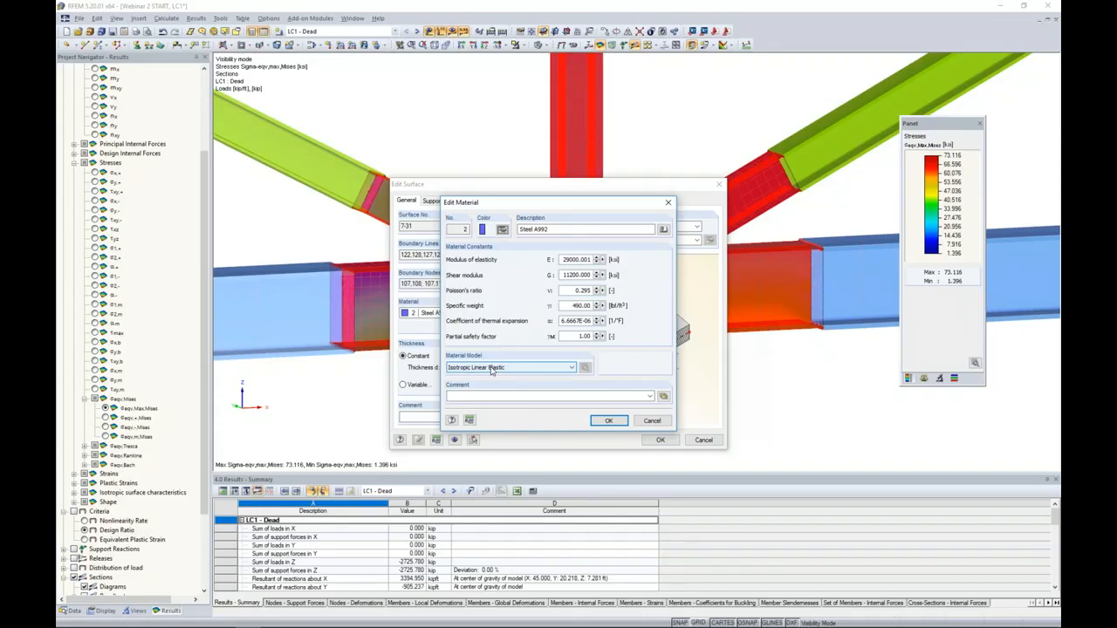
{"action": "left_click", "coordinate": [653, 420]}
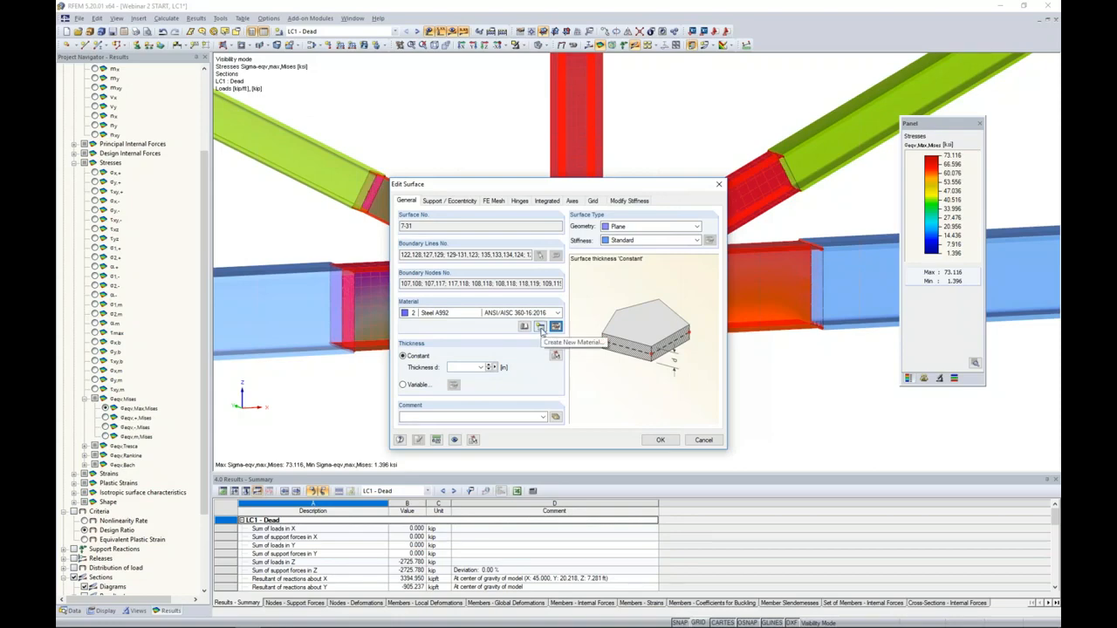
- Create a new material for the selected surfaces using Steel A992, ANSI/AISC 360-16:2016, from the material library
{"action": "left_click", "coordinate": [541, 327]}
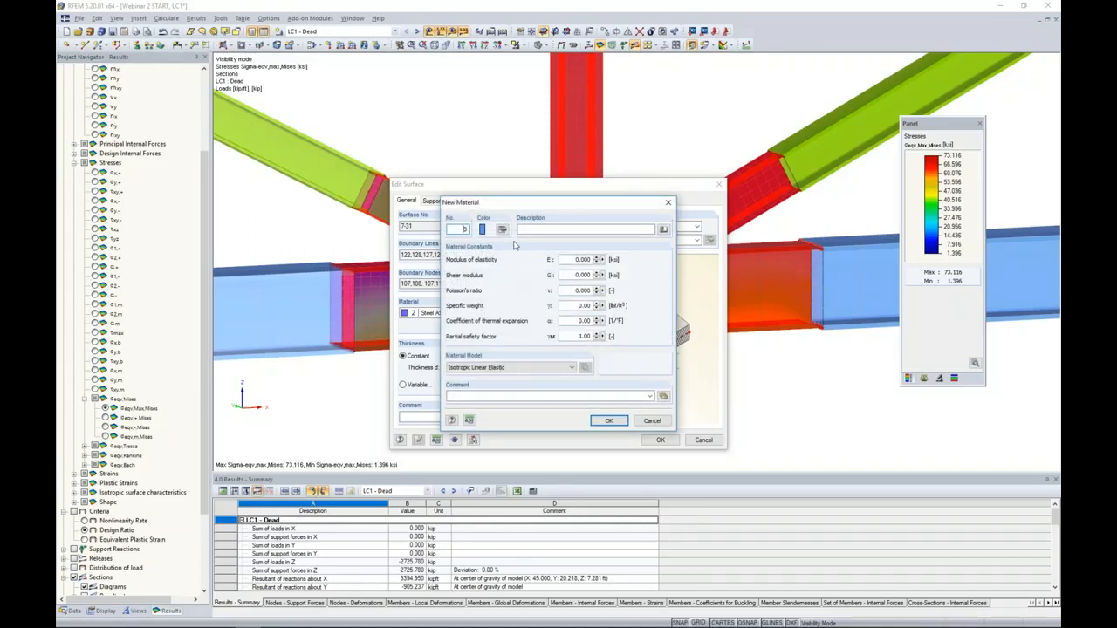
{"action": "left_click", "coordinate": [663, 230]}
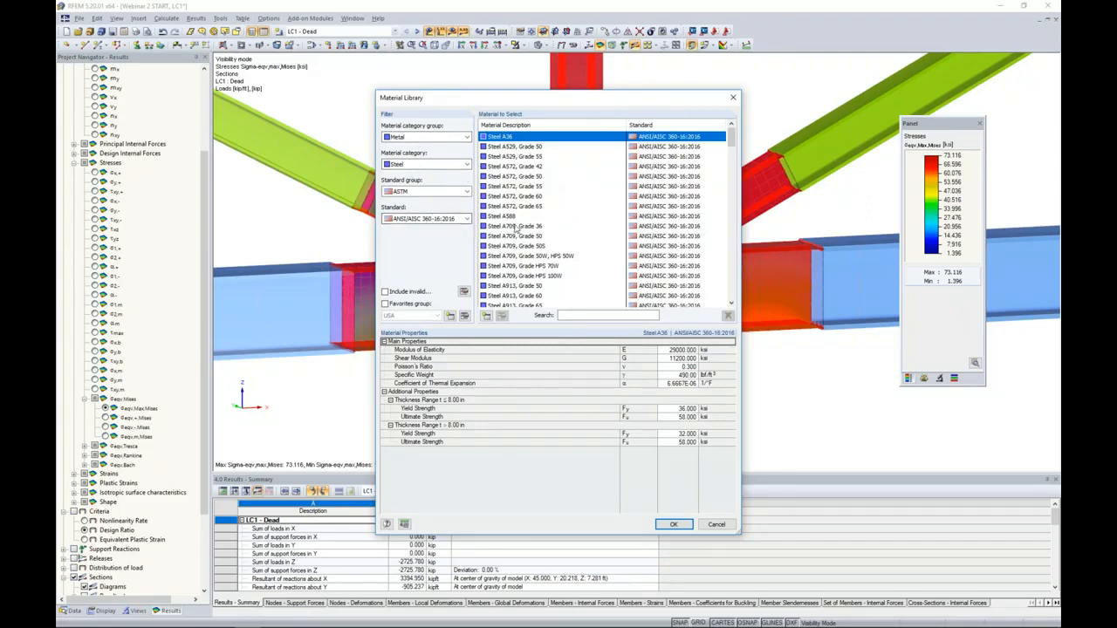
{"action": "scroll", "coordinate": [516, 228], "scroll_direction": "down", "scroll_amount": 2}
{"action": "left_click", "coordinate": [509, 267]}
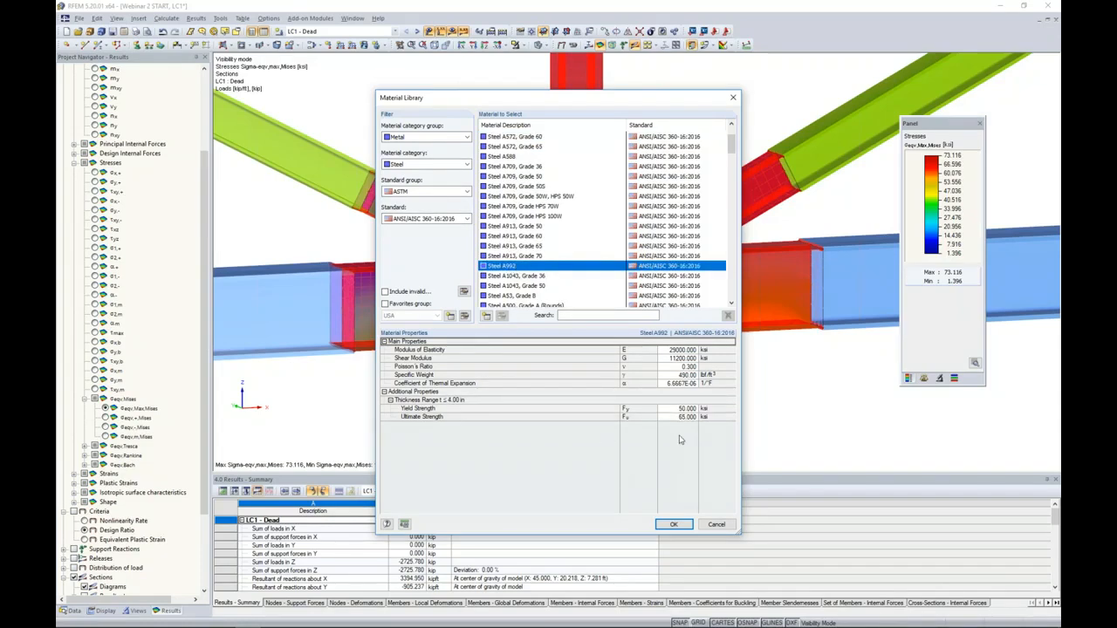
{"action": "left_click", "coordinate": [674, 523]}
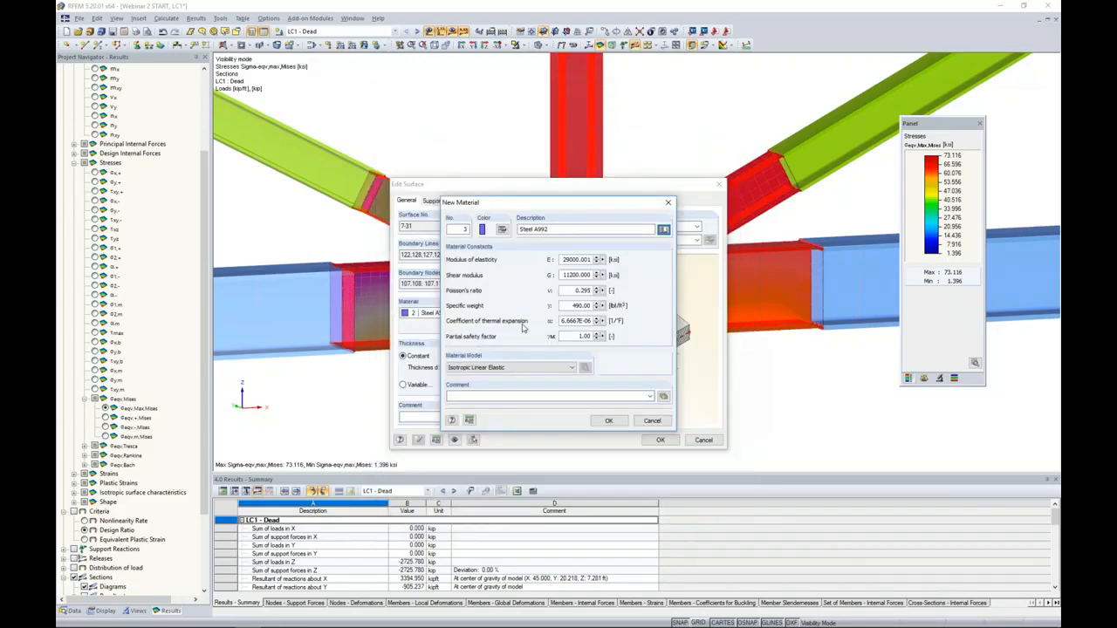
- Set the new material's model to Isotropic Plastic 2D/3D, accepting the basic definition with 50 ksi yield strength and von Mises hypothesis
{"action": "left_click", "coordinate": [527, 368]}
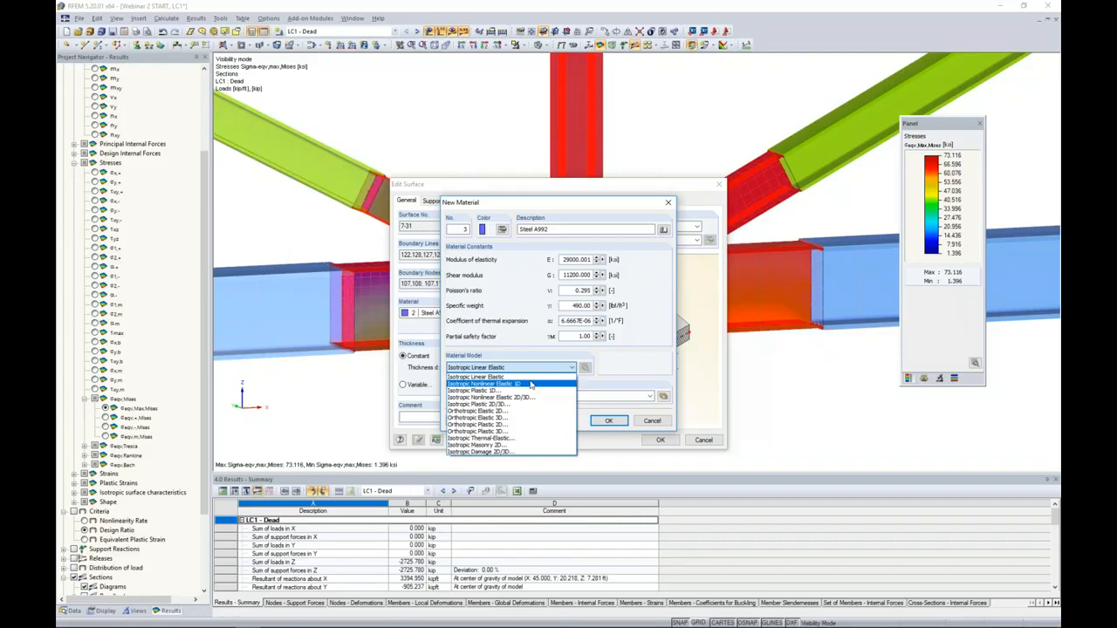
{"action": "left_click", "coordinate": [510, 405]}
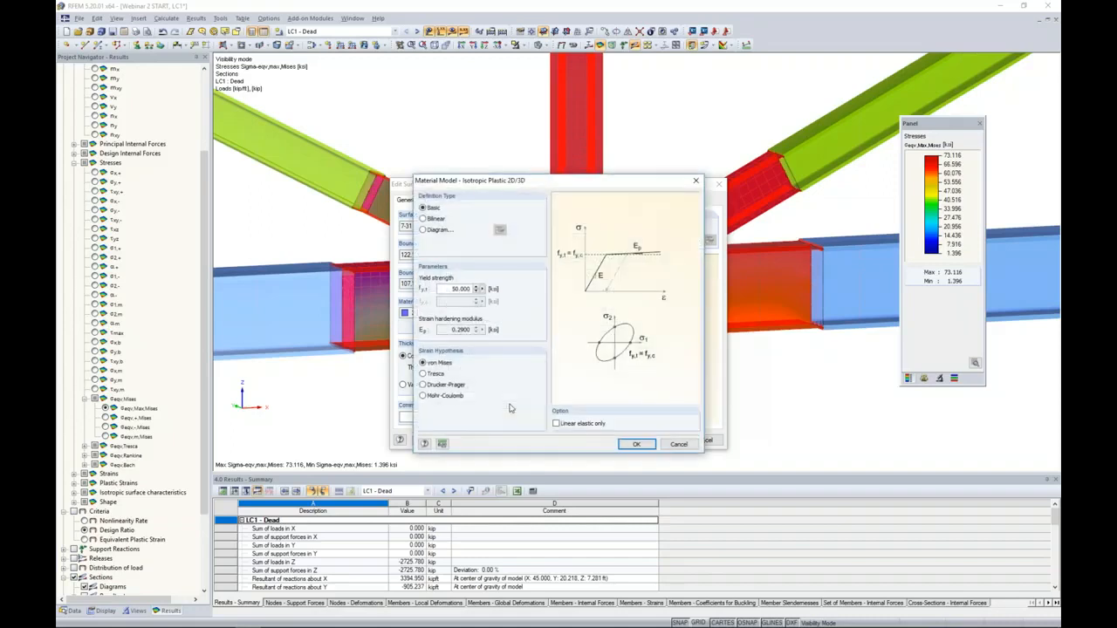
{"action": "left_click_drag", "start_coordinate": [544, 182], "coordinate": [641, 189]}
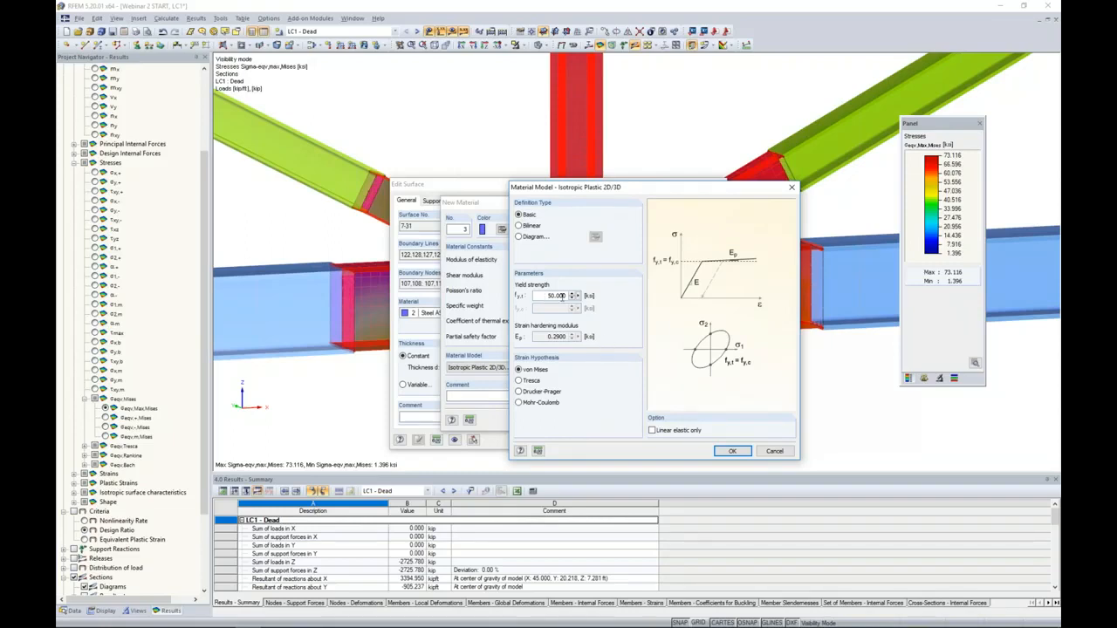
{"action": "left_click", "coordinate": [721, 451]}
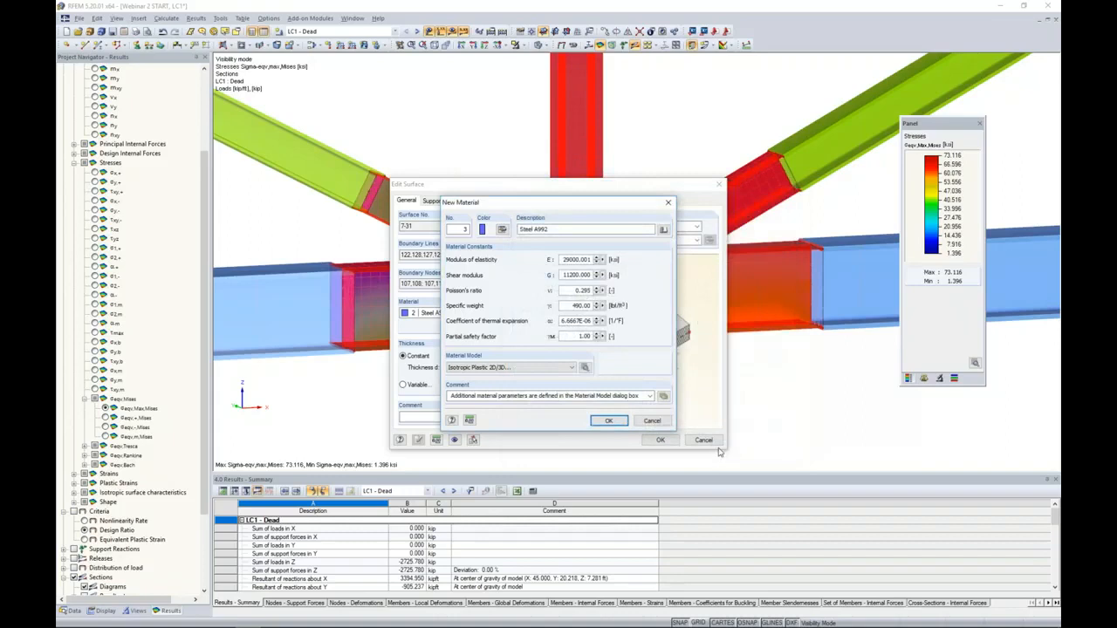
- Save the new plastic material and apply it to the joint surfaces, agreeing to delete the existing results
{"action": "left_click", "coordinate": [616, 424]}
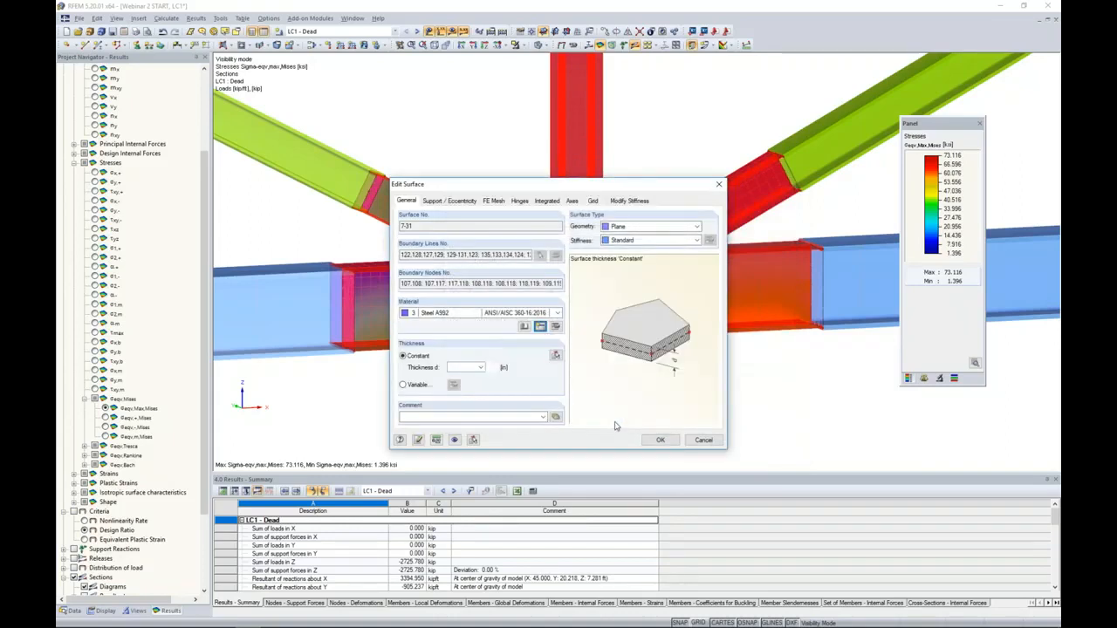
{"action": "left_click", "coordinate": [653, 441]}
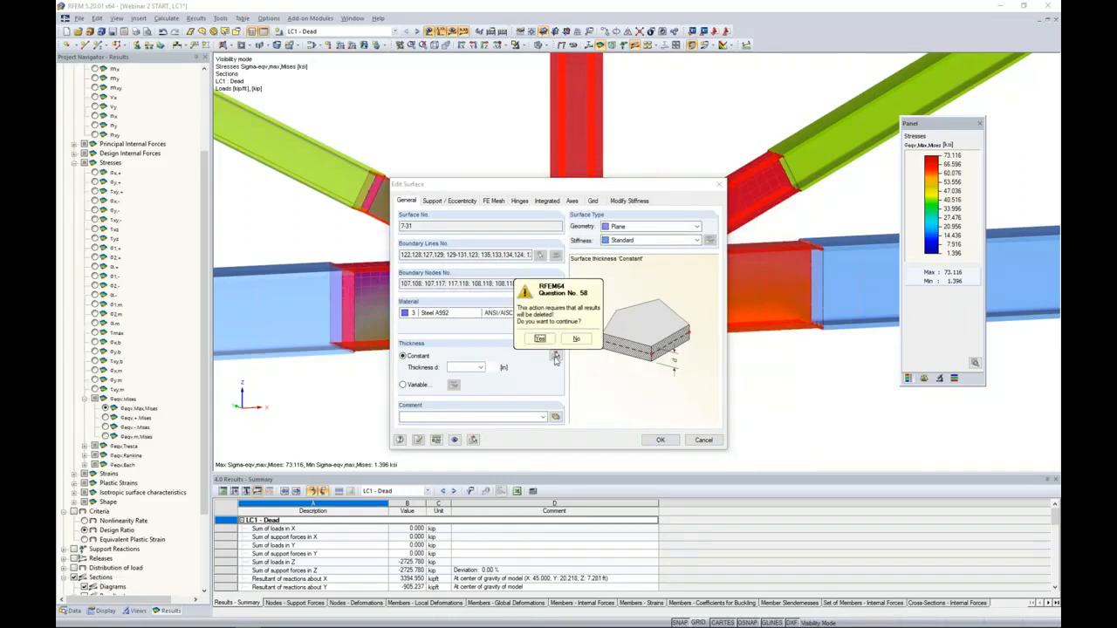
{"action": "left_click", "coordinate": [540, 338]}
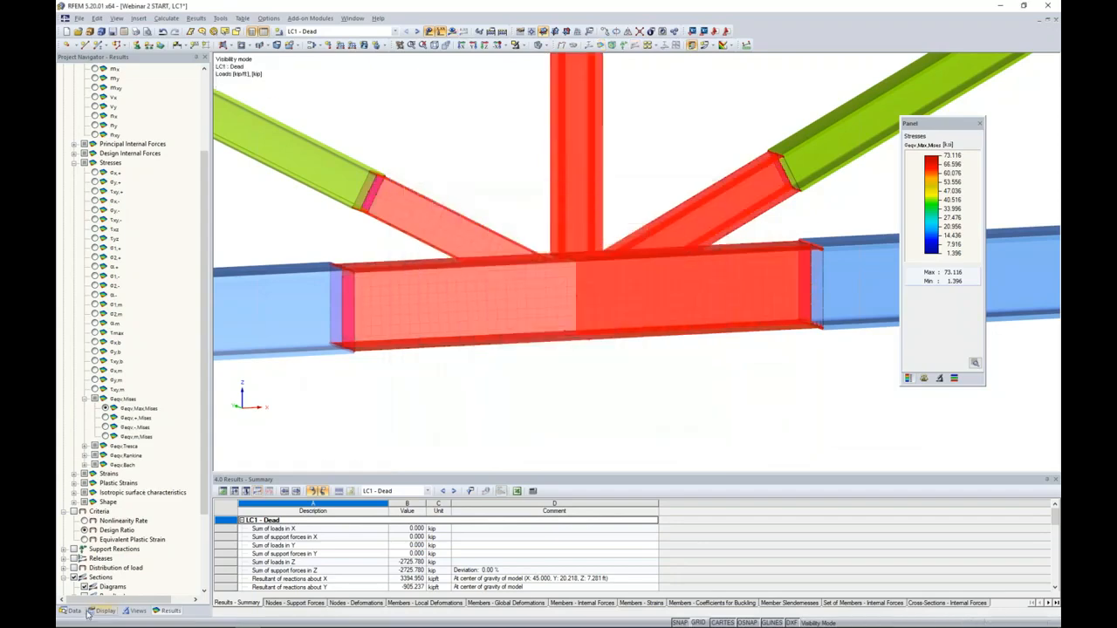
- Highlight in the model which elements use Steel A992 material 2 and which use the plastic material 3
{"action": "left_click", "coordinate": [72, 611]}
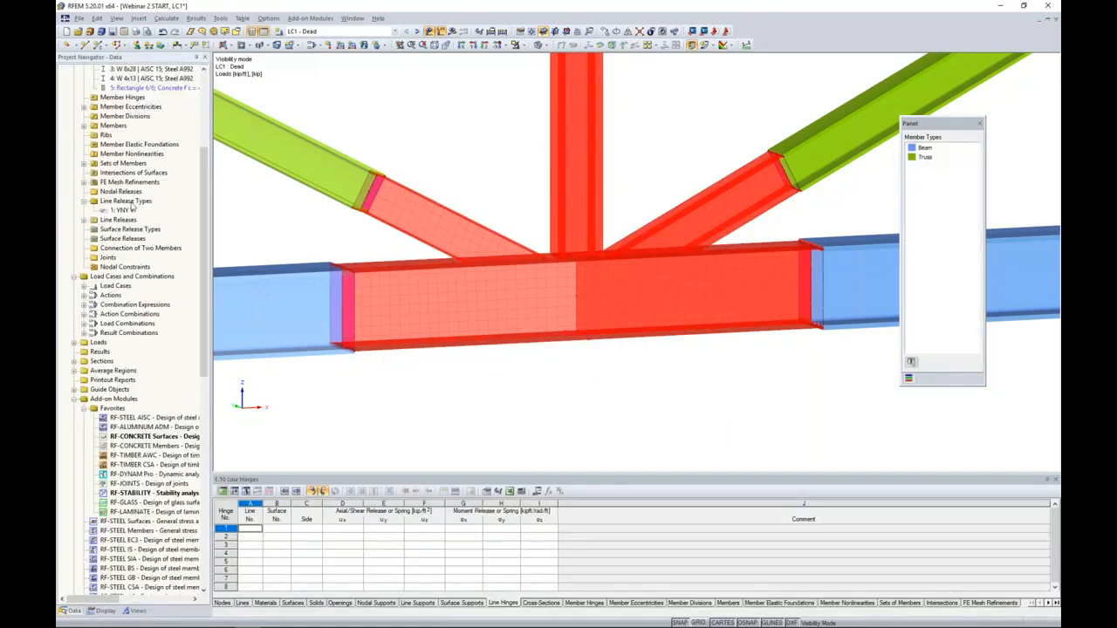
{"action": "left_click", "coordinate": [84, 210]}
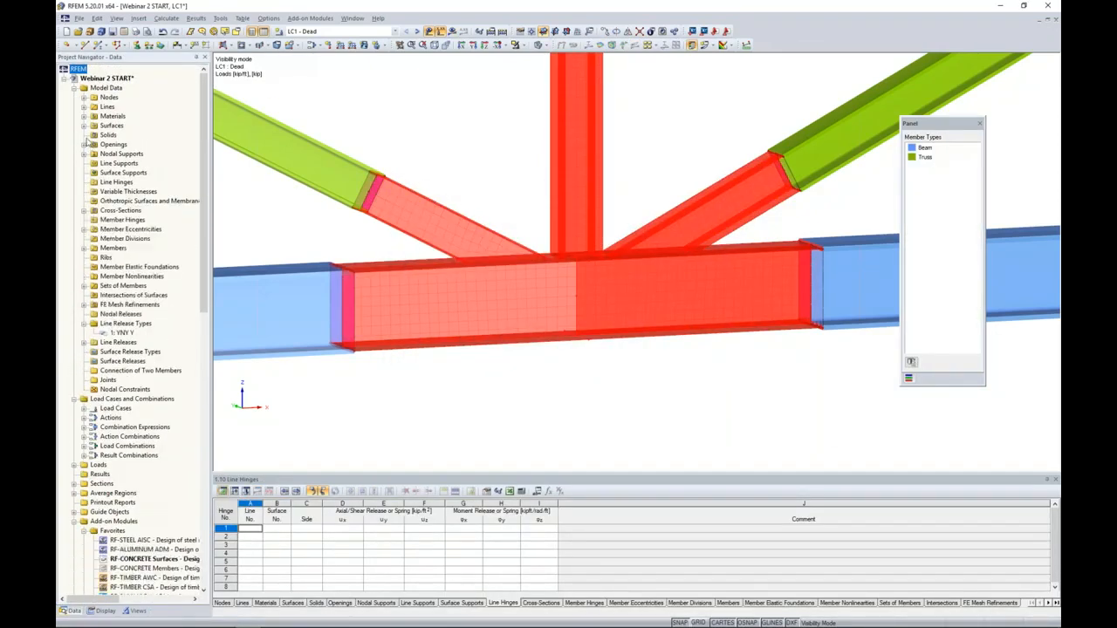
{"action": "left_click", "coordinate": [84, 116]}
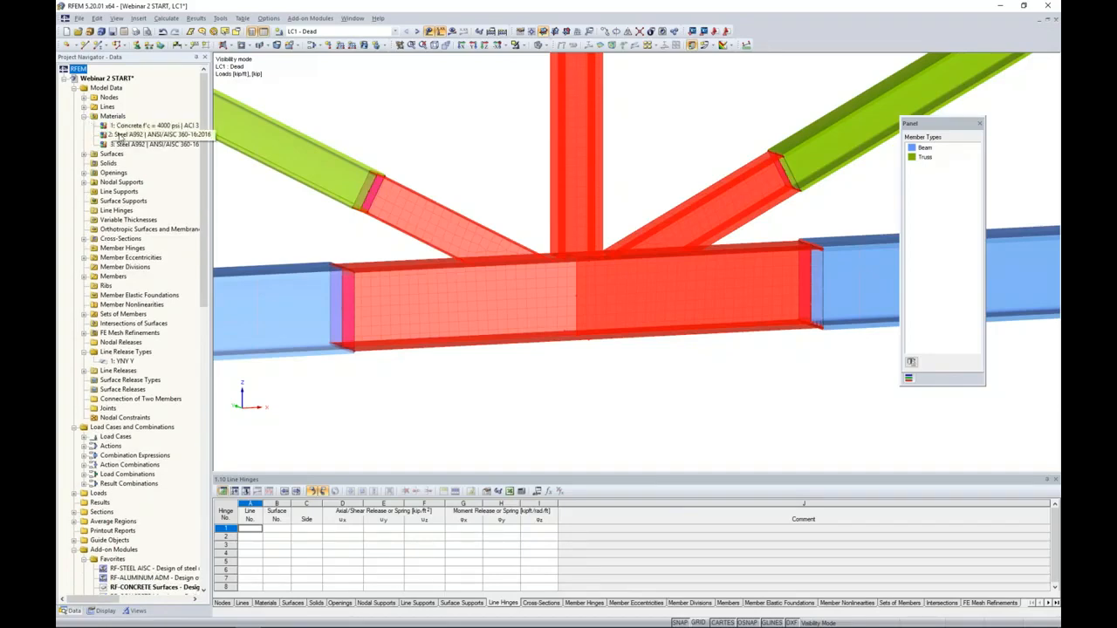
{"action": "left_click", "coordinate": [122, 135]}
{"action": "scroll", "coordinate": [478, 186], "scroll_direction": "down", "scroll_amount": 2}
{"action": "scroll", "coordinate": [477, 186], "scroll_direction": "down", "scroll_amount": 3}
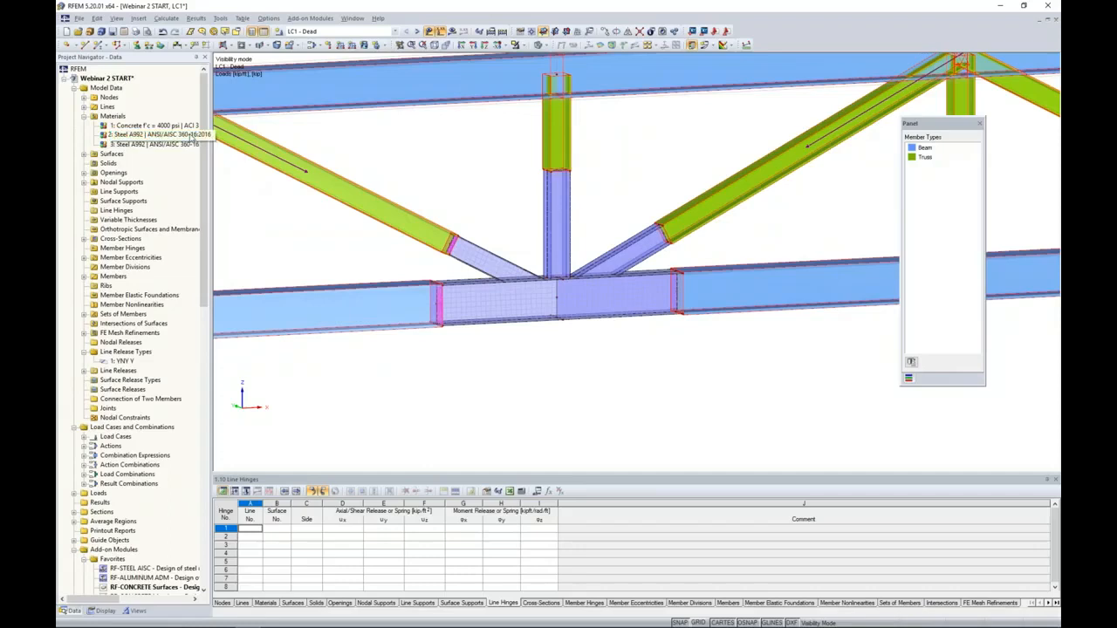
{"action": "left_click", "coordinate": [190, 135]}
{"action": "scroll", "coordinate": [347, 242], "scroll_direction": "down", "scroll_amount": 2}
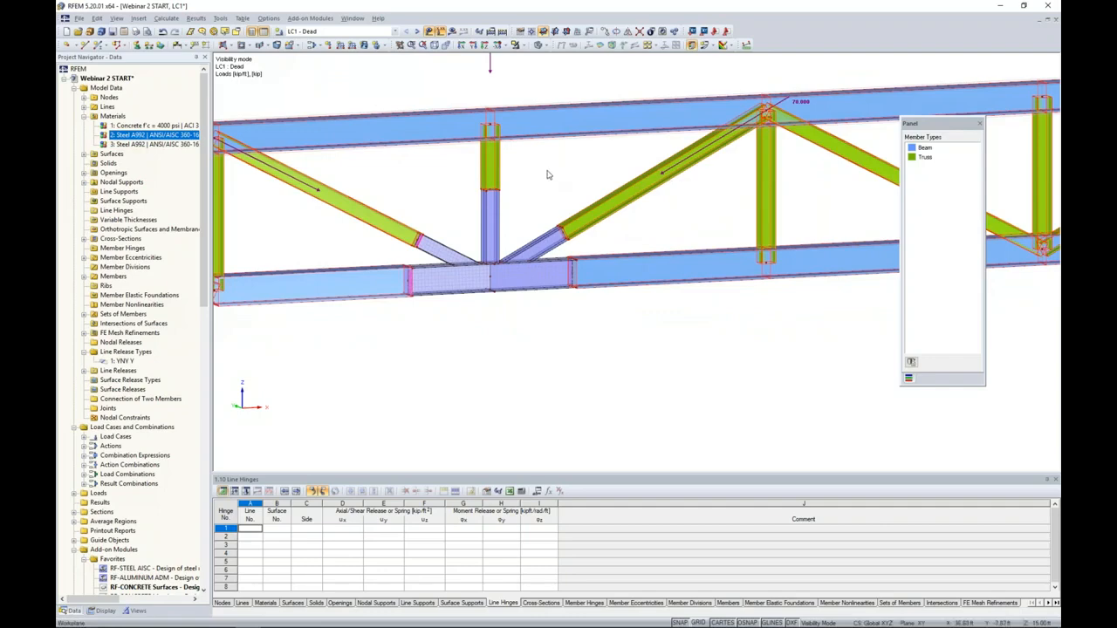
{"action": "scroll", "coordinate": [371, 262], "scroll_direction": "down", "scroll_amount": 1}
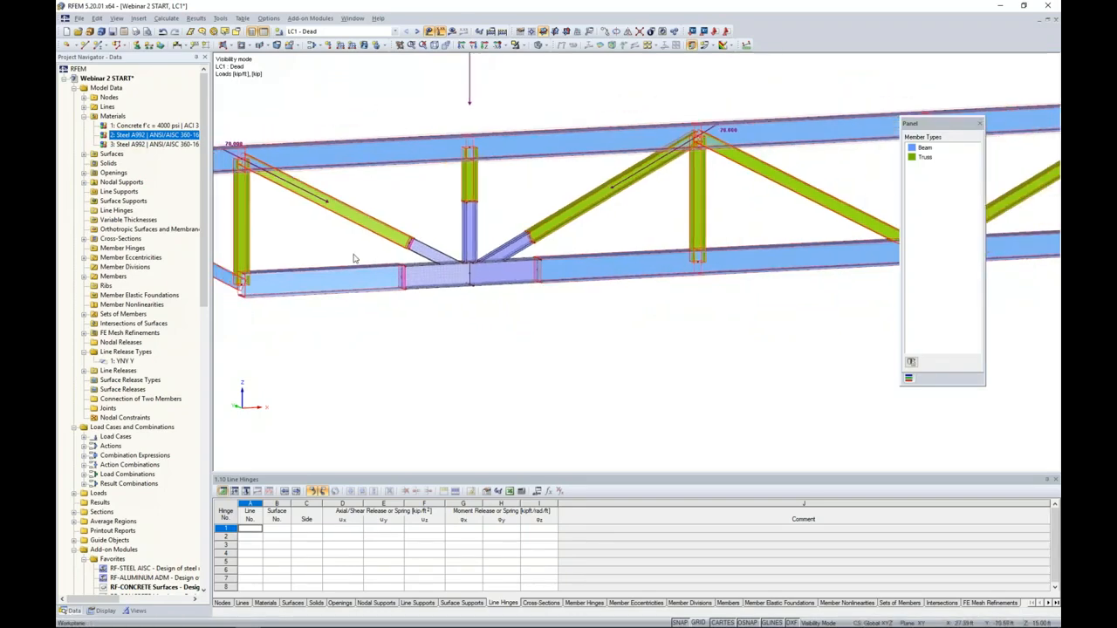
{"action": "middle_click_drag", "start_coordinate": [354, 259], "coordinate": [399, 271]}
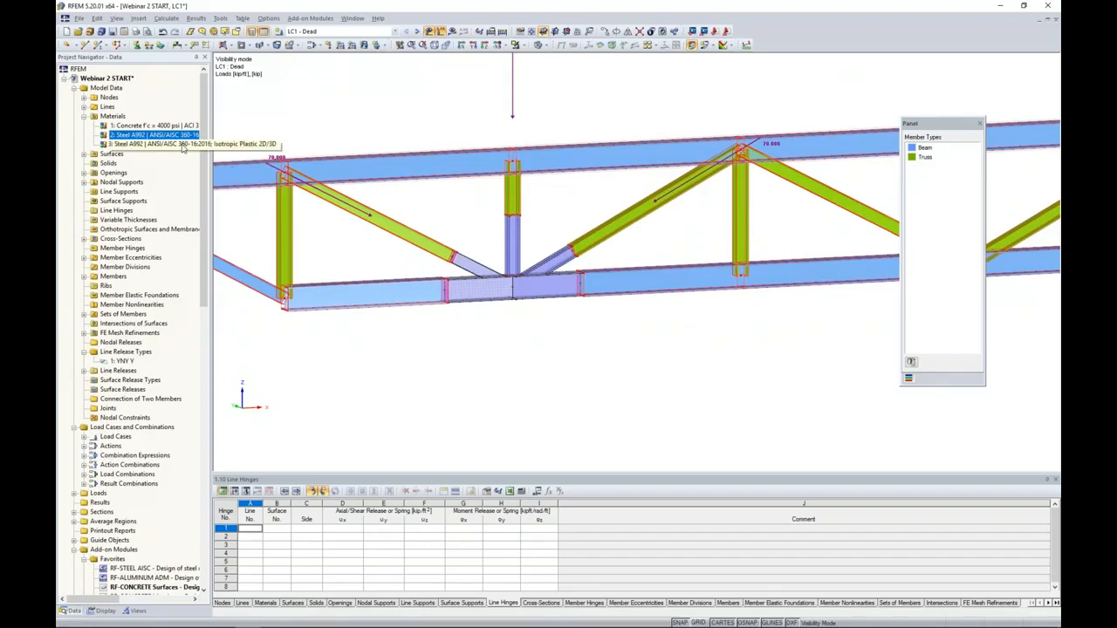
{"action": "left_click", "coordinate": [183, 145]}
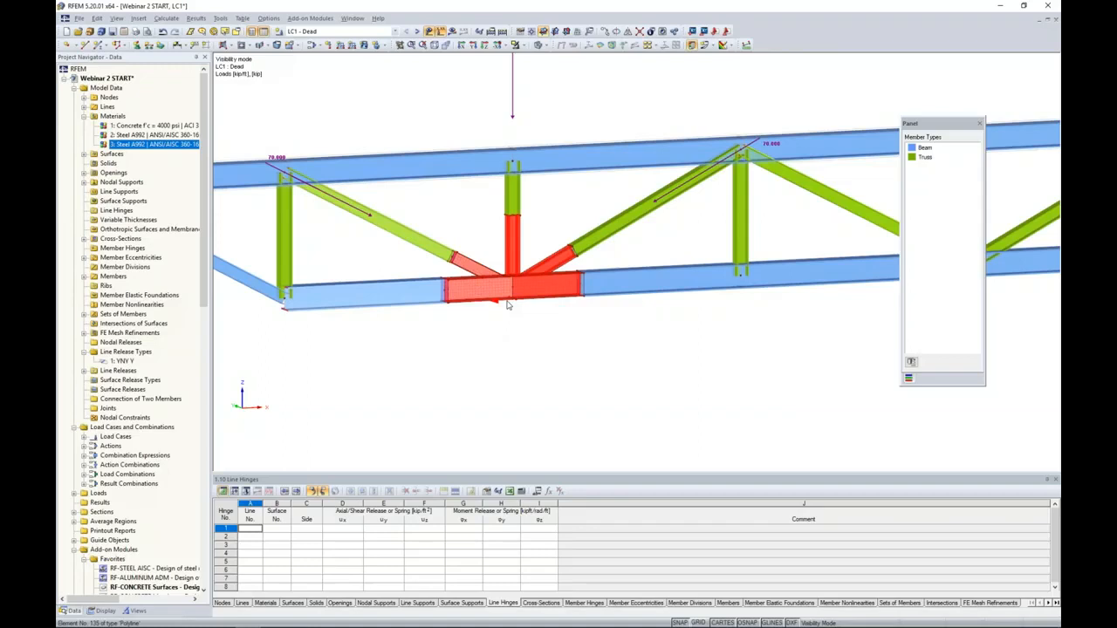
{"action": "left_click", "coordinate": [442, 121]}
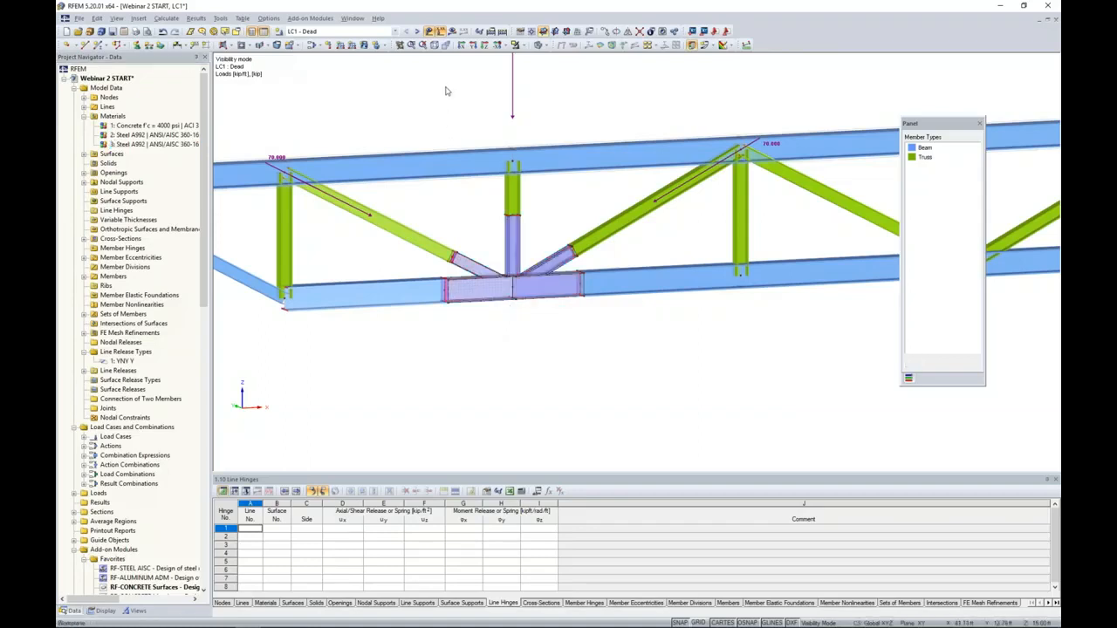
- Recalculate LC1 with the plastic material and examine the joint's σeqv,max,Mises stresses up close
{"action": "left_click", "coordinate": [455, 33]}
{"action": "left_click", "coordinate": [540, 335]}
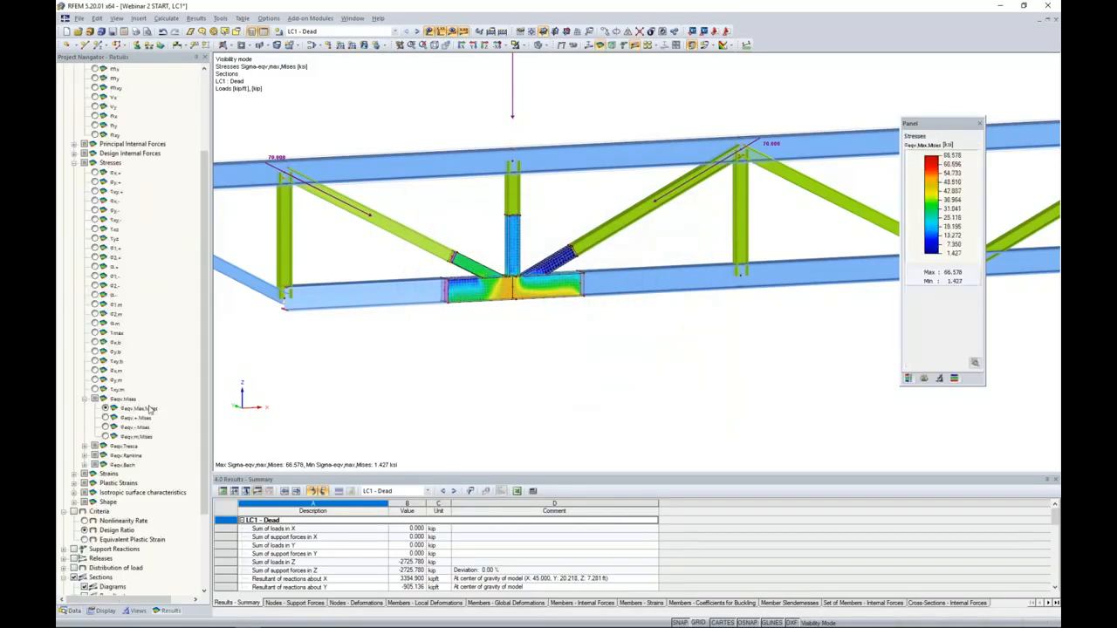
{"action": "scroll", "coordinate": [532, 345], "scroll_direction": "up", "scroll_amount": 5}
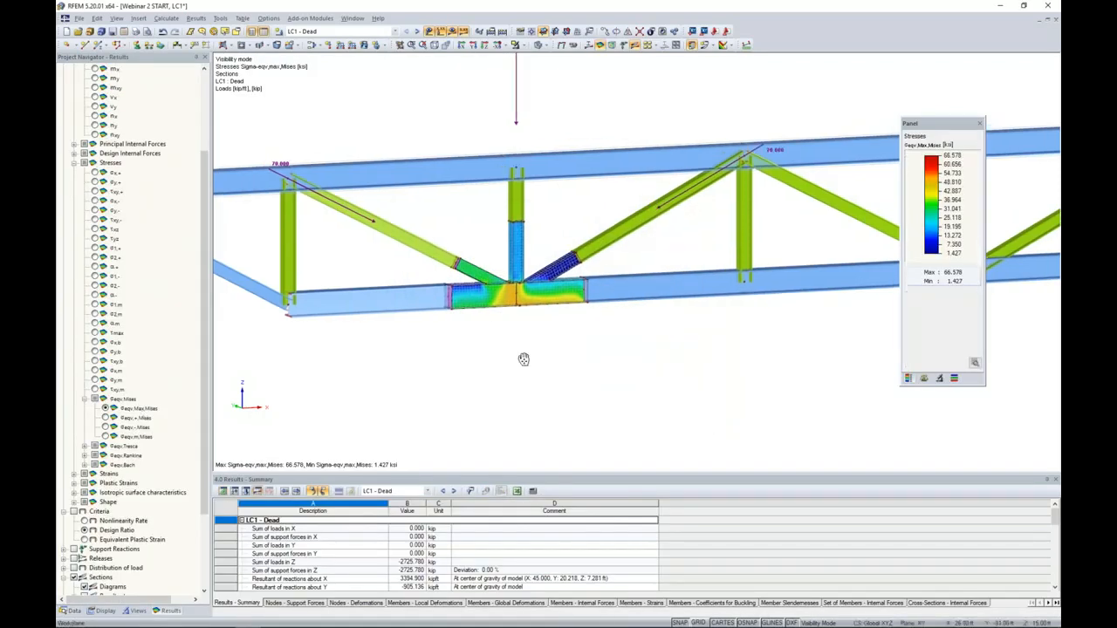
{"action": "scroll", "coordinate": [538, 334], "scroll_direction": "up", "scroll_amount": 2}
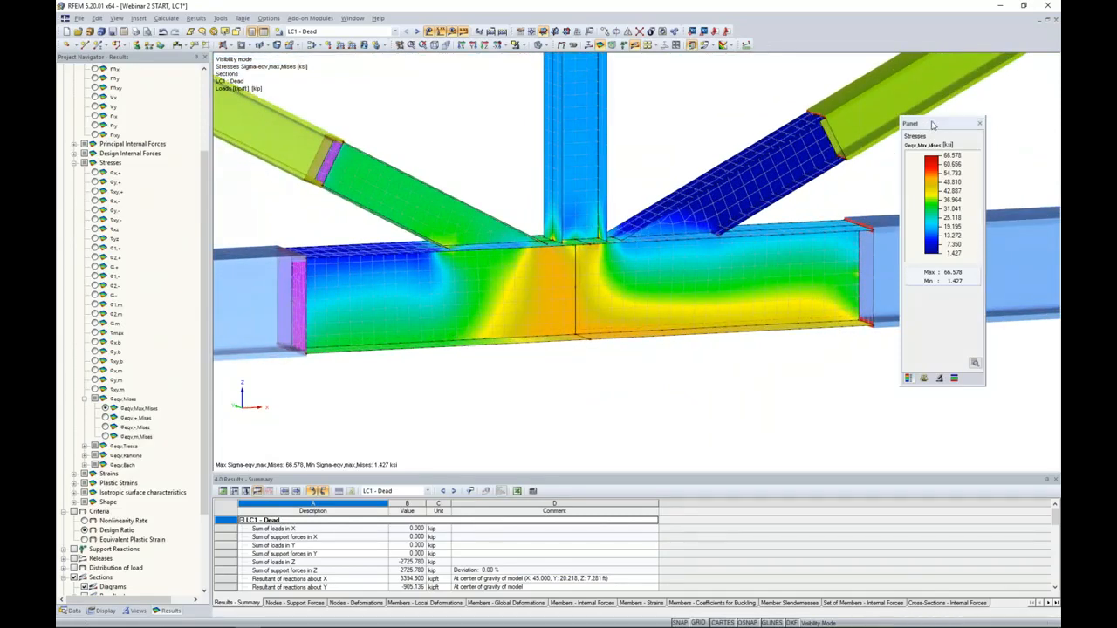
{"action": "left_click_drag", "start_coordinate": [930, 130], "coordinate": [900, 140]}
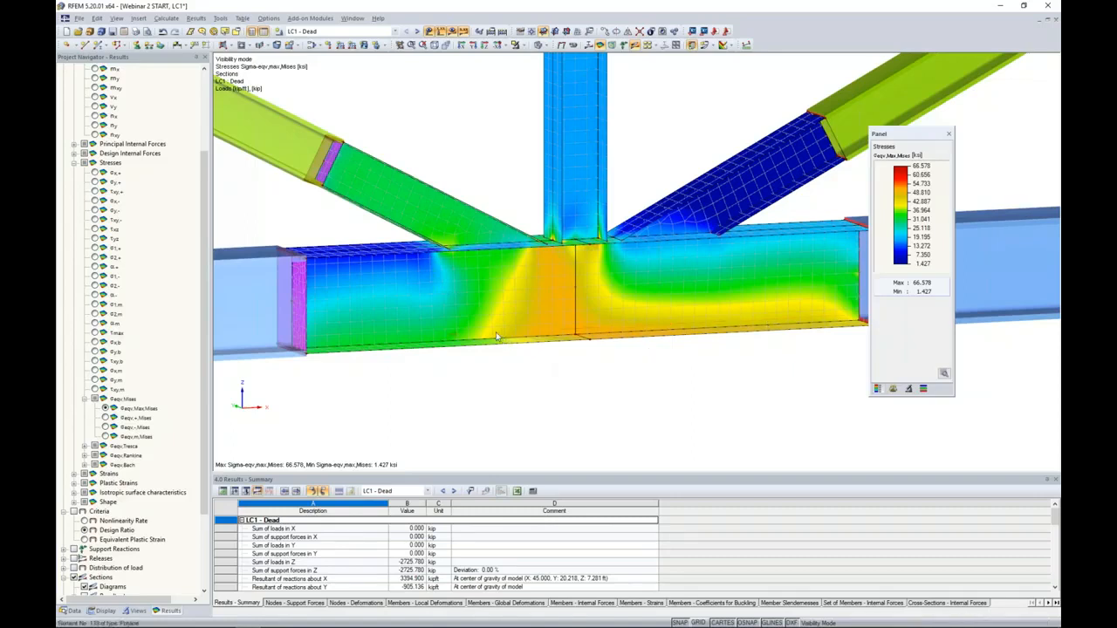
{"action": "scroll", "coordinate": [518, 326], "scroll_direction": "up", "scroll_amount": 2}
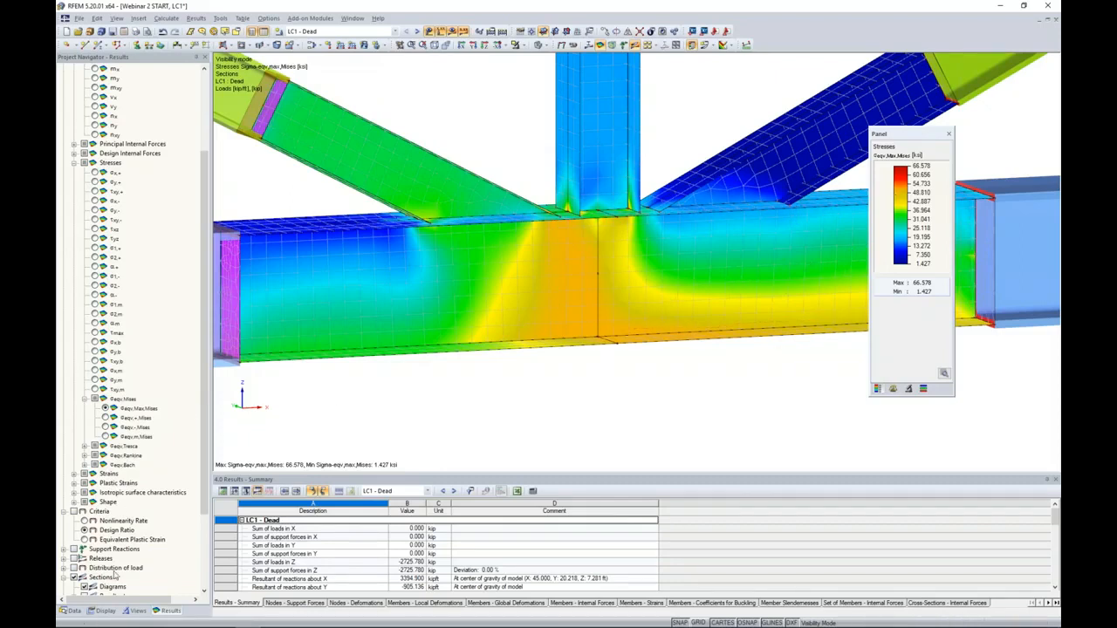
- Set the distribution of internal forces and stresses on surfaces to Constant on Elements for the displayed Mises stresses
{"action": "left_click", "coordinate": [103, 612]}
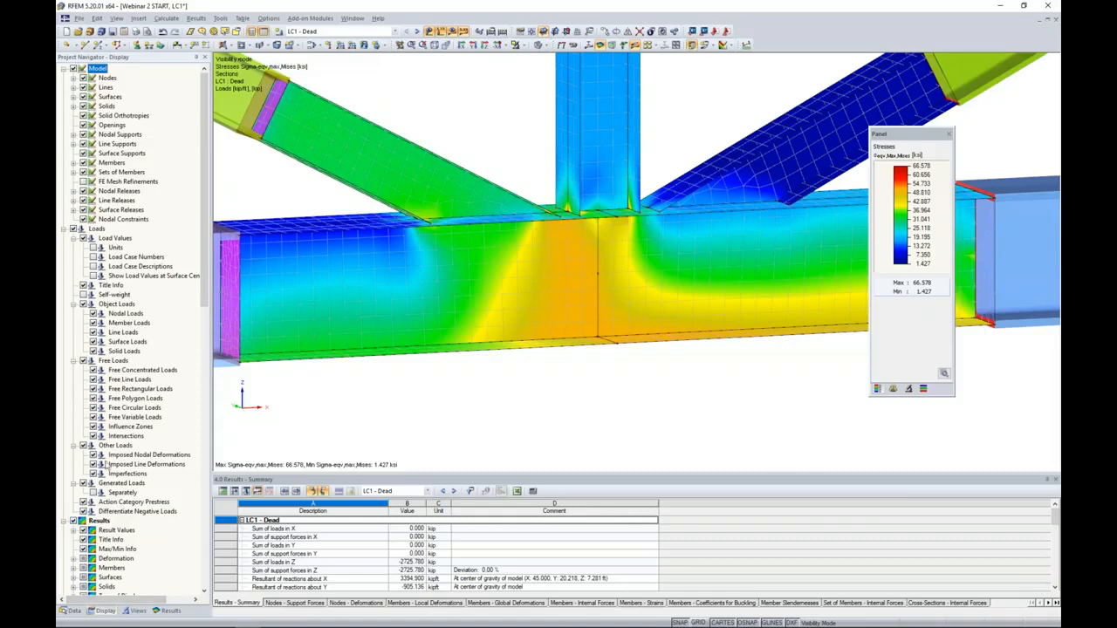
{"action": "scroll", "coordinate": [117, 399], "scroll_direction": "down", "scroll_amount": 4}
{"action": "scroll", "coordinate": [117, 399], "scroll_direction": "down", "scroll_amount": 7}
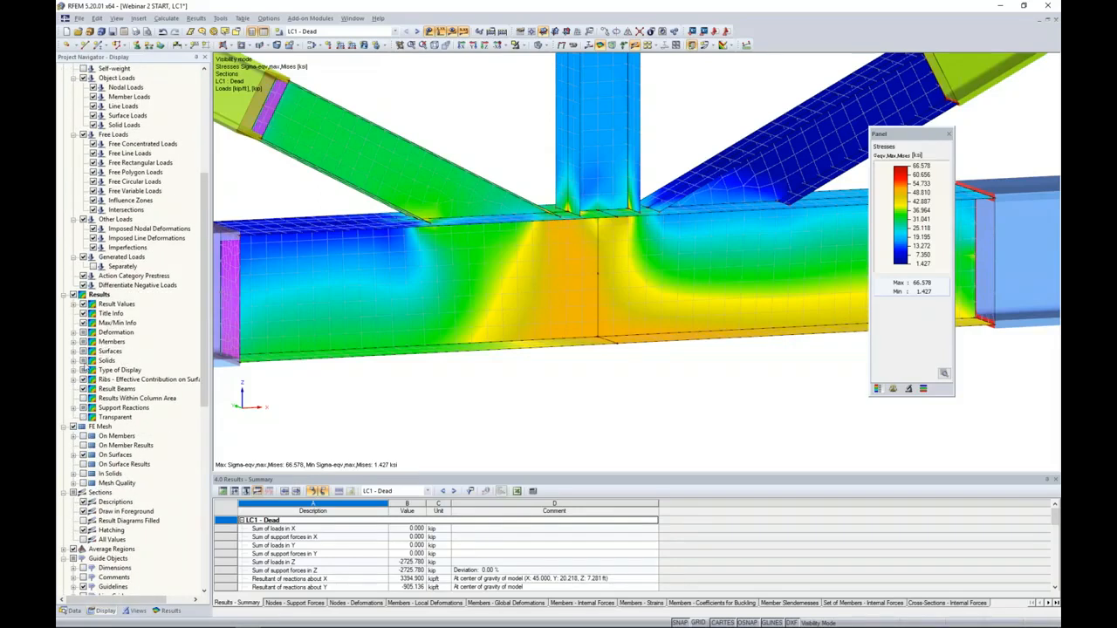
{"action": "left_click", "coordinate": [78, 354]}
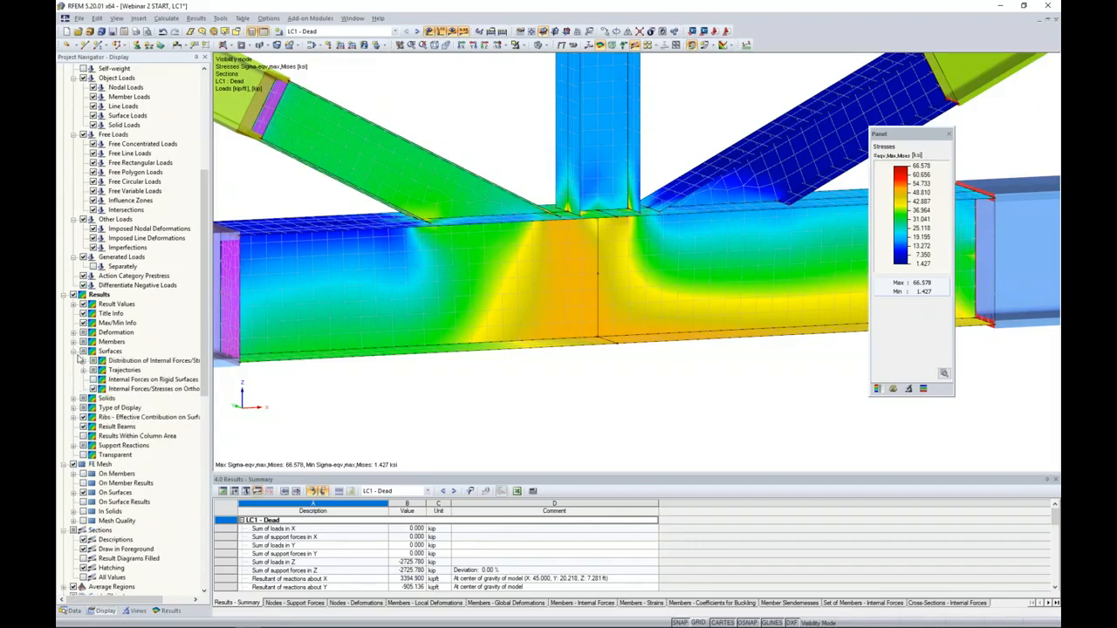
{"action": "left_click", "coordinate": [84, 361]}
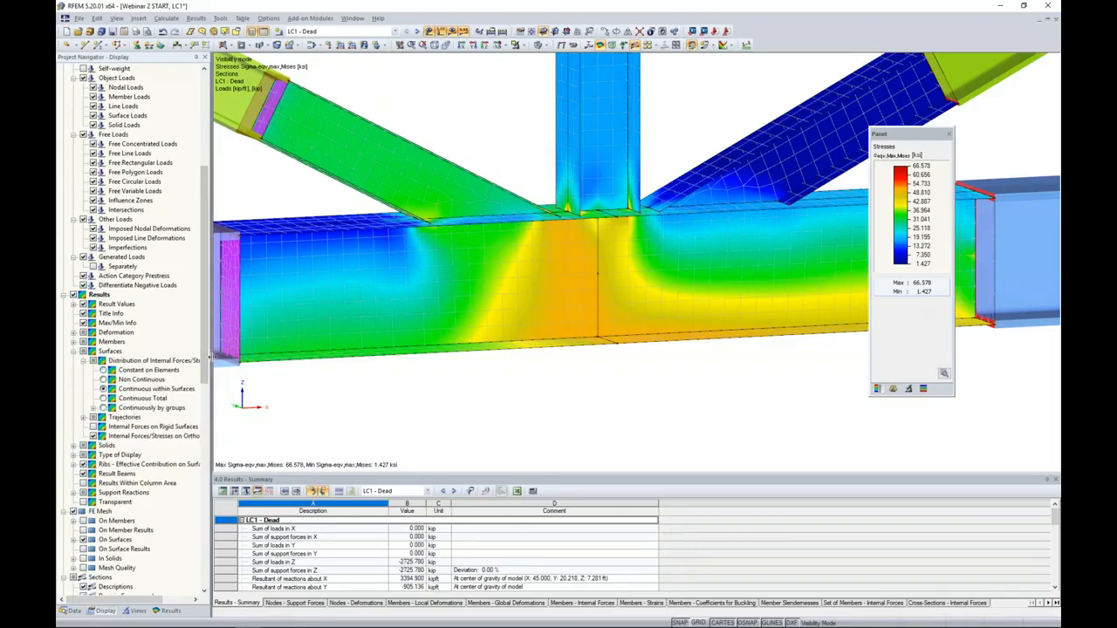
{"action": "left_click_drag", "start_coordinate": [211, 353], "coordinate": [249, 354]}
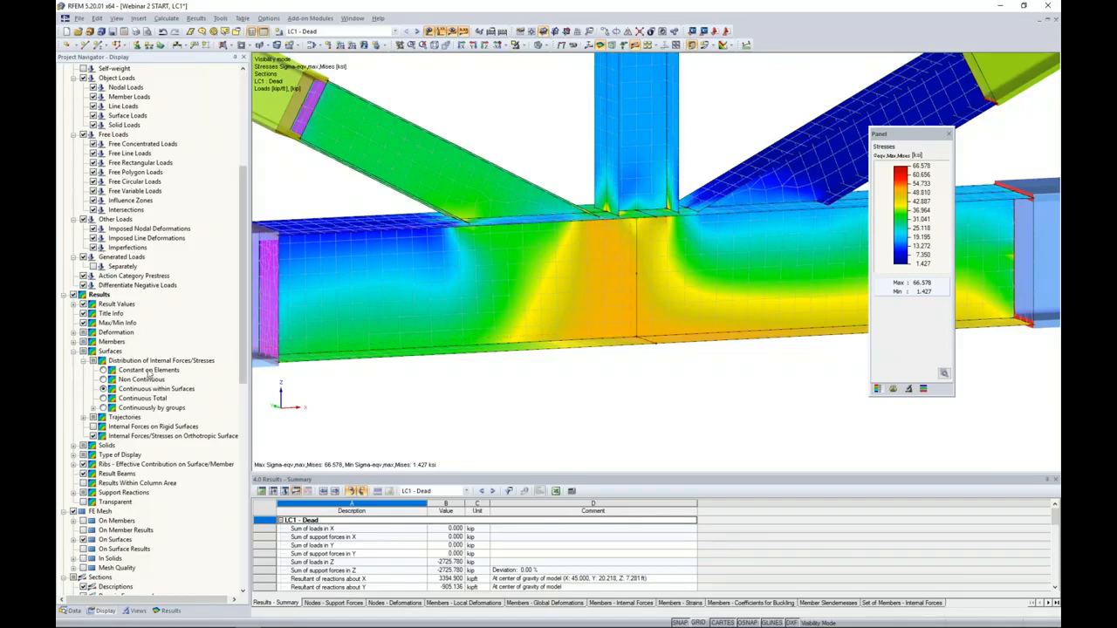
{"action": "left_click", "coordinate": [104, 370]}
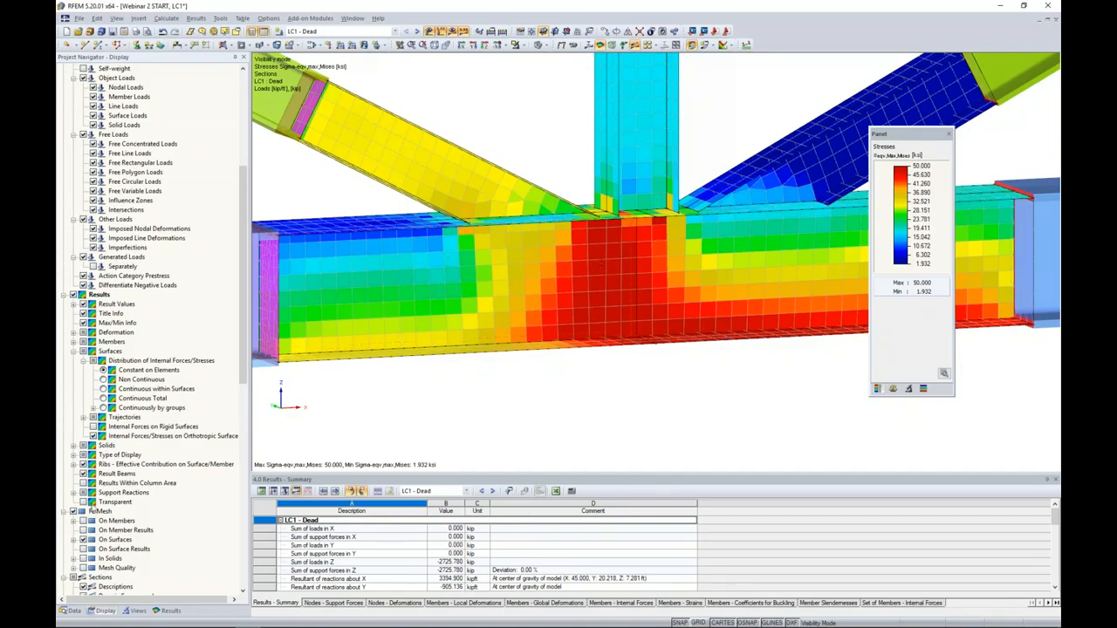
- Display the Nonlinearity Rate criterion on the joint surfaces, followed by the Design Ratio criterion, and inspect both around the joint
{"action": "left_click", "coordinate": [168, 611]}
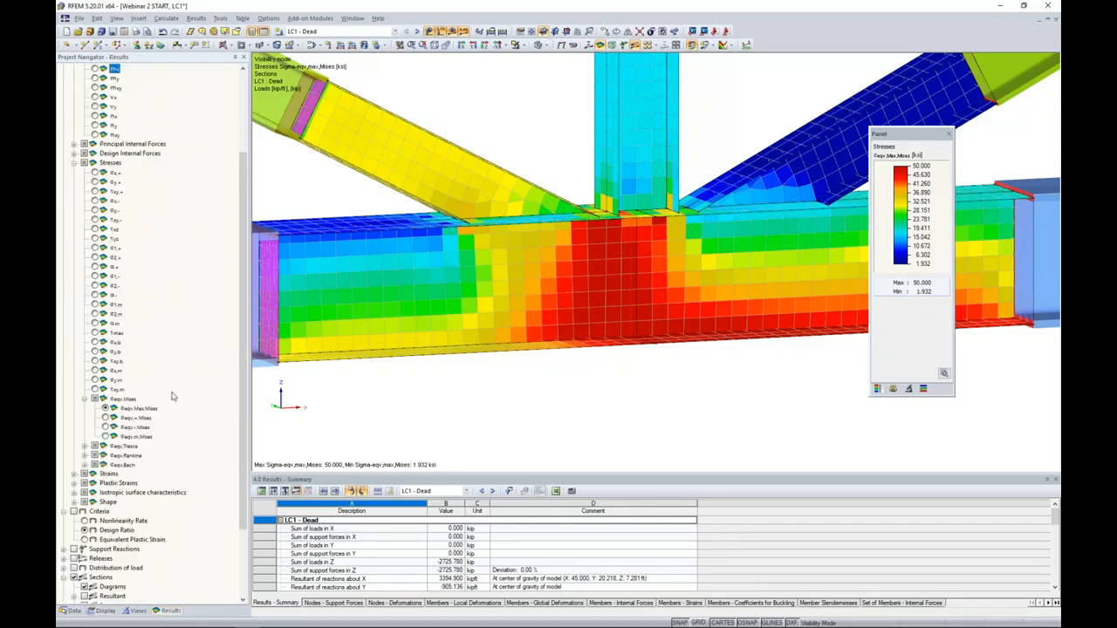
{"action": "scroll", "coordinate": [142, 403], "scroll_direction": "down", "scroll_amount": 3}
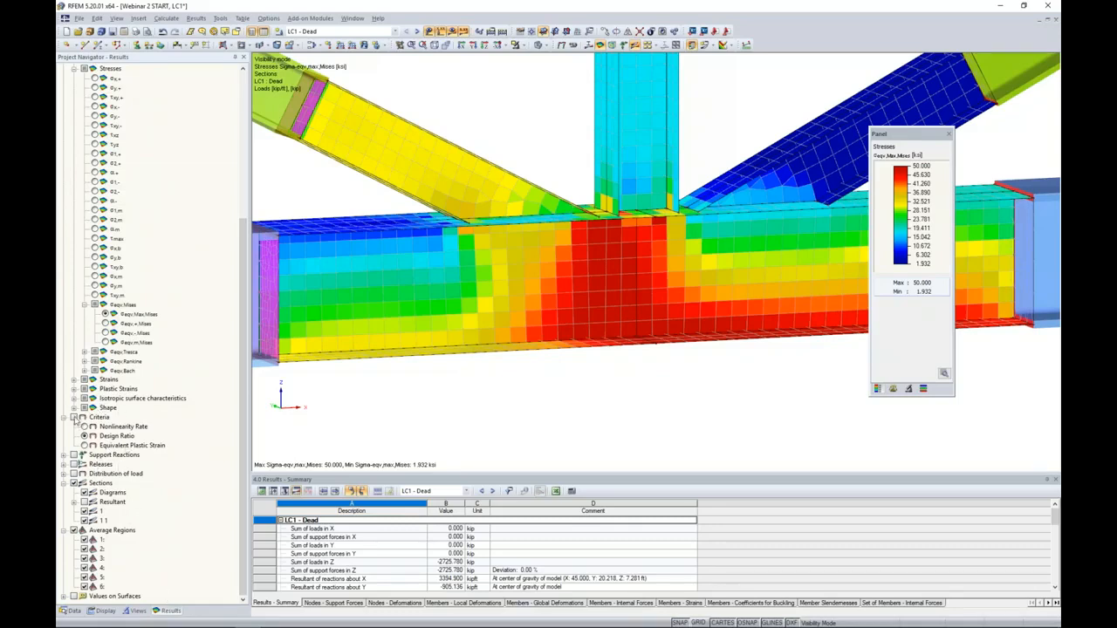
{"action": "left_click", "coordinate": [84, 427]}
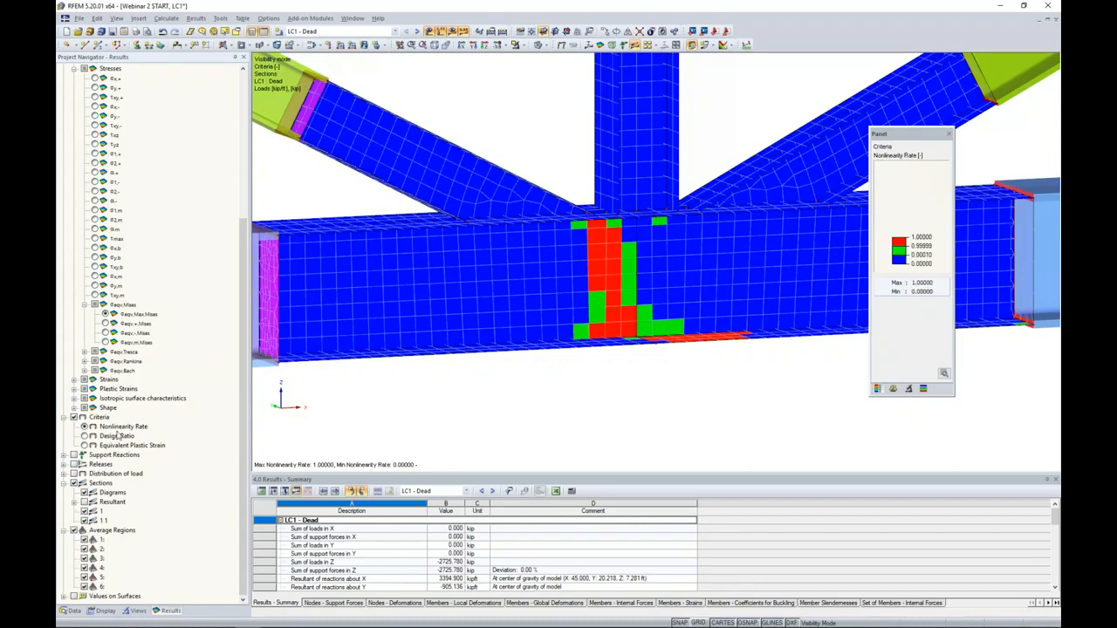
{"action": "scroll", "coordinate": [617, 323], "scroll_direction": "up", "scroll_amount": 2}
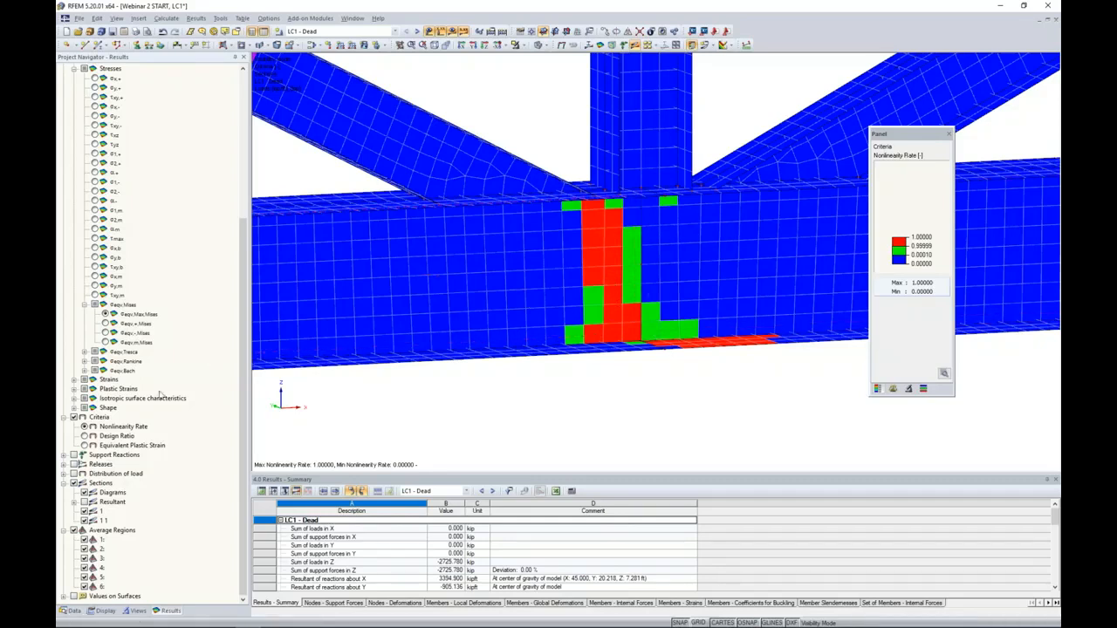
{"action": "left_click", "coordinate": [84, 437]}
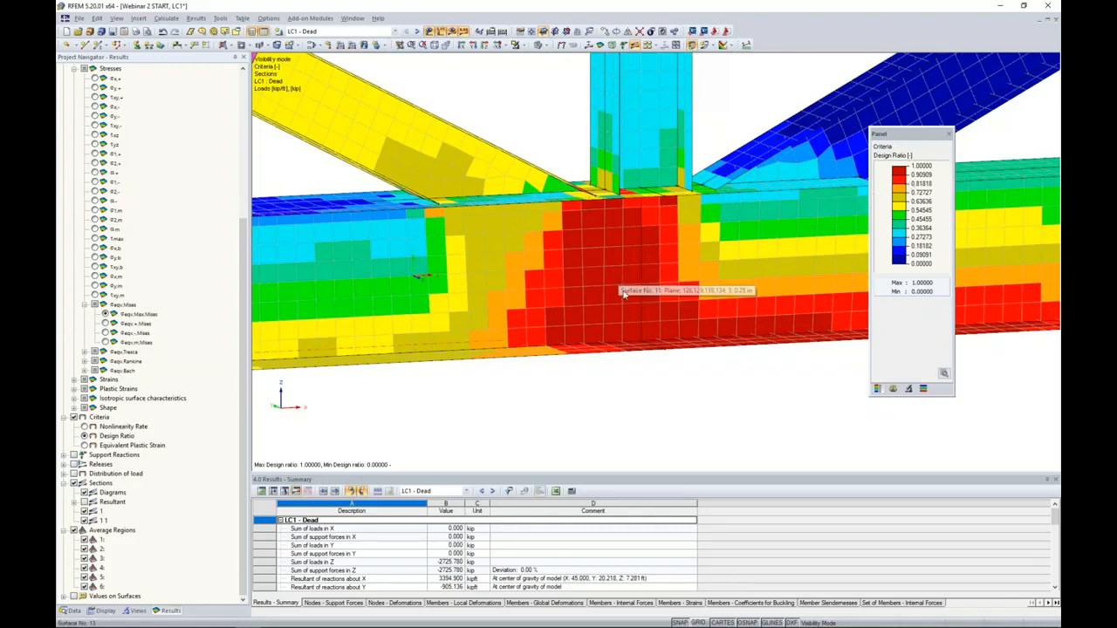
{"action": "scroll", "coordinate": [624, 294], "scroll_direction": "down", "scroll_amount": 3}
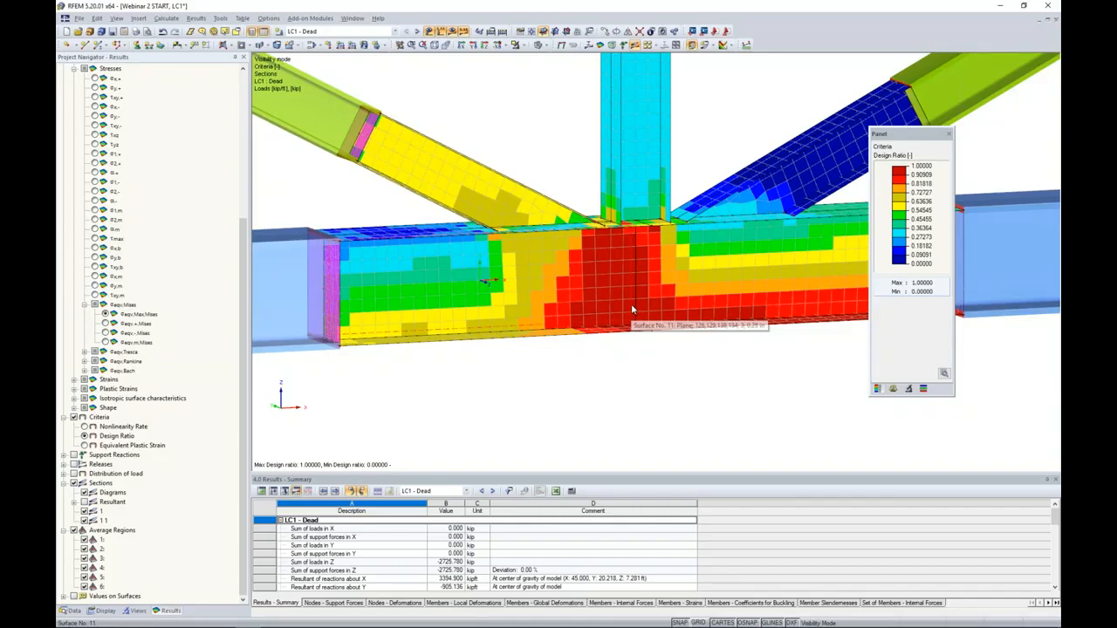
- Switch to the running PowerPoint slide show of Webinar 2 - Advanced Modeling in RFEM
{"action": "key", "text": "super+Tab"}
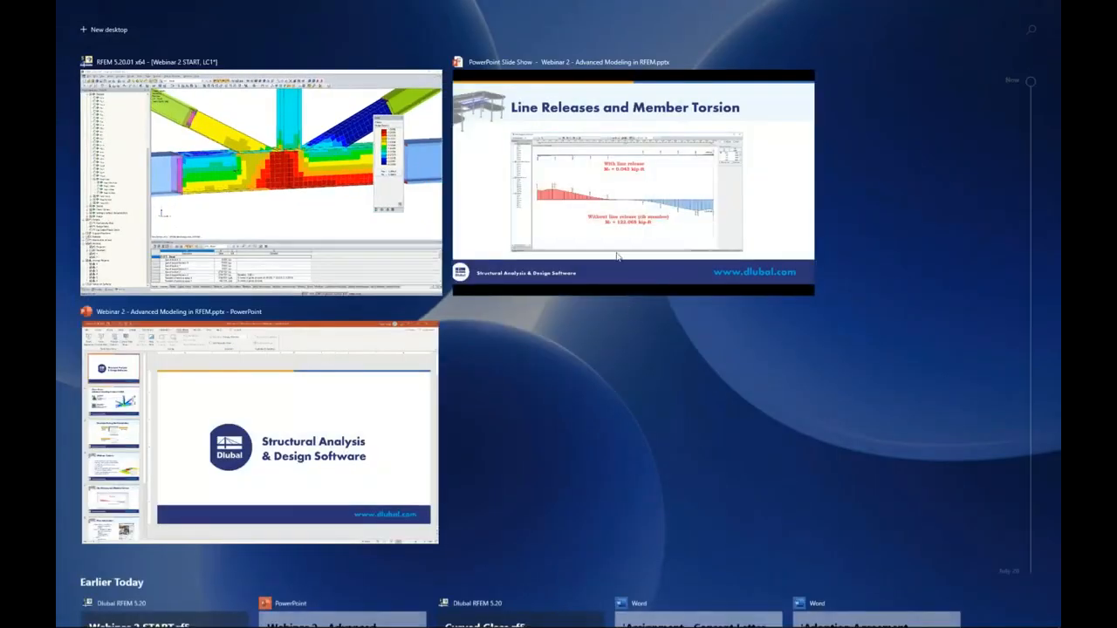
{"action": "left_click", "coordinate": [605, 221]}
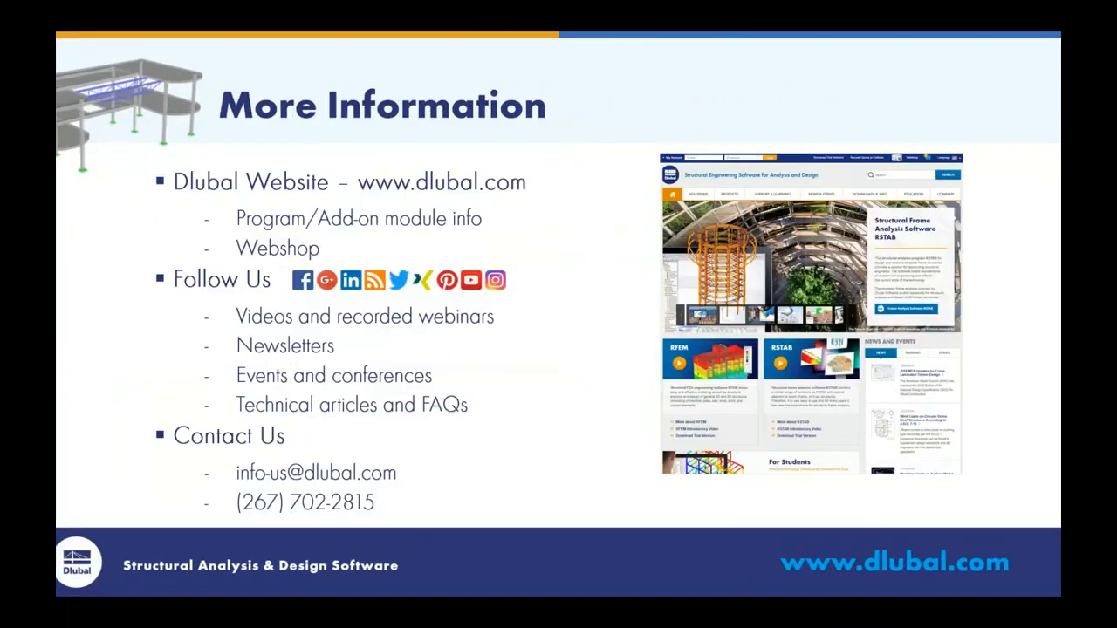